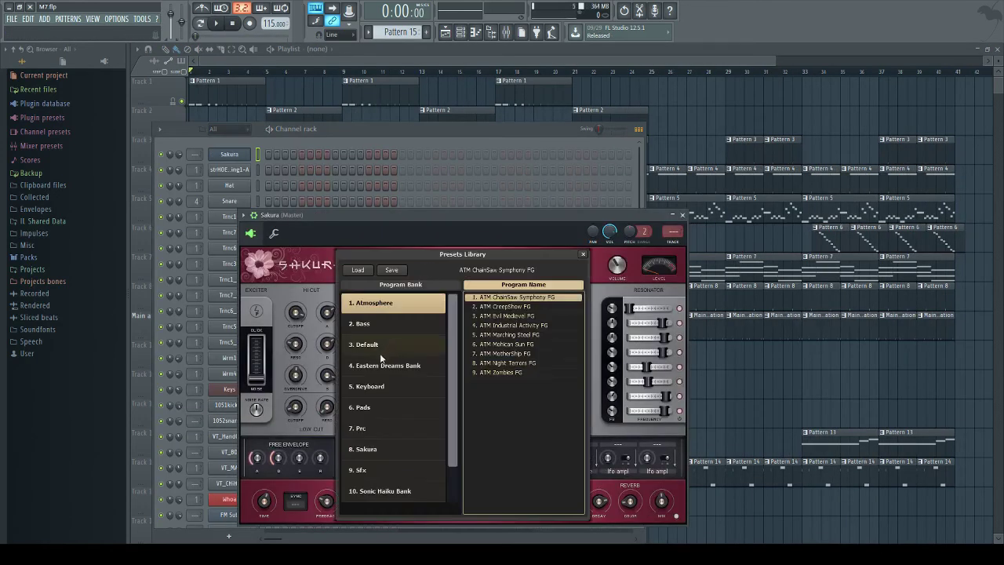
Step: Load the Bright harp preset from the Default bank in Sakura's presets library
click(381, 349)
scroll(503, 411, down, 4)
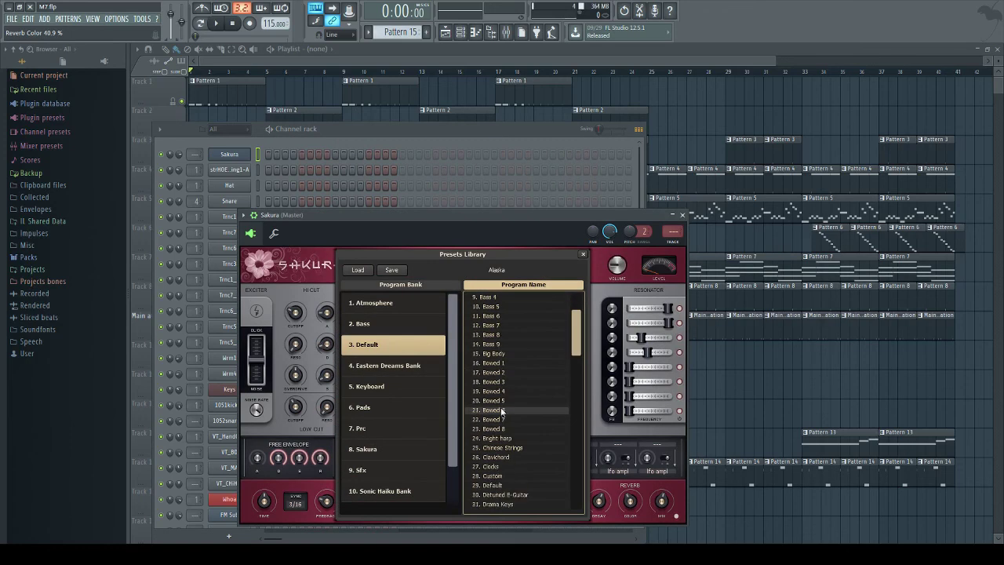
double_click(506, 438)
click(751, 406)
Step: Play the song from the start to bar 32, following the playlist arrangement, and stop playback
key(space)
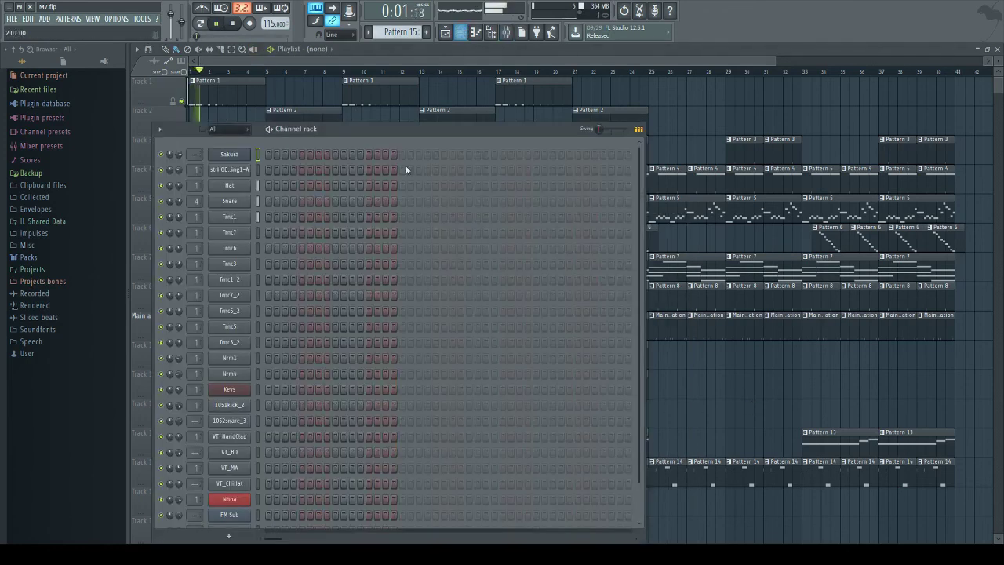
click(461, 31)
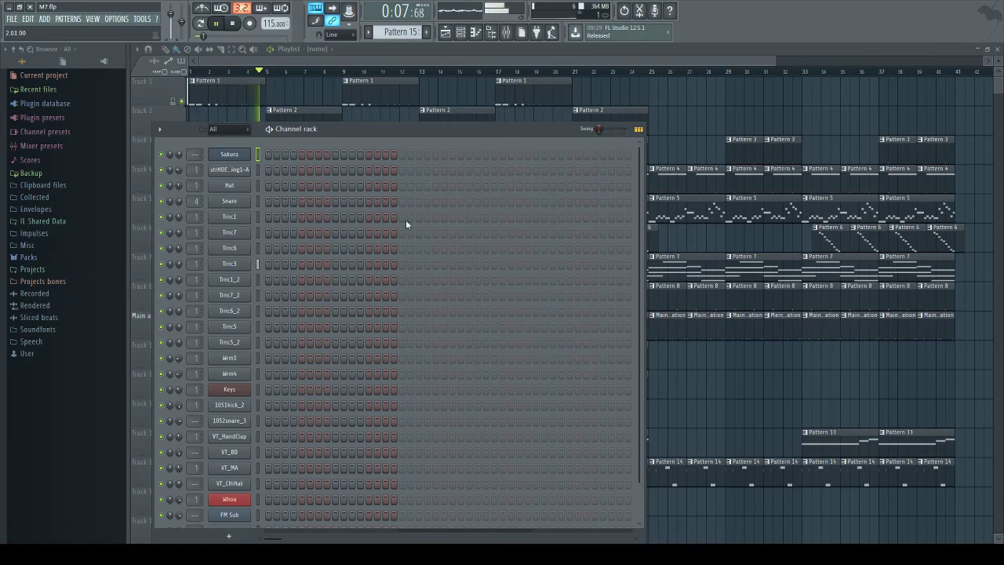
key(F6)
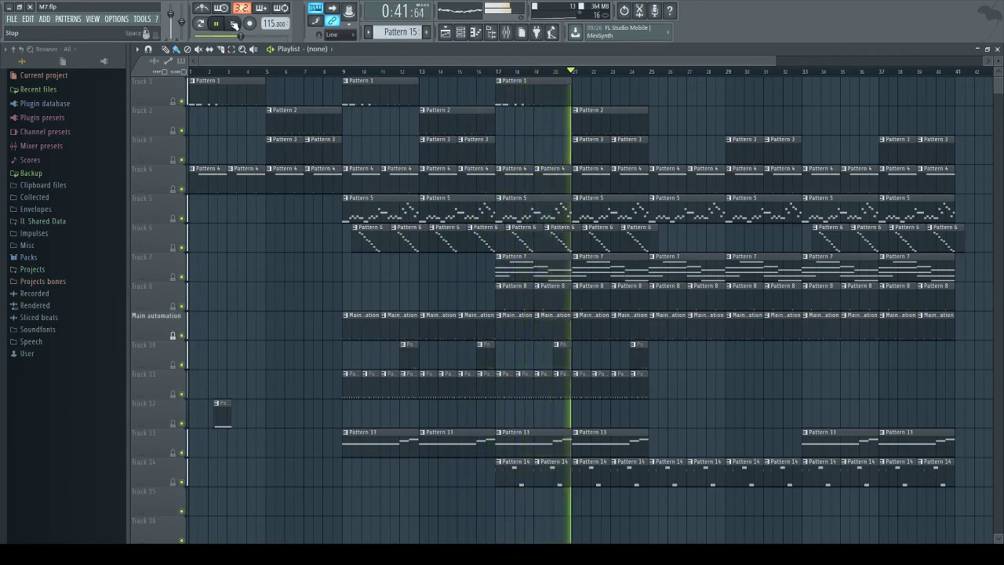
drag(289, 60, 372, 60)
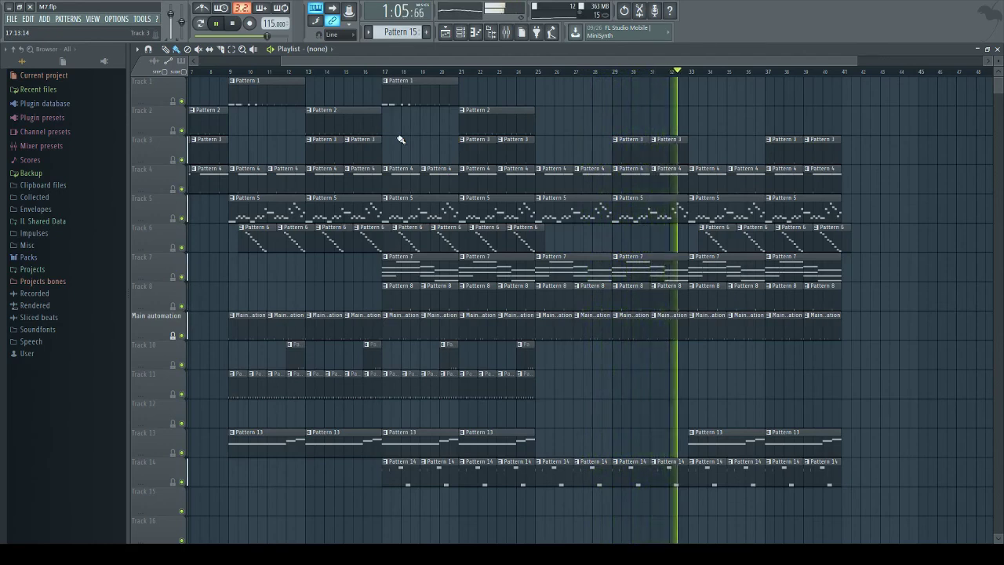
key(space)
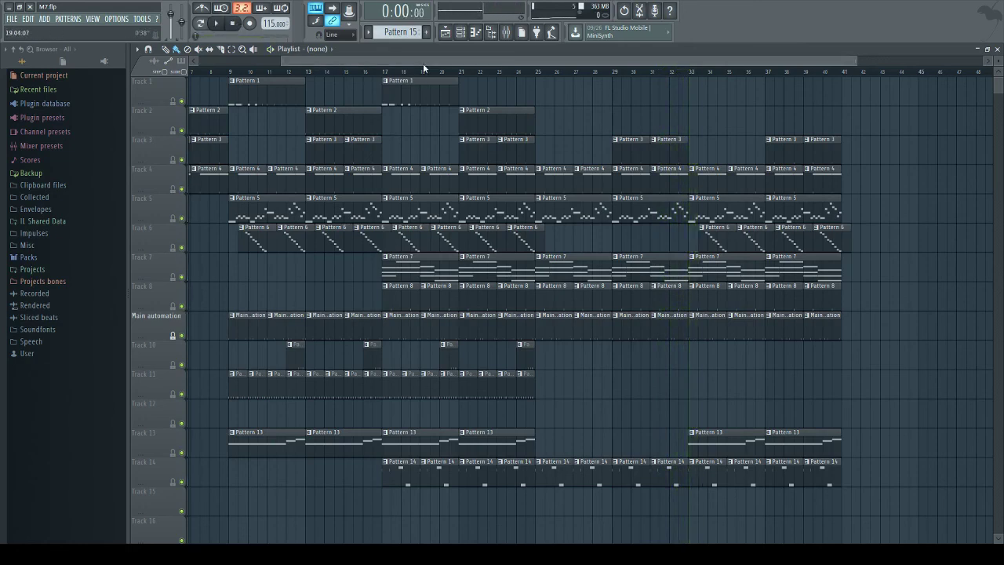
Step: Select Pattern 1 and play it briefly in pattern mode
drag(423, 63, 337, 63)
click(218, 410)
drag(399, 33, 399, 78)
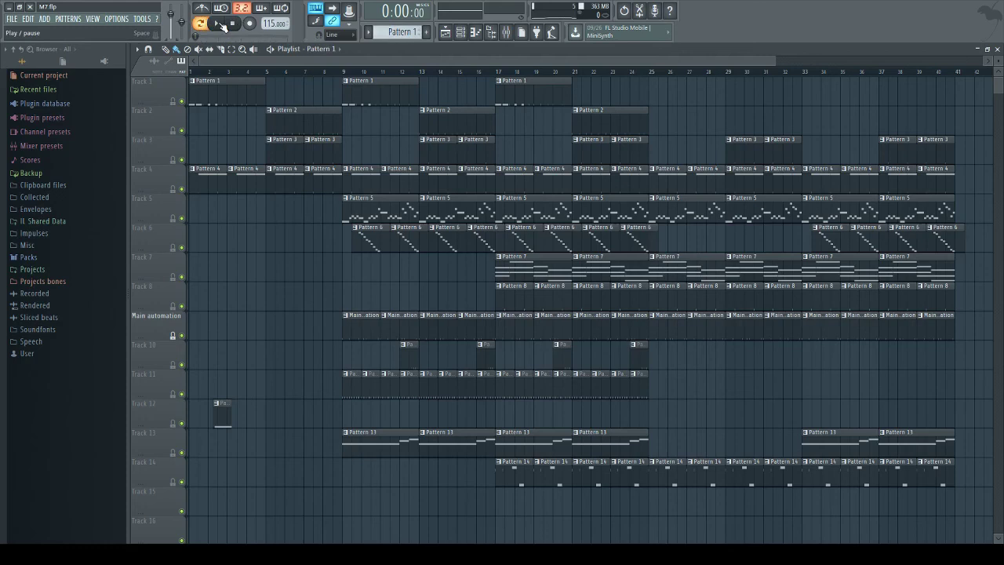
click(222, 26)
click(233, 23)
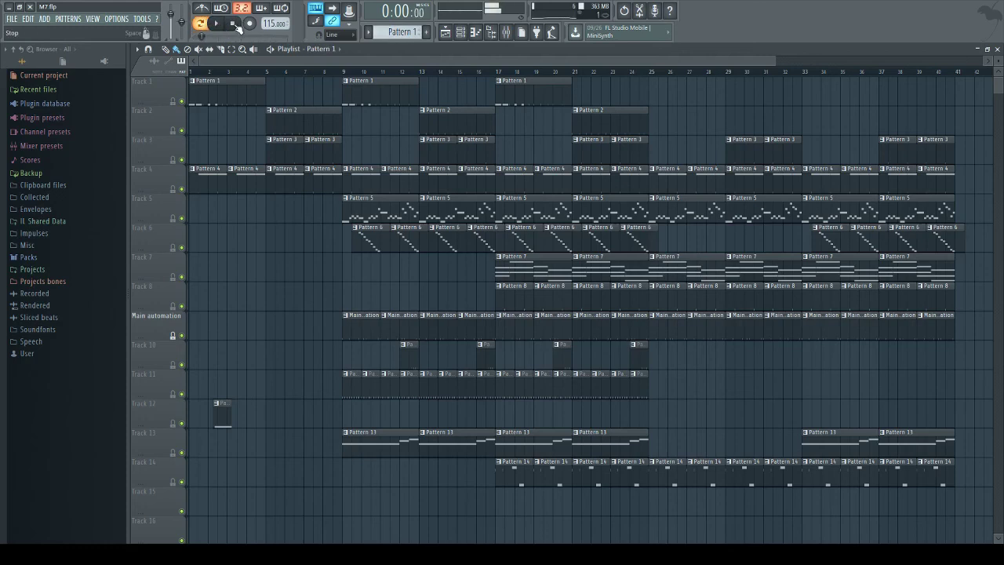
Step: Delete the Trnc1 channel together with a clone of it, and delete the Trnc7 channel from the channel rack
click(468, 31)
click(229, 216)
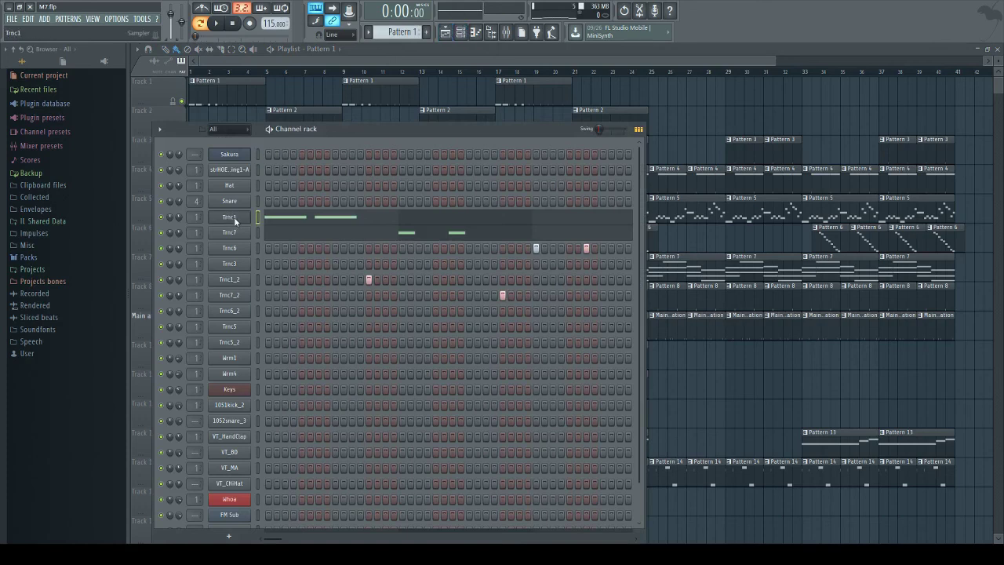
key(alt+c)
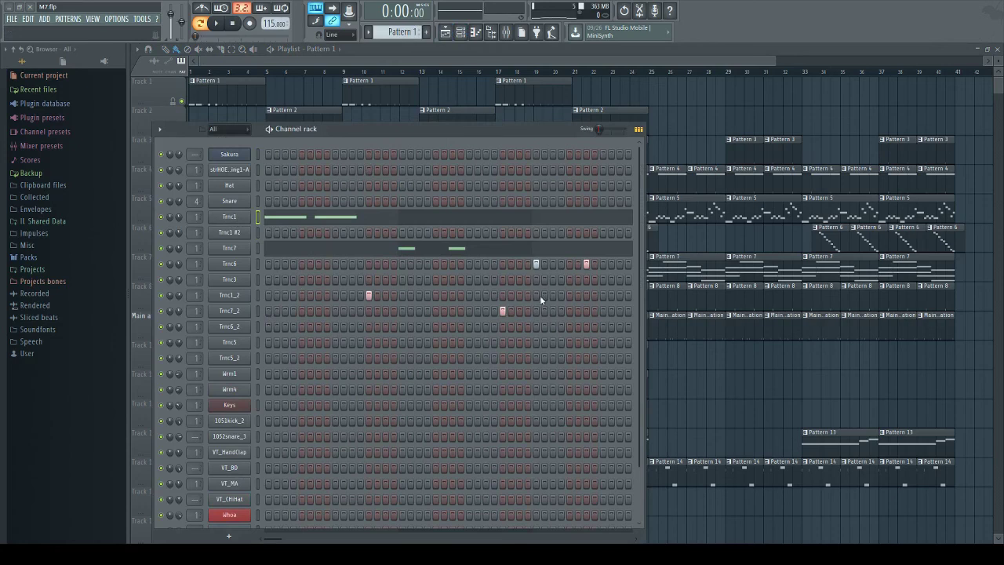
key(alt+Delete)
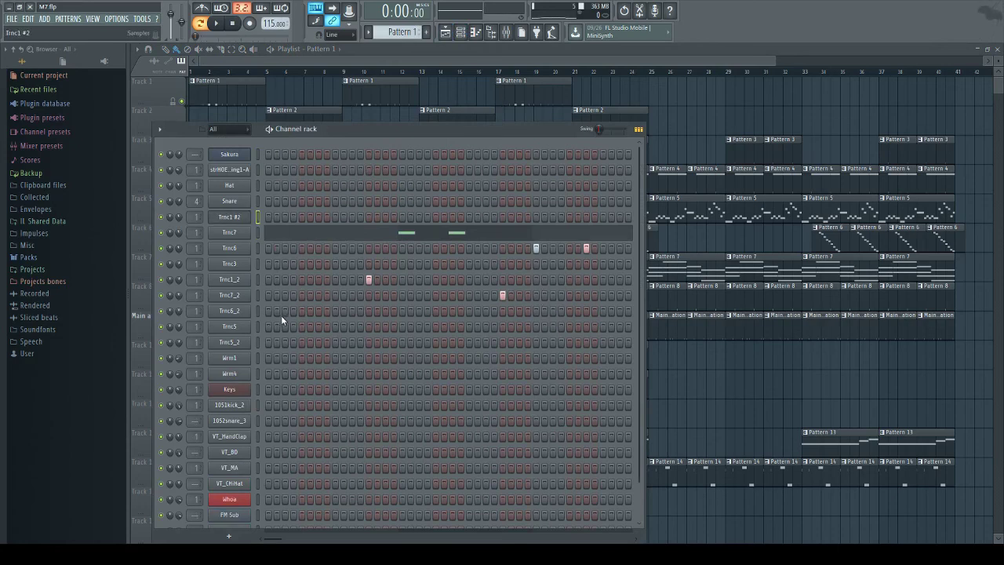
key(alt+Delete)
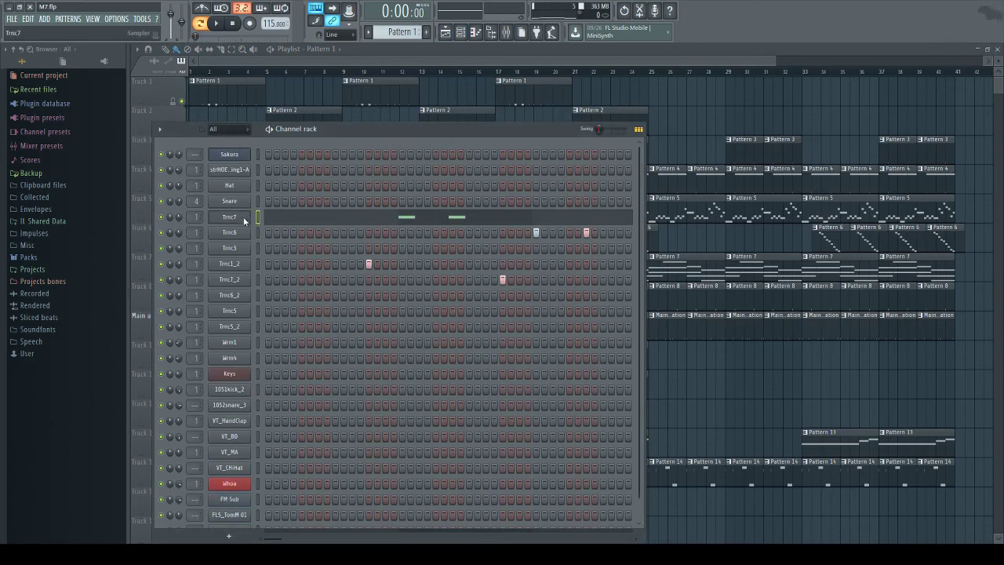
key(alt+Delete)
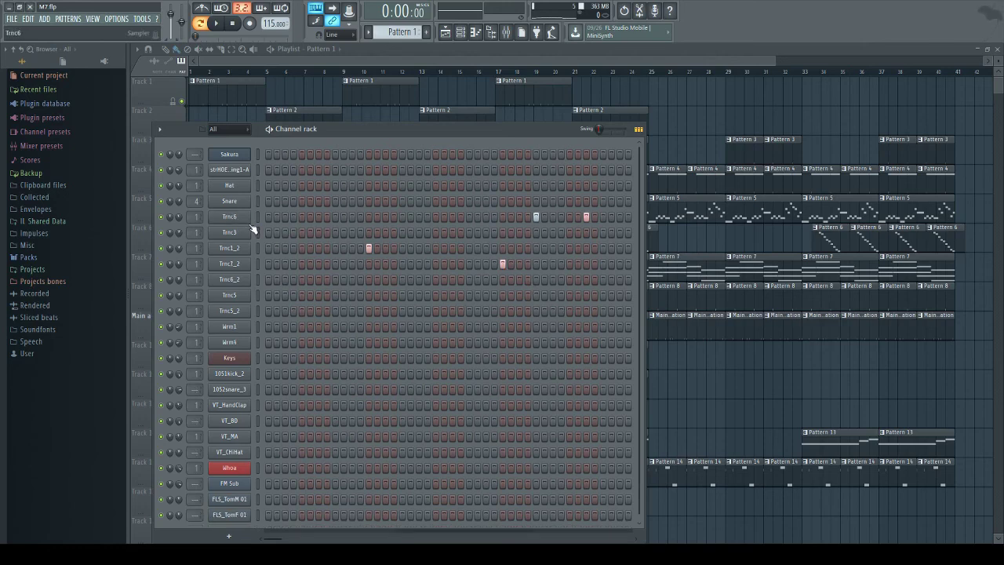
Step: Close the Trnc3 sampler window, select only the Trnc3 channel and delete it
click(222, 236)
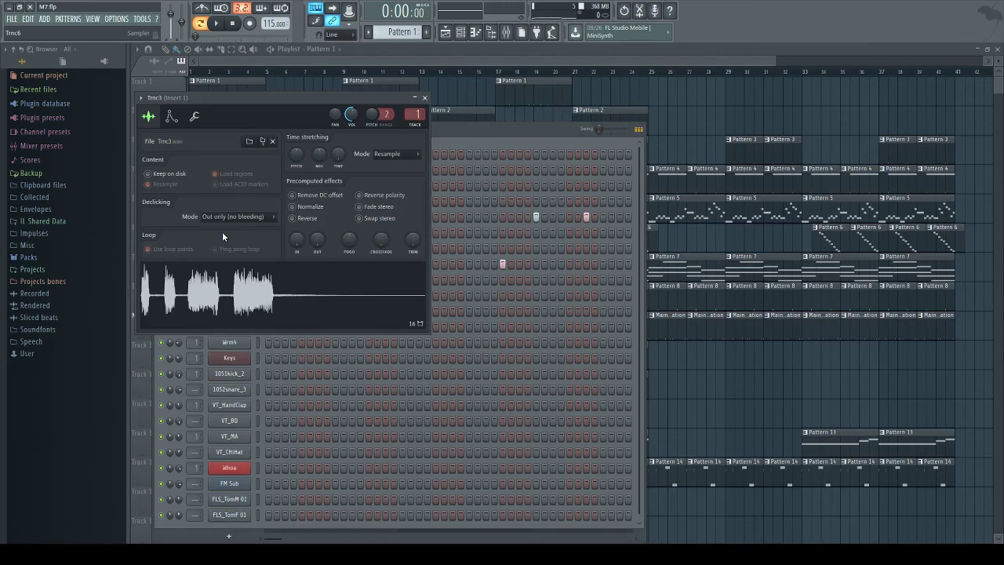
click(425, 99)
double_click(258, 235)
right_click(258, 251)
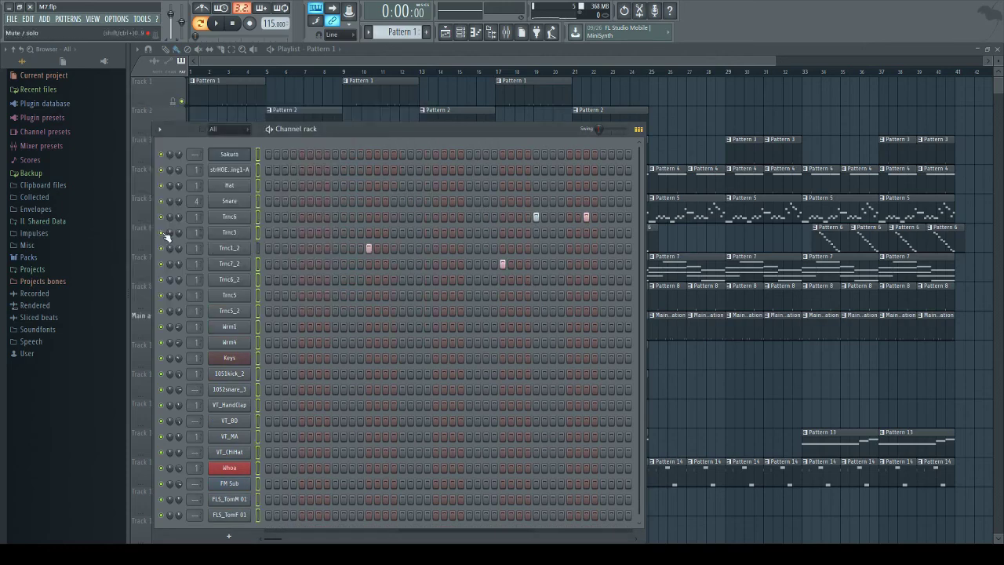
click(233, 251)
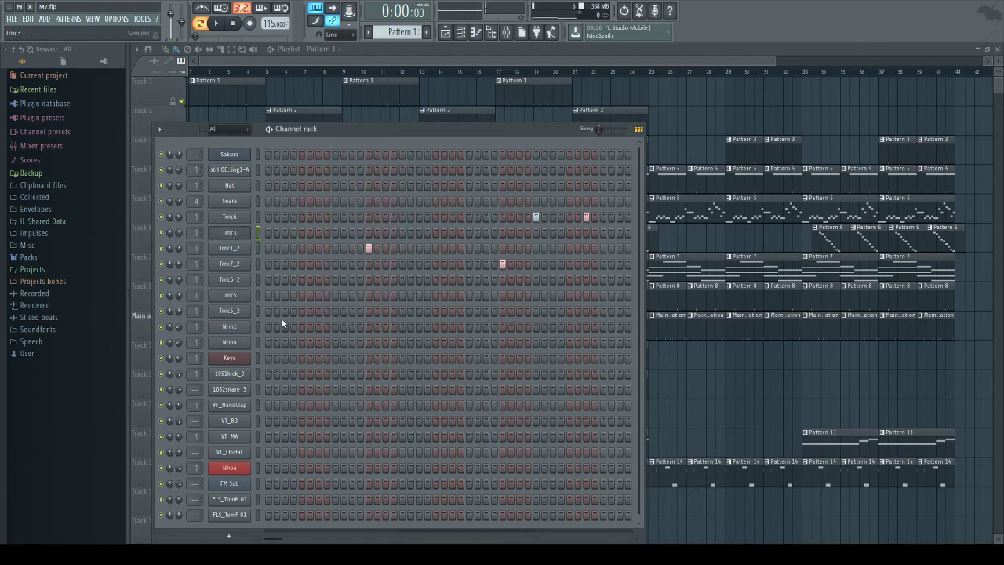
key(alt+Delete)
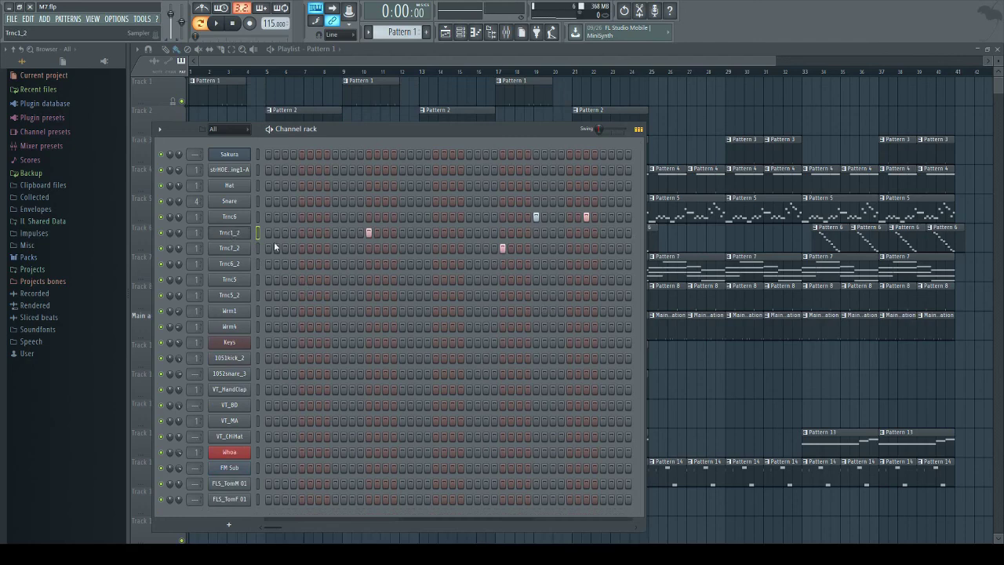
Step: Delete the Trnc1_2, Trnc6, Trnc7_2, Trnc6_2, Trnc5 and Trnc5_2 channels from the channel rack
key(alt+Delete)
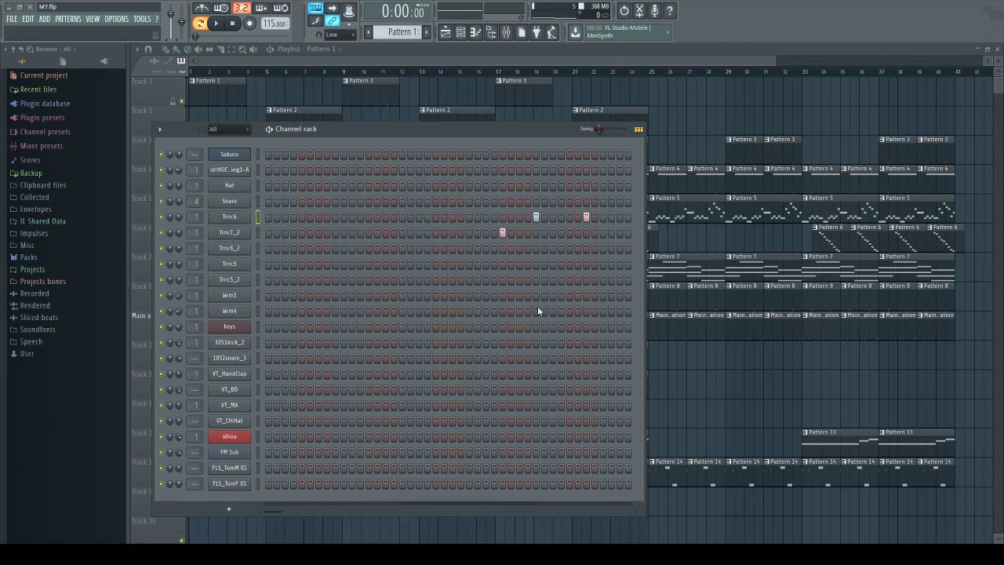
key(alt+Delete)
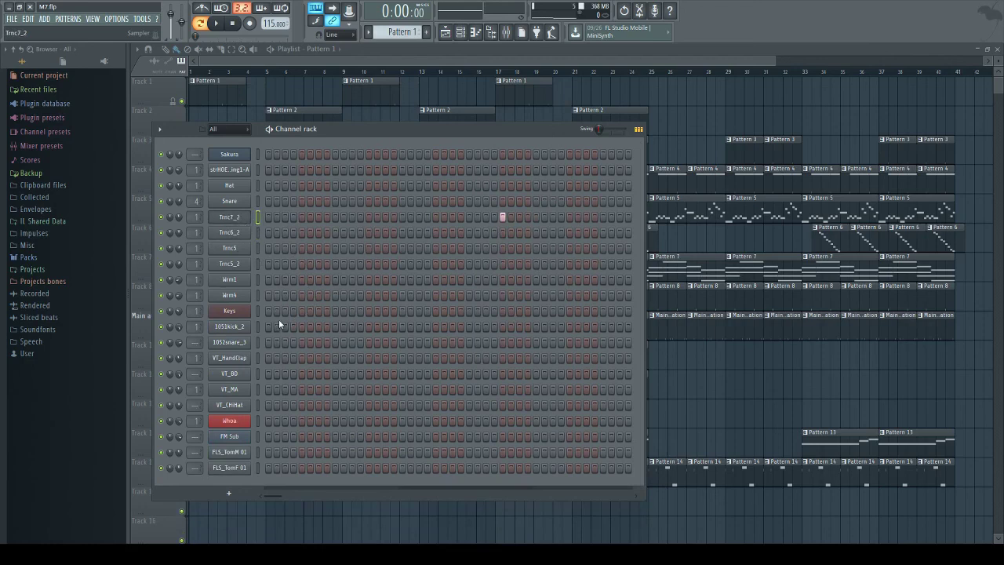
key(alt+Delete)
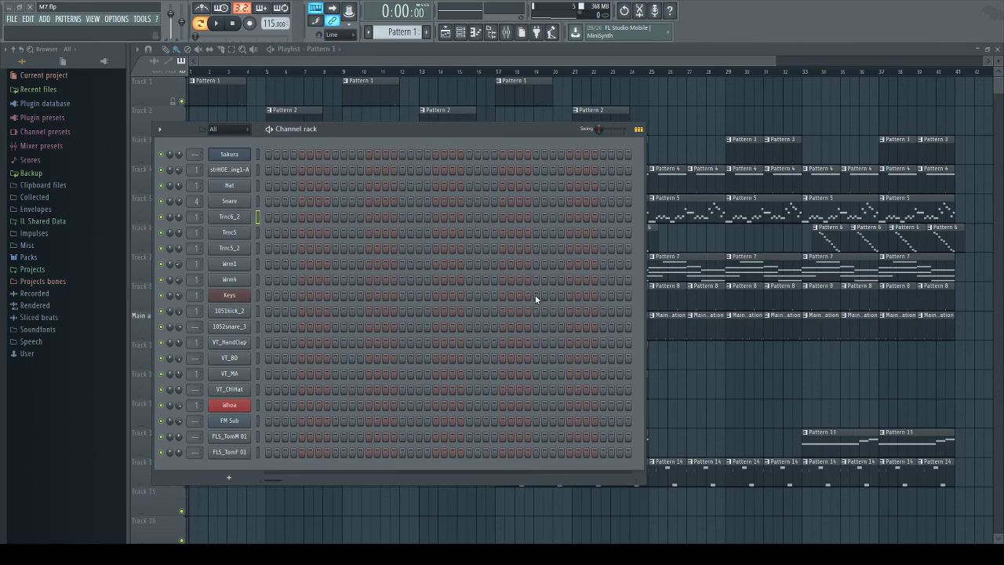
key(alt+Delete)
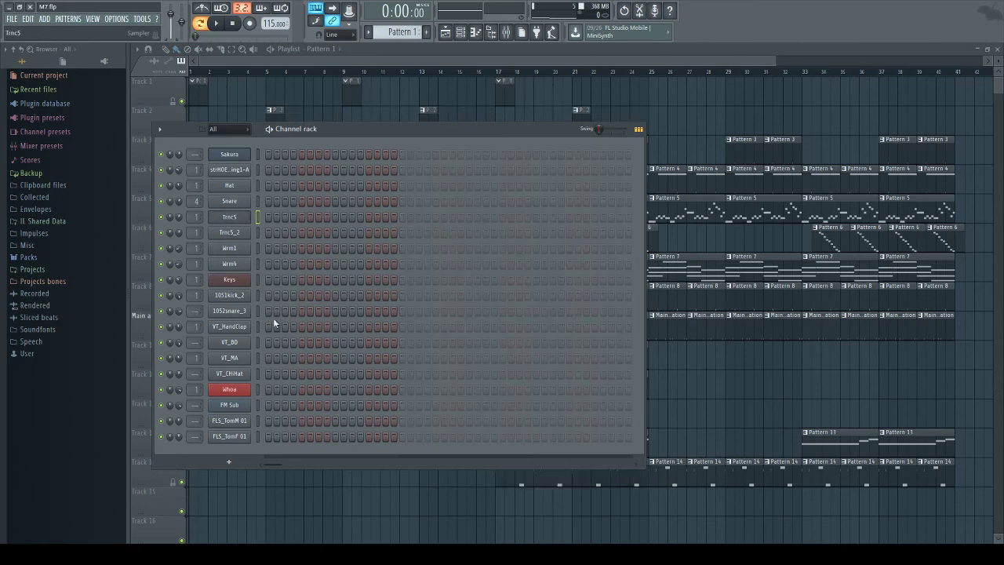
key(alt+Delete)
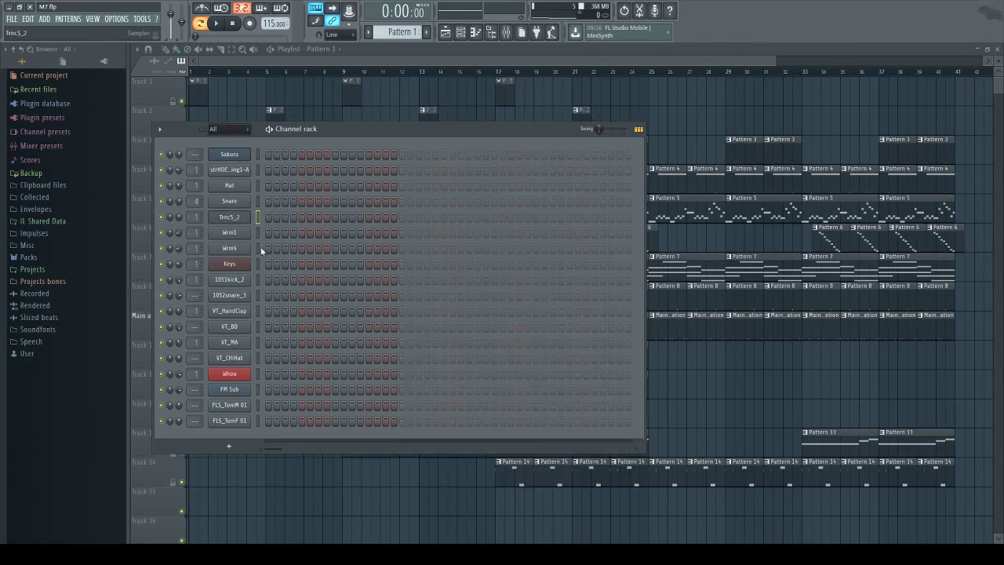
key(alt+Delete)
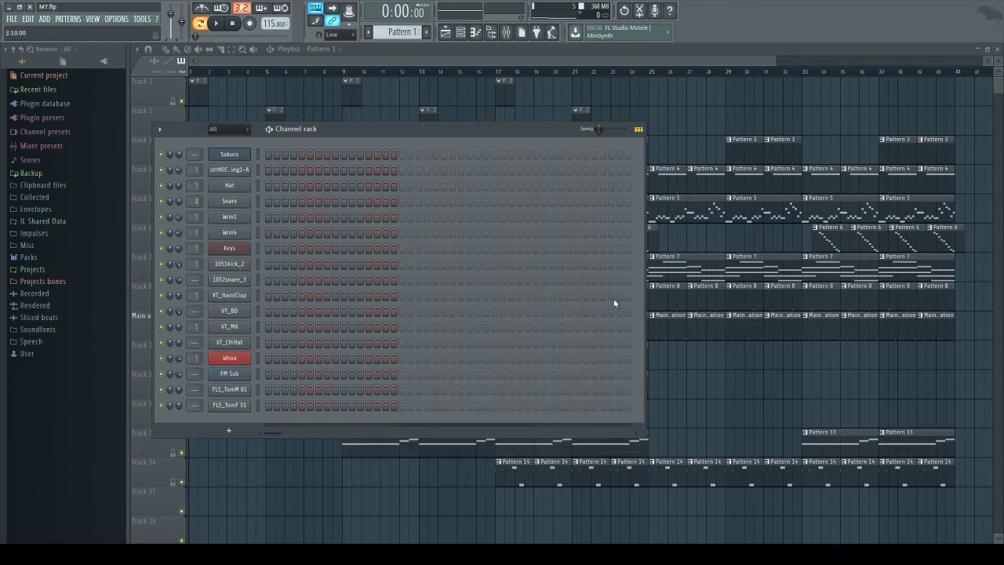
Step: Remove all Pattern 1 and Pattern 2 clips from tracks 1 and 2 of the playlist
key(F6)
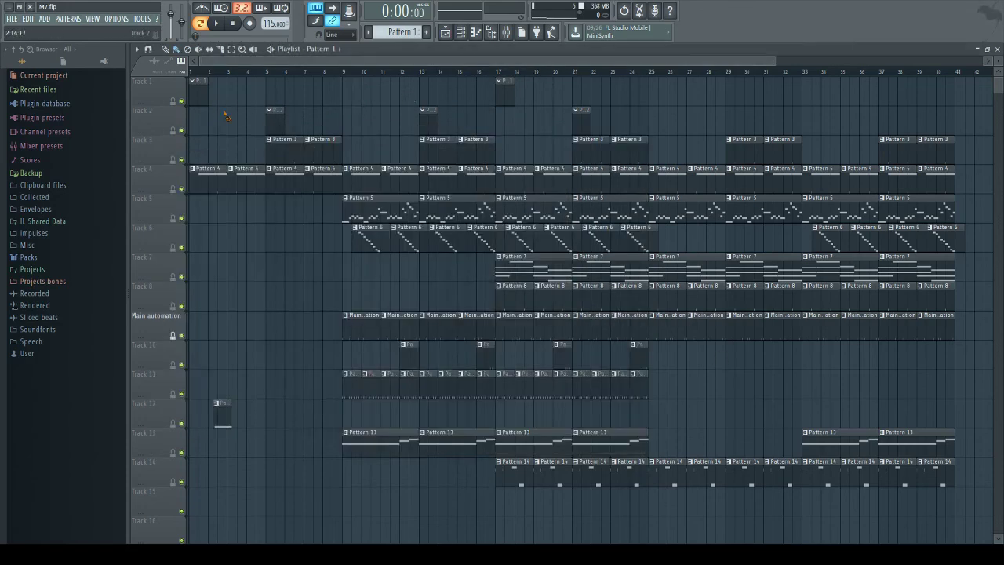
right_click(196, 81)
right_click(503, 82)
right_click(581, 111)
Step: Play Patterns 2, 3 and 4 one after another and check their steps in the channel rack
click(427, 32)
key(space)
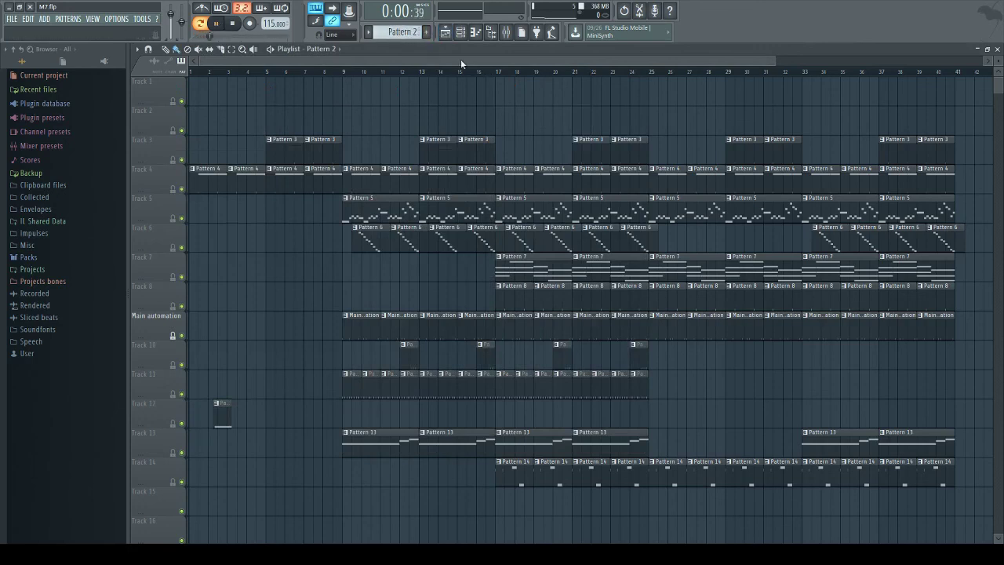
scroll(413, 28, down, 1)
click(462, 32)
click(461, 32)
click(462, 32)
click(461, 32)
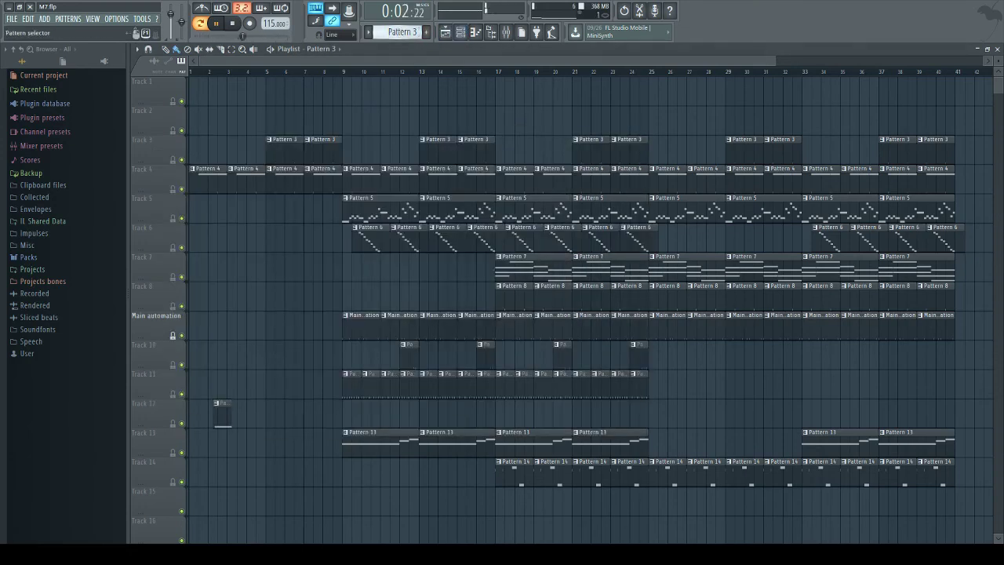
scroll(402, 31, down, 1)
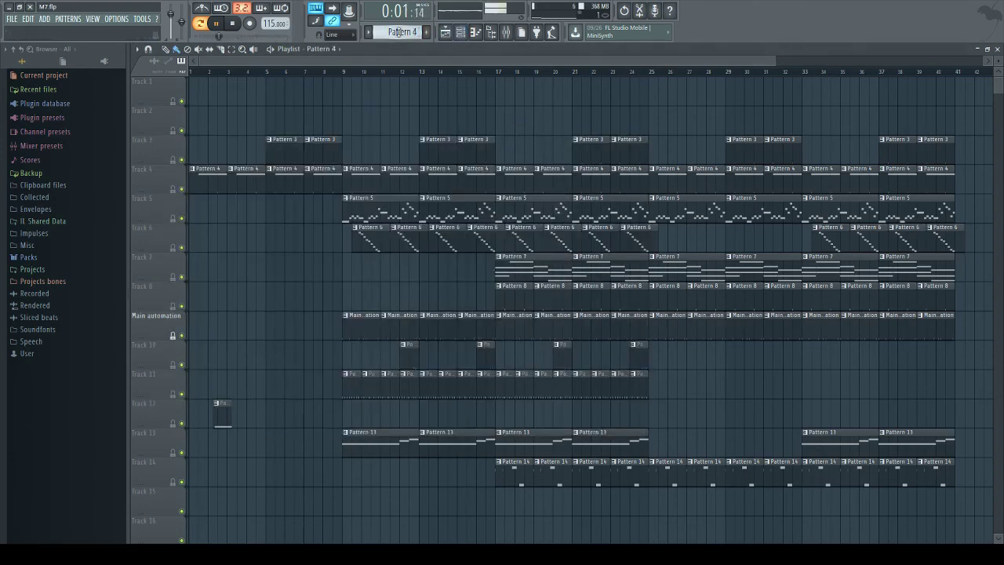
Step: Stop playback of Pattern 4 and inspect the sample used by the Snare channel
click(462, 32)
click(231, 24)
click(229, 201)
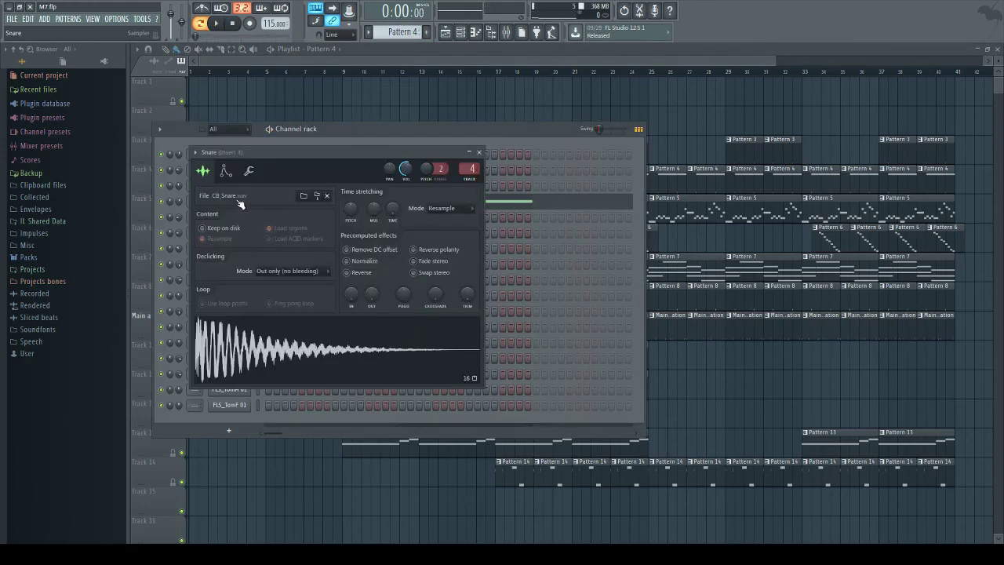
click(479, 153)
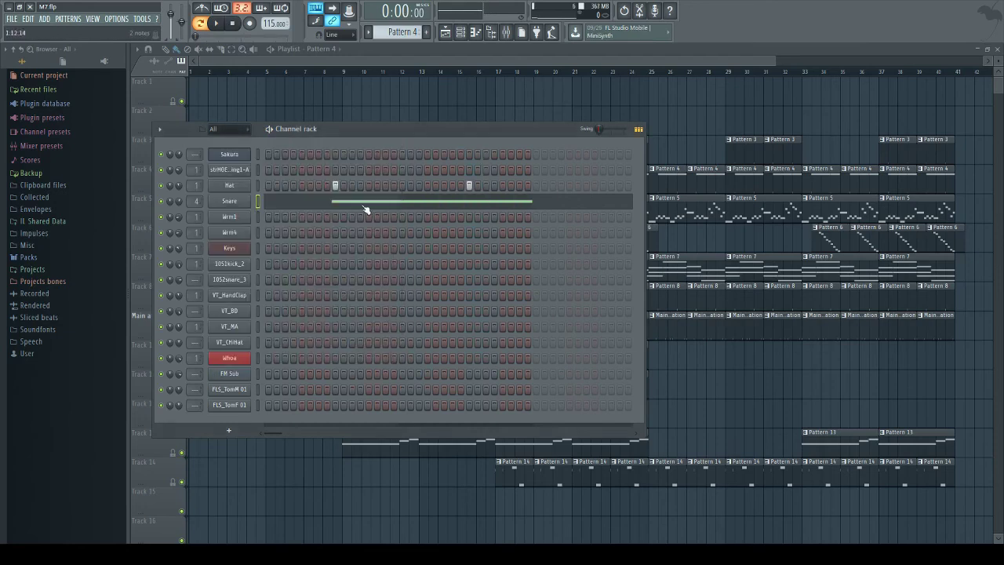
Step: Preview Phonotix Snare 1 to Phonotix Snare 4 from the Snares folder in the Phonotix pack's Drums
click(28, 257)
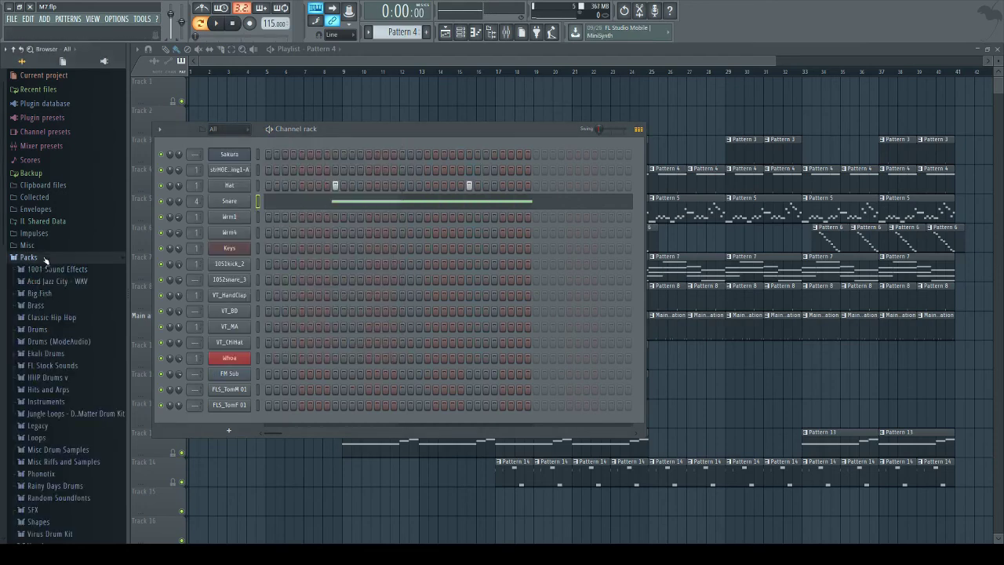
scroll(75, 339, down, 3)
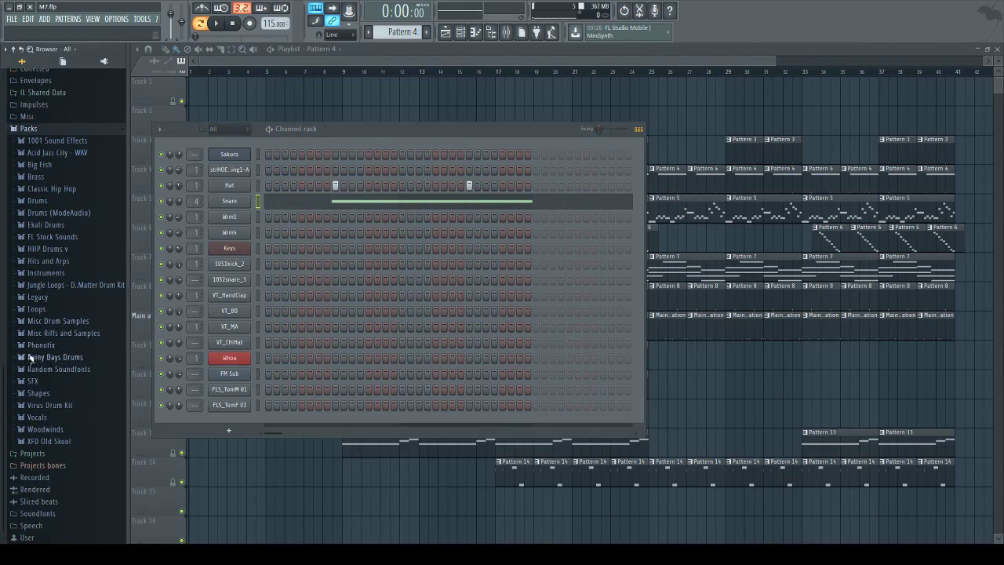
click(35, 346)
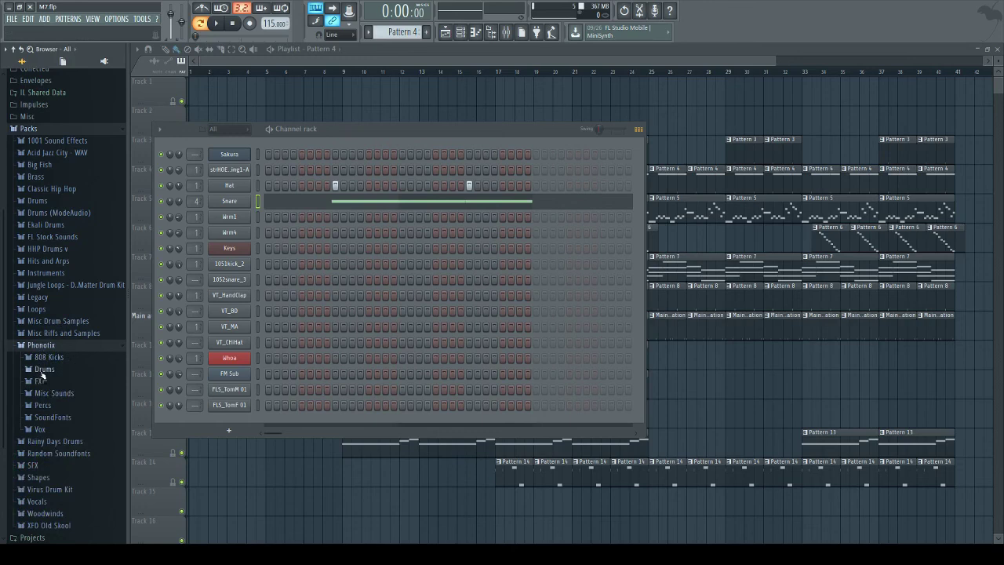
click(43, 370)
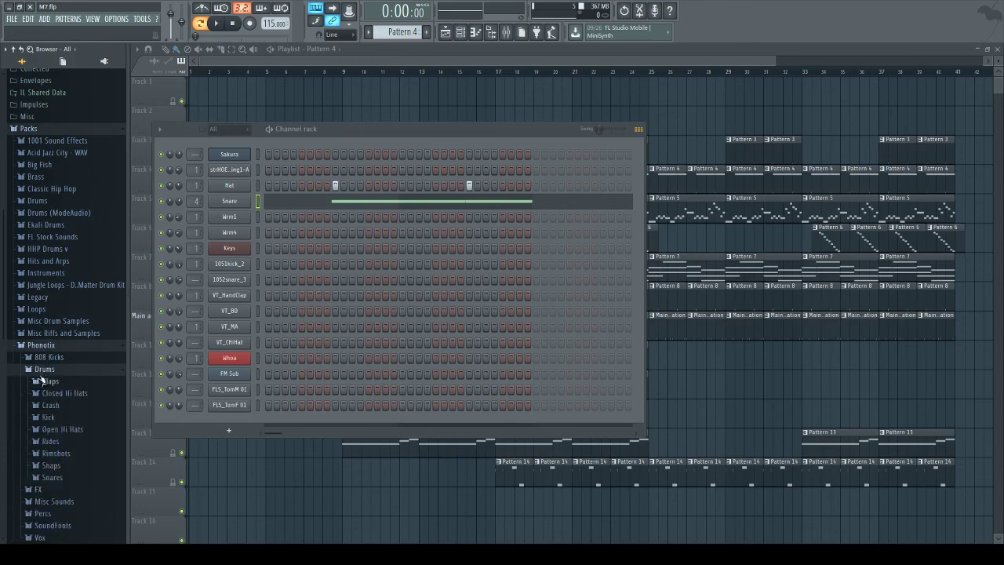
click(59, 478)
click(65, 332)
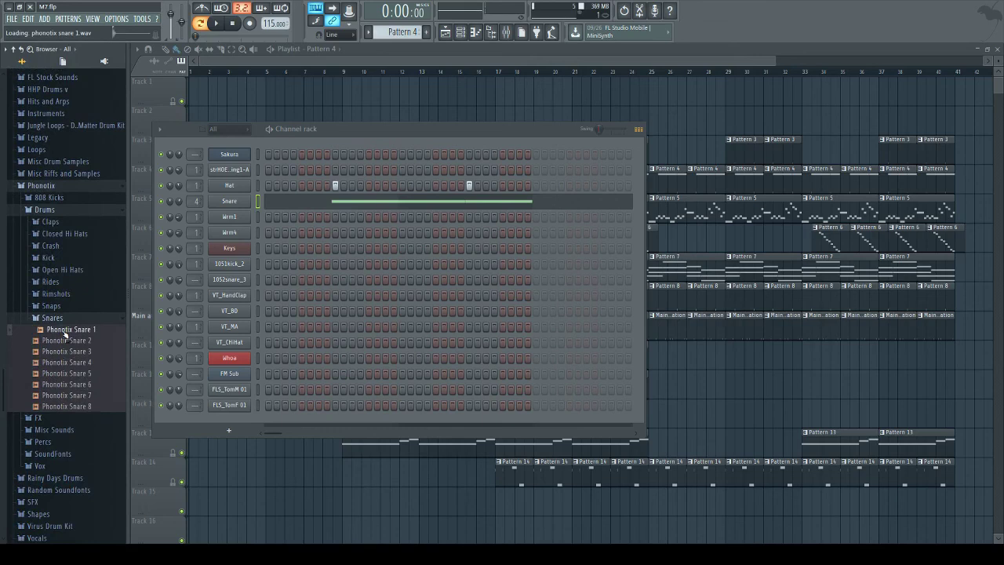
click(69, 340)
click(72, 351)
click(75, 362)
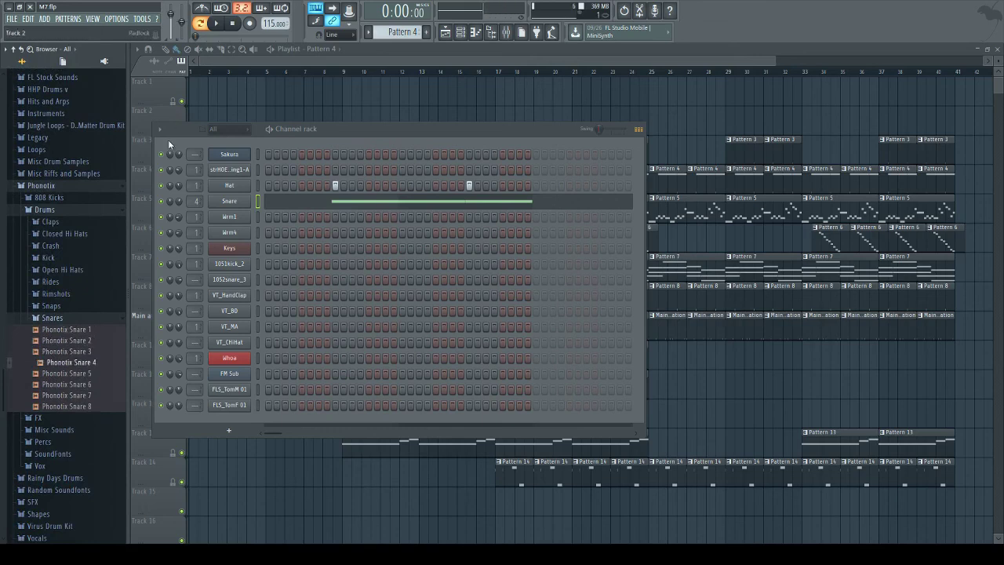
Step: Preview Phonotix Snare 5 to Phonotix Snare 8, and listen again to Phonotix Snares 3, 4, 2, 1 and 6
click(73, 374)
click(76, 383)
click(76, 395)
click(77, 407)
click(77, 396)
click(87, 352)
click(85, 362)
click(85, 343)
click(84, 331)
click(85, 384)
Step: Replace the Snare channel's sample with Phonotix Snare 6 and add Phonotix Snare 1 as a new channel at the end of the rack
drag(85, 388, 226, 205)
drag(67, 330, 181, 259)
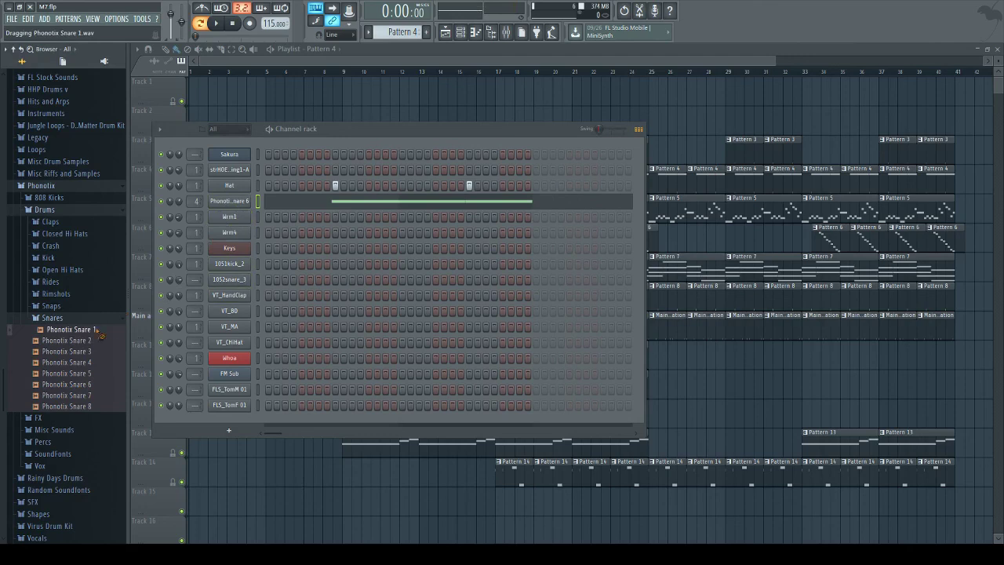
drag(106, 346, 277, 157)
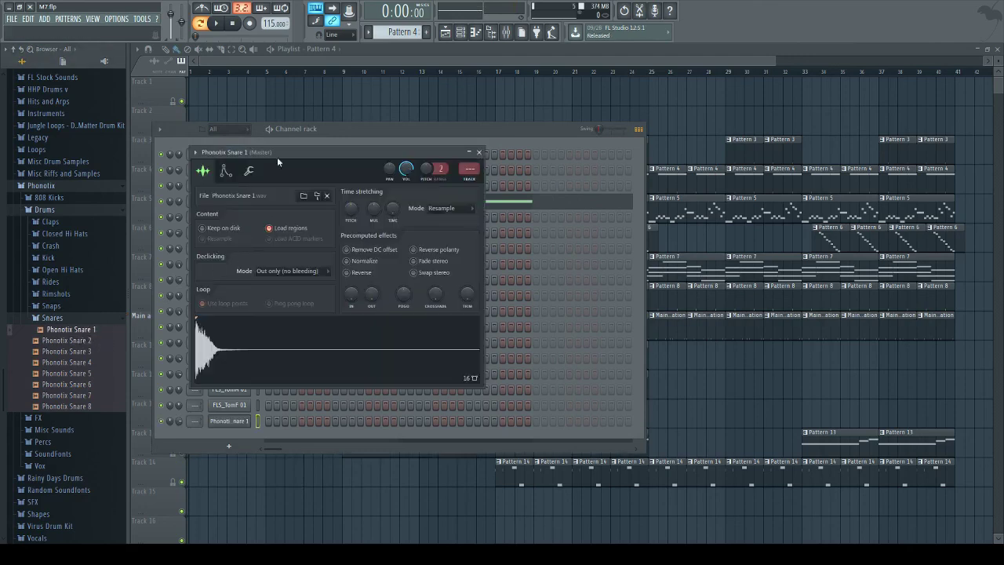
key(Escape)
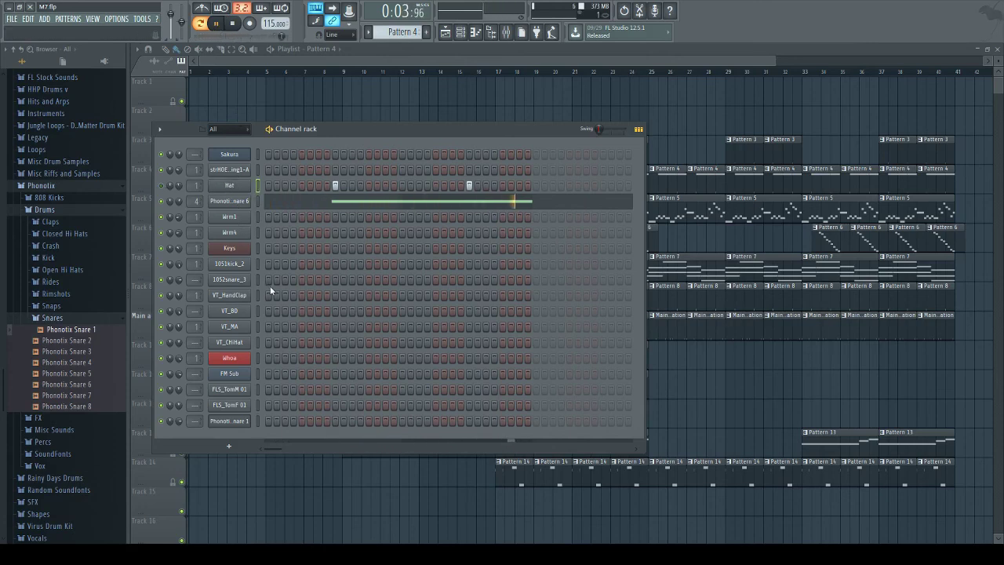
Step: Delete the Hat channel and inspect the sample settings of the Phonotix Snare 6 channel
key(alt+Delete)
click(232, 187)
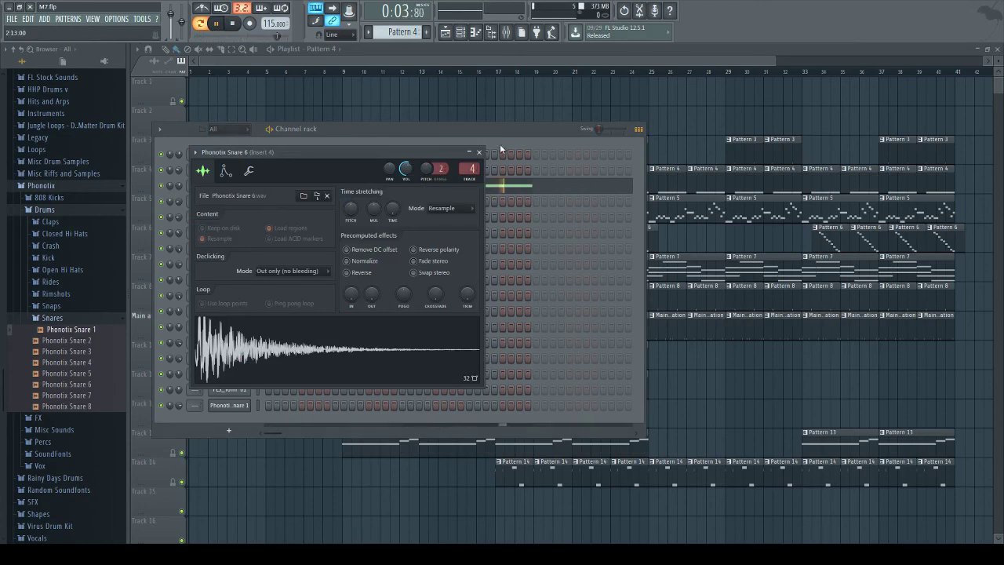
click(479, 152)
Step: Transpose both Phonotix Snare 6 notes in Pattern 4 down one octave to C5 and return to the channel rack
click(421, 185)
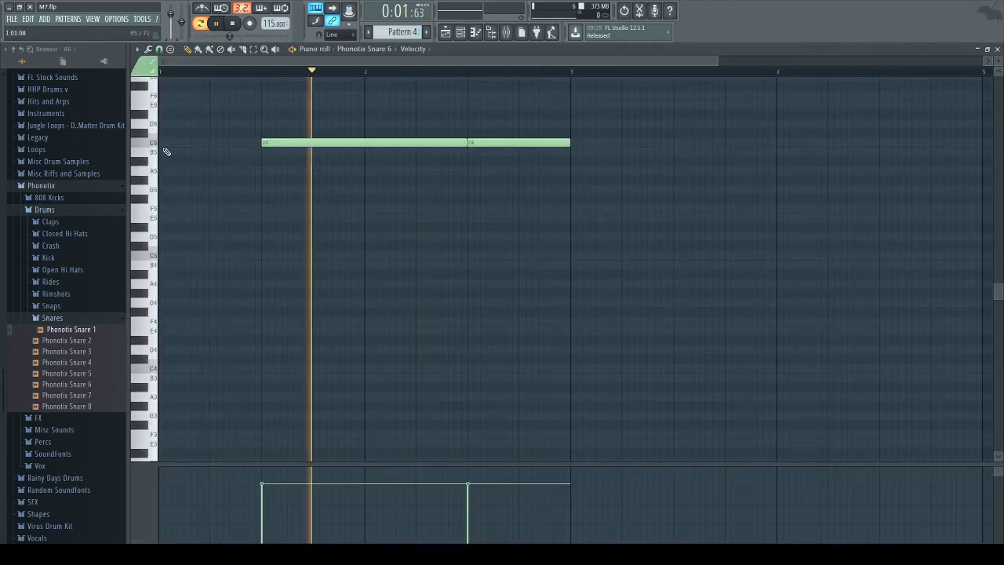
key(ctrl+Down)
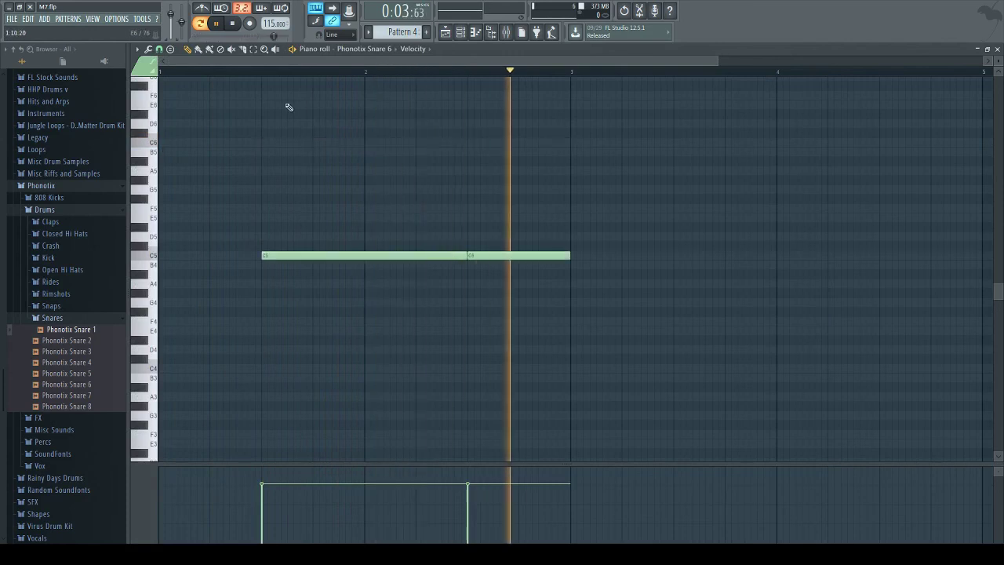
key(F5)
key(F6)
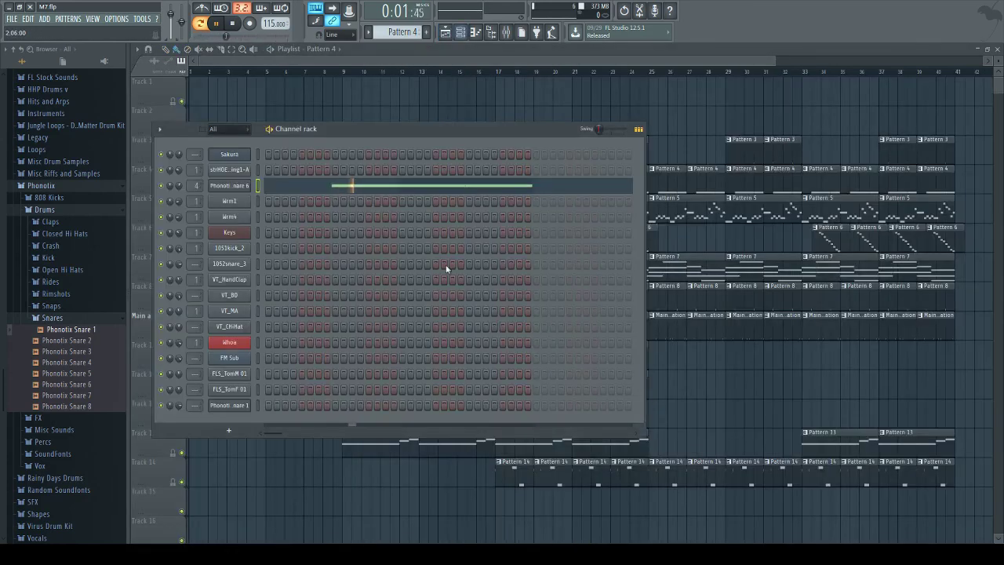
Step: Route the Phonotix Snare 1 channel to mixer track 4 with hits on steps 9 and 25, and check its miscellaneous settings
drag(196, 405, 196, 390)
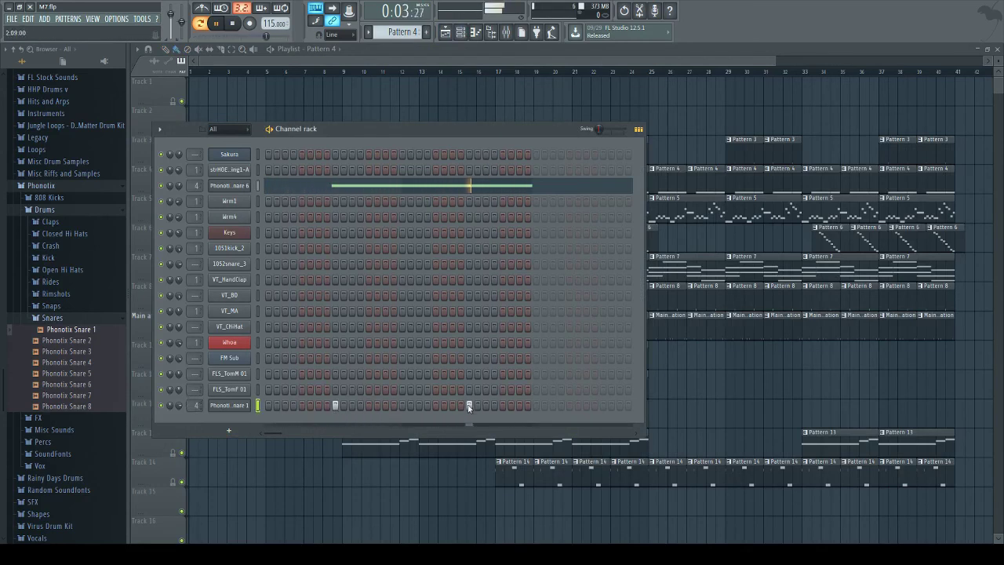
click(235, 408)
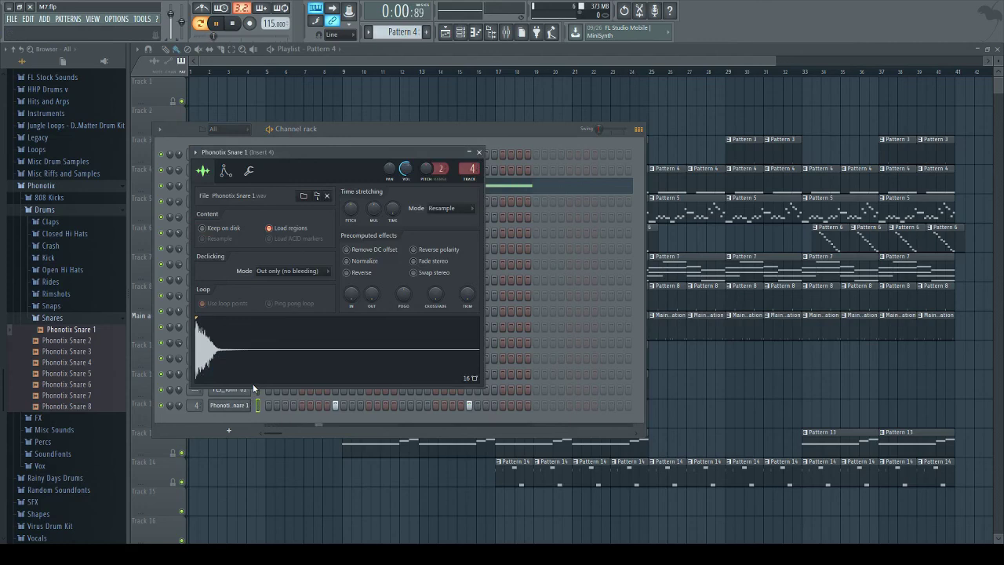
click(249, 172)
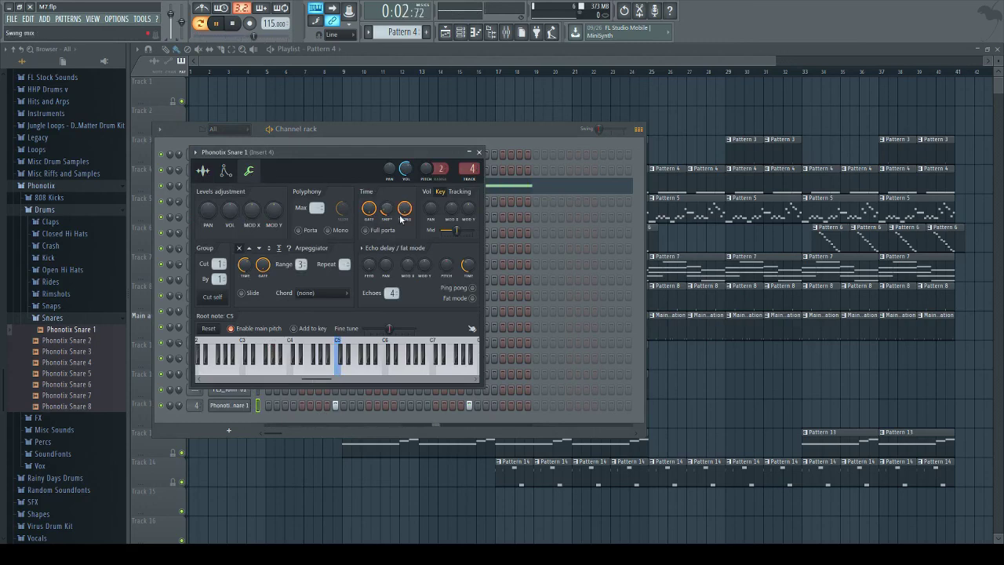
click(372, 418)
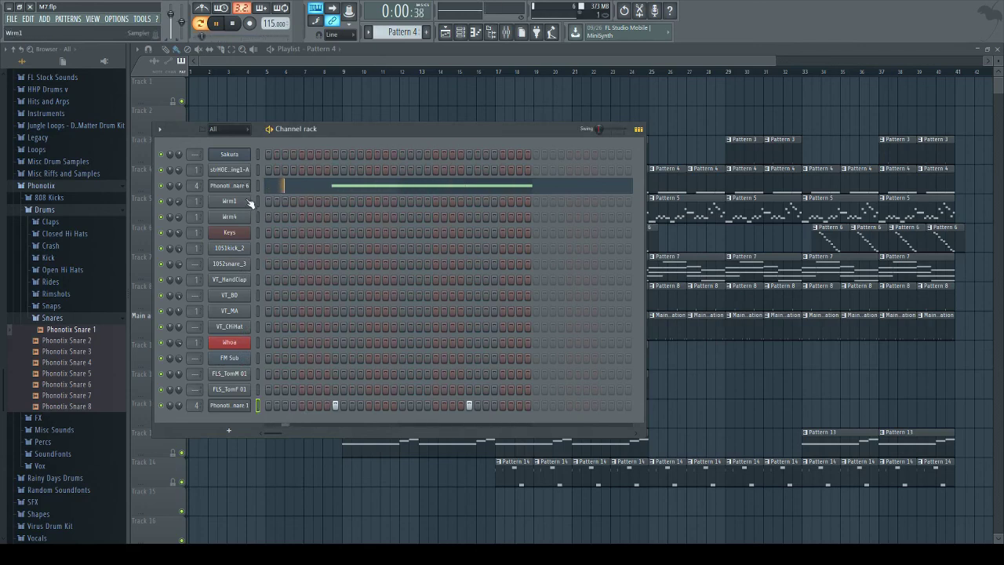
Step: Stop playback and compare the Phonotix Snare 6 notes and sample with the Phonotix Snare 1 sample
click(281, 190)
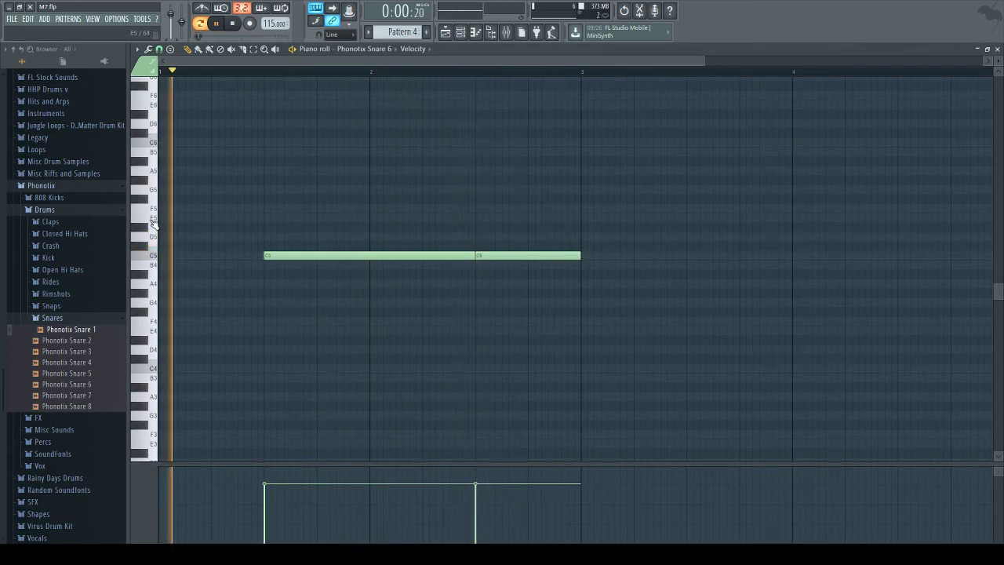
click(233, 23)
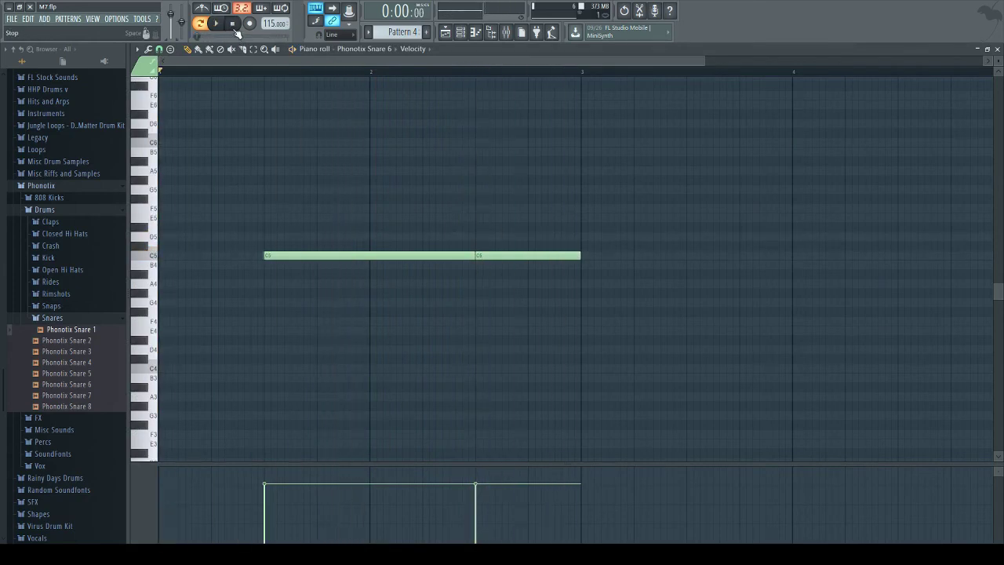
click(460, 31)
click(240, 186)
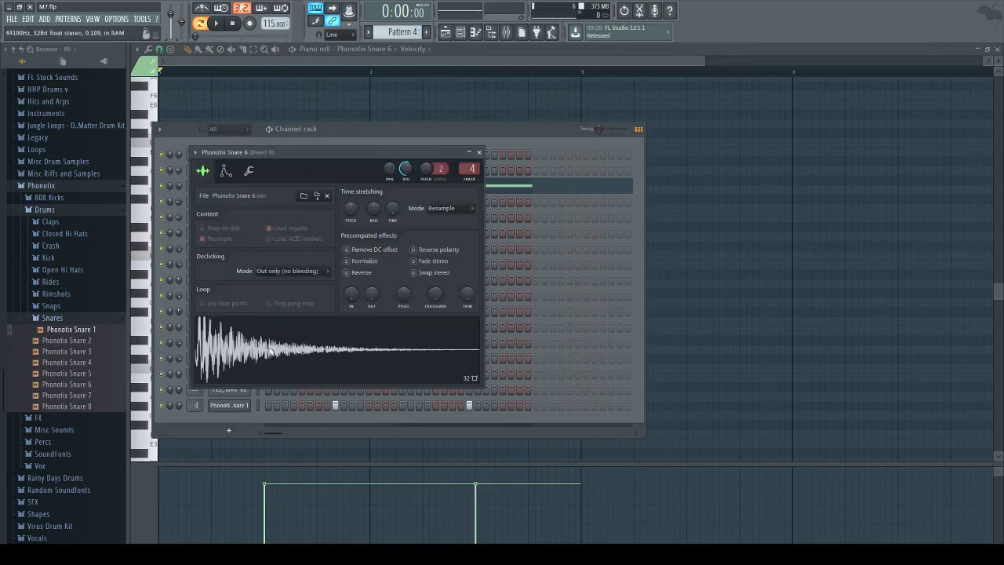
click(229, 405)
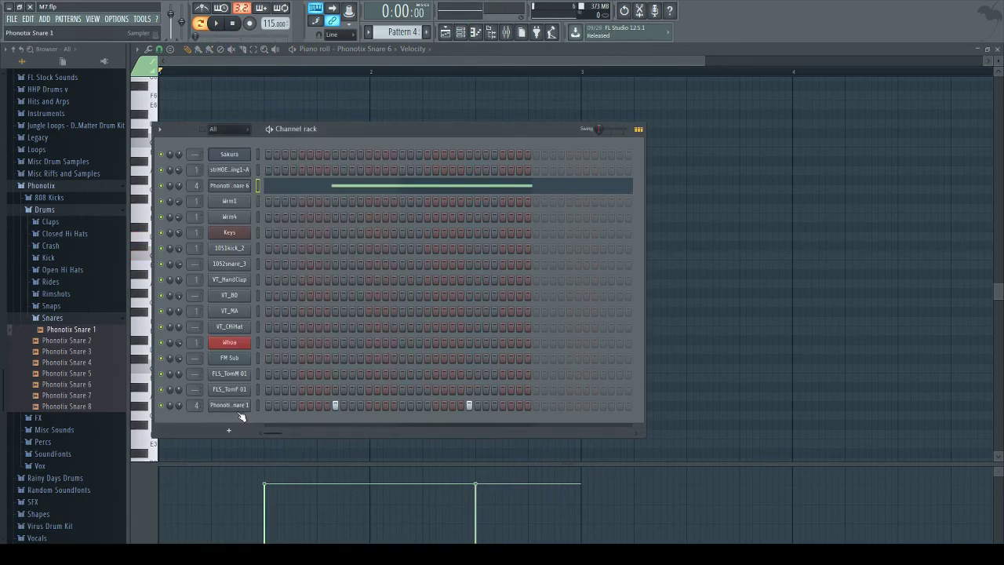
click(207, 175)
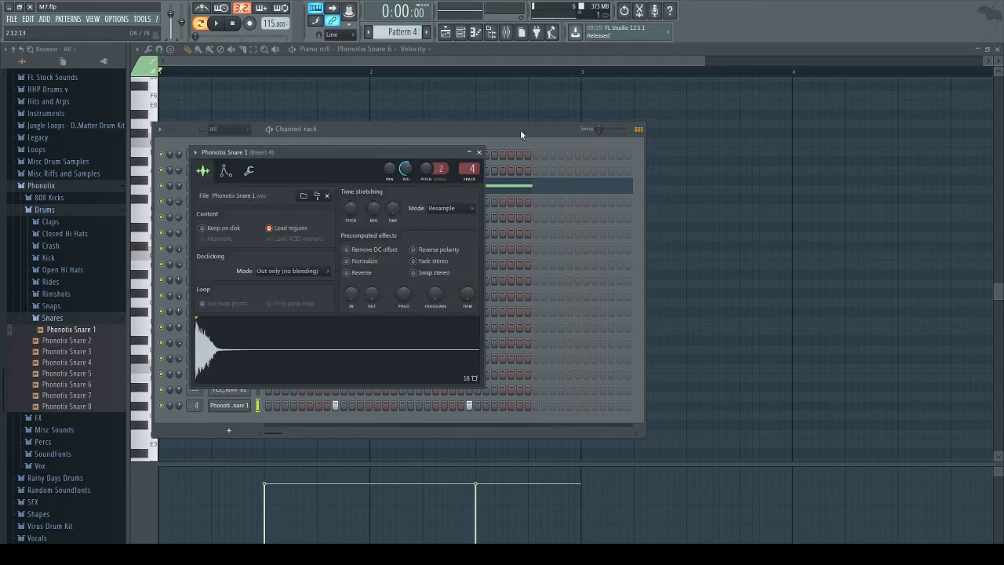
click(480, 151)
key(F6)
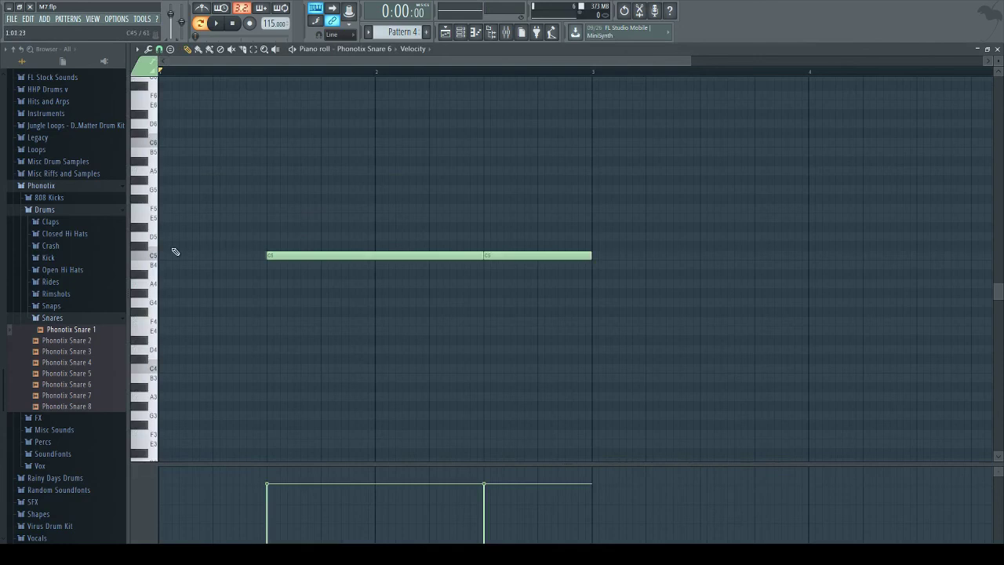
Step: Shorten the first Phonotix Snare 6 note to four steps and add two-step C5 notes at 1:15 and 2:03
key(space)
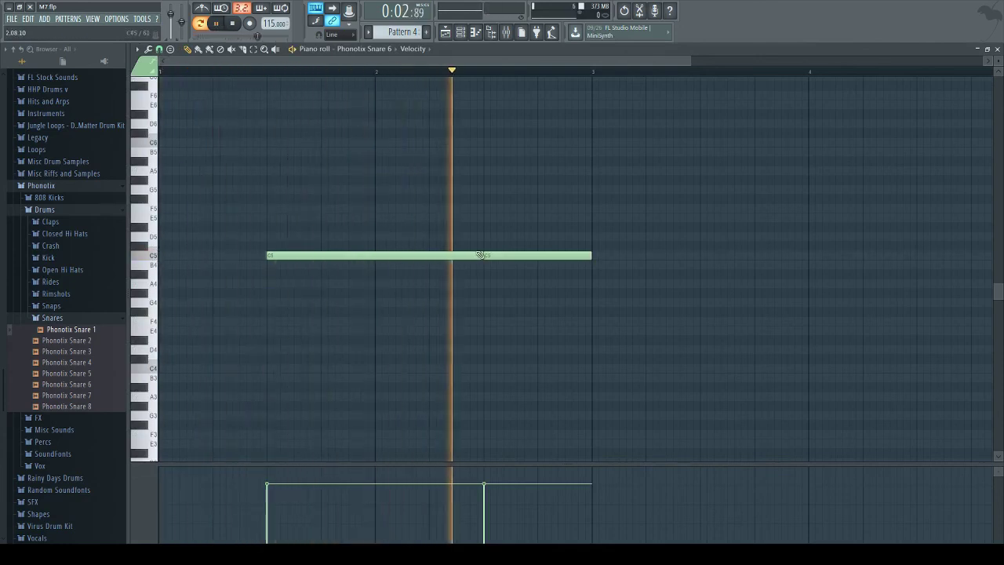
drag(484, 256, 326, 256)
click(326, 256)
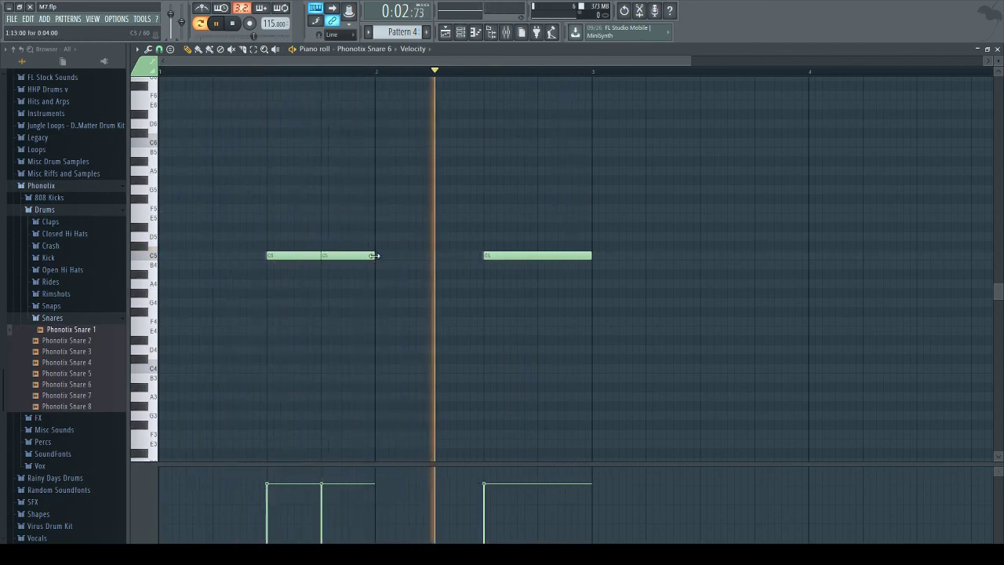
drag(379, 261, 346, 260)
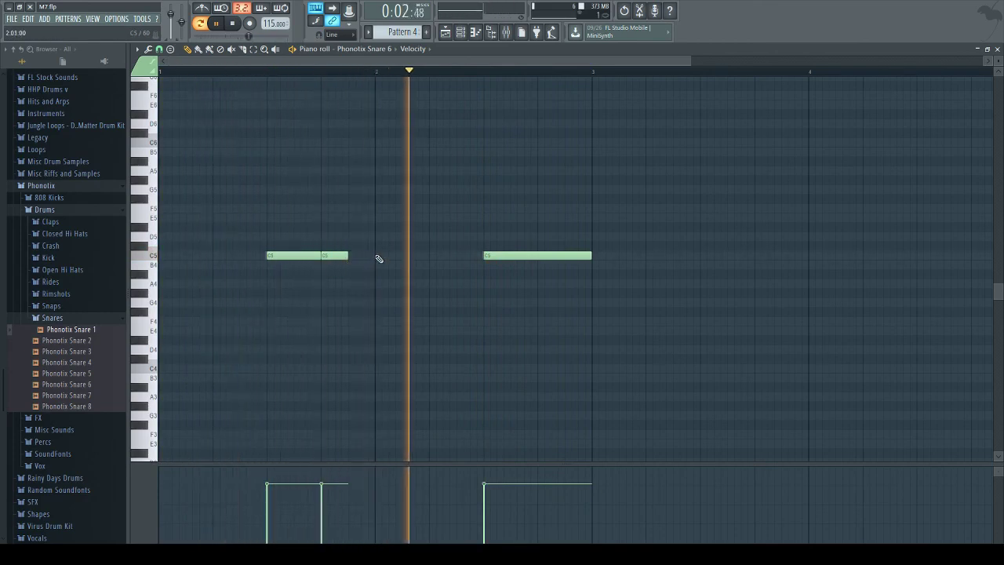
click(355, 260)
drag(354, 260, 352, 260)
right_click(348, 256)
click(404, 257)
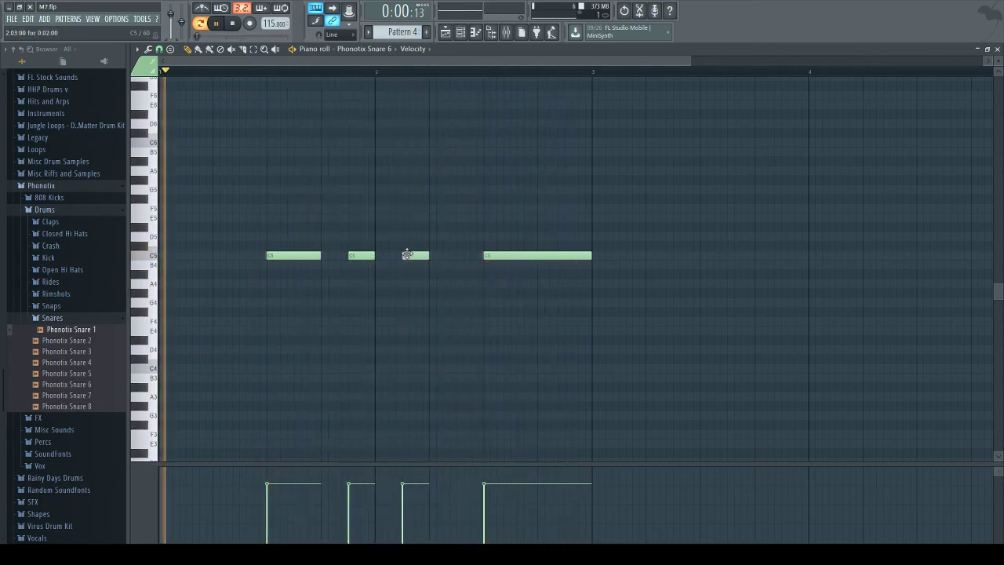
Step: Raise the project tempo to 140 BPM while Pattern 4 plays, and stop playback
drag(281, 23, 281, 1)
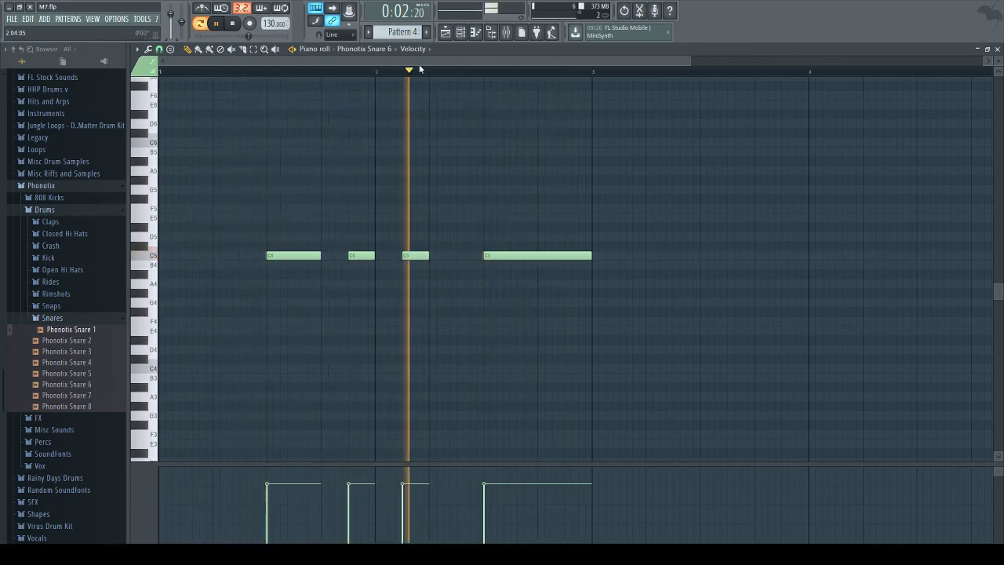
scroll(276, 23, up, 10)
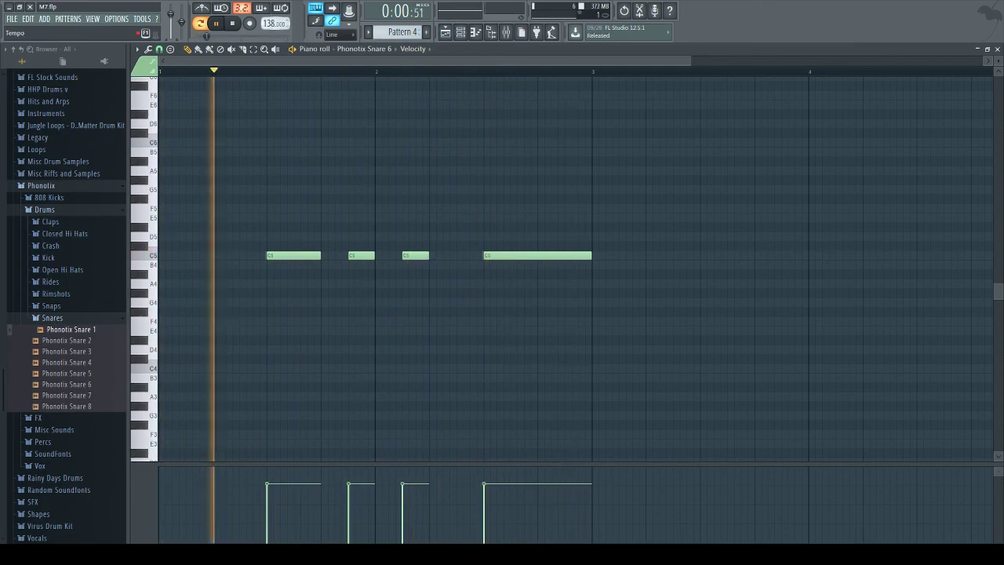
key(space)
Step: Play Pattern 5 and delete the Sakura channel from the channel rack
click(444, 33)
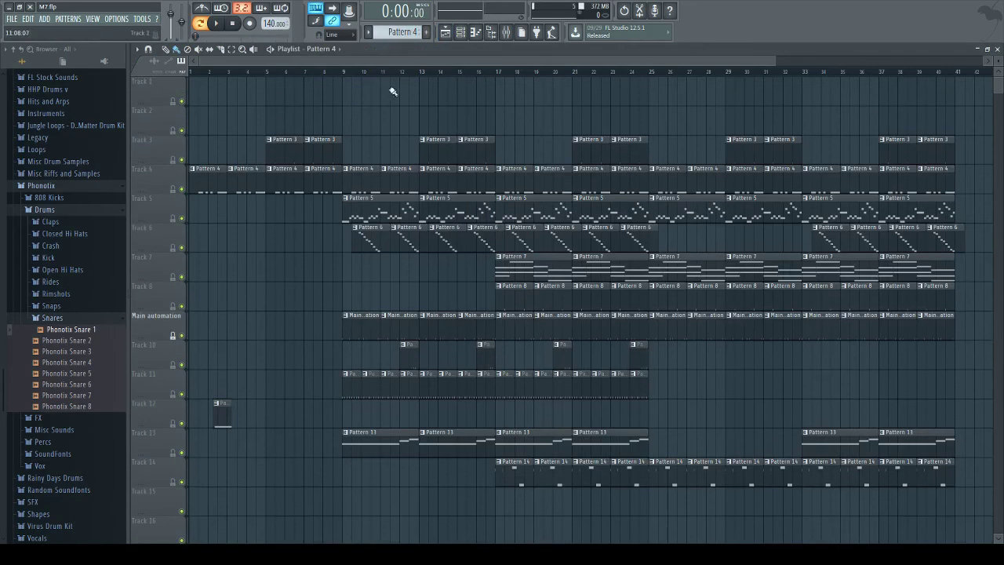
scroll(413, 26, down, 1)
click(460, 31)
click(239, 157)
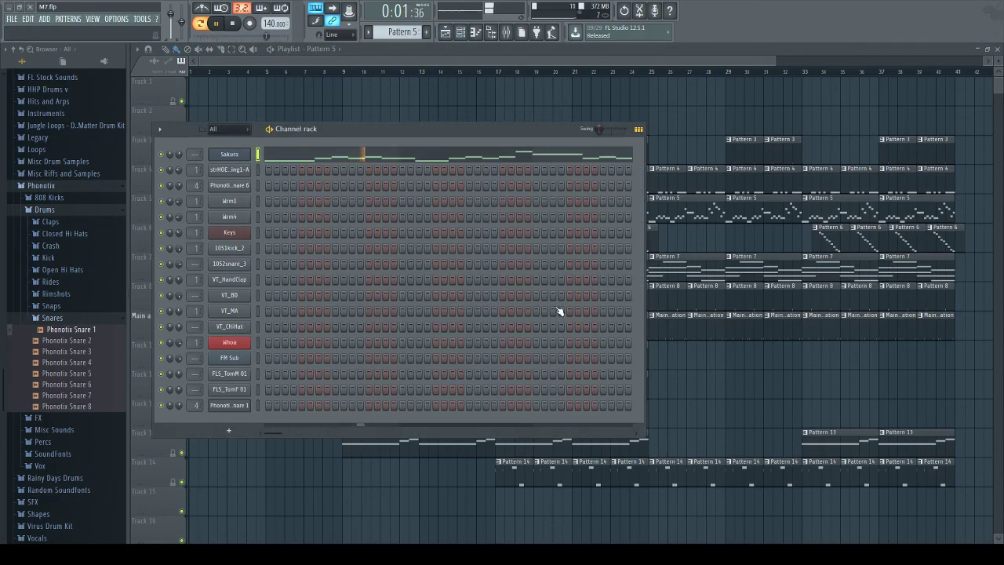
key(alt+Delete)
Step: Switch to Pattern 6, inspect its strHOES9001string1-A channel, and open Gross Beat on mixer Insert 1
scroll(400, 32, up, 1)
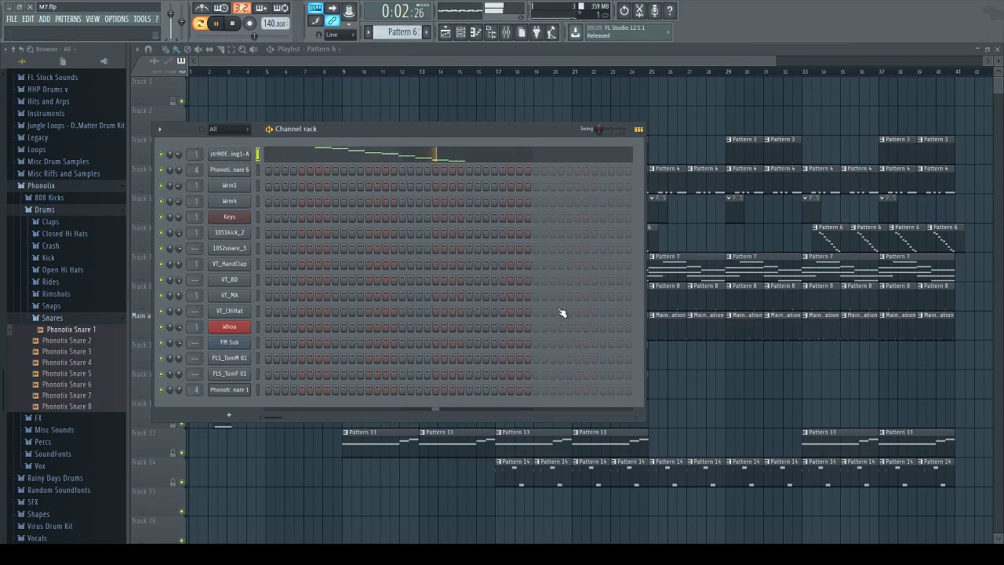
click(235, 155)
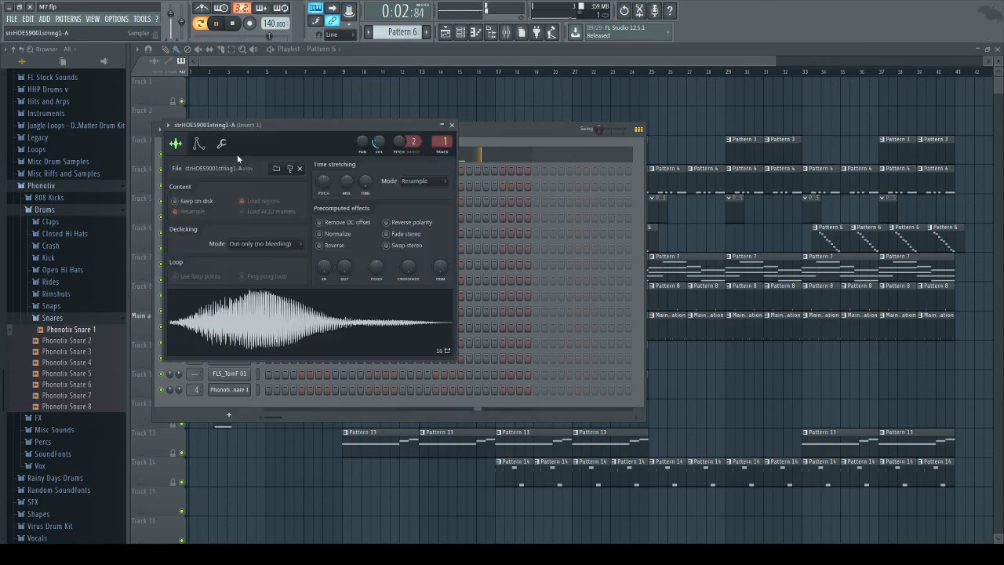
click(507, 33)
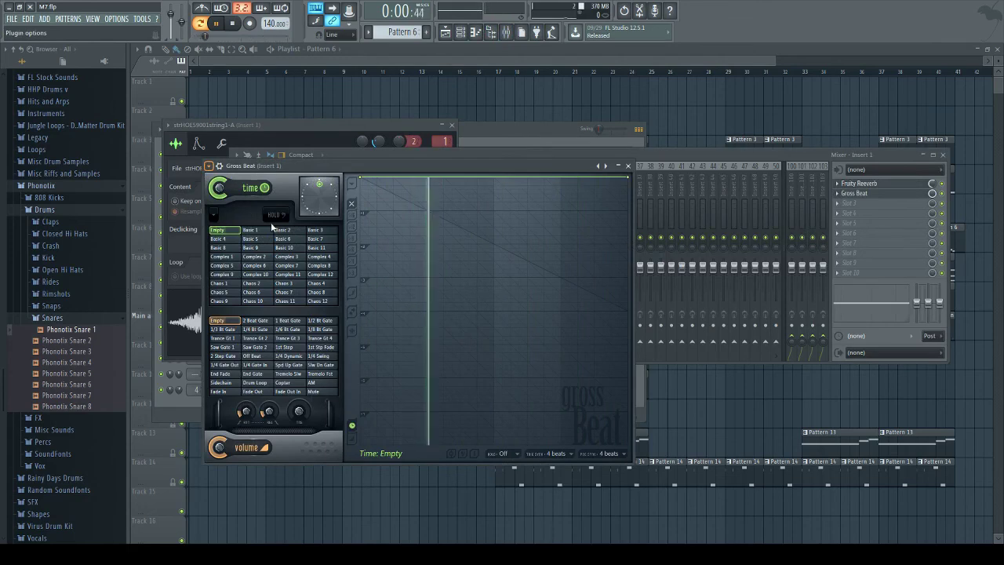
Step: Load the Gross Beat preset with the repeat and scratch slots, and choose 1/2 Speed for time and Sidechain for volume
click(350, 219)
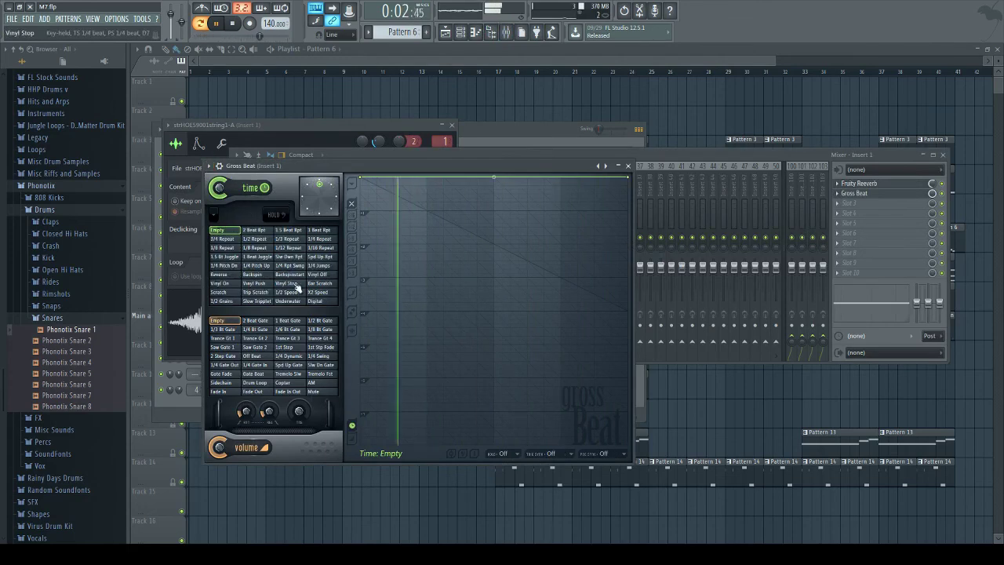
click(289, 294)
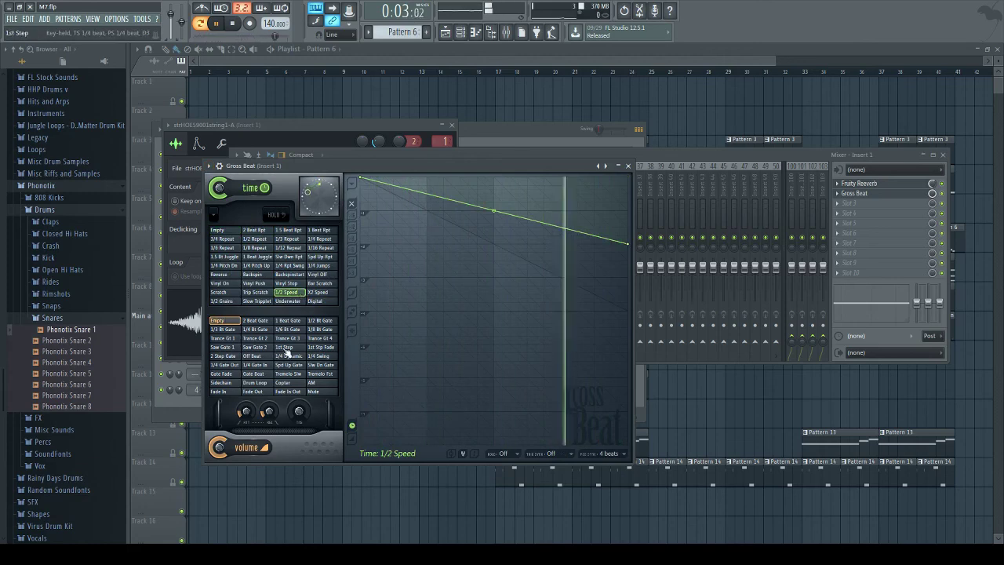
click(223, 384)
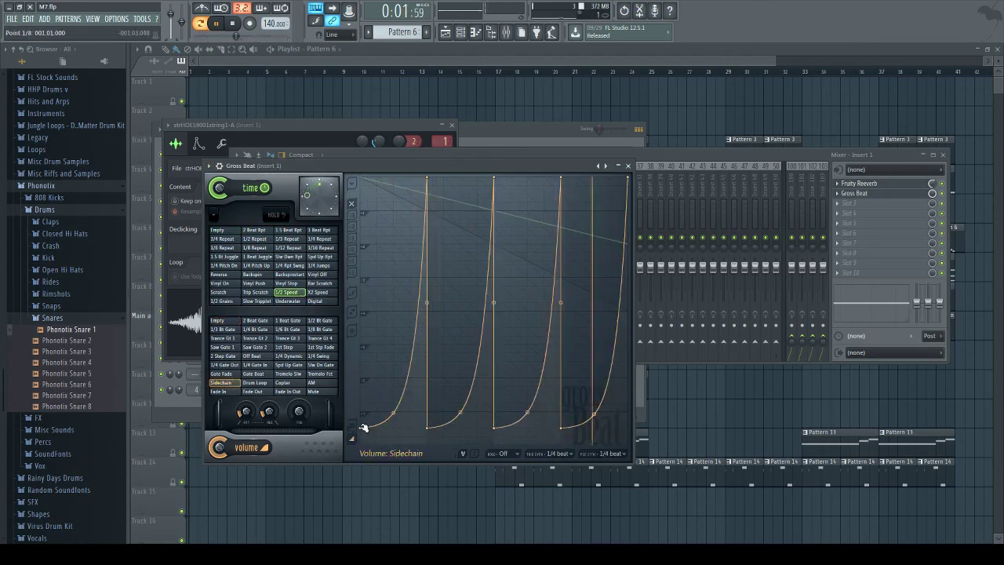
Step: Raise the four low points of Gross Beat's Sidechain volume envelope and set the time slot to X2 Speed
drag(363, 428, 361, 380)
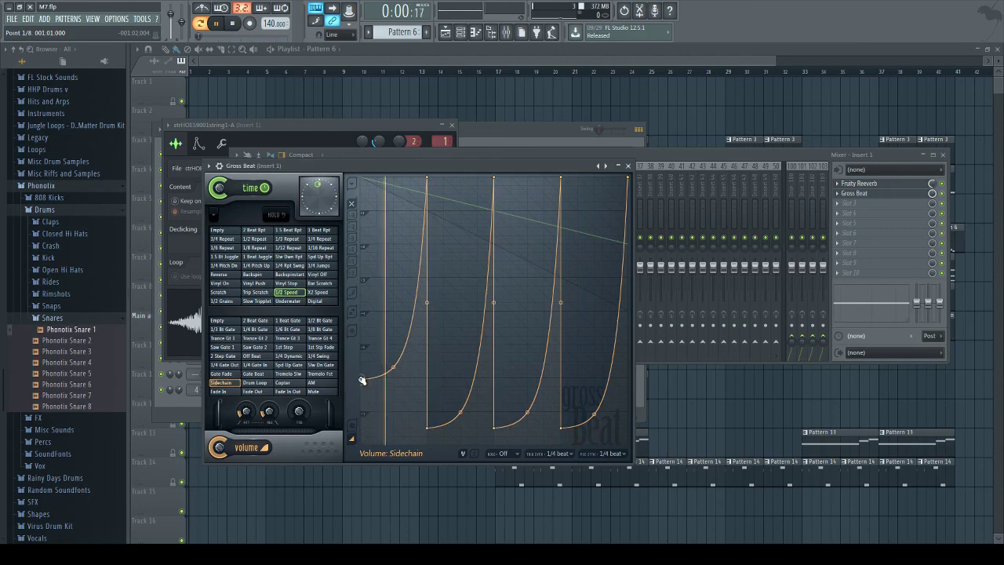
drag(427, 428, 426, 381)
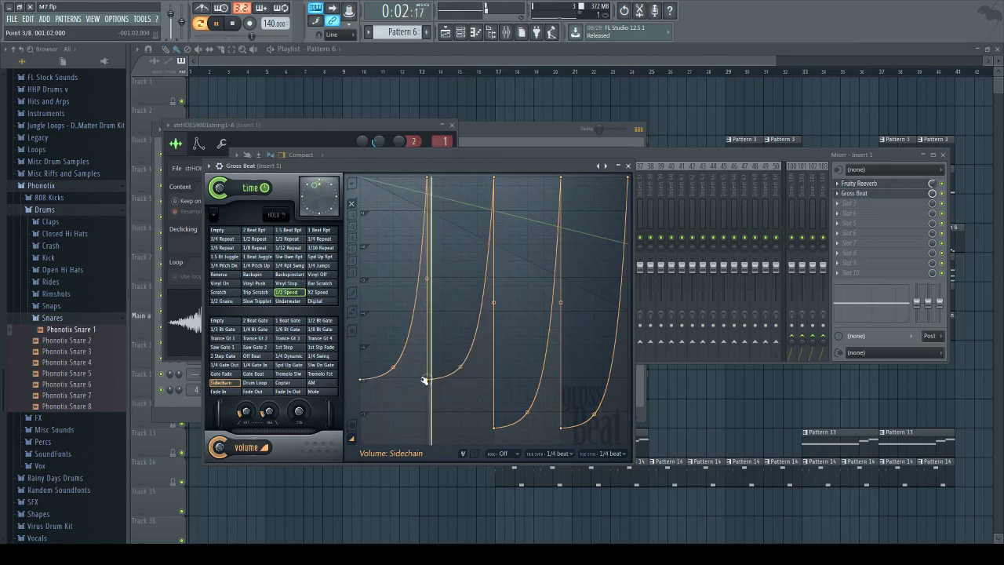
drag(495, 426, 491, 388)
drag(562, 426, 557, 402)
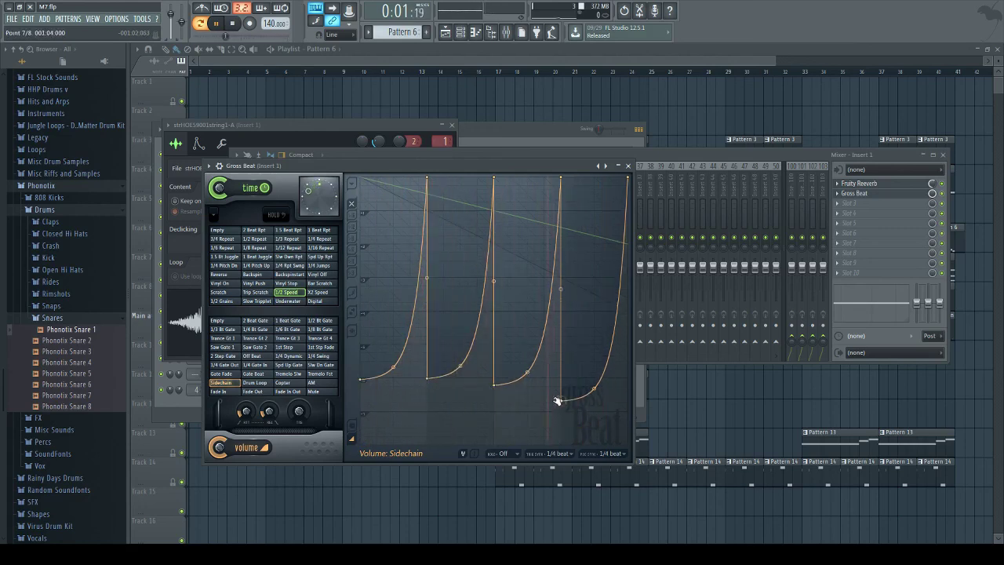
click(320, 294)
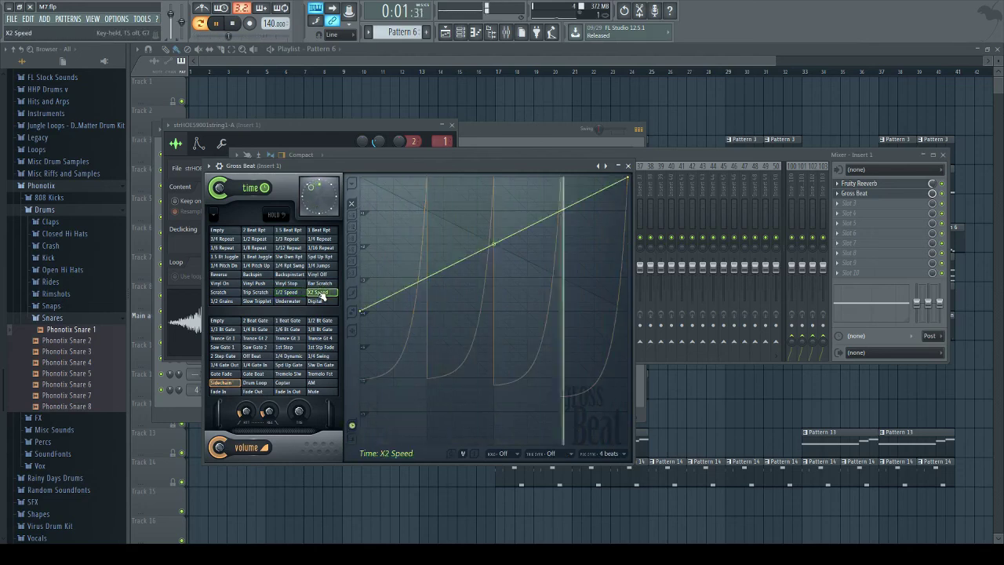
Step: Set Gross Beat's time slot to 1/2 Speed and close the open plugin, channel and mixer windows
click(300, 294)
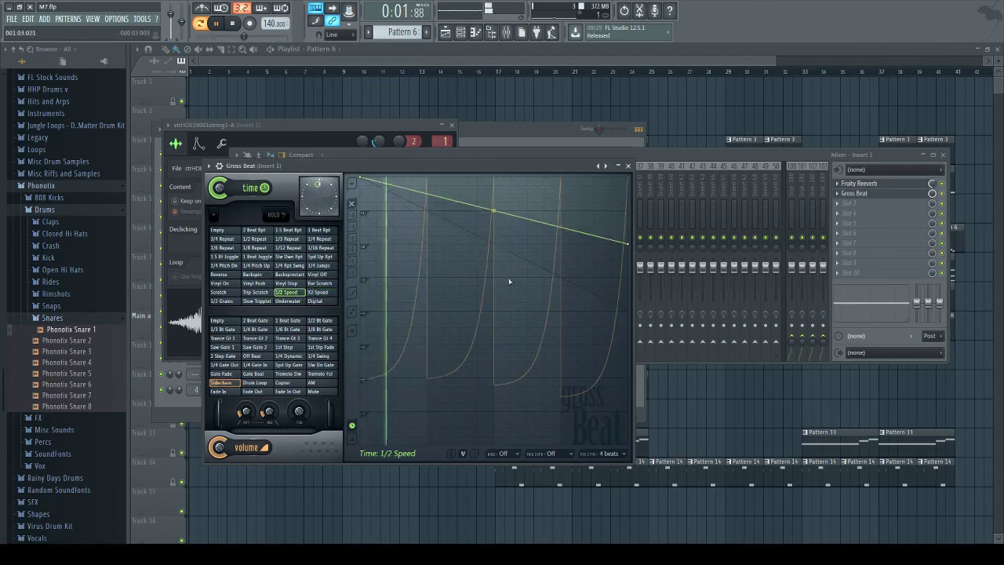
key(F12)
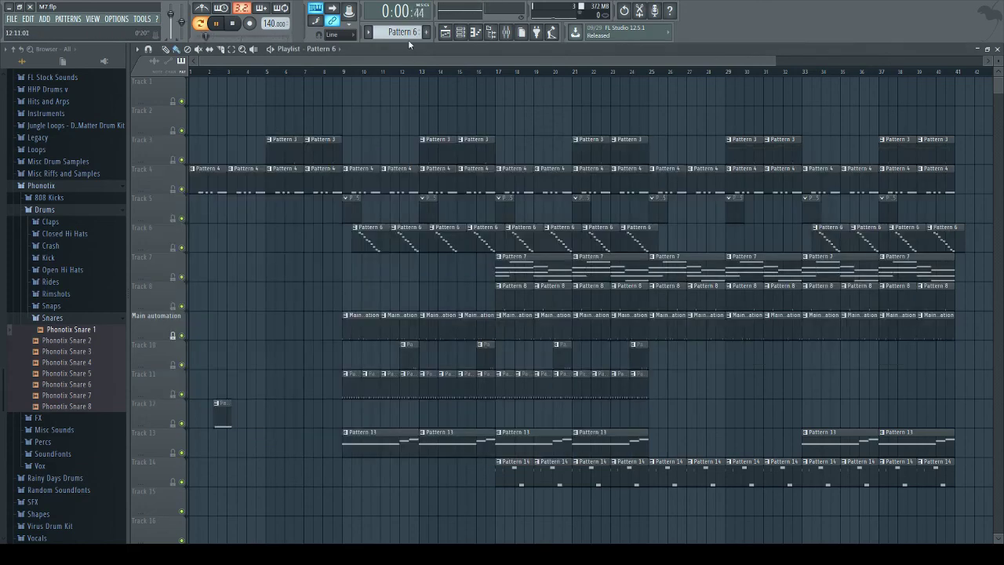
Step: Inspect Pattern 7's Keys instrument and fill Track 7 with Pattern 7 clips from bar 1 up to bar 17
scroll(401, 31, down, 1)
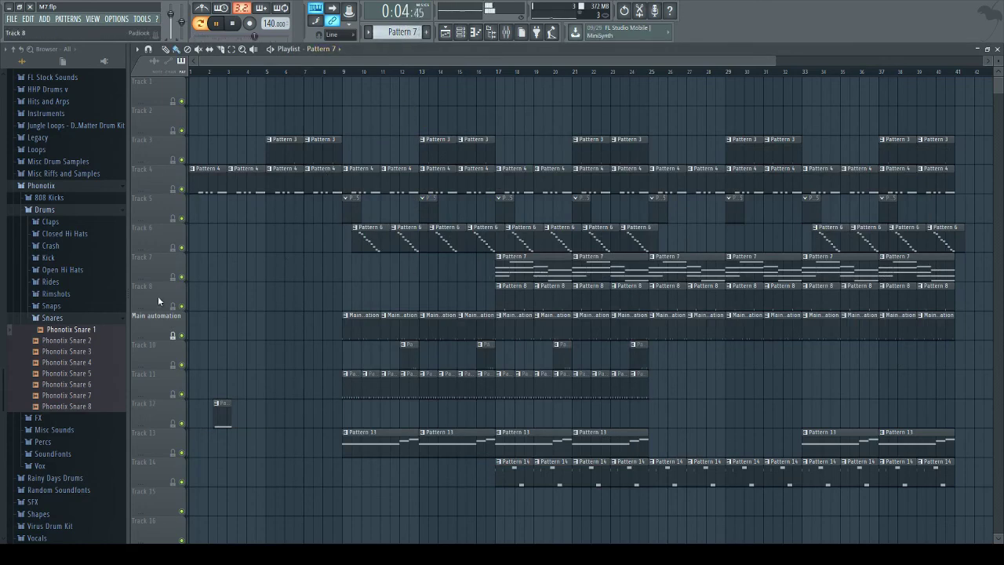
click(196, 259)
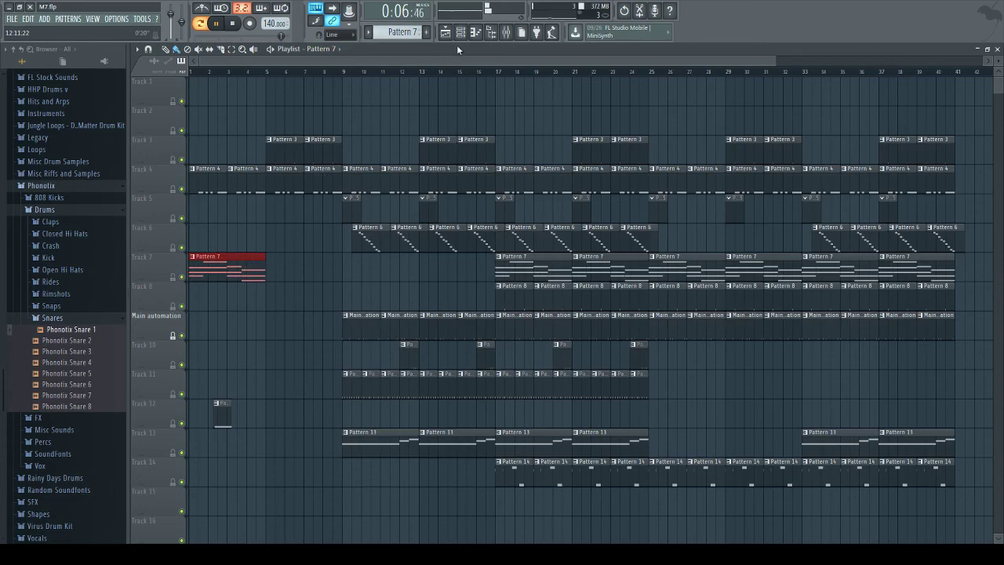
click(466, 33)
click(248, 229)
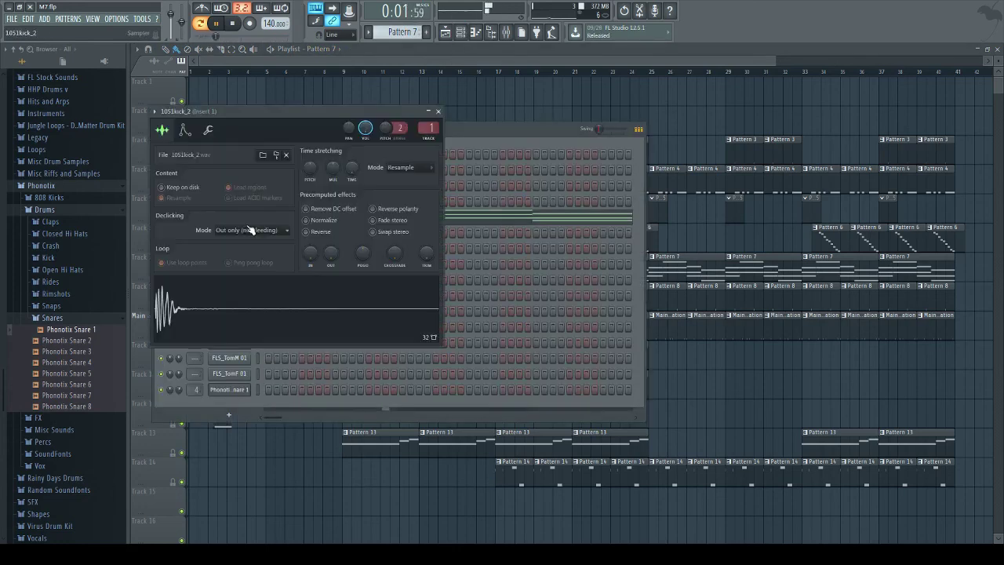
click(437, 111)
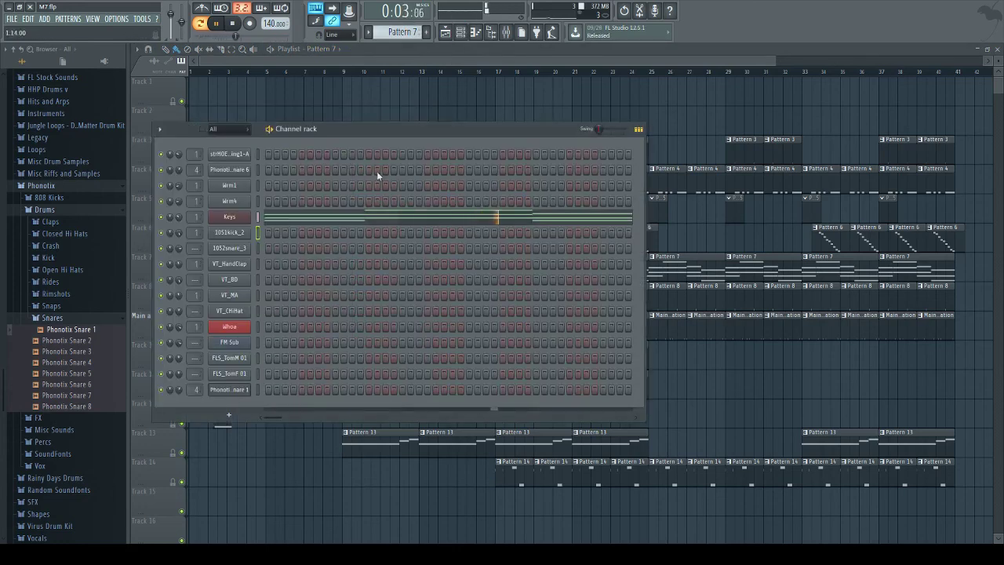
click(246, 222)
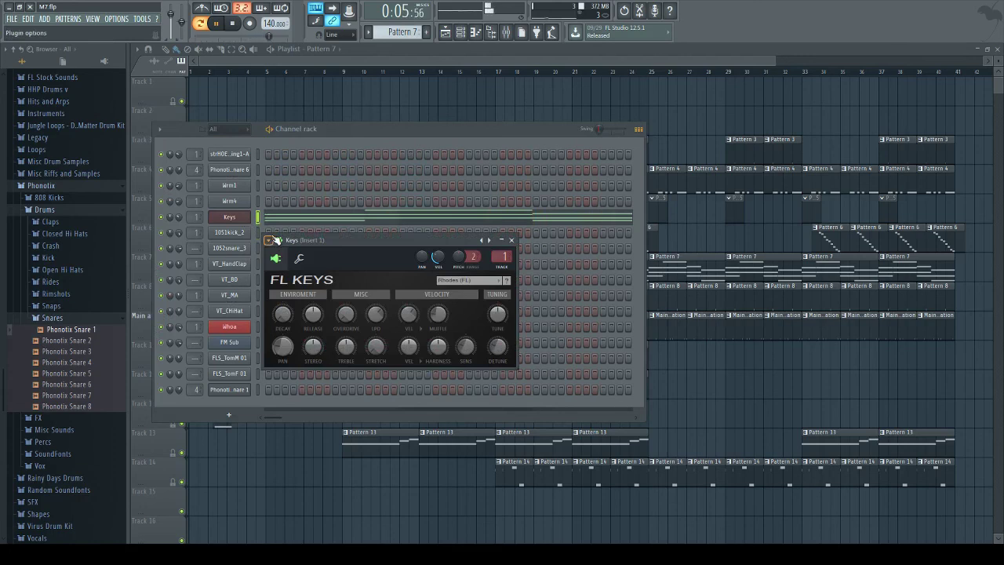
click(402, 122)
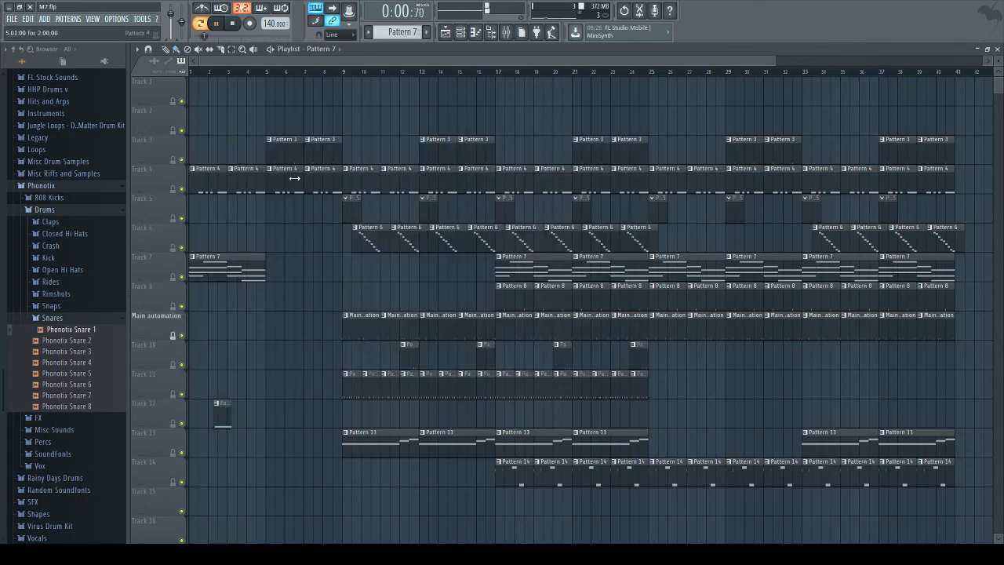
mouse_move(272, 277)
mouse_down()
mouse_move(419, 277)
mouse_move(418, 296)
mouse_up()
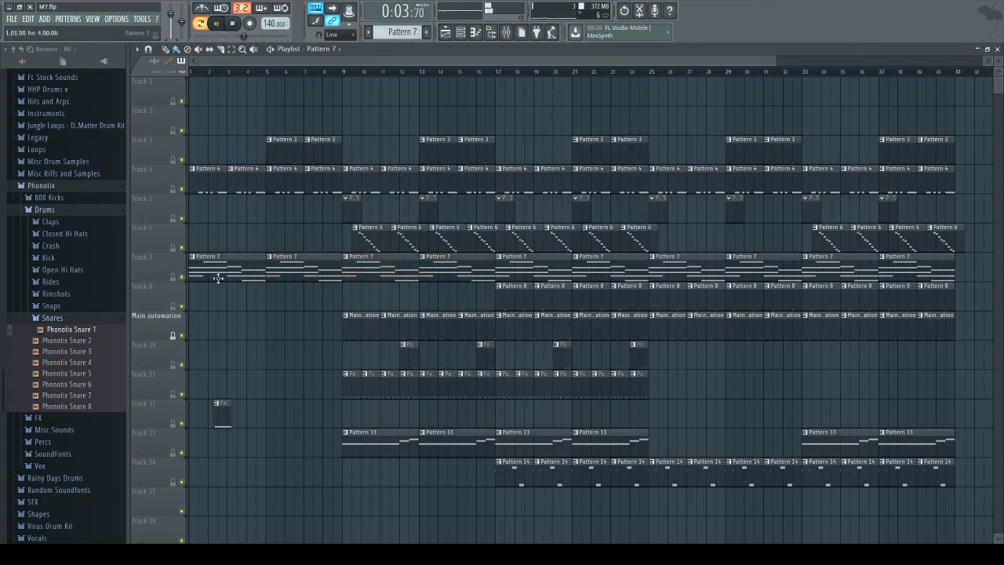
Step: Route the Keys channel to mixer track 2, and name mixer tracks 1 and 2 Strings and Rhodes
click(461, 31)
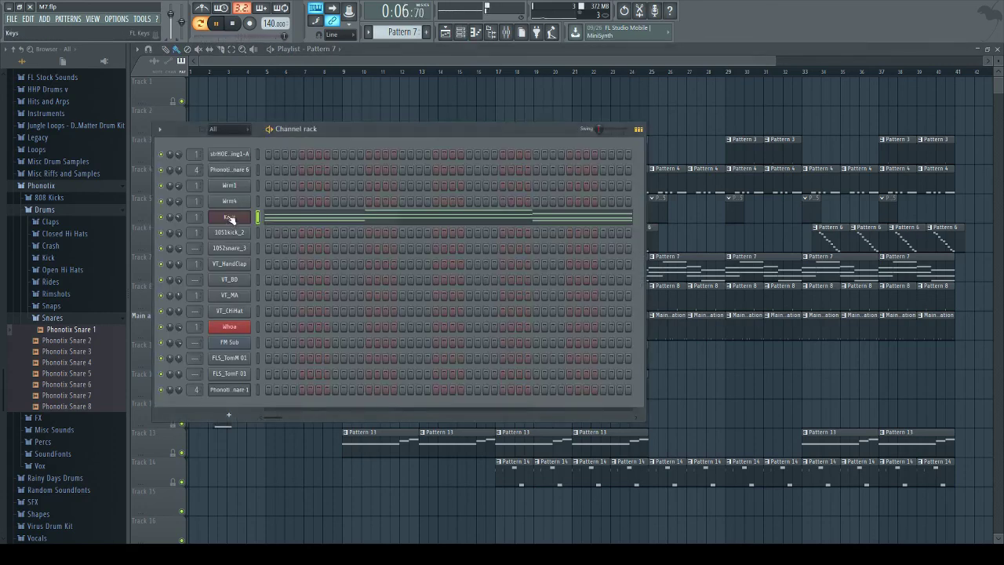
scroll(196, 217, up, 1)
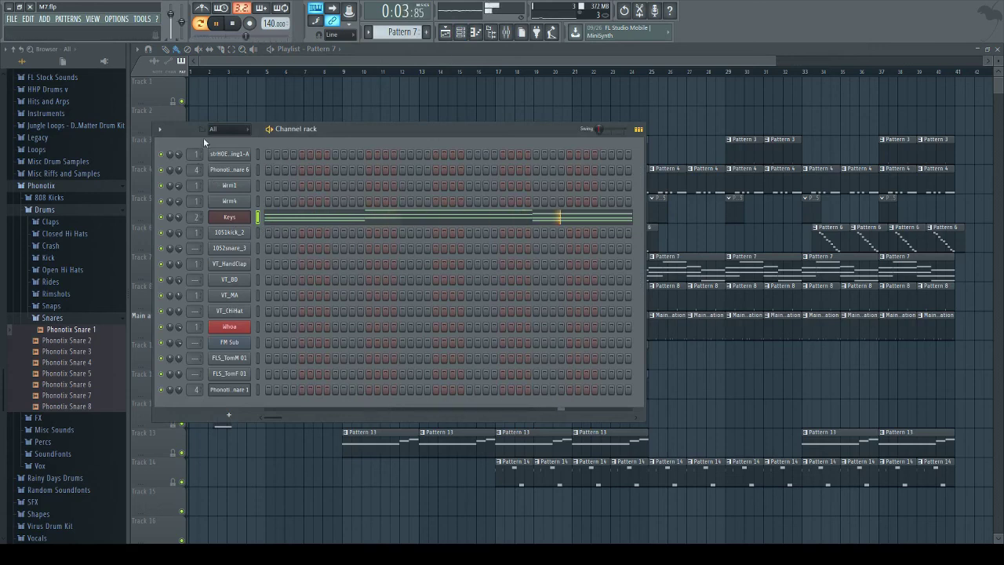
click(506, 33)
click(264, 182)
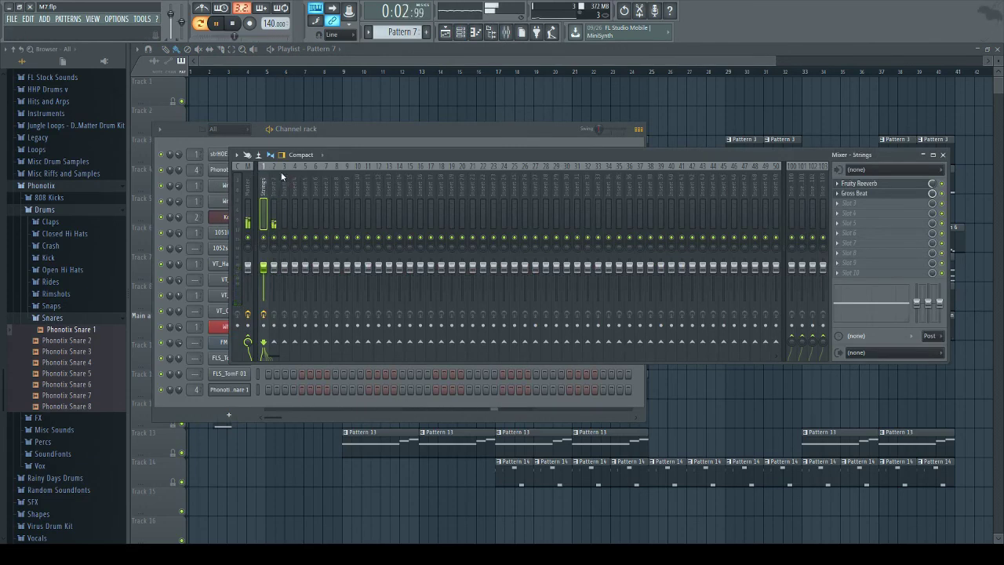
click(275, 186)
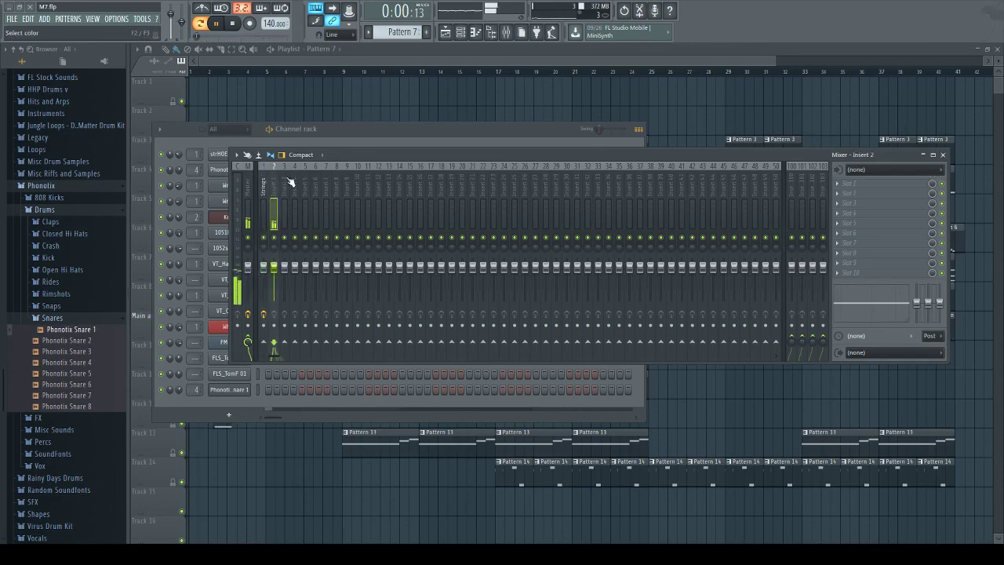
Step: Load Fruity parametric EQ 2 on the Rhodes track, boosting the highs with band 7 and rolling off the lows with band 1
key(ctrl+l)
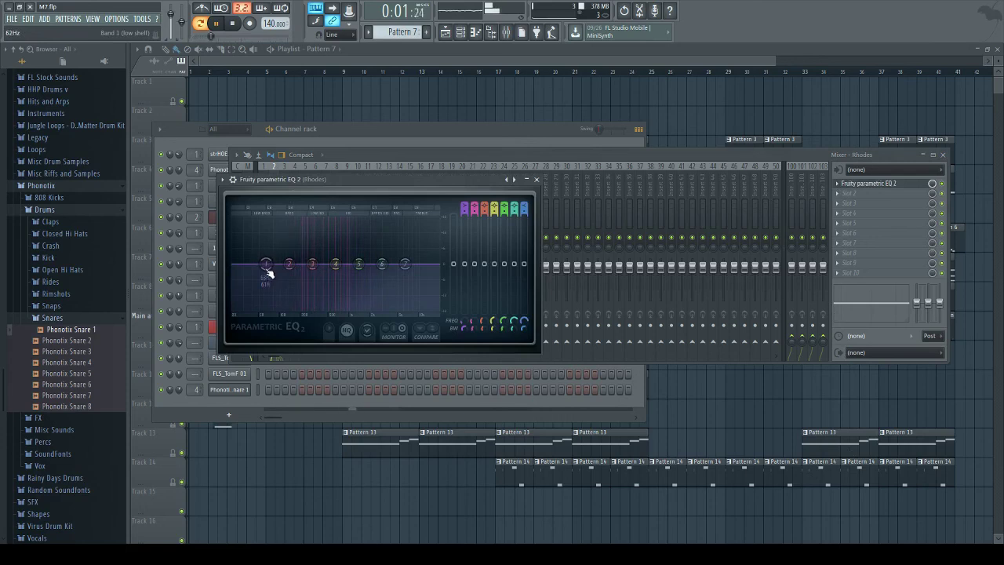
mouse_move(407, 266)
mouse_down()
mouse_move(416, 292)
mouse_move(367, 311)
mouse_move(335, 309)
mouse_move(430, 275)
mouse_move(427, 250)
mouse_move(412, 250)
mouse_up()
drag(266, 264, 301, 312)
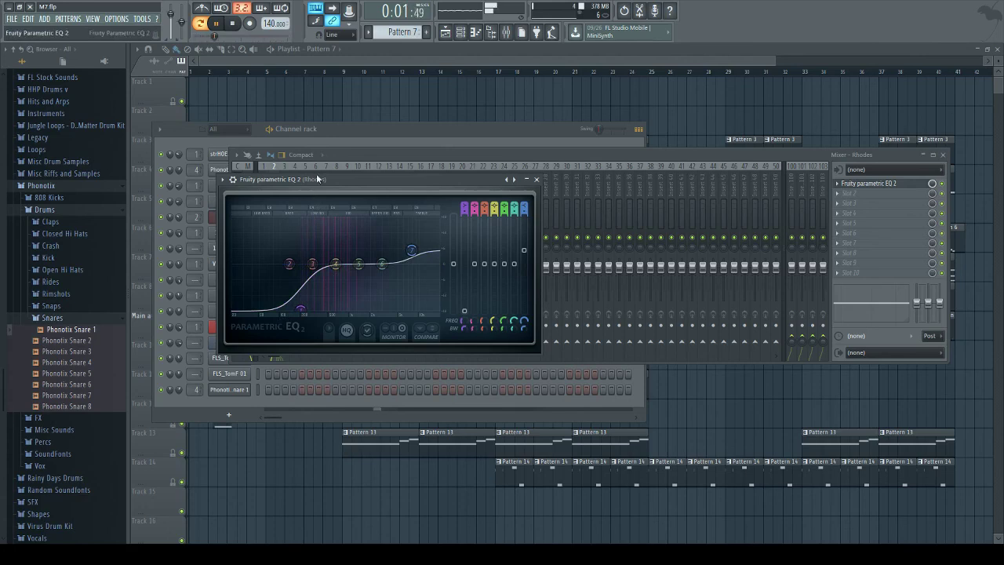
Step: Add Fruity Reeverb 2 to the second effect slot of the Rhodes track and close the windows
click(838, 195)
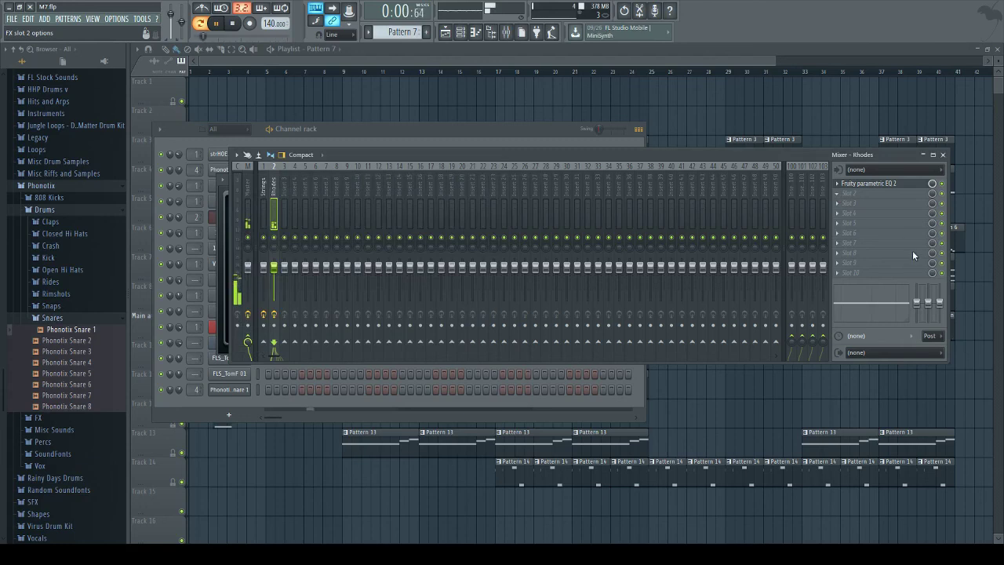
click(944, 268)
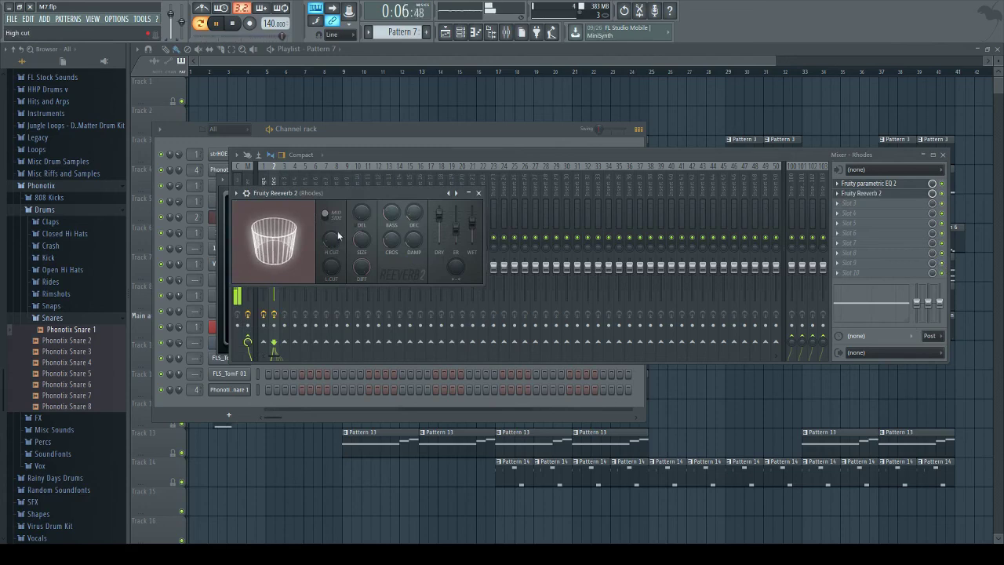
key(F12)
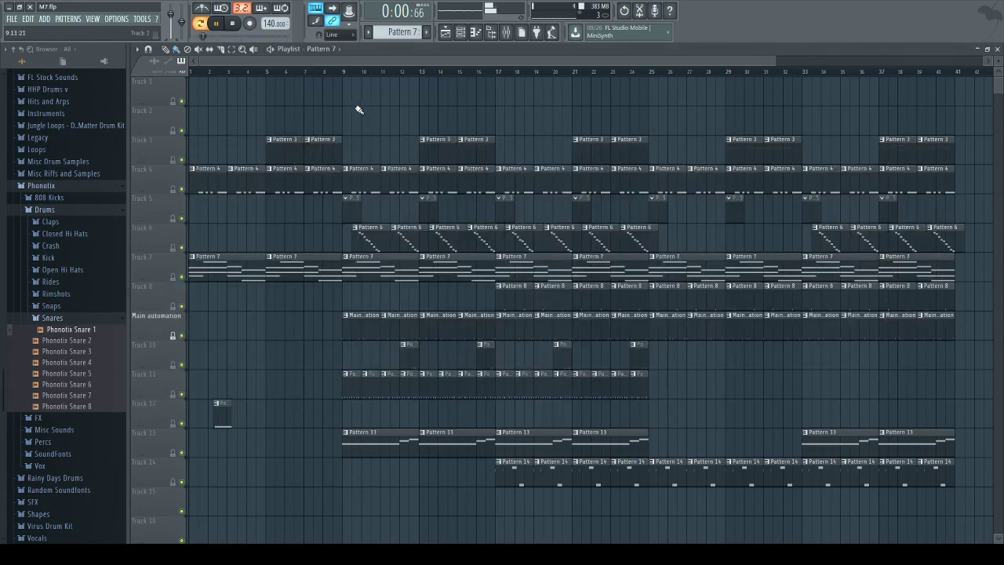
Step: Open the Keys piano roll for Pattern 7 and add a G#3 bass note spanning bars 1 and 2
click(461, 32)
click(372, 224)
scroll(236, 341, down, 3)
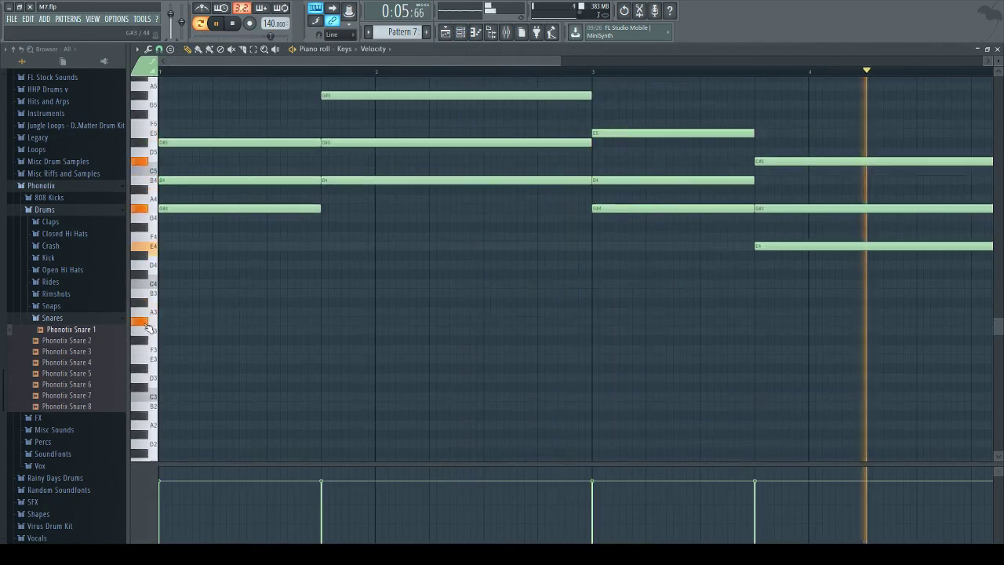
click(166, 321)
drag(182, 322, 589, 320)
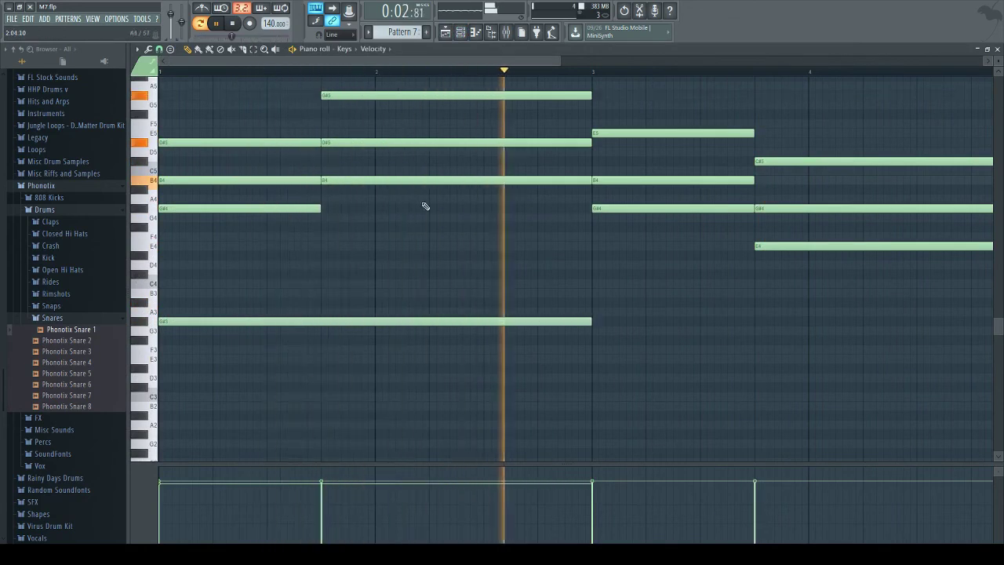
click(233, 24)
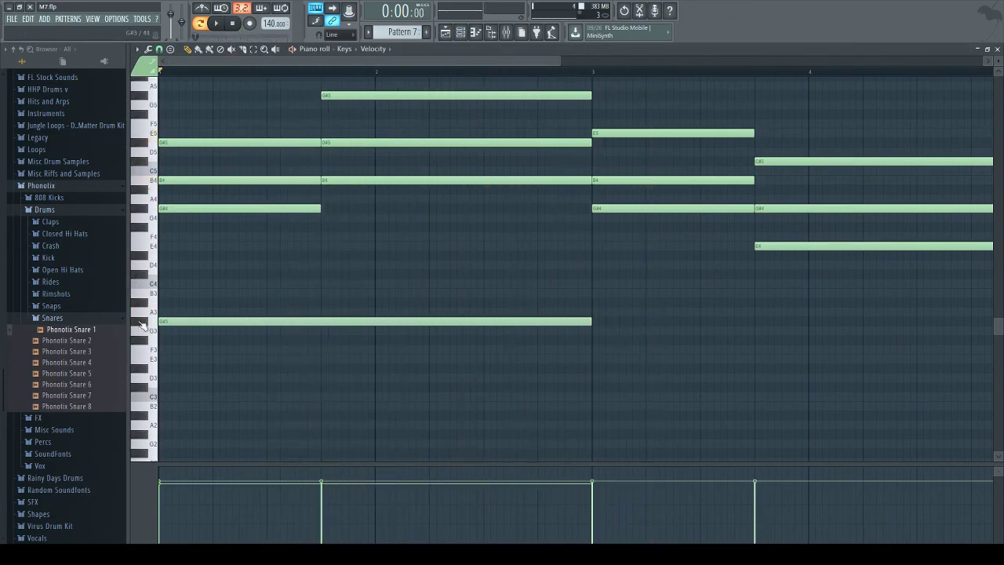
Step: Add an E3 bass note at bar 3 and shorten it to a length of 1:04:00
click(154, 362)
click(594, 362)
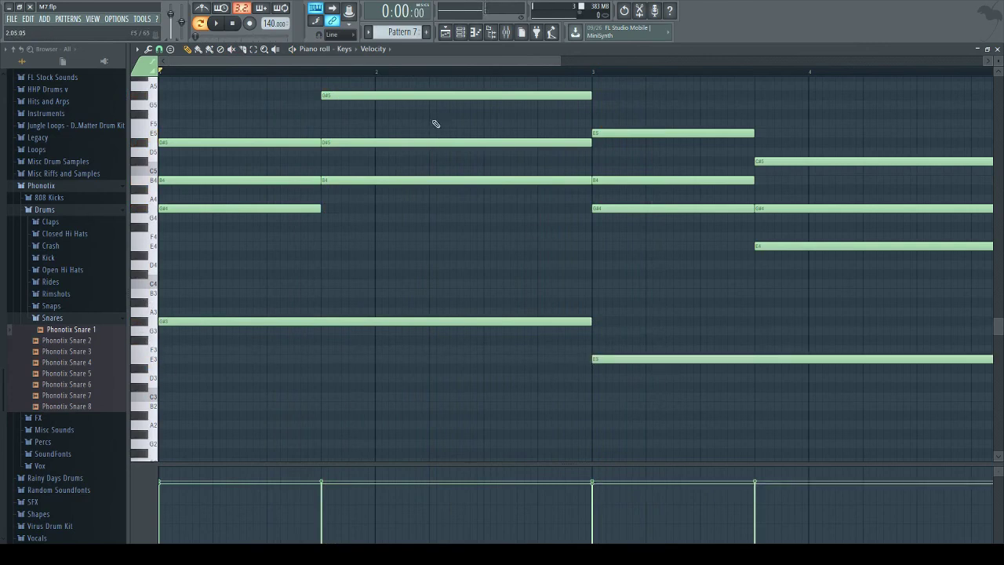
scroll(430, 61, right, 3)
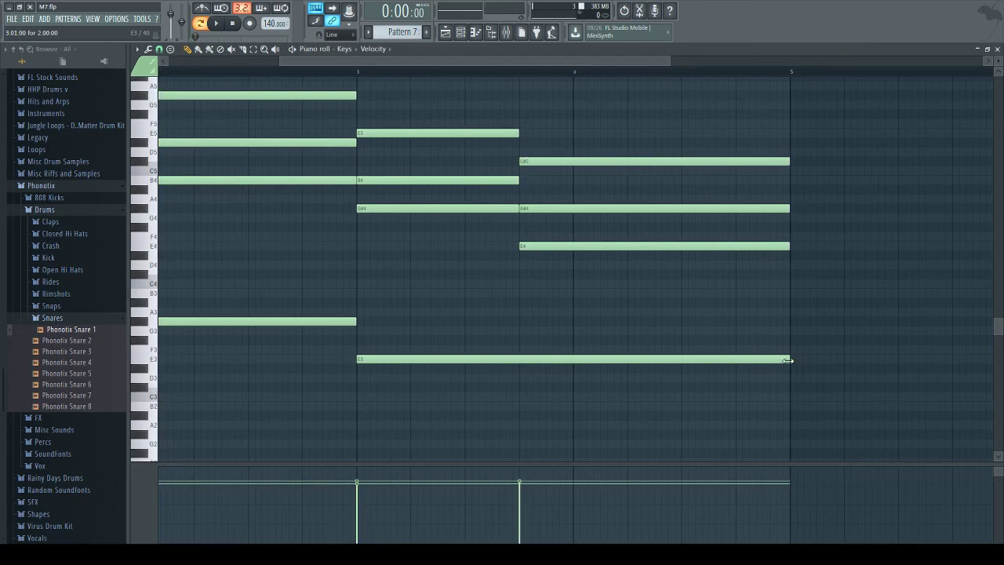
drag(787, 361, 664, 360)
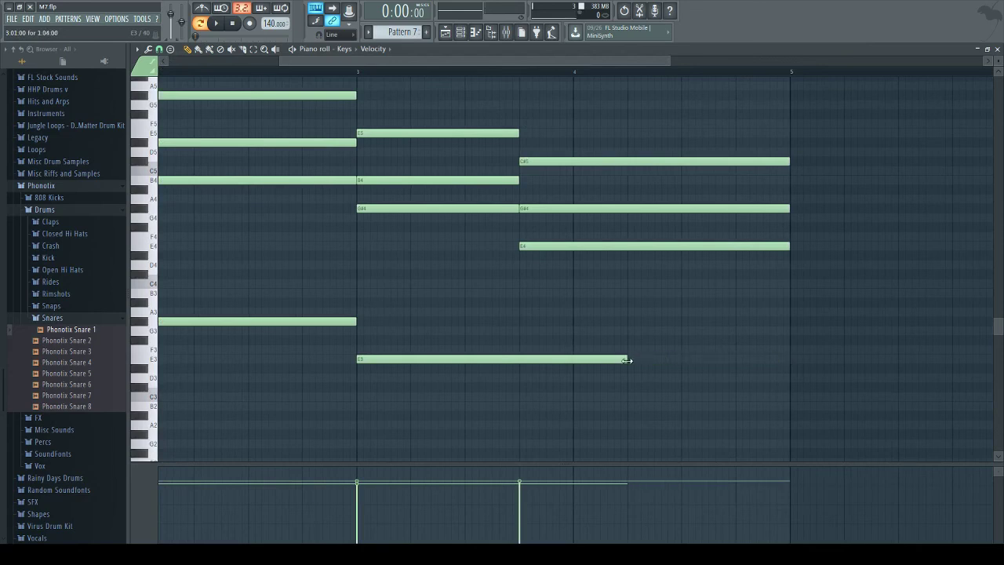
Step: Add a C#3 bass note from the end of the E3 note to bar 5, play the pattern, and return to the playlist
drag(629, 377, 630, 386)
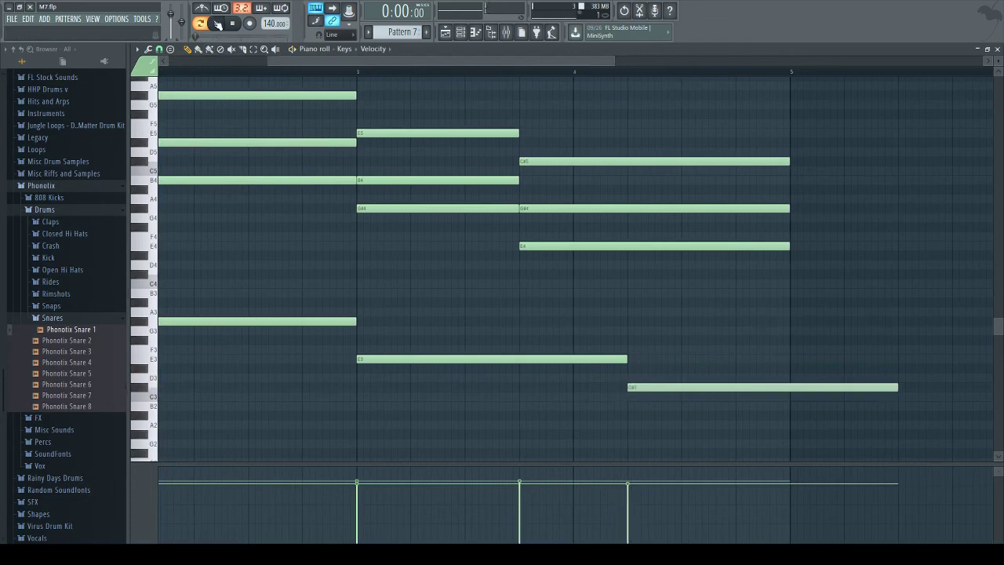
key(space)
drag(899, 388, 793, 389)
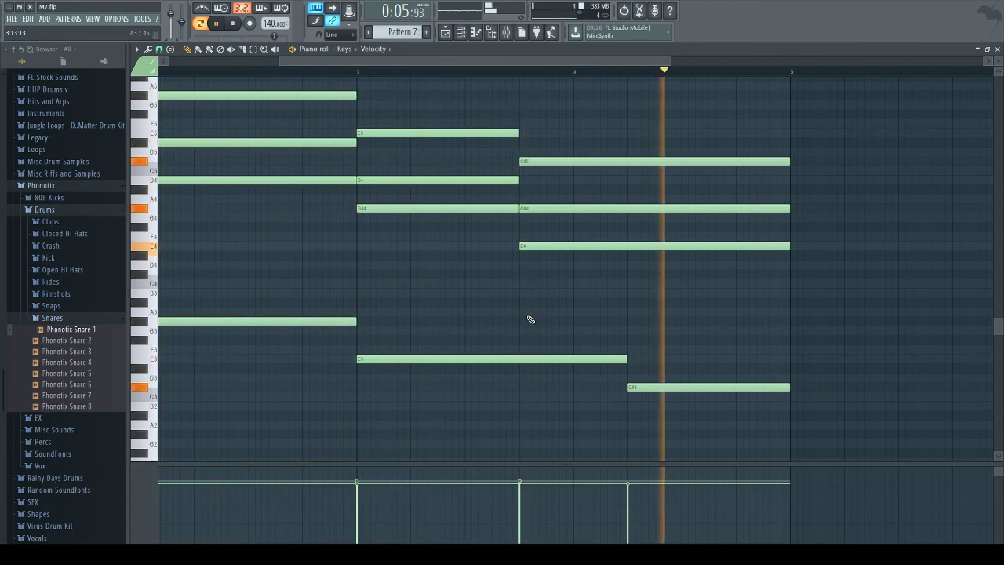
drag(431, 61, 427, 61)
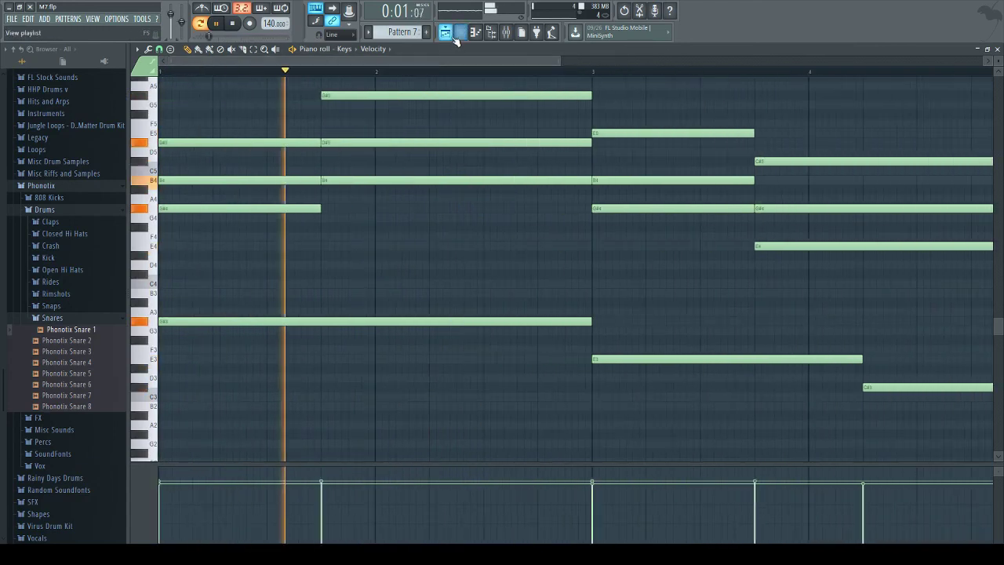
mouse_move(448, 60)
mouse_down()
mouse_move(572, 79)
mouse_move(440, 62)
mouse_up()
key(F5)
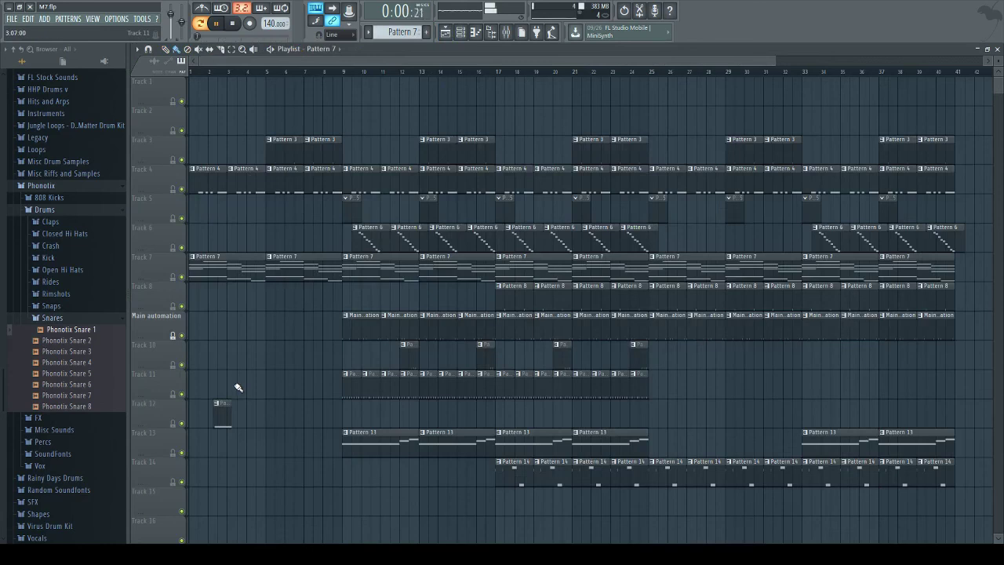
Step: Switch to Pattern 8 and delete the VT_HandClap and 1052snare_3 channels from the channel rack
scroll(401, 32, down, 1)
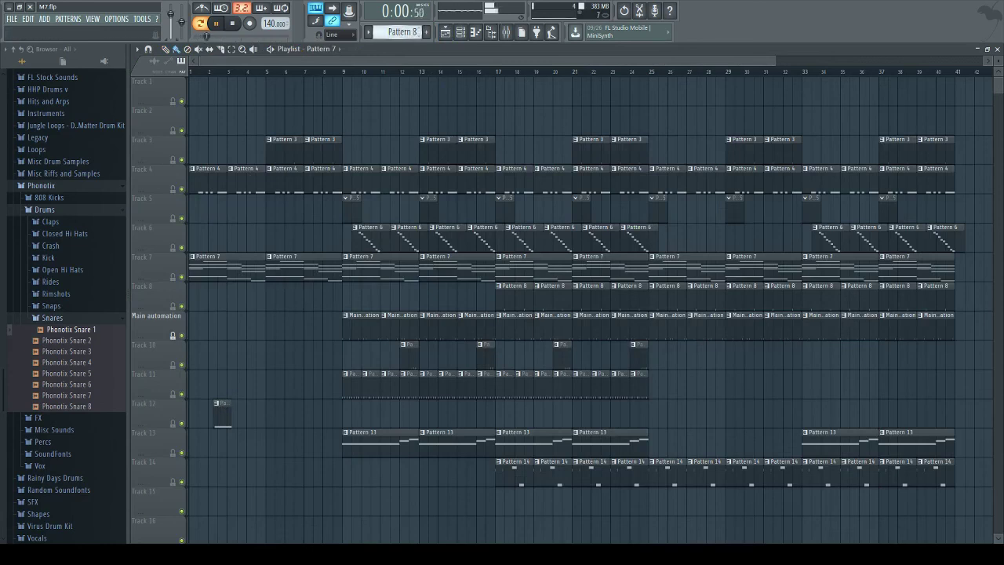
click(475, 31)
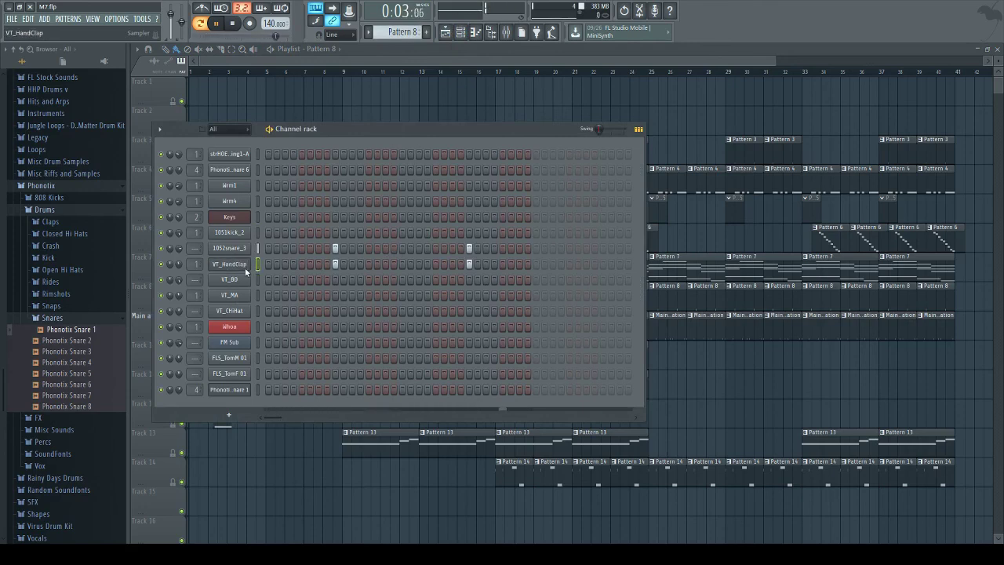
key(alt+Delete)
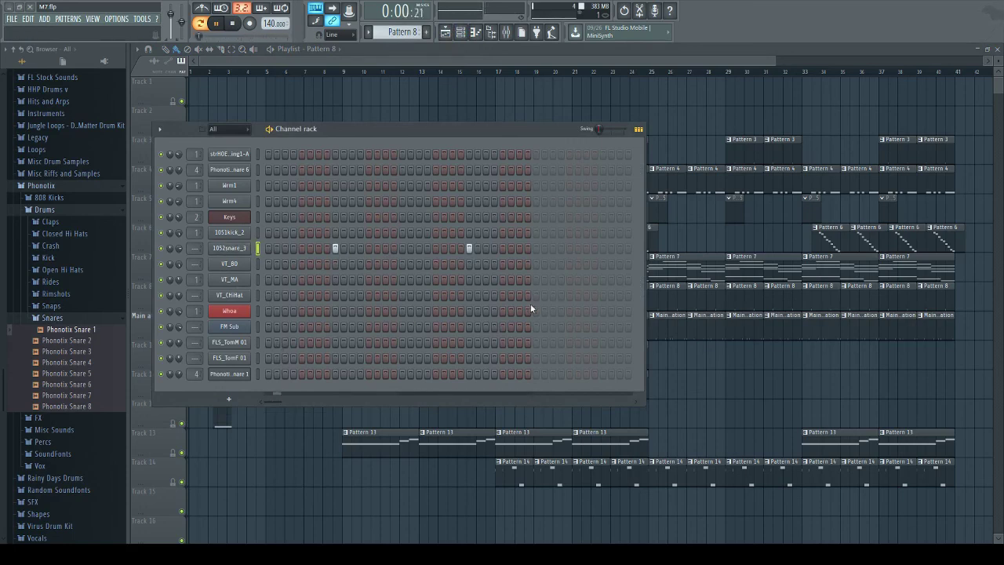
key(alt+Delete)
Step: Switch to the Main automation pattern, inspect its 1051kick_2 channel's sample, and play the pattern
scroll(412, 36, down, 1)
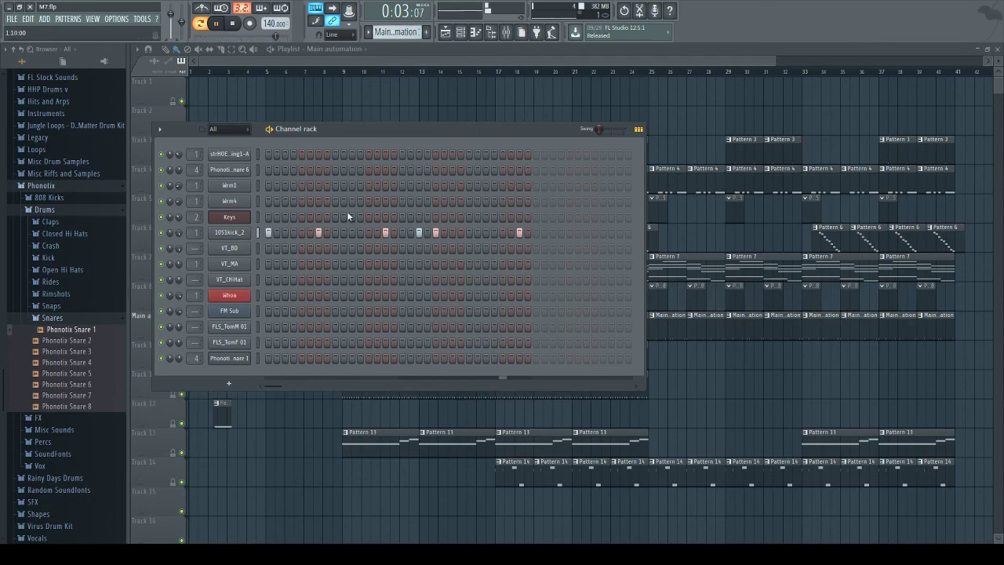
click(229, 233)
key(space)
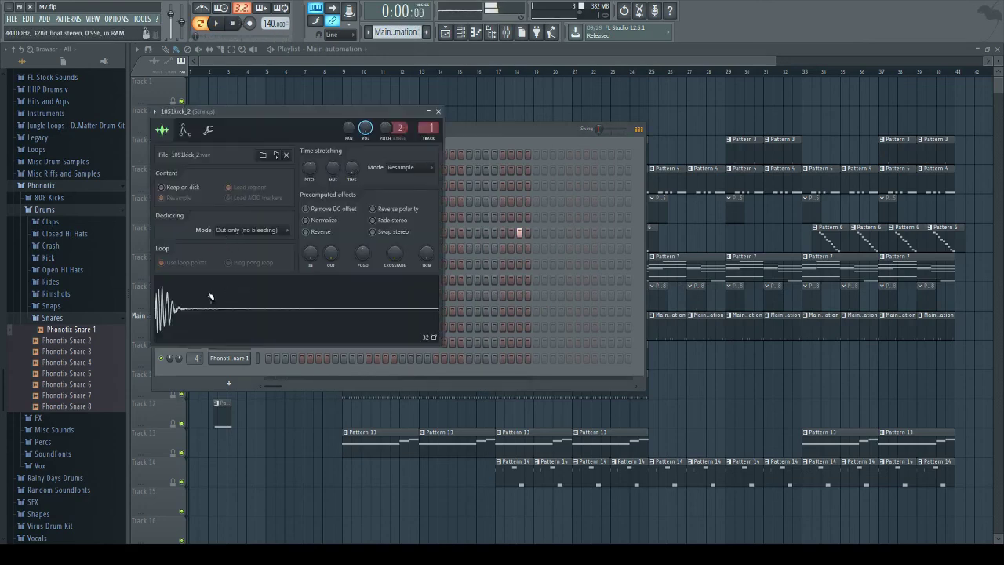
click(458, 143)
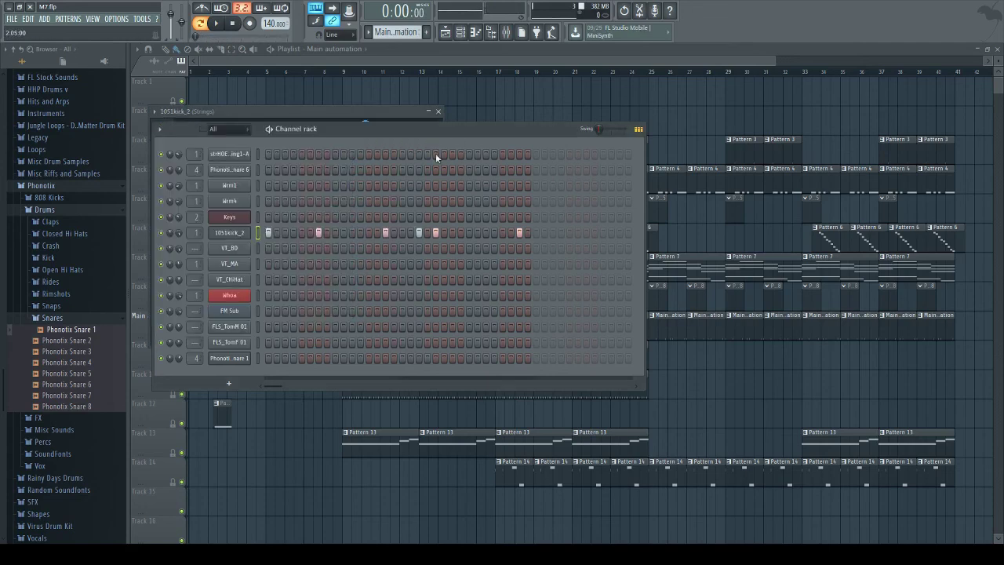
click(217, 24)
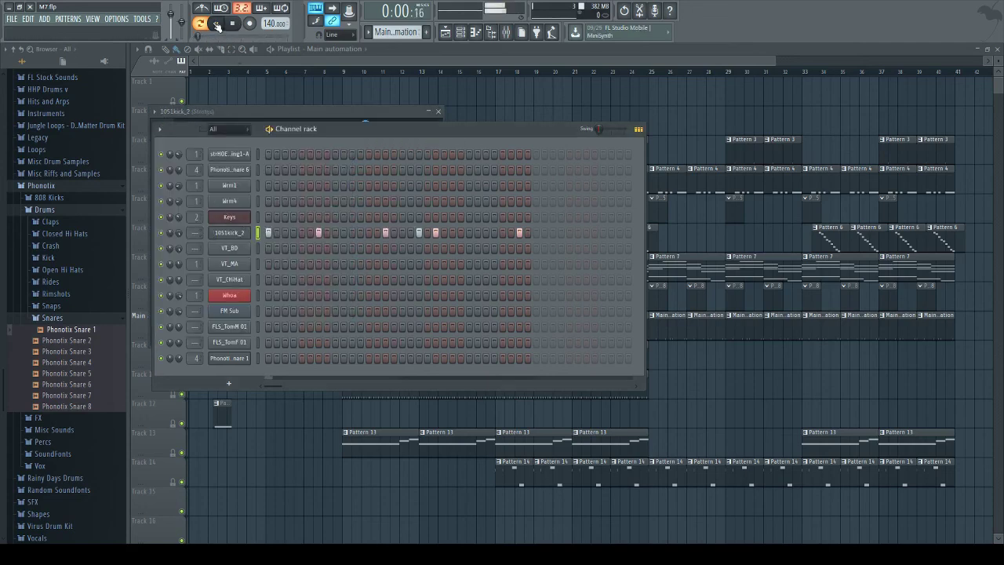
Step: Stop playback, route the 1051kick_2 channel to mixer track 3, and name that track kick
click(202, 24)
click(238, 235)
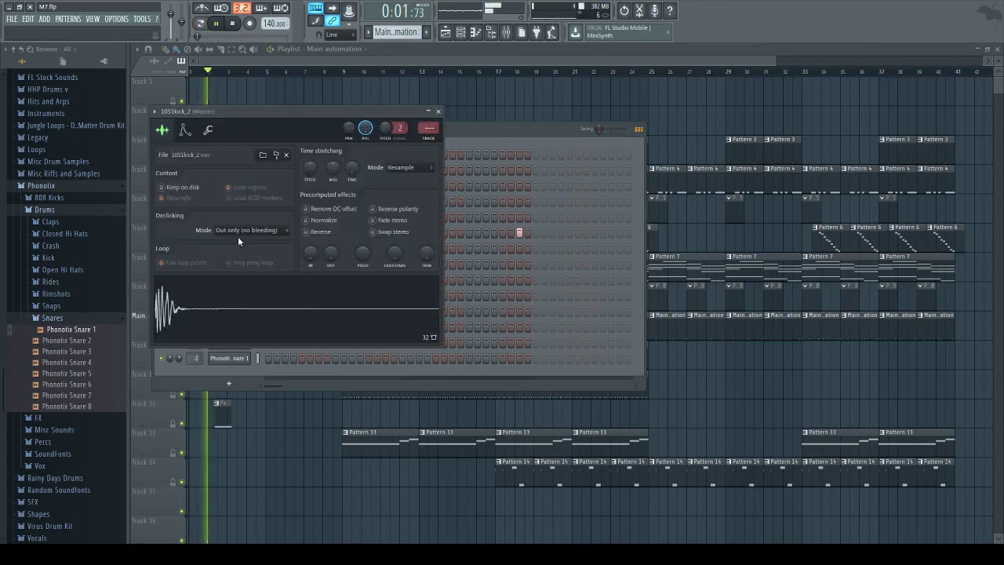
click(234, 23)
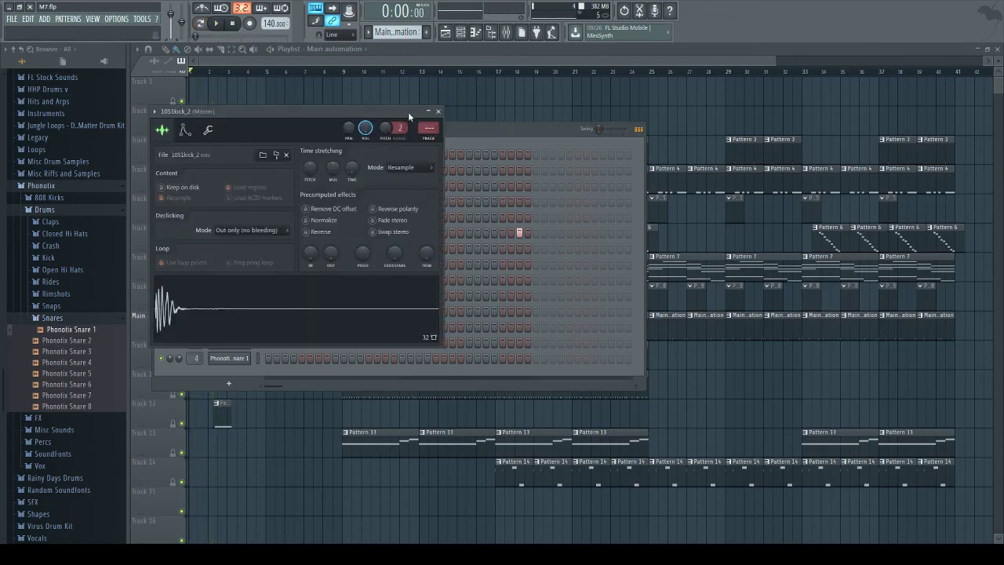
click(470, 138)
drag(197, 235, 197, 228)
click(507, 31)
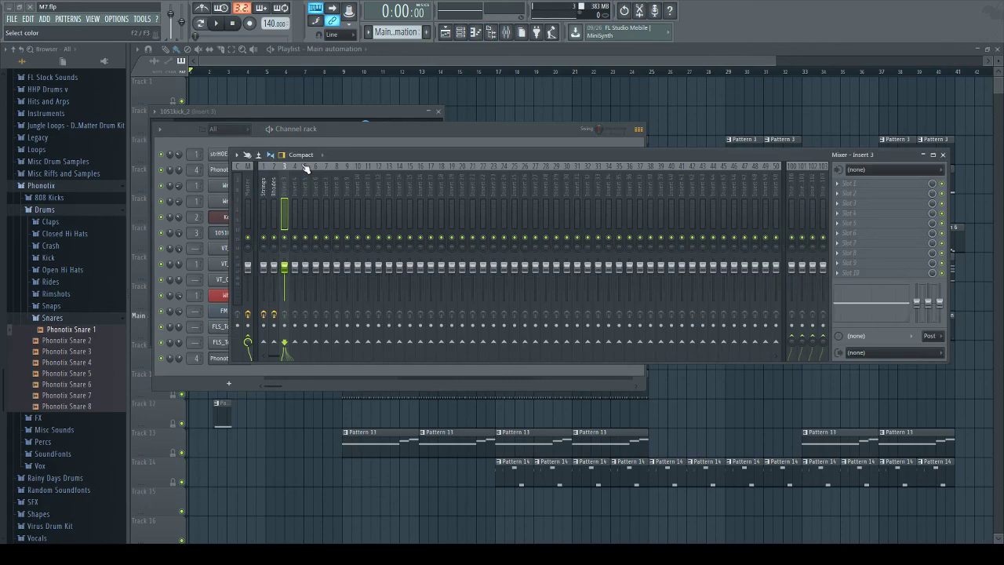
key(Return)
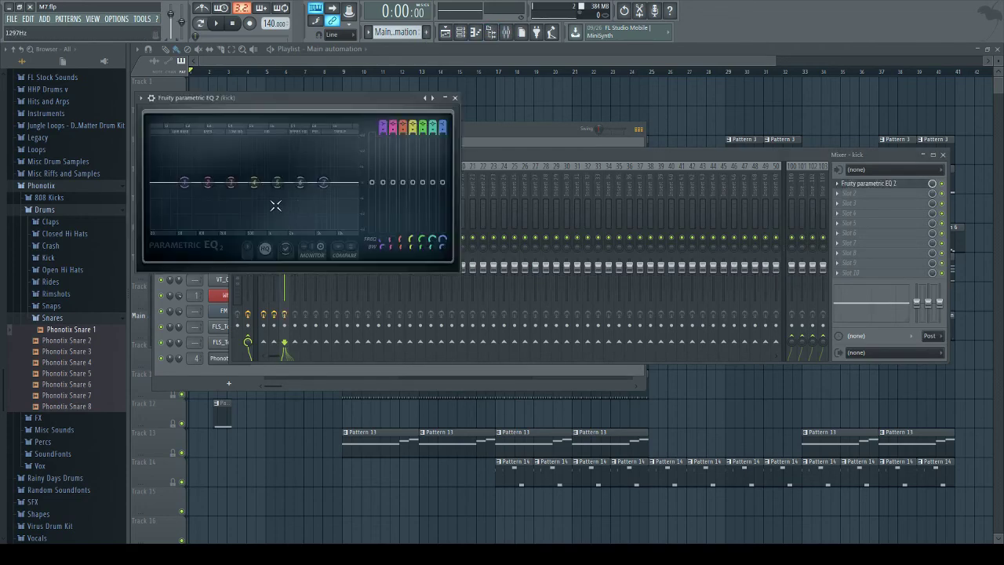
Step: Add Fruity Parametric EQ 2 to the kick track, boosting band 3 about 7.7 dB near 300 Hz and cutting highs with band 7 near 1.6 kHz
drag(230, 182, 232, 162)
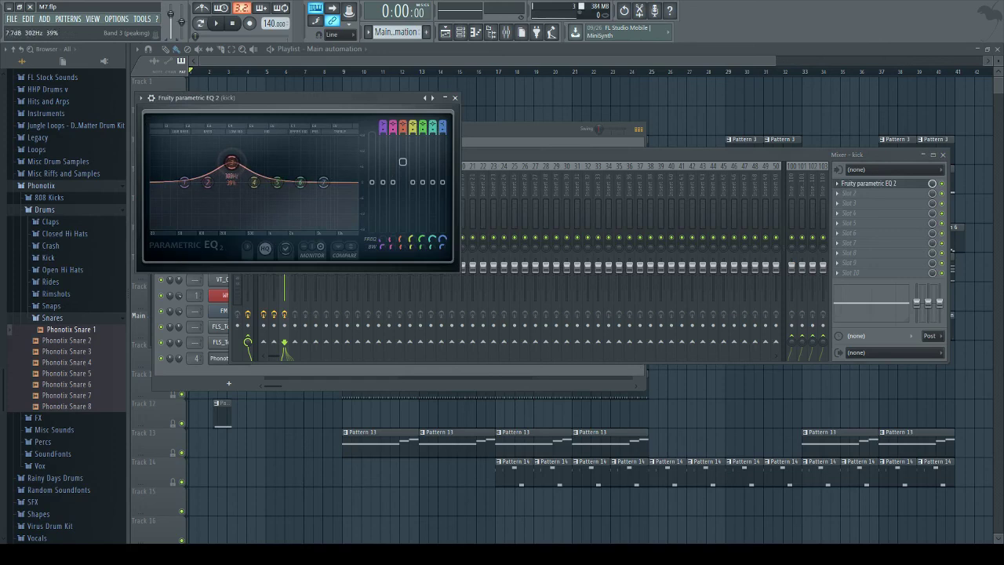
drag(323, 182, 314, 204)
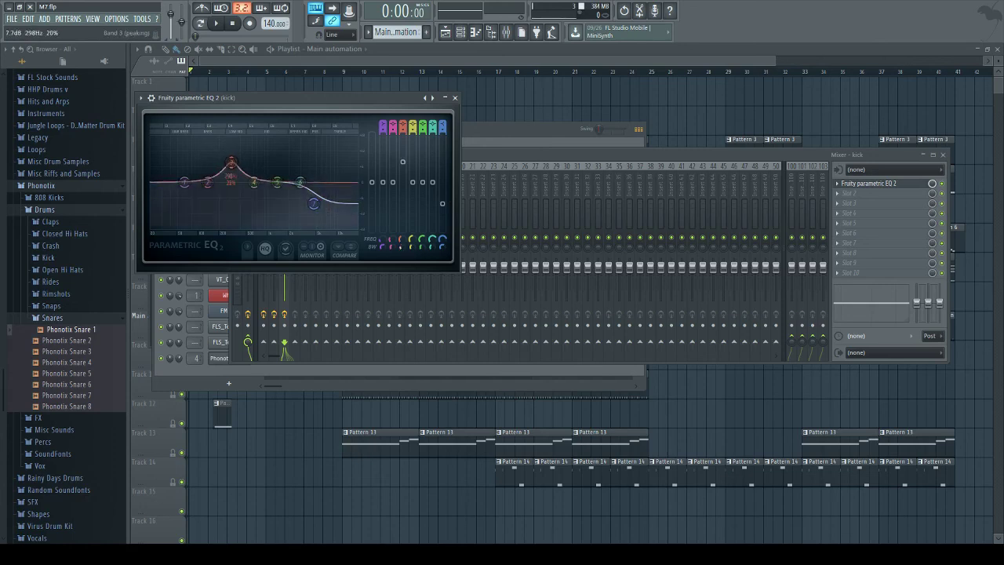
key(space)
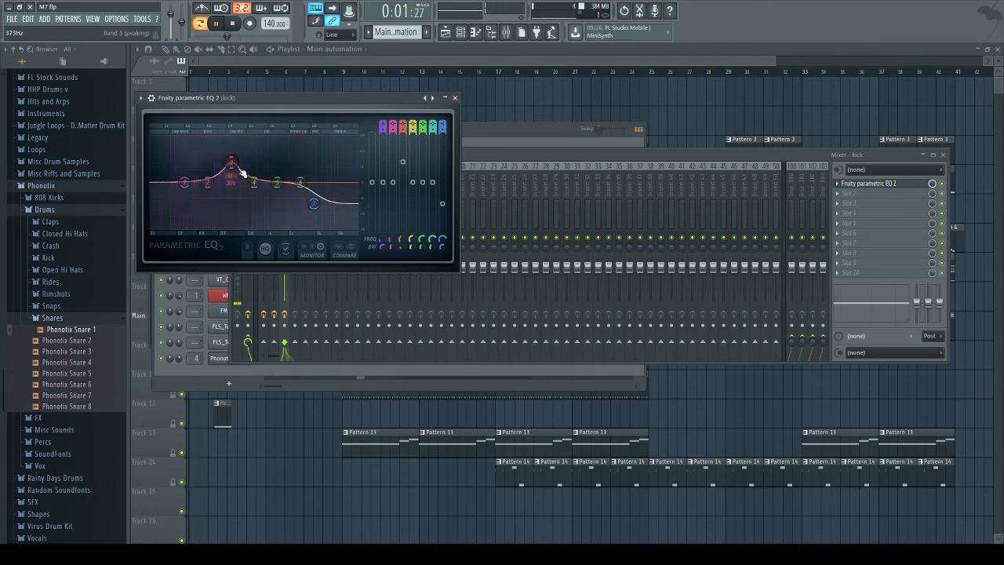
drag(313, 203, 272, 228)
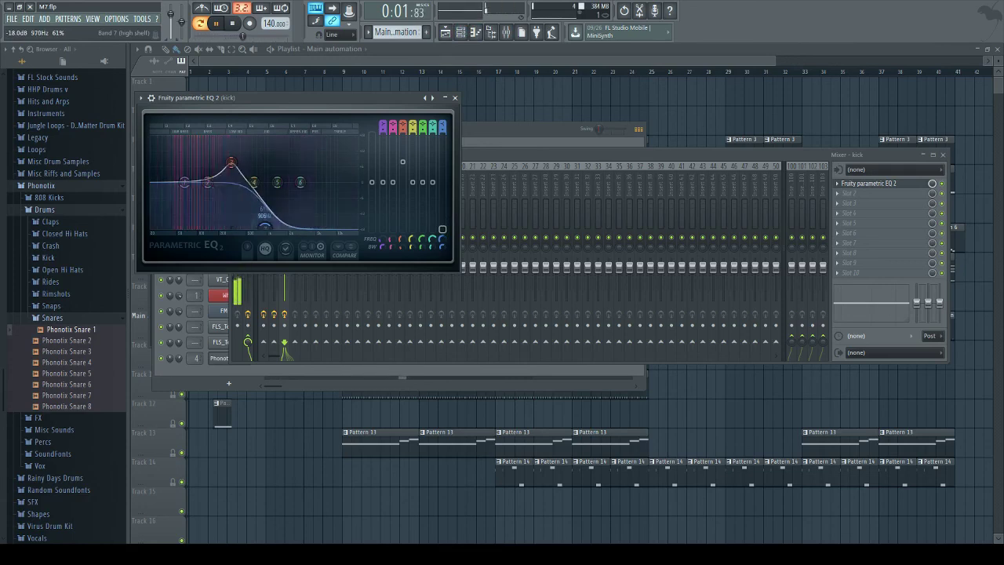
drag(272, 228, 283, 223)
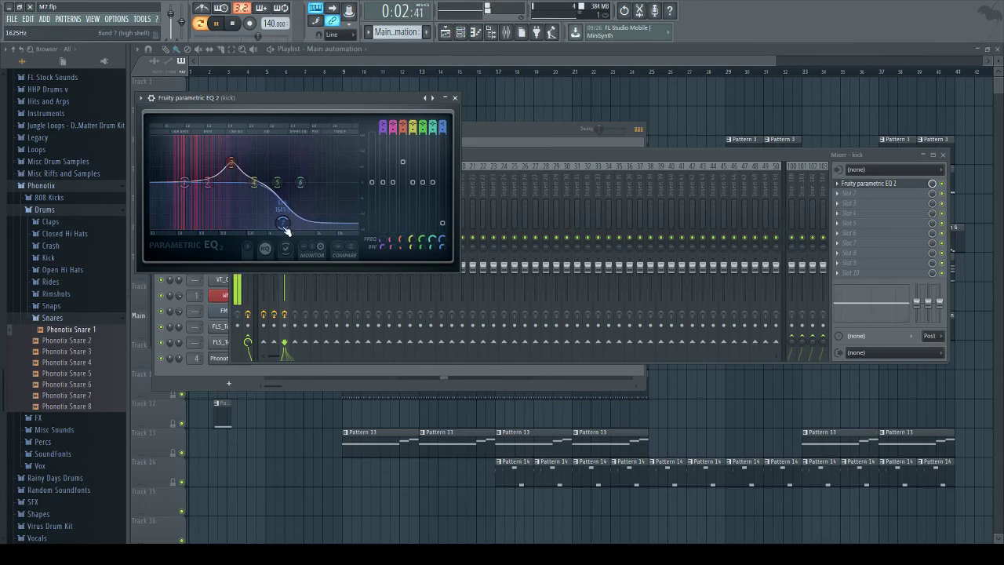
Step: Transpose all 1051kick_2 notes in the Main automation pattern down three semitones to A4, and play the pattern
click(475, 31)
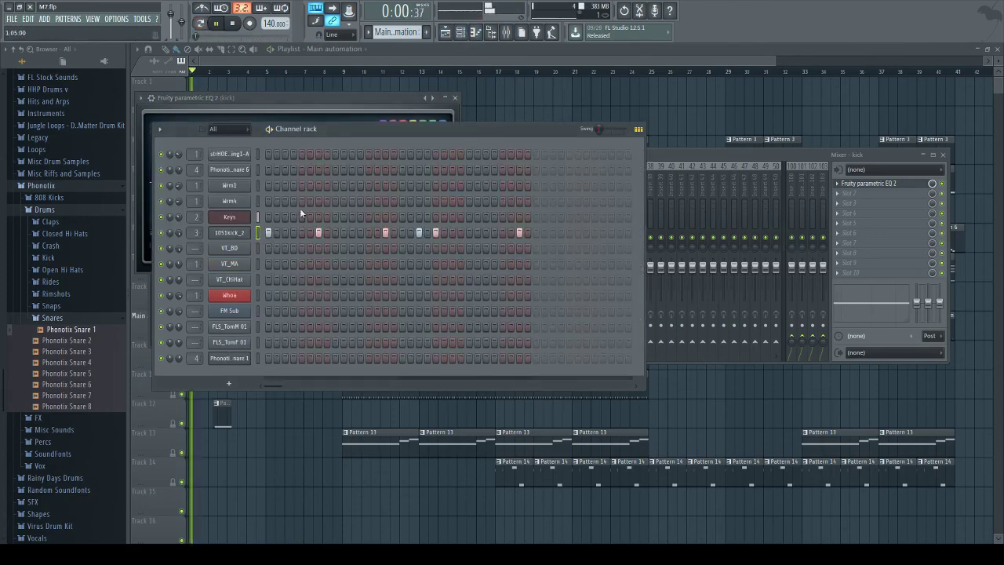
key(F7)
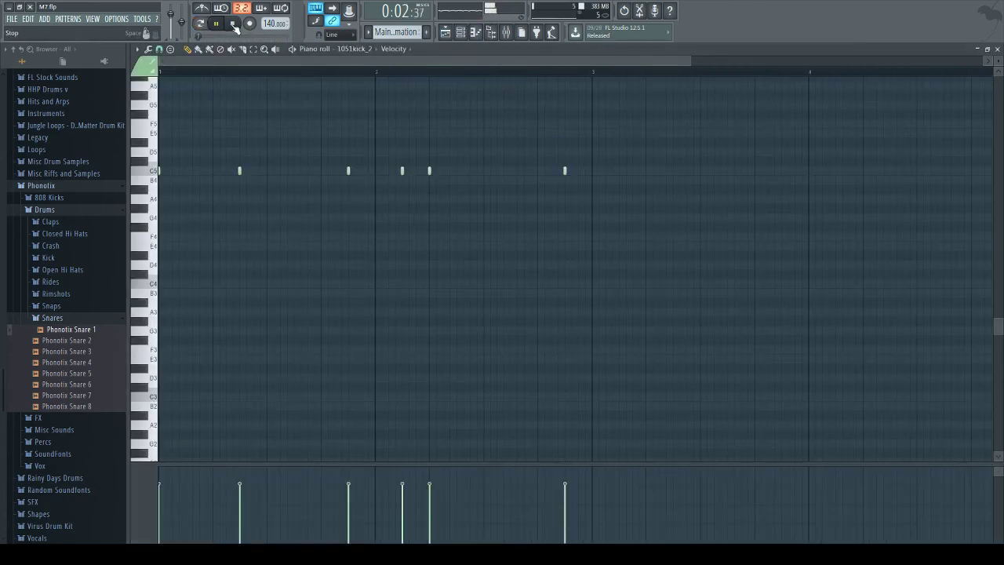
click(149, 199)
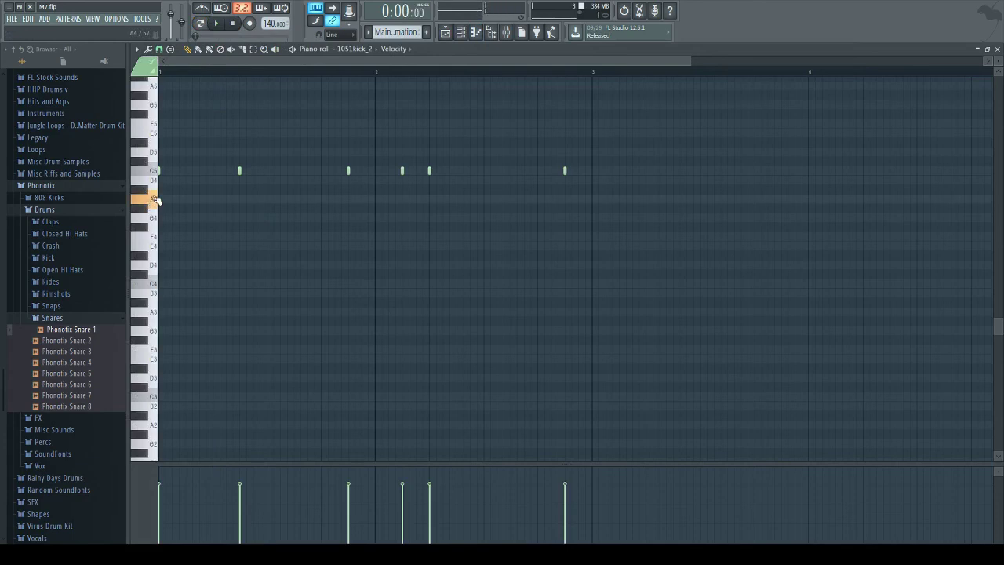
key(shift+Down)
key(shift+Down)
key(shift+Down)
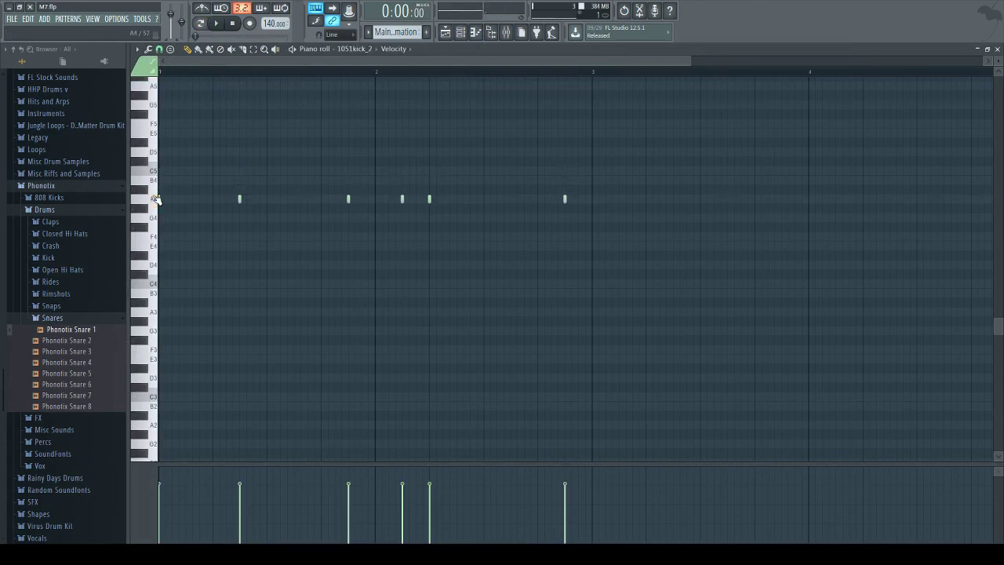
click(216, 23)
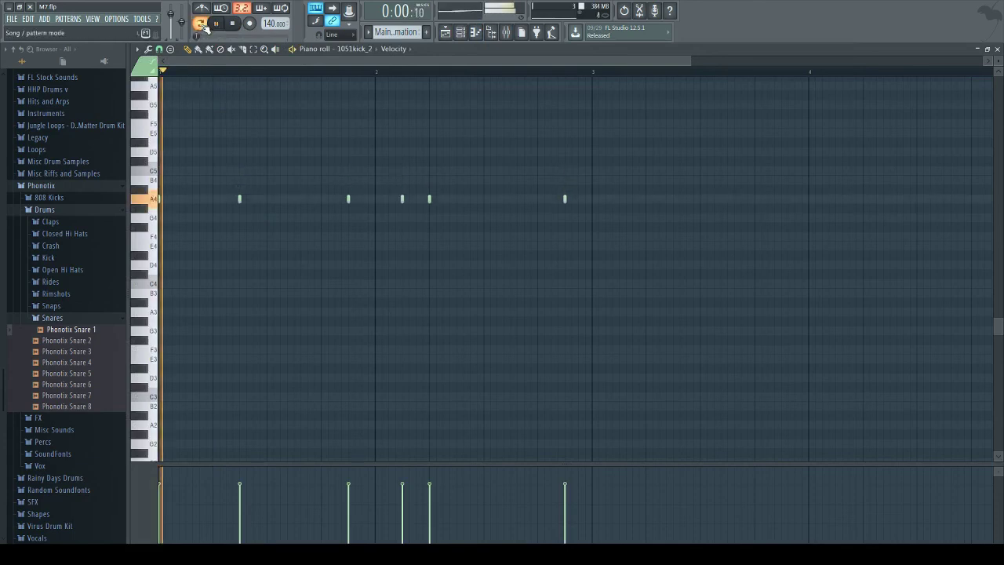
click(233, 24)
Step: Return to the playlist, switch to Pattern 10, and play it with the channel rack shown
key(F5)
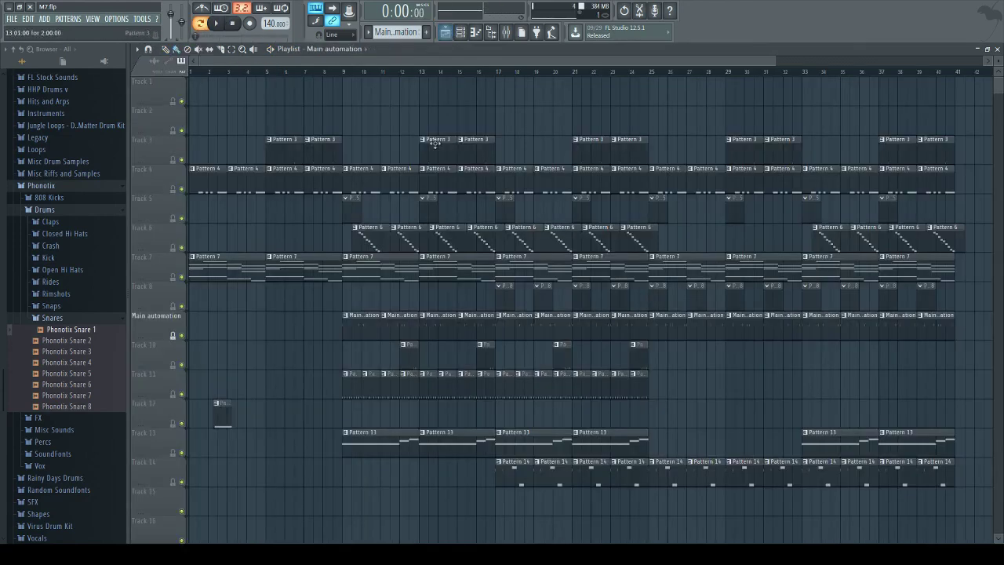
click(216, 23)
click(216, 22)
click(428, 33)
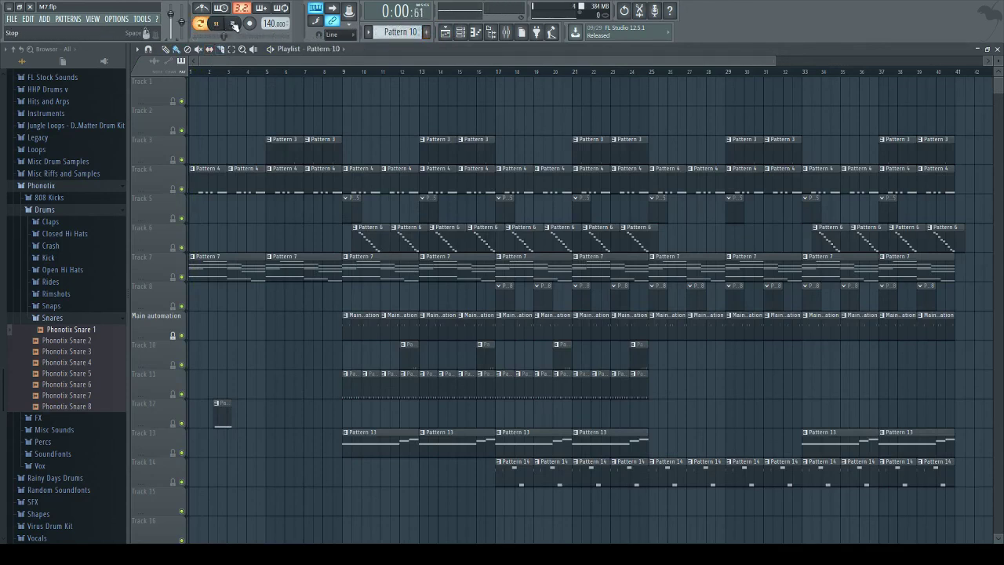
click(460, 31)
click(233, 23)
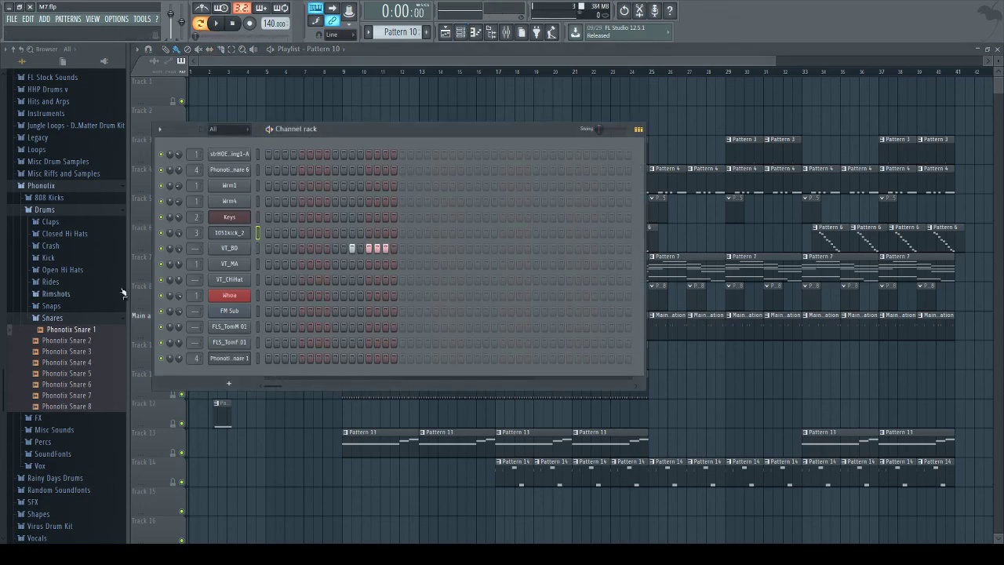
Step: Audition the kick samples in the Phonotix drums Kick folder
click(76, 317)
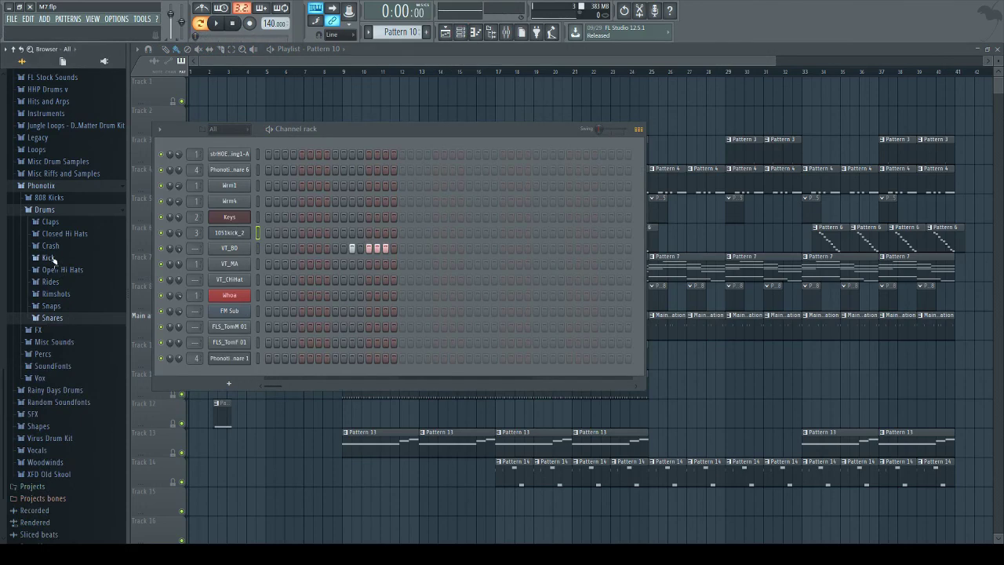
click(48, 258)
click(64, 346)
click(69, 379)
click(86, 402)
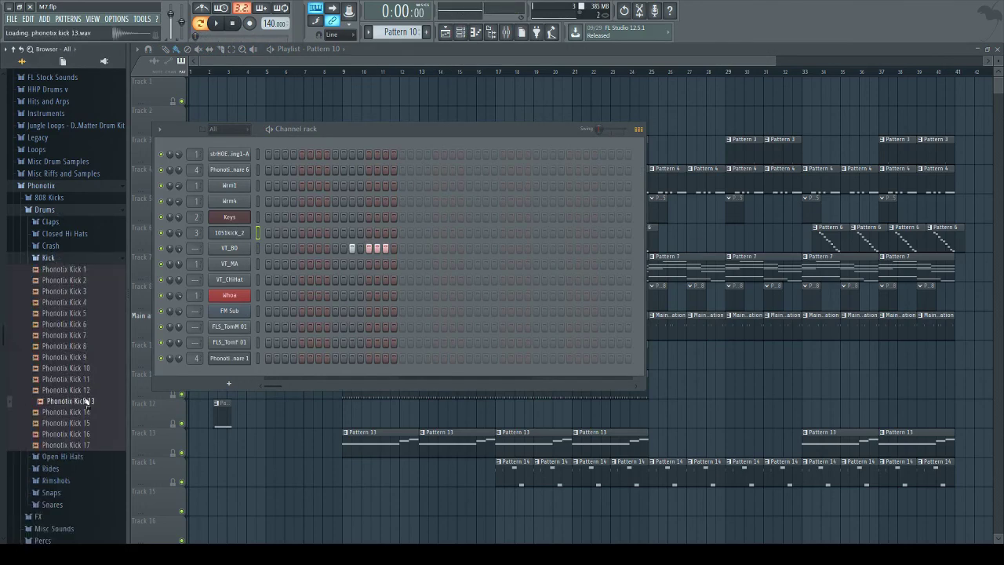
click(83, 412)
click(81, 423)
click(79, 435)
click(78, 445)
click(74, 269)
click(78, 291)
click(83, 302)
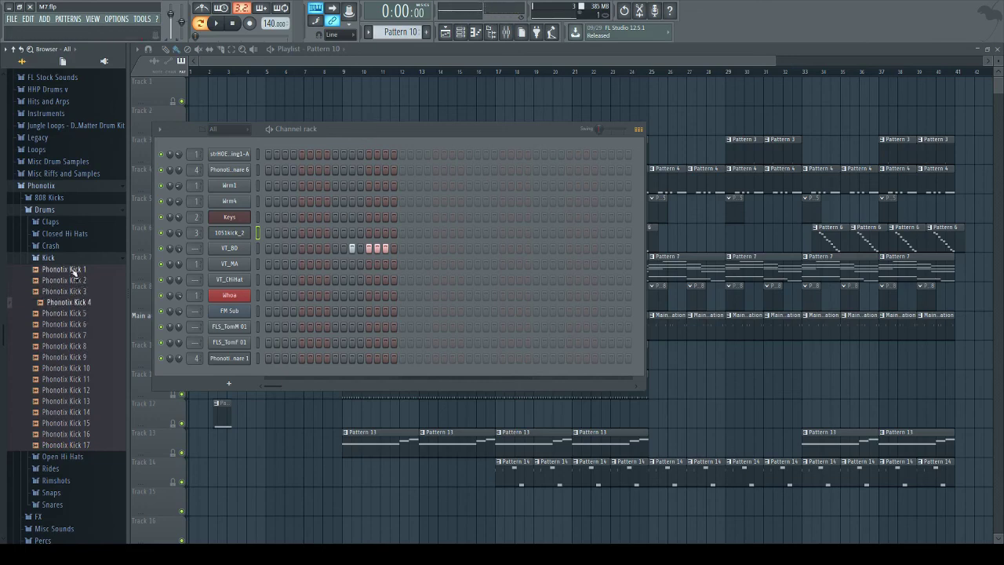
click(79, 315)
click(79, 336)
click(81, 346)
click(85, 357)
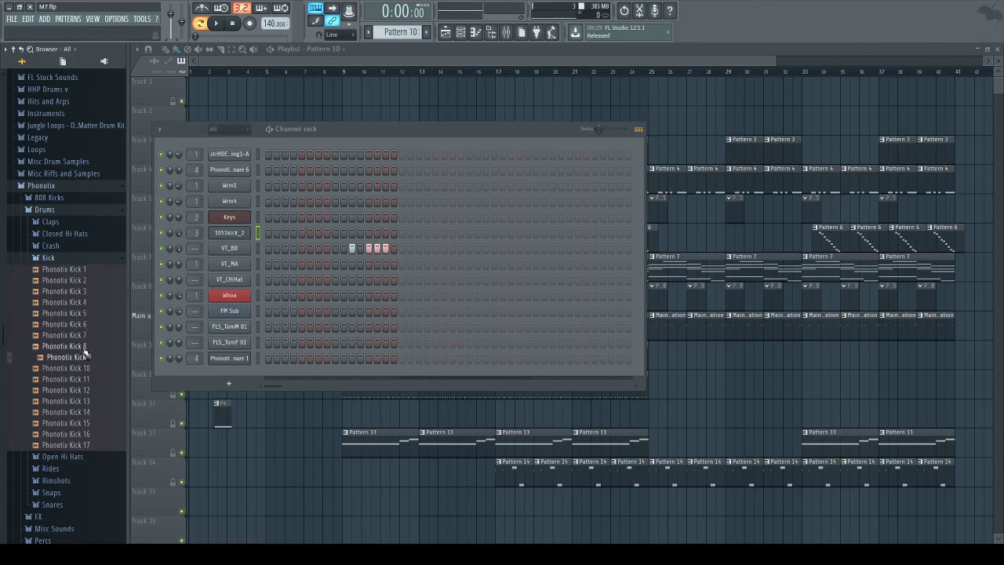
Step: Replace the VT_BD channel's sample with Phonotix Kick 8 and route it to mixer track 4 named Kick 2
click(85, 348)
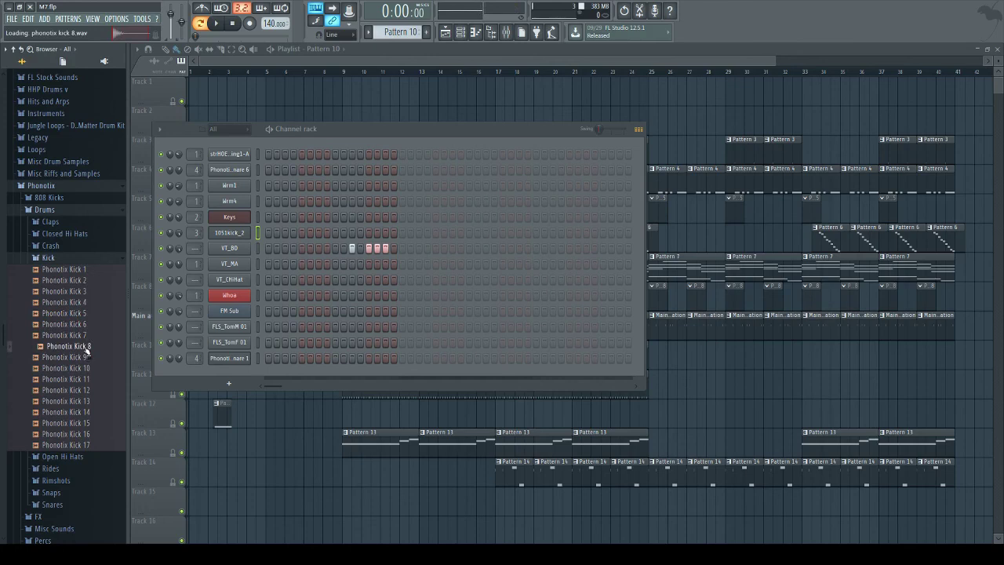
drag(76, 346, 233, 250)
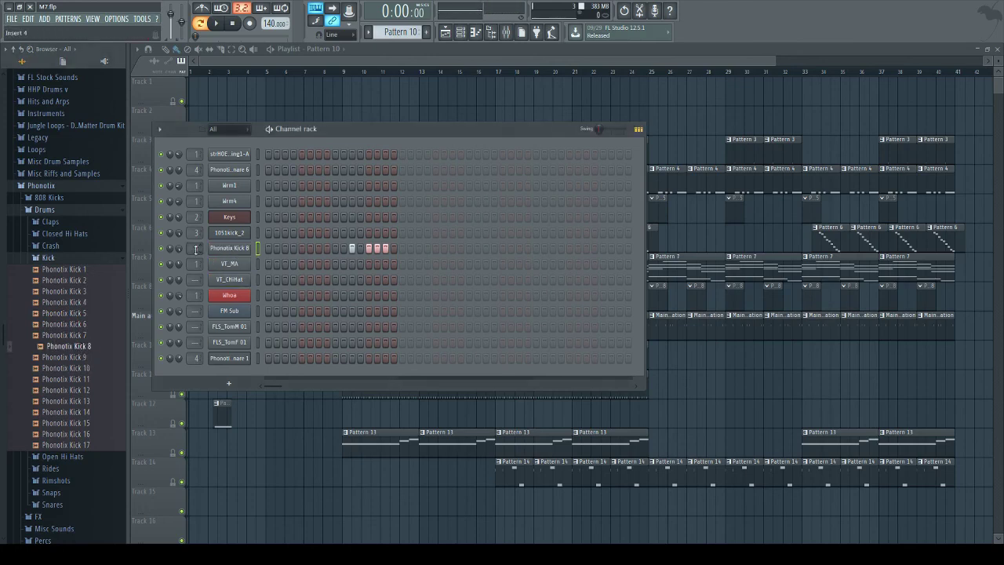
click(506, 32)
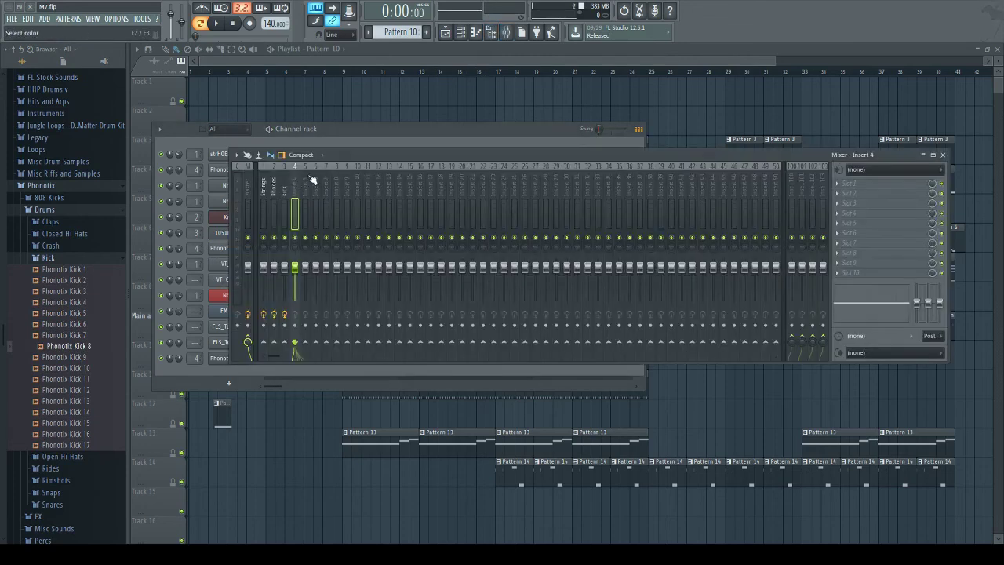
key(ctrl+l)
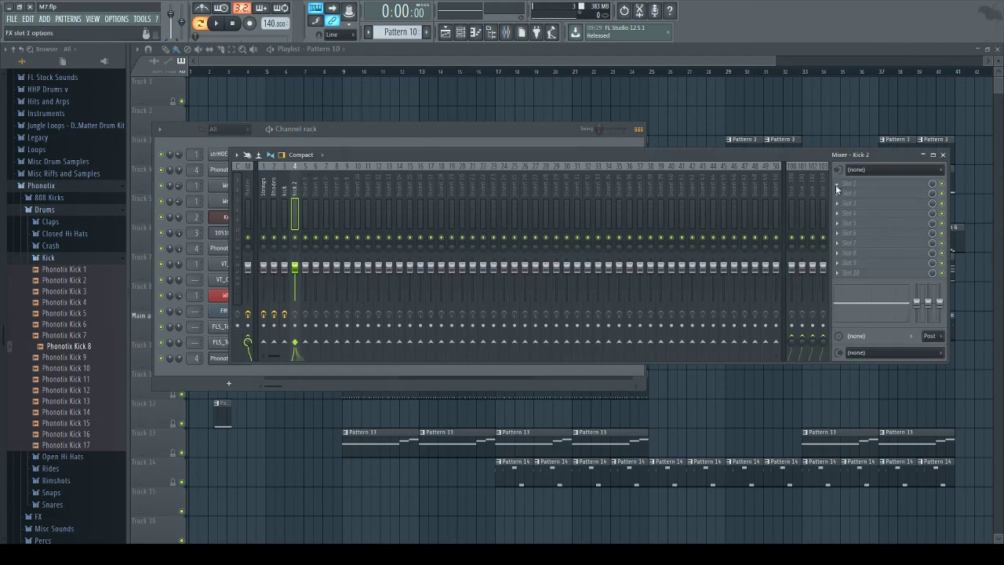
Step: Add Fruity Parametric EQ 2 to the Kick 2 track with band 7 cutting the highs, and lower the track's level to about -17 dB
drag(350, 210, 273, 253)
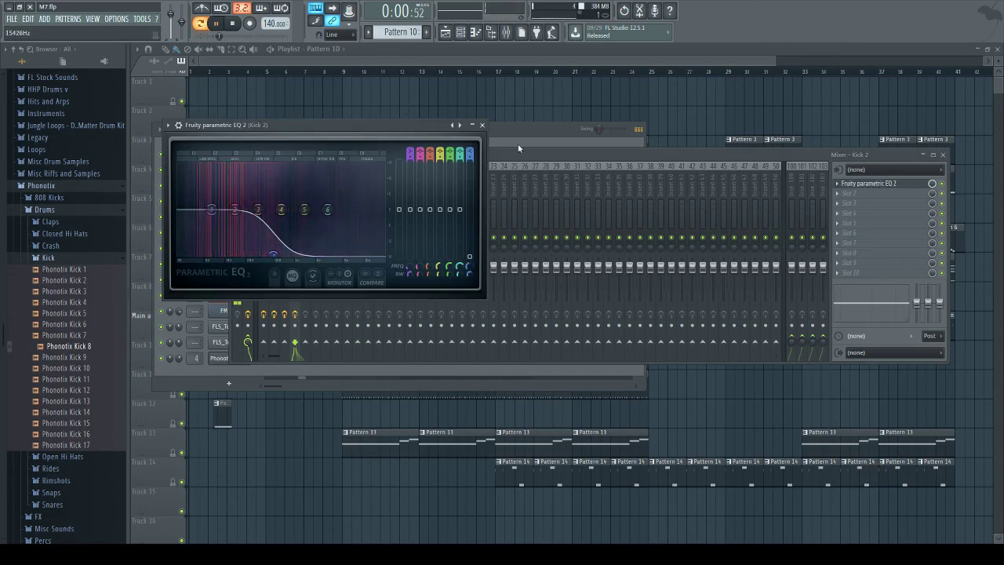
click(233, 25)
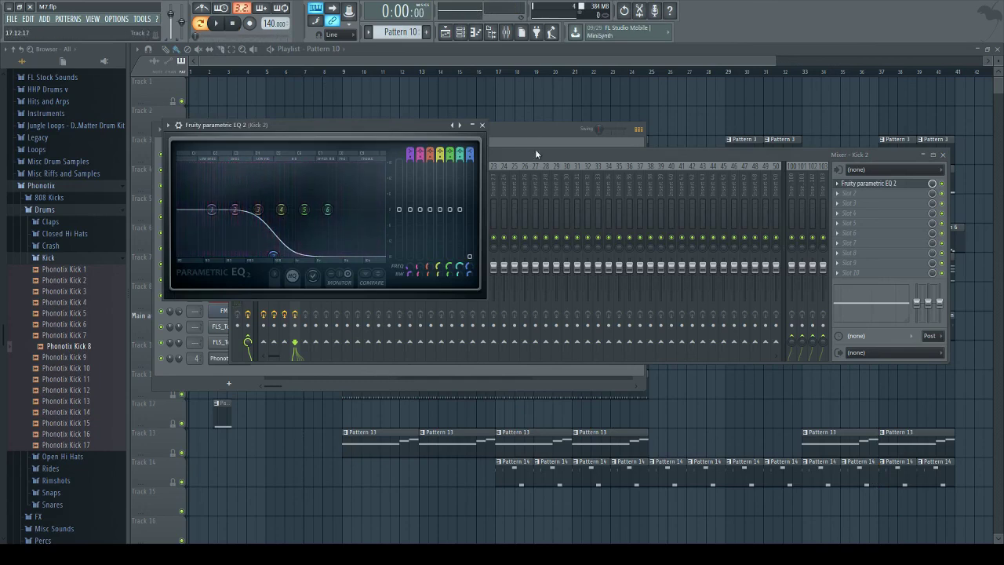
click(535, 149)
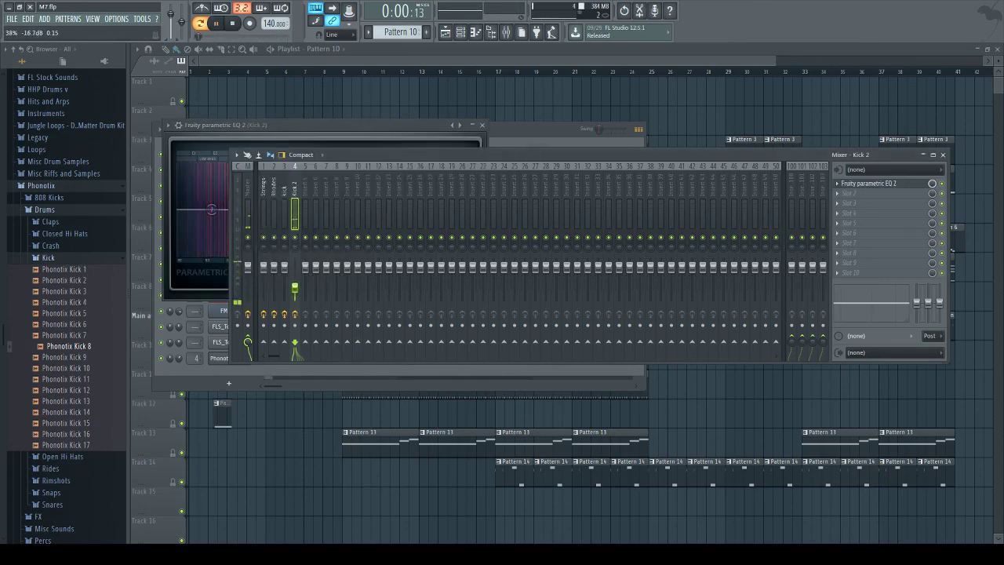
click(232, 25)
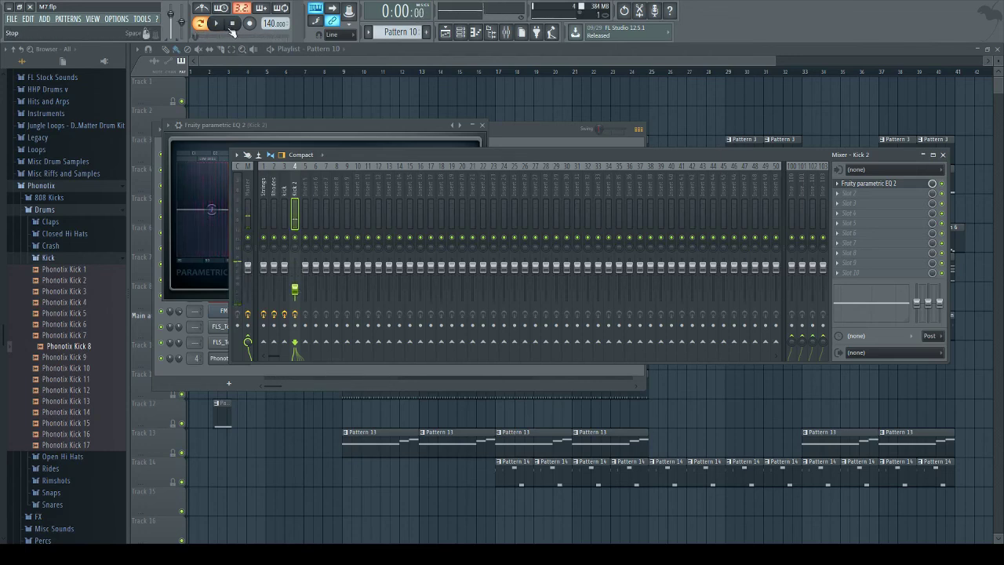
Step: Switch to Pattern 11, play it, and open the VT_MA channel's sample settings
scroll(396, 32, down, 1)
click(217, 23)
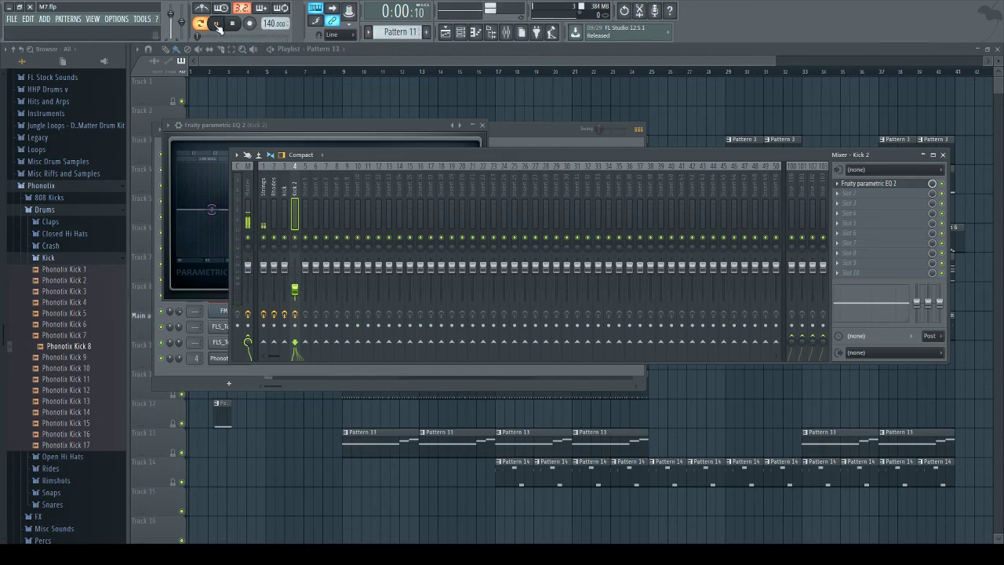
click(504, 138)
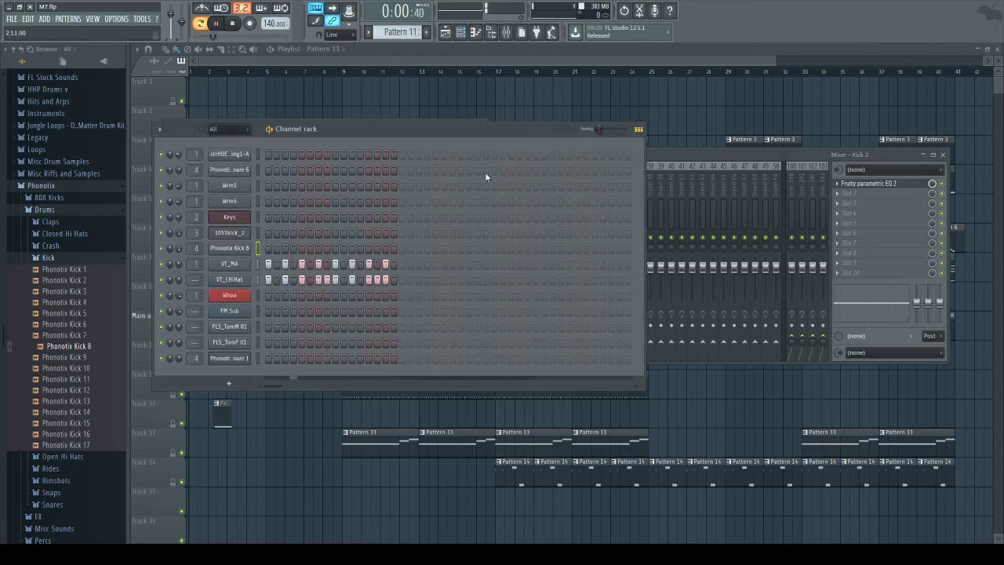
click(75, 258)
click(229, 264)
key(space)
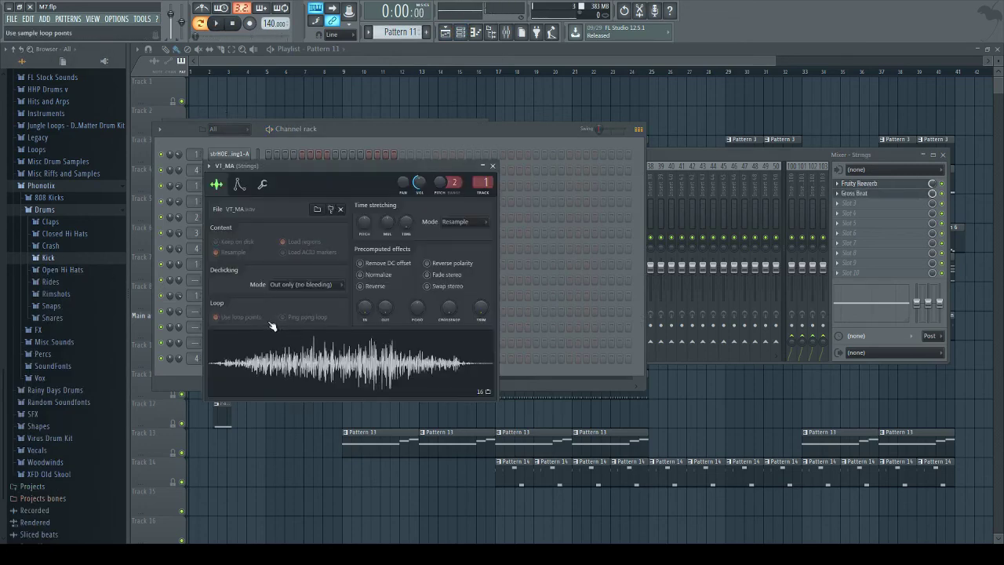
key(space)
click(232, 23)
Step: Audition Phonotix Open HH 2 and DarkMatter Hat (2) from the Jungle Loops Dark Matter drum kit's Hats folder
click(62, 269)
click(76, 292)
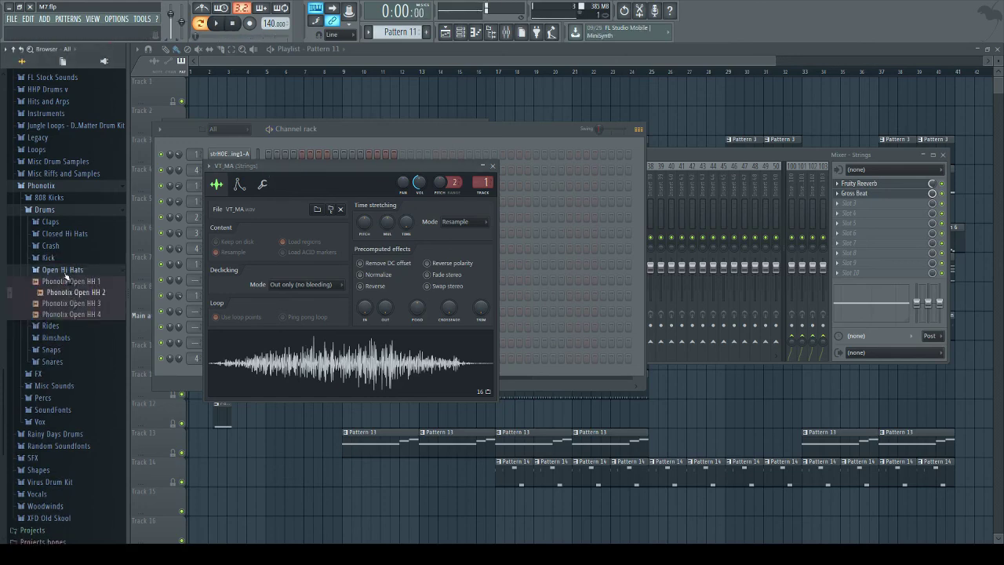
click(63, 269)
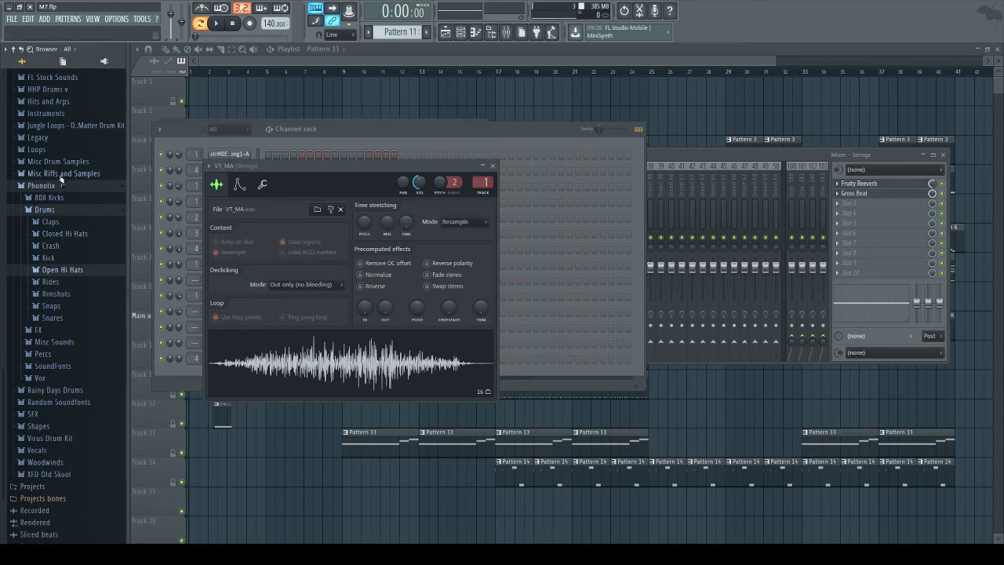
click(77, 126)
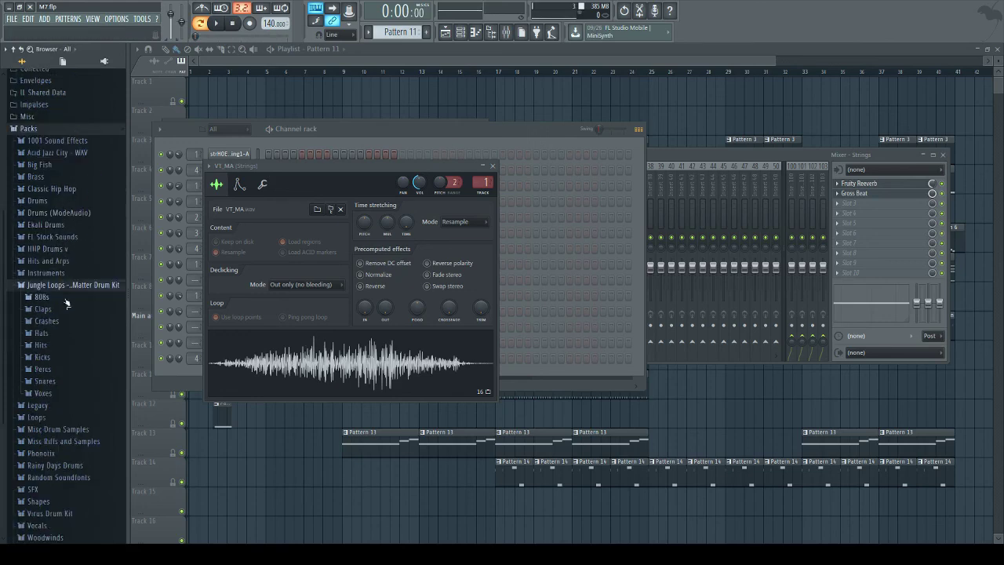
click(42, 357)
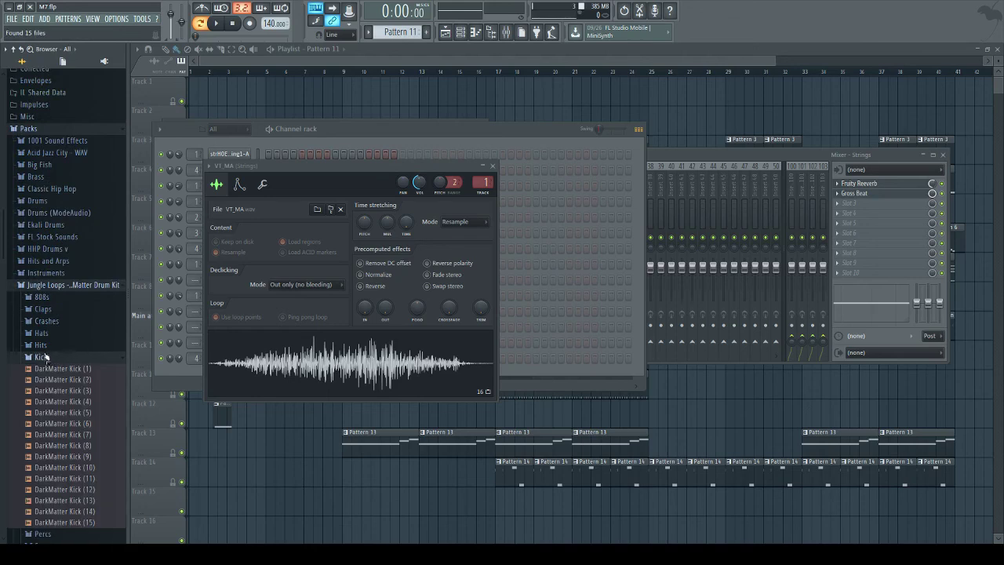
click(41, 333)
click(49, 355)
Step: With Pattern 11 playing, close the VT_MA settings and load DarkMatter Hat (2) onto the channel directly below VT_MA
key(space)
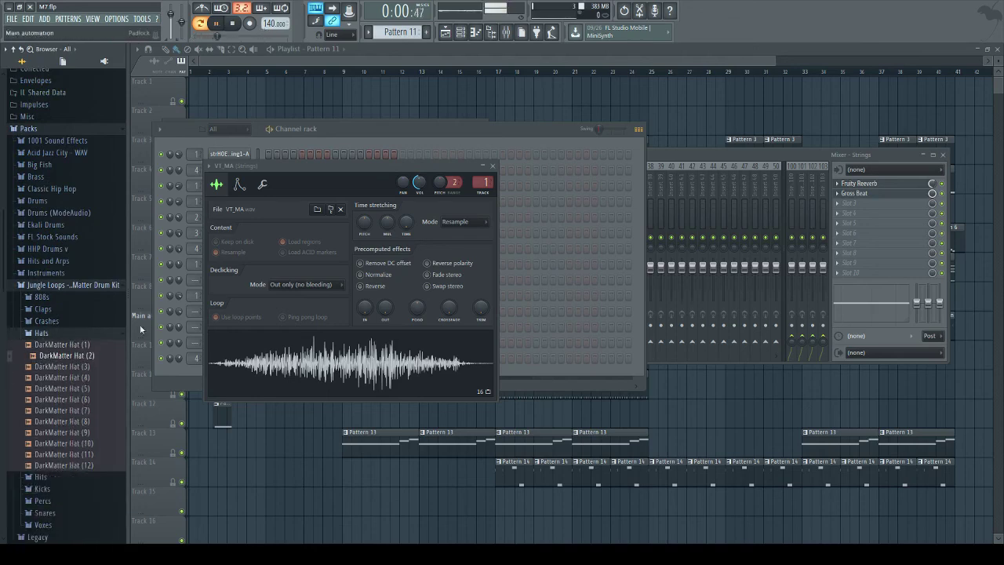
click(492, 167)
drag(67, 356, 228, 279)
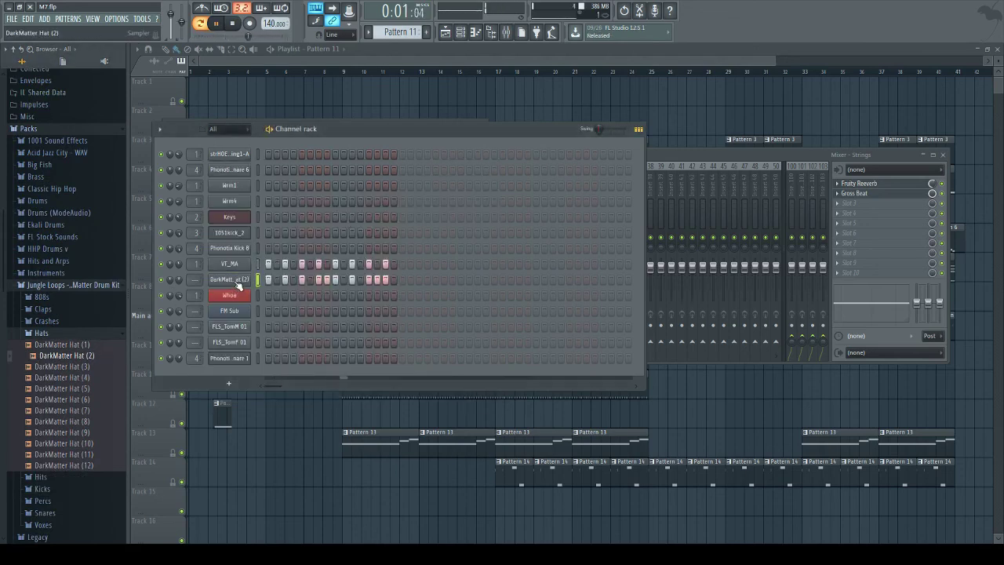
Step: Route the DarkMatter Hat (2) channel to mixer track 5, name the track Hat, and lower its level to about -10.4 dB
click(230, 279)
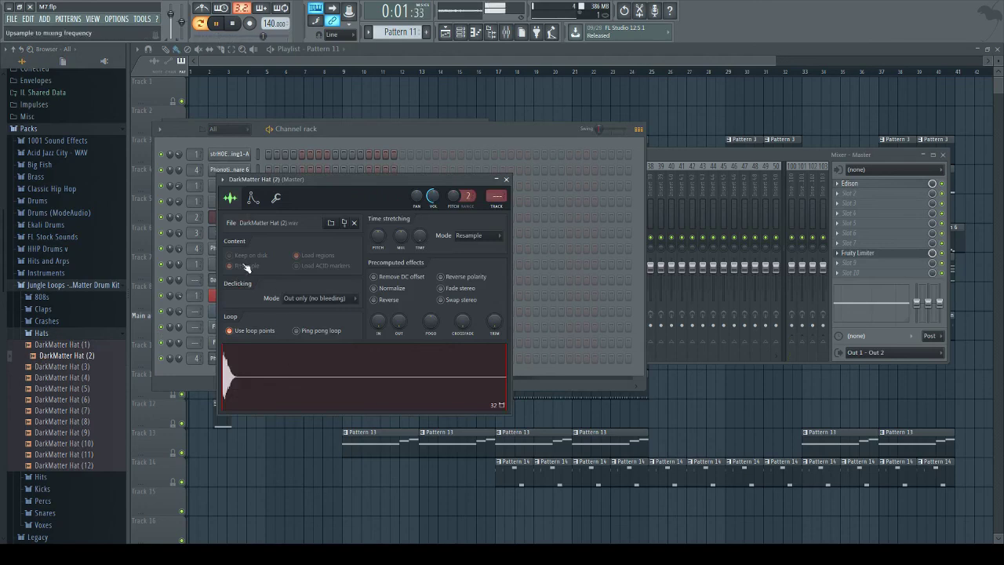
click(197, 265)
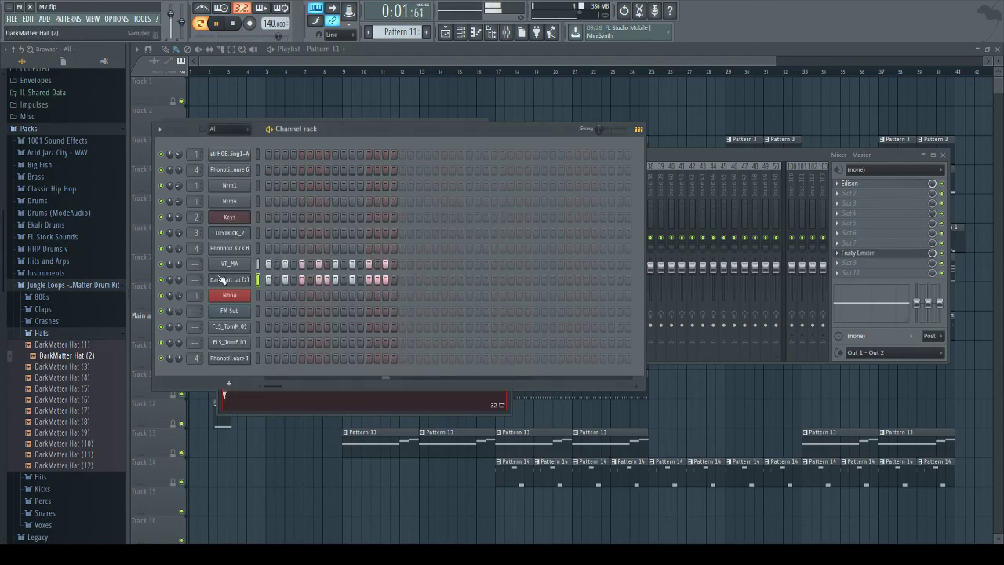
click(219, 283)
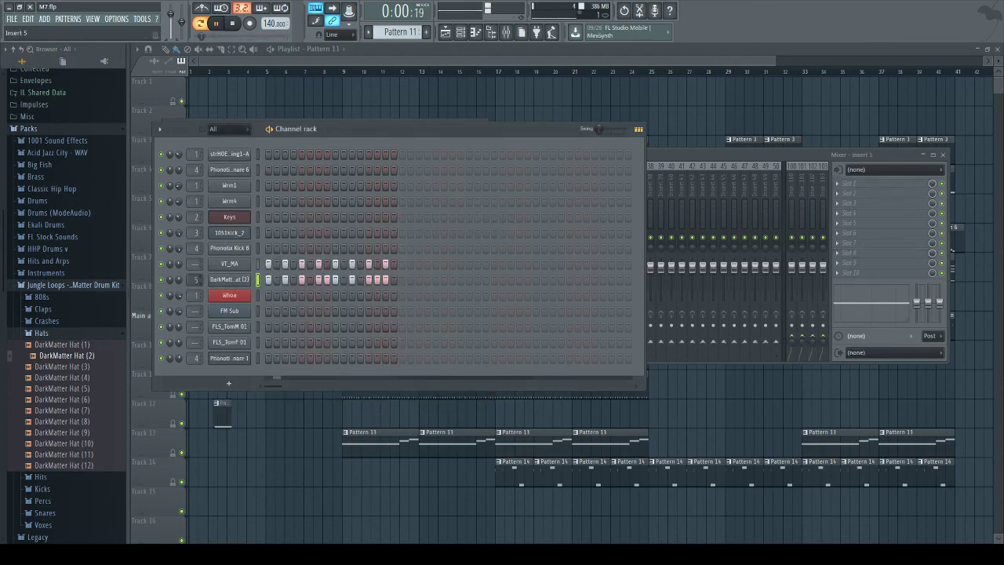
click(229, 281)
key(F9)
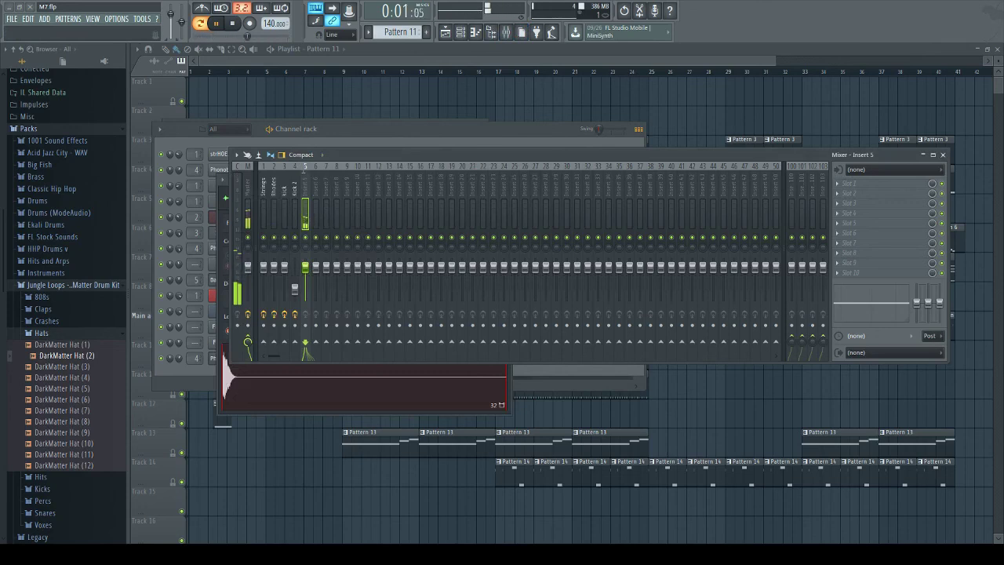
drag(306, 267, 306, 282)
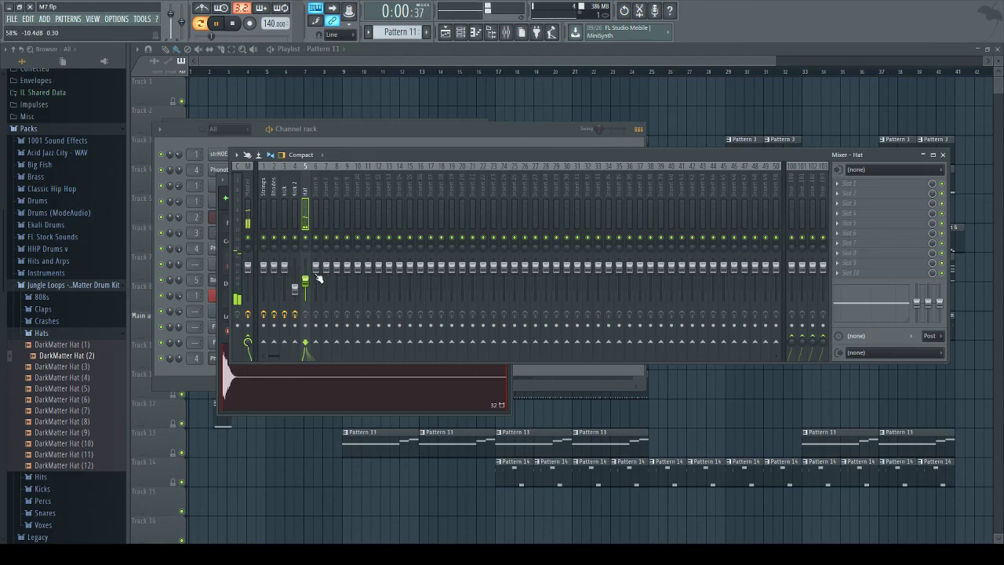
Step: Mute the VT_MA channel and delete it from the channel rack
click(204, 142)
click(161, 264)
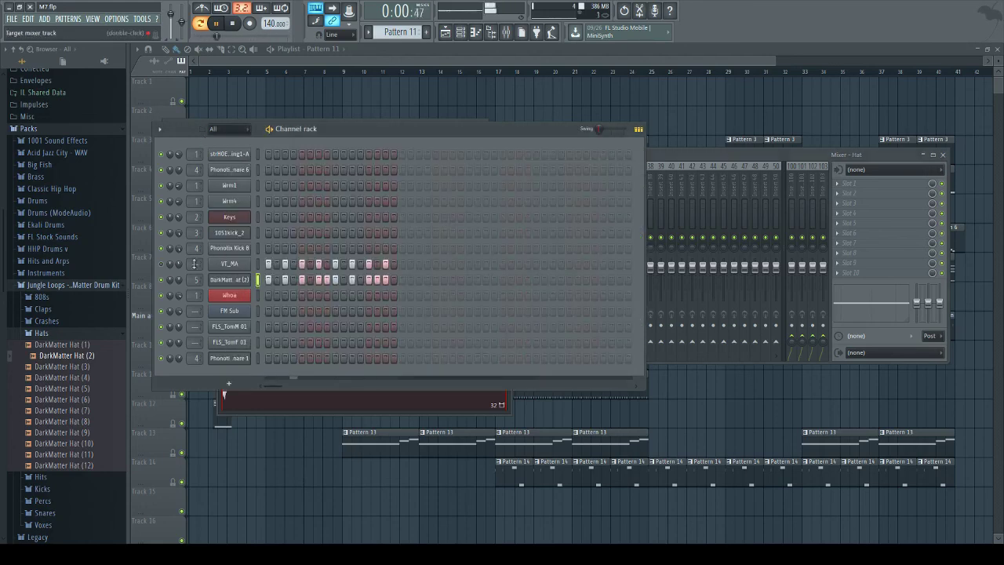
click(230, 265)
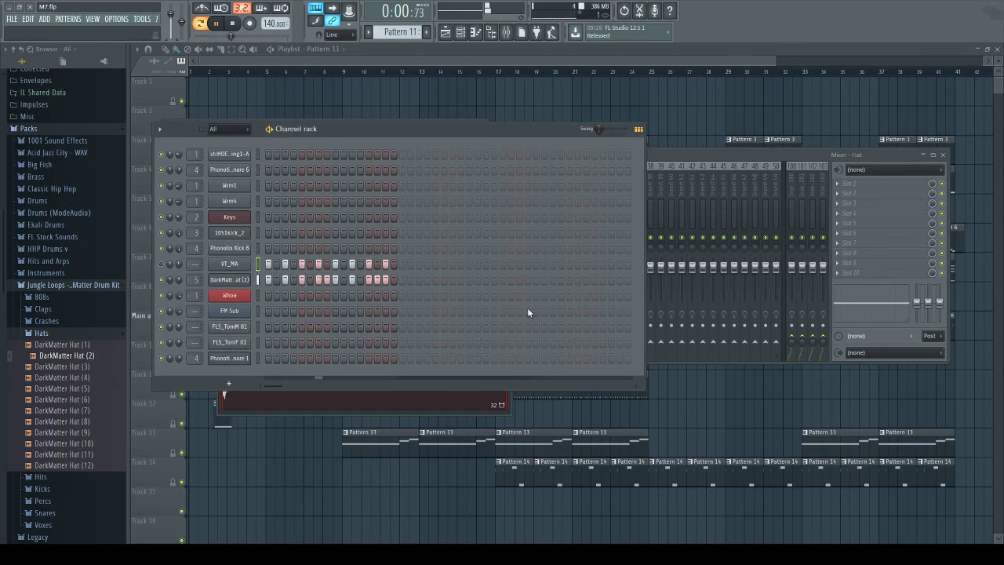
key(alt+Delete)
Step: Open the DarkMatter Hat (2) channel's piano roll and delete the second hat note
click(236, 270)
key(F7)
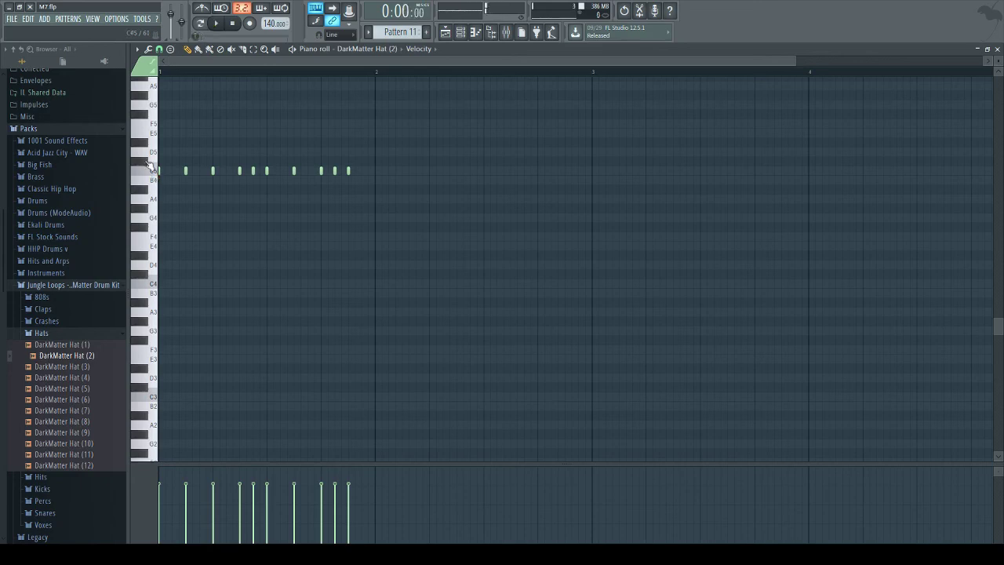
right_click(186, 171)
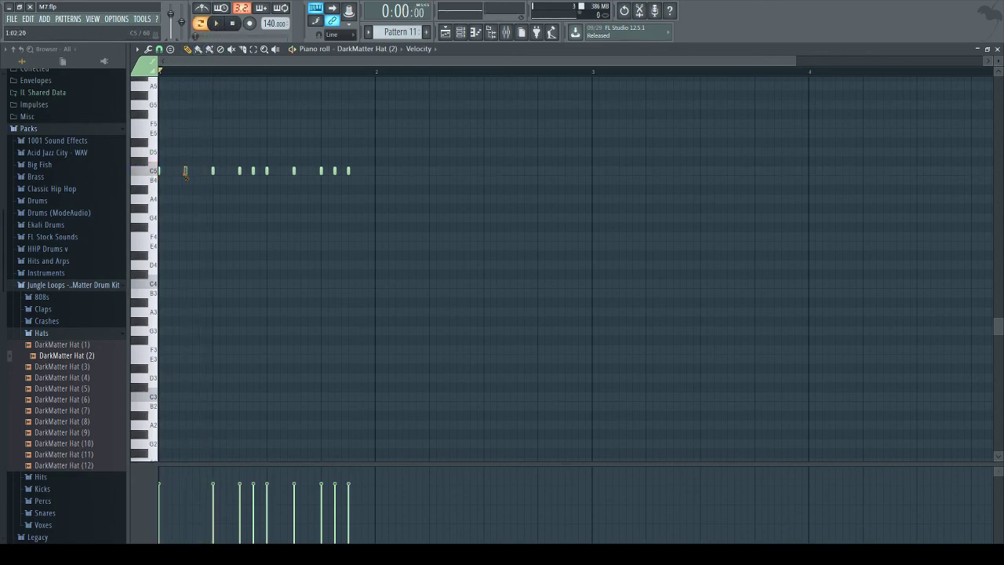
drag(217, 171, 378, 171)
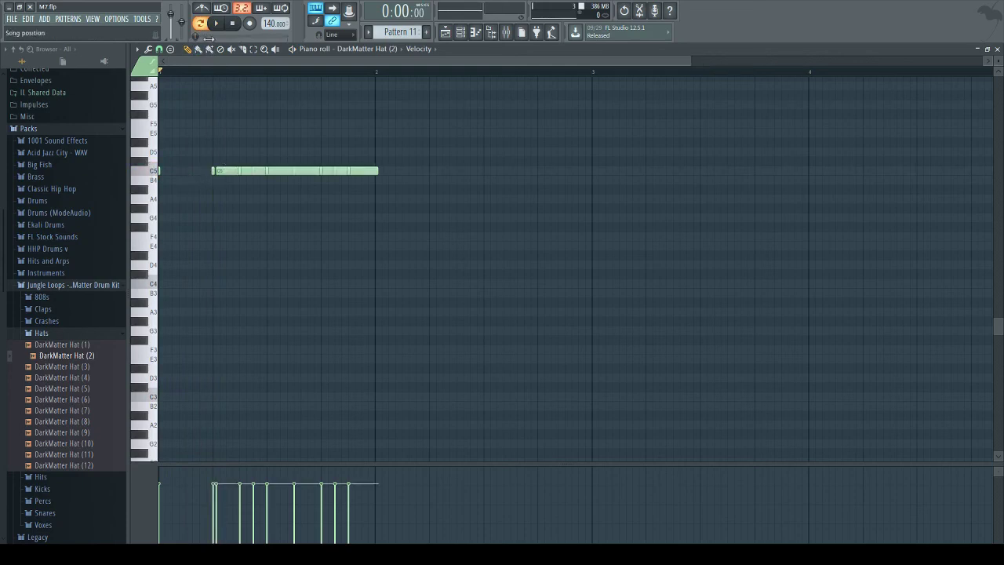
click(213, 24)
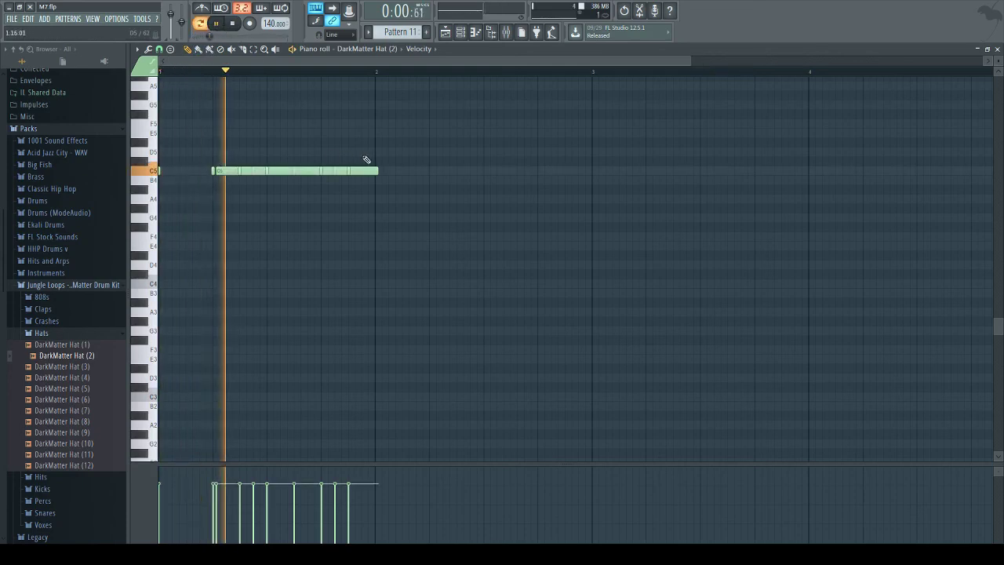
key(ctrl+z)
click(232, 25)
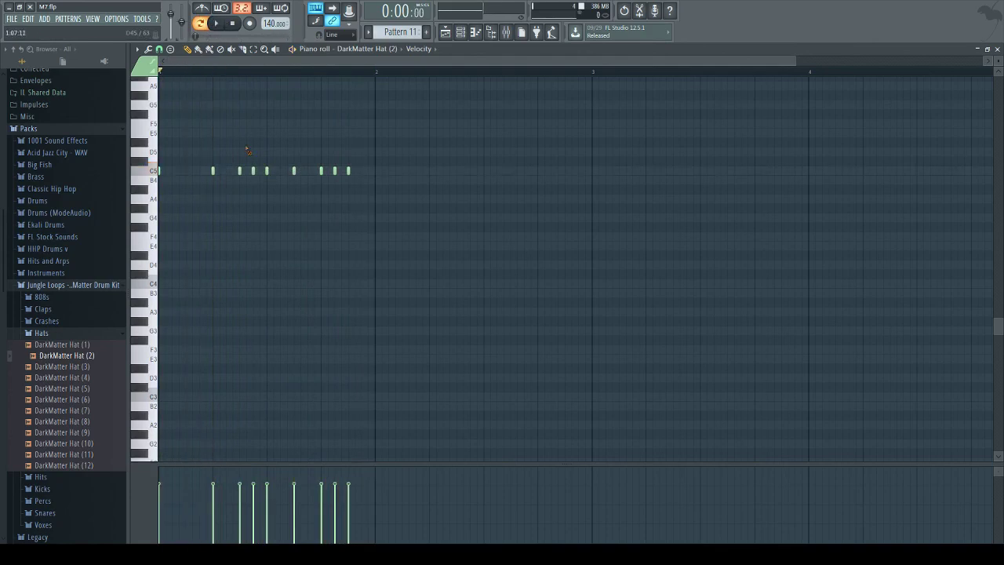
Step: Delete all hat notes after the first, then paint a rapid roll of short C5 notes starting at step 7 of bar 1
drag(238, 171, 350, 171)
click(197, 49)
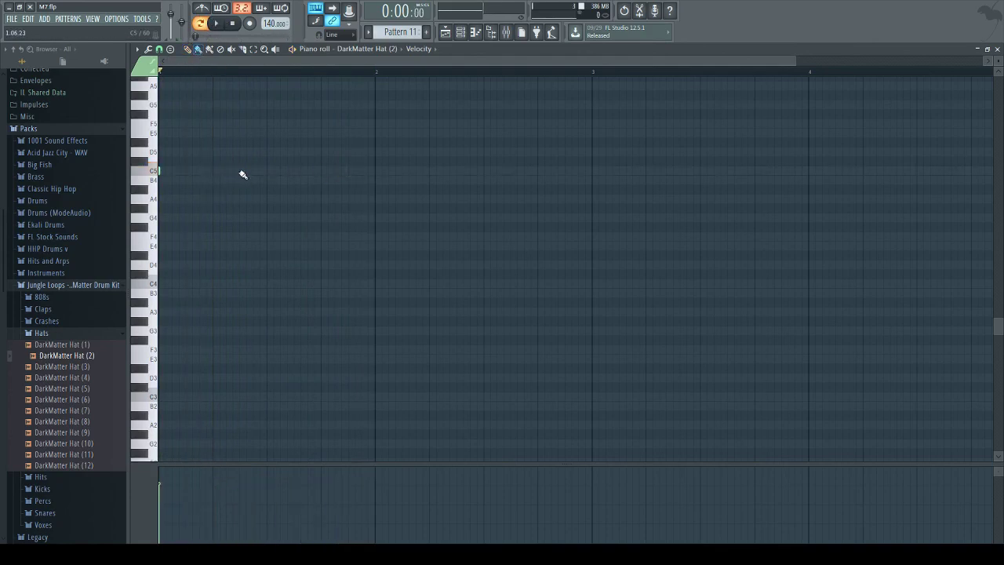
click(244, 174)
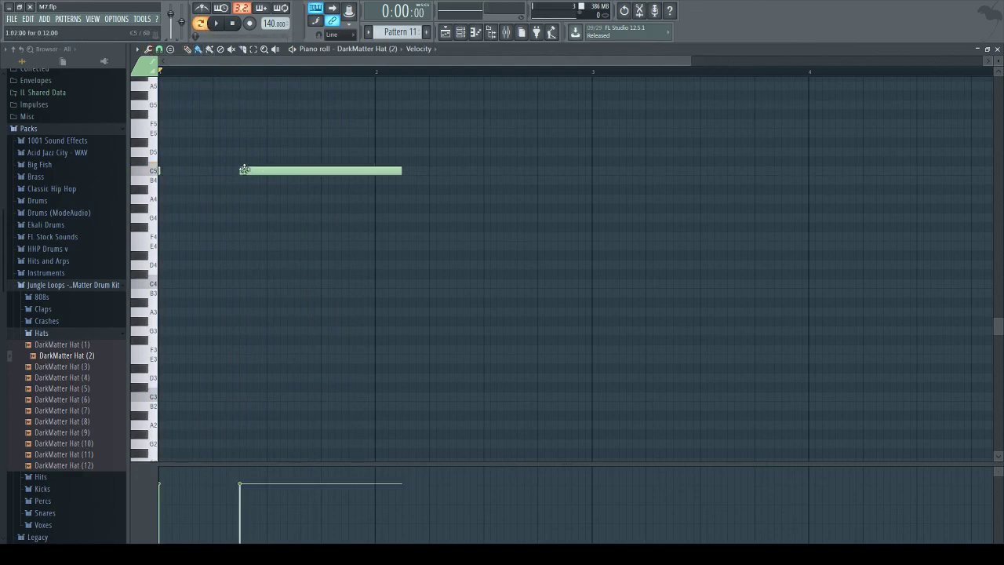
right_click(242, 169)
drag(241, 171, 266, 171)
click(217, 25)
click(234, 25)
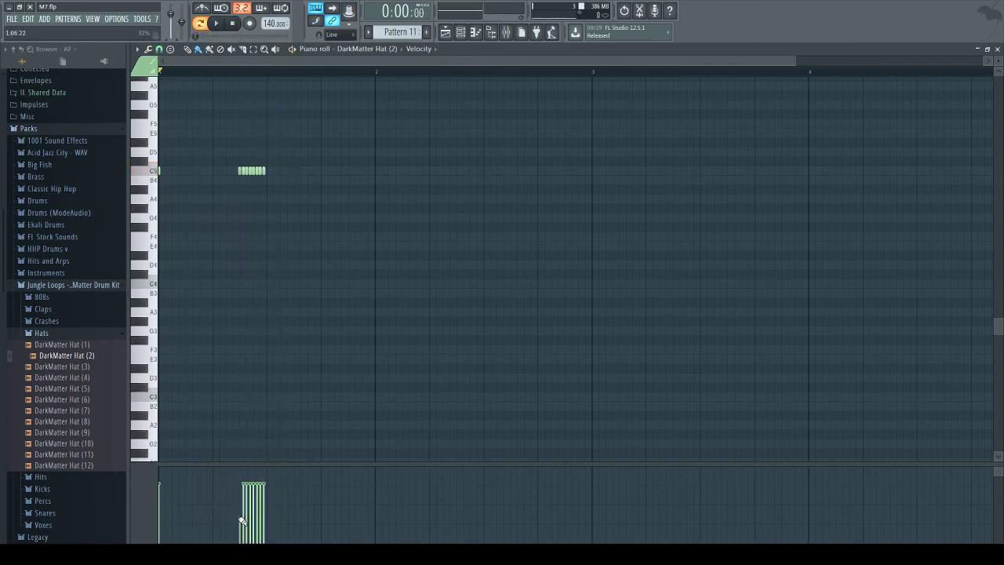
Step: Shape the hat roll's velocities into a rising ramp ending at step 9, and play the pattern to check it
drag(246, 511, 259, 502)
click(216, 24)
click(217, 24)
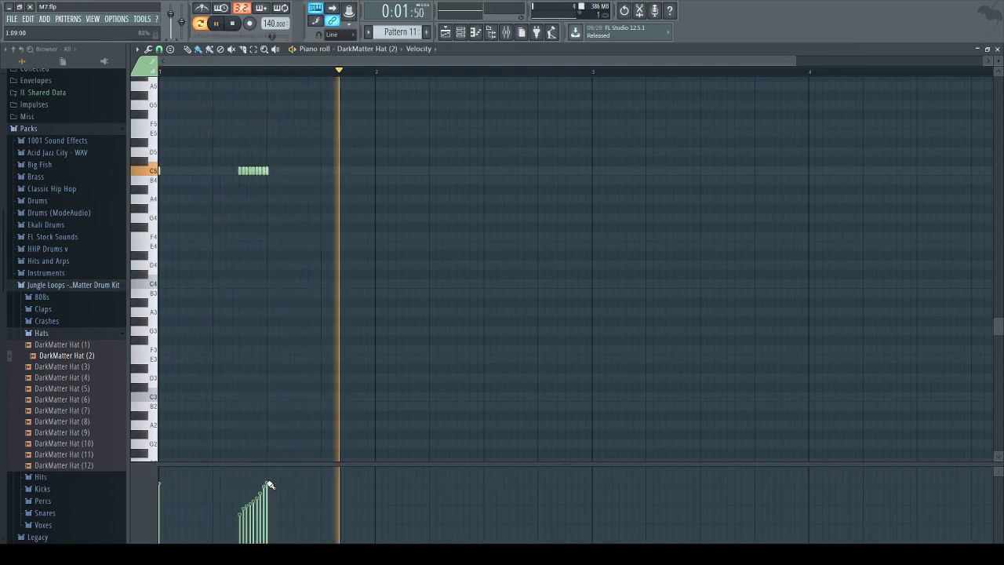
key(space)
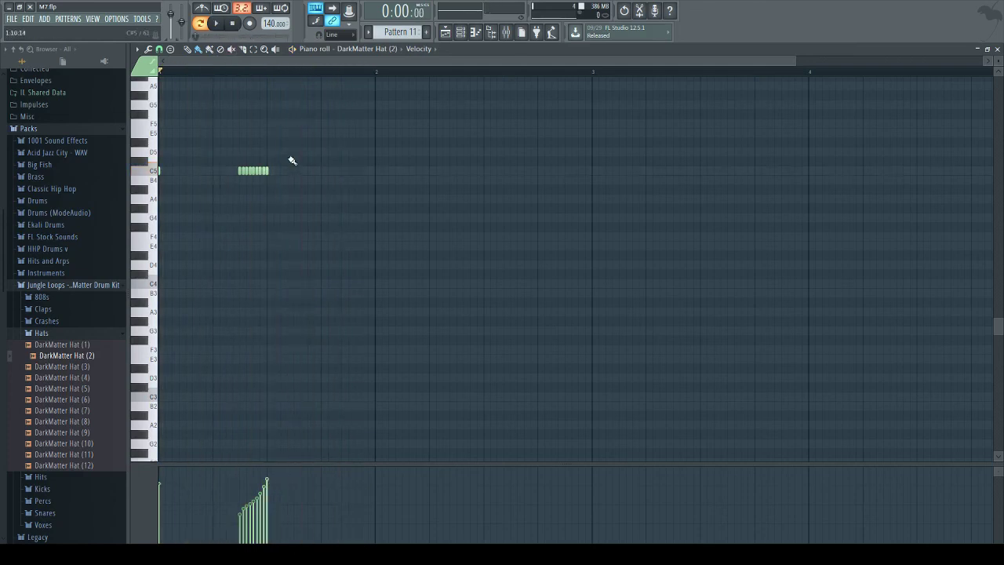
Step: Add a single C5 hat note at step 11 of bar 1, lower its velocity, and play the pattern
click(294, 171)
click(217, 24)
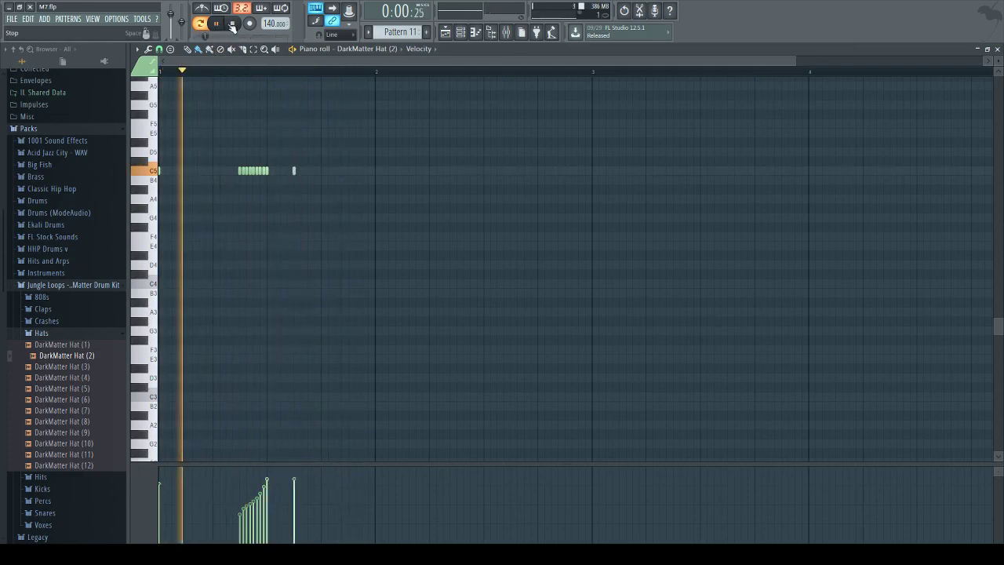
click(234, 24)
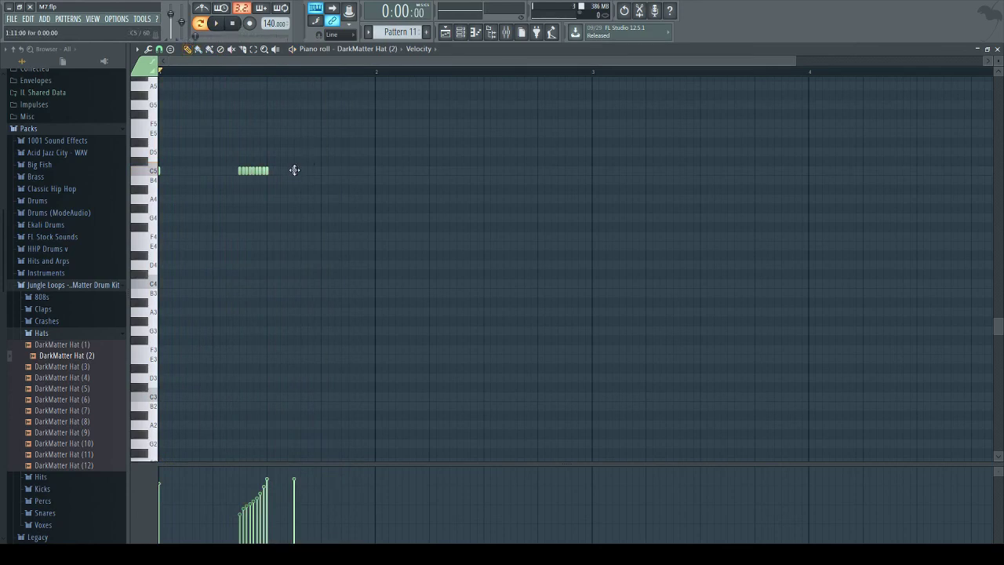
click(216, 24)
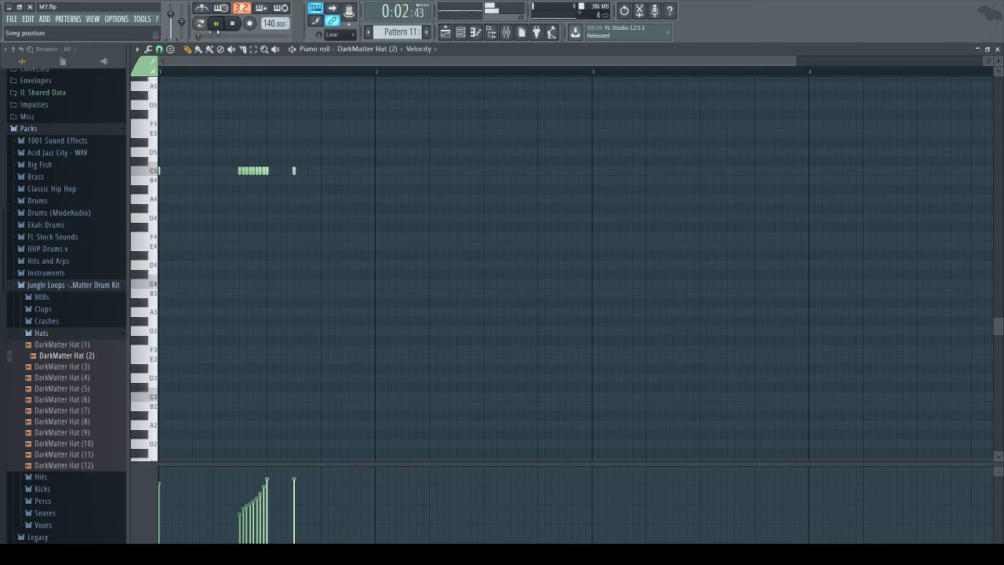
key(space)
click(233, 24)
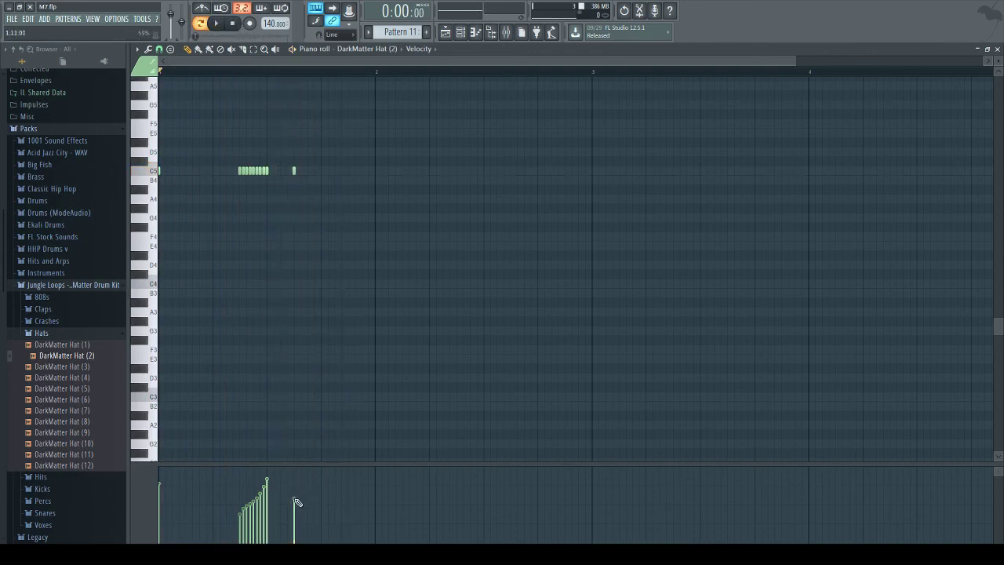
key(space)
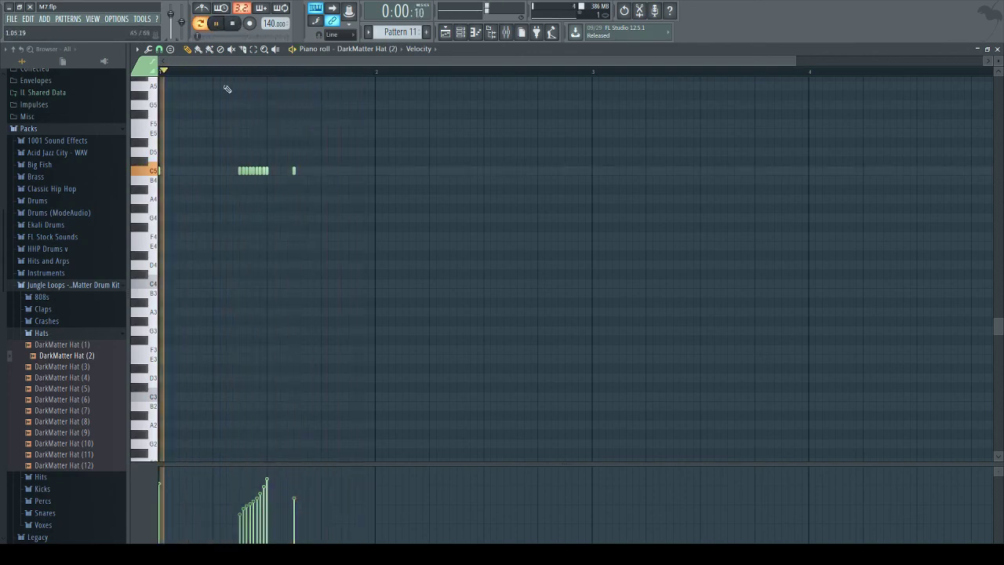
key(space)
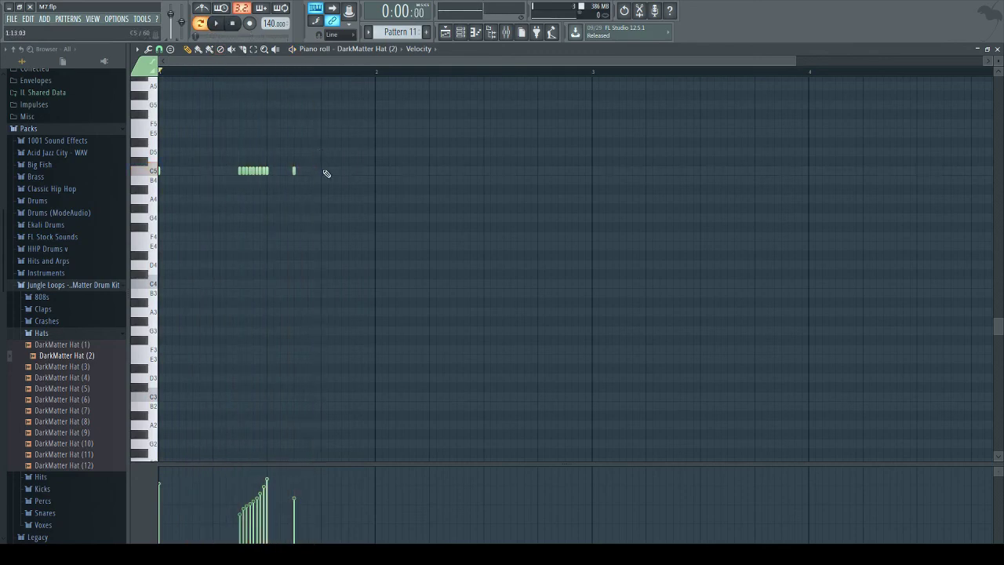
Step: Add a C5 hat note with higher velocity at step 15 of bar 1, leaving the start of bar 2 empty
click(348, 172)
key(space)
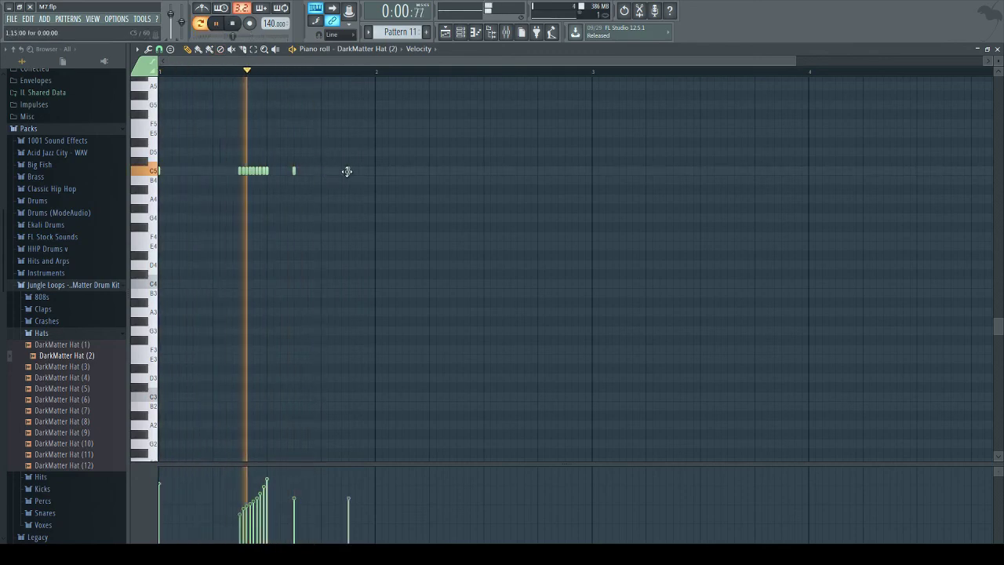
click(375, 171)
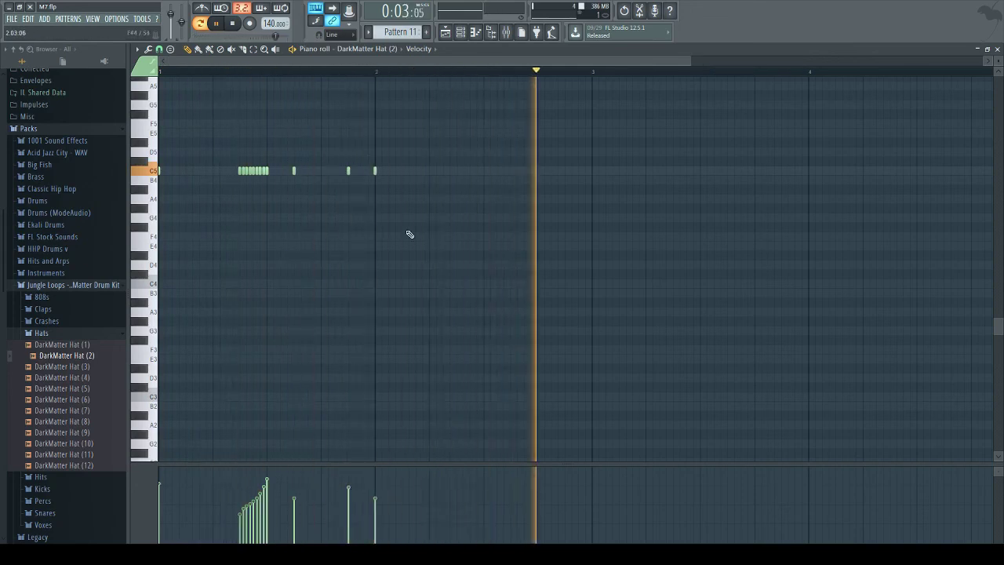
right_click(375, 171)
Step: Add C5 hat notes at steps 3, 5, 6 and 7 of bar 2, with a higher velocity on step 6
click(402, 171)
click(429, 171)
click(435, 171)
click(426, 73)
drag(436, 171, 443, 171)
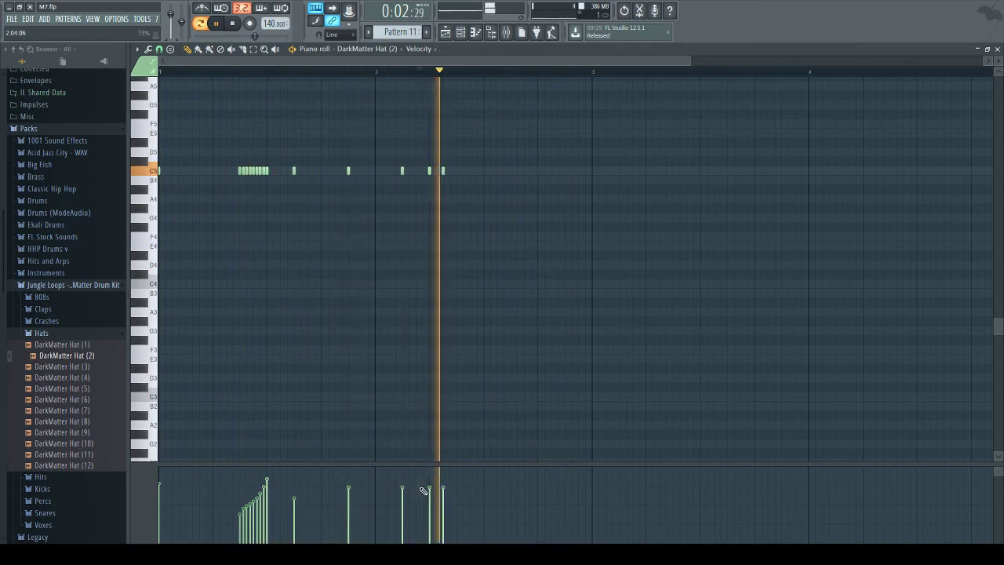
click(457, 171)
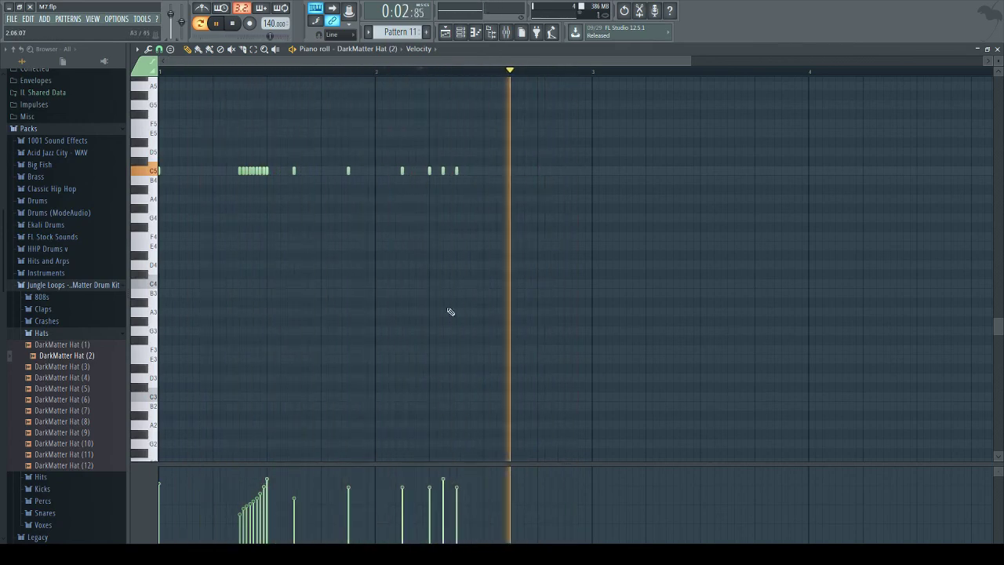
Step: Add C5 hat notes at steps 9, 11 and 13 of bar 2, with lower velocity on the last two
click(483, 171)
click(511, 171)
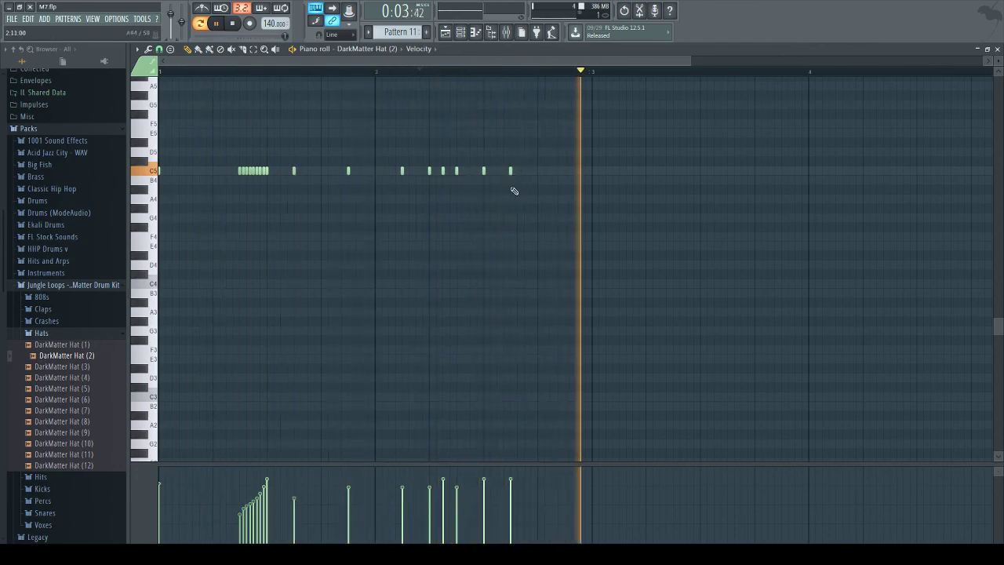
drag(510, 481, 511, 498)
click(538, 171)
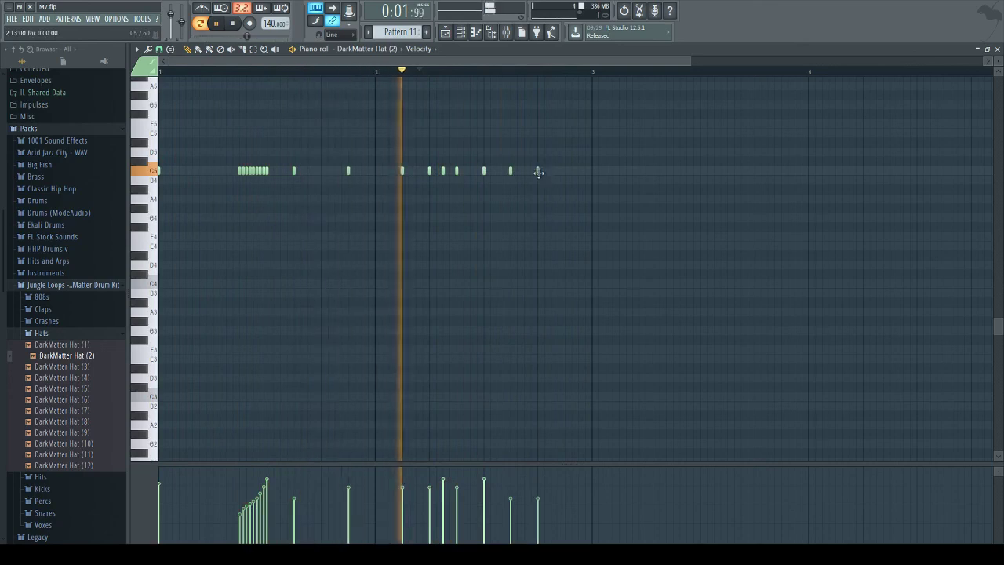
Step: Raise the velocity of the step 13 hat note in bar 2, add a C5 note at step 15, and play the pattern
drag(538, 499, 538, 481)
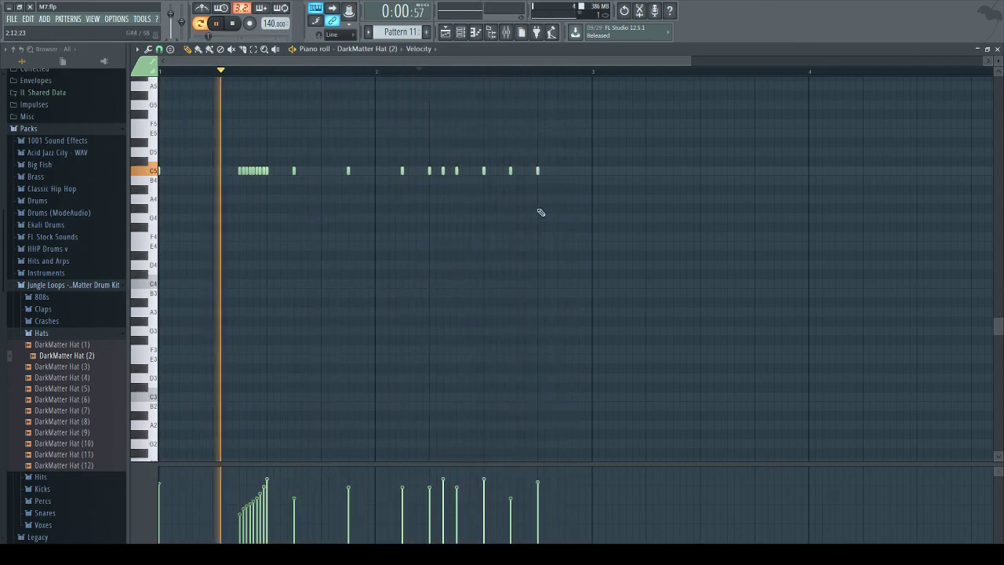
click(565, 171)
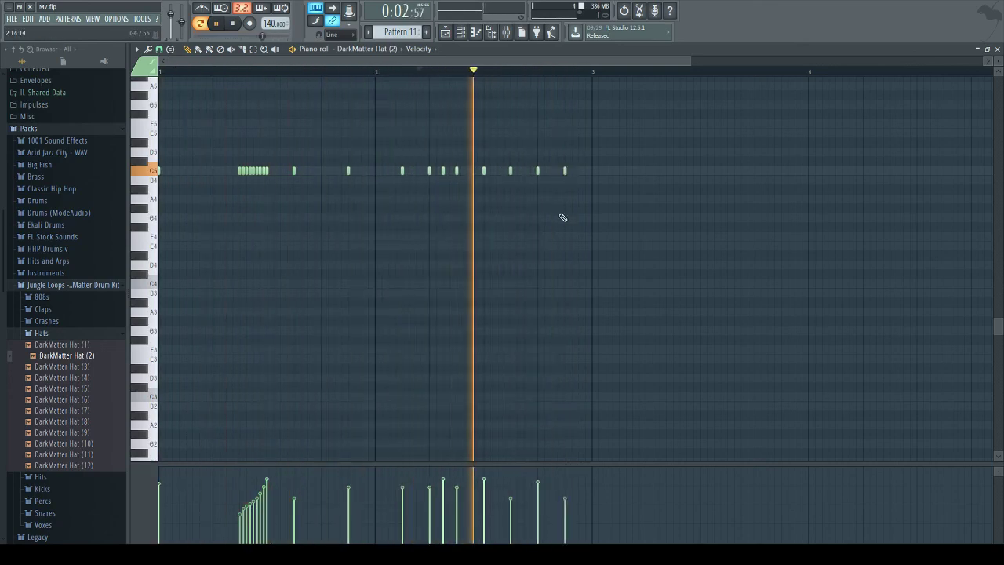
click(233, 23)
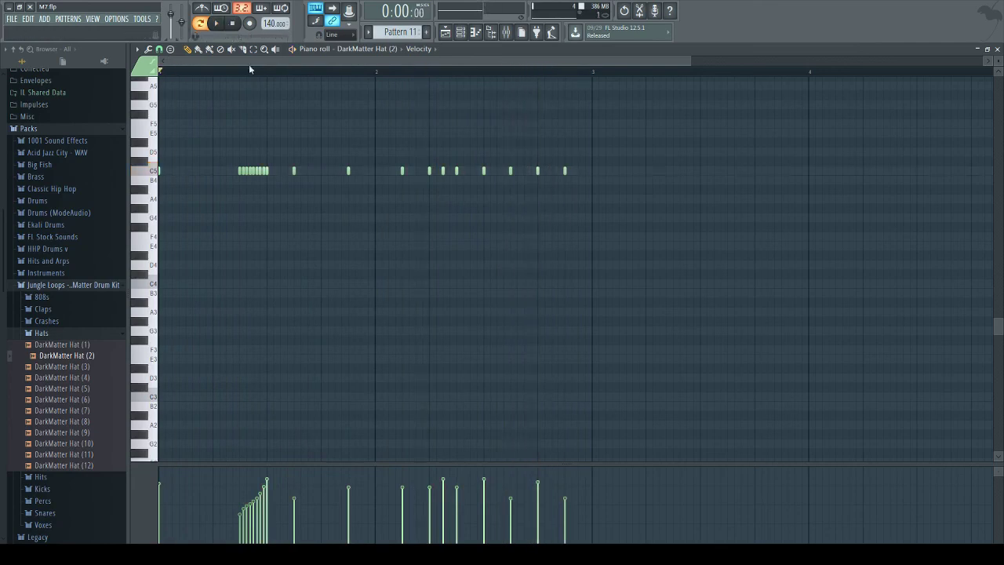
drag(246, 65, 423, 76)
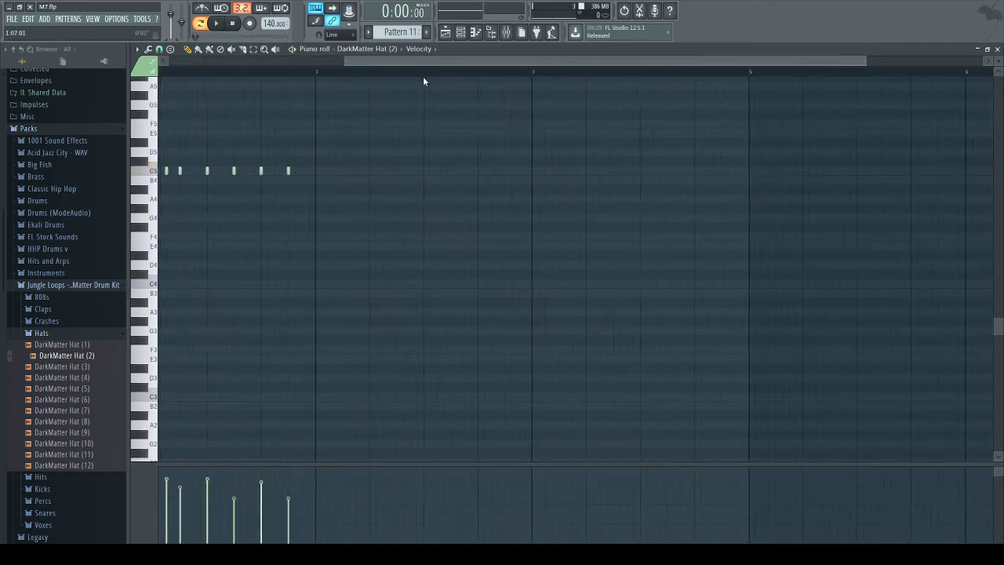
click(215, 24)
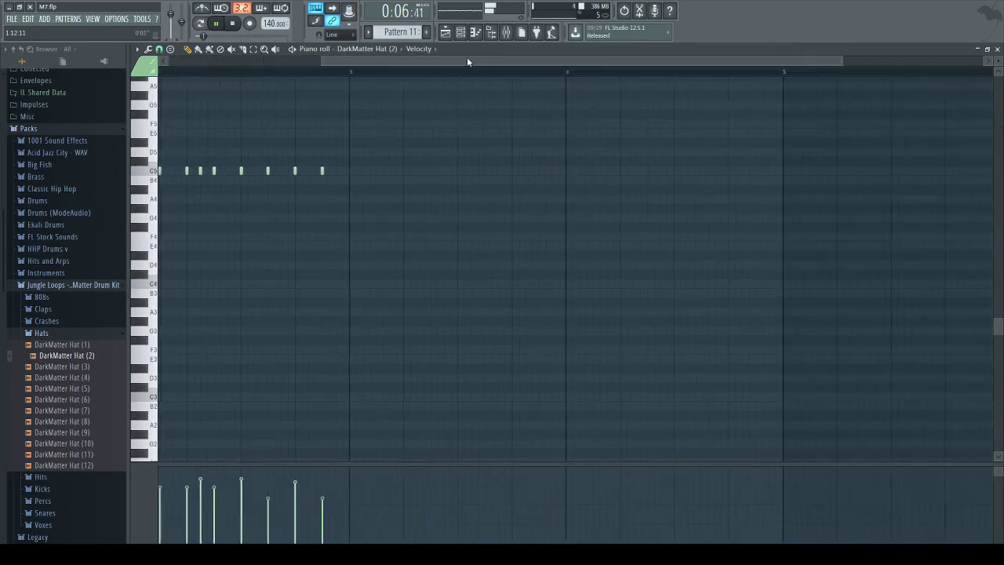
click(239, 25)
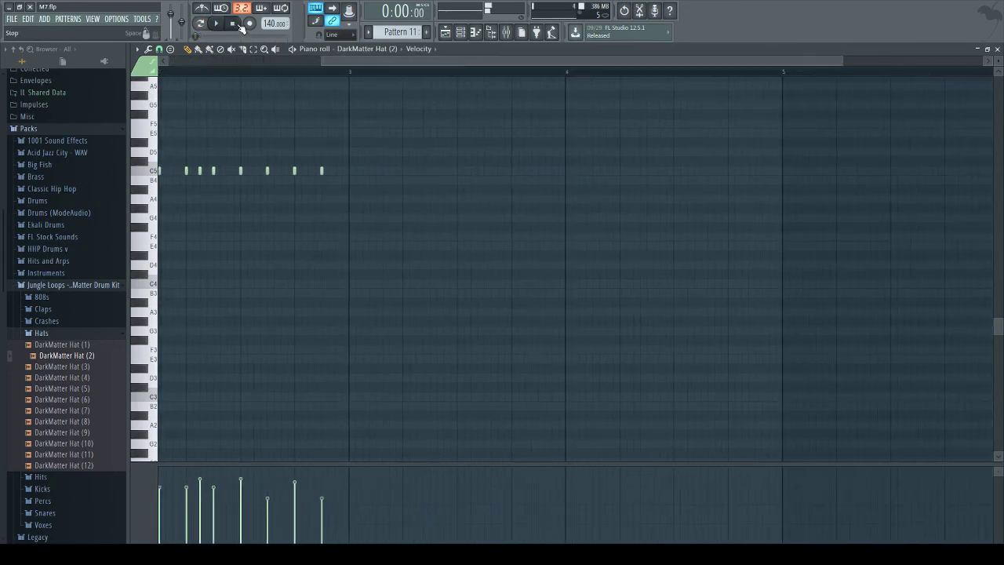
Step: Add C5 hat notes at steps 1, 2 and 3 of bar 3 and set the playback position to bar 3
click(349, 170)
click(366, 170)
click(377, 171)
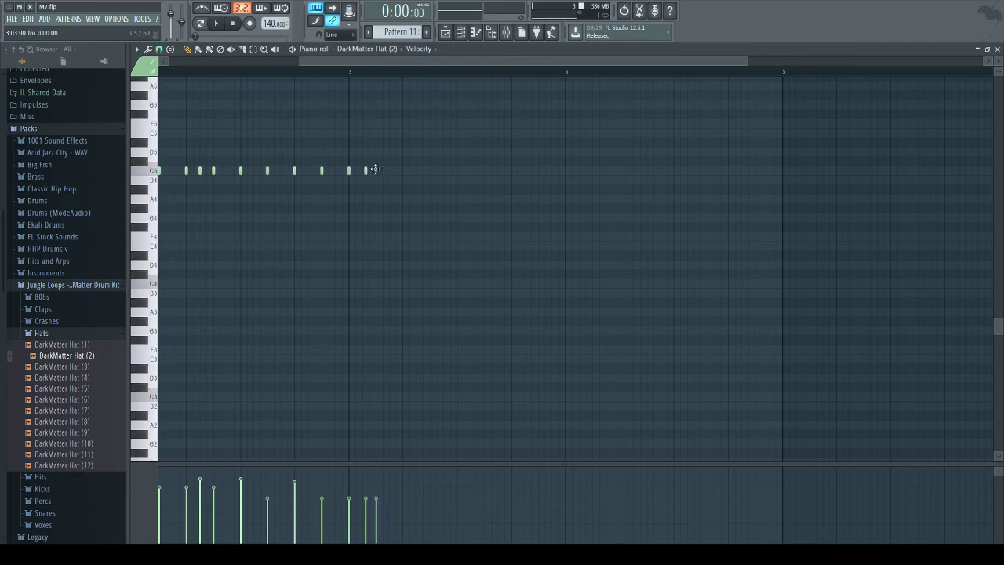
drag(365, 173, 363, 172)
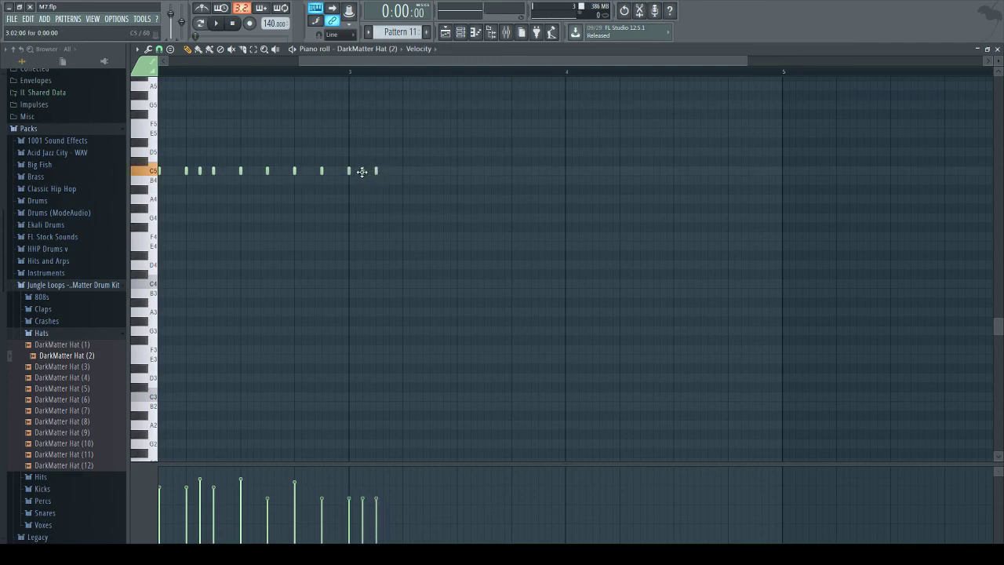
click(214, 26)
click(215, 24)
click(351, 72)
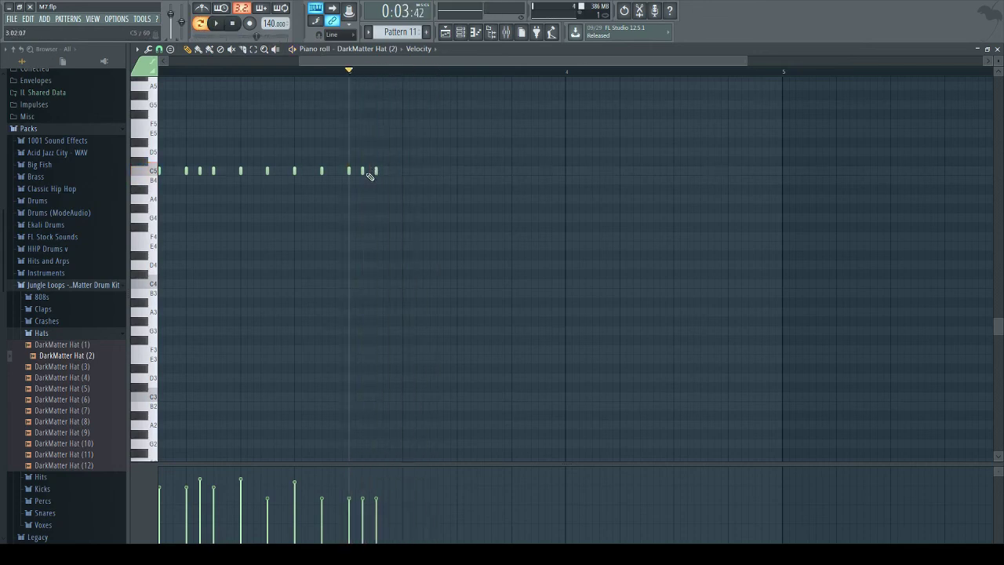
Step: Shift the second and third hat notes of bar 3 slightly later and play from bar 3
drag(363, 172, 378, 173)
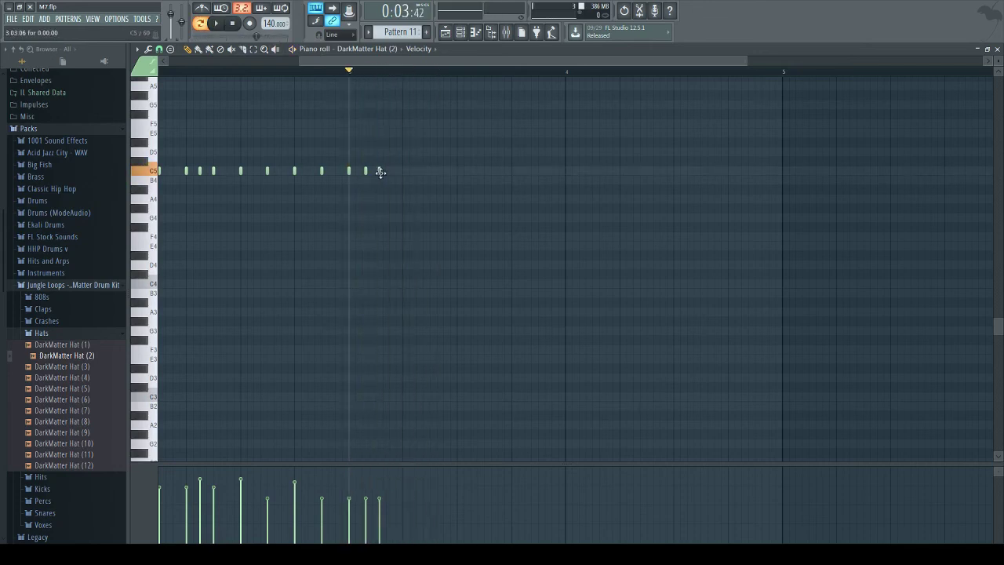
key(space)
key(space)
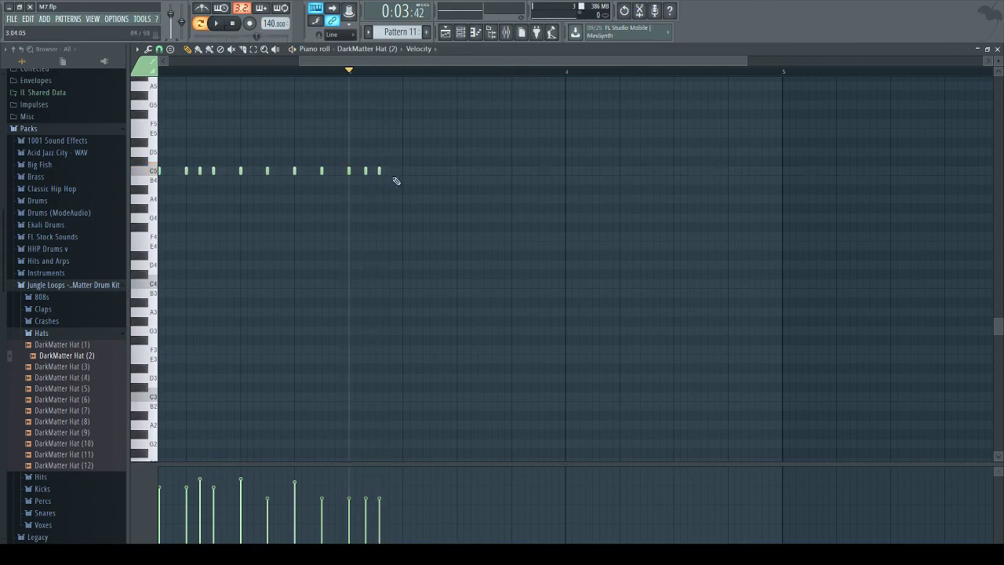
key(space)
key(space)
Step: Add three C5 hat notes from step 5 of bar 3, spaced slightly over a step apart, and nudge the last one earlier
click(437, 172)
click(219, 23)
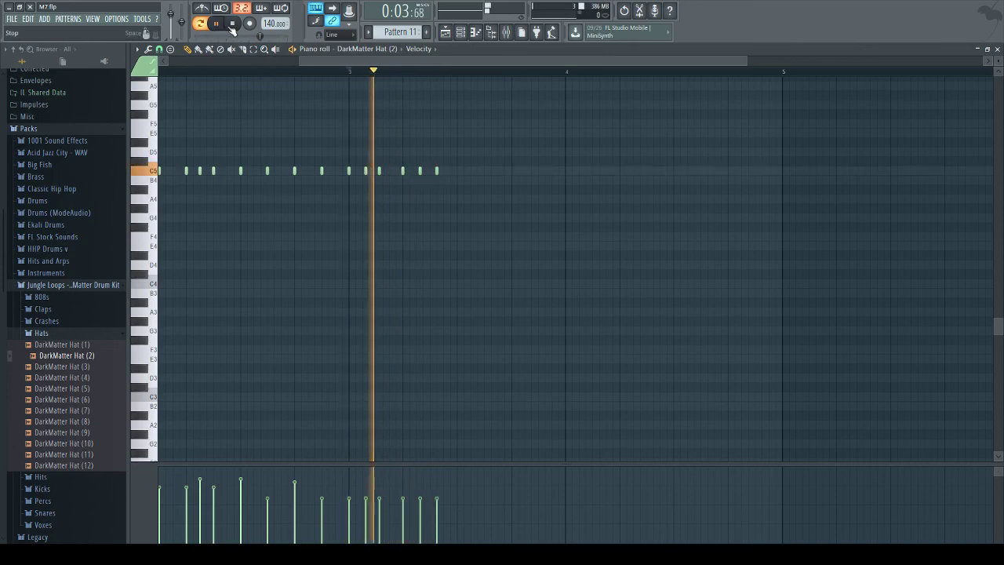
click(233, 24)
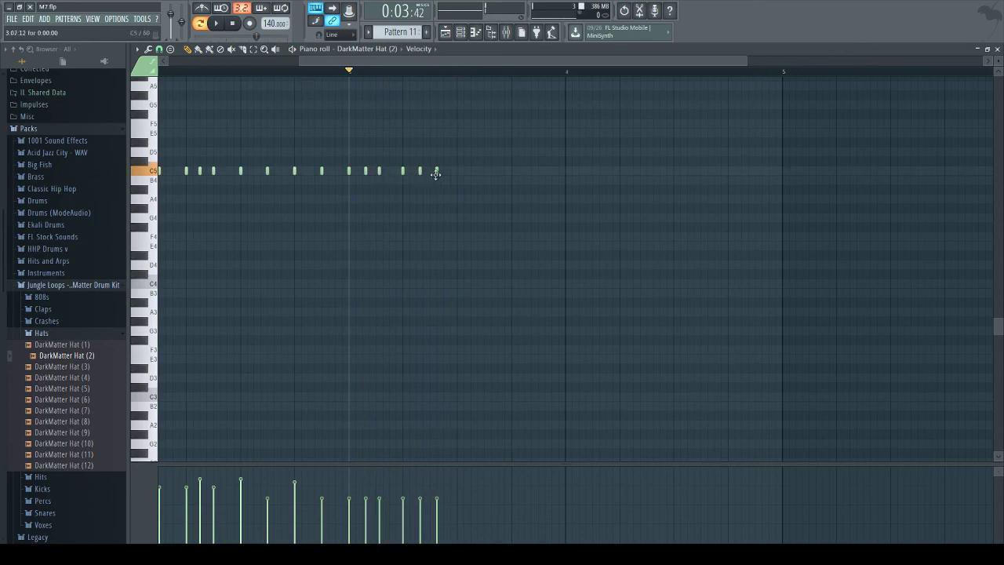
key(space)
key(space)
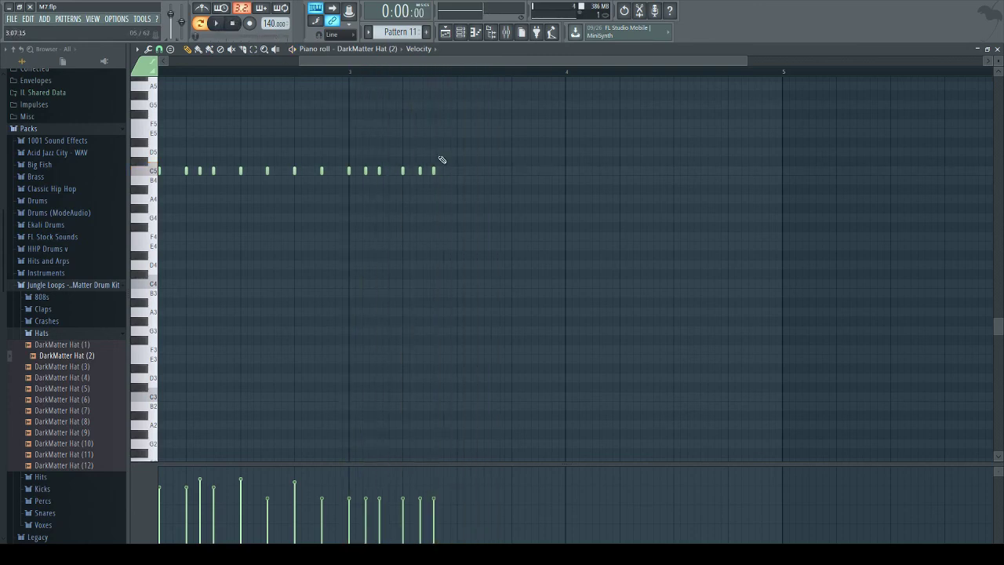
Step: Add C5 hat notes at steps 9 and 11 of bar 3, with a higher velocity on step 9, and play from bar 3
click(458, 171)
click(484, 171)
key(space)
click(343, 71)
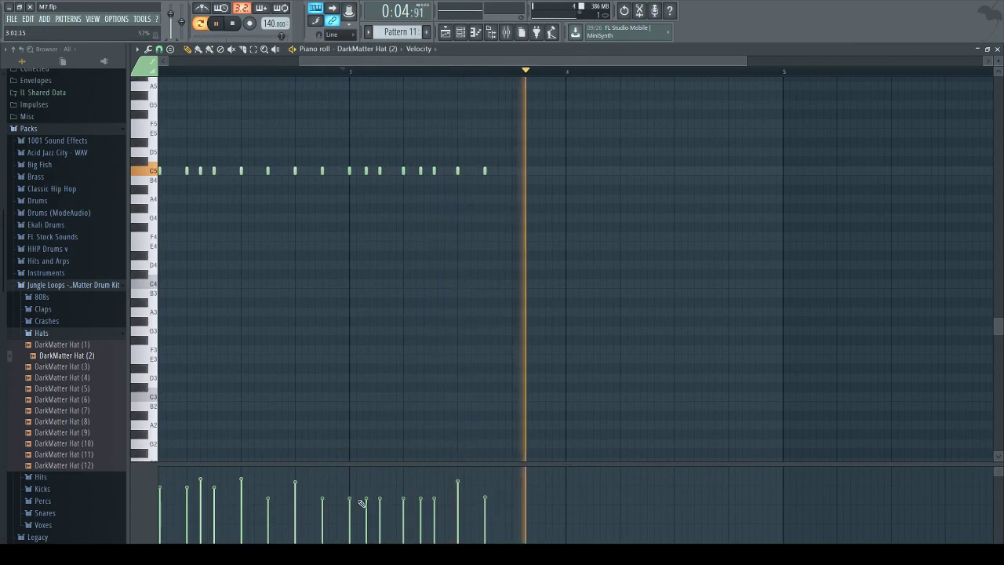
Step: Raise the velocities of the second and third hat notes in bar 3, nudge the third slightly later, and replay
drag(369, 492, 381, 477)
click(346, 72)
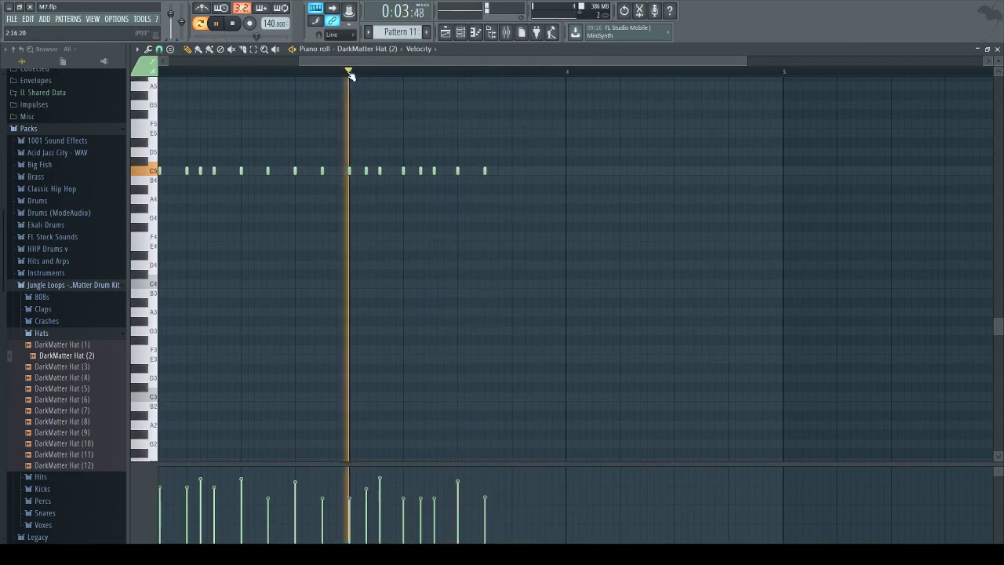
drag(380, 173, 383, 173)
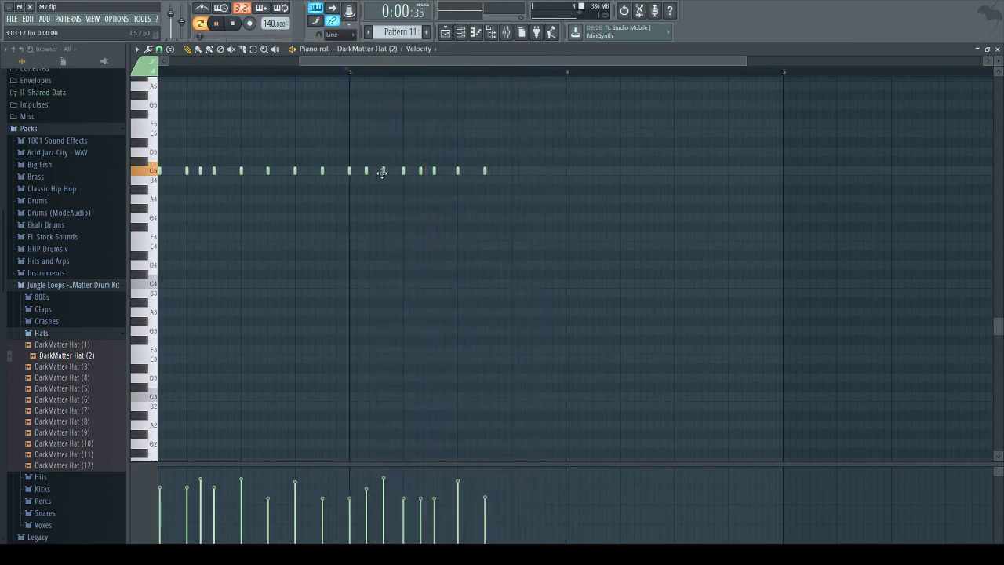
click(352, 73)
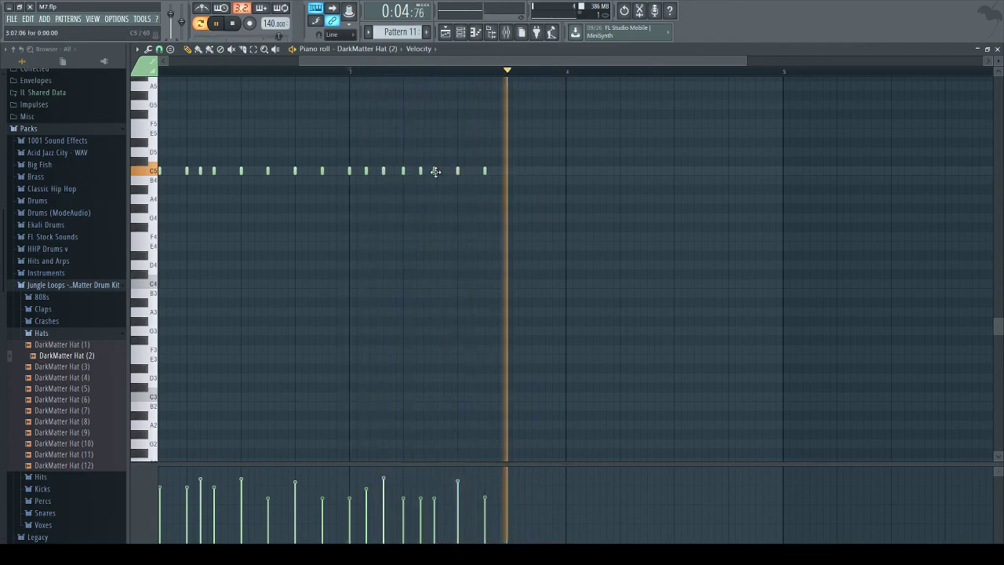
Step: Nudge the last note of bar 3's step 5 group slightly later and raise the velocities of that group's last two notes
drag(435, 170, 438, 171)
click(350, 72)
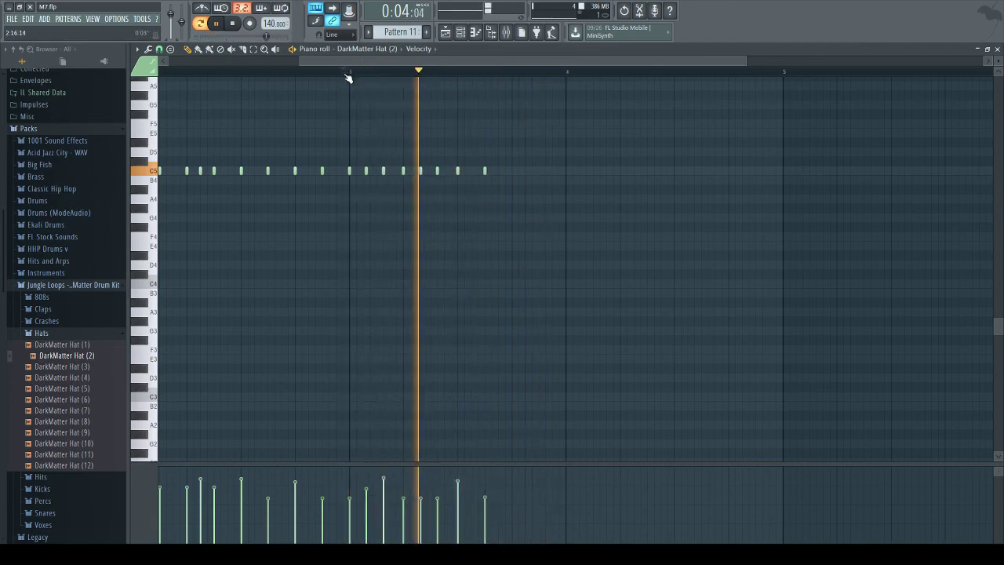
click(349, 76)
click(437, 472)
key(space)
click(350, 74)
click(349, 76)
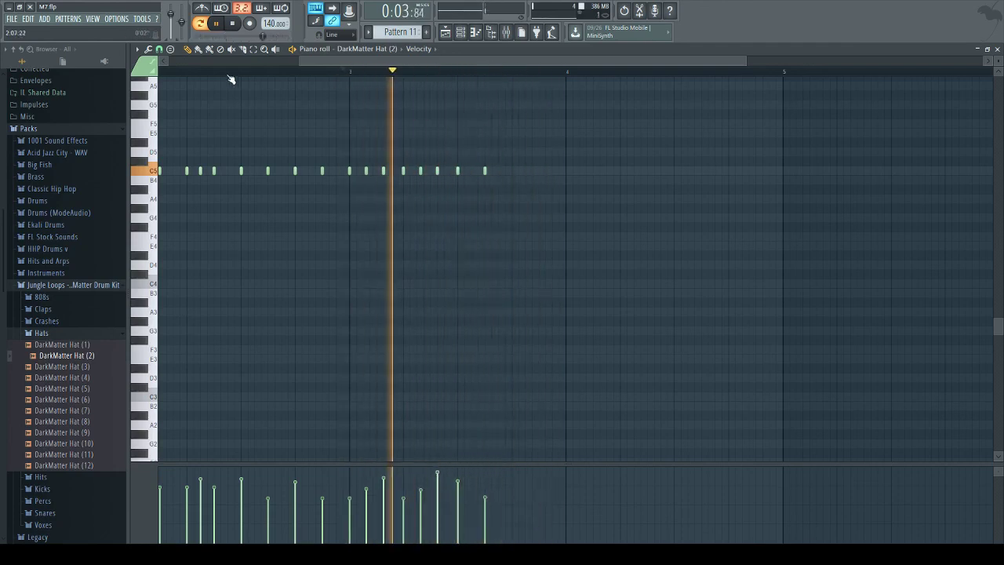
key(space)
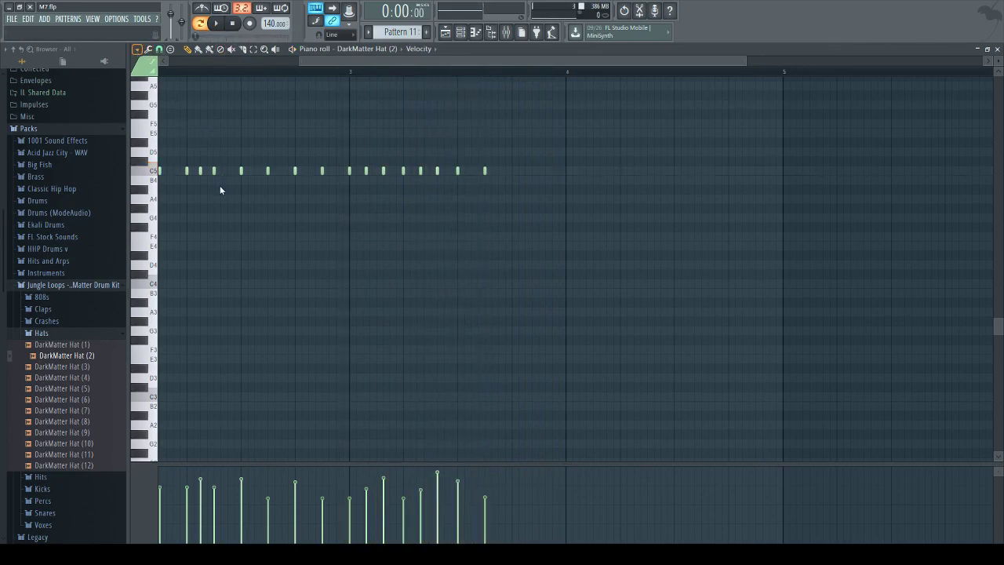
Step: Replace the second and third hat notes of bar 3 with C5 notes evenly spaced between steps 1 and 5, and play
right_click(366, 171)
drag(353, 171, 366, 174)
right_click(384, 171)
click(384, 174)
click(350, 72)
key(space)
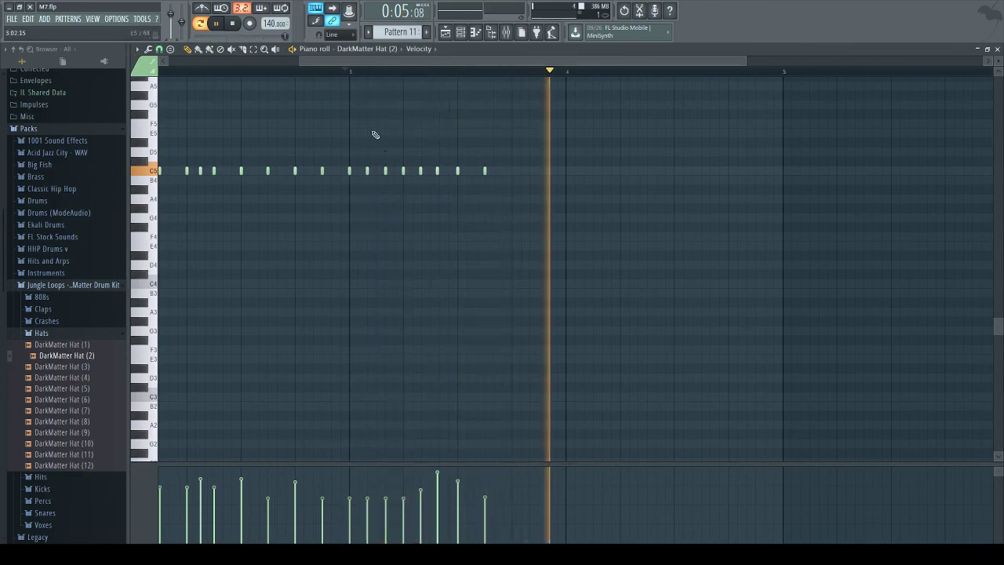
Step: Lower the velocity of the hat note just before step 8 of bar 3 and replay the bar
click(348, 72)
key(space)
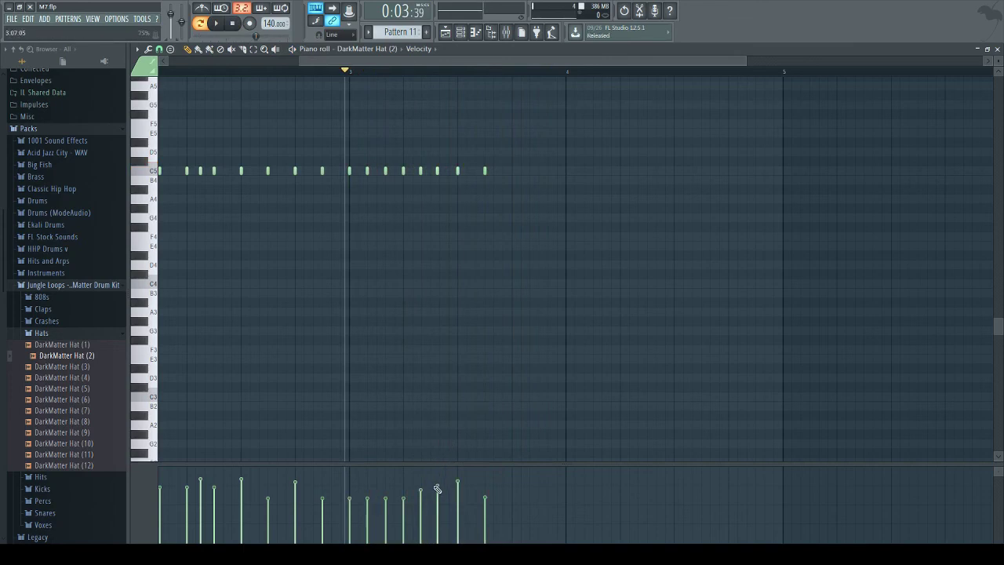
click(216, 24)
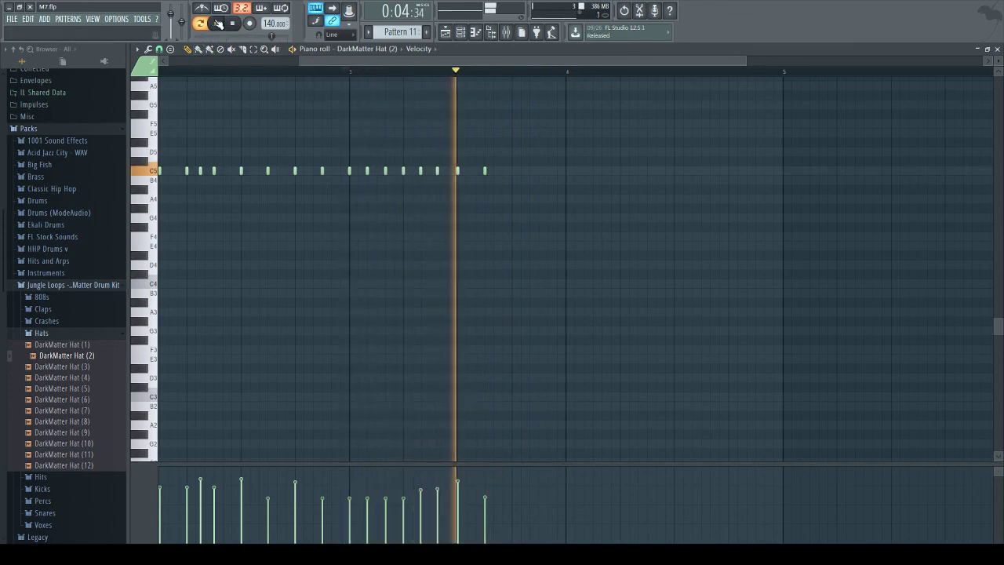
click(235, 24)
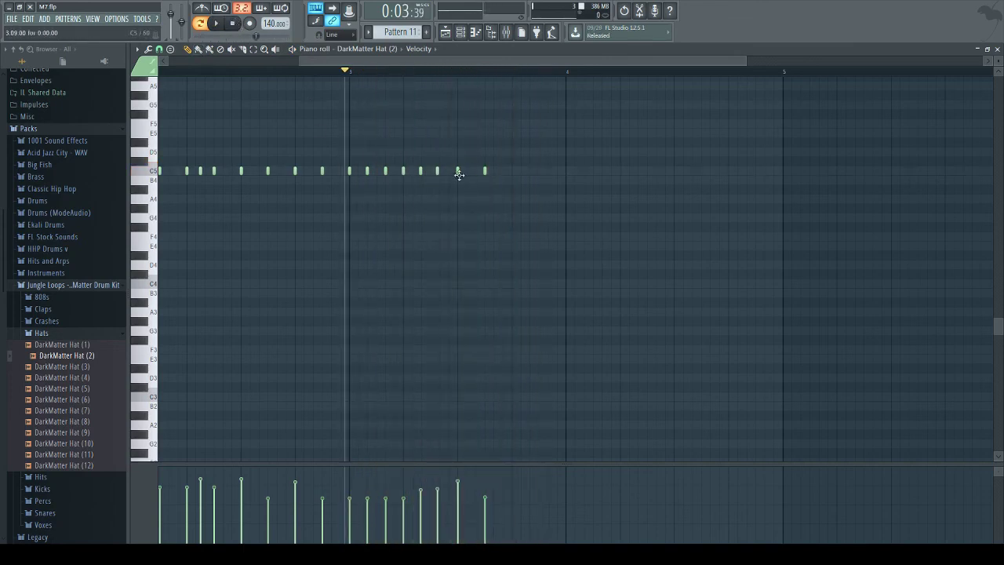
Step: Try a C5 hat note at step 13 of bar 3 in playback and remove it
click(513, 171)
click(217, 28)
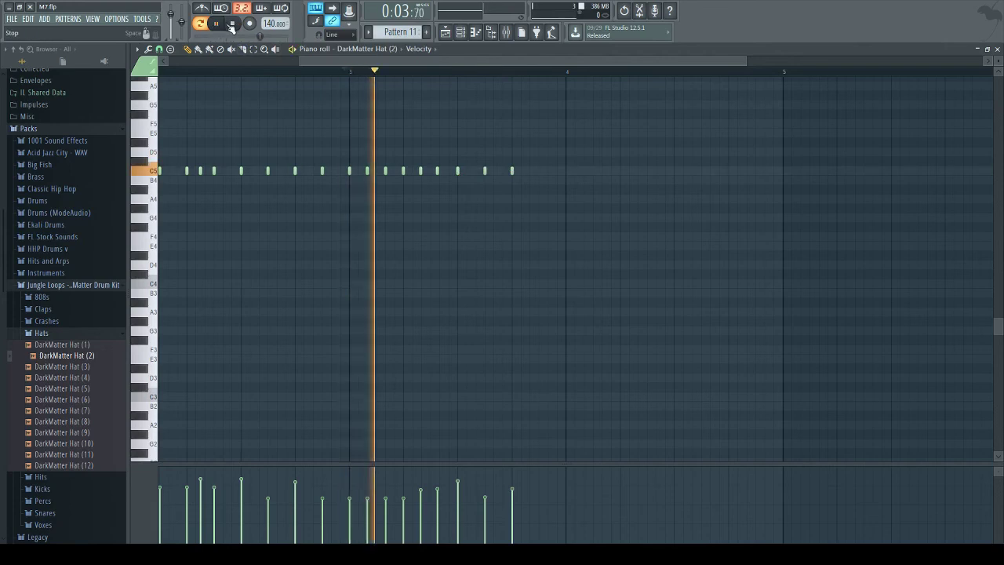
key(space)
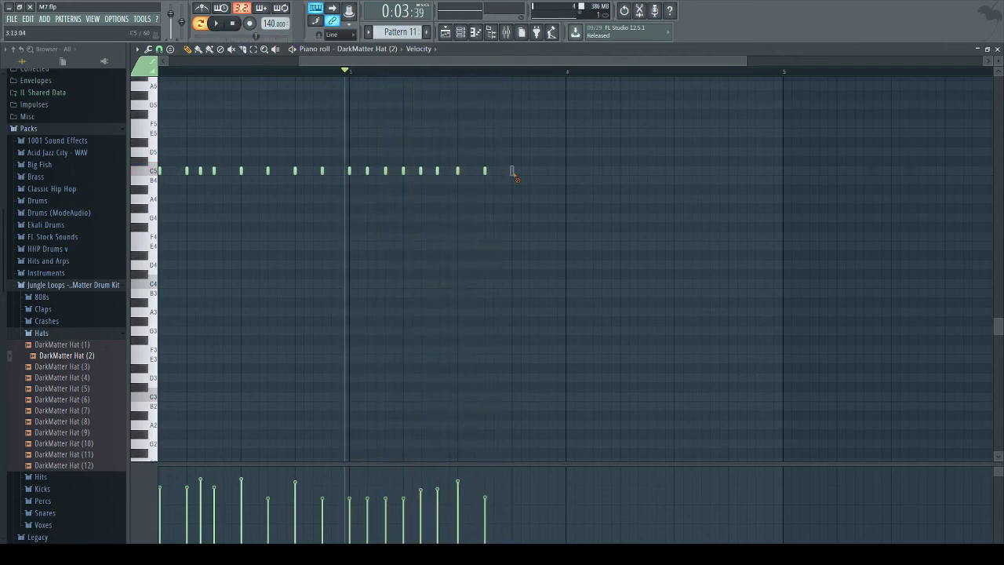
Step: Add a C5 hat note at the start of bar 4 and play from just before it
click(566, 172)
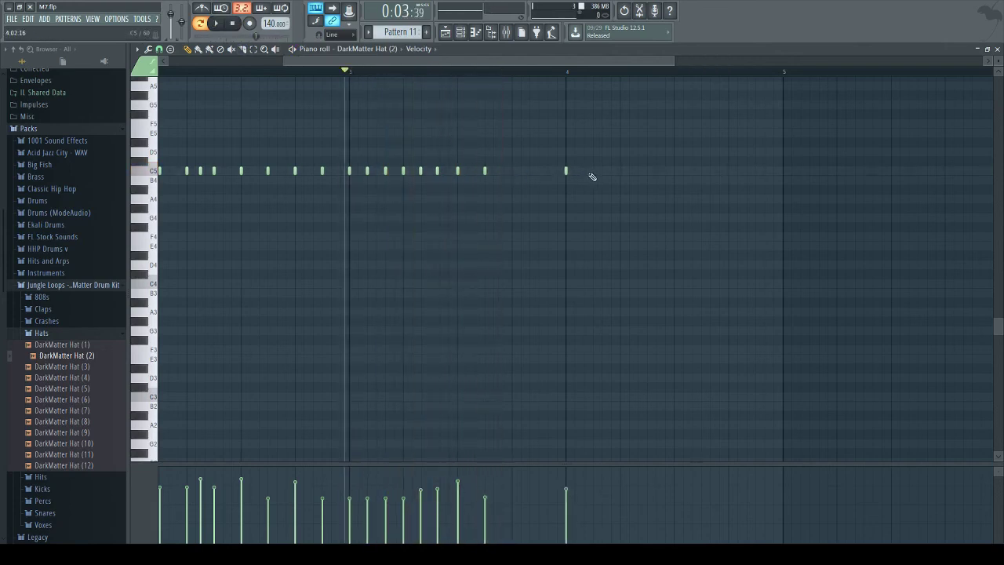
click(559, 71)
click(217, 23)
click(232, 23)
Step: Paint four closely spaced C5 notes after bar 4's first hat with rising velocities, plus a single lower-velocity note at step 3
click(199, 48)
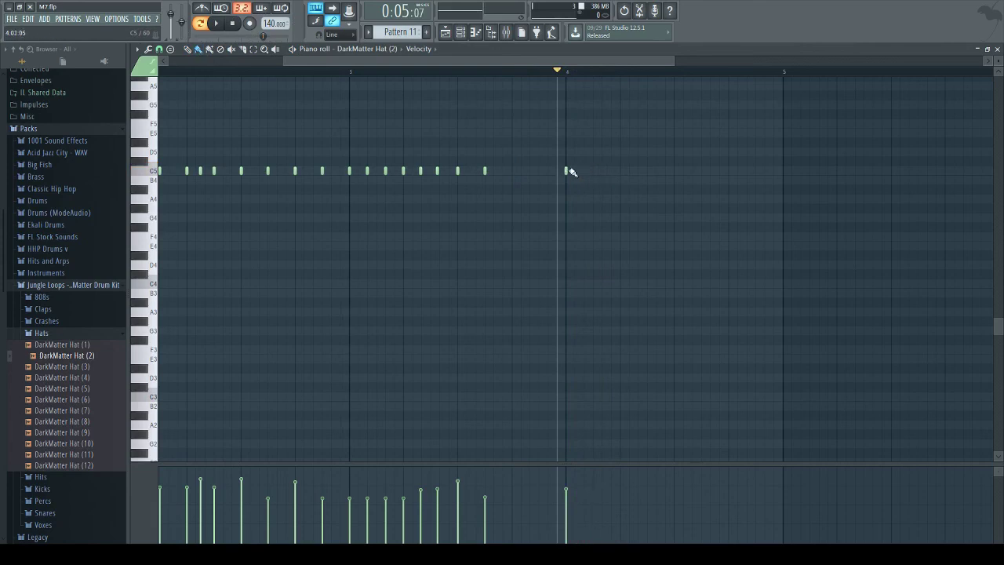
drag(571, 172, 587, 169)
click(566, 75)
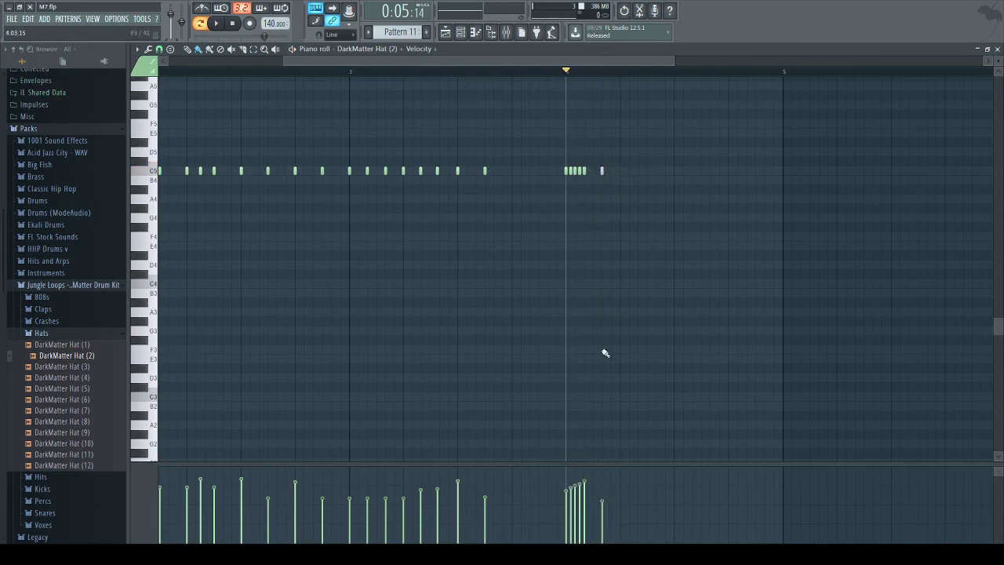
click(603, 171)
drag(603, 171, 594, 172)
Step: Paint a four-note C5 hat roll just after step 5 of bar 4, add a note at step 7, and ramp their velocities upward
click(563, 171)
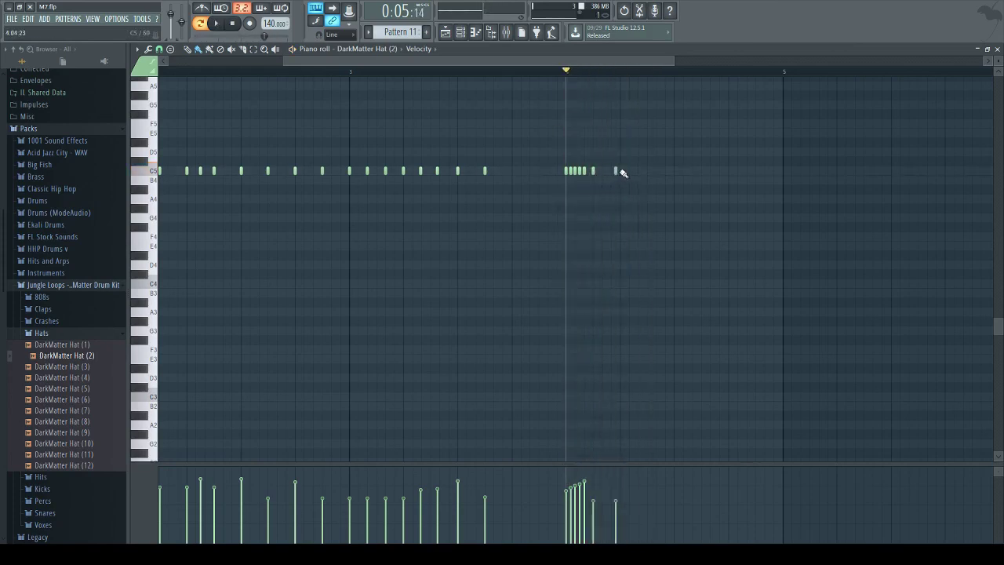
drag(624, 173, 639, 171)
right_click(619, 172)
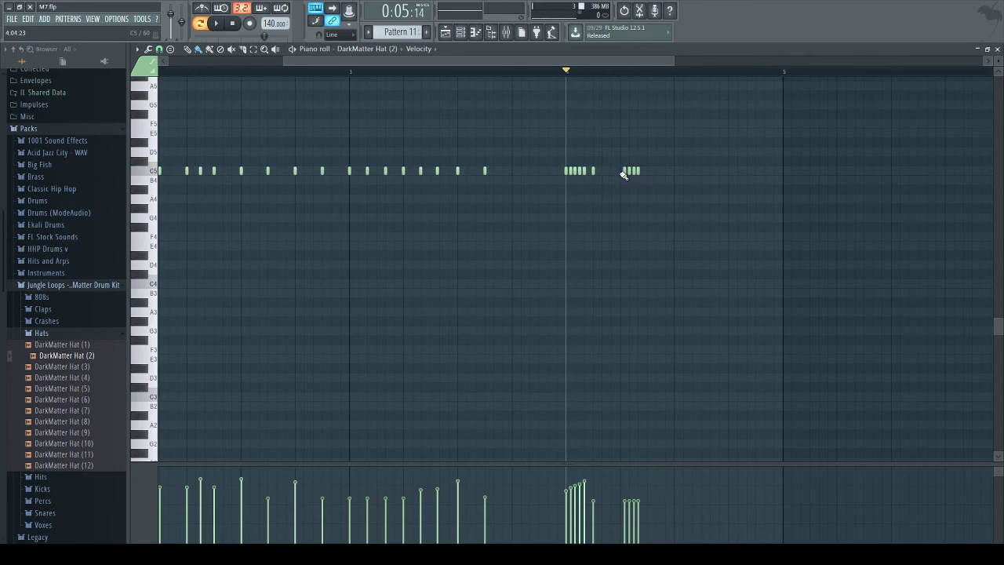
click(647, 171)
key(space)
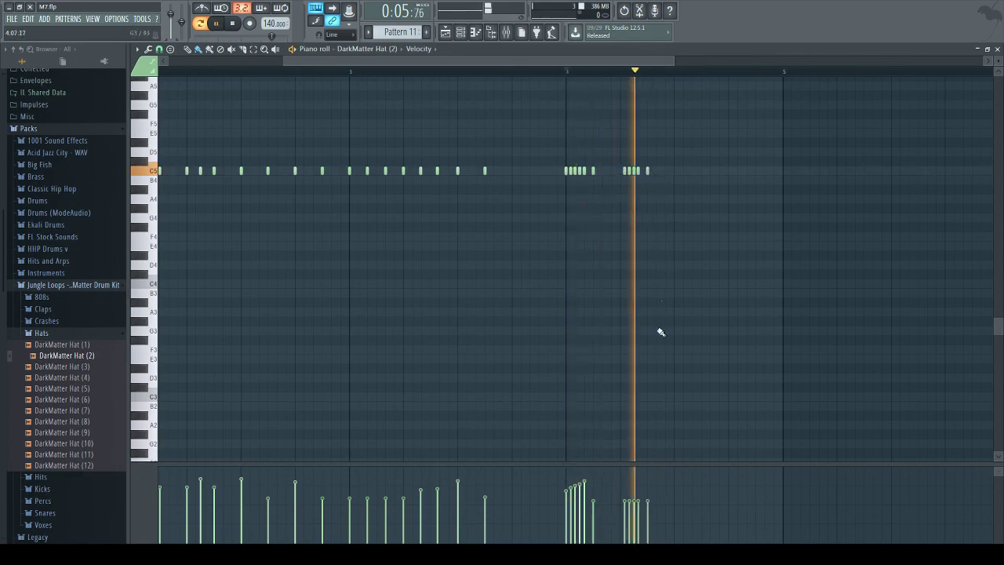
drag(629, 499, 646, 485)
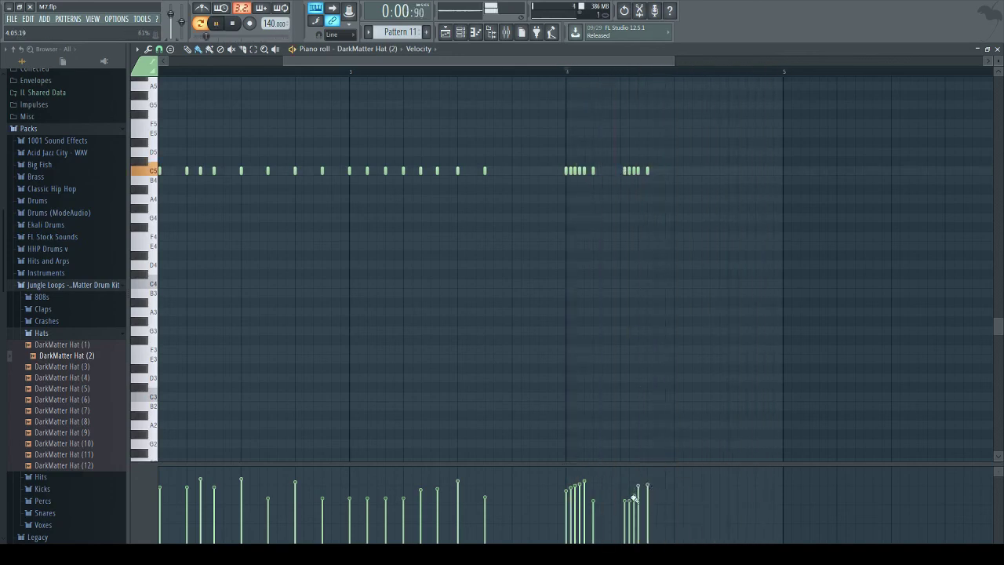
key(space)
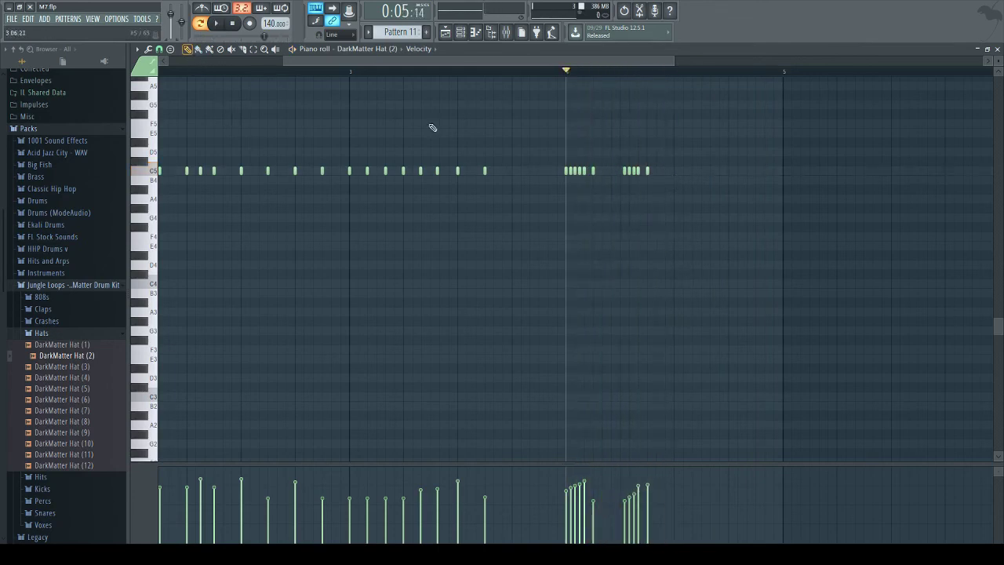
Step: Add C5 hat notes at steps 9, 11, 13 and 15 of bar 4 and play the result
click(672, 171)
click(701, 171)
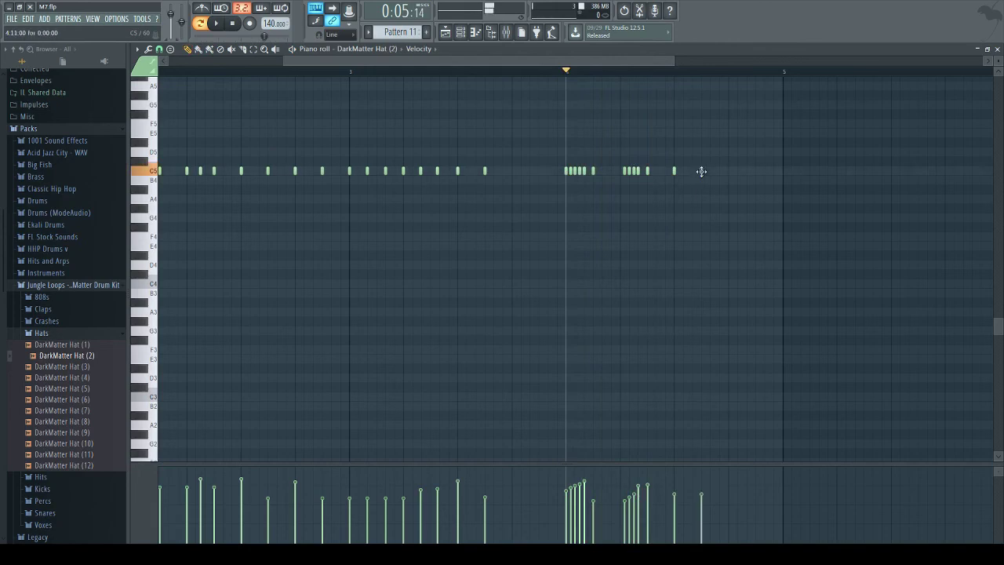
click(729, 171)
click(756, 171)
key(space)
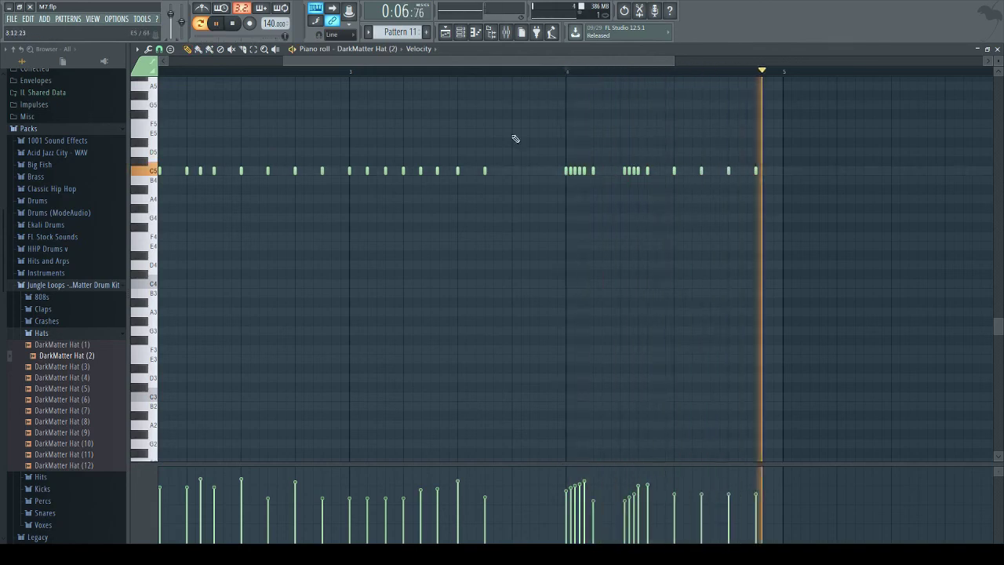
Step: Stop playback and delete all the empty Pattern 8 and Pattern 5 clips from playlist tracks 8 and 5
click(445, 32)
click(233, 25)
scroll(303, 314, down, 1)
scroll(287, 343, up, 1)
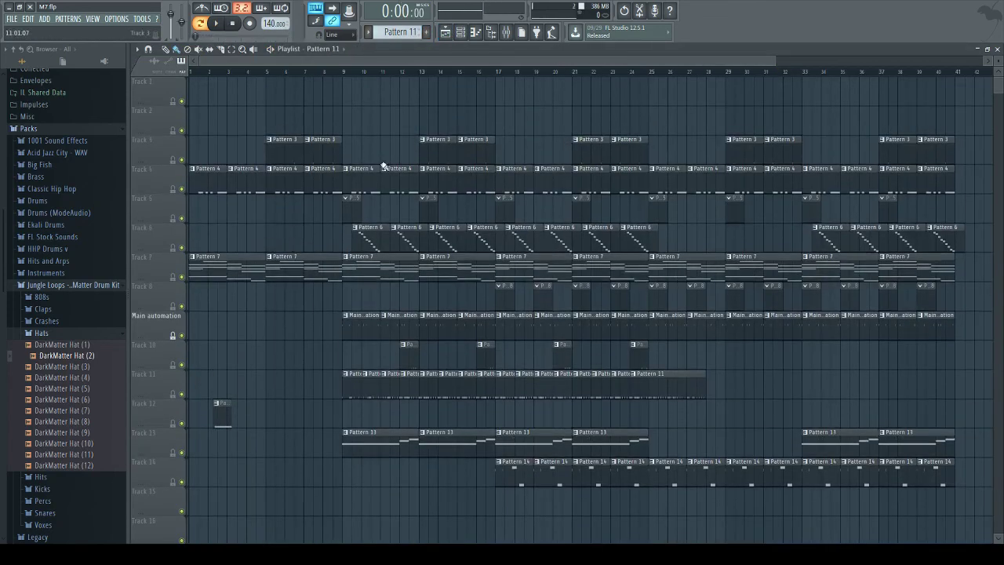
scroll(388, 357, down, 1)
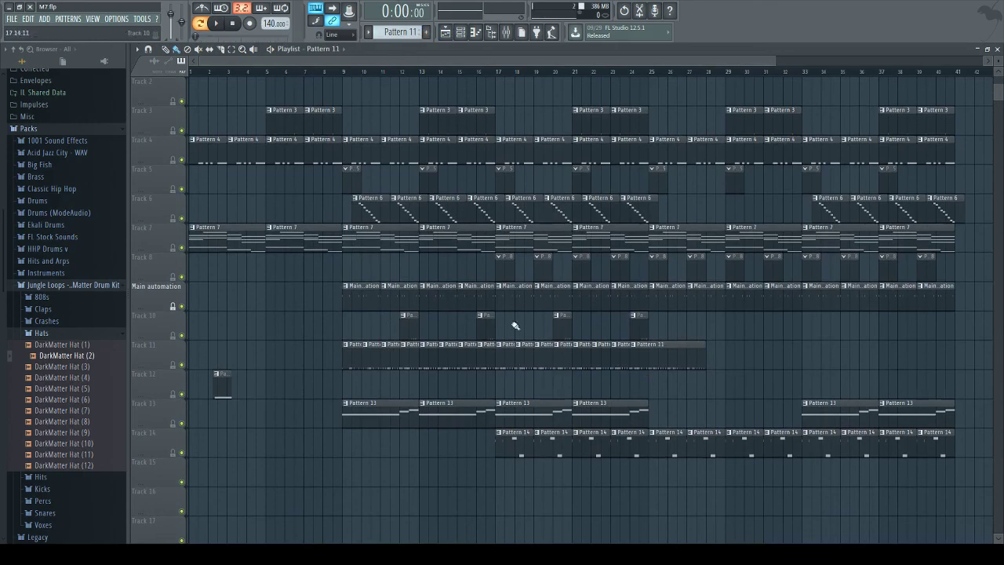
drag(498, 267, 930, 267)
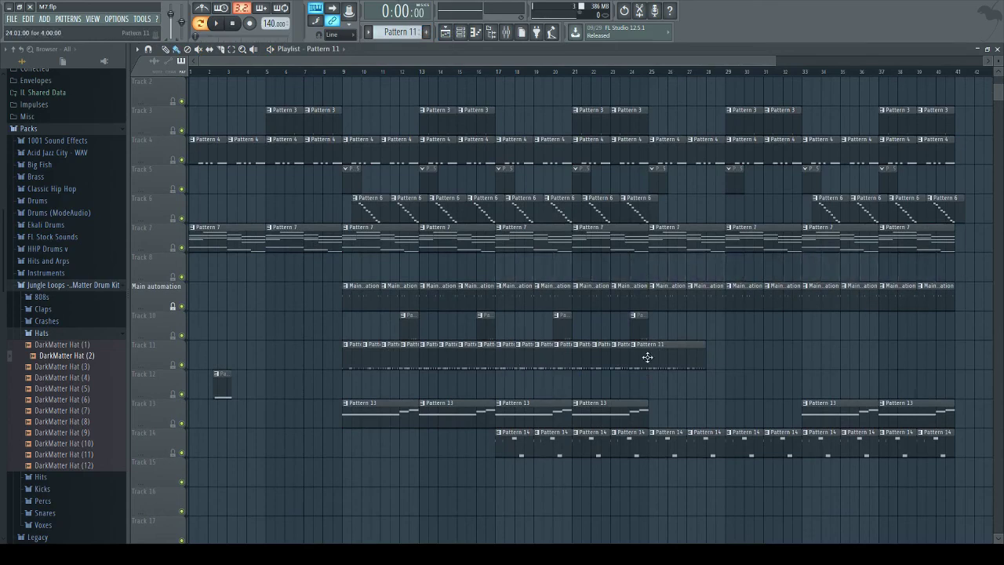
drag(348, 185, 890, 179)
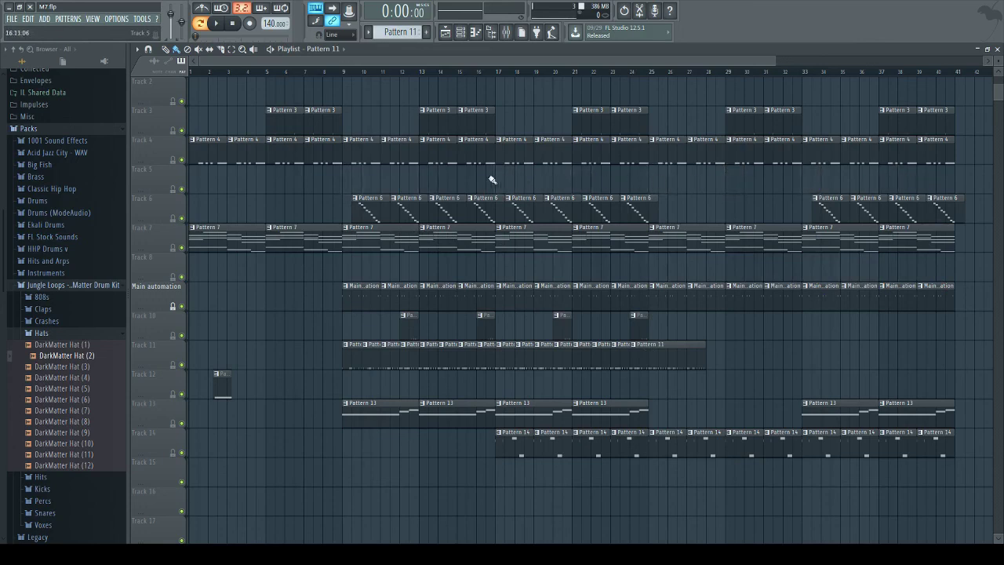
Step: Audition Pattern 3 and clear the mixer track assignments of the Wrm1 and Wrm4 channels
click(290, 110)
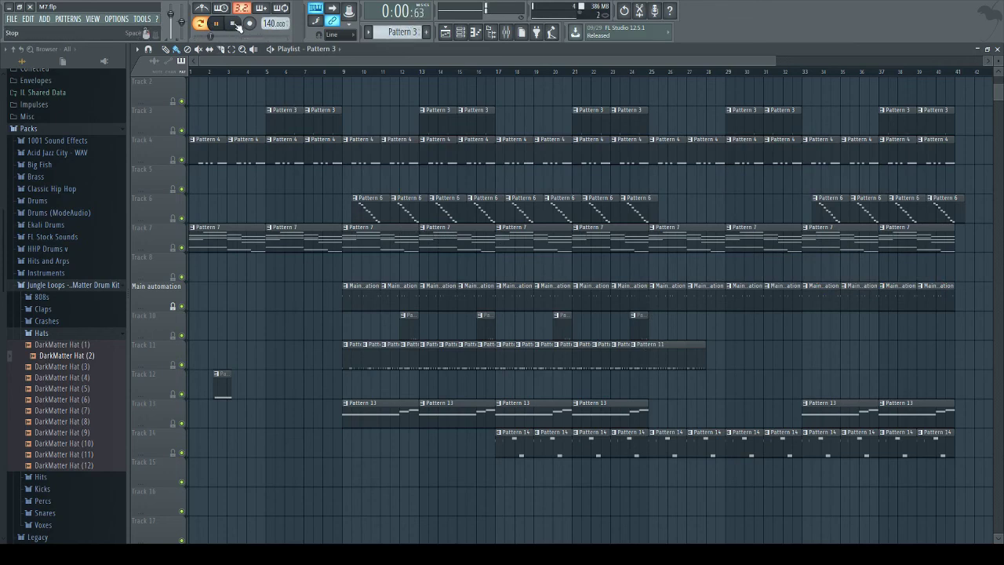
click(506, 32)
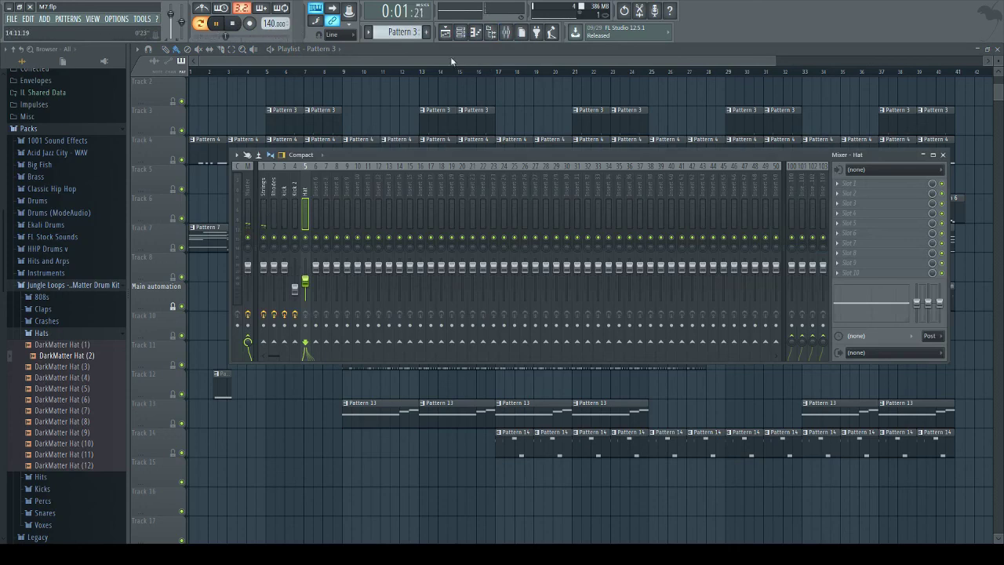
click(461, 32)
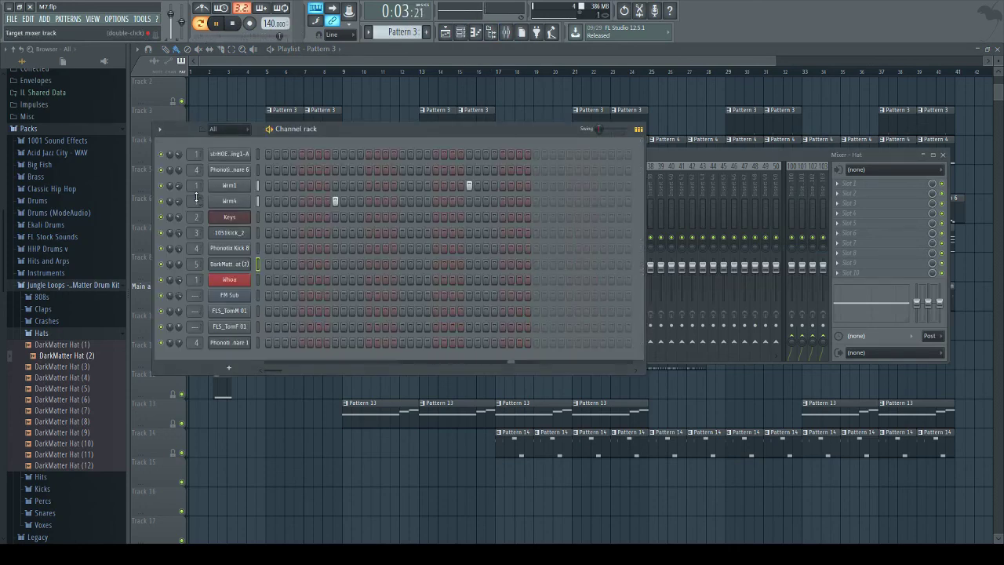
drag(197, 201, 197, 207)
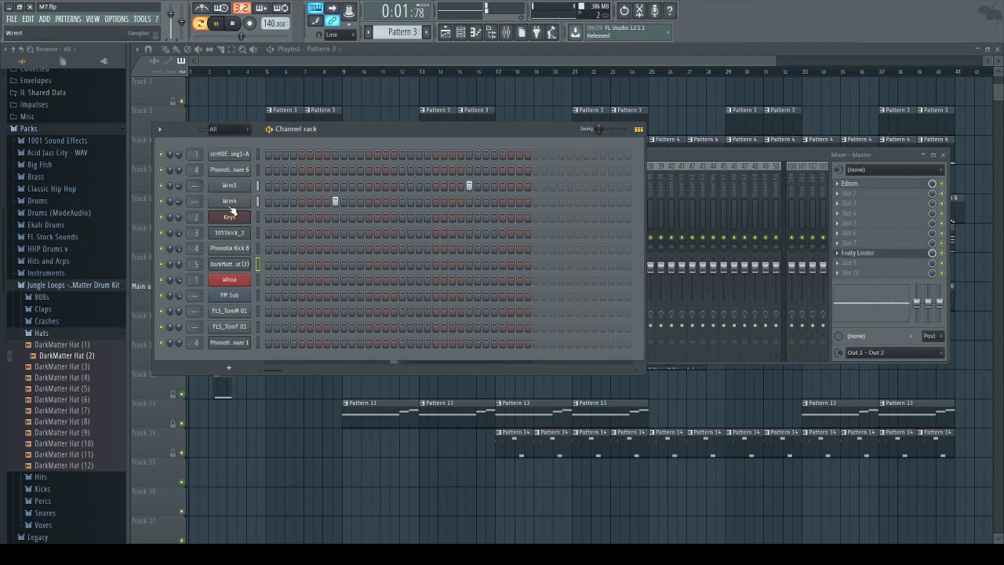
key(space)
key(F12)
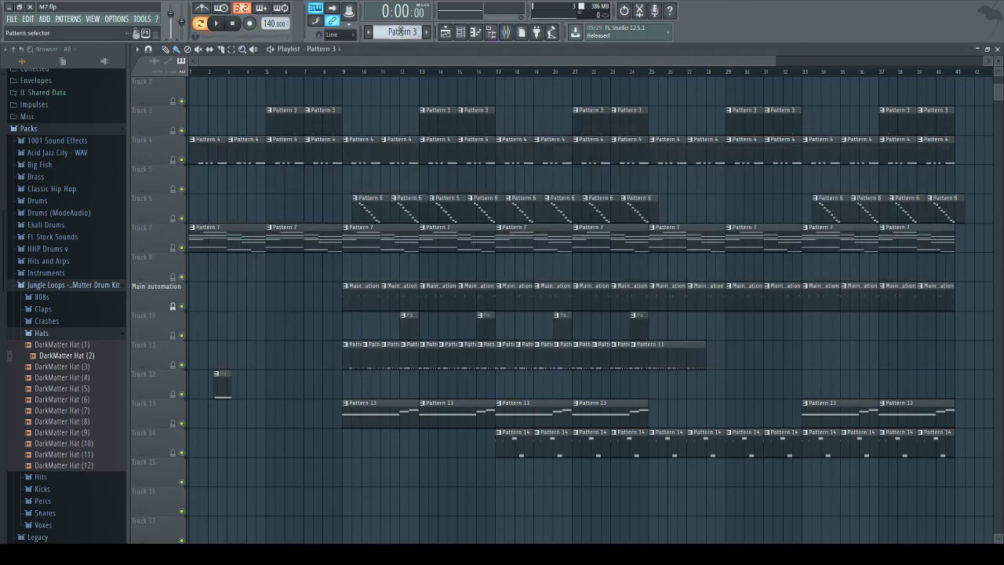
Step: Audition the Main automation pattern and inspect the 1051kick_2 channel and its mixer track
scroll(400, 32, down, 2)
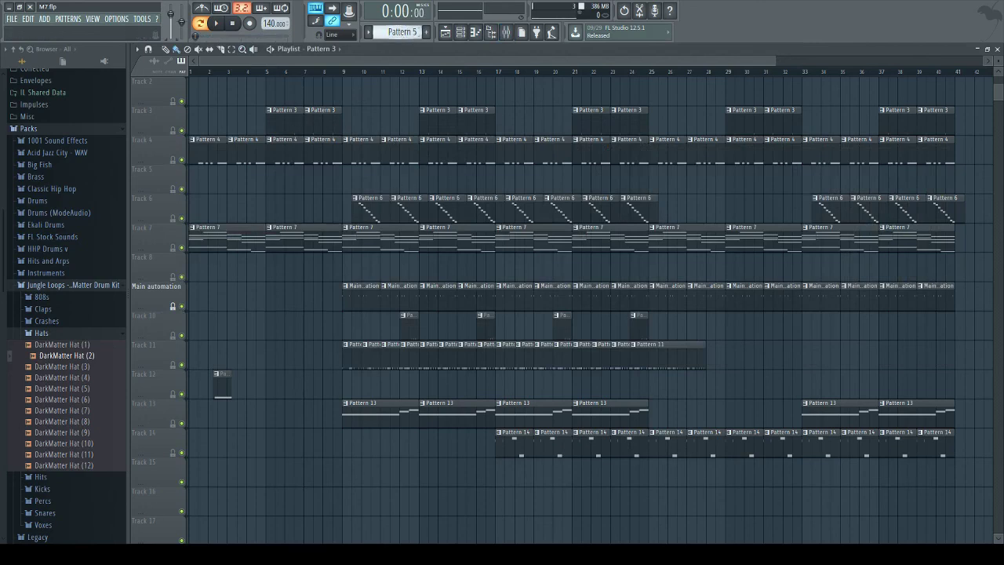
scroll(400, 31, down, 4)
click(220, 24)
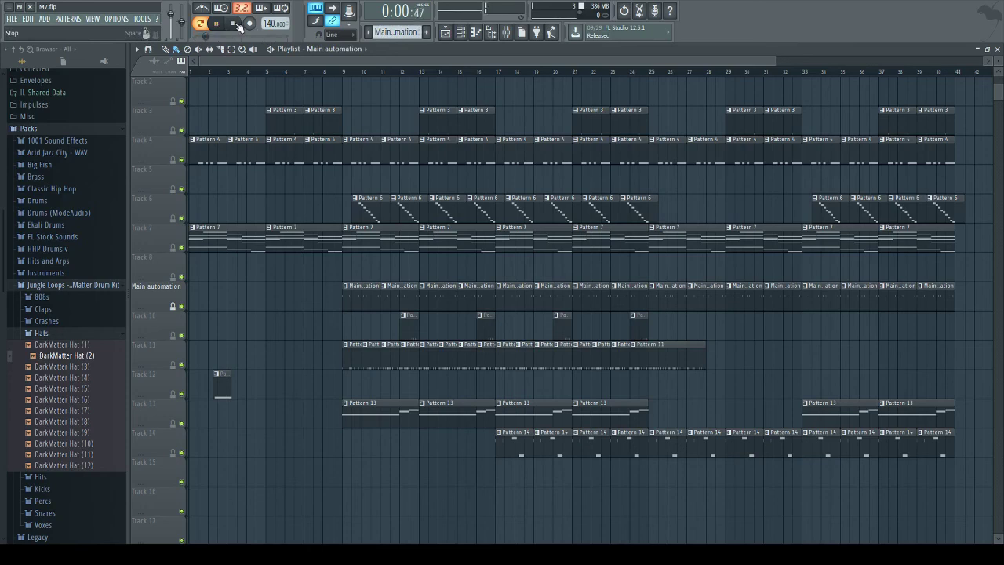
click(233, 24)
click(469, 32)
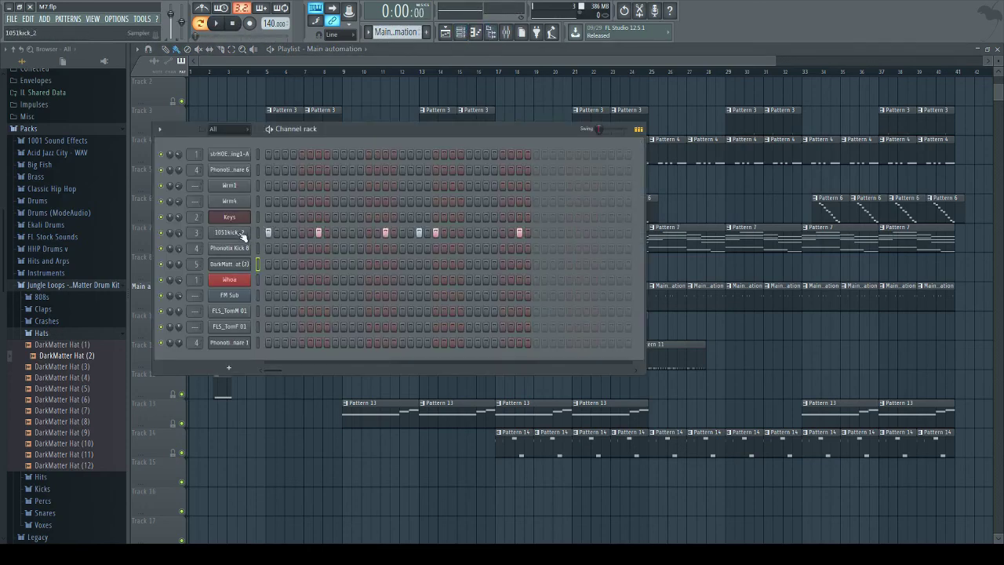
click(230, 233)
click(506, 31)
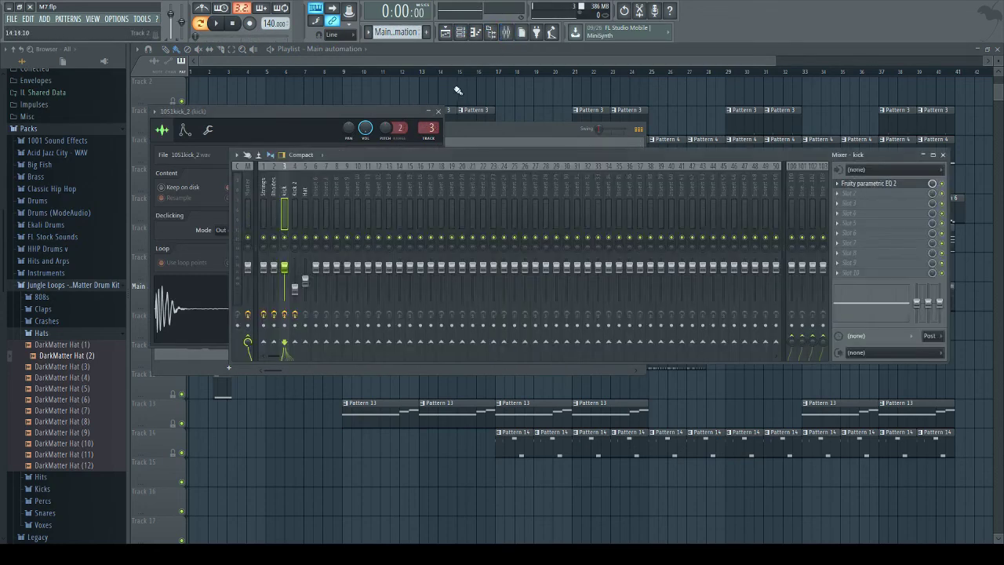
key(F12)
Step: Play Pattern 11 and inspect the sampler settings of the DarkMatter Hat (2) and Phonotix Kick 8 channels
key(space)
scroll(409, 29, down, 1)
scroll(410, 32, down, 1)
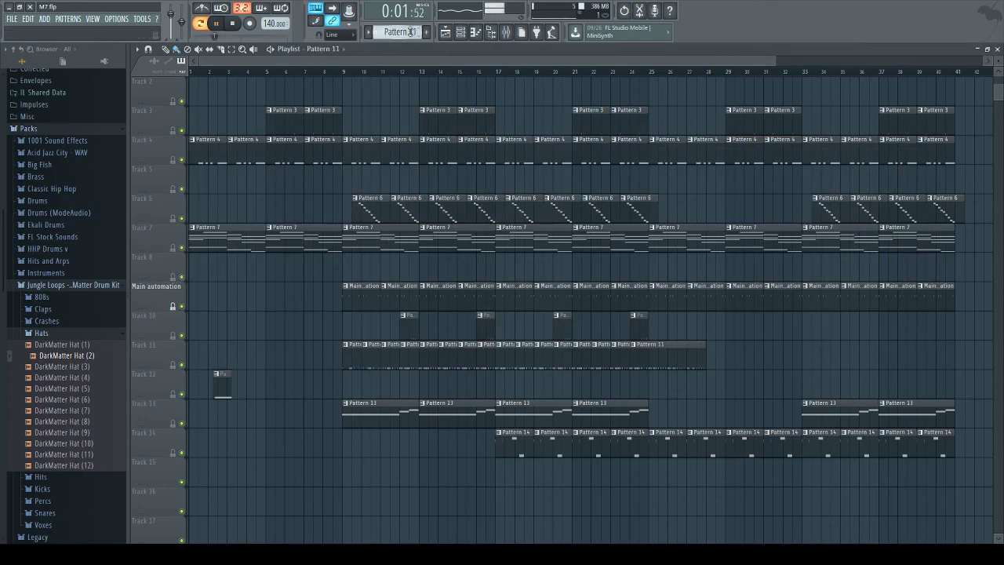
click(460, 31)
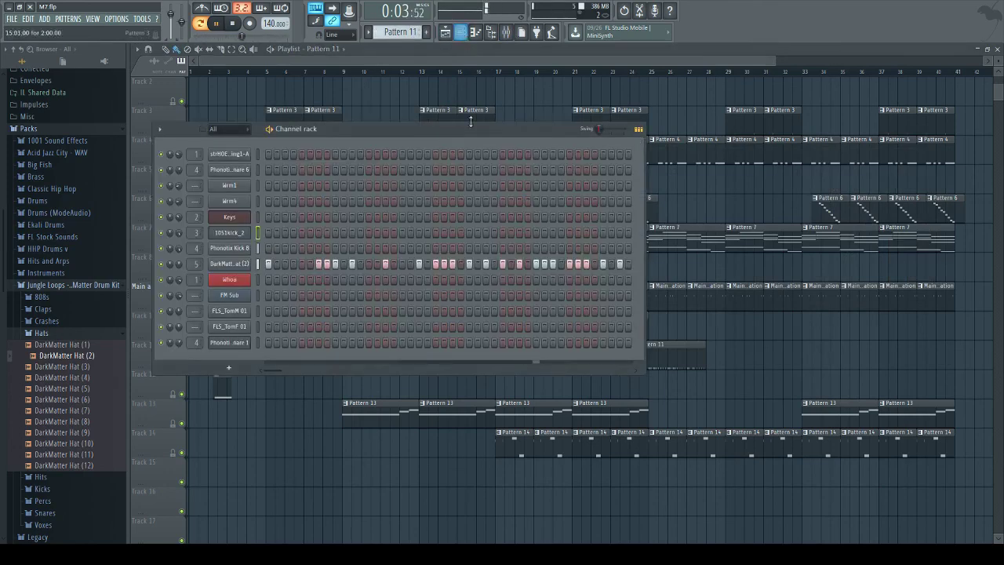
click(230, 263)
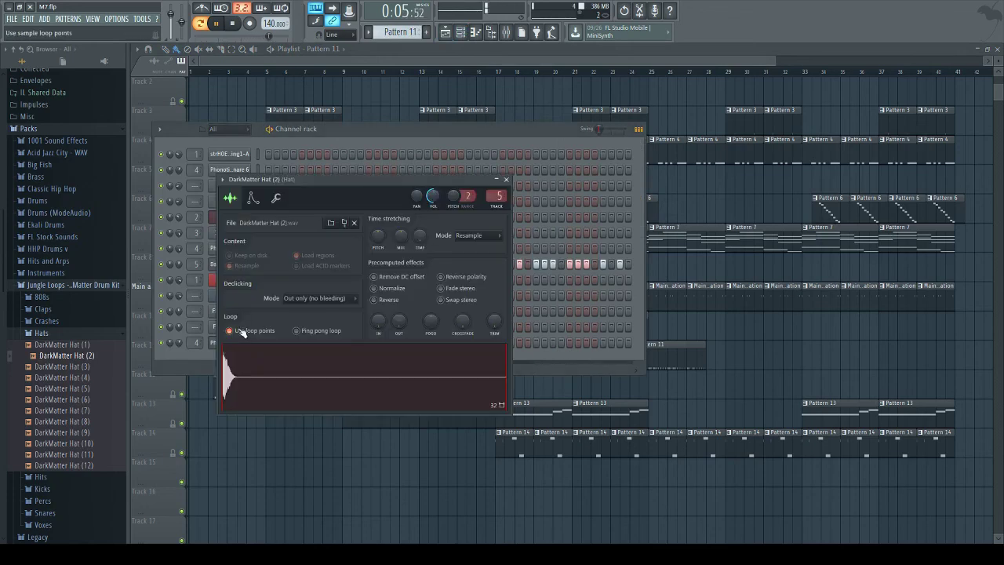
click(259, 146)
click(239, 256)
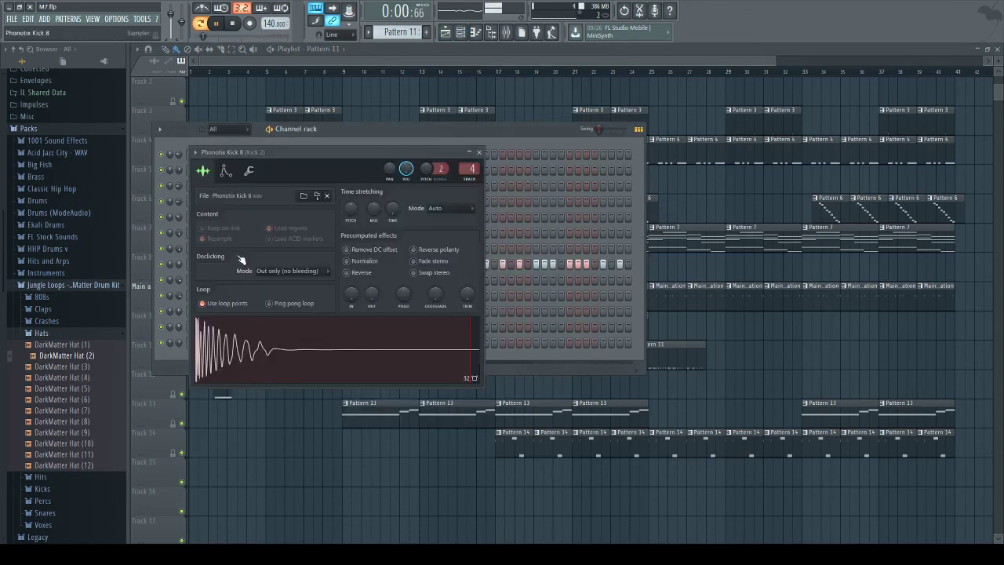
click(363, 135)
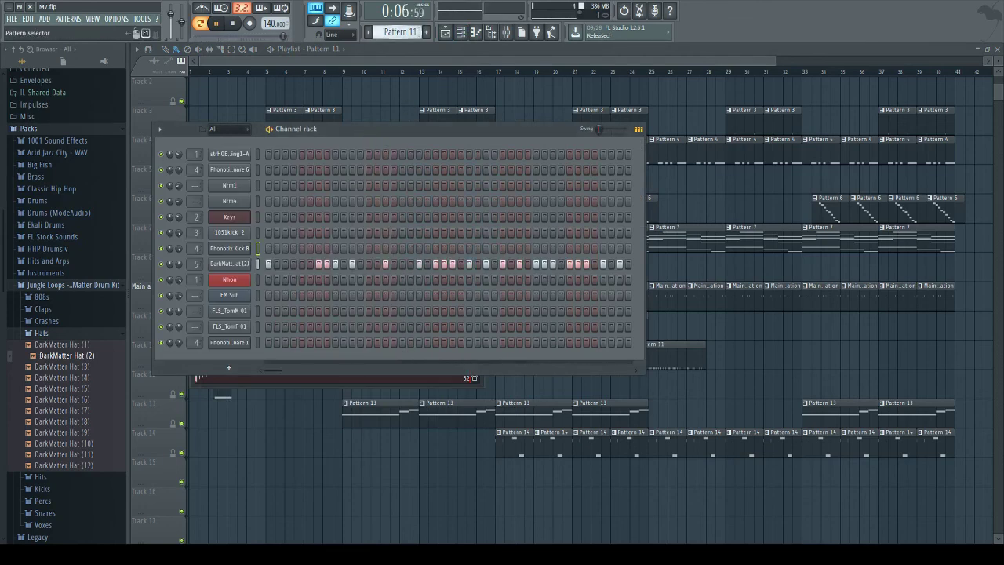
Step: Audition Pattern 12 and delete its Whoa channel
scroll(387, 31, down, 1)
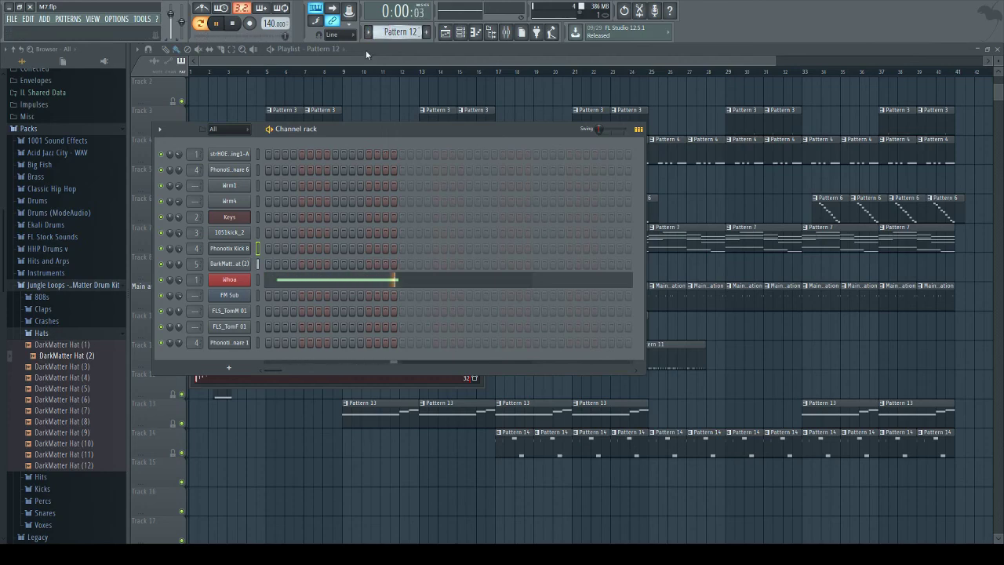
click(257, 280)
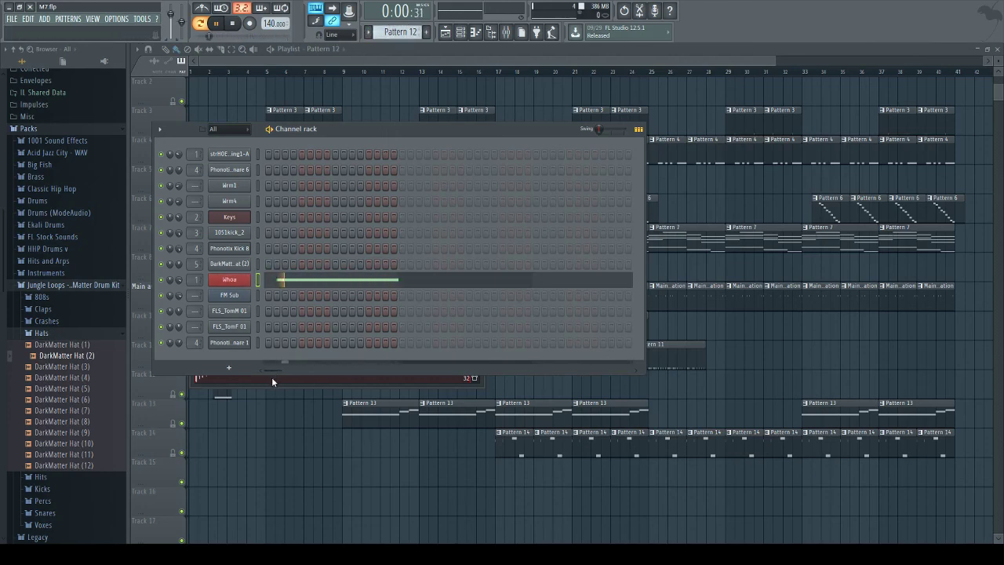
key(alt+Delete)
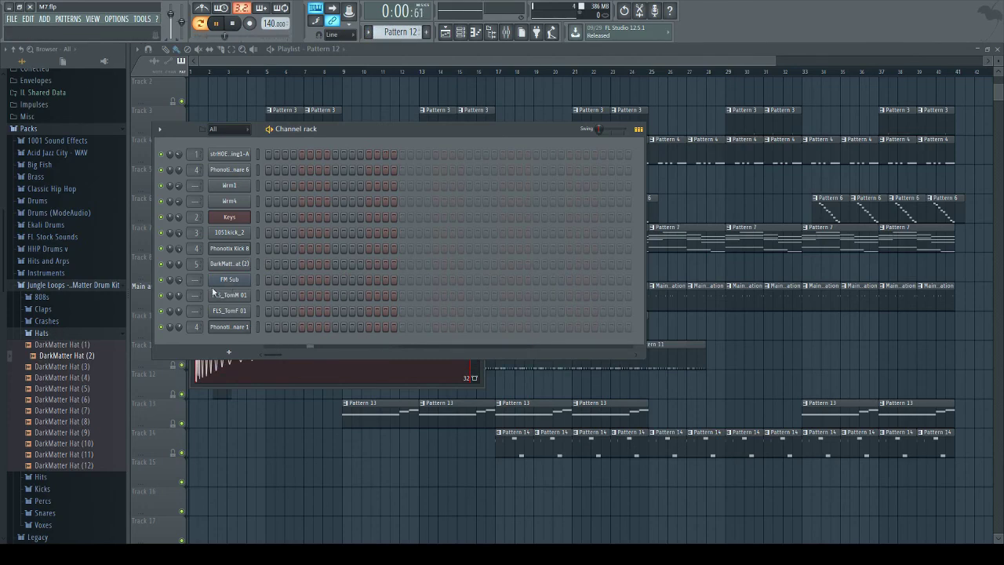
Step: Audition Pattern 13 and delete its FM Sub channel
scroll(410, 29, down, 4)
scroll(410, 28, up, 3)
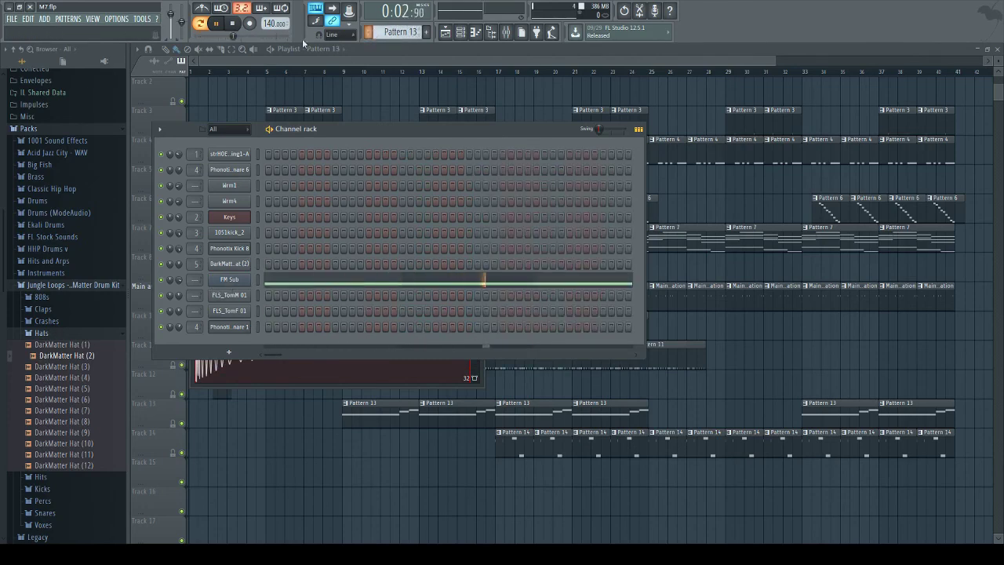
click(232, 24)
key(space)
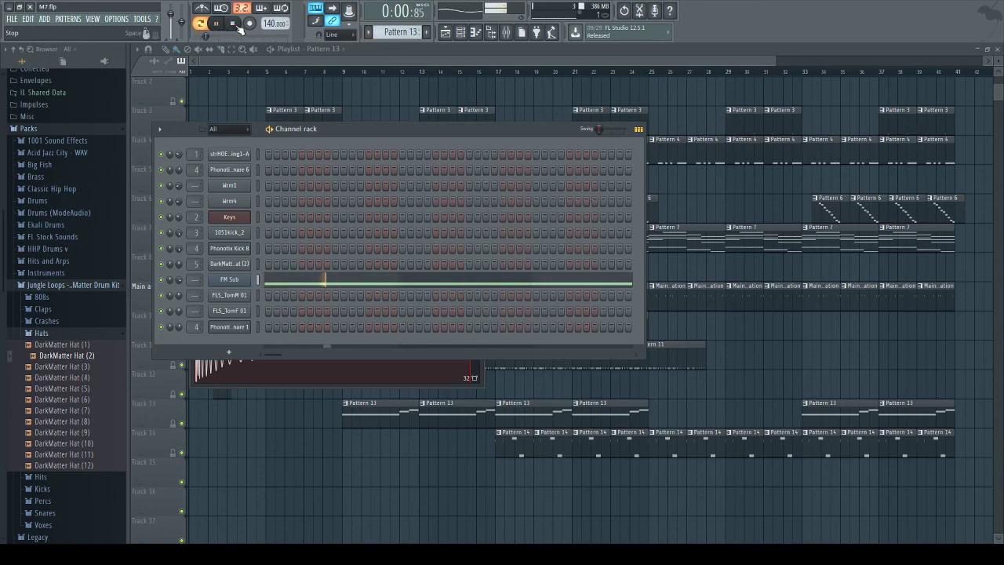
click(231, 24)
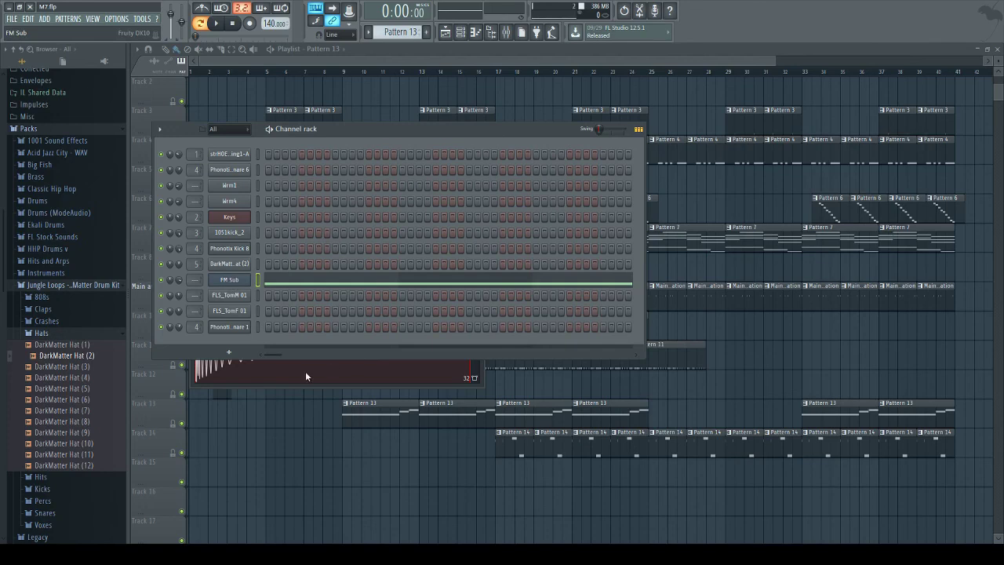
key(alt+Delete)
Step: Audition the tom notes in Pattern 14 and check Pattern 15 for content
scroll(375, 32, down, 1)
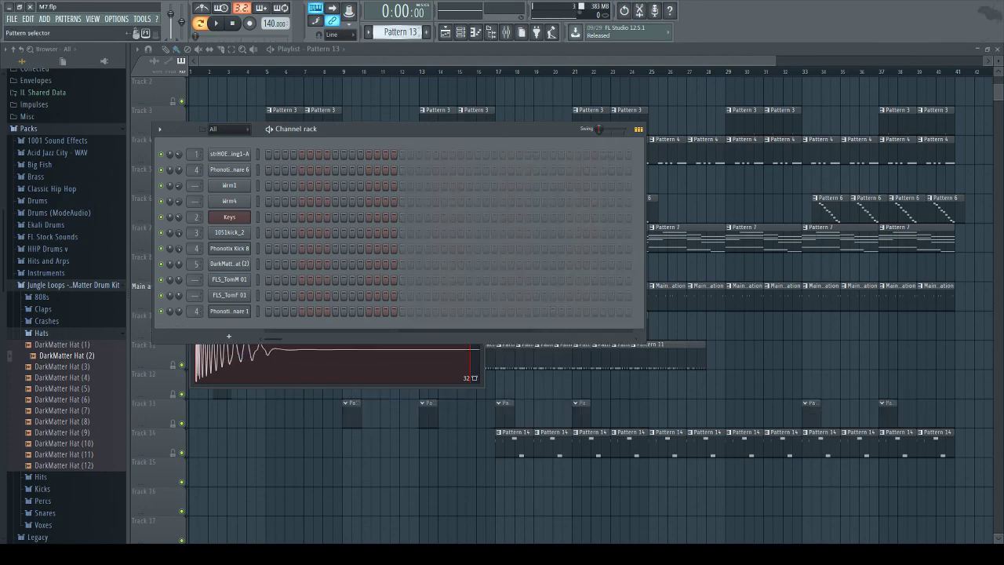
click(217, 23)
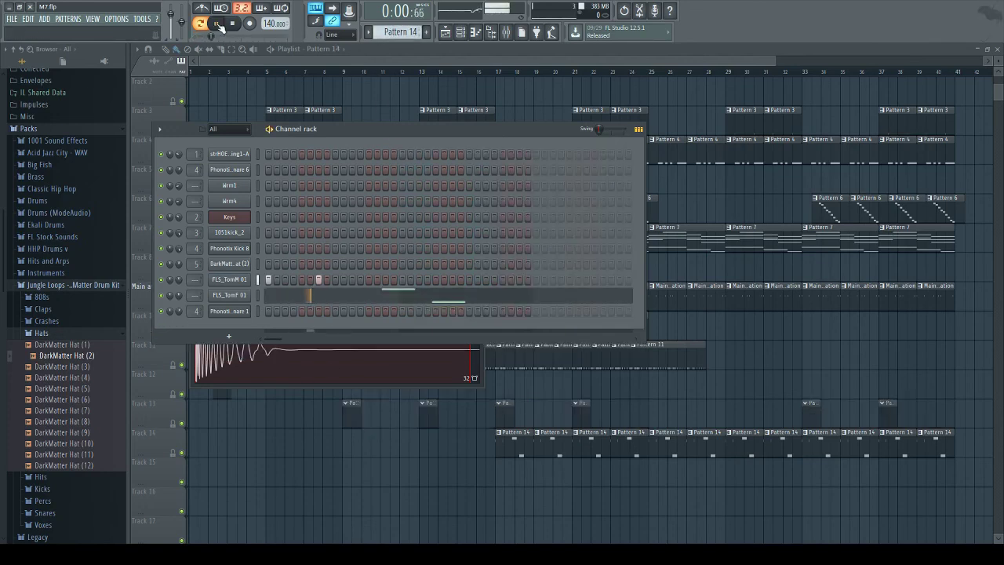
click(237, 24)
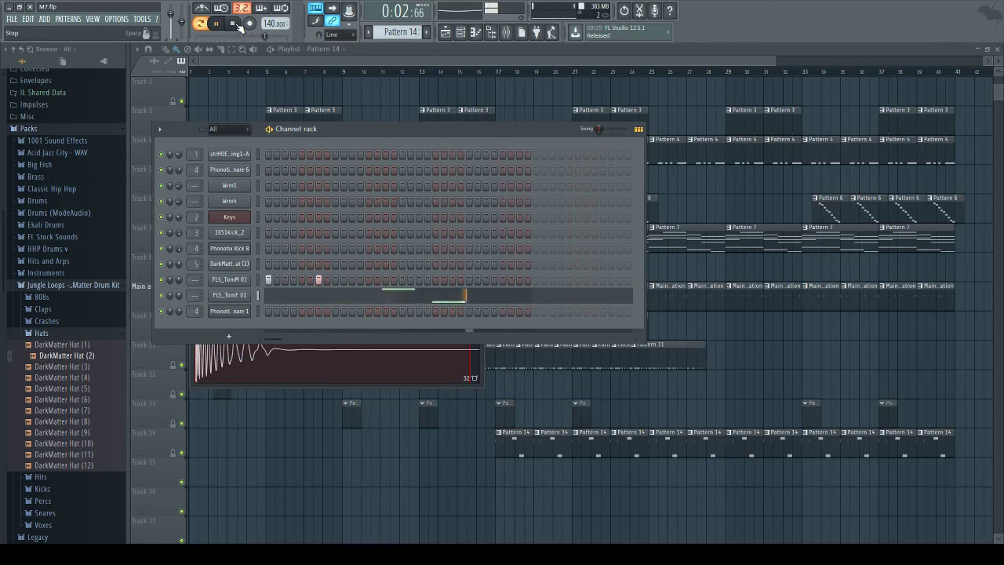
scroll(406, 36, down, 1)
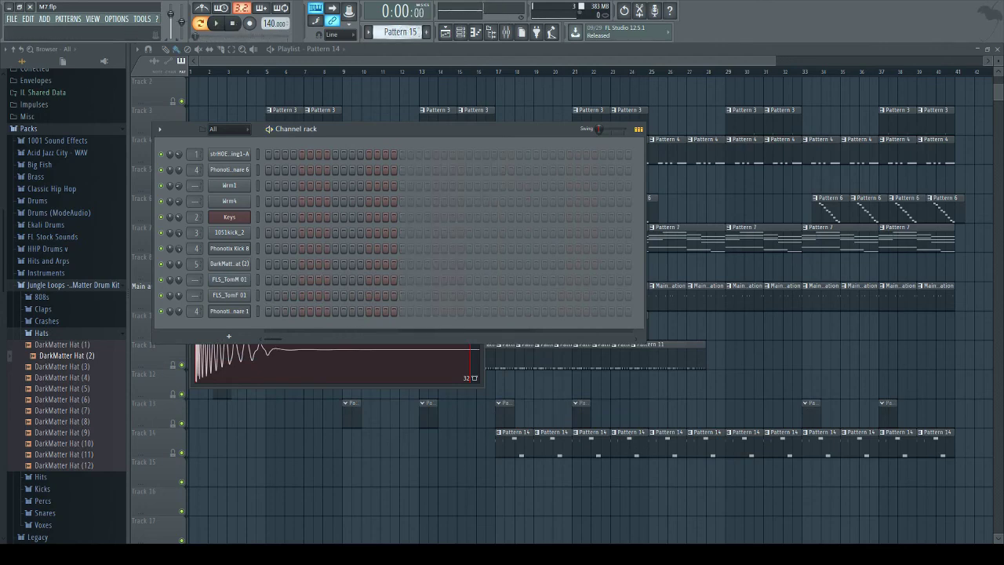
Step: Delete all the empty Pattern 13 clips and the single Pattern 12 clip from the playlist
click(351, 415)
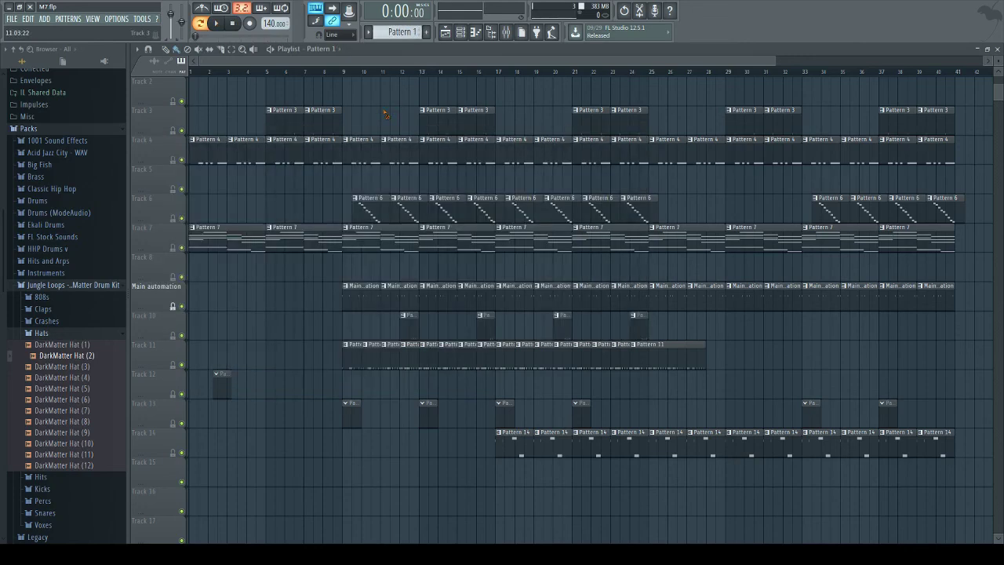
right_click(428, 414)
right_click(504, 415)
right_click(581, 415)
right_click(220, 385)
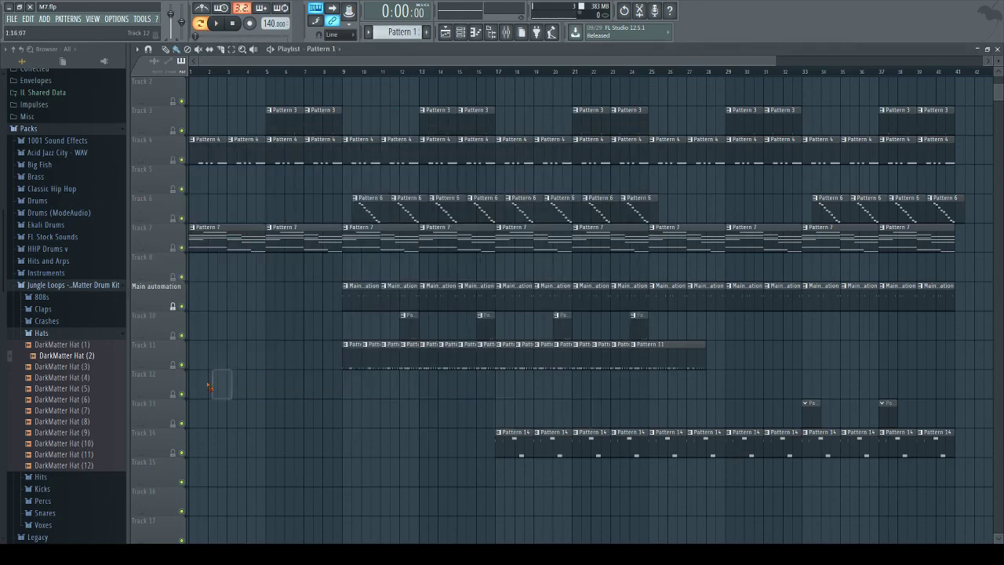
right_click(812, 414)
right_click(889, 412)
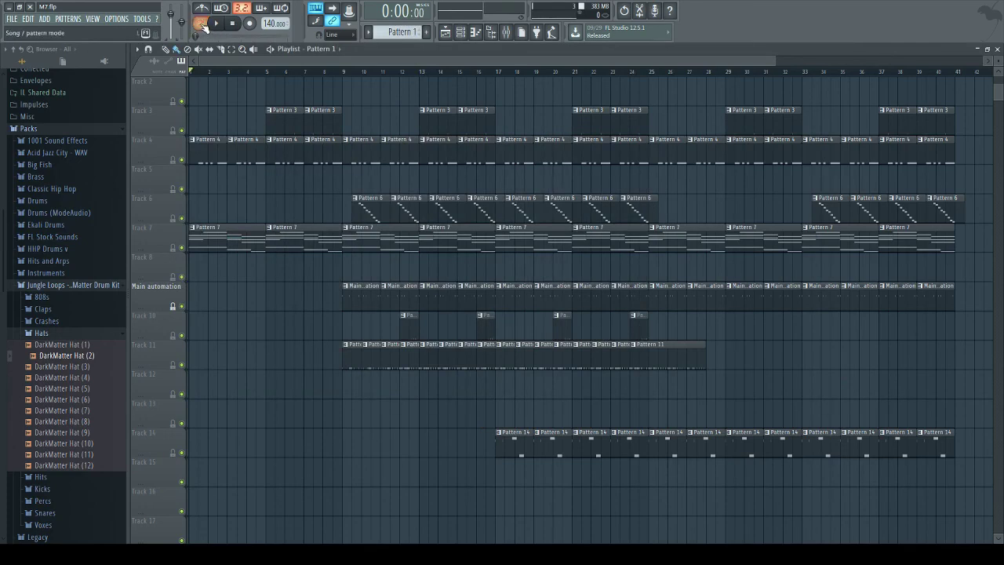
Step: Switch to song mode and play the arrangement from the start
scroll(239, 117, up, 1)
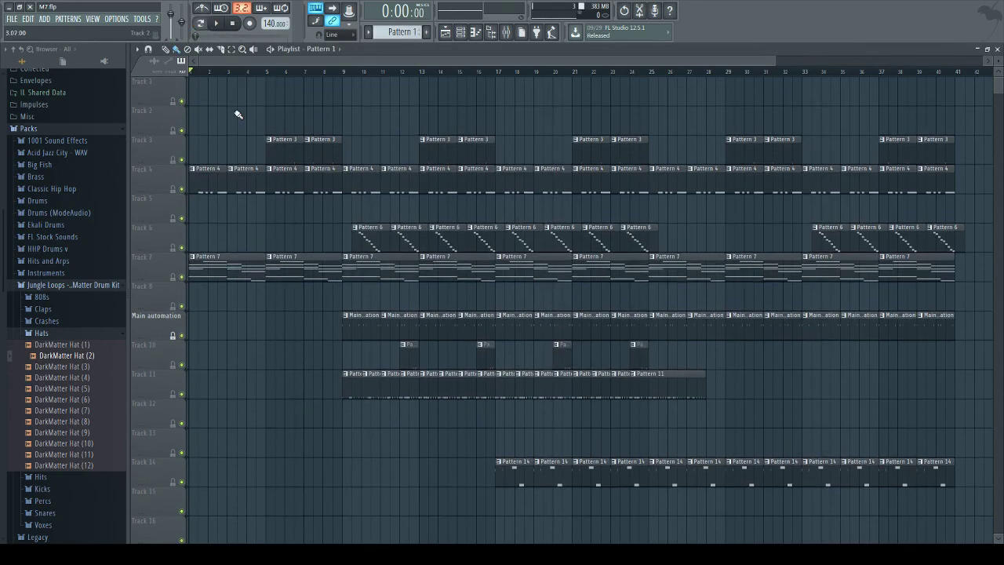
click(217, 23)
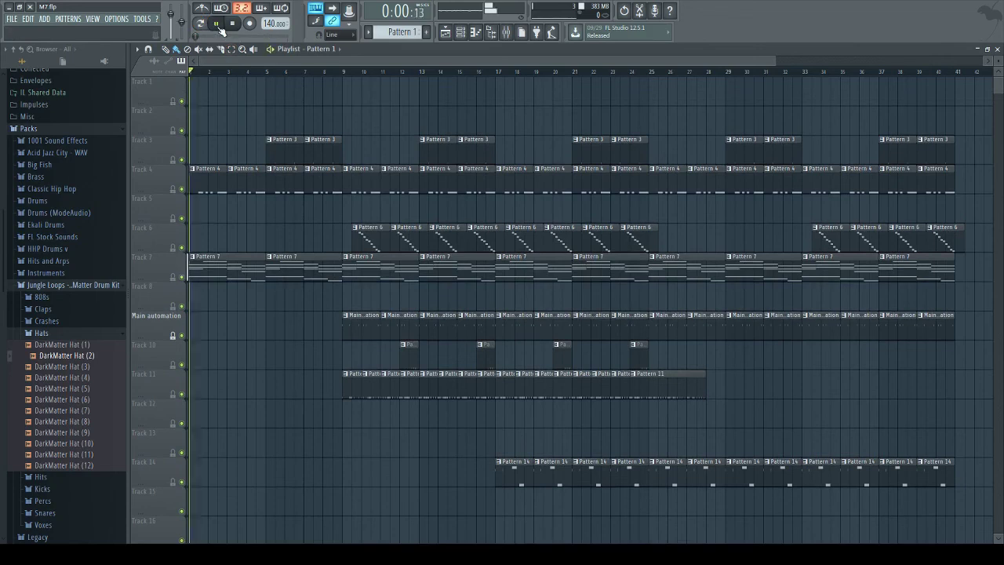
Step: Route the Phonotix Snare 6 and Phonotix Snare 1 channels to mixer track 6
click(235, 186)
click(463, 33)
key(space)
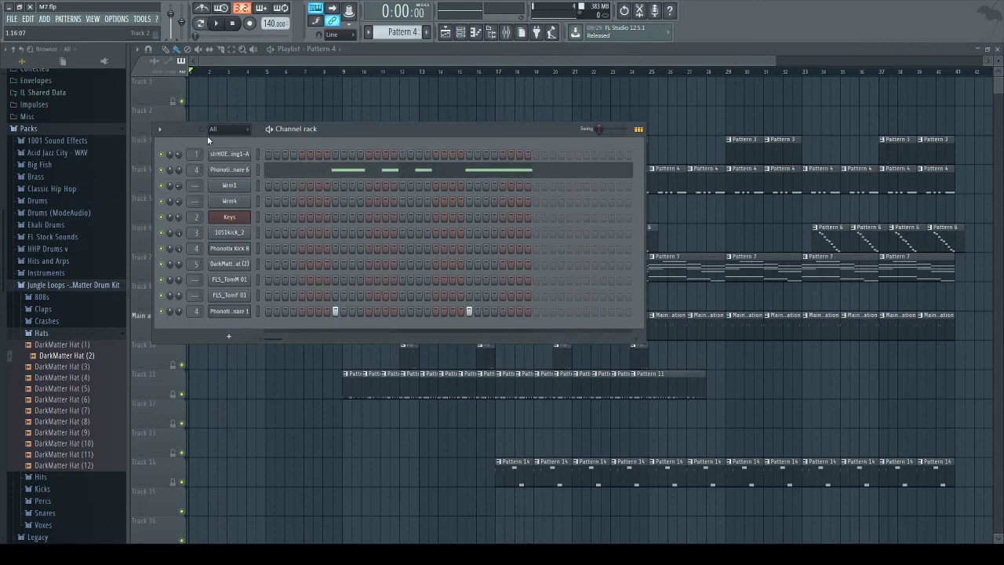
click(508, 36)
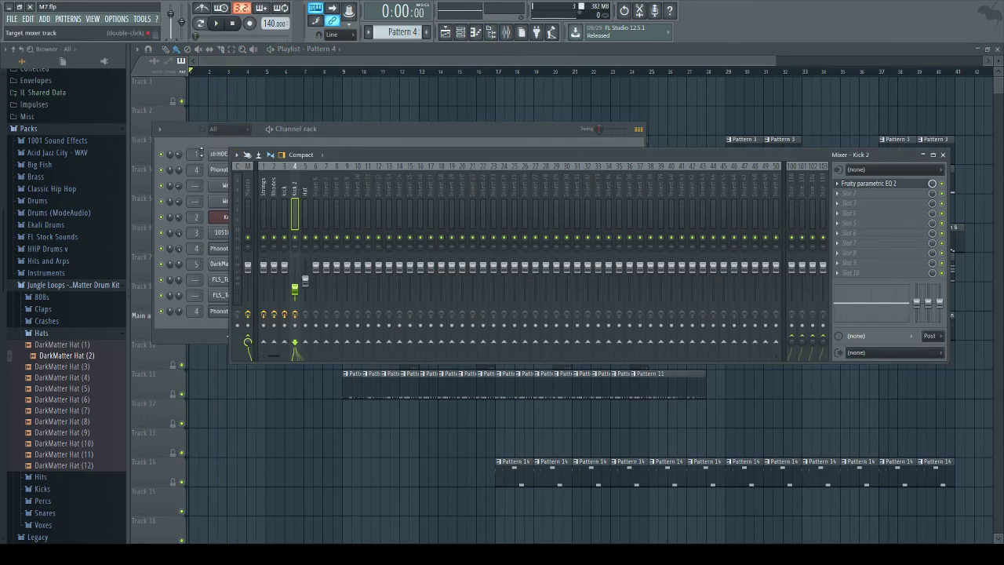
click(198, 168)
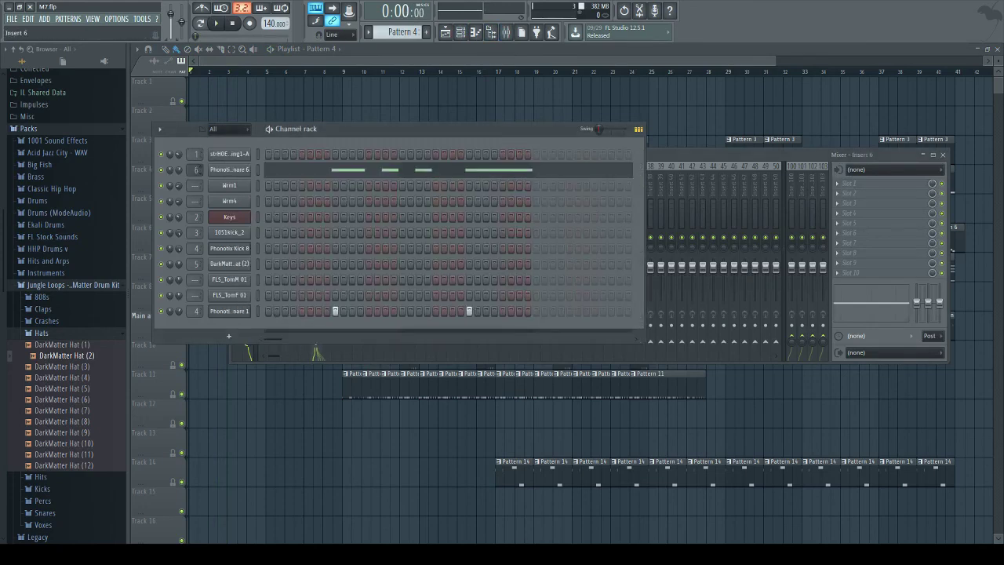
scroll(197, 310, up, 6)
Step: Name mixer track 6 Snare and lower its fader slightly while the song plays
click(506, 31)
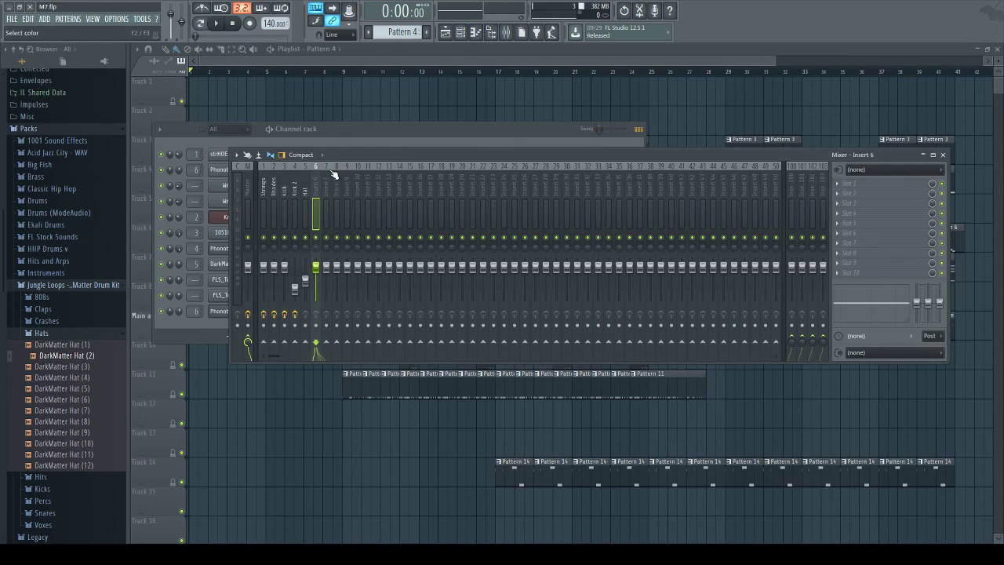
key(ctrl+l)
key(space)
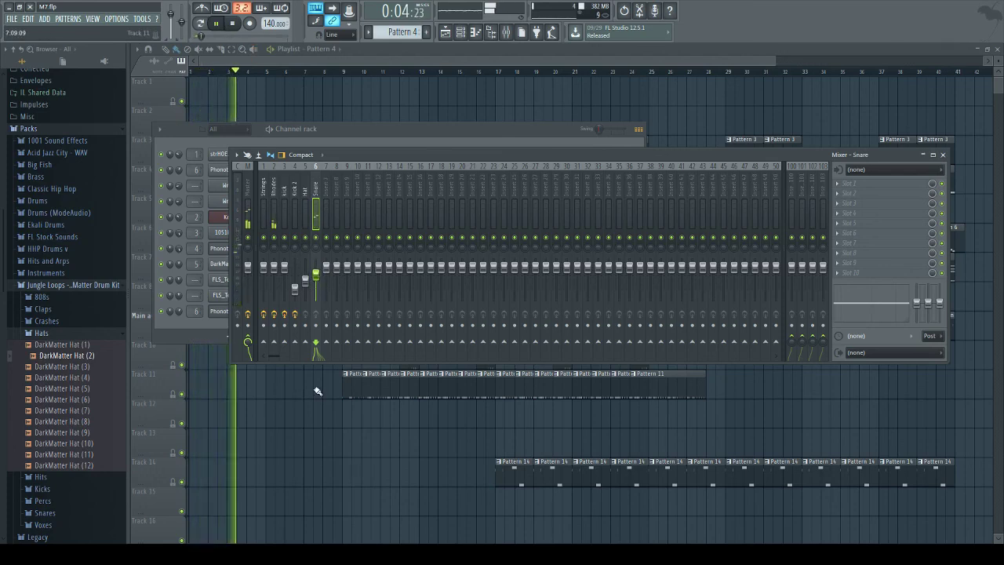
key(F12)
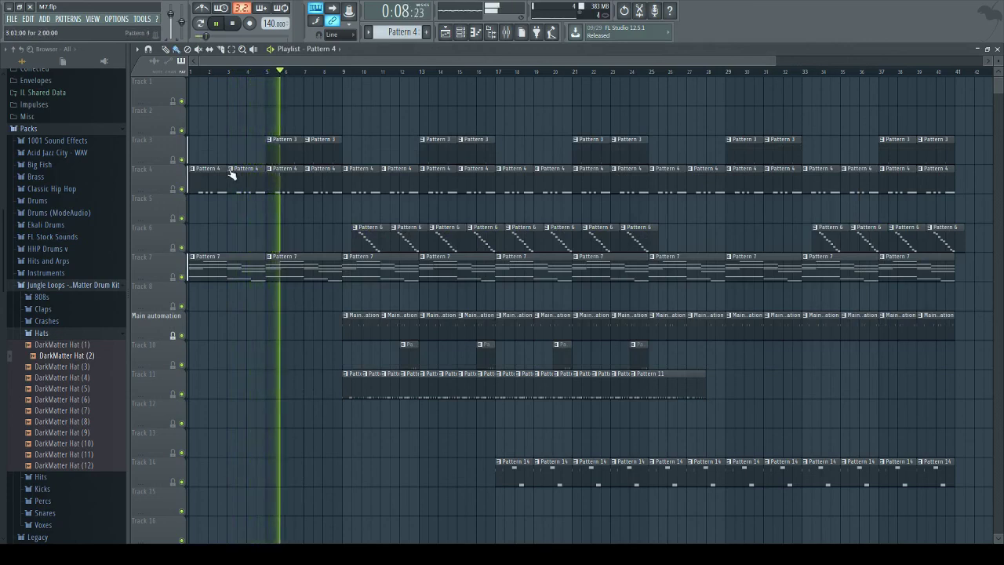
Step: Make the second Pattern 4 clip unique as Pattern 5 and add a C5 Phonotix Snare 6 note on beat 3 of bar 3
click(233, 23)
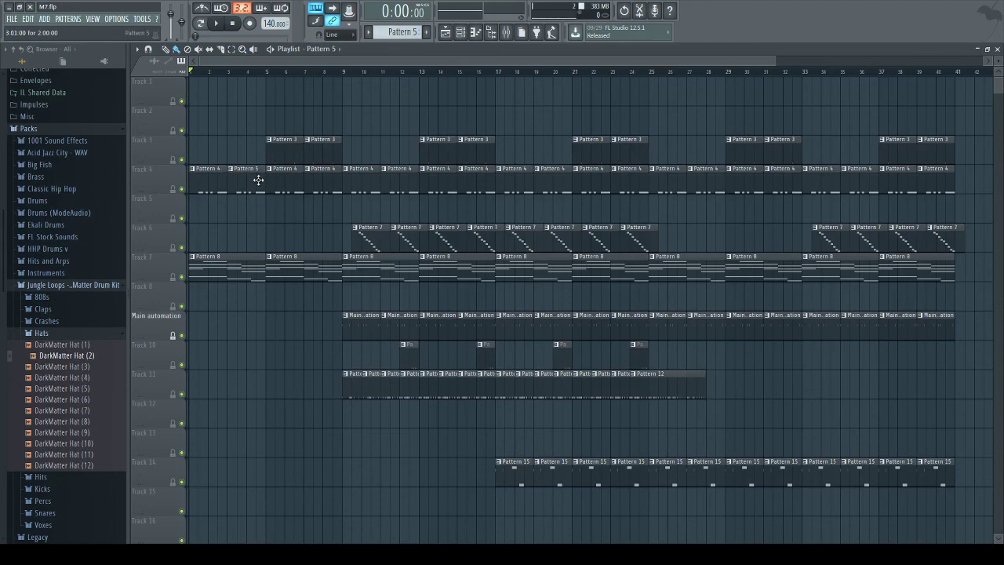
double_click(258, 181)
drag(335, 69, 183, 62)
scroll(244, 187, up, 5)
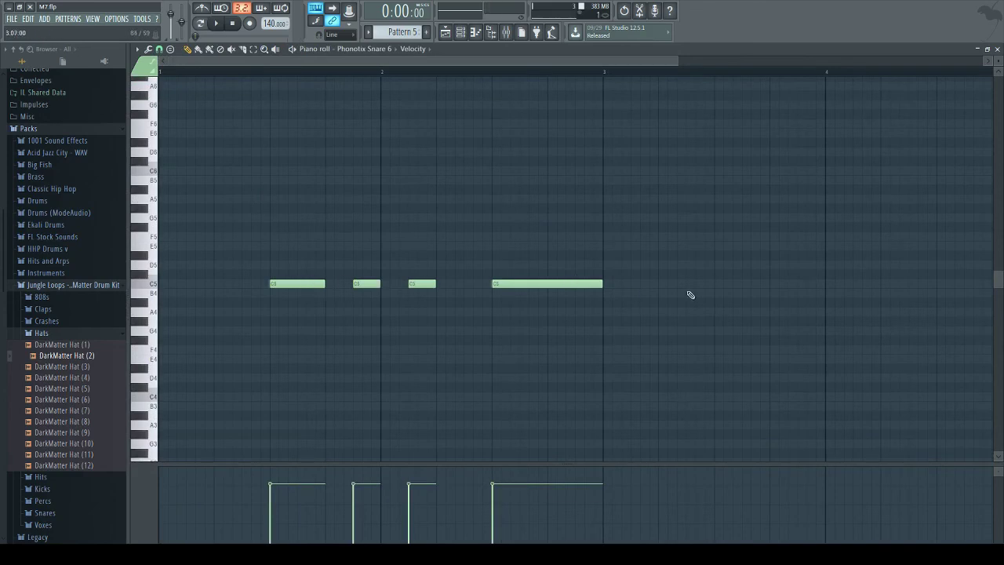
click(663, 287)
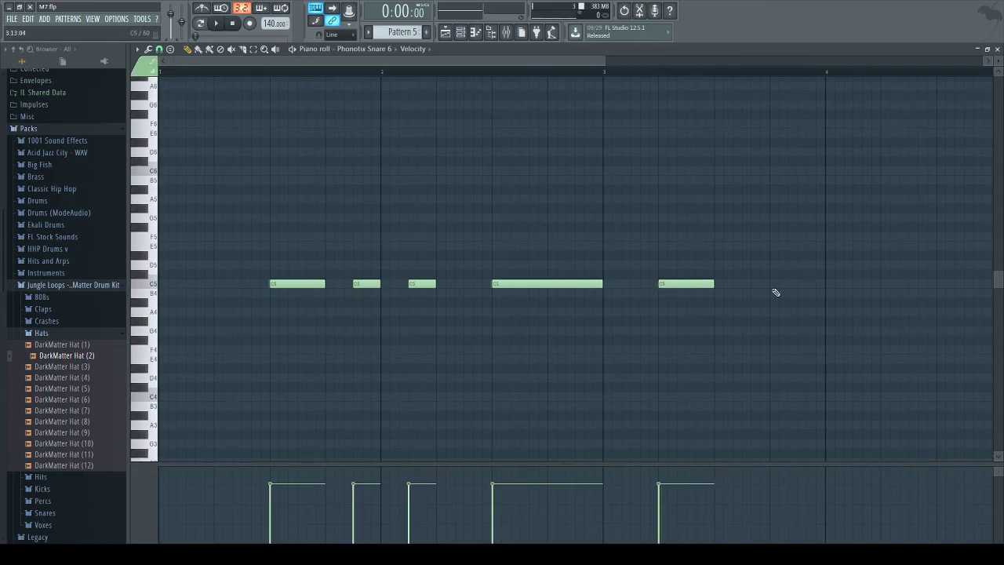
click(213, 25)
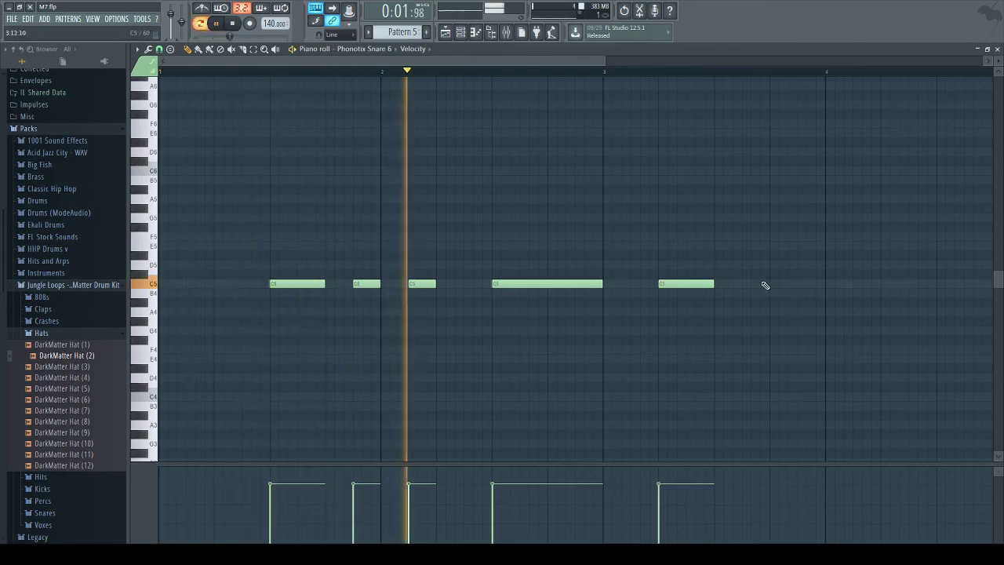
drag(710, 283, 765, 283)
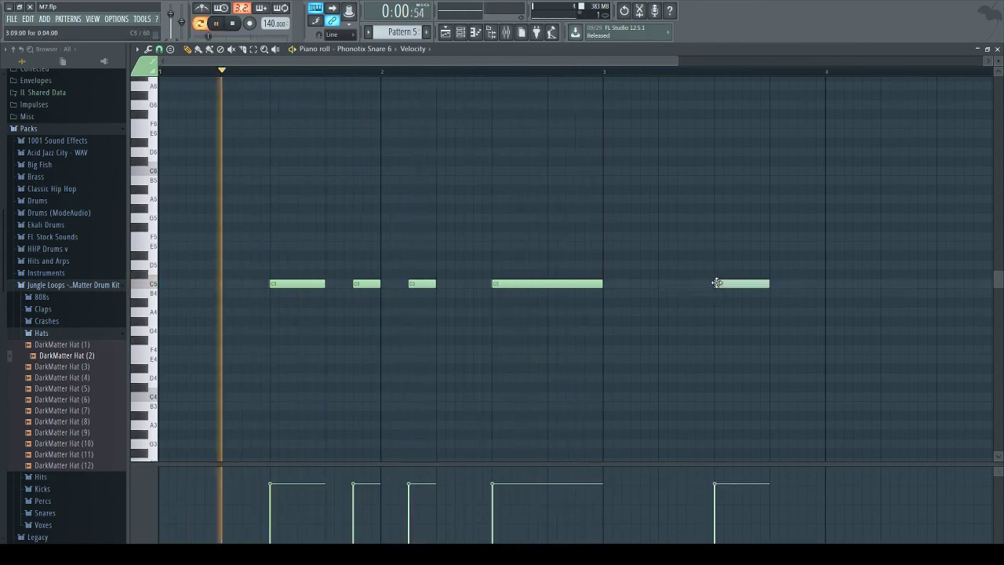
Step: Add a C5 snare note on beat 3 of bar 4 and play it back
click(885, 285)
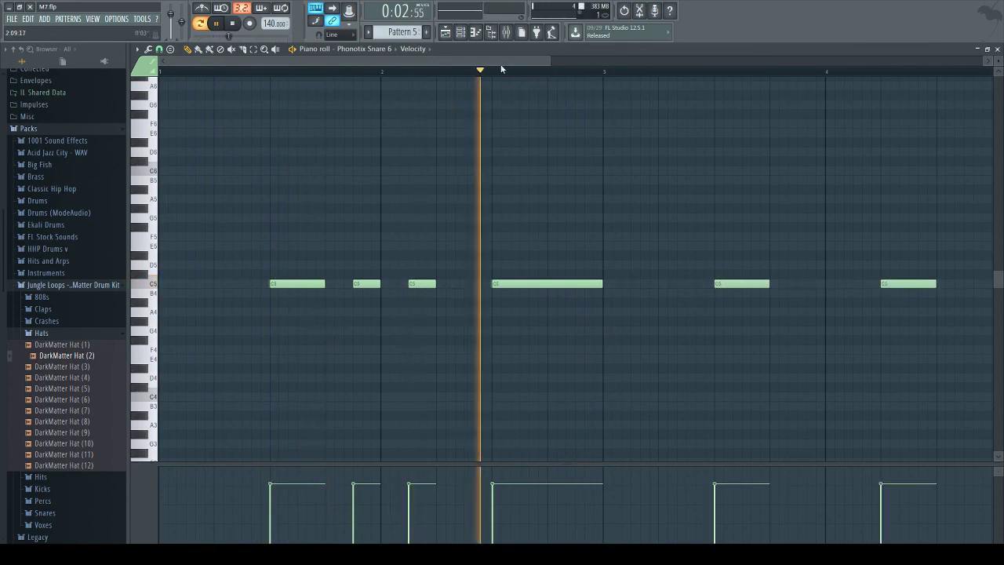
drag(485, 61, 549, 130)
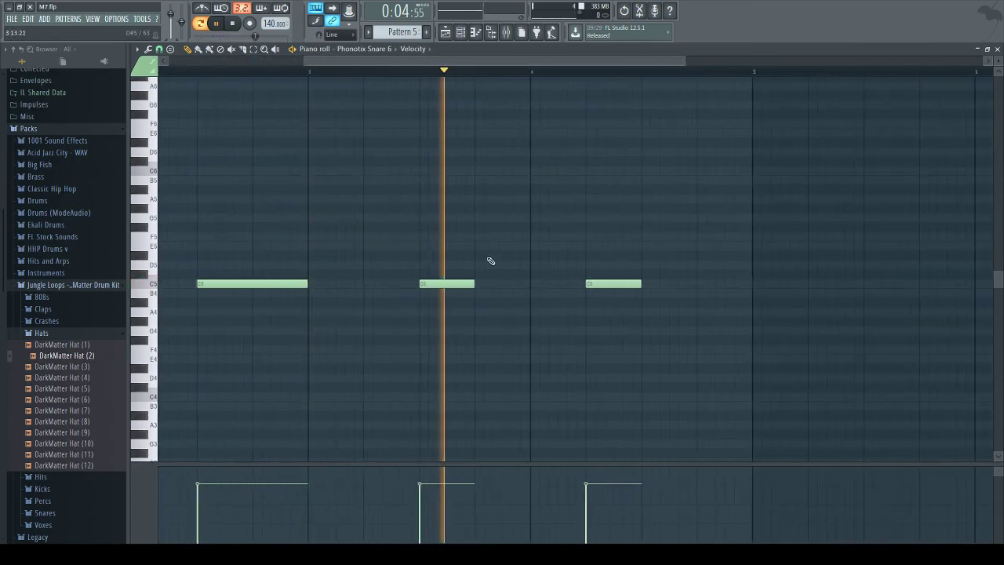
right_click(616, 286)
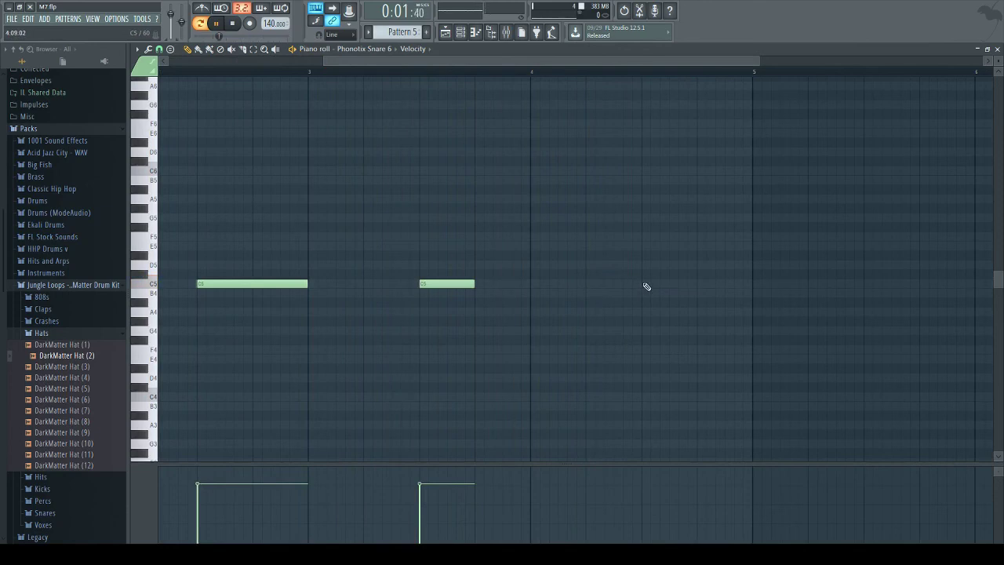
click(644, 285)
click(413, 72)
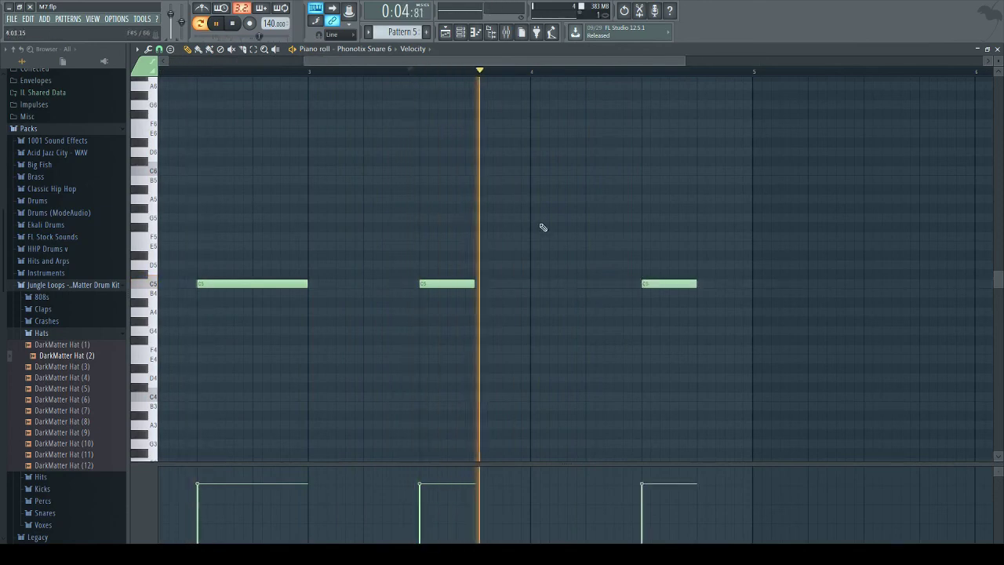
key(space)
click(723, 237)
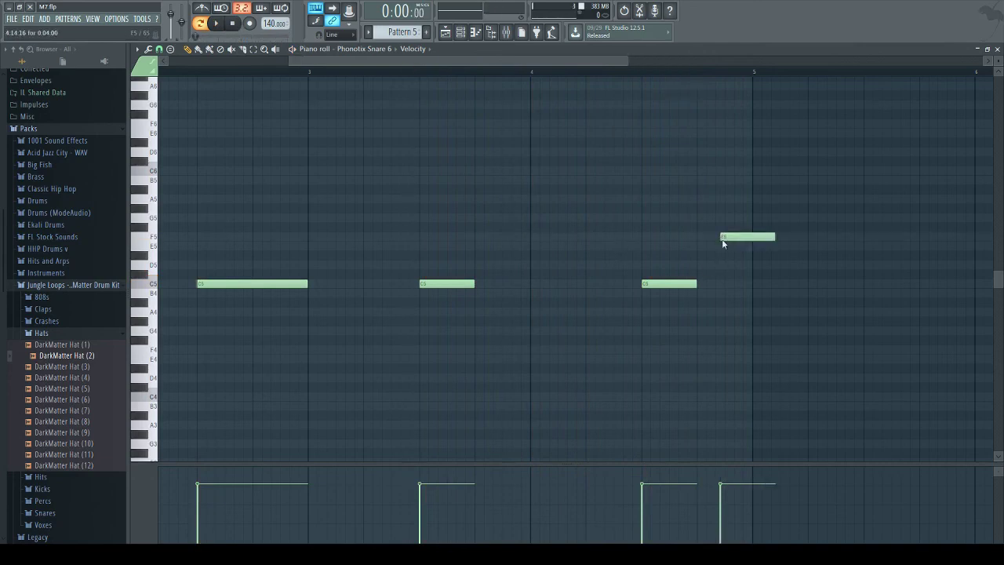
drag(731, 240, 701, 257)
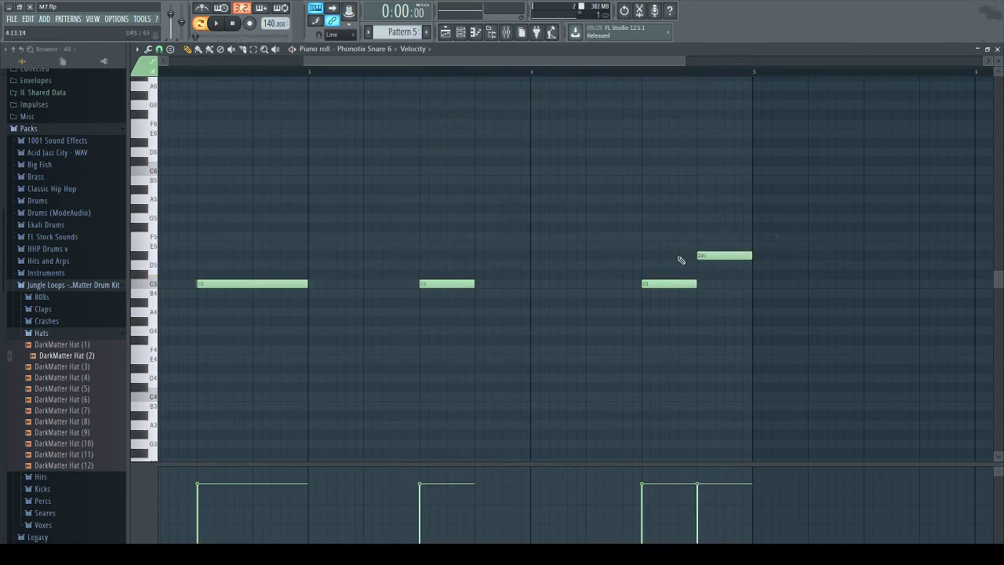
key(ctrl+z)
Step: Add two short C#5 snare notes on steps 13 and 15 of bar 4
click(153, 265)
click(723, 273)
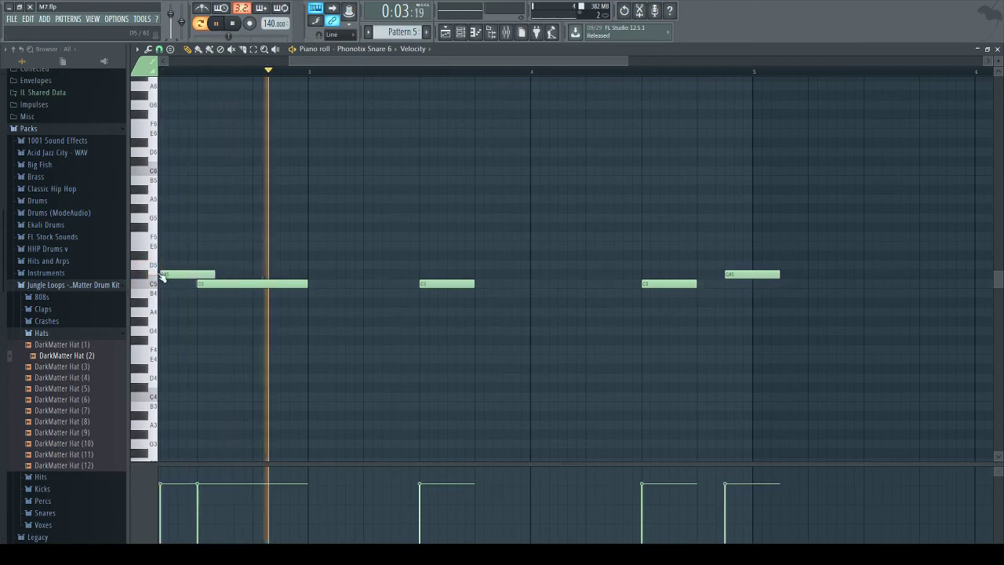
drag(778, 274, 728, 278)
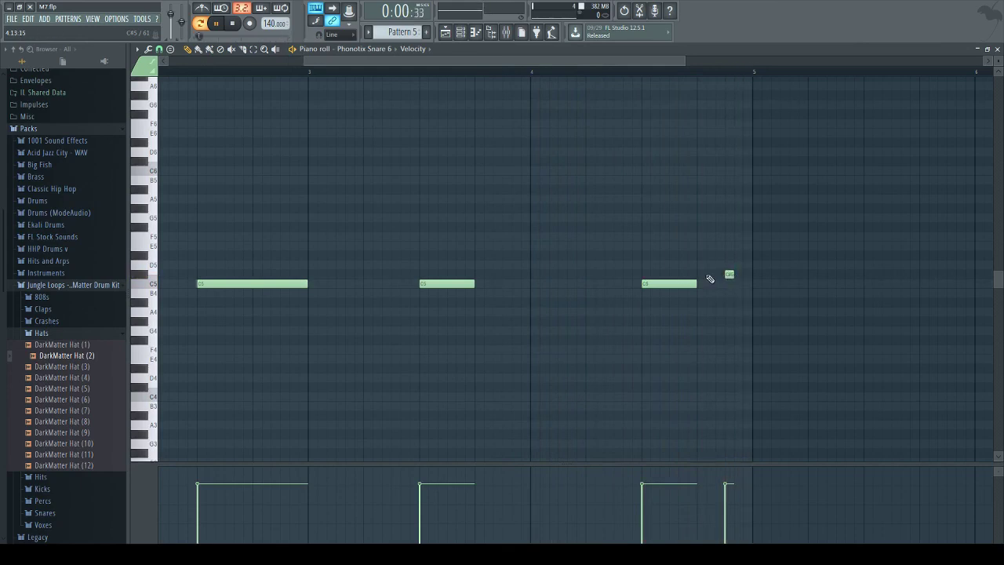
click(701, 275)
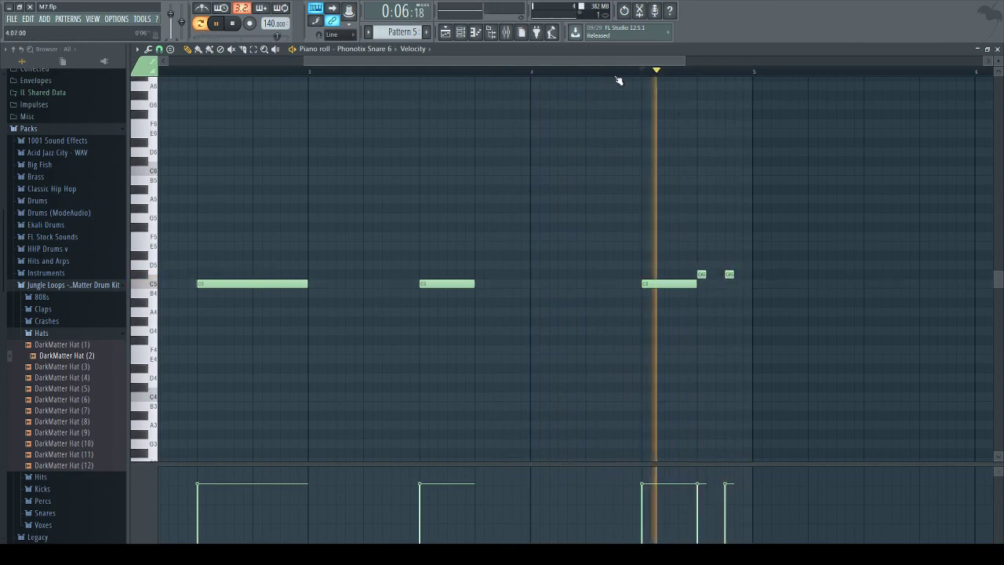
Step: Add a Phonotix Snare 1 hit on beat 3 of bar 3 in Pattern 5
click(475, 34)
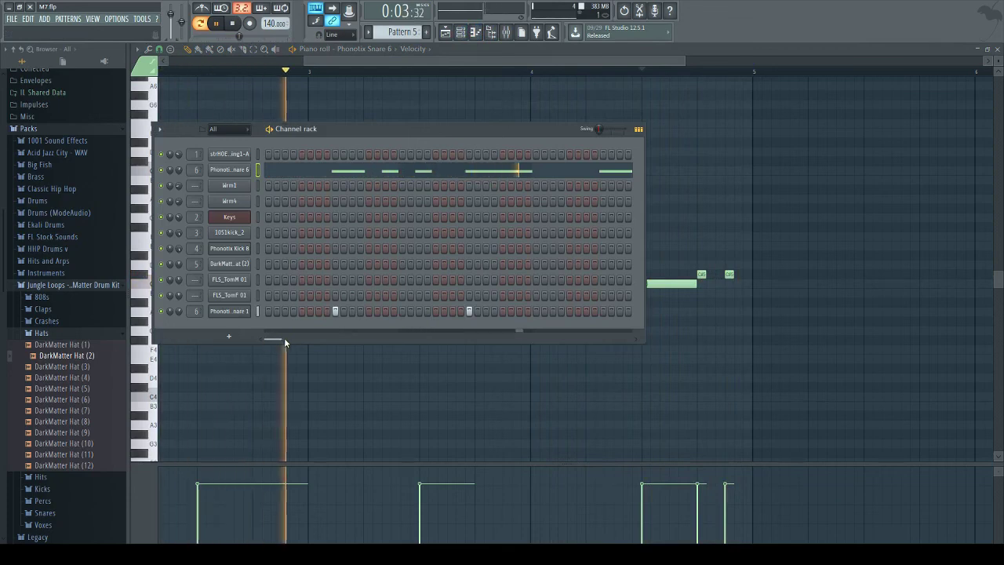
mouse_move(277, 337)
mouse_down()
mouse_move(491, 327)
mouse_move(534, 342)
mouse_move(585, 328)
mouse_move(265, 345)
mouse_up()
click(499, 311)
click(265, 345)
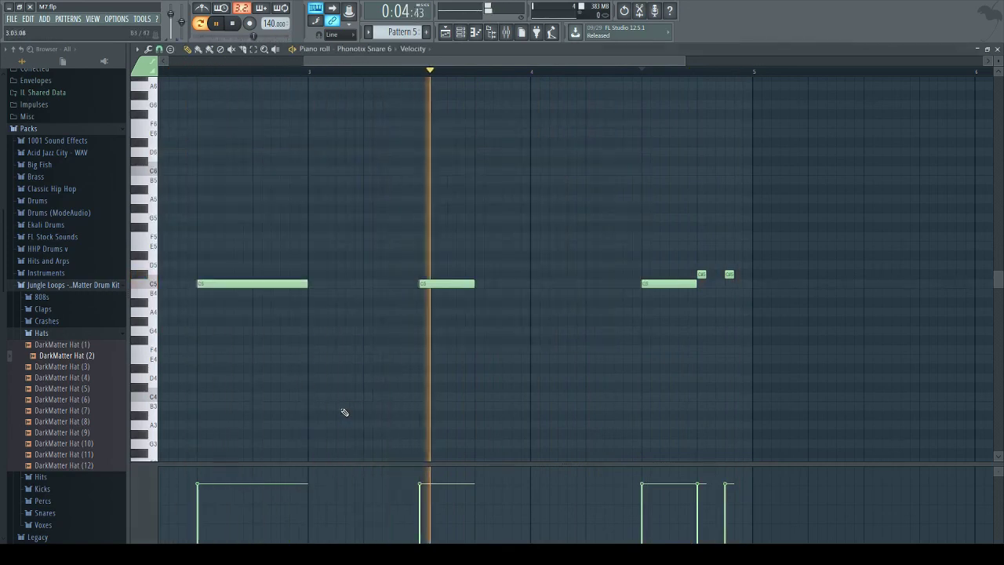
key(F6)
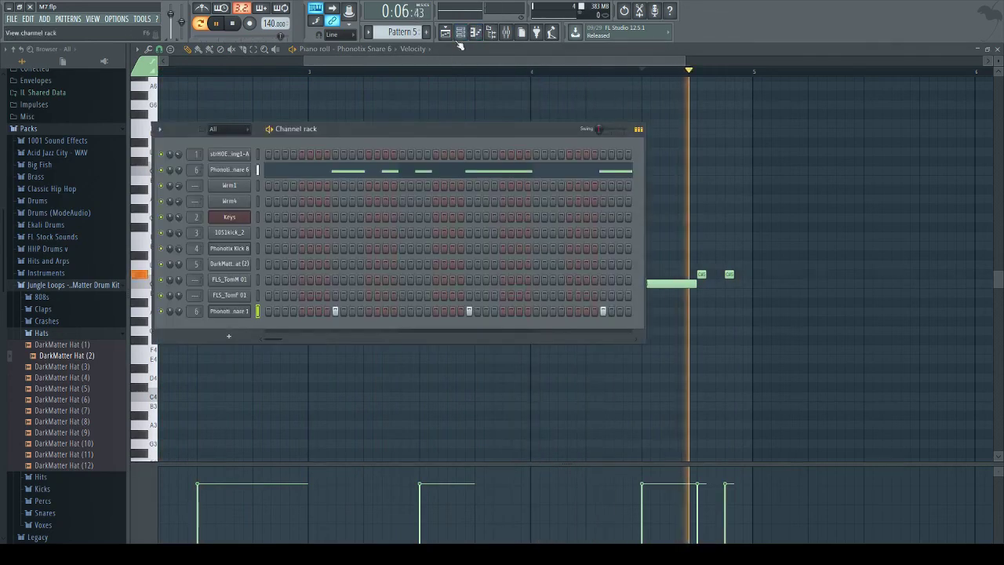
Step: Remove the Pattern 4 and Pattern 5 clips from bars 1 to 4 of Track 4 in the playlist
key(F5)
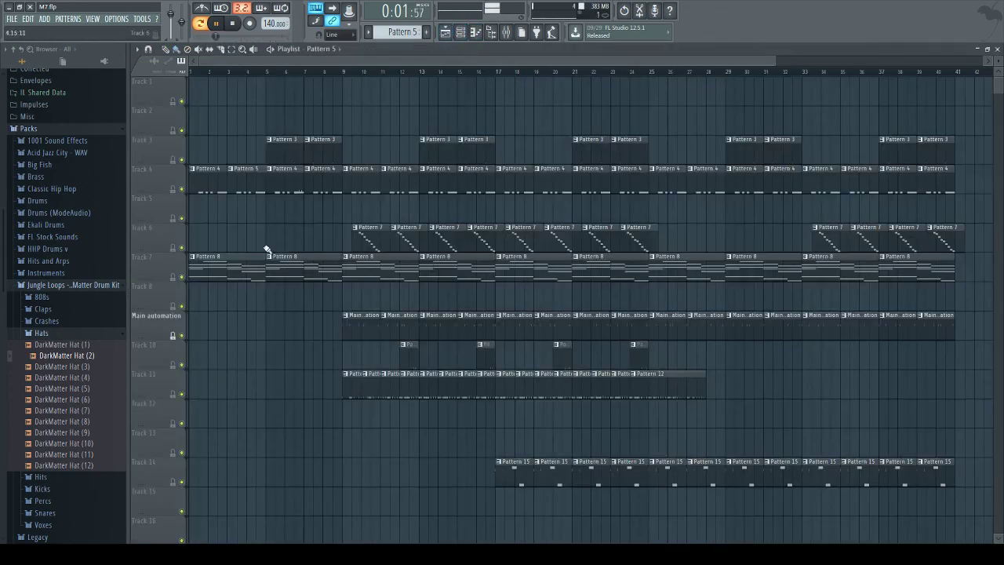
right_click(216, 188)
key(l)
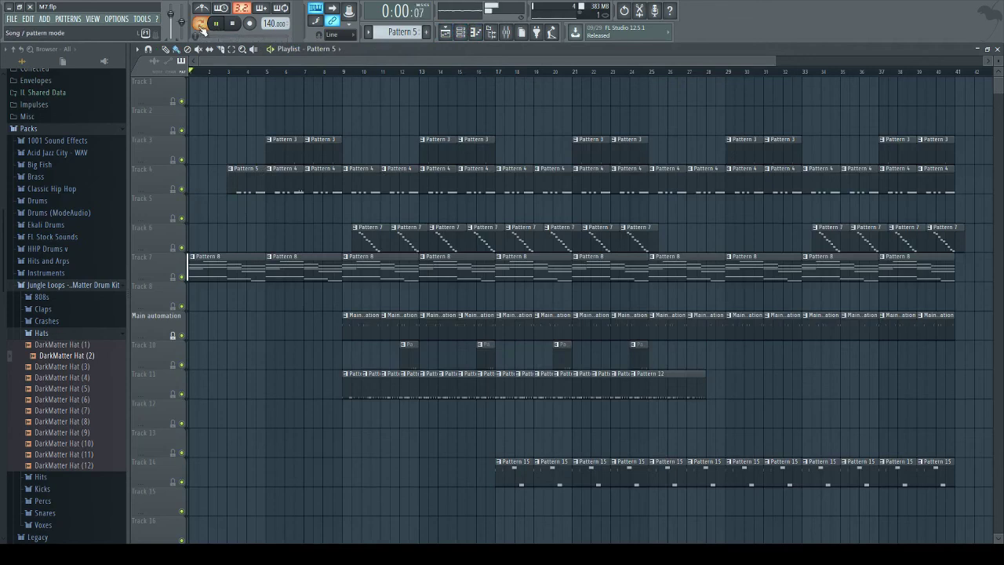
right_click(235, 169)
click(211, 179)
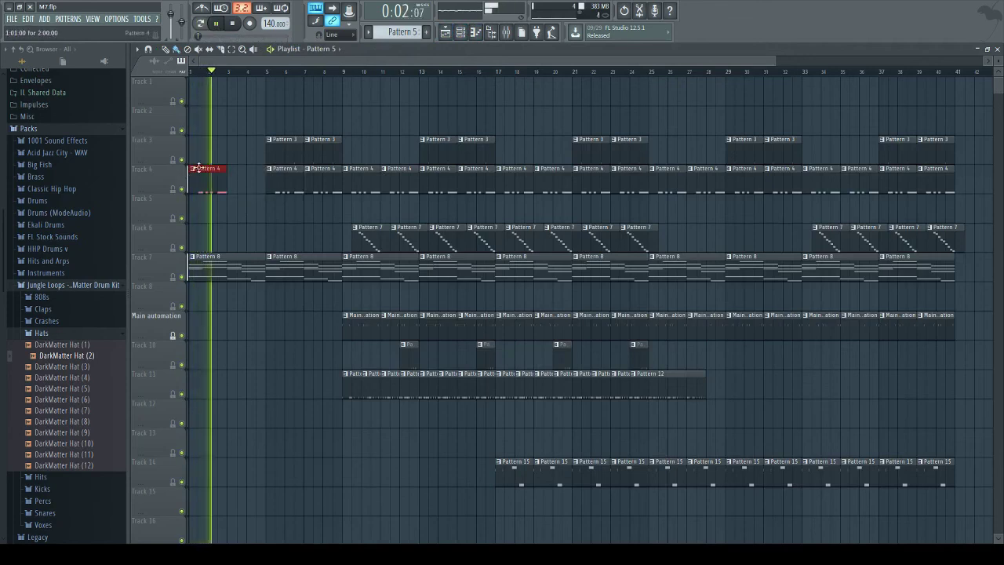
right_click(222, 179)
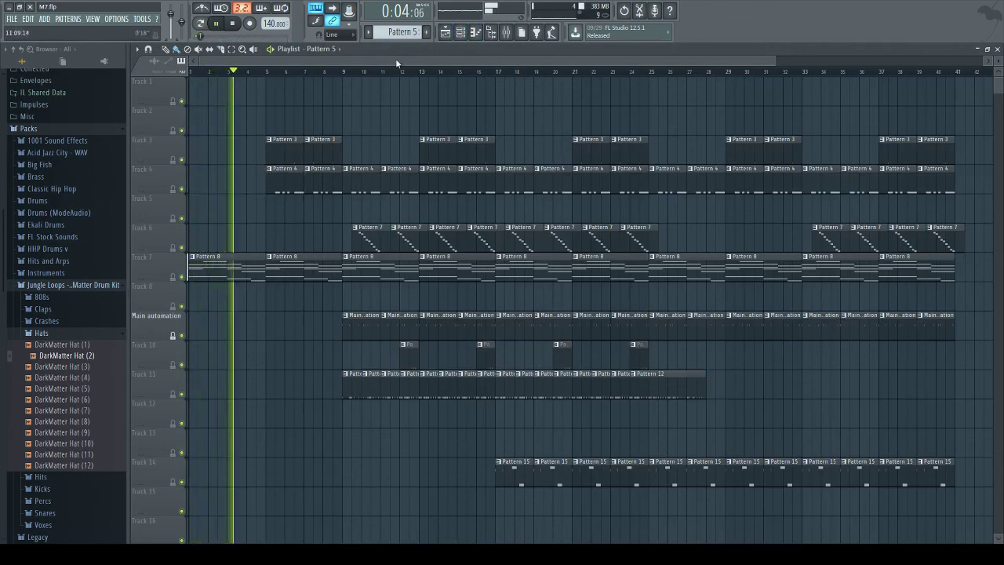
click(244, 23)
Step: Delete the remaining Pattern 4 clips from bar 5 onward on Track 4
click(198, 181)
right_click(286, 181)
right_click(334, 182)
drag(333, 182, 953, 180)
Step: Clear all Phonotix Snare 6 and Phonotix Snare 1 notes from Pattern 4
scroll(420, 34, up, 1)
click(461, 33)
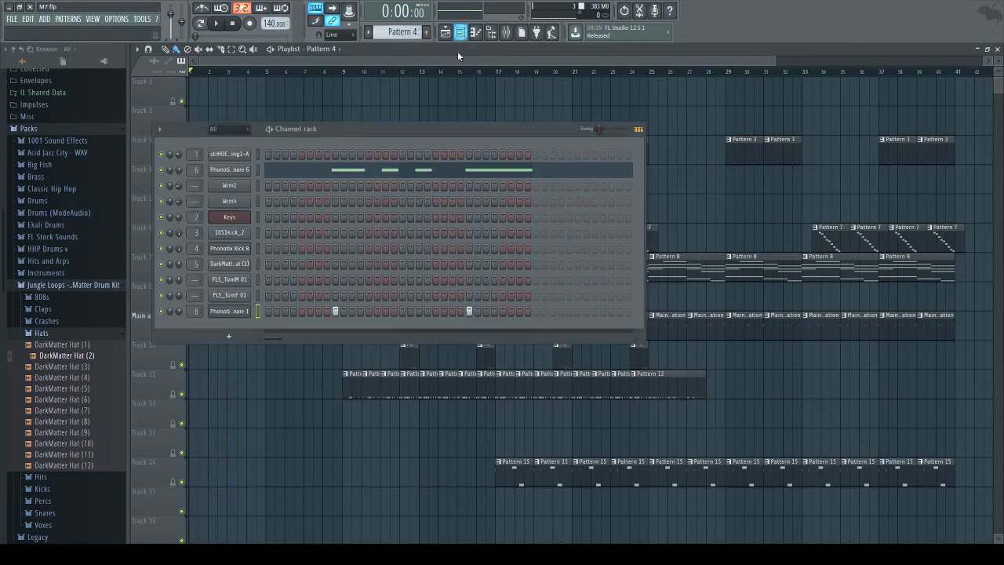
click(345, 173)
key(ctrl+a)
key(Delete)
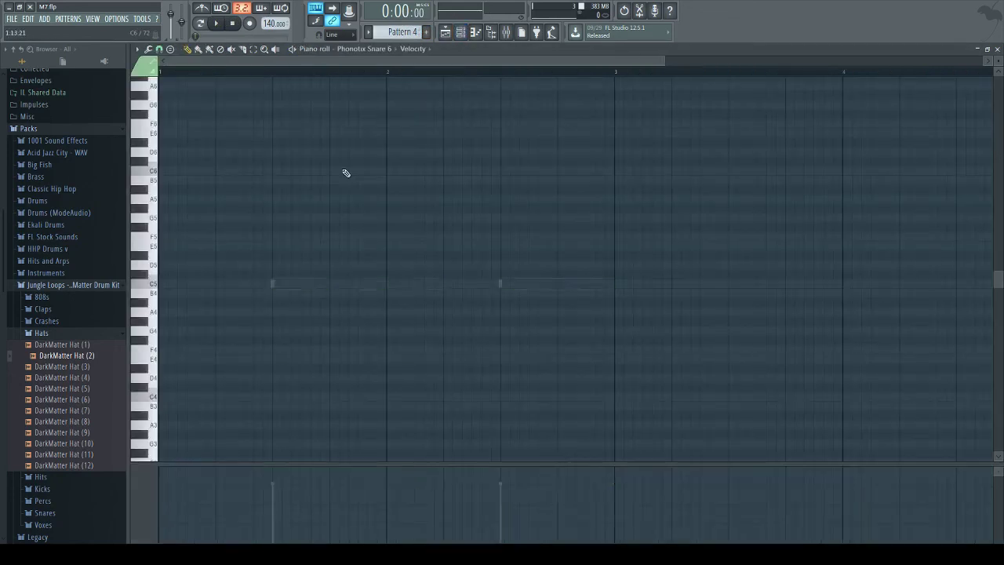
click(461, 33)
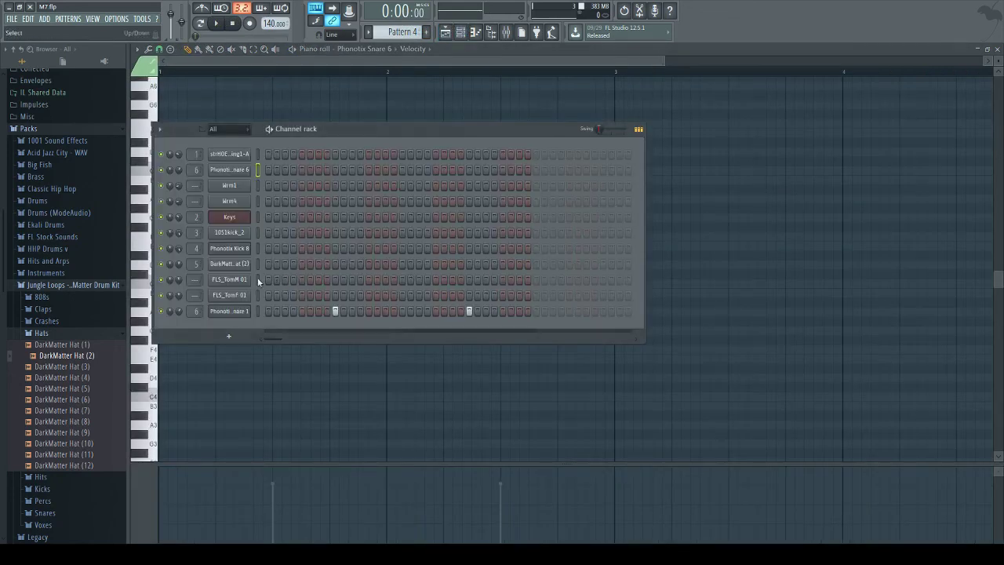
click(262, 311)
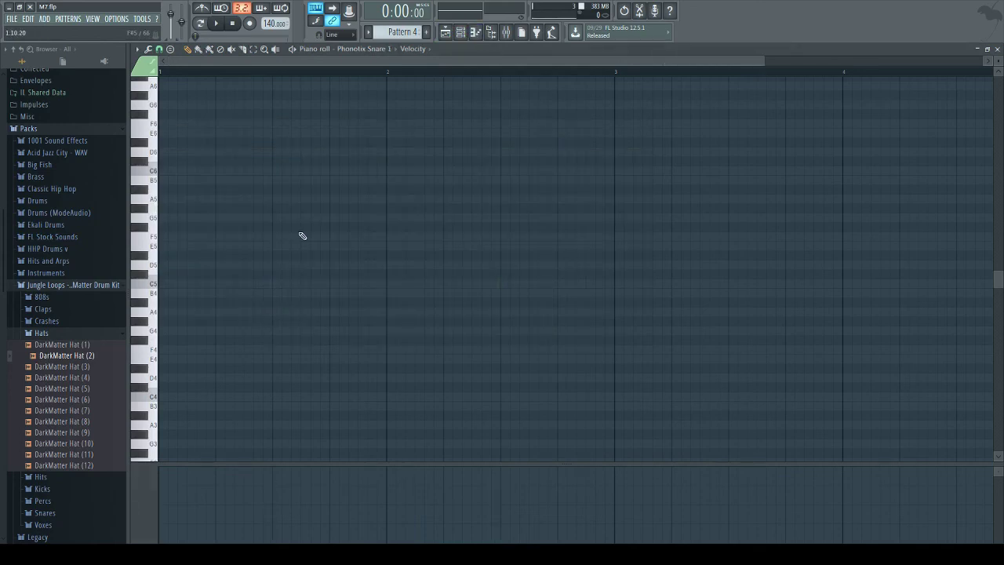
Step: Delete the leftover Pattern 4 clip and place Pattern 5 clips at bars 1 and 5 on Track 5 during playback
click(445, 33)
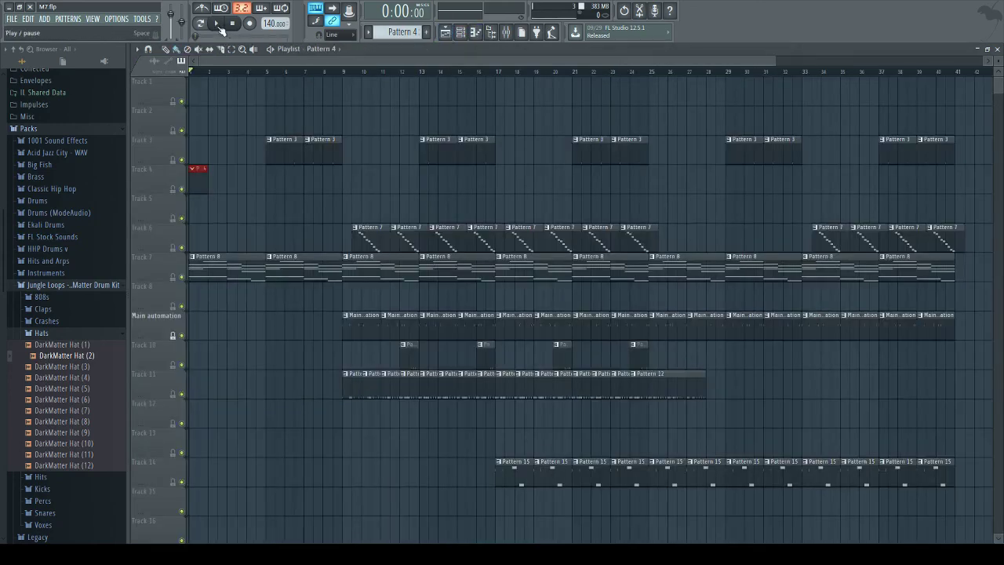
right_click(196, 189)
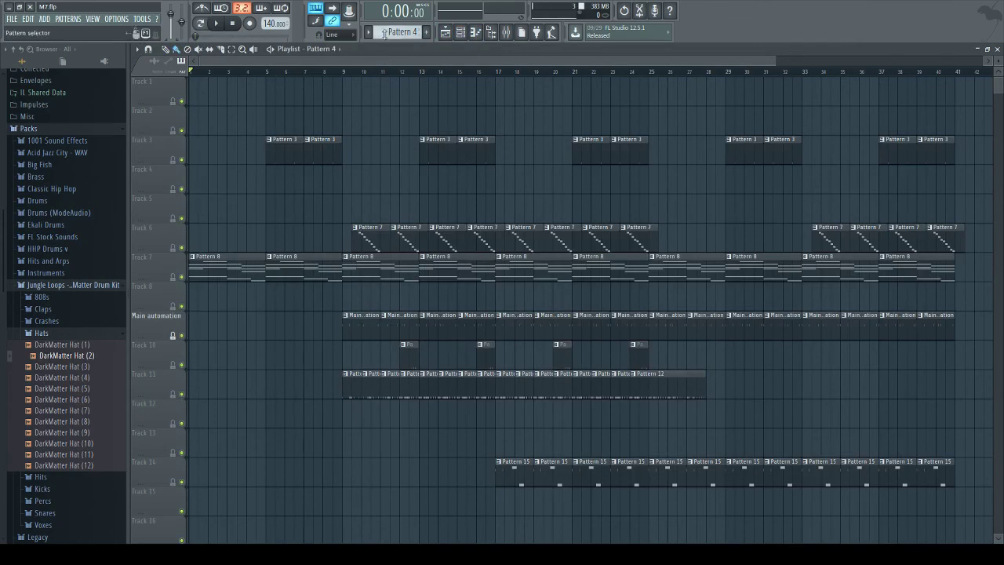
click(211, 185)
key(space)
drag(233, 186, 229, 218)
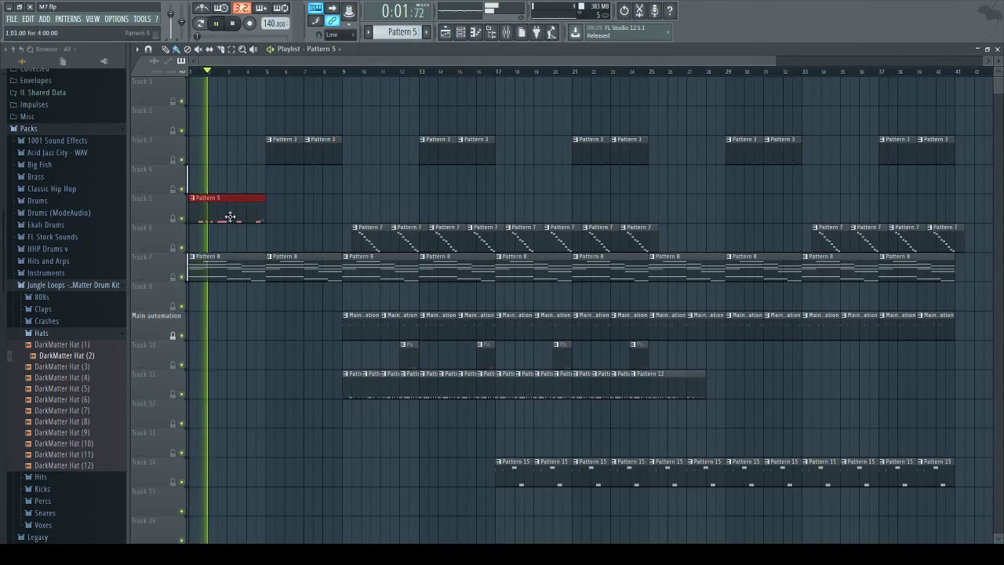
click(291, 214)
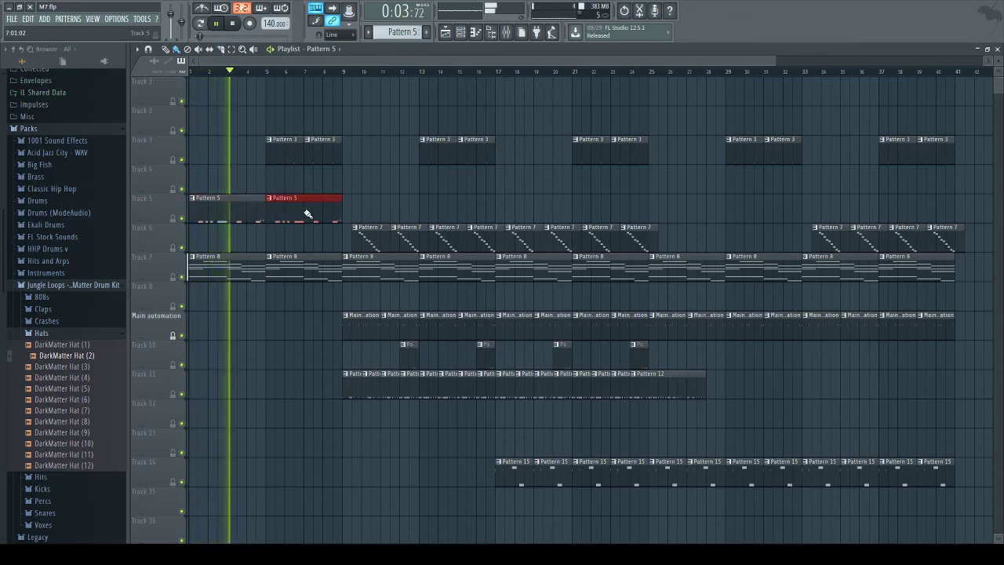
Step: Fill Track 5 of the playlist with consecutive Pattern 5 clips from bar 9 through bar 40
mouse_move(311, 213)
mouse_down()
mouse_move(583, 204)
mouse_move(761, 224)
mouse_move(735, 220)
mouse_move(961, 214)
mouse_move(921, 217)
mouse_up()
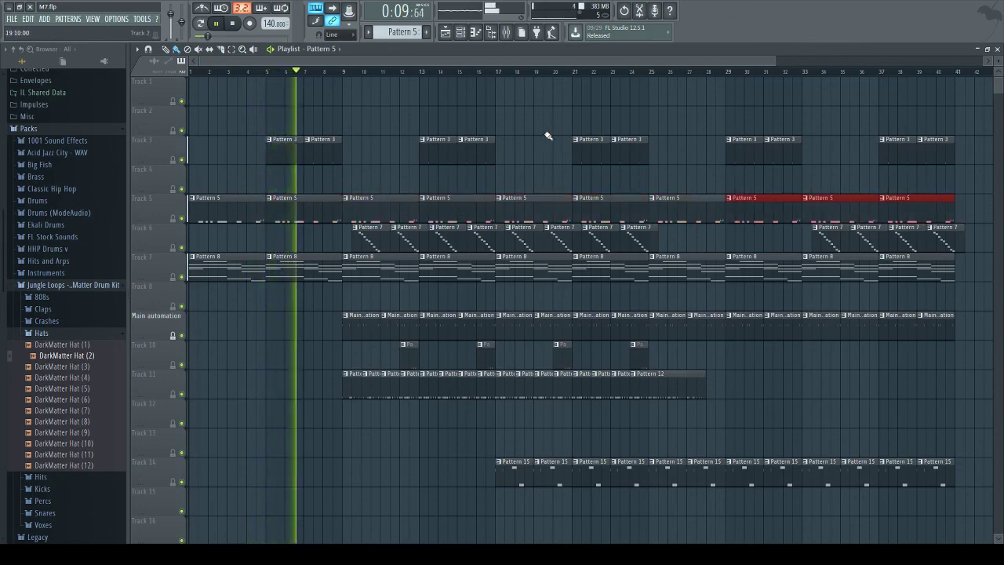
Step: Open Pattern 3, set the Wrm4 sample's time stretching mode to Auto with a changed multiplier, and audition it
double_click(274, 152)
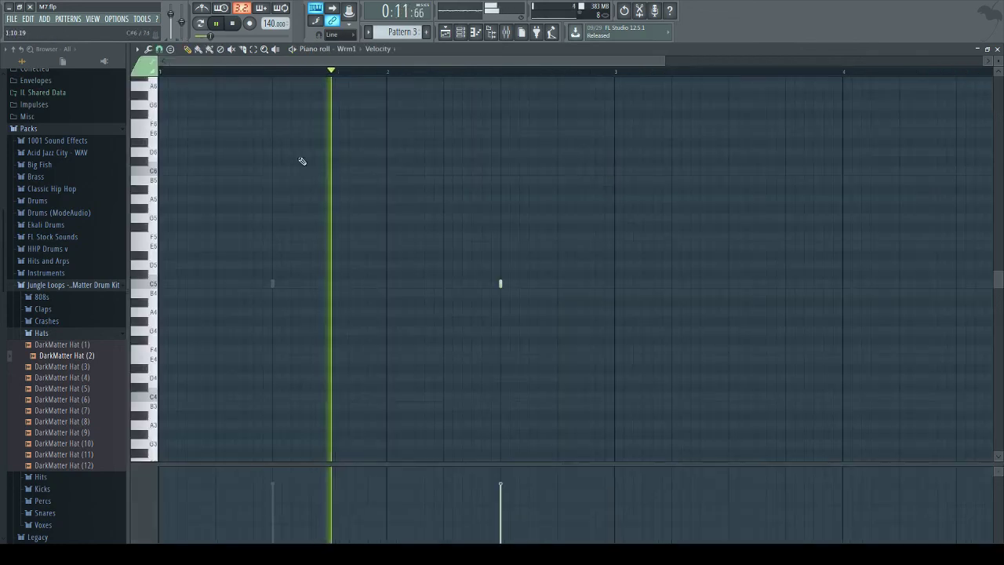
key(F6)
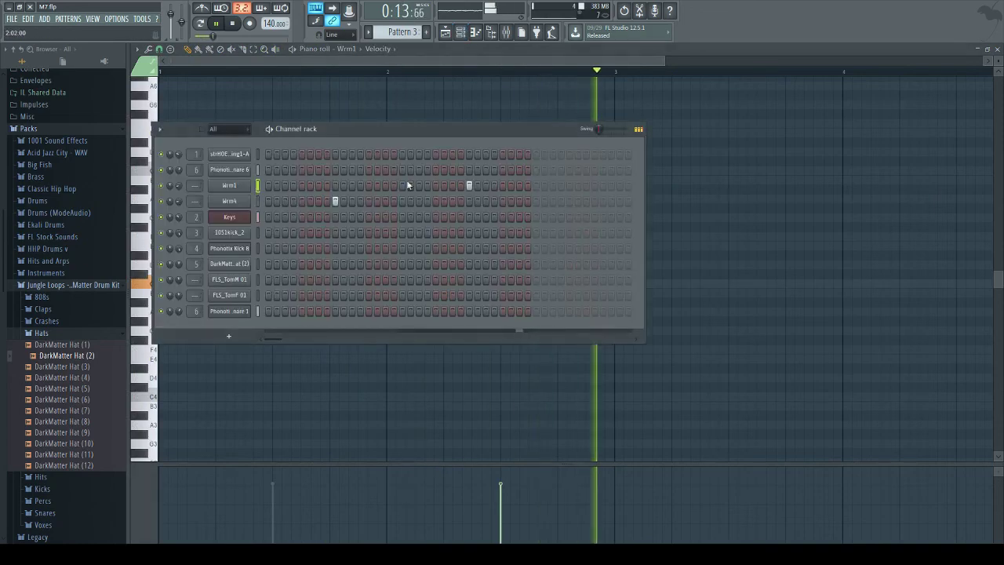
click(233, 24)
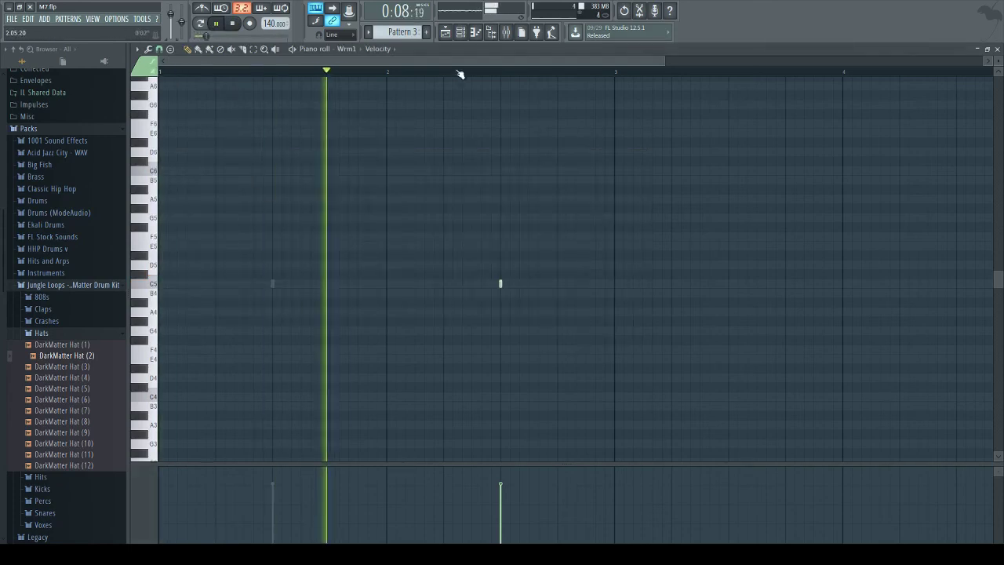
key(F6)
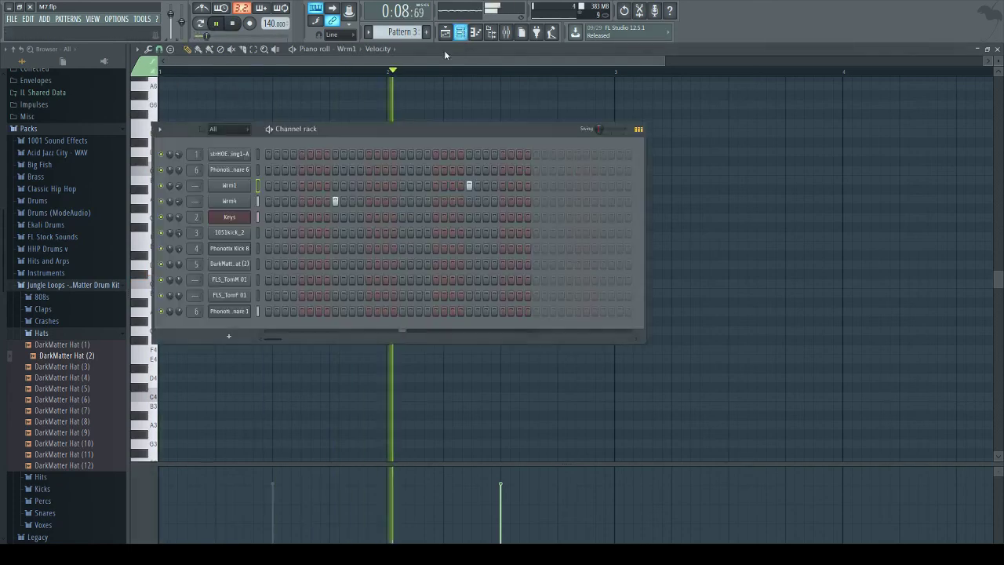
click(233, 23)
click(247, 203)
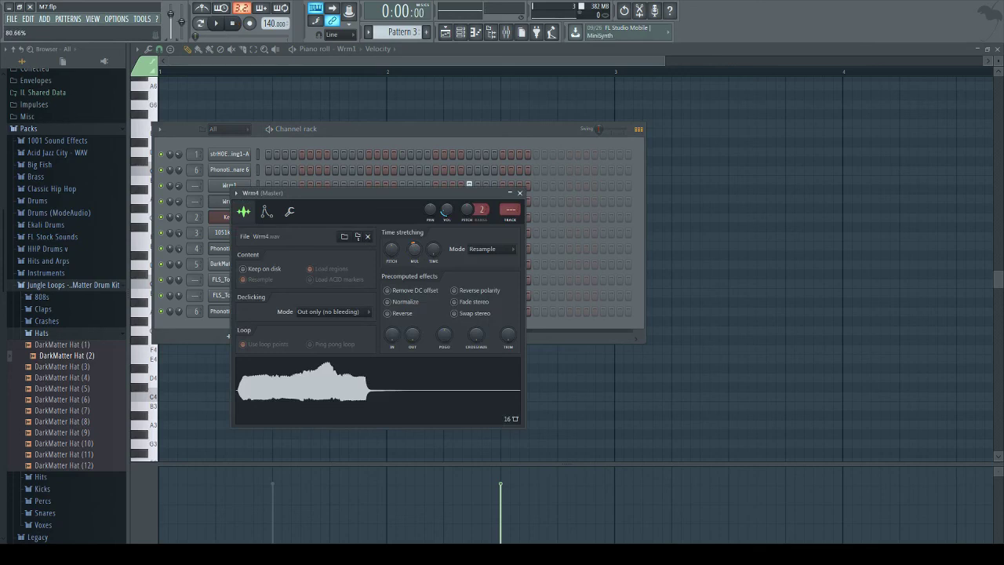
scroll(408, 256, up, 2)
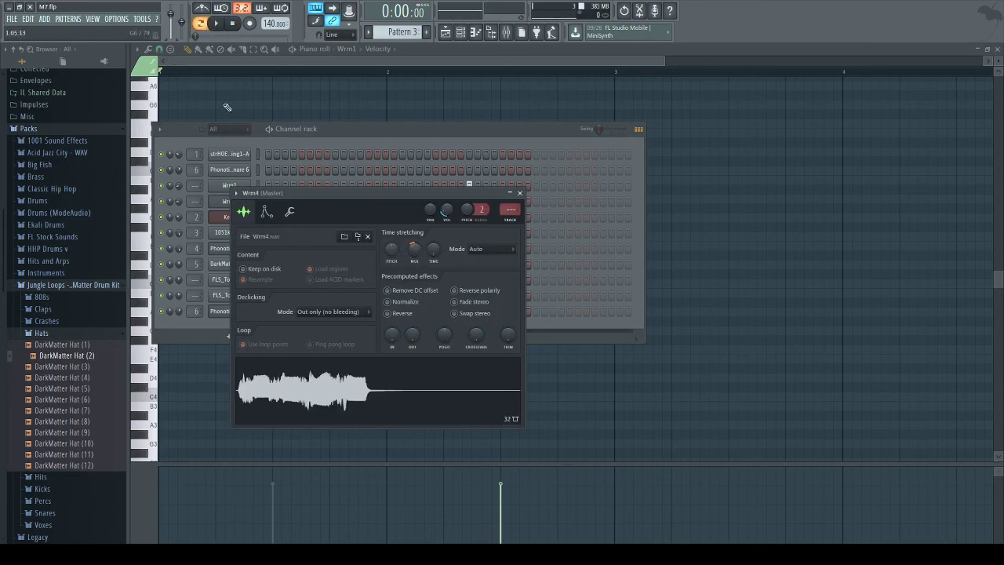
click(216, 25)
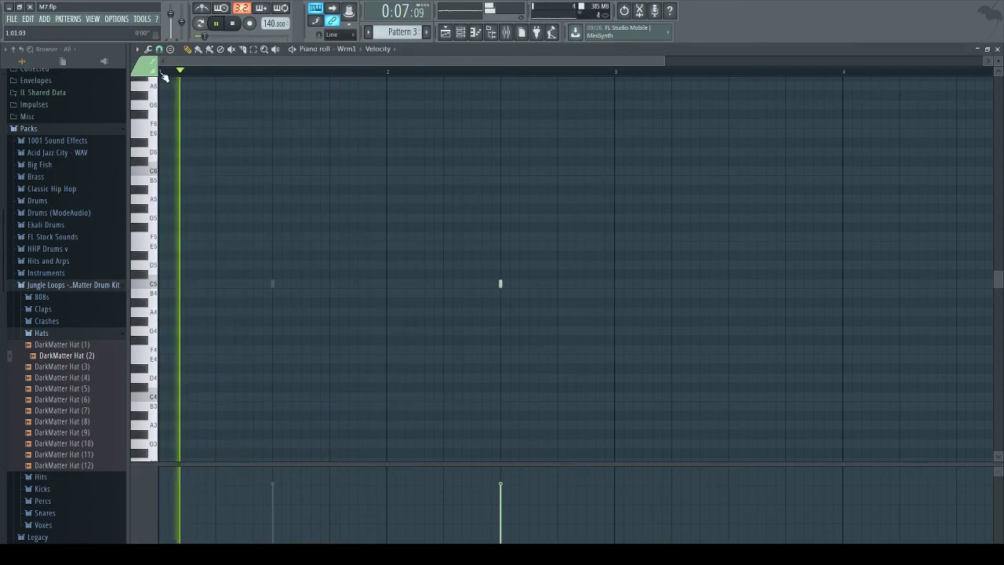
Step: Stop playback and readjust the time stretch multiplier of the Wrm4 sample
key(F6)
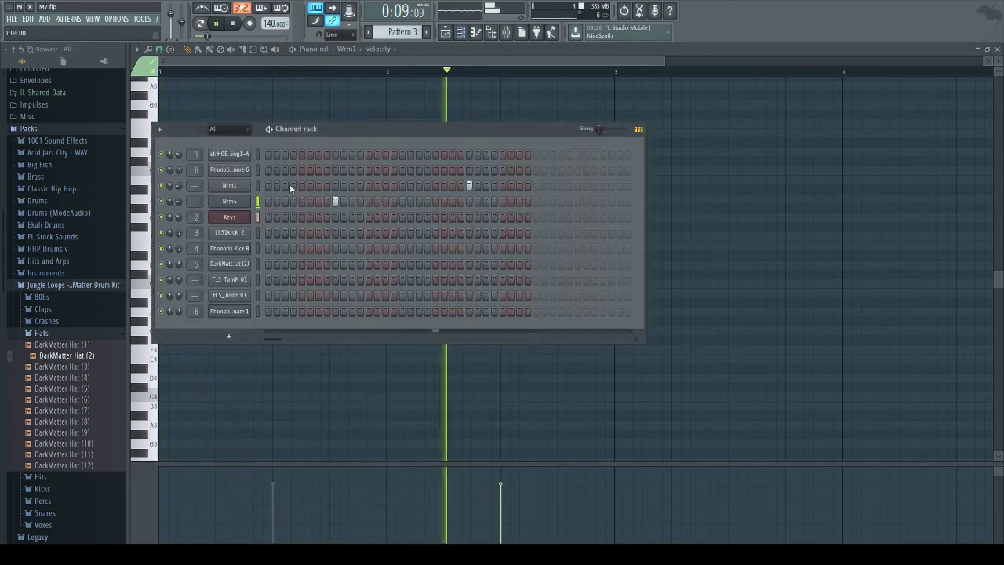
click(245, 201)
click(234, 25)
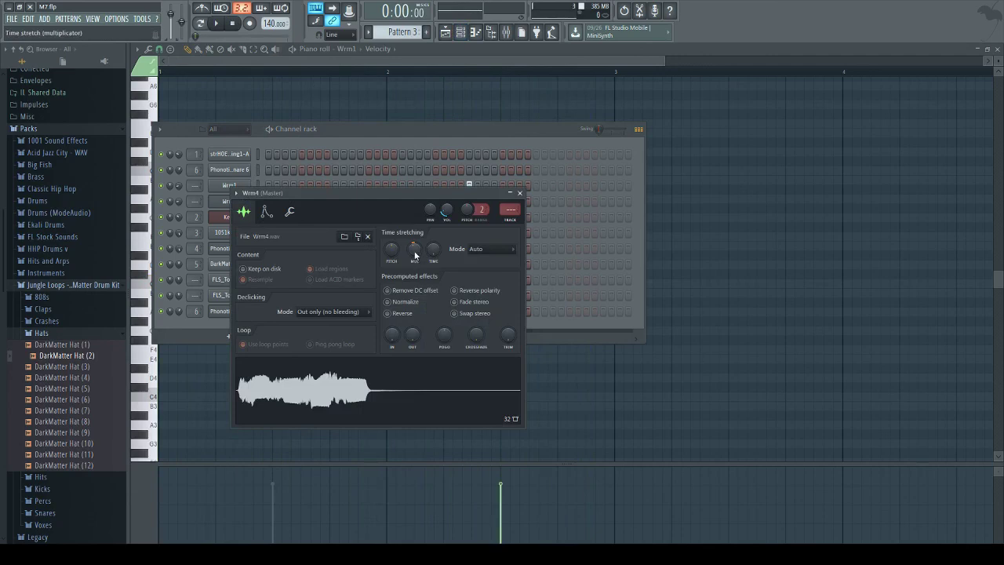
Step: Set the Wrm1 sample's time stretching mode to Auto, adjust its stretch multiplier, and audition the song
click(218, 188)
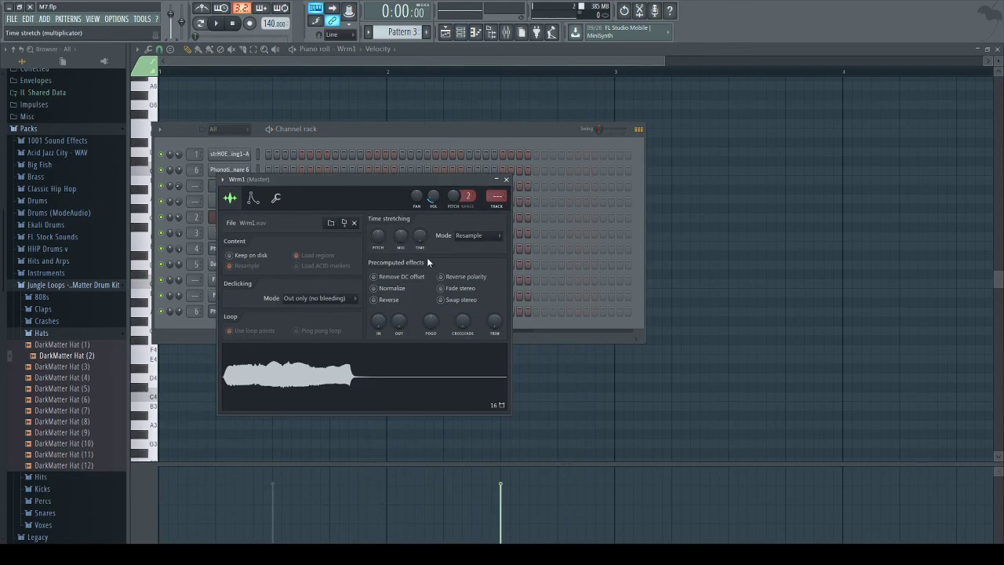
drag(376, 242, 375, 238)
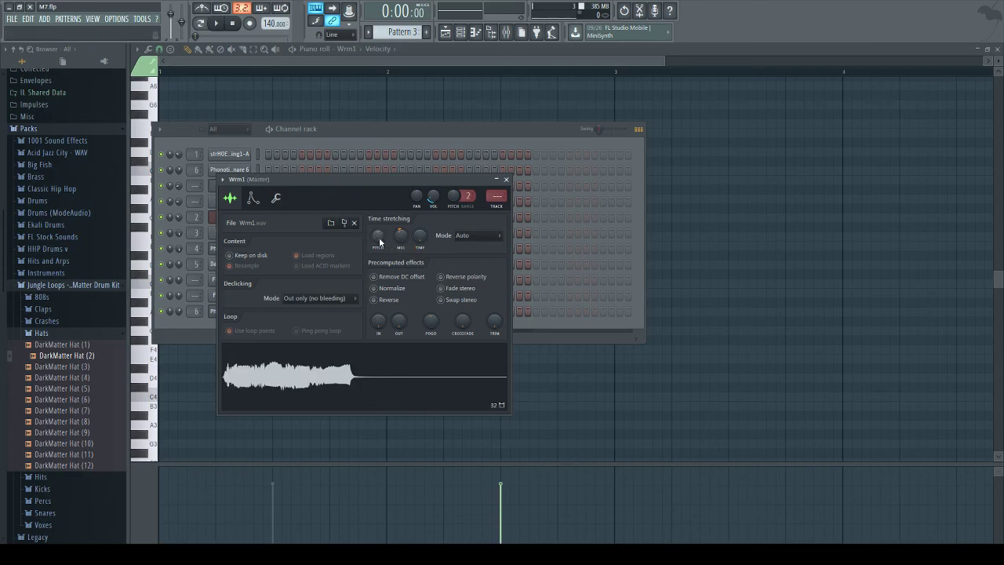
right_click(337, 112)
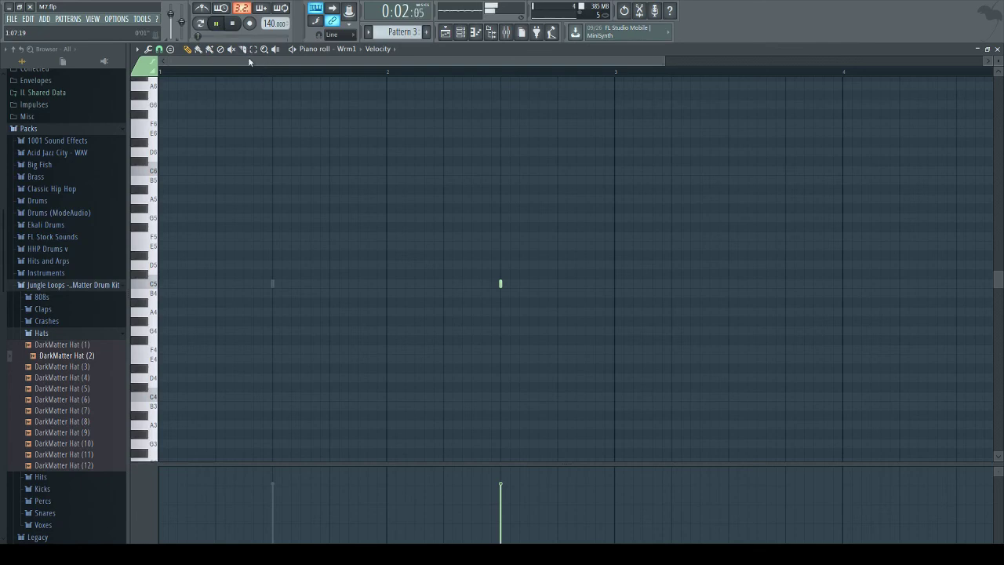
Step: Route the Wrm1 and Wrm4 channels to mixer track 7 and stop playback
click(462, 33)
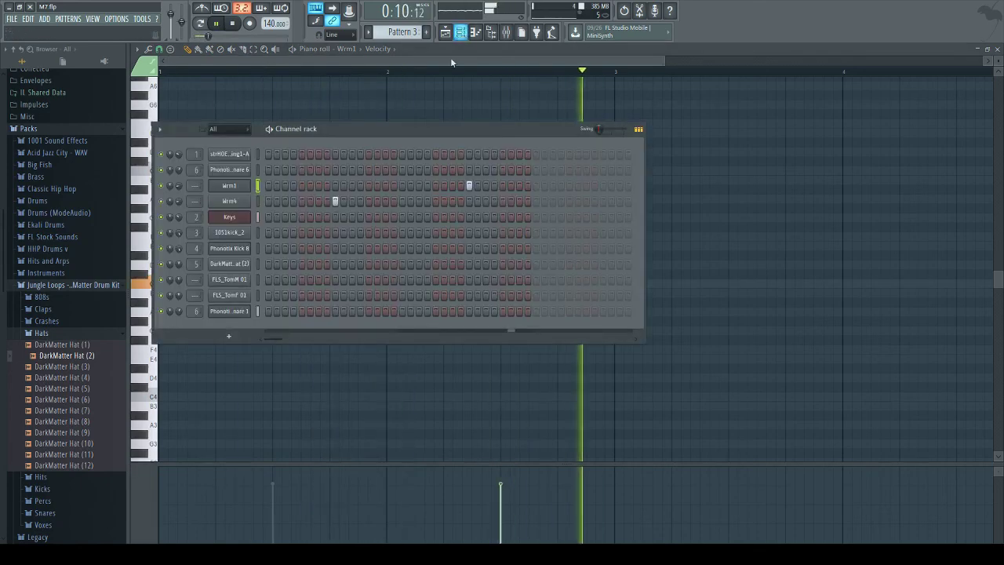
drag(197, 201, 196, 188)
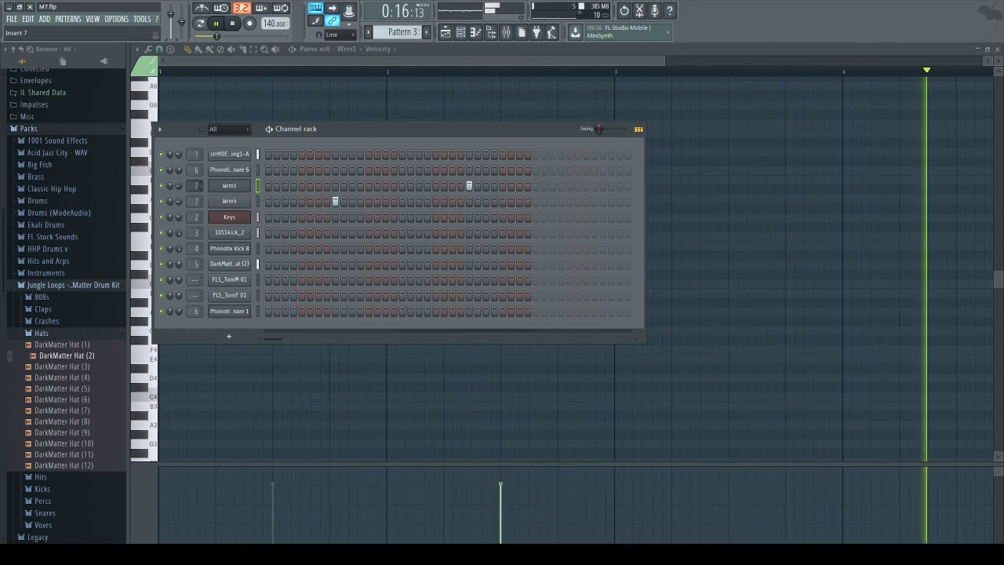
key(space)
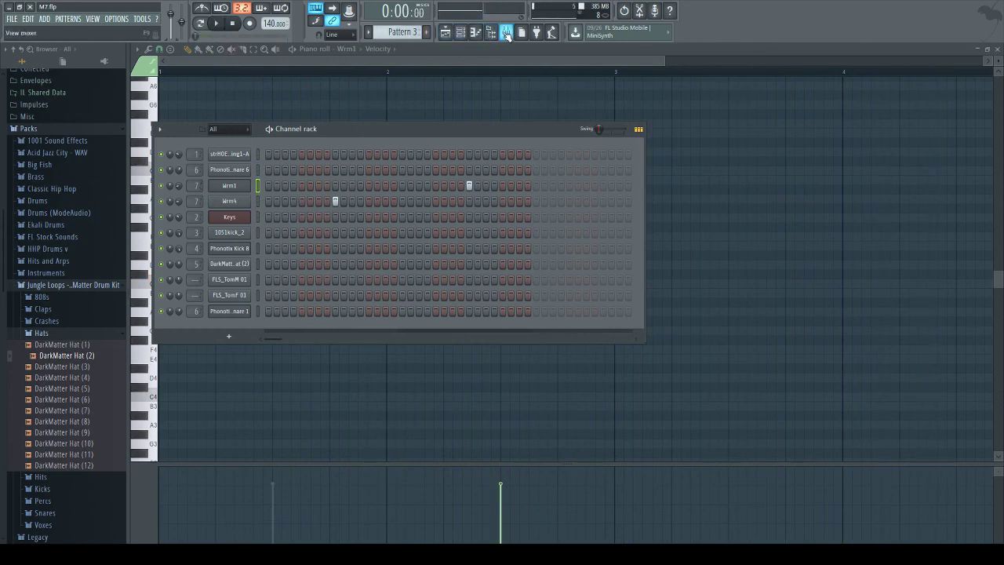
Step: Name mixer track 7 Background Lead and lower its volume fader
key(F9)
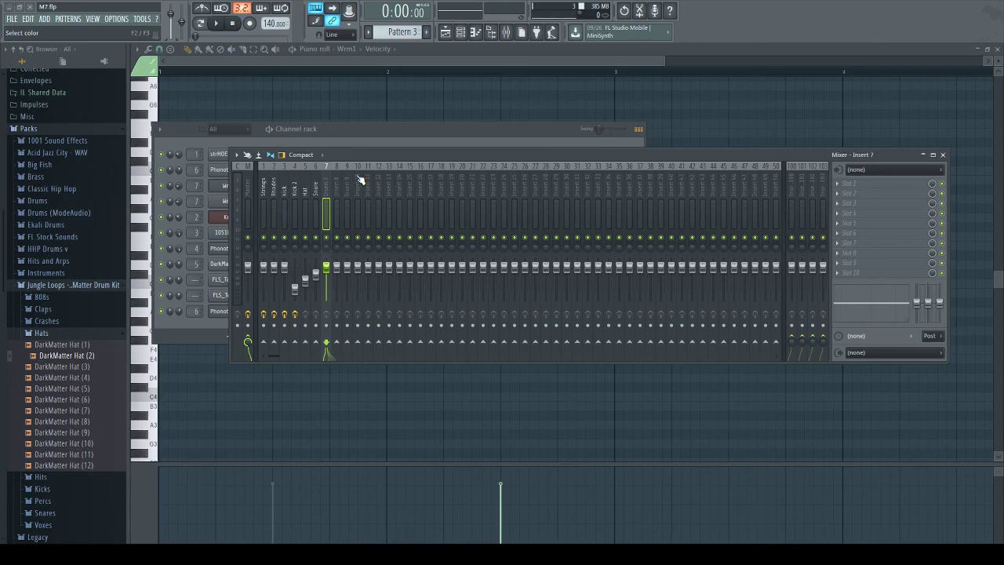
key(Return)
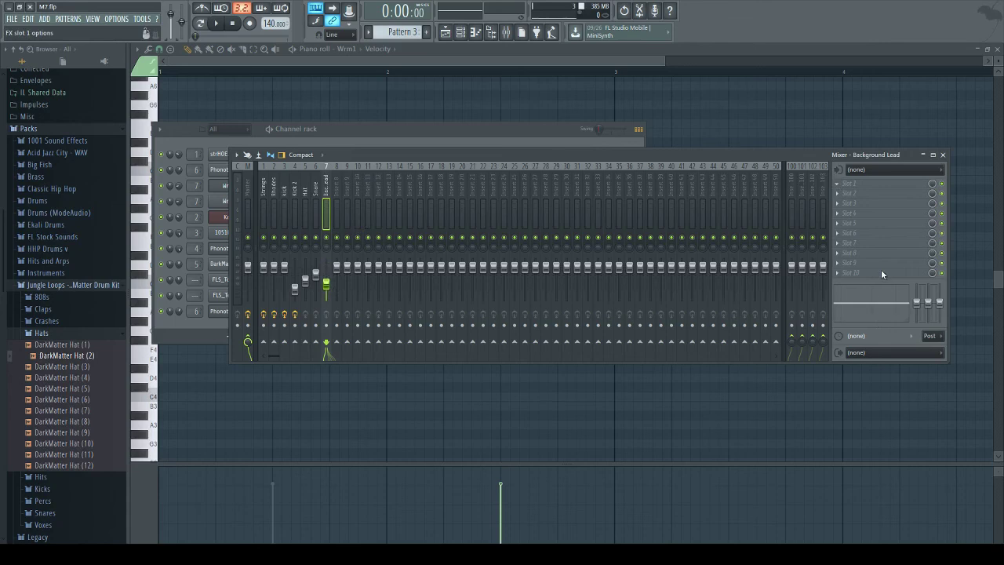
Step: Add Fruity Reeverb 2 to the Background Lead track and adjust its room size, decay and low cut, with the low cut at about 2040 Hz
click(217, 23)
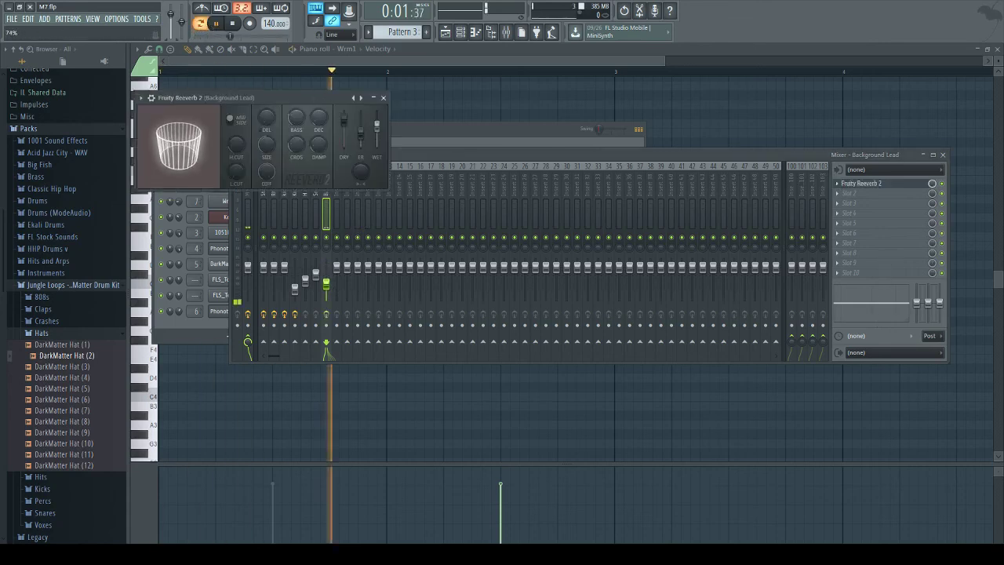
drag(174, 133, 197, 132)
drag(320, 119, 325, 114)
mouse_move(239, 170)
mouse_down()
mouse_move(239, 149)
mouse_move(239, 170)
mouse_up()
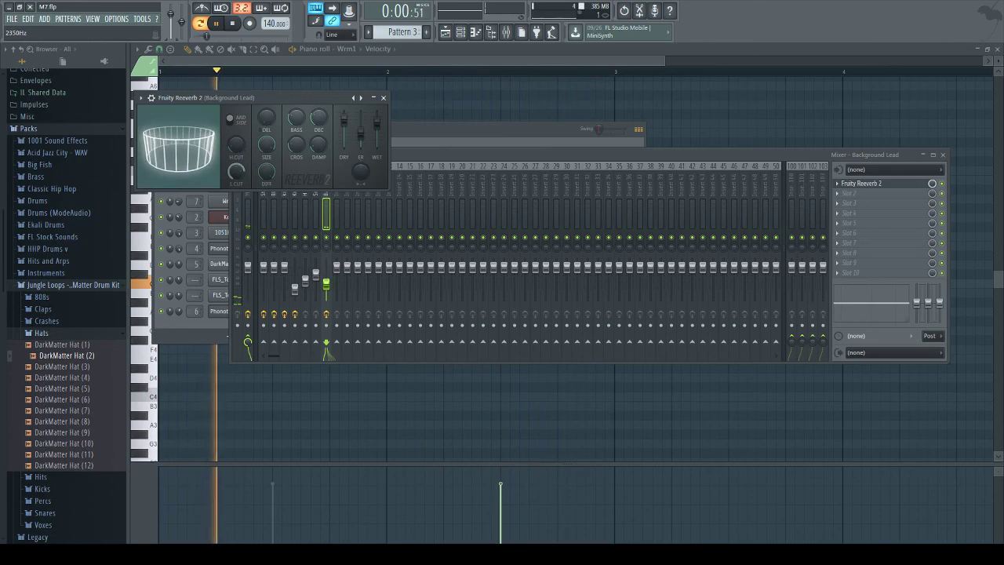
scroll(235, 174, up, 3)
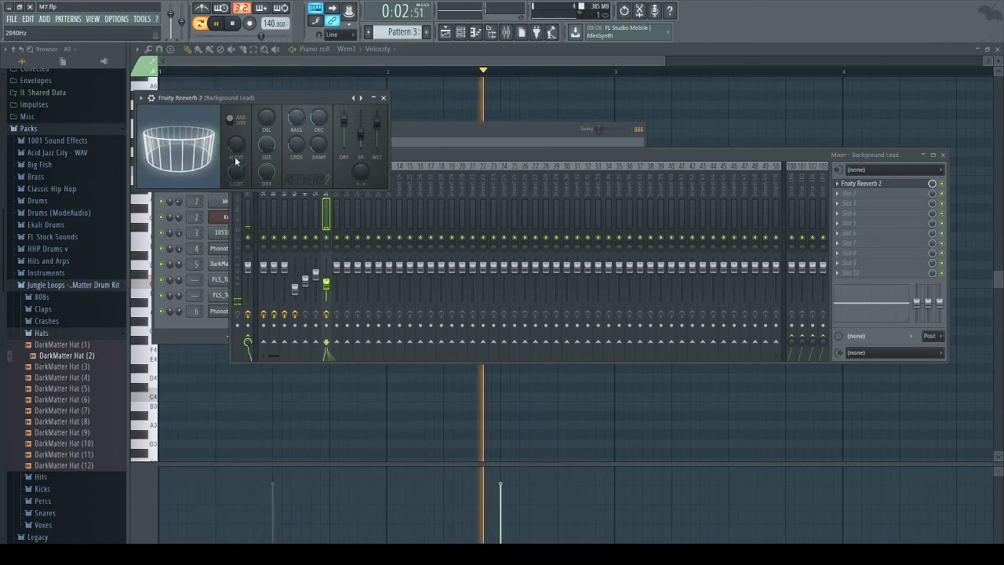
Step: Stop playback and load Gross Beat into slot 2 of the Background Lead mixer track
click(217, 23)
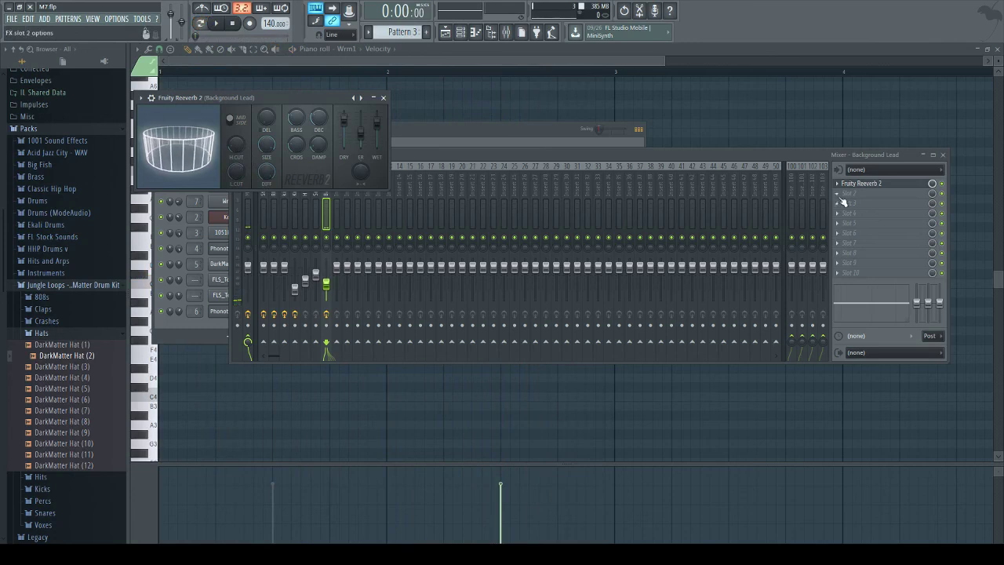
click(855, 212)
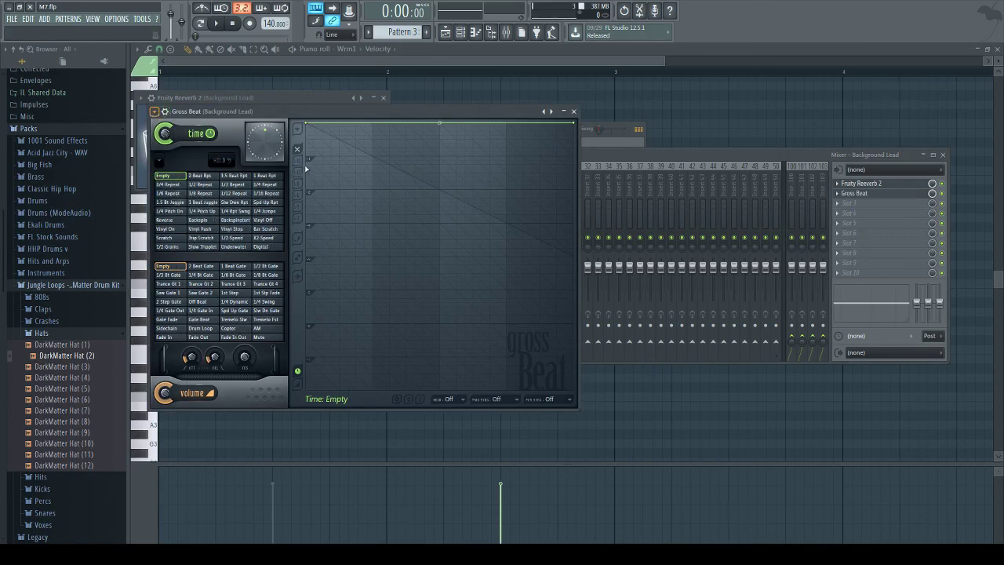
Step: Audition Gross Beat's 1/2 Speed and X2 Speed time presets and its 1/2, 1, 1/3 and 1/4 beat gate volume presets
click(230, 238)
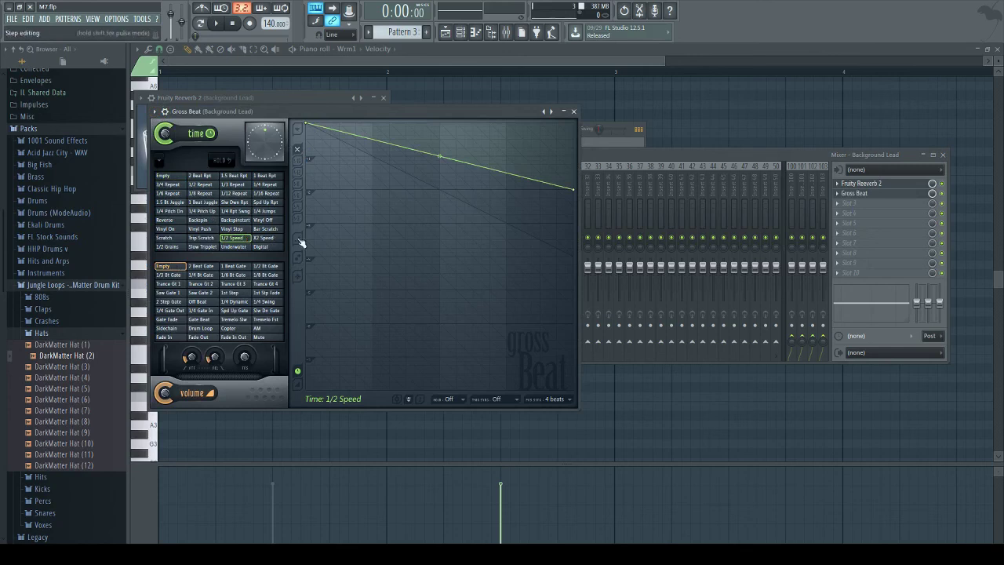
click(216, 25)
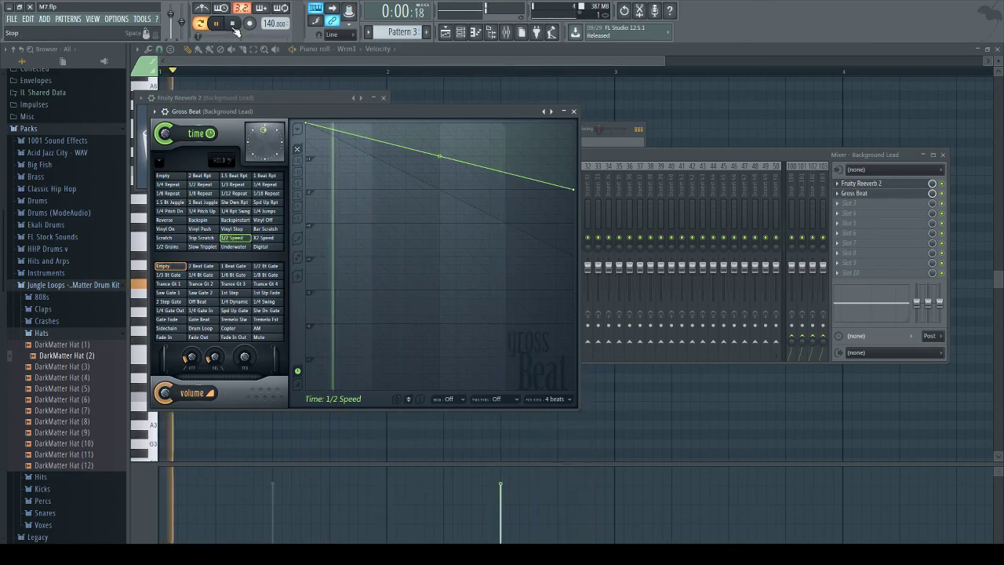
click(263, 238)
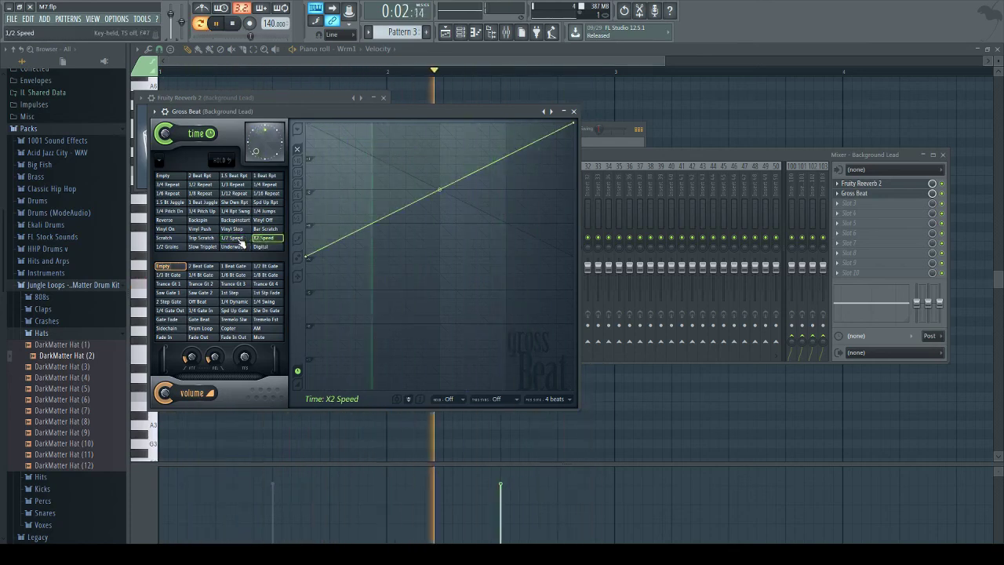
click(172, 176)
click(233, 266)
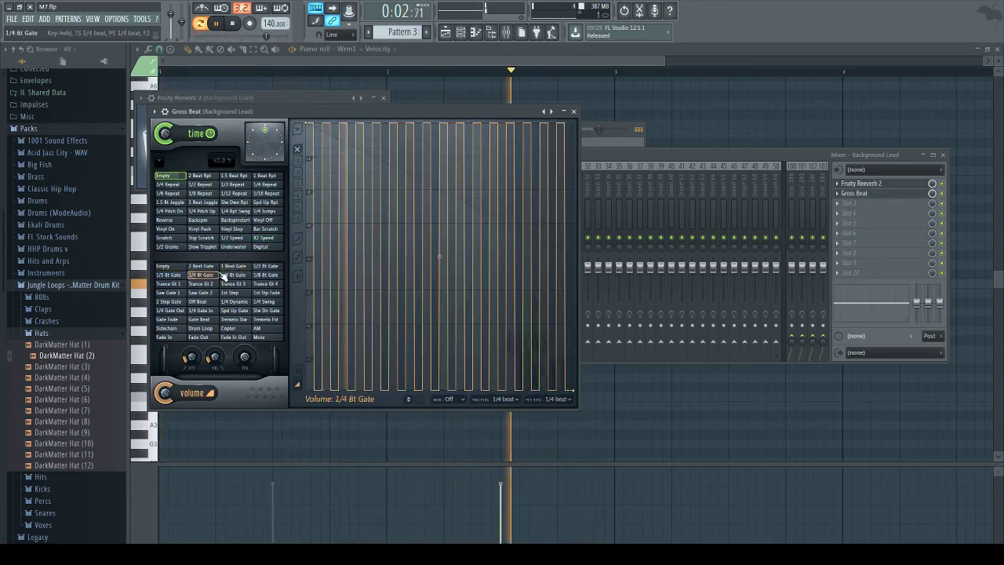
click(270, 267)
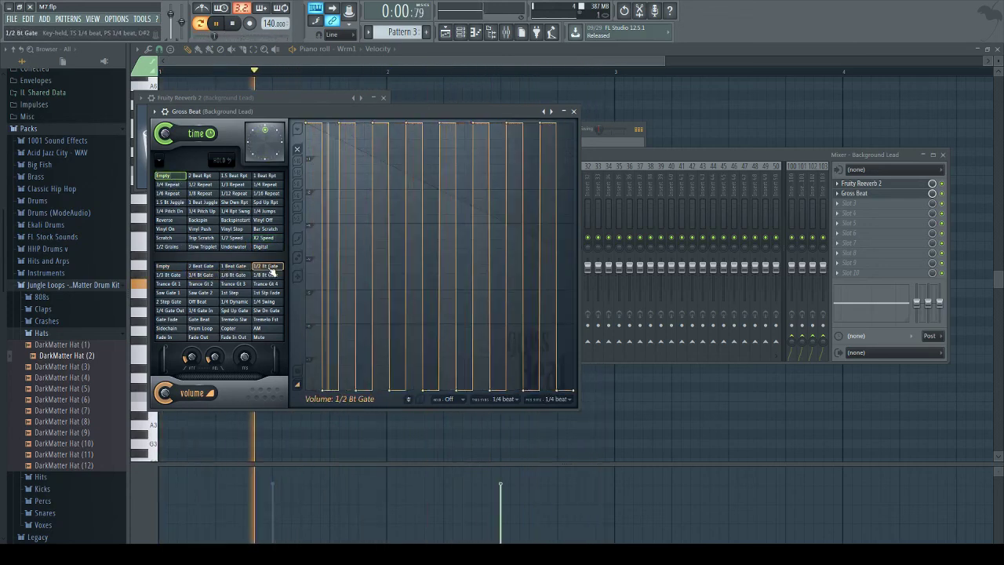
click(233, 267)
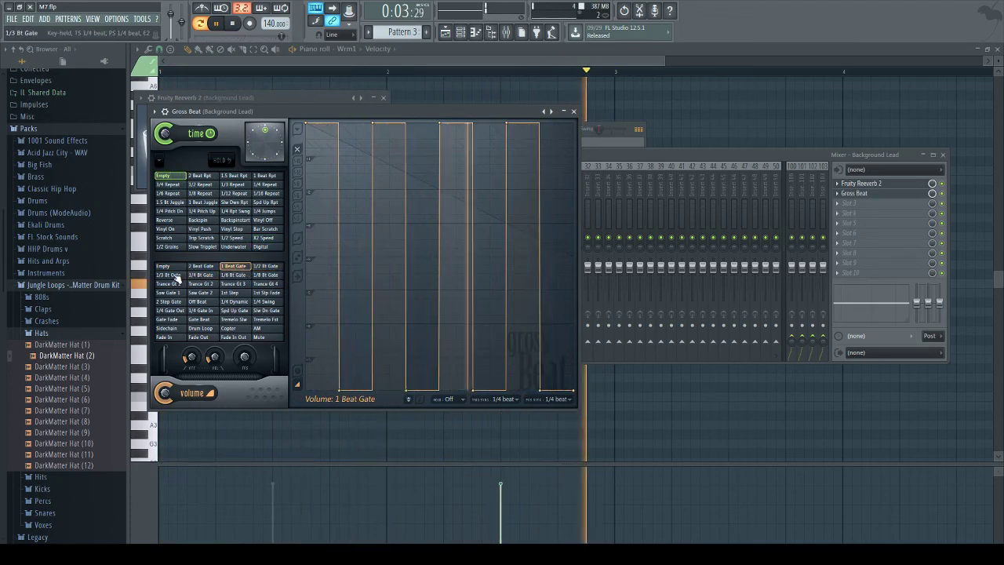
click(175, 277)
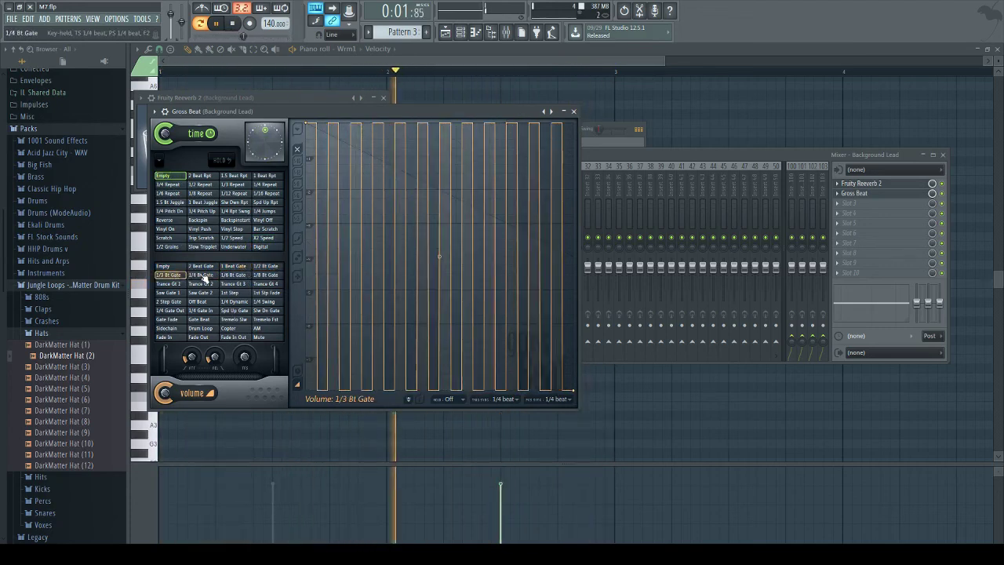
click(201, 275)
Step: Apply Gross Beat's Sidechain volume preset and raise the four low points of its curve to soften the ducking
click(168, 328)
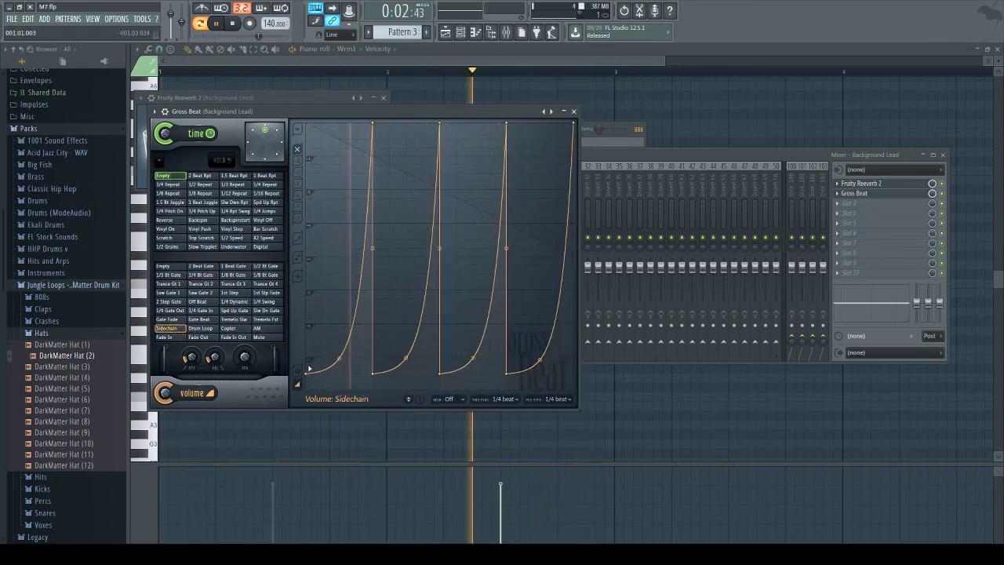
drag(306, 373, 306, 322)
drag(371, 371, 372, 322)
drag(442, 375, 441, 321)
drag(509, 375, 510, 324)
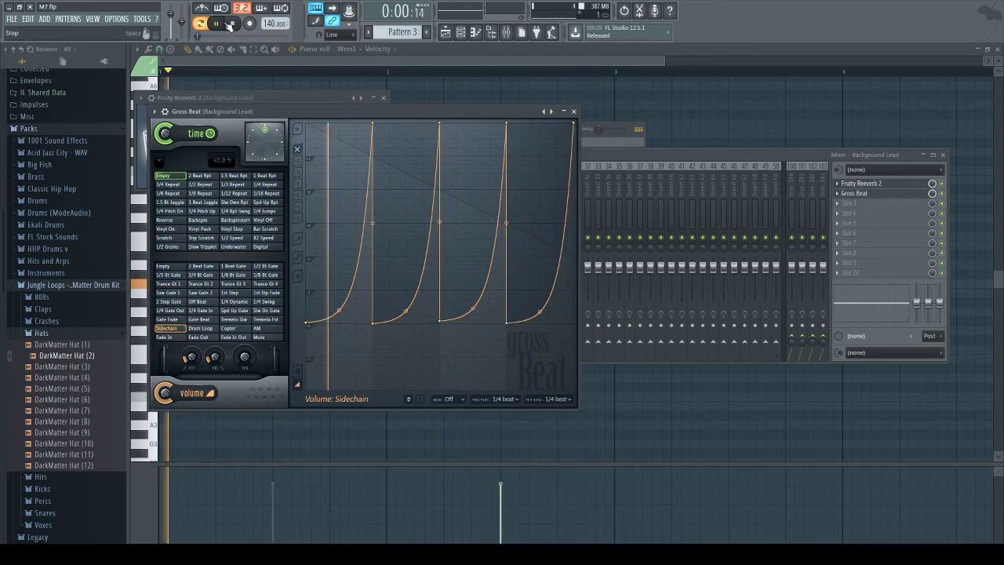
Step: Balance the background lead in the song by raising its mixer fader and adjusting the Wrm4 and Wrm1 channel volumes
key(F9)
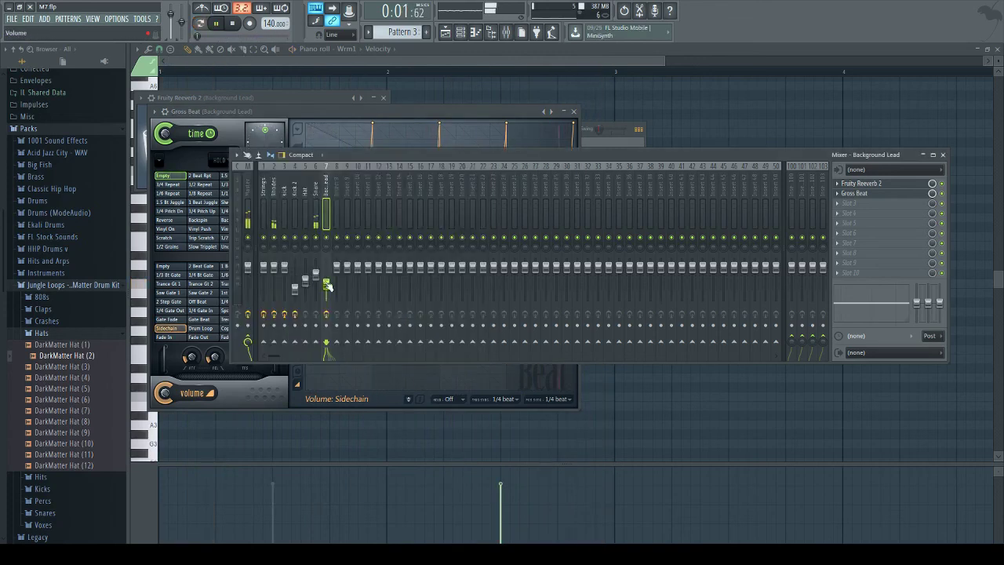
click(445, 33)
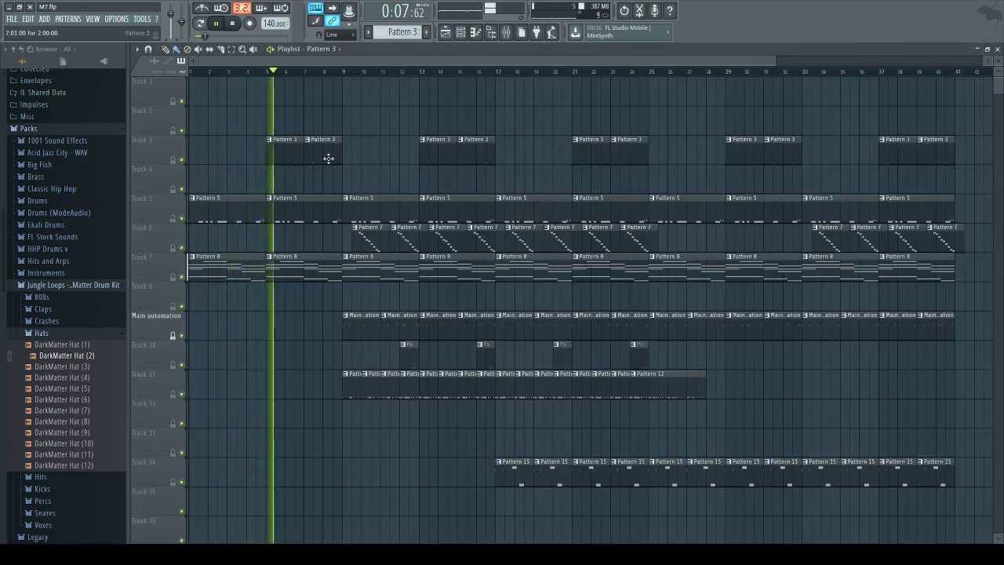
click(461, 33)
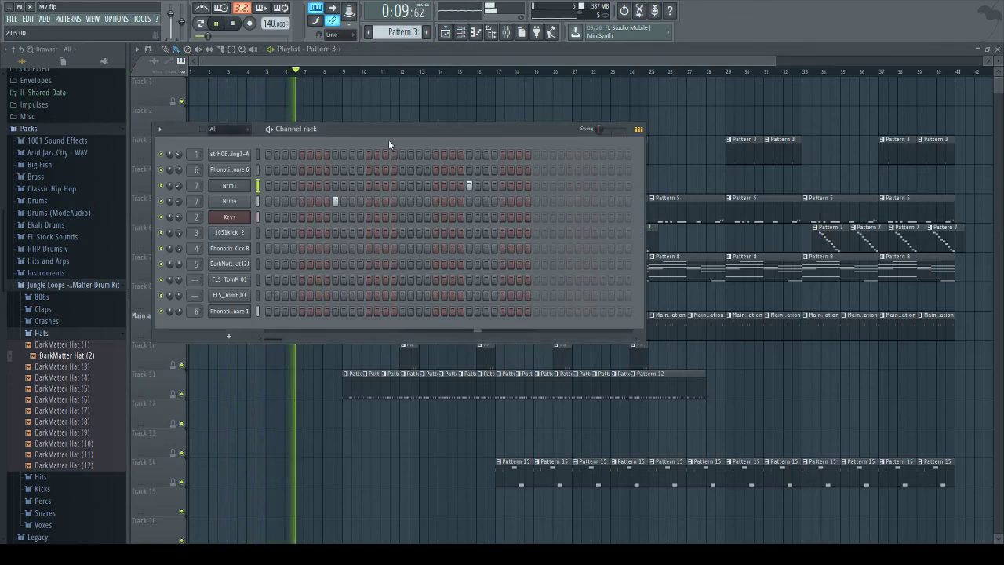
drag(178, 211, 178, 236)
mouse_move(180, 187)
mouse_down()
mouse_move(180, 210)
mouse_move(179, 187)
mouse_up()
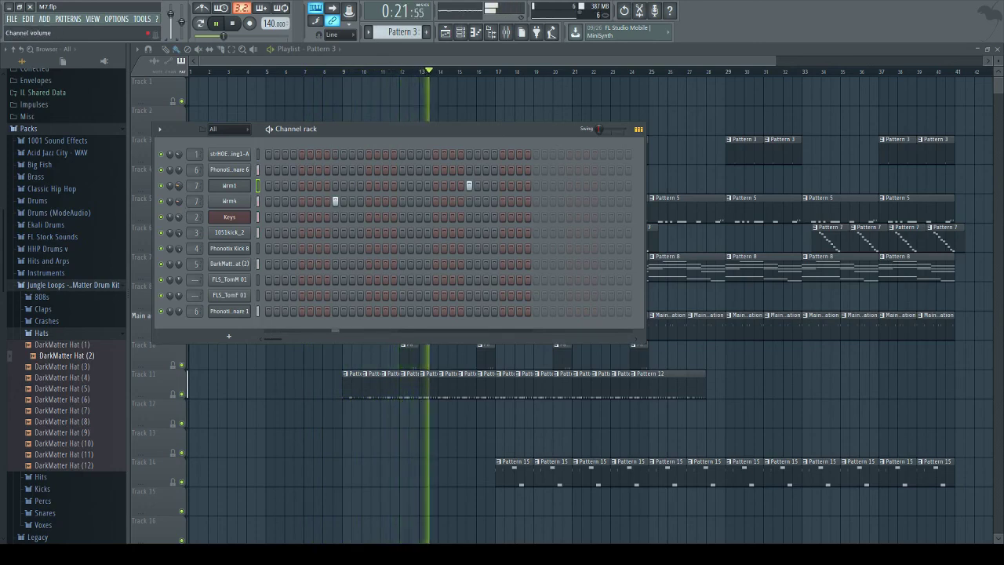
key(F6)
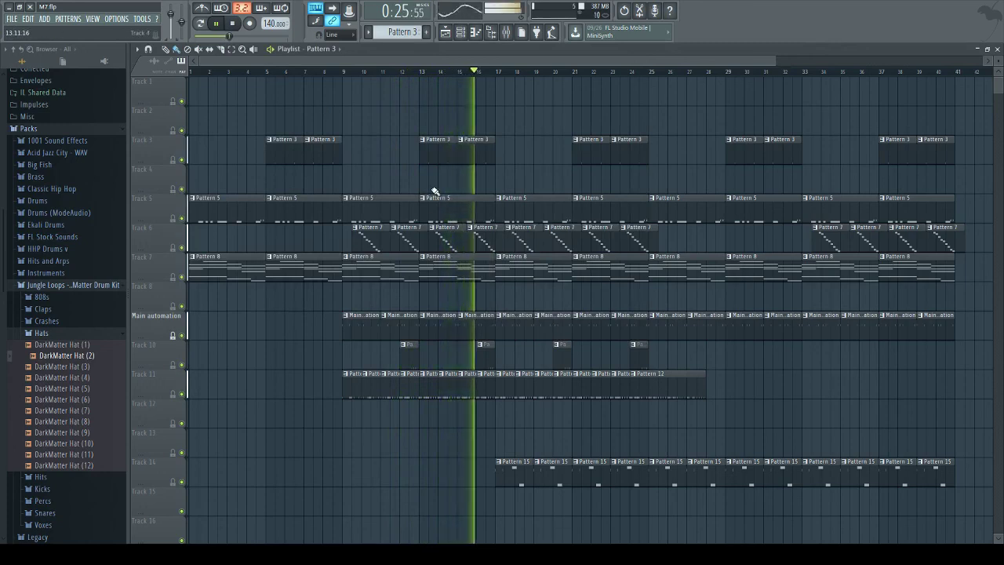
Step: Select Pattern 15 from its clip in the playlist and play it in pattern mode
click(478, 243)
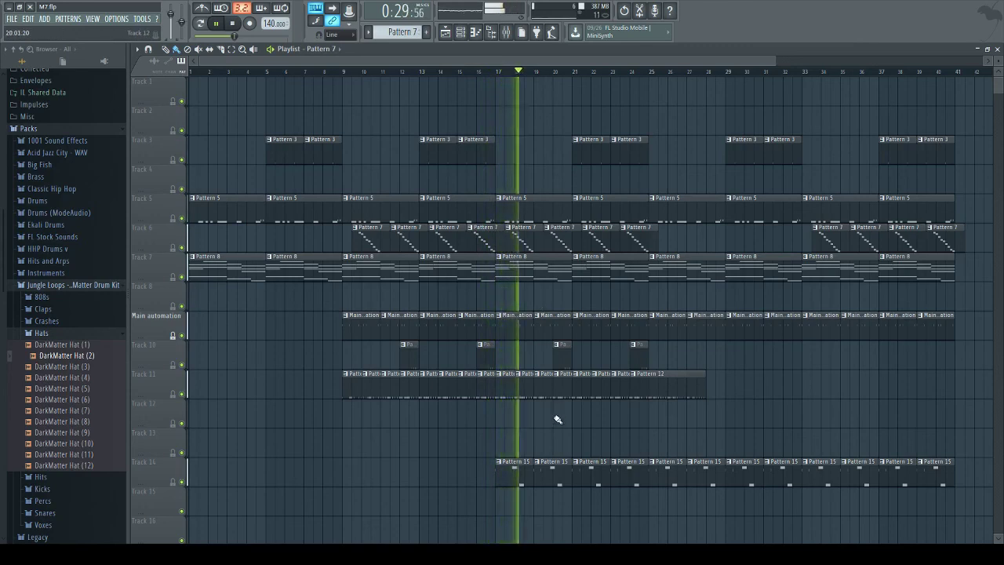
click(514, 471)
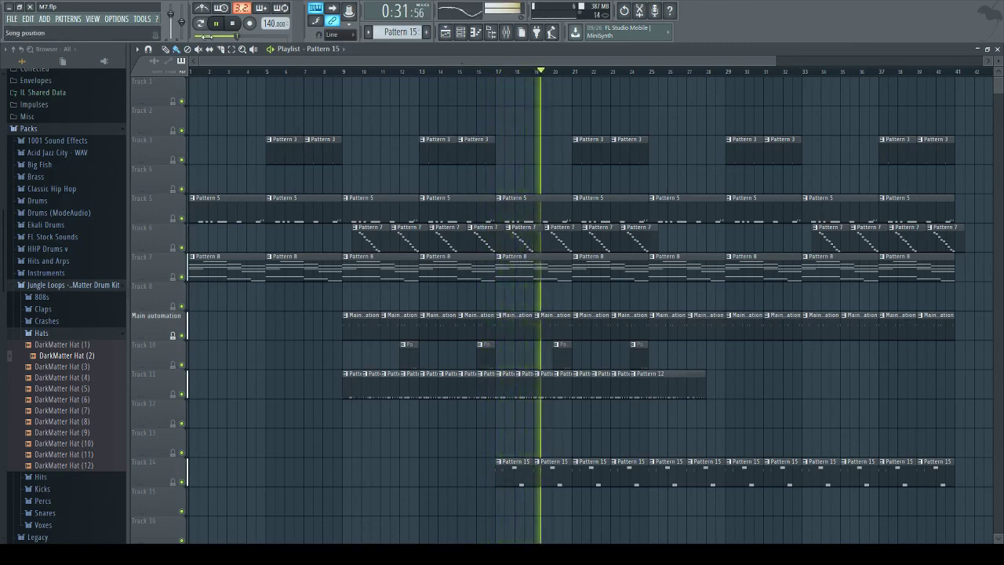
key(l)
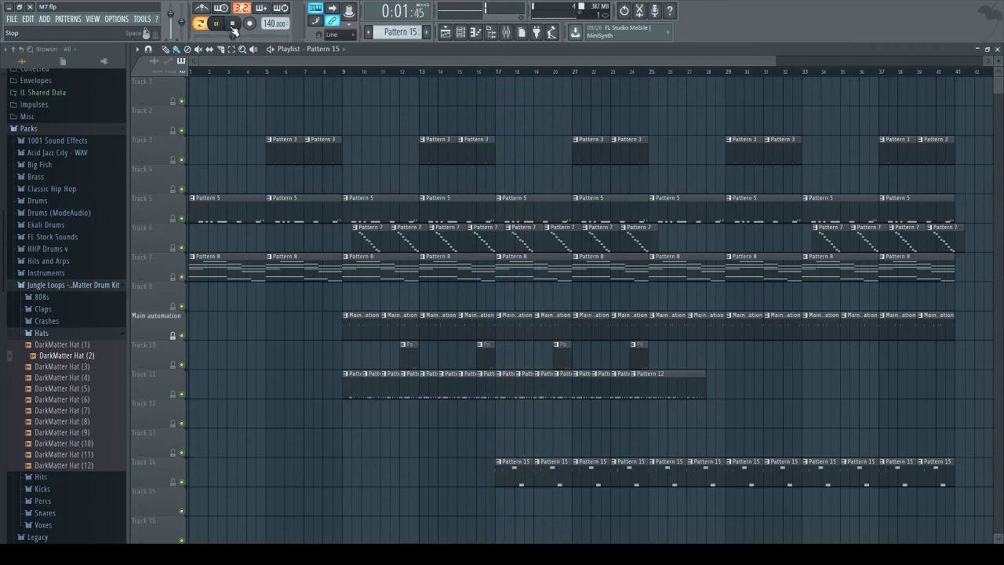
Step: Route the FLS_TomM 01 and FLS_TomF 01 channels to mixer track 8 and name that track Tom
click(462, 33)
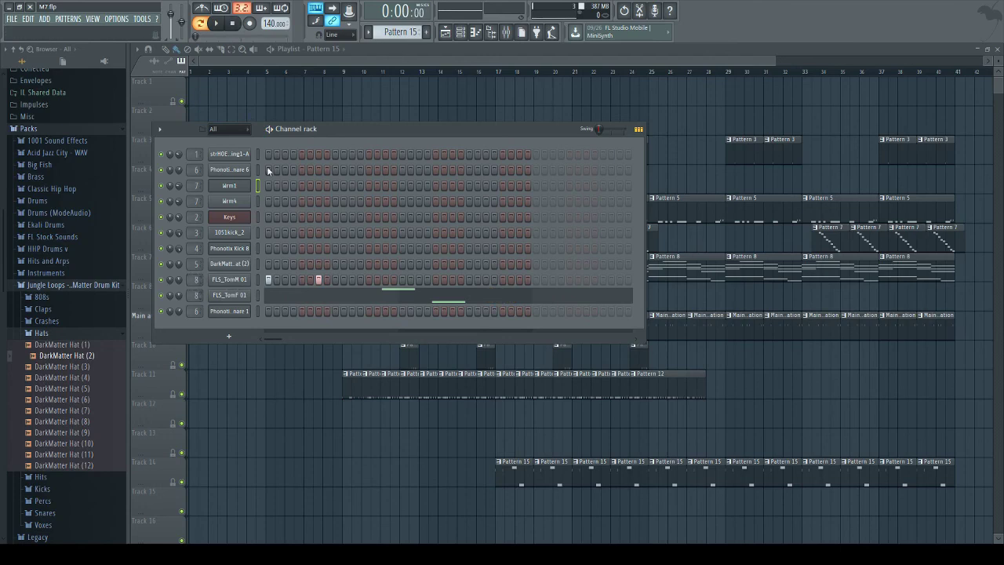
click(507, 33)
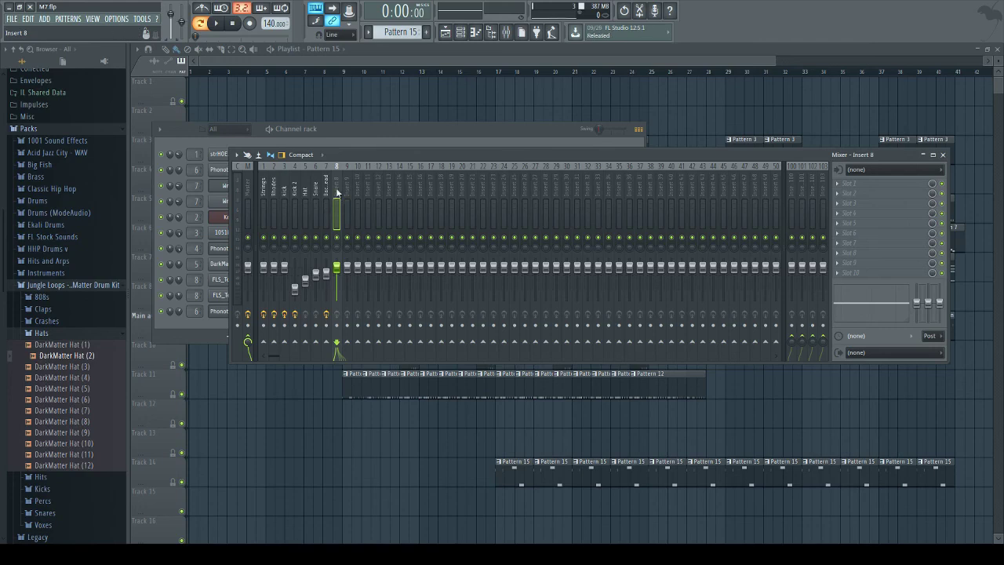
drag(377, 154, 402, 130)
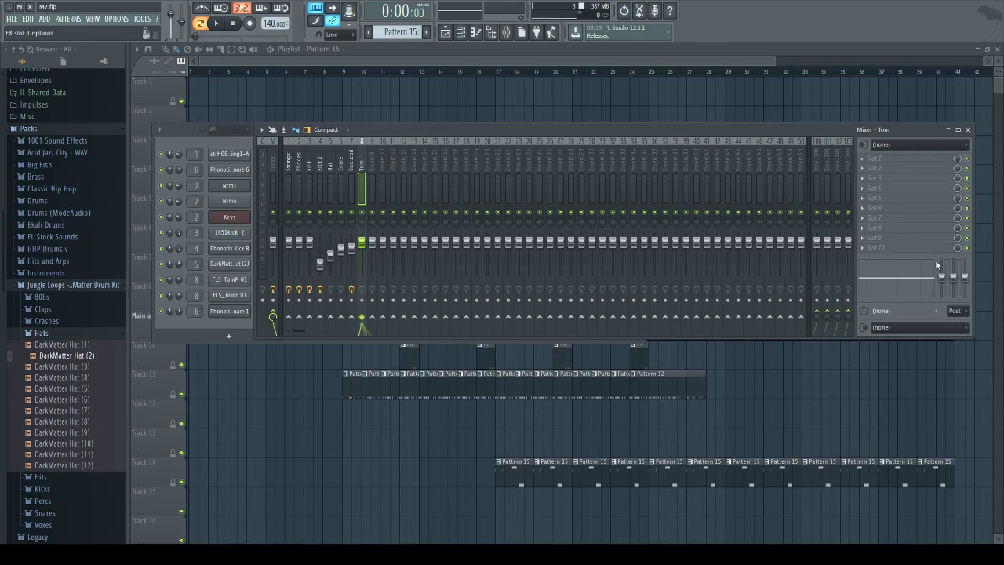
Step: Load Fruity Reeverb 2 on the Tom track and adjust its low cut and wet level during playback
click(216, 23)
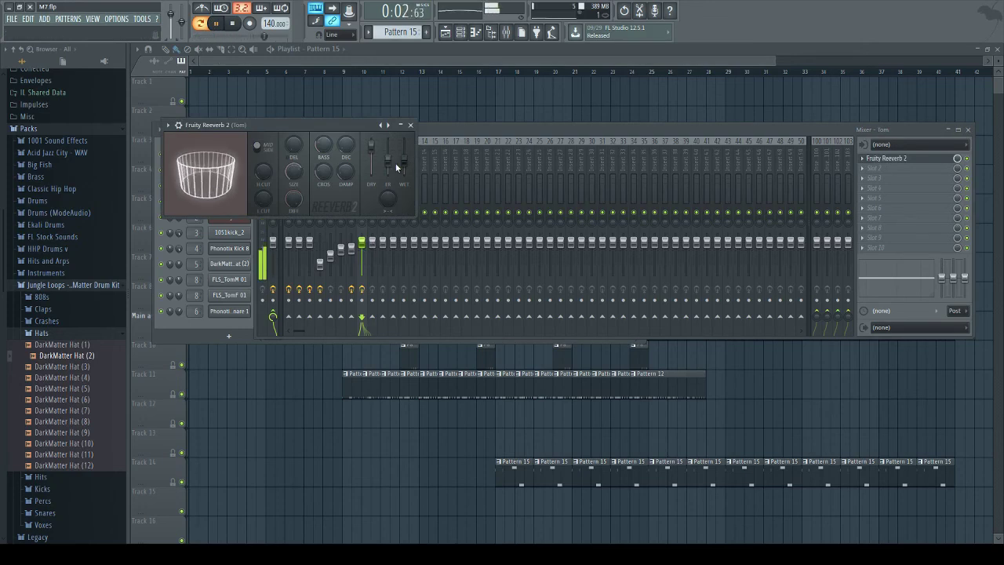
drag(266, 201, 264, 195)
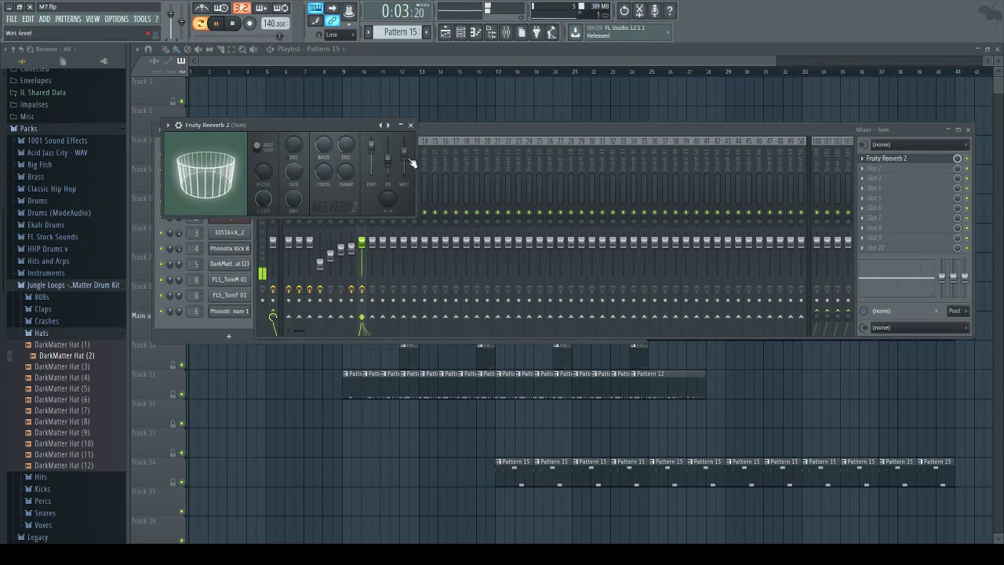
Step: Fine-tune the Tom reverb's mix amount and low cut, and lower the Tom track's volume to 73% (-6.4 dB)
click(957, 161)
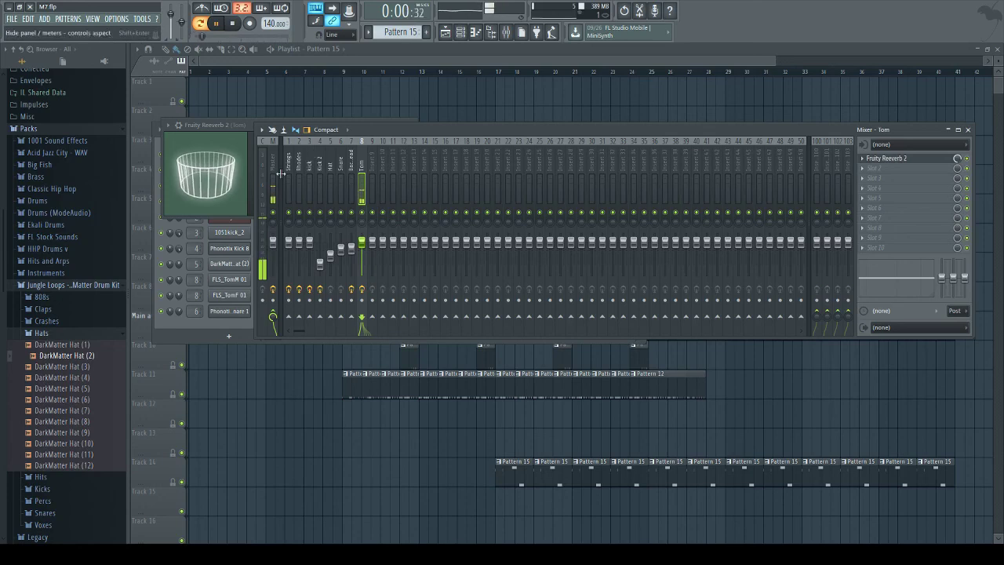
click(234, 150)
drag(265, 202, 265, 212)
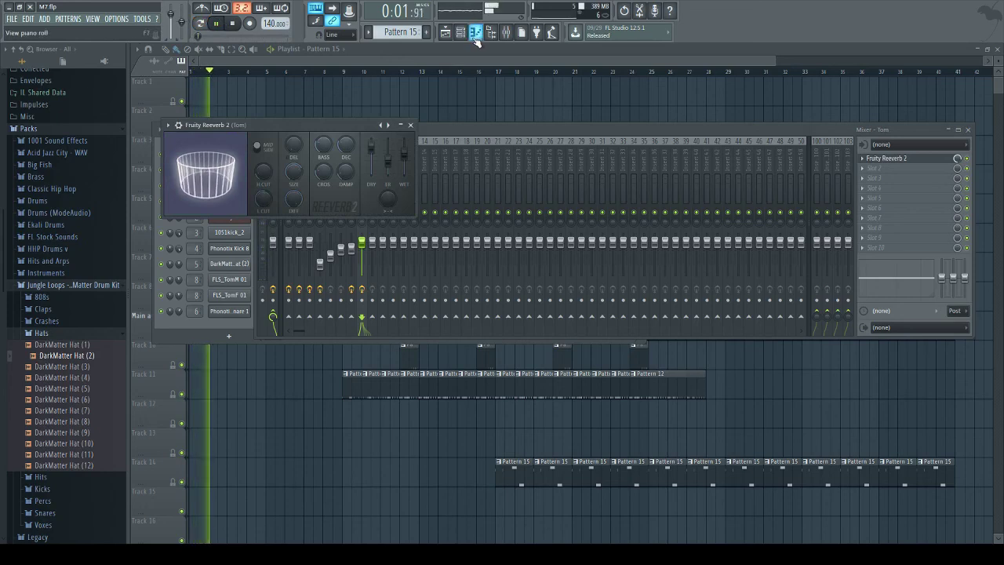
drag(361, 242, 361, 250)
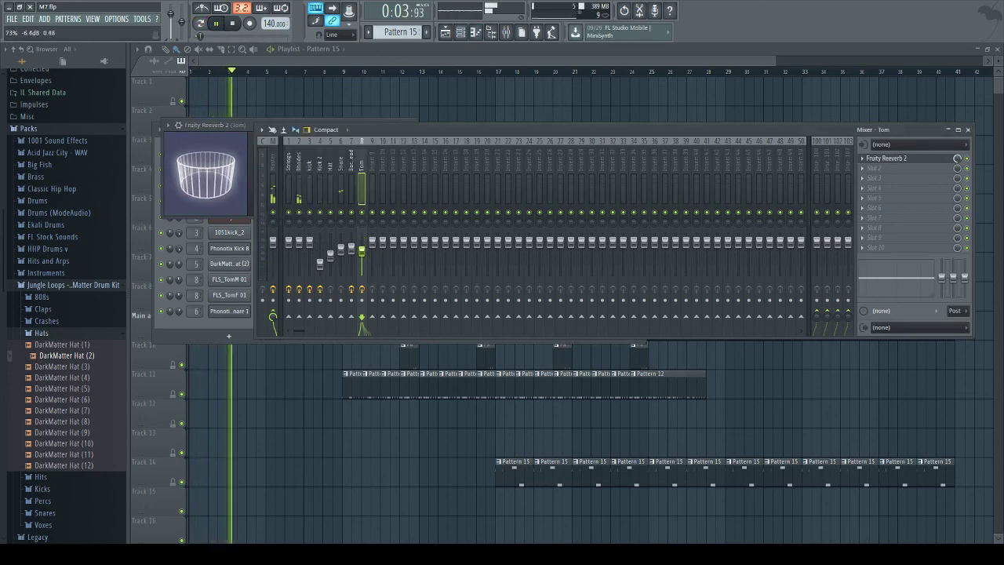
Step: Close the open windows and delete every second Pattern 12 clip on Track 11, leaving one clip every two bars
key(F12)
right_click(369, 381)
right_click(410, 381)
right_click(439, 381)
right_click(478, 381)
right_click(518, 381)
right_click(561, 382)
right_click(601, 381)
right_click(639, 378)
click(645, 393)
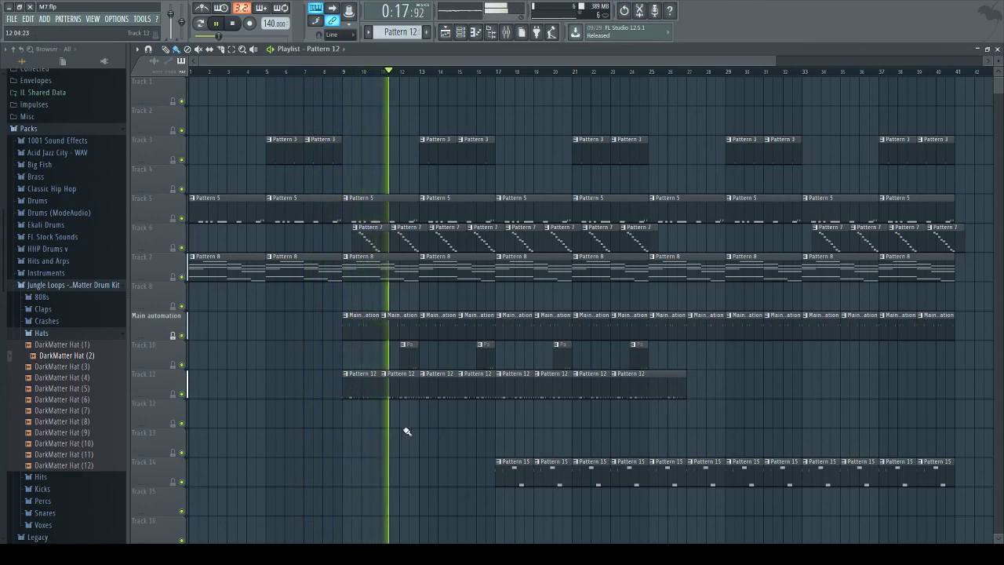
Step: Open the 1051kick_2 piano roll of the Main automation pattern, clear the hits after 1:11 and play the pattern in pattern mode
double_click(408, 329)
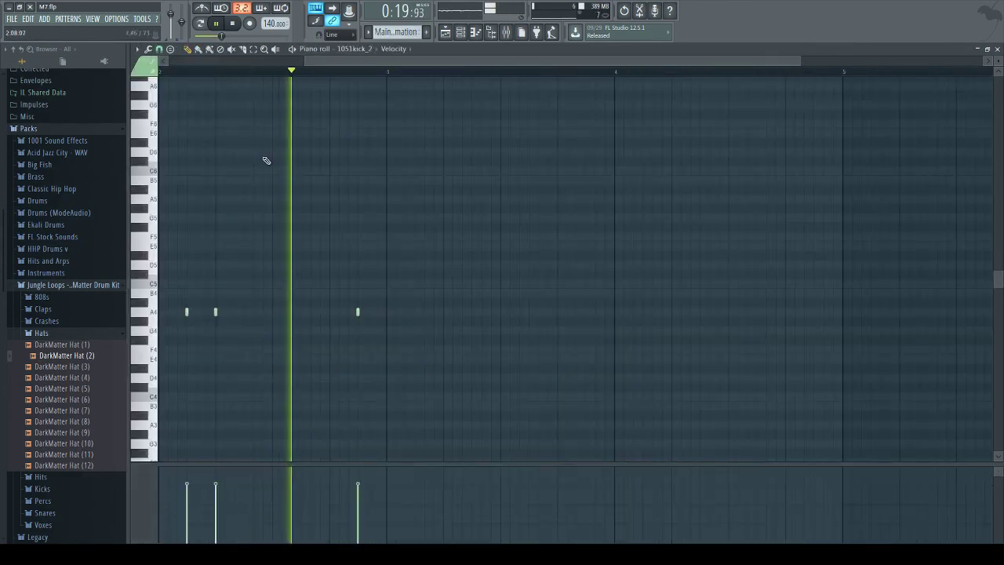
click(231, 22)
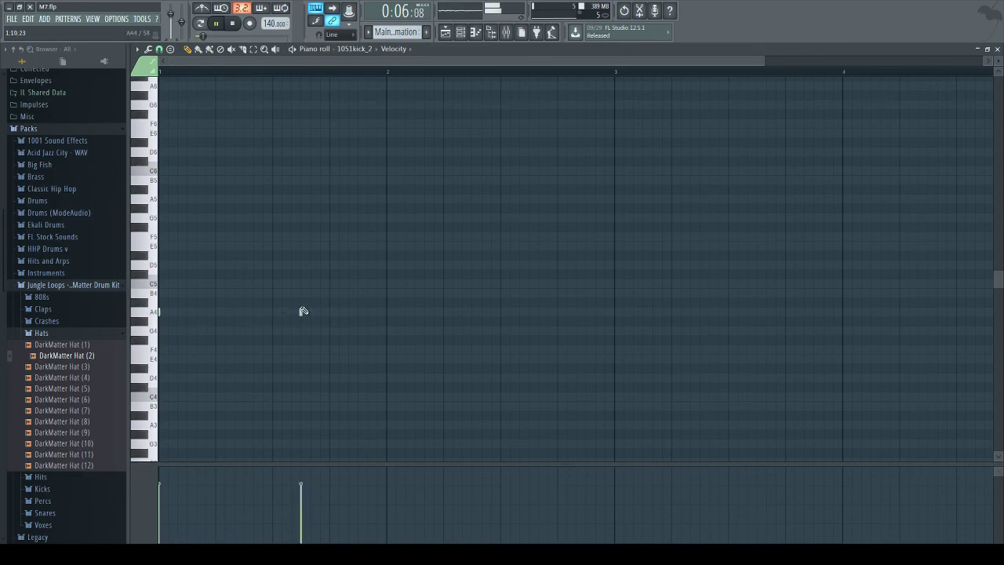
click(196, 26)
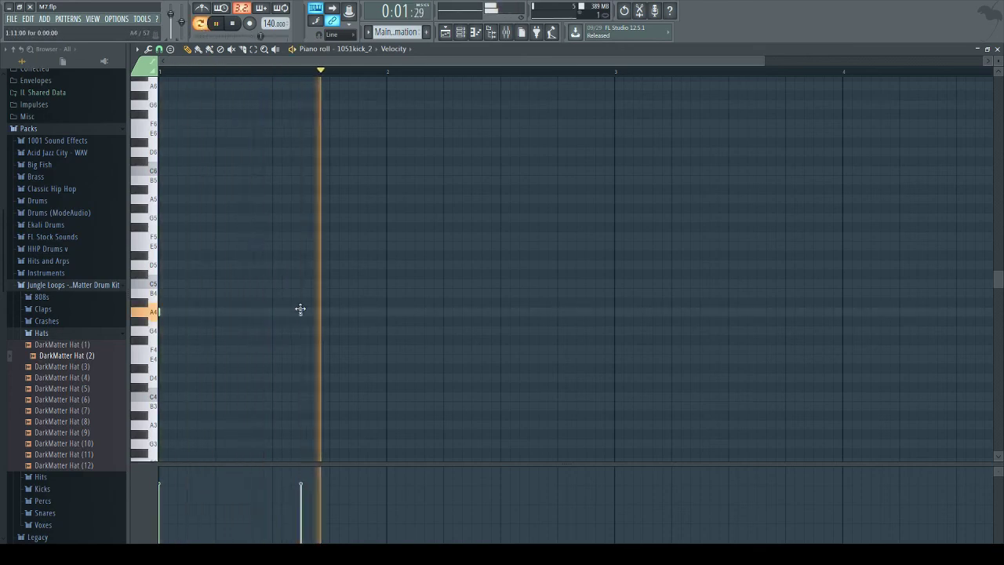
Step: Rework the kick rhythm on A4, placing hits at 1:15, 2:01 and 2:05 and removing the hit moved to 1:13
drag(301, 313, 330, 314)
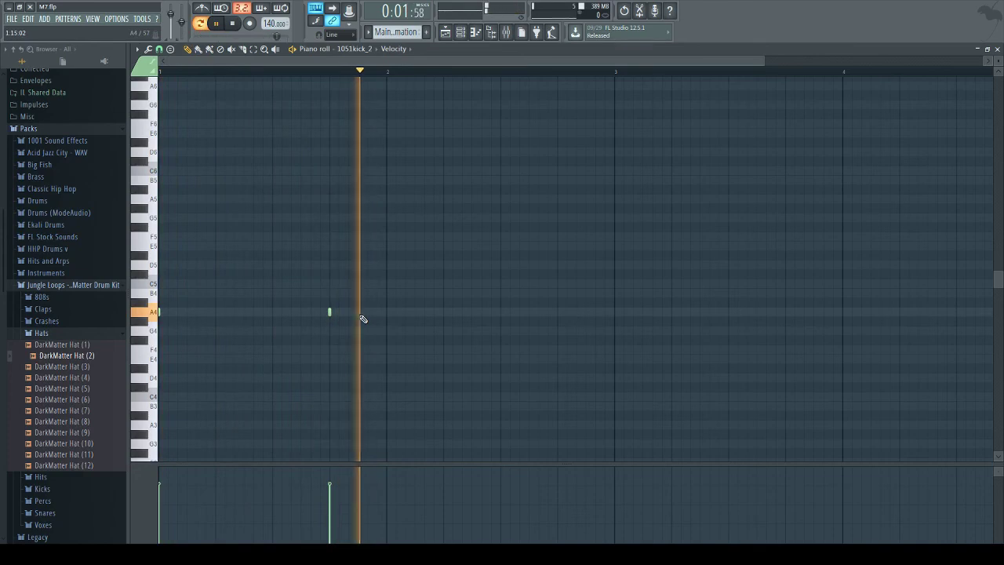
click(359, 313)
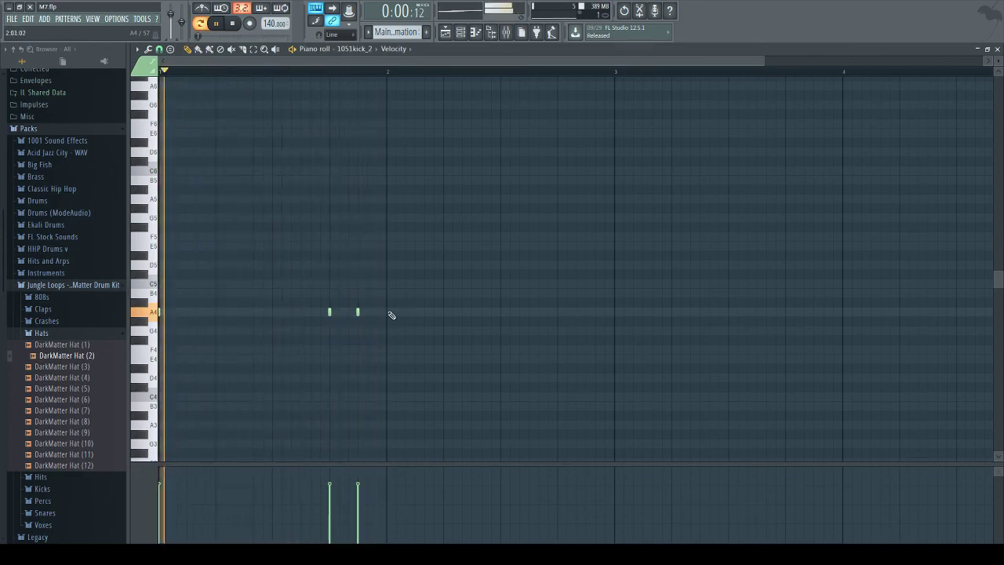
click(387, 312)
drag(387, 311, 414, 313)
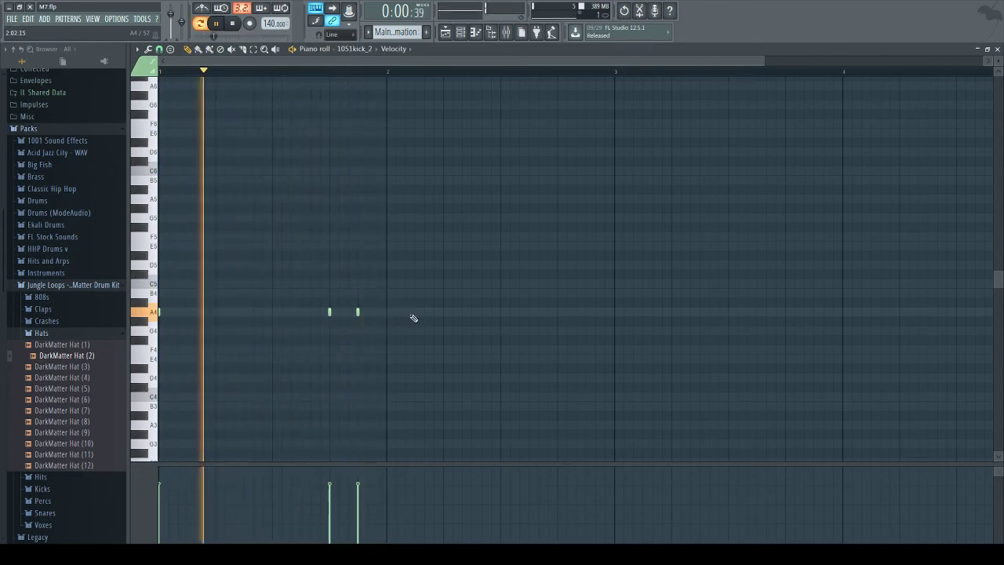
drag(412, 312, 443, 312)
right_click(331, 314)
click(387, 313)
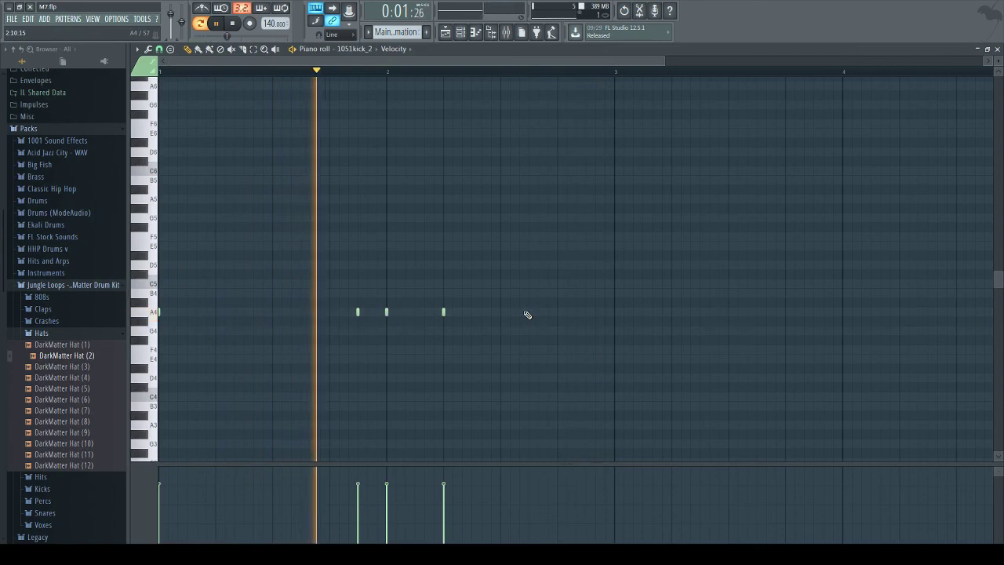
Step: Shift the kick hits on A4 by adding ones at 2:07 and 2:03 and removing those at 2:05 and 1:15
click(471, 312)
right_click(443, 312)
click(415, 312)
right_click(358, 313)
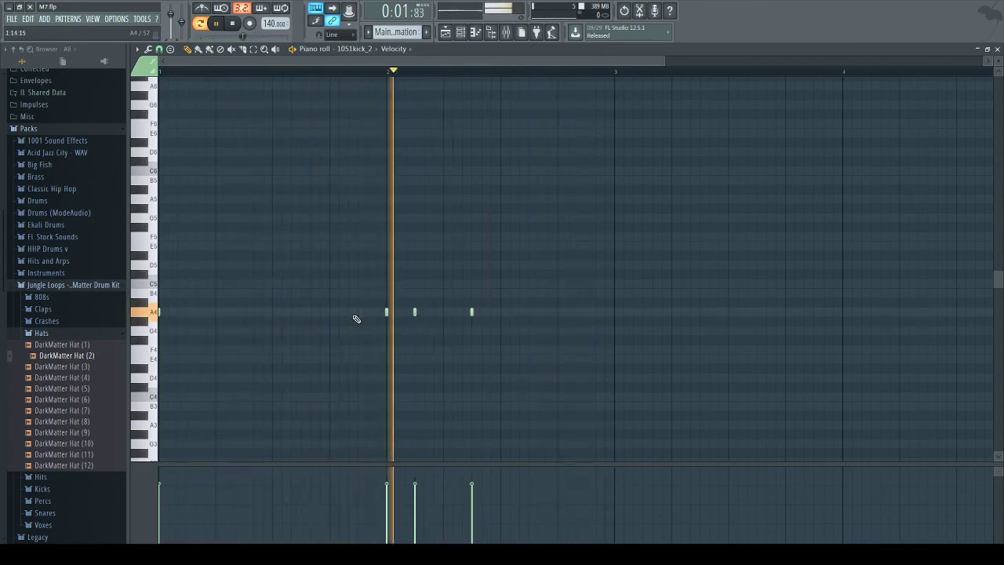
Step: Extend the kick rhythm on A4 with hits at 2:13, 3:03 and 3:05
click(557, 312)
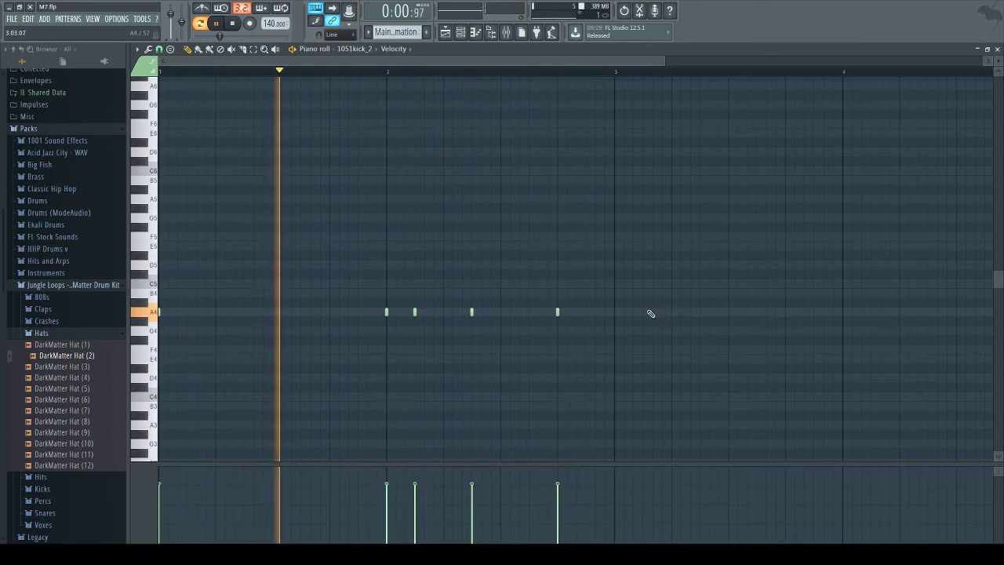
click(614, 312)
right_click(614, 312)
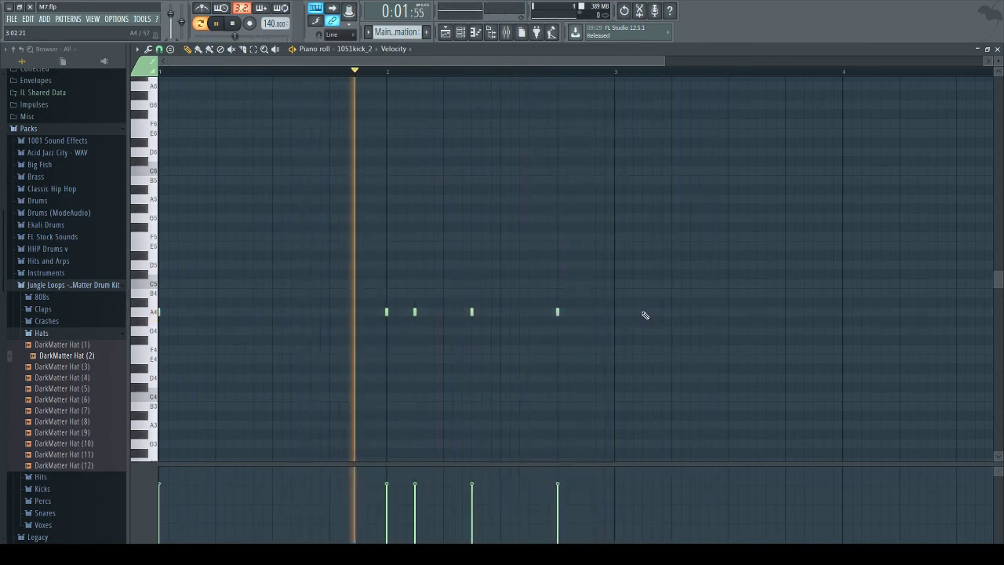
click(644, 312)
click(672, 311)
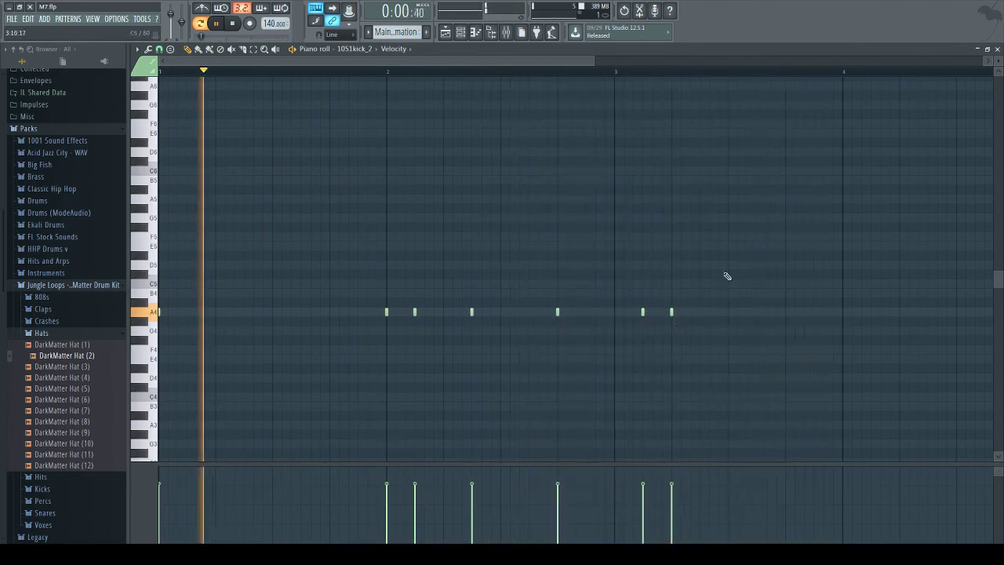
Step: Add a kick hit on A4 at 4:05 and audition the pattern from bar 3
click(233, 23)
drag(259, 65, 393, 71)
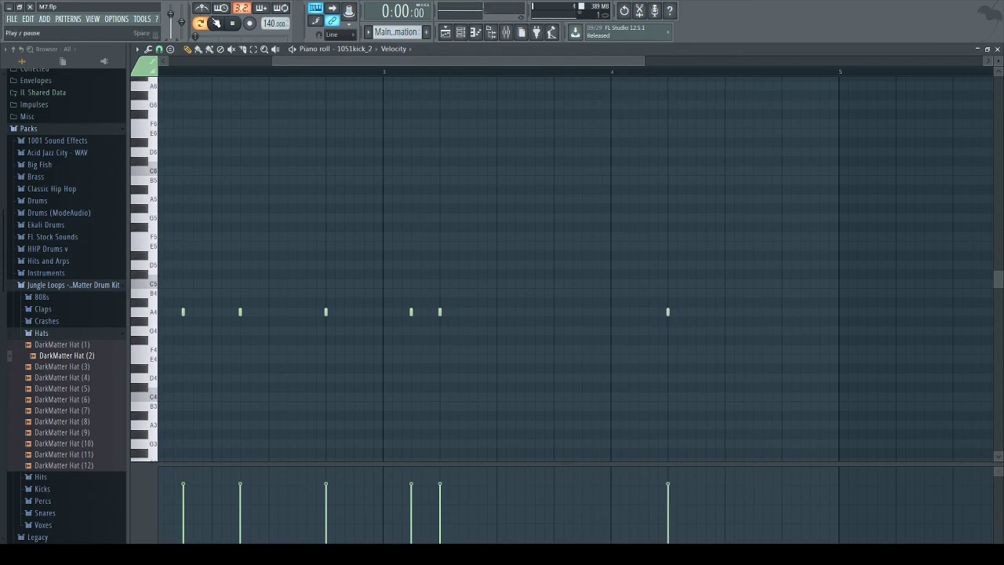
click(385, 71)
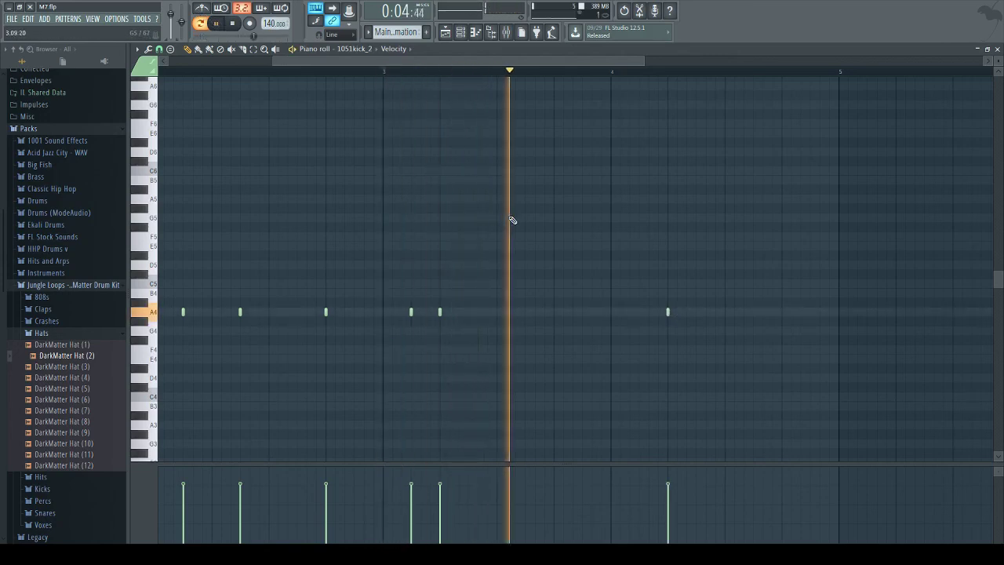
click(235, 26)
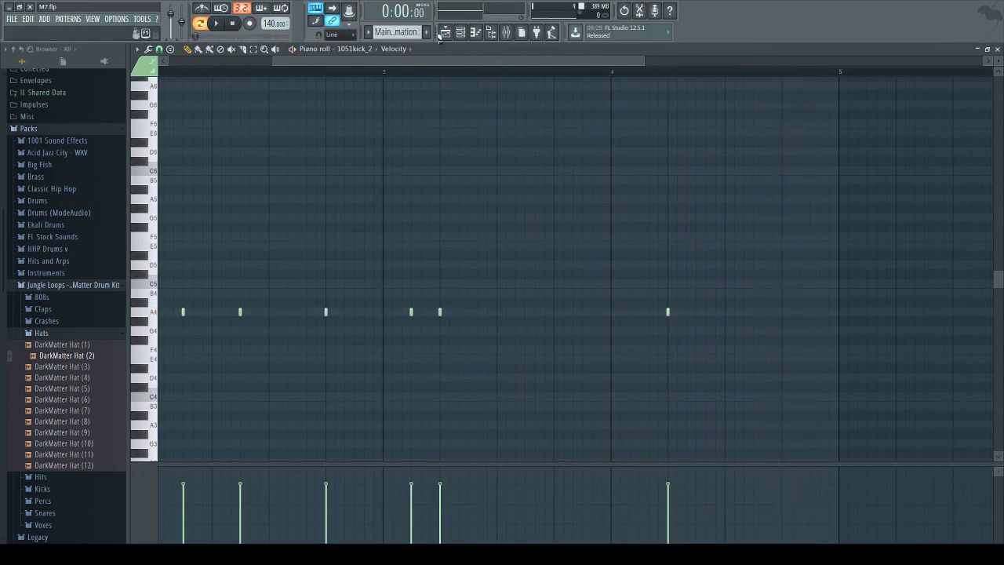
Step: Show the channel rack over the playlist and open the drum kit's Kicks folder in the browser, collapsing Hats
click(444, 35)
click(461, 34)
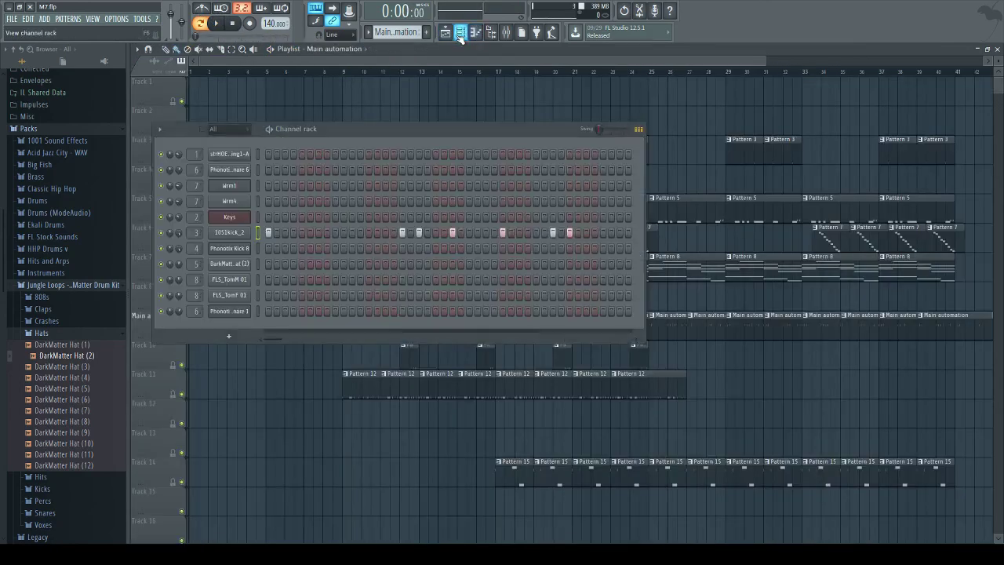
click(45, 334)
click(47, 360)
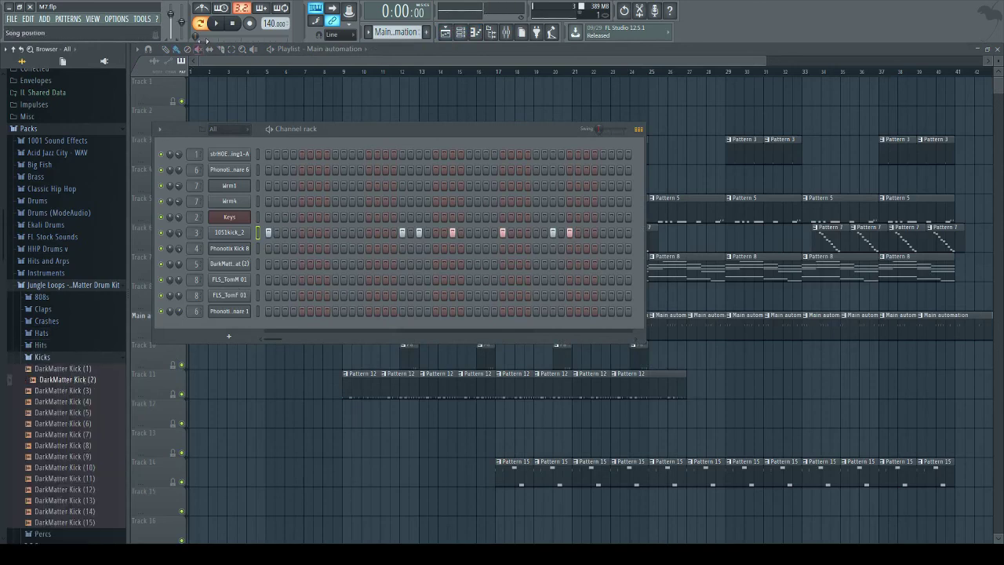
Step: Audition the DarkMatter kicks while the song plays and replace the 1051kick_2 channel's sample with DarkMatter Kick (3)
click(64, 434)
click(65, 444)
click(82, 478)
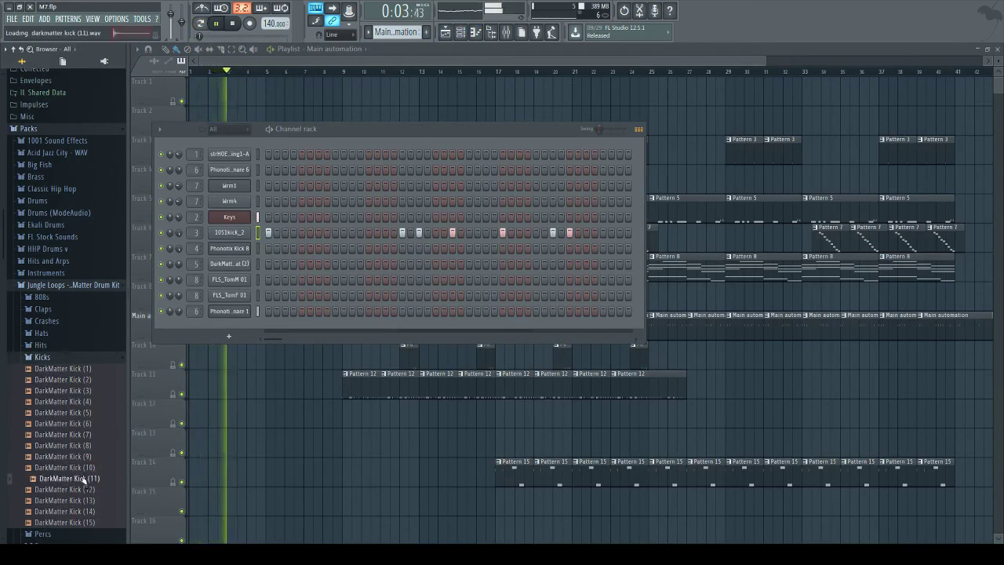
click(87, 490)
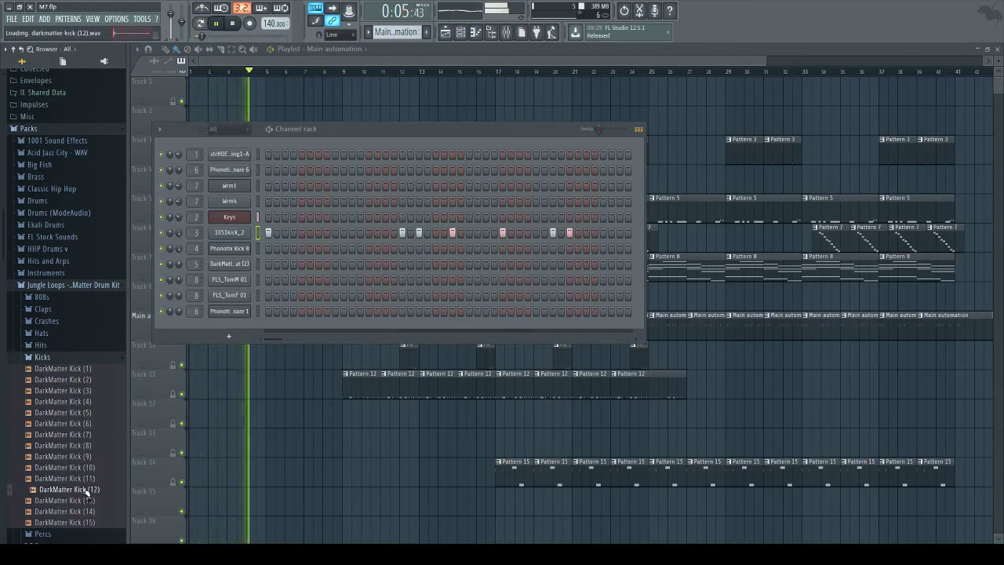
click(81, 512)
click(82, 523)
click(80, 380)
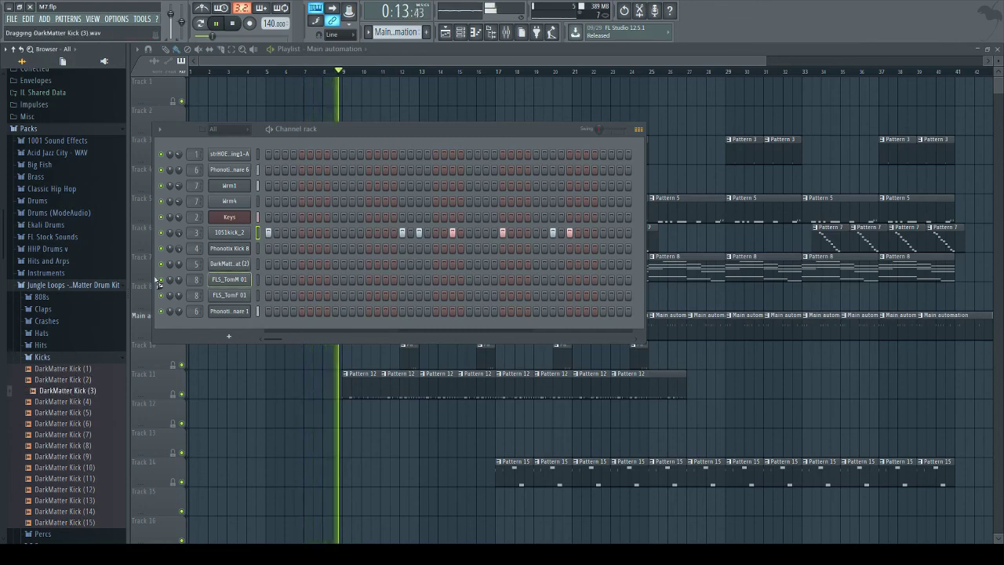
drag(239, 236, 237, 241)
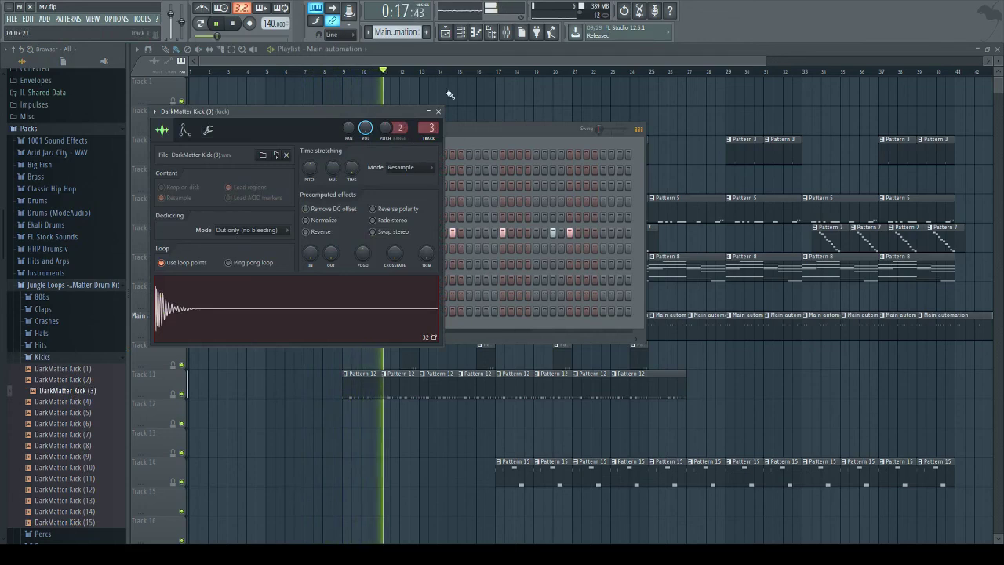
Step: Inspect the Fruity parametric EQ 2 on the kick mixer track and close all open windows
click(508, 32)
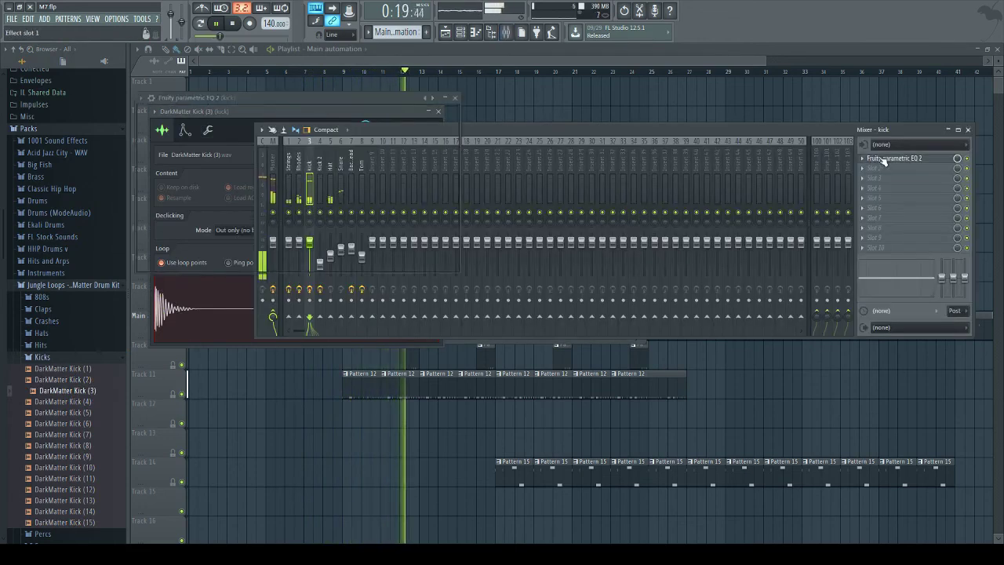
click(884, 161)
key(F12)
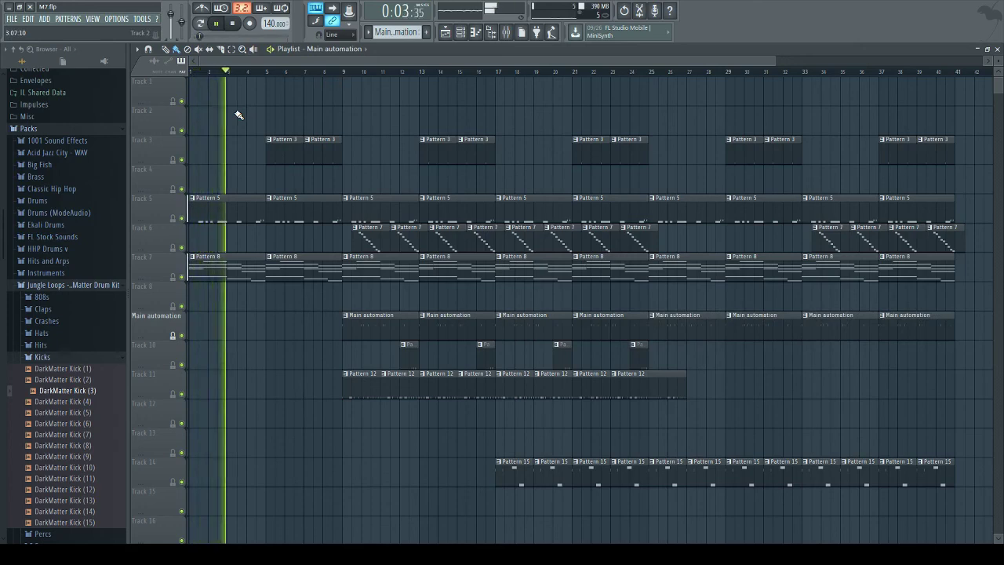
Step: Check the effects on the Rhodes mixer track while the song plays and close the mixer
click(507, 31)
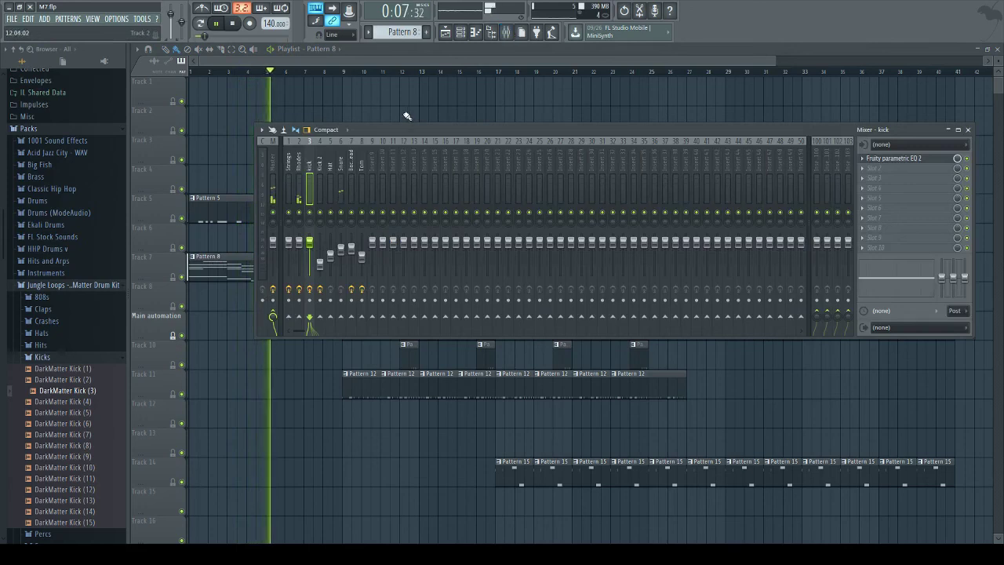
click(300, 165)
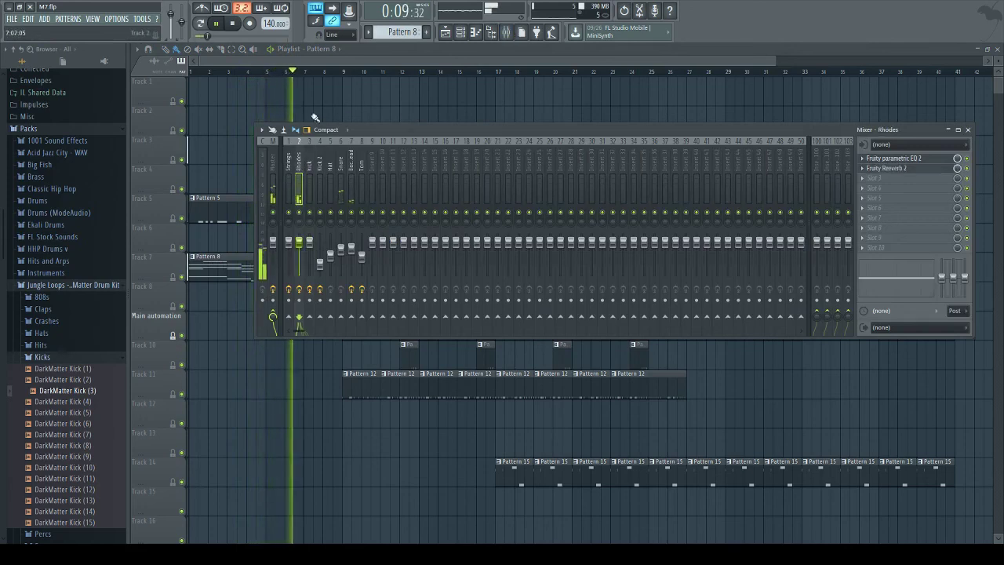
key(F9)
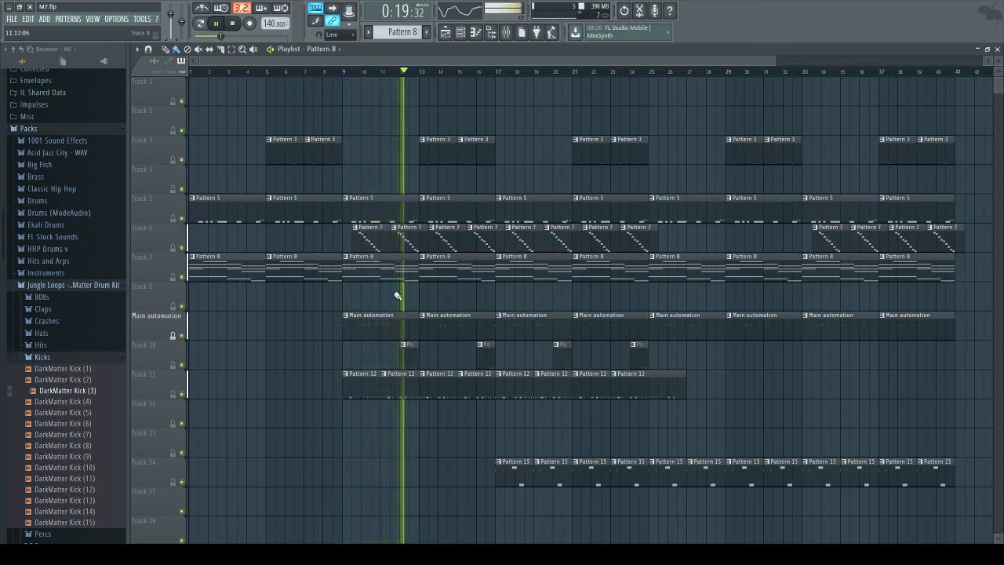
Step: Open Pattern 11's Phonotix Kick 8 piano roll, adjust the Kick 2 and Tom mixer volumes and return to the playlist
double_click(411, 346)
key(F9)
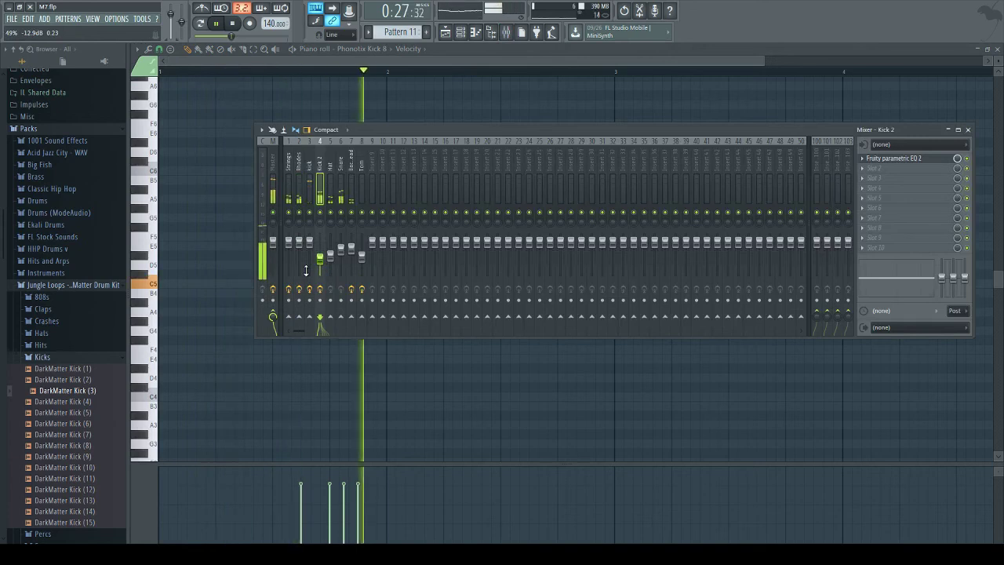
key(F9)
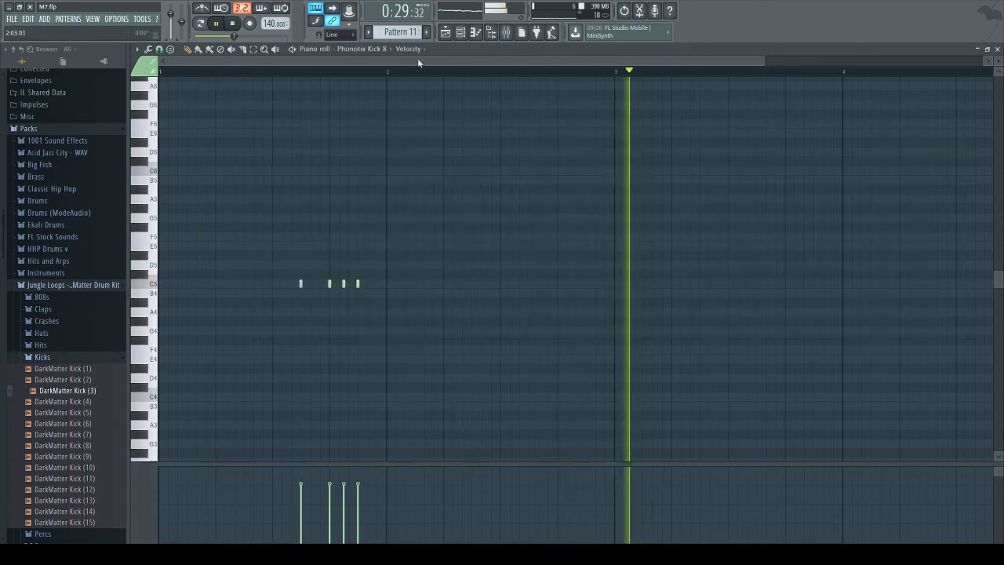
key(F9)
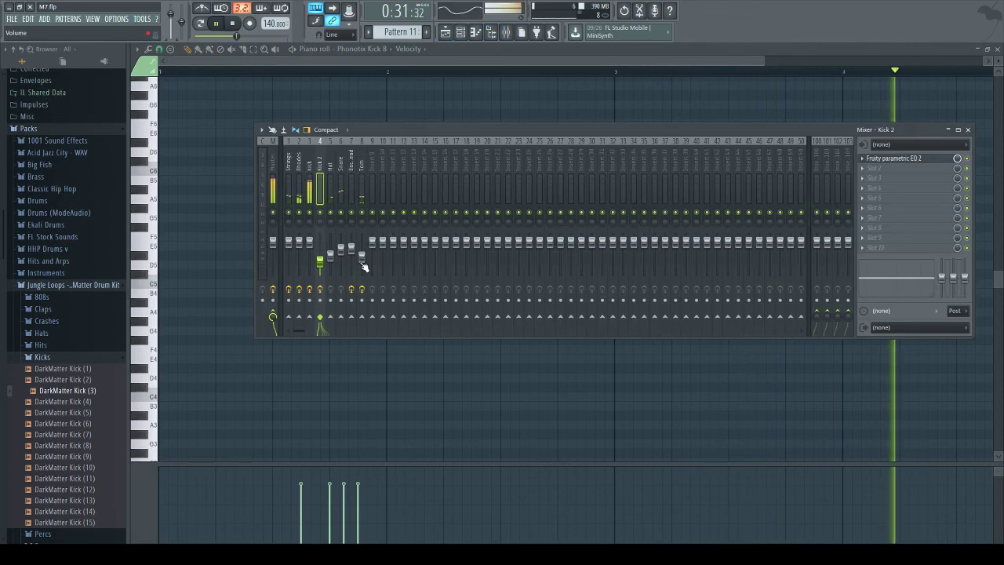
key(F5)
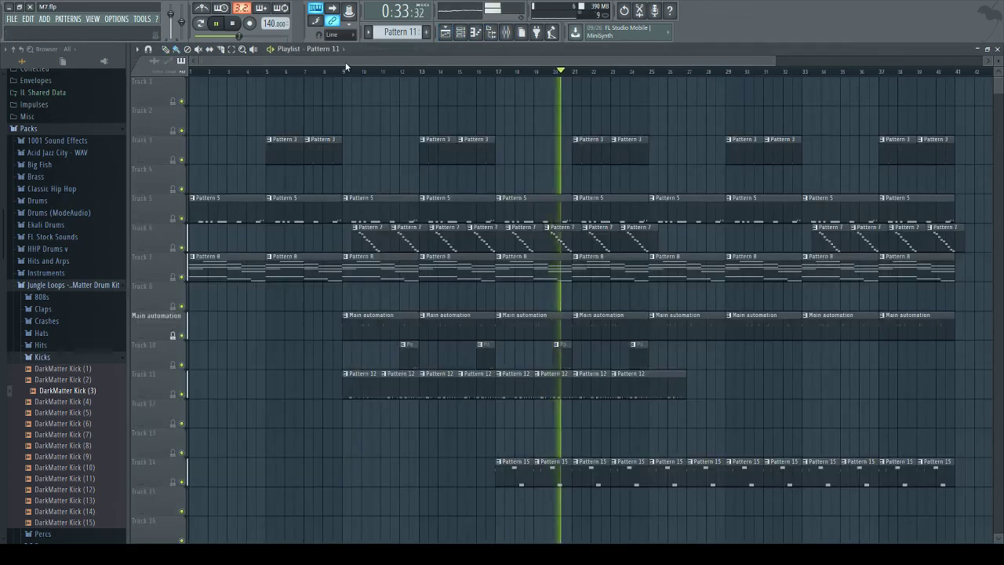
Step: Delete the Pattern 12 clip at bar 23 on Track 11 and place Pattern 12 clips at bars 25, 29, 33 and 37
drag(377, 58, 304, 56)
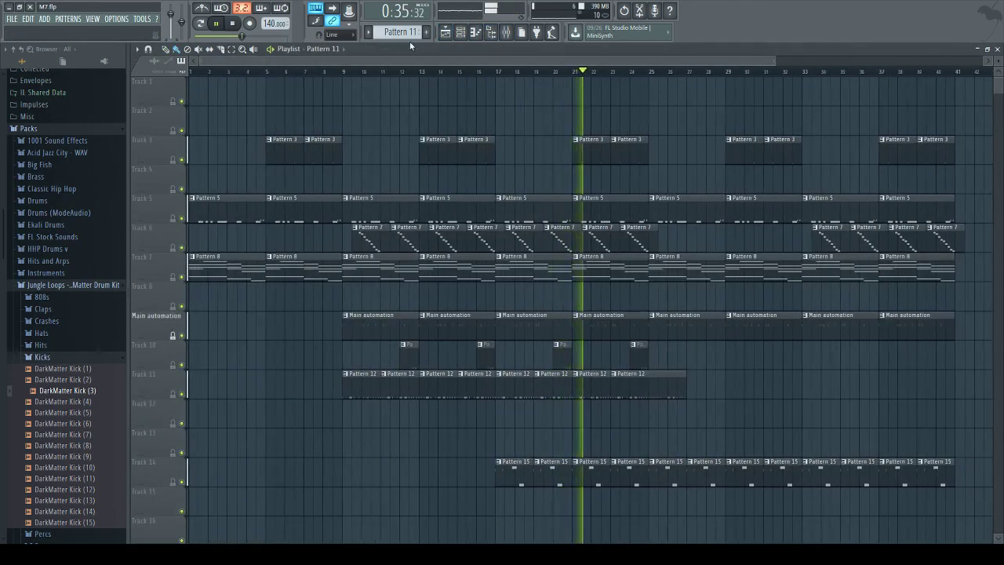
right_click(654, 390)
click(653, 386)
click(749, 386)
drag(754, 386, 887, 385)
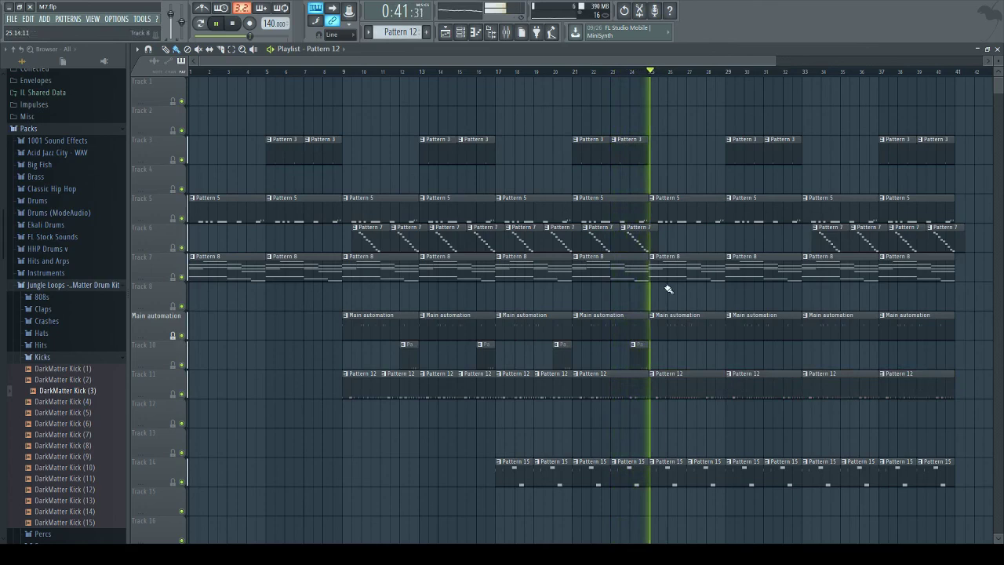
Step: Play the song from bar 9, select Pattern 7 and check the Strings channel's sampler settings and mixer effects
click(353, 71)
click(377, 250)
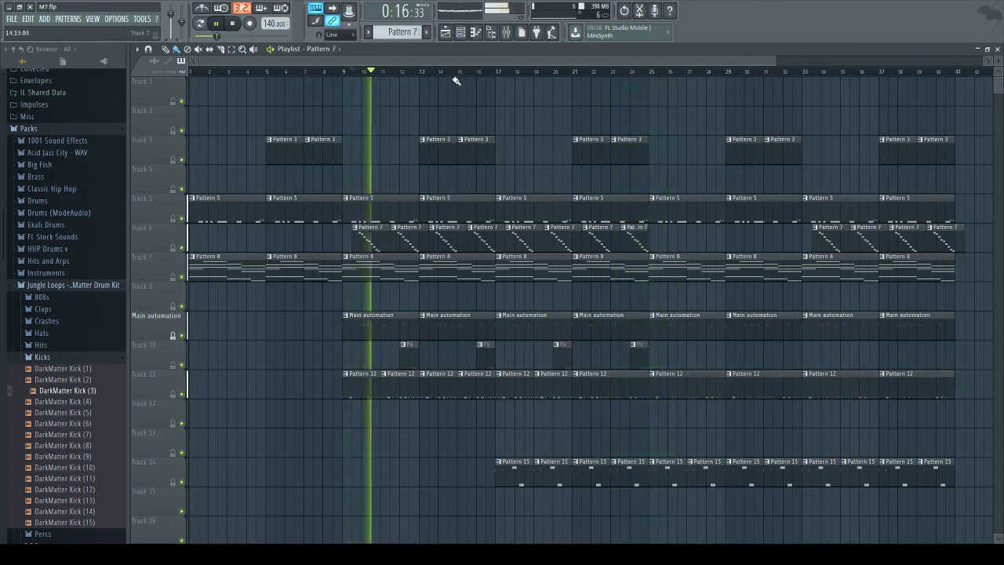
click(462, 38)
click(226, 155)
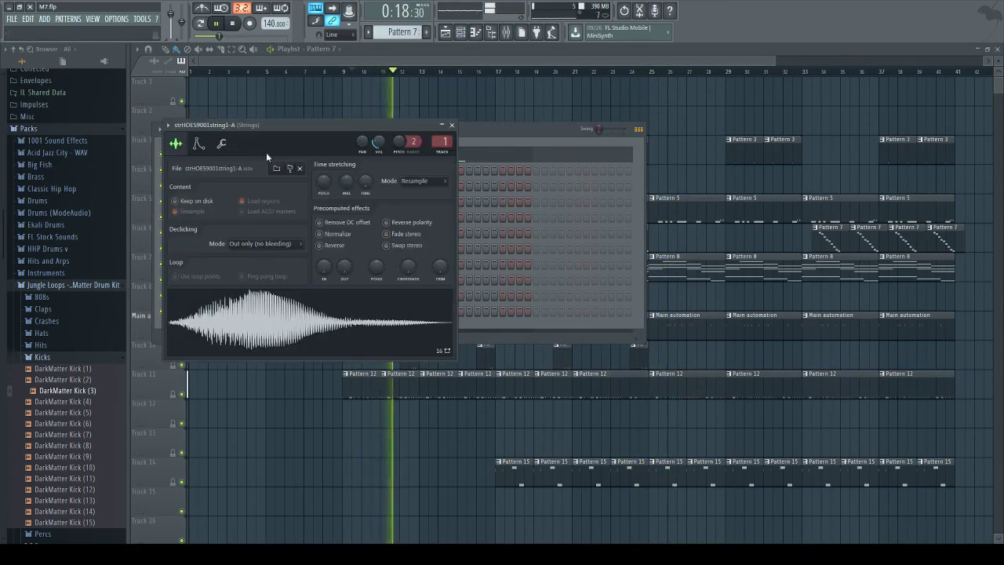
click(508, 32)
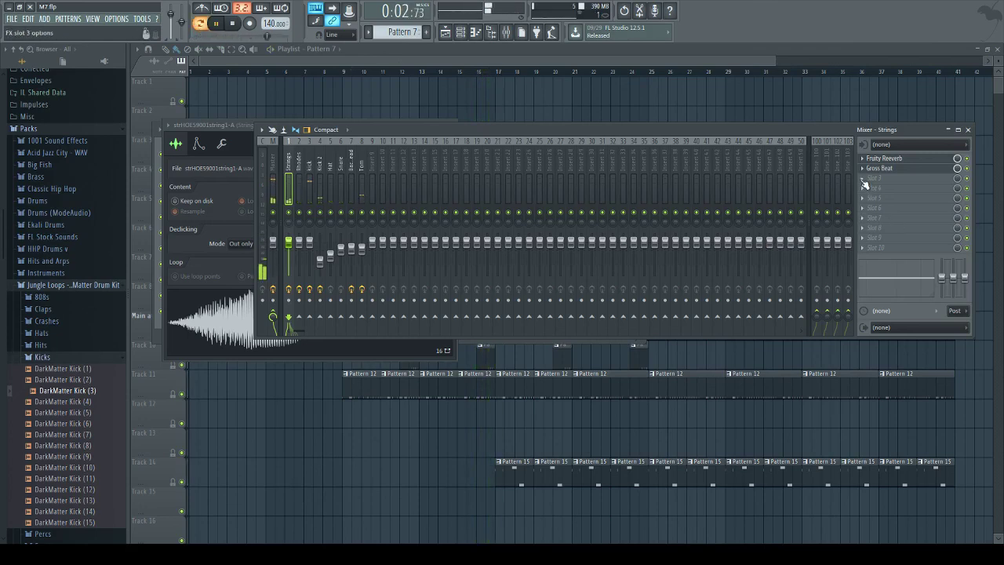
click(445, 32)
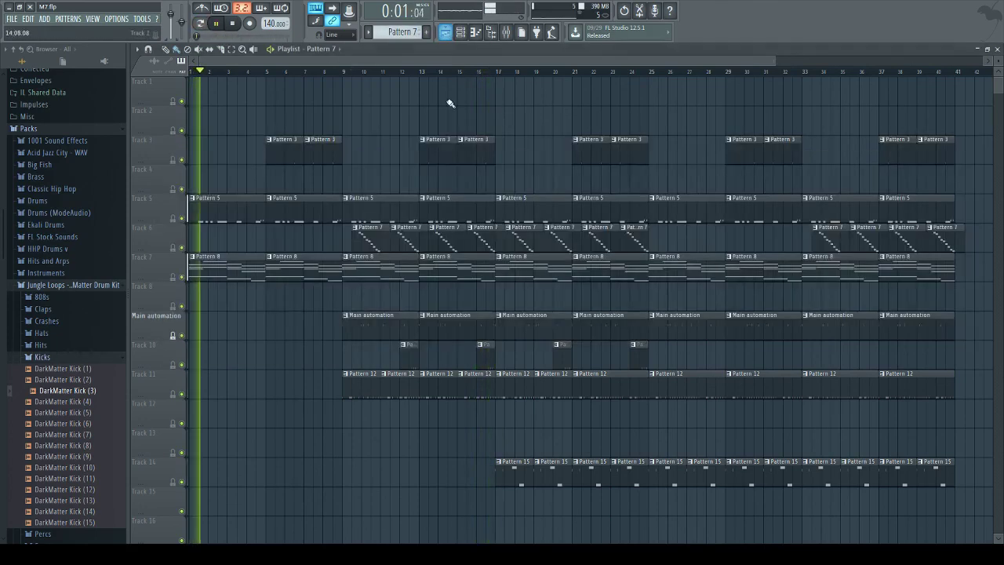
Step: Play from bar 9 and delete every second Pattern 7 clip on Track 6 between bars 9 and 25
click(344, 71)
right_click(408, 243)
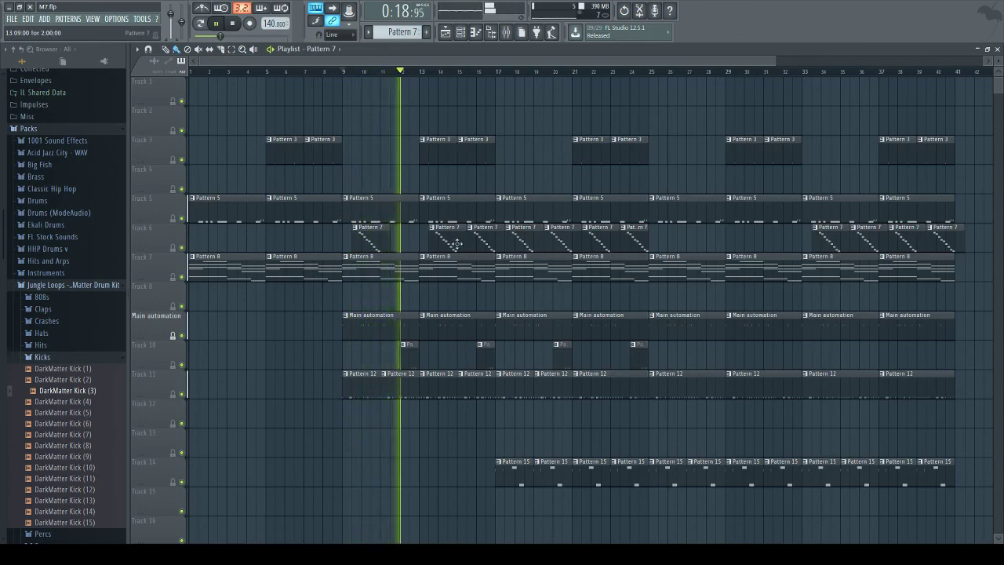
right_click(495, 237)
right_click(557, 237)
right_click(639, 245)
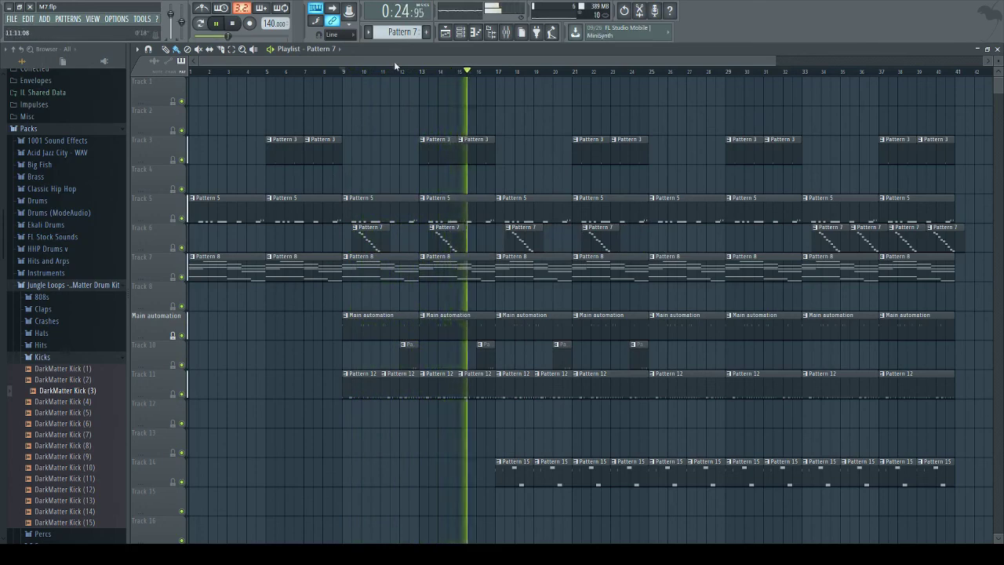
Step: Switch to the empty Pattern 9, check it in the channel rack and close the rack
scroll(406, 35, down, 1)
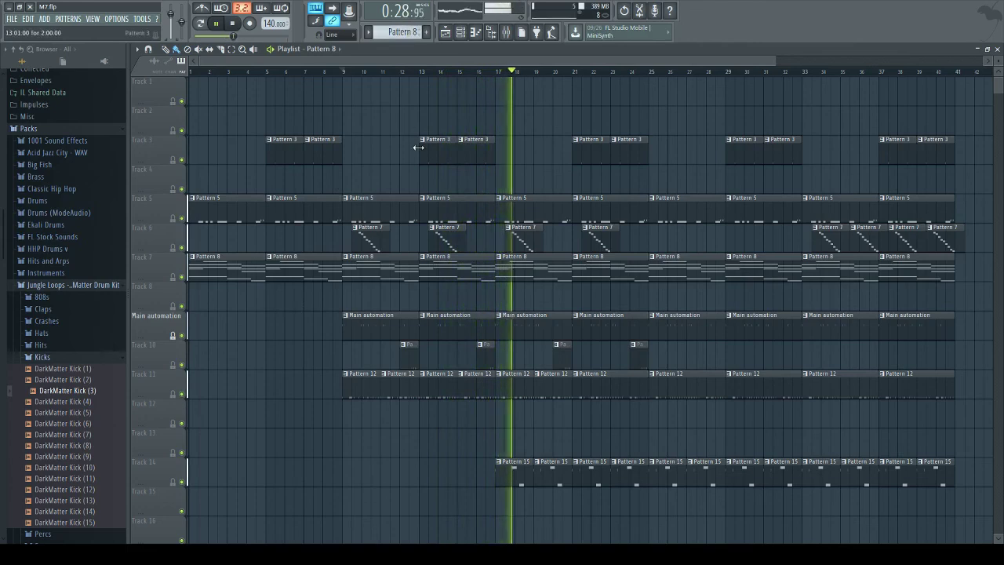
click(461, 33)
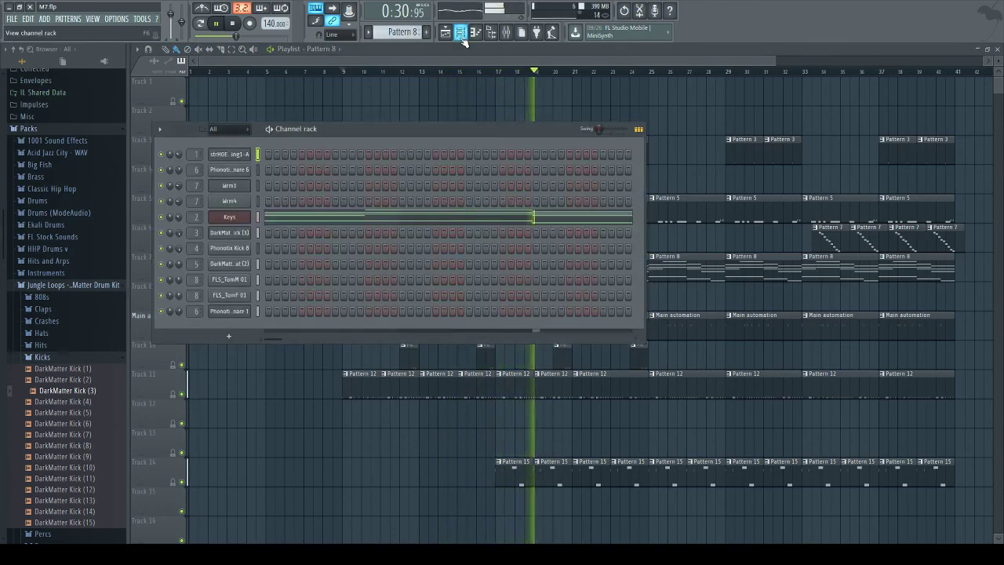
scroll(403, 31, down, 1)
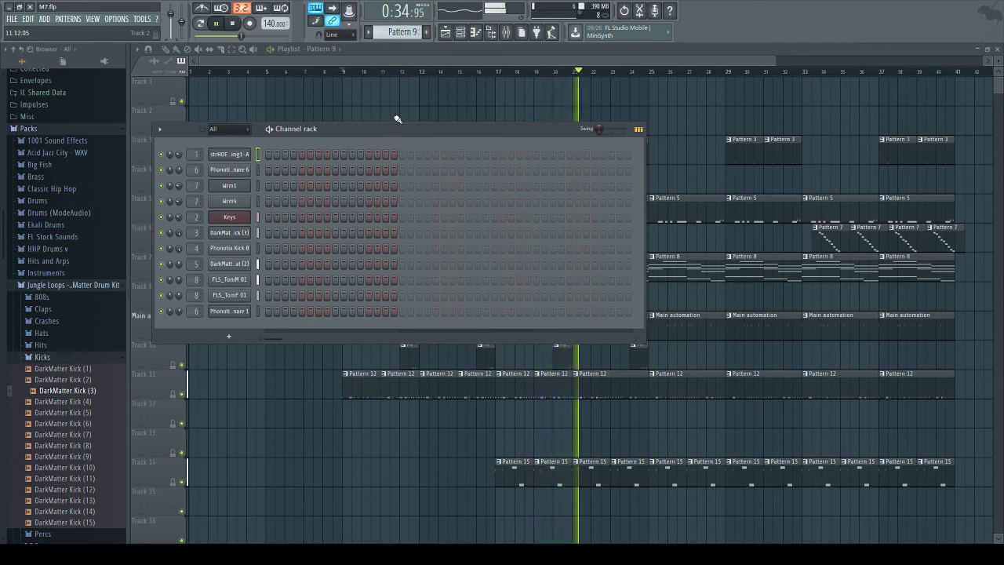
key(F6)
Step: Load DarkMatter Perc (4) from the drum kit's Percs folder into a new channel and stop playback
click(64, 357)
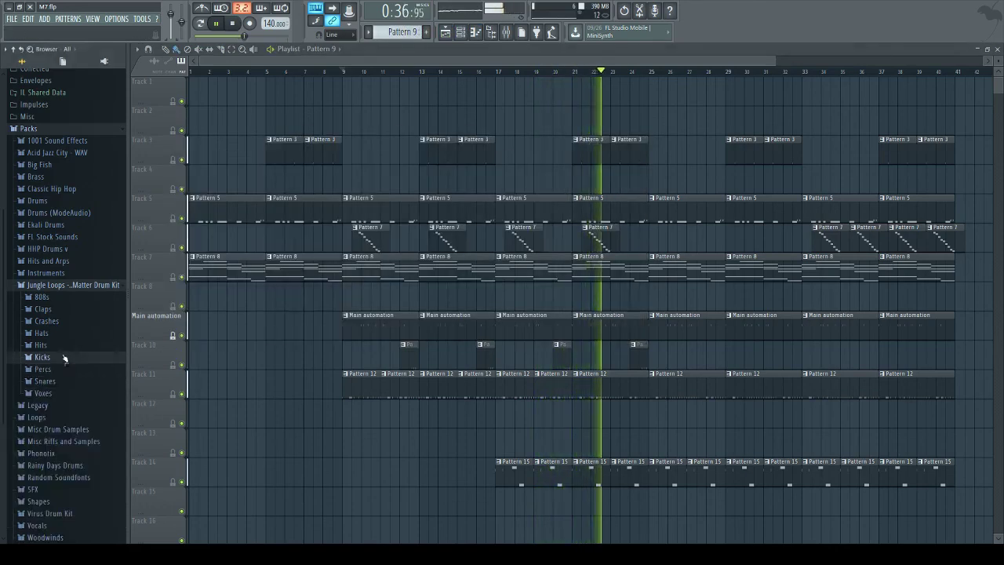
click(49, 369)
click(79, 414)
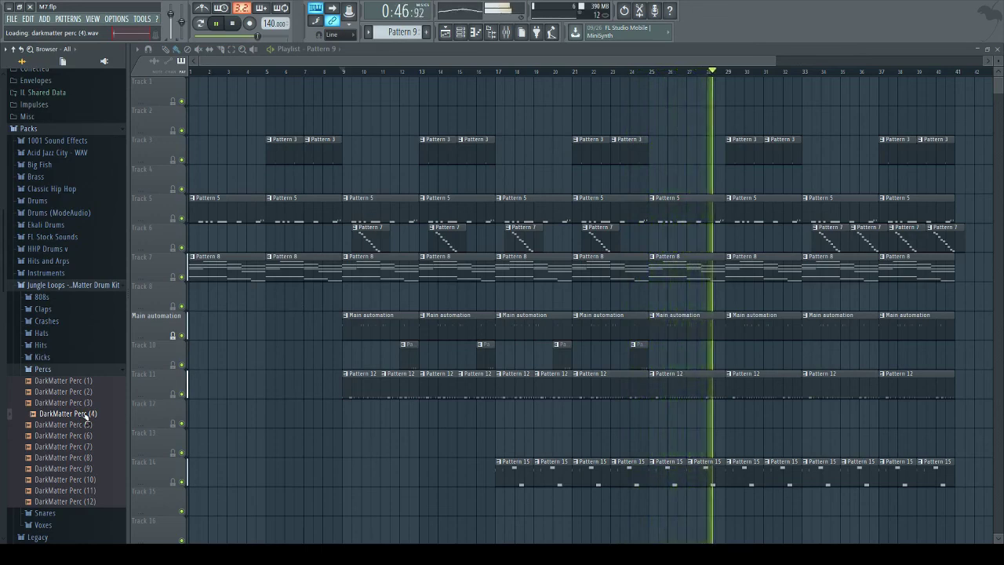
double_click(106, 417)
click(232, 23)
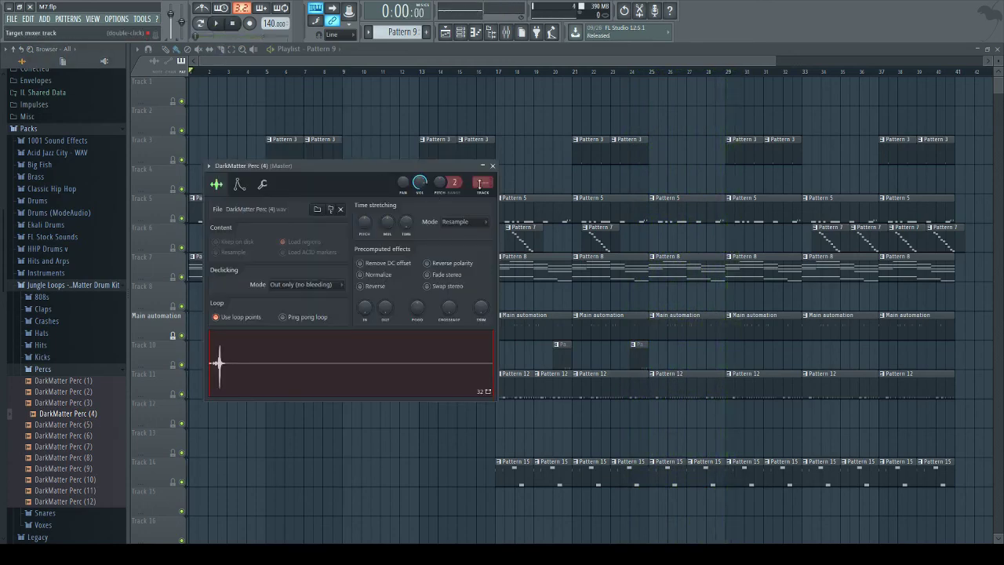
Step: Route the DarkMatter Perc (4) channel to the free mixer track 9 and name that track Perc
click(506, 35)
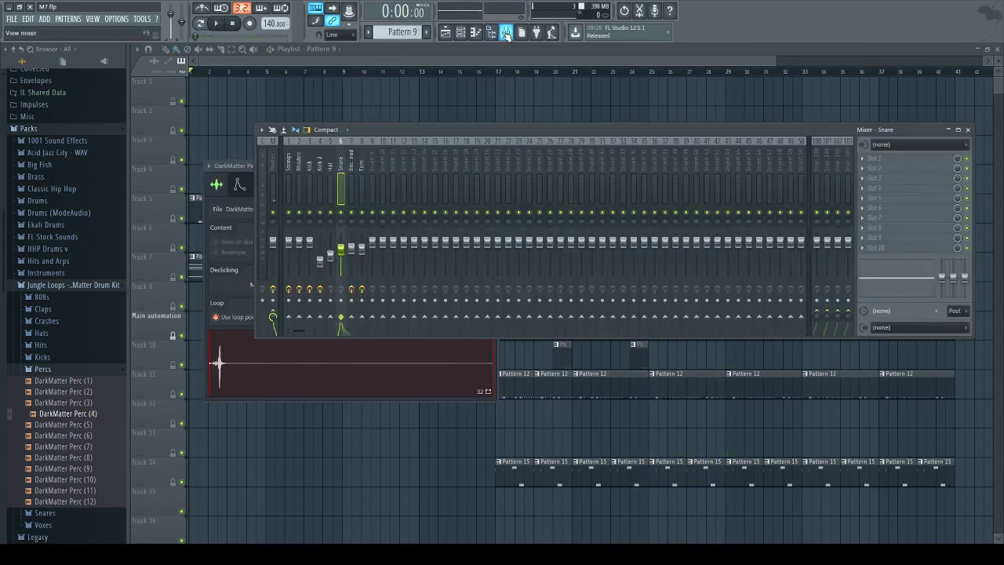
click(227, 182)
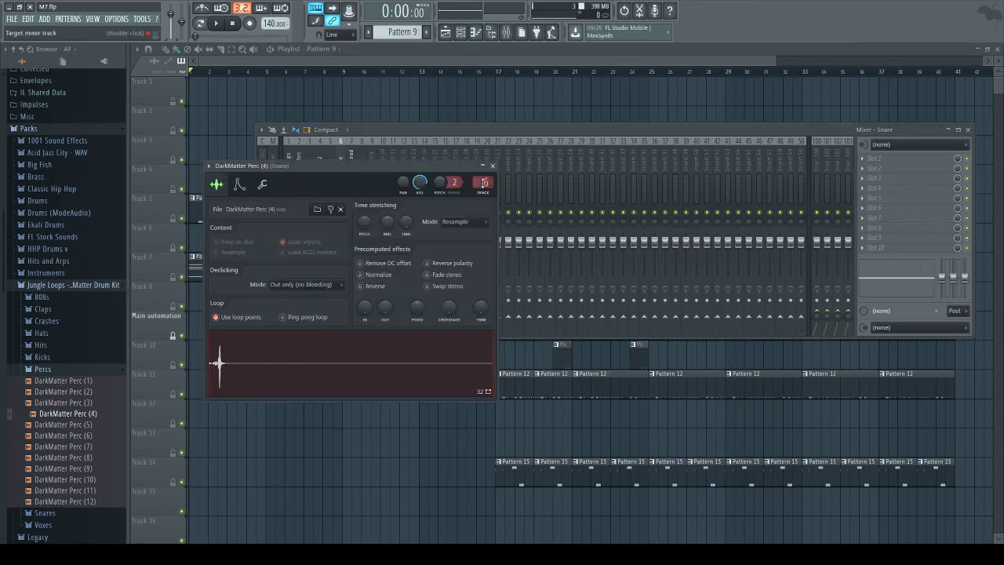
click(509, 35)
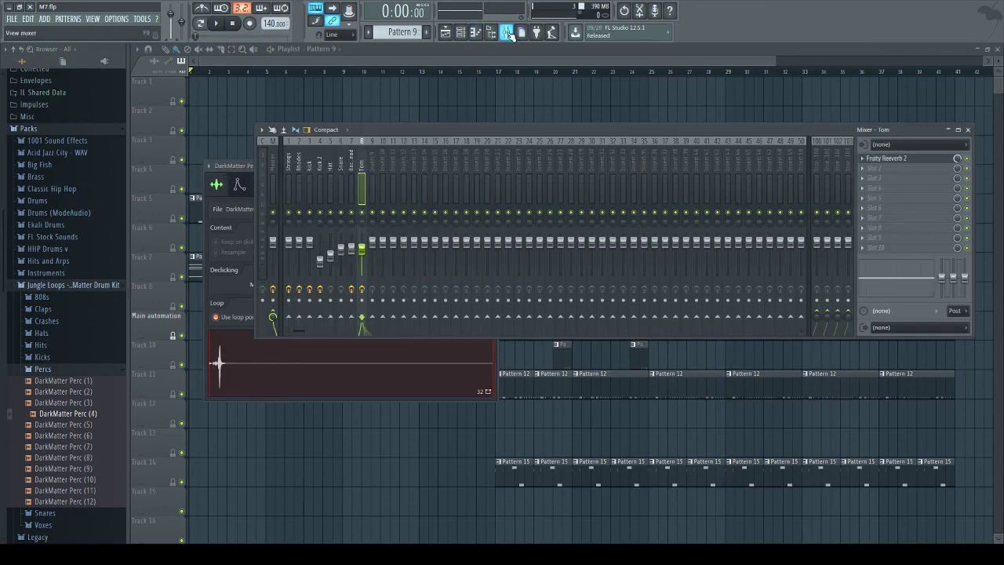
click(508, 34)
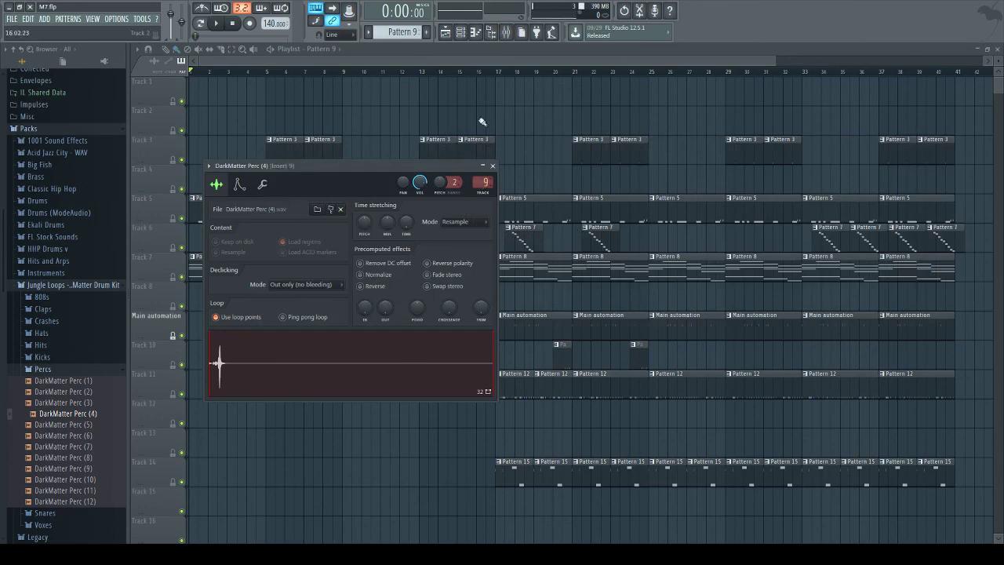
click(509, 34)
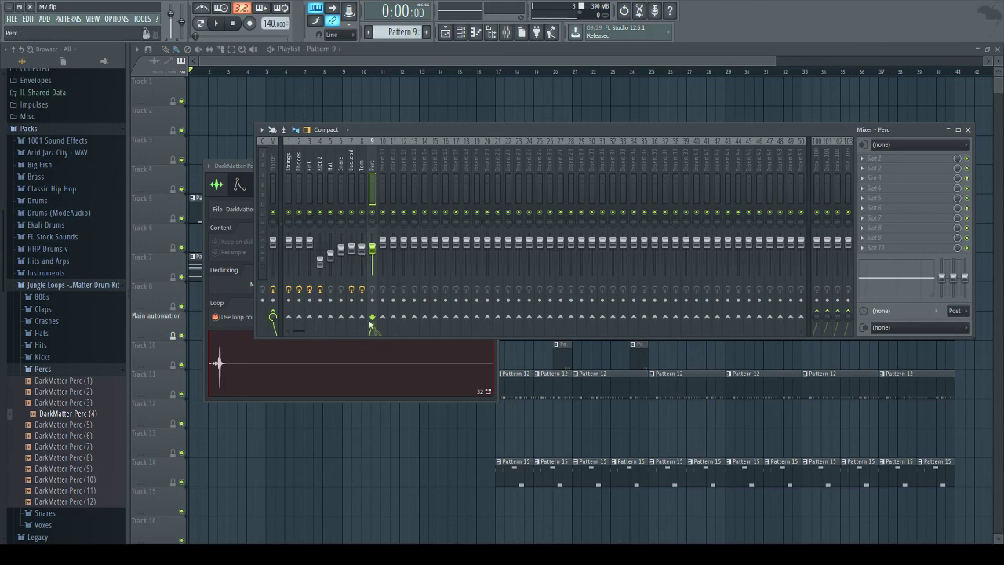
Step: Add Fruity Reeverb 2 to the Perc mixer track and audition the percussion sample with the song
click(348, 371)
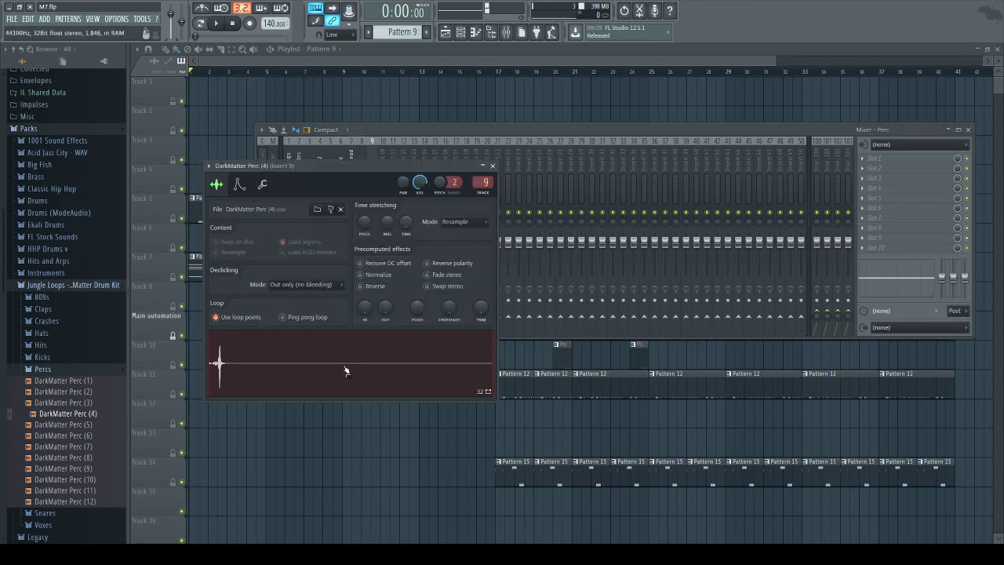
click(876, 169)
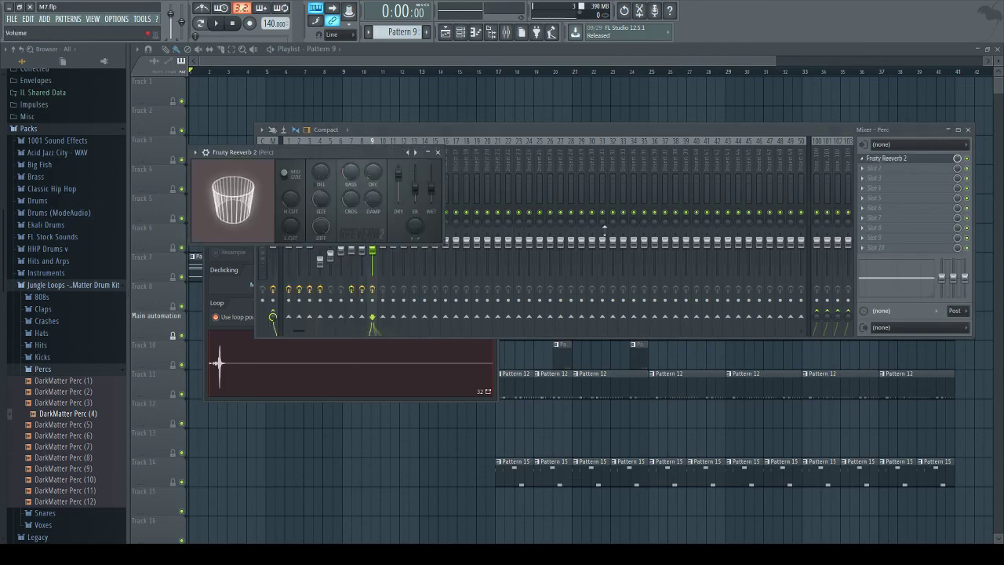
key(space)
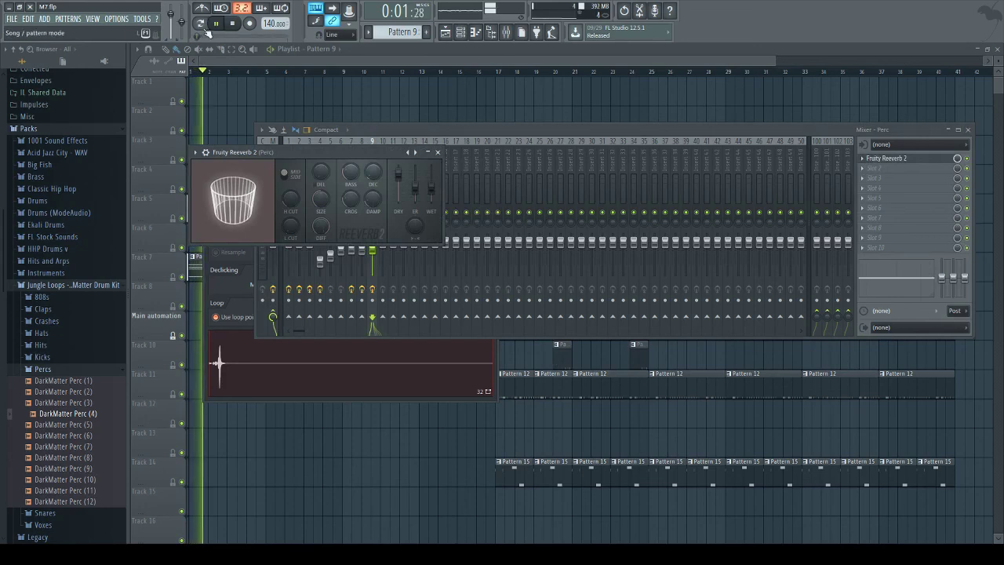
click(314, 374)
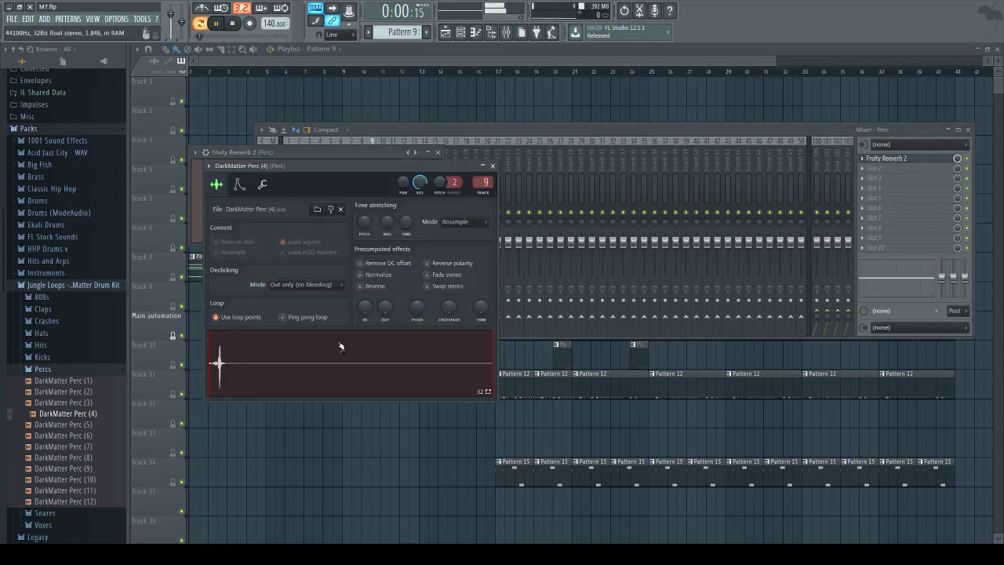
key(l)
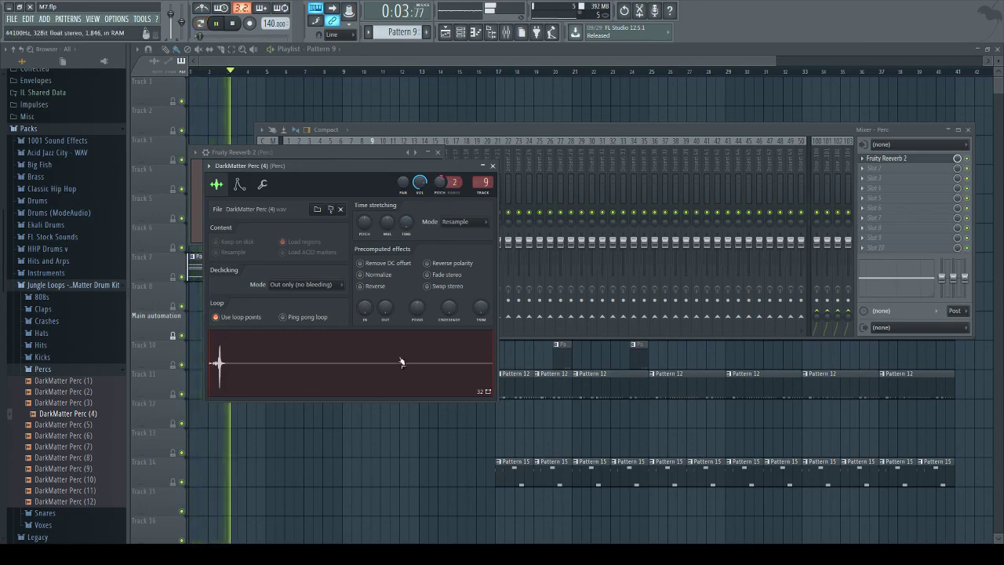
Step: Enable the first step of DarkMatter Perc (4) in Pattern 9 and place one-bar Pattern 9 clips on Track 12 from bar 9 through 16
click(476, 32)
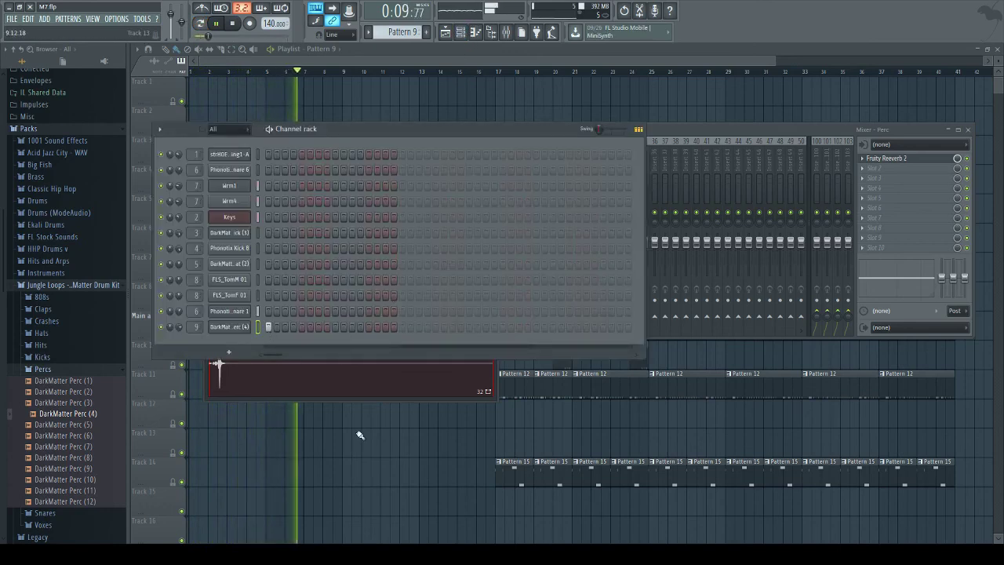
click(332, 426)
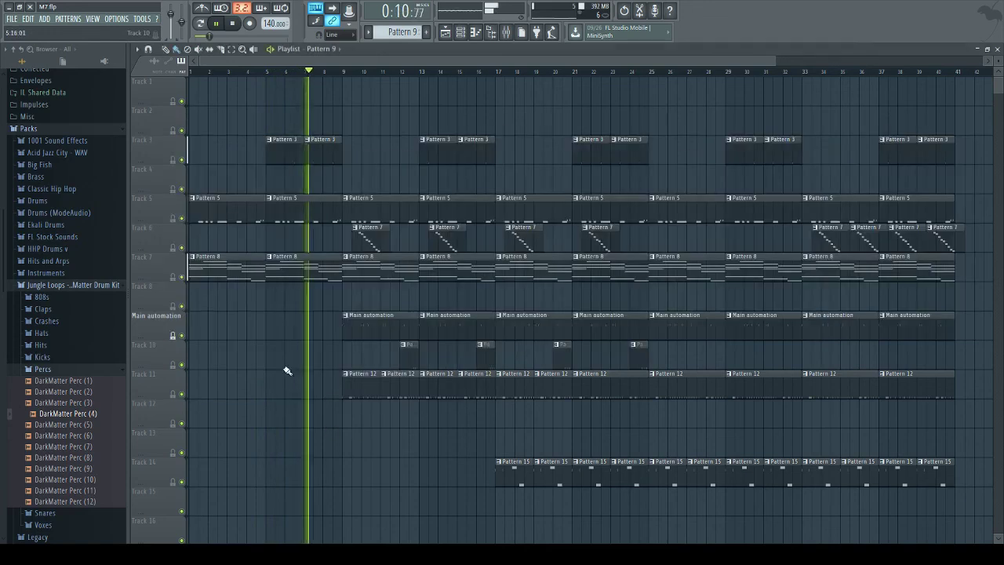
click(350, 419)
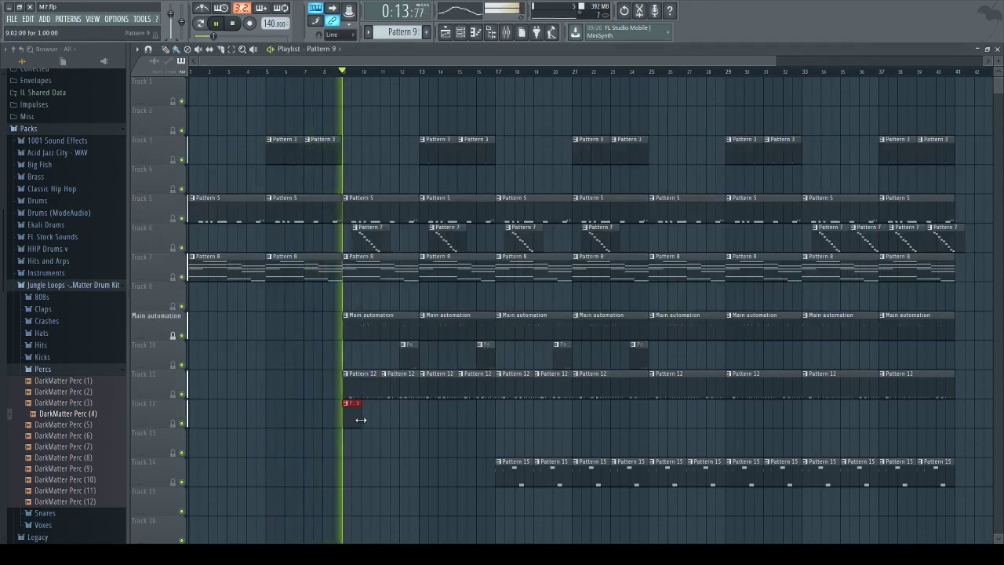
click(370, 420)
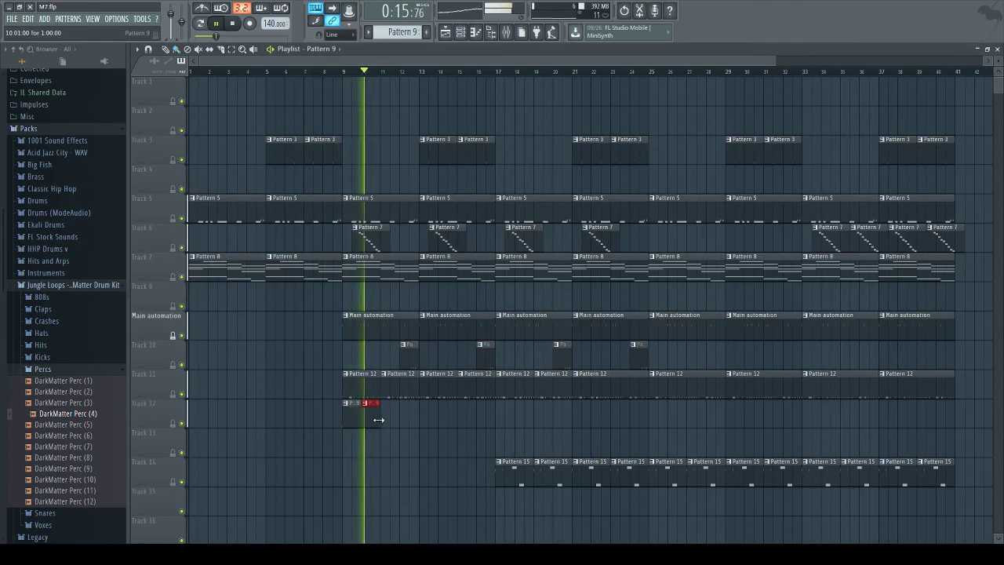
mouse_move(385, 420)
mouse_down()
mouse_move(503, 415)
mouse_move(491, 416)
mouse_up()
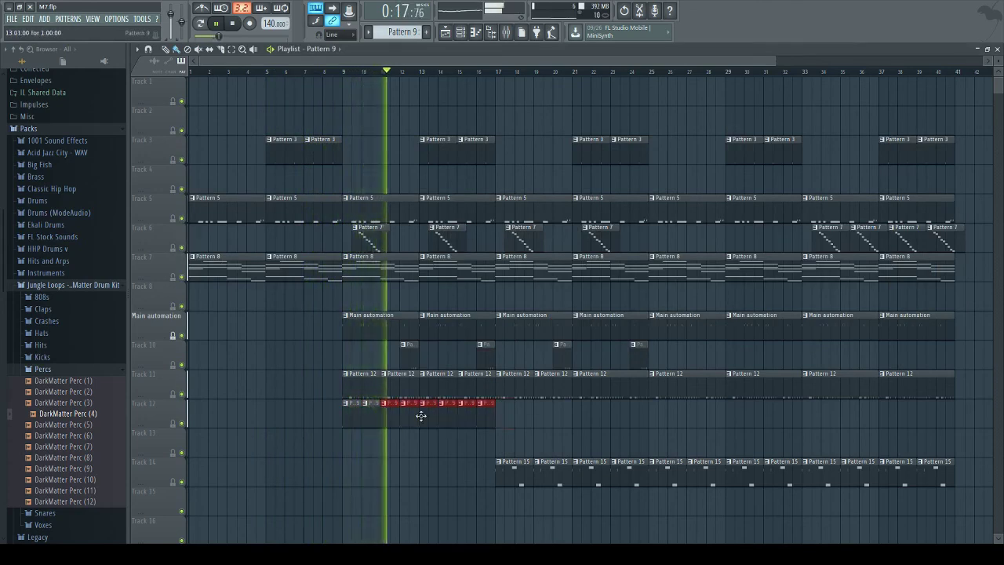
Step: Lower the Perc mixer track to about -13.6 dB and set an echo delay with 4 echoes on the DarkMatter Perc (4) channel
click(514, 35)
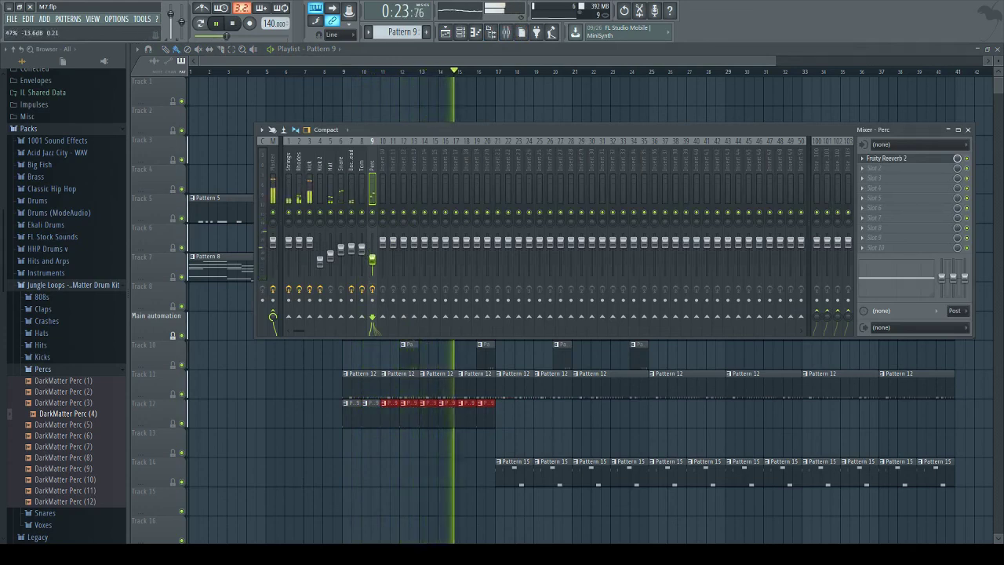
key(space)
click(461, 31)
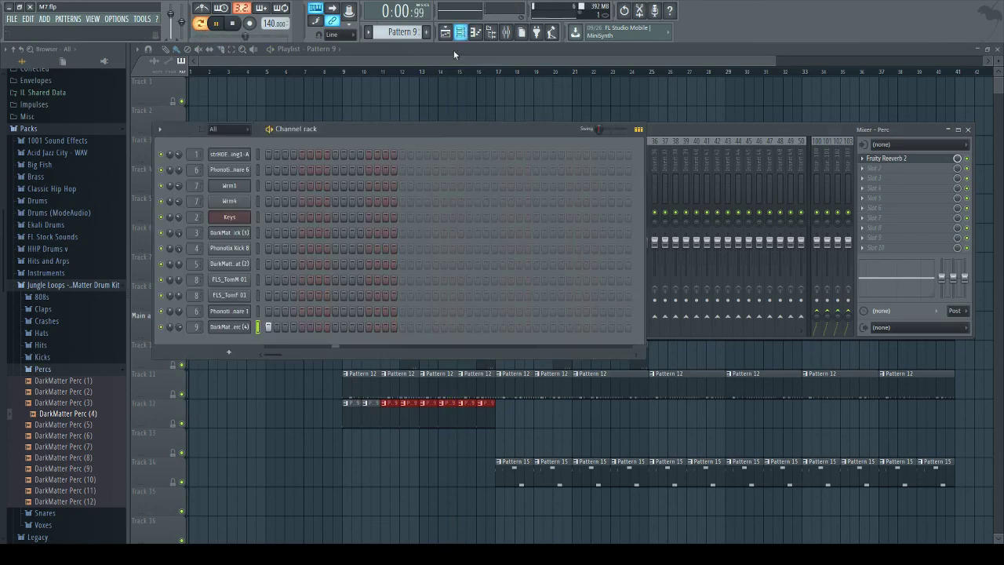
click(233, 326)
click(263, 187)
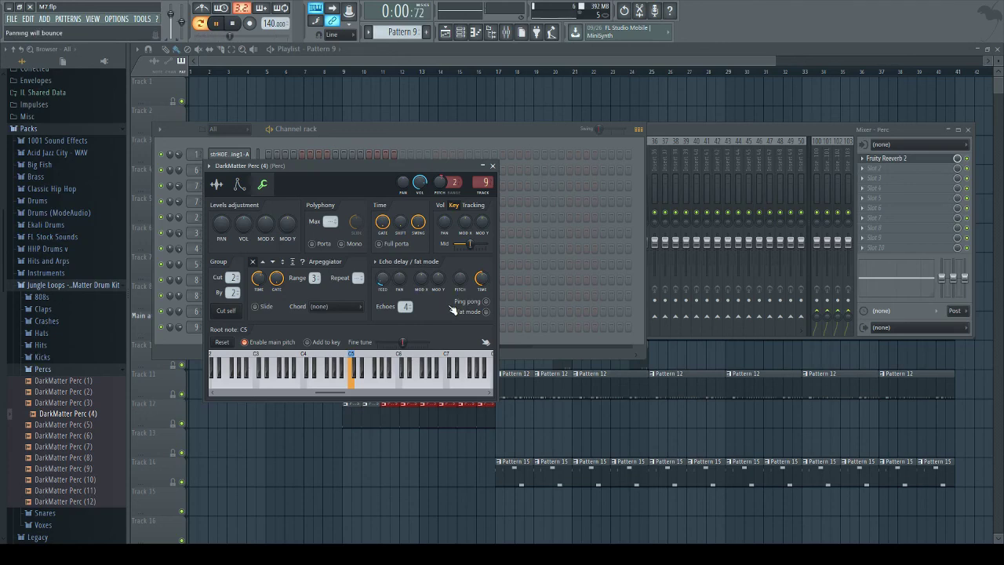
key(F12)
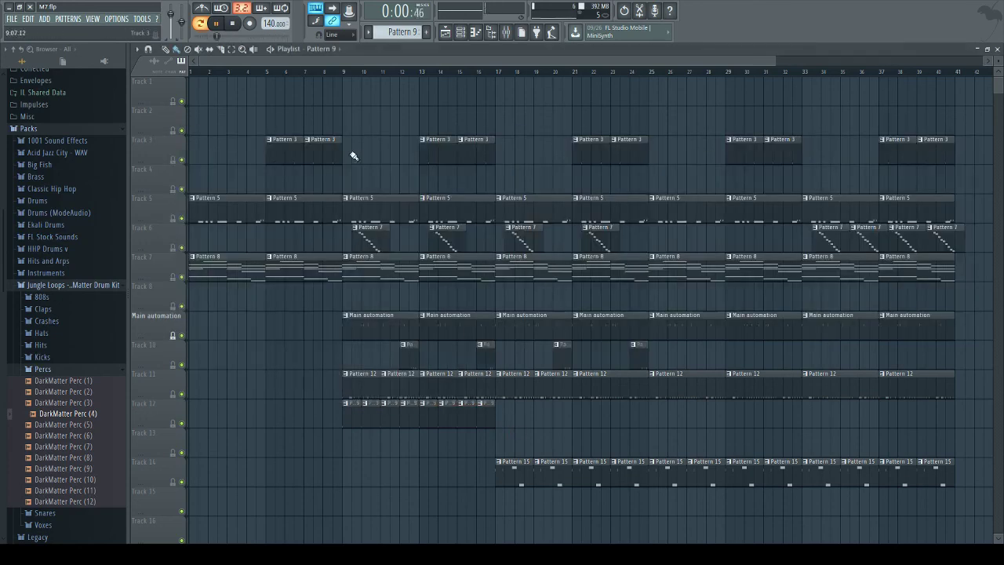
Step: Play the song from bar 9, rebalance the Perc mixer level and fill Track 12 with Pattern 9 clips from bar 17 through 40
click(337, 72)
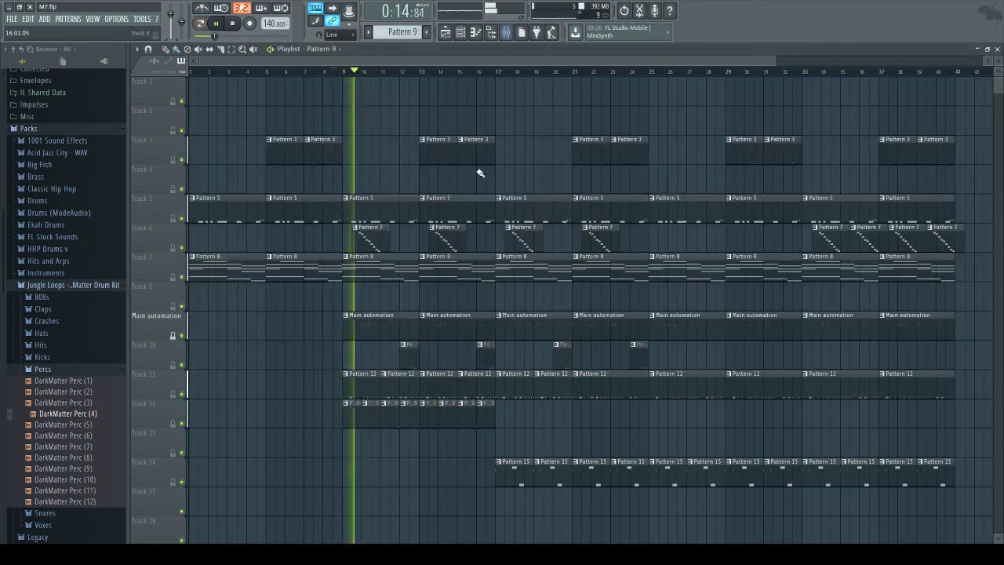
click(461, 36)
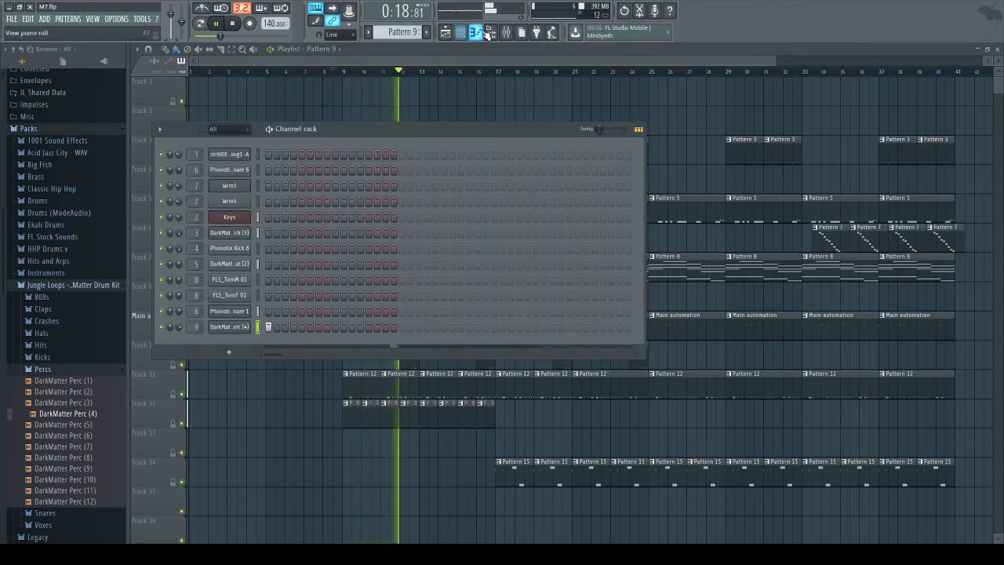
key(F9)
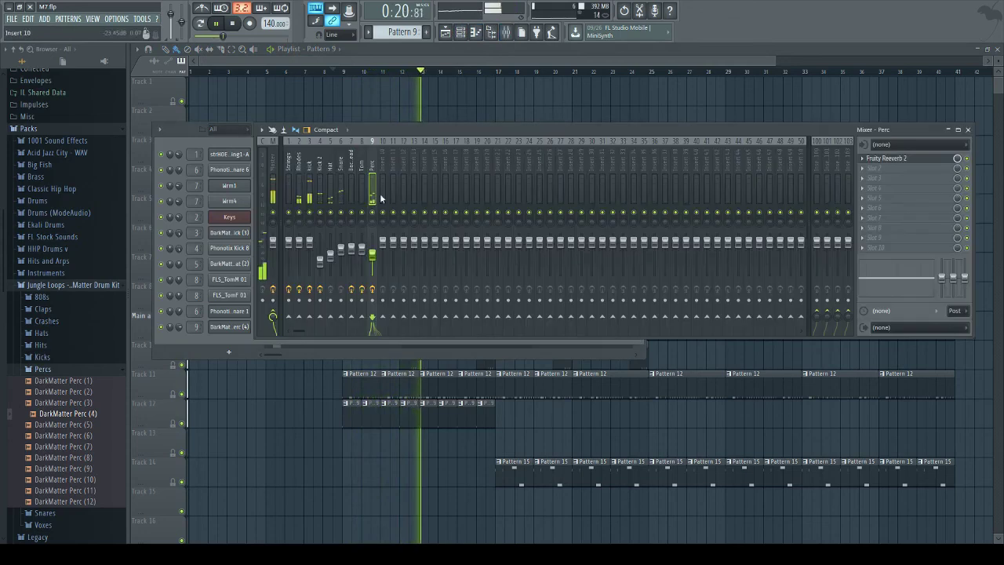
key(F12)
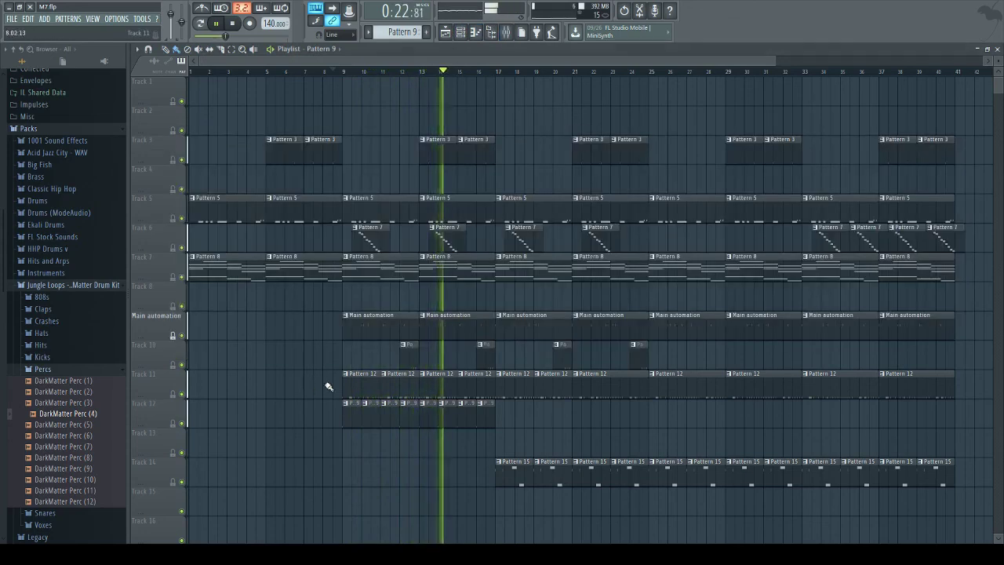
drag(502, 416, 959, 411)
Step: Switch to the empty Pattern 13, add a GMS synthesizer channel and stop playback
drag(403, 33, 403, 27)
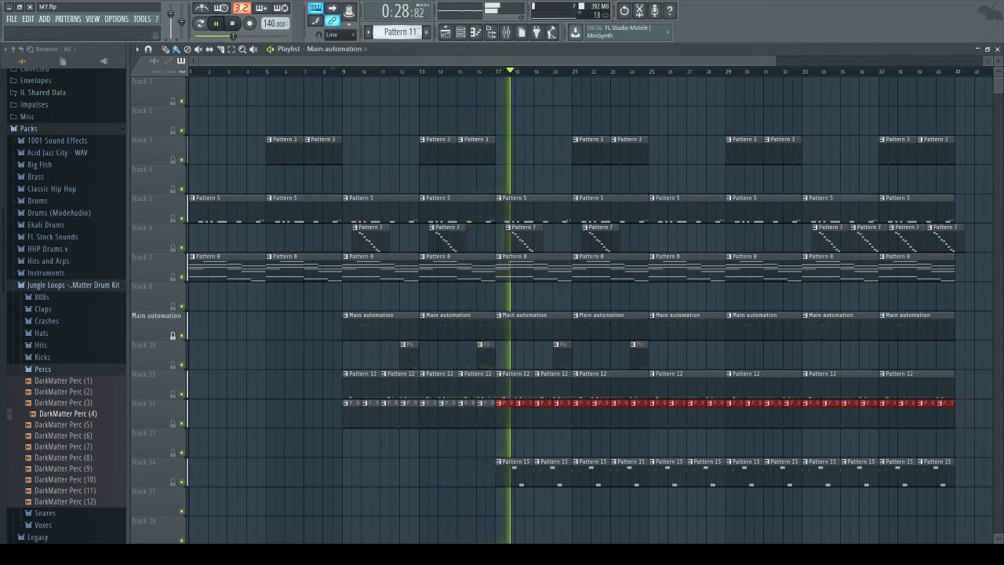
key(F6)
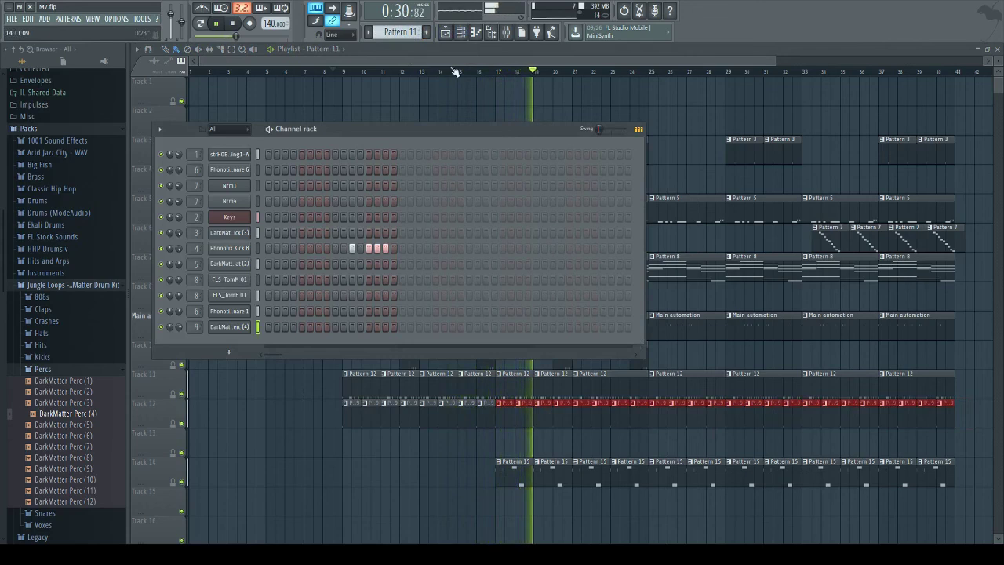
scroll(403, 32, down, 2)
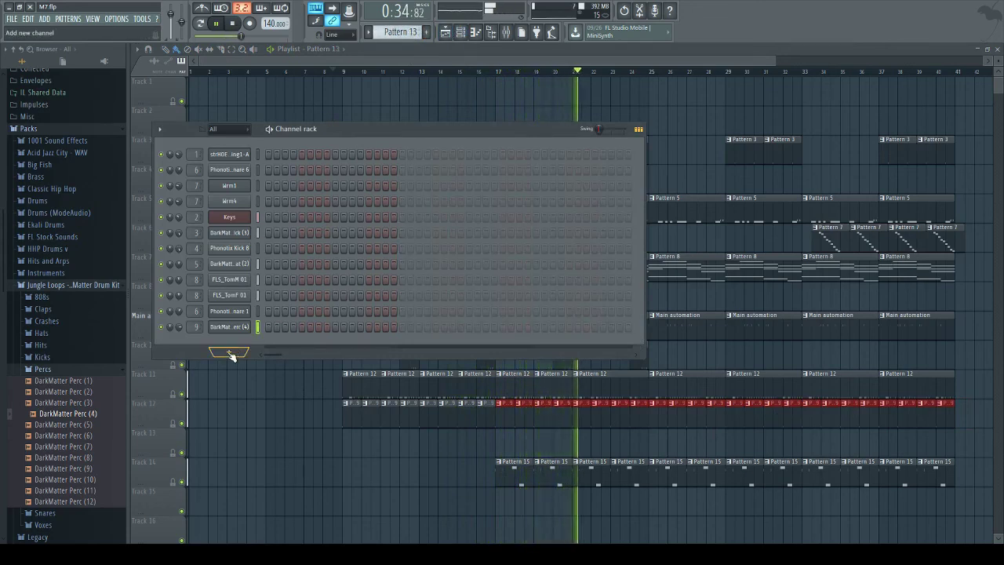
key(space)
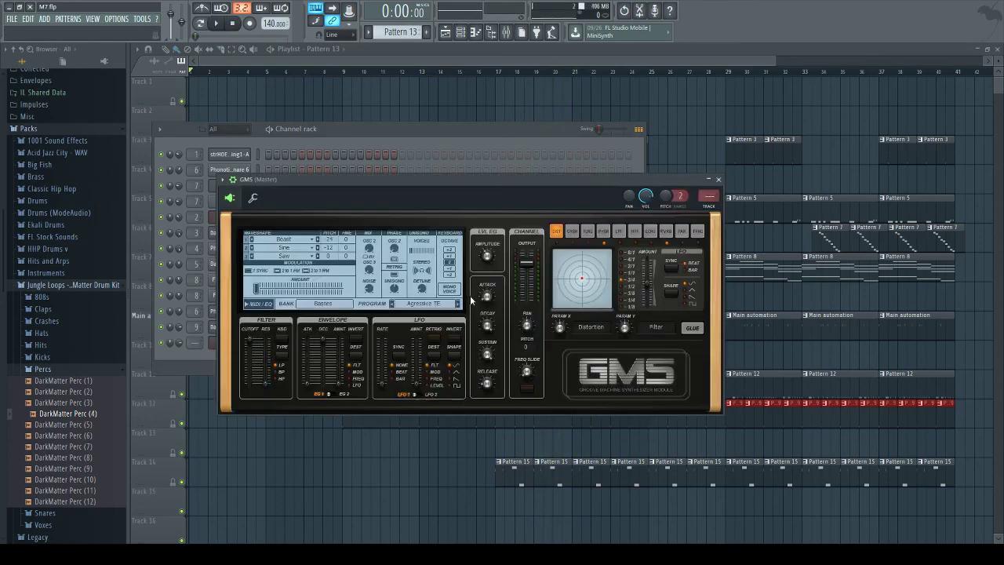
drag(443, 189, 486, 155)
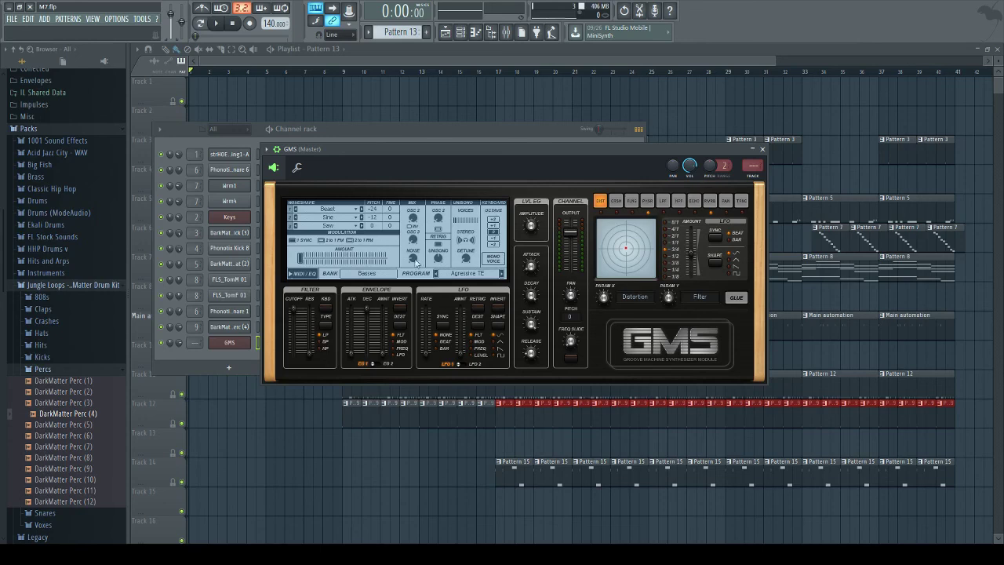
Step: Audition GMS presets in the Leads & Synths bank, load Epic Trance MC and play the song against it
click(472, 275)
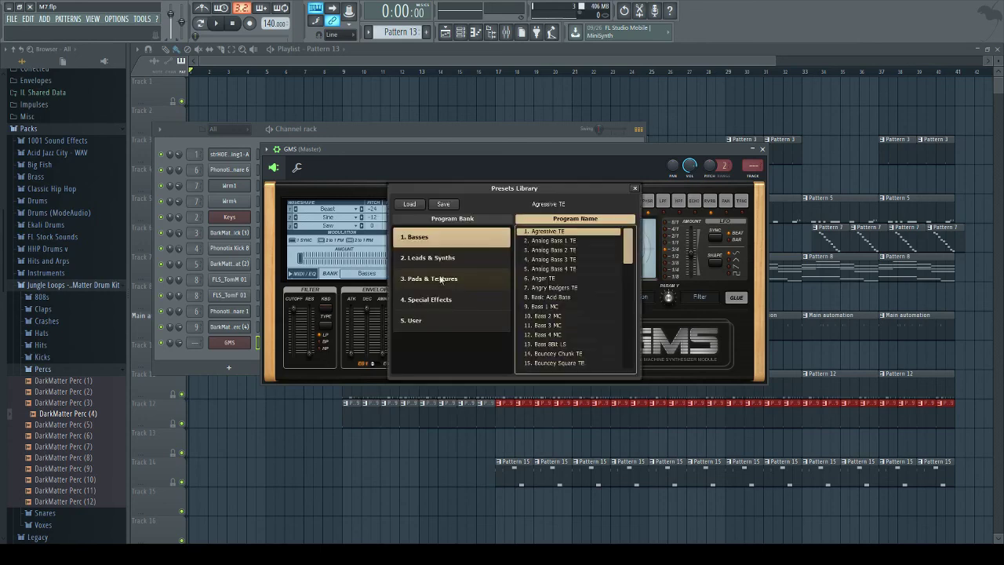
click(434, 262)
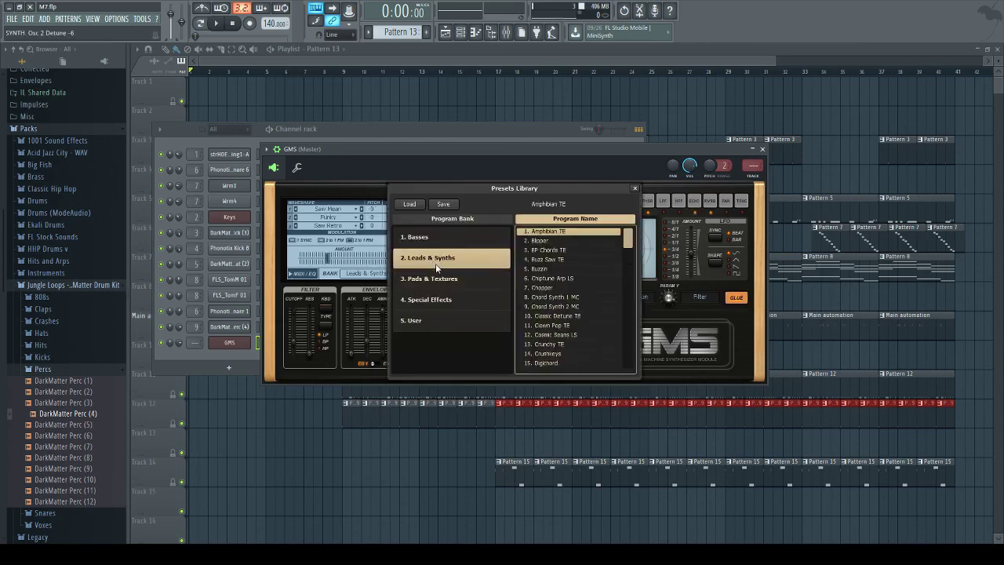
drag(628, 243, 628, 260)
click(554, 271)
click(555, 277)
click(555, 297)
click(555, 315)
click(554, 324)
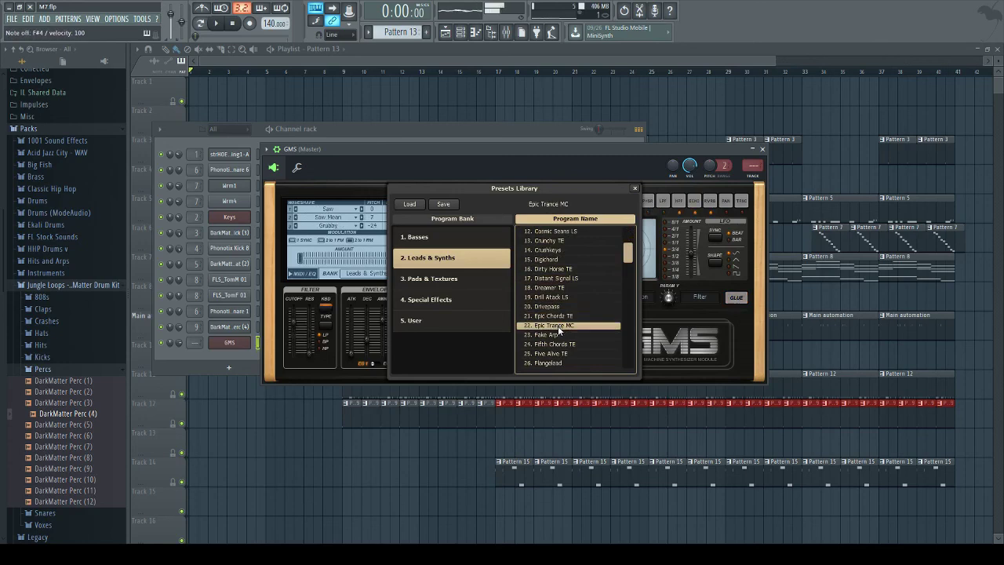
click(216, 23)
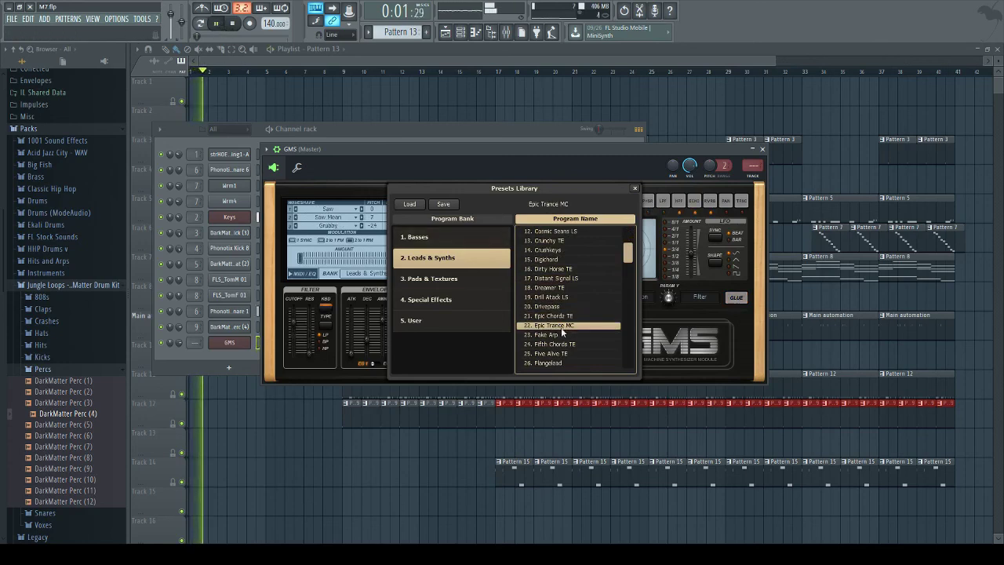
Step: Audition further GMS presets in the Leads & Synths bank, including Funky Rhodes and Gated Chord LS, and load Gizmo TE
scroll(565, 336, down, 3)
scroll(565, 336, down, 1)
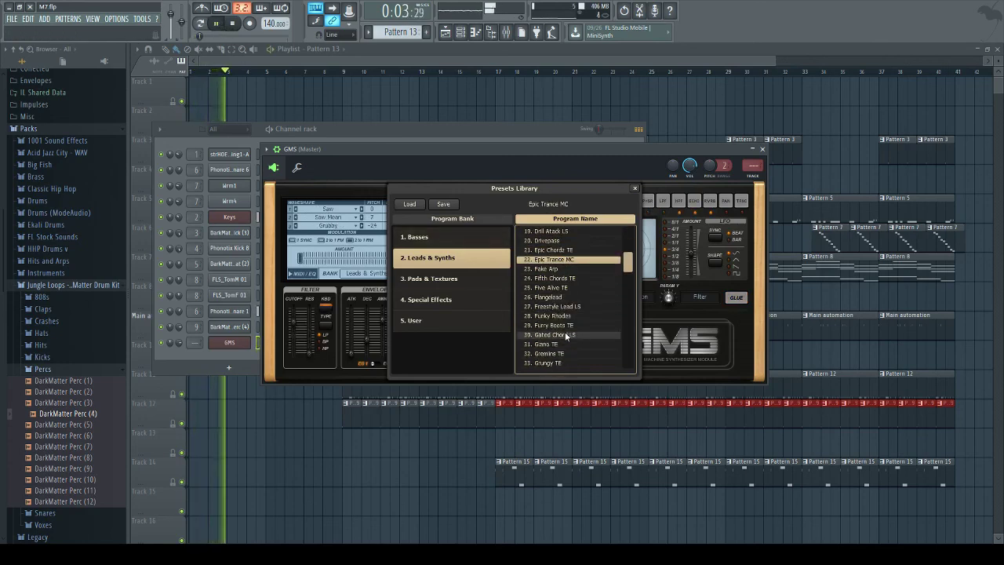
click(560, 317)
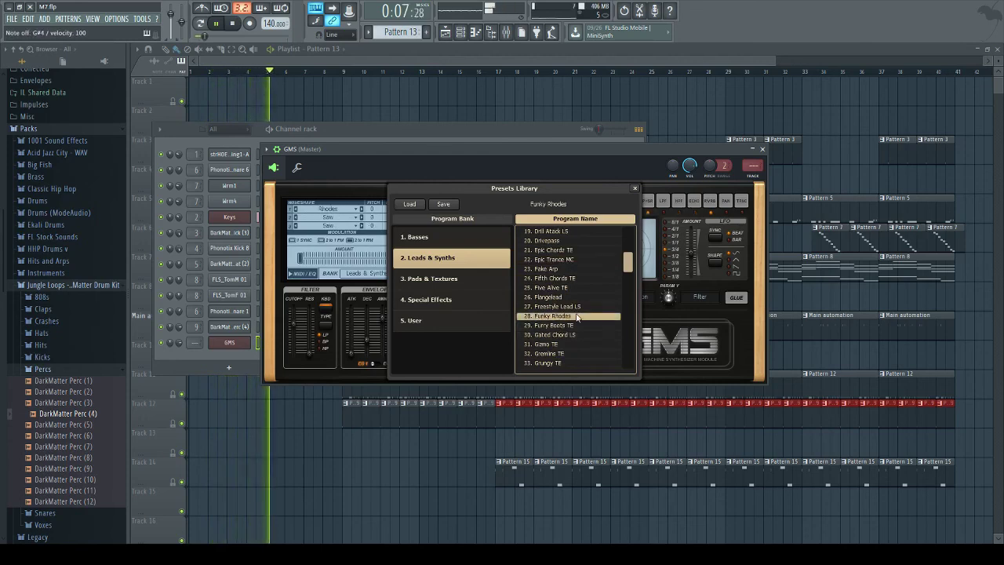
scroll(571, 311, down, 2)
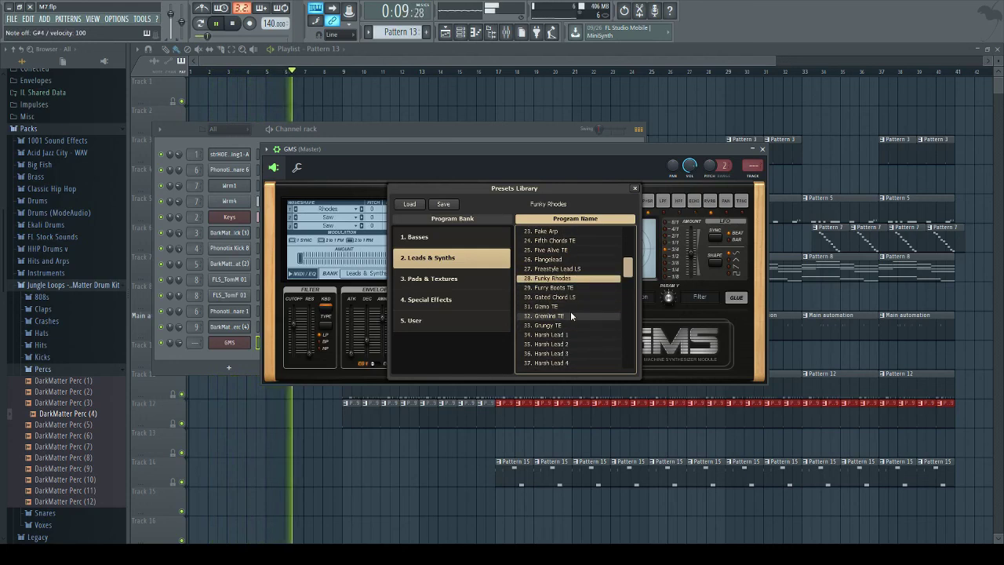
key(Down)
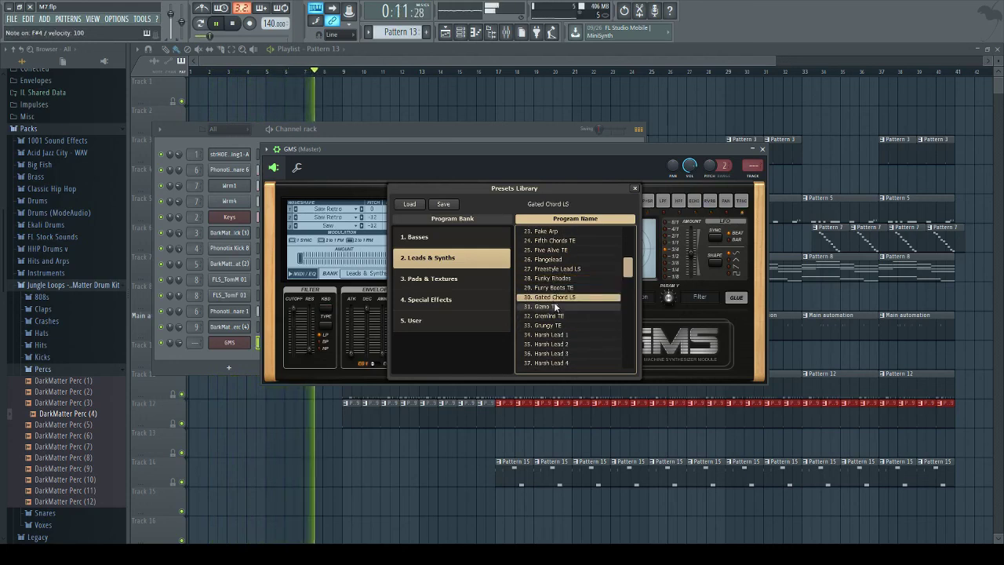
key(Down)
key(Down)
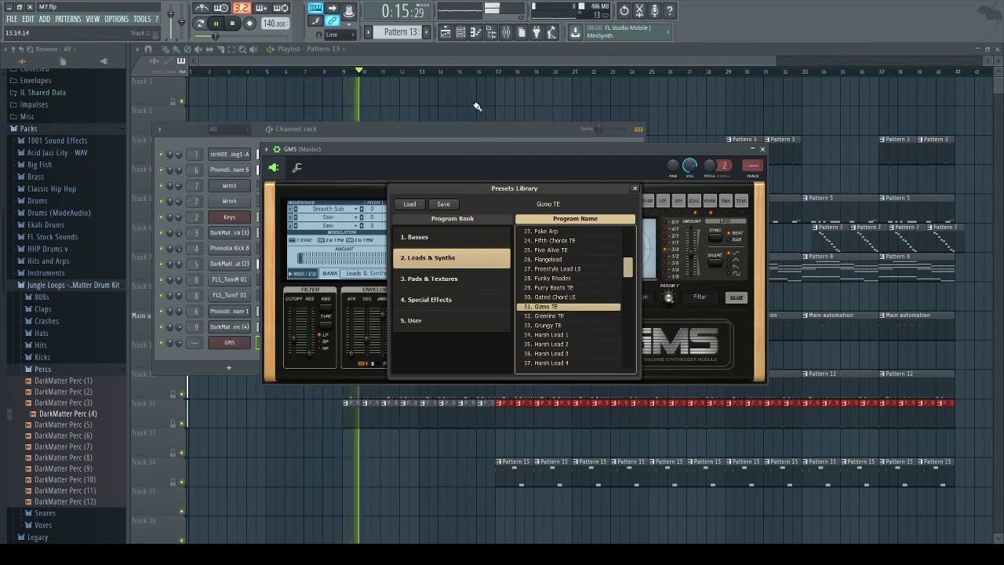
Step: Stop the song, open the GMS channel's piano roll in Pattern 13 and try out single notes around C5 and D#5
key(F12)
click(461, 32)
key(space)
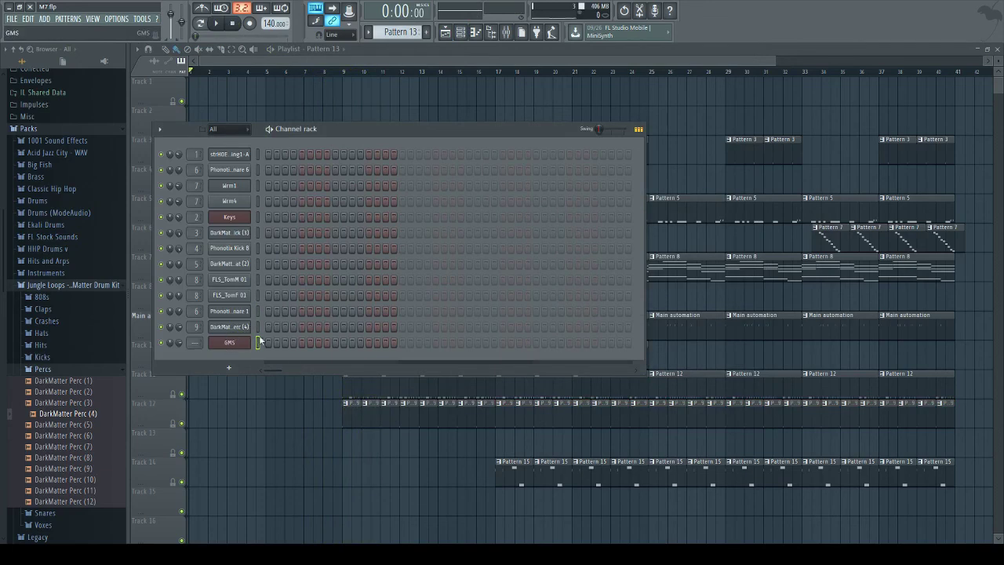
key(F7)
click(143, 275)
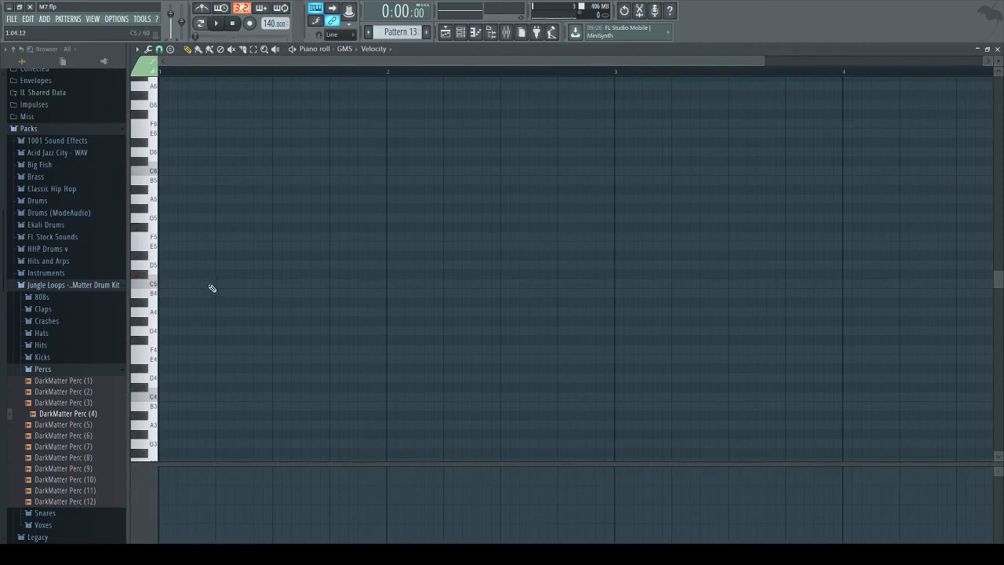
click(150, 286)
click(219, 25)
click(156, 287)
click(146, 258)
Step: Draw a D#5 note starting at step 13 of bar 1 and stretch it to four steps, ending at bar 2
click(331, 257)
right_click(331, 259)
click(330, 258)
mouse_move(331, 256)
mouse_down()
mouse_move(376, 258)
mouse_move(336, 262)
mouse_up()
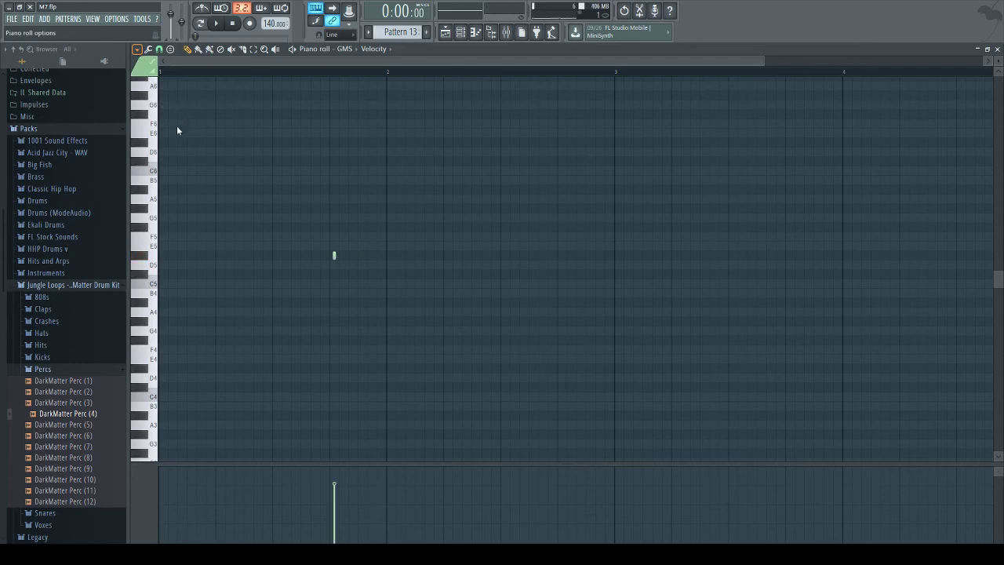
click(332, 256)
key(space)
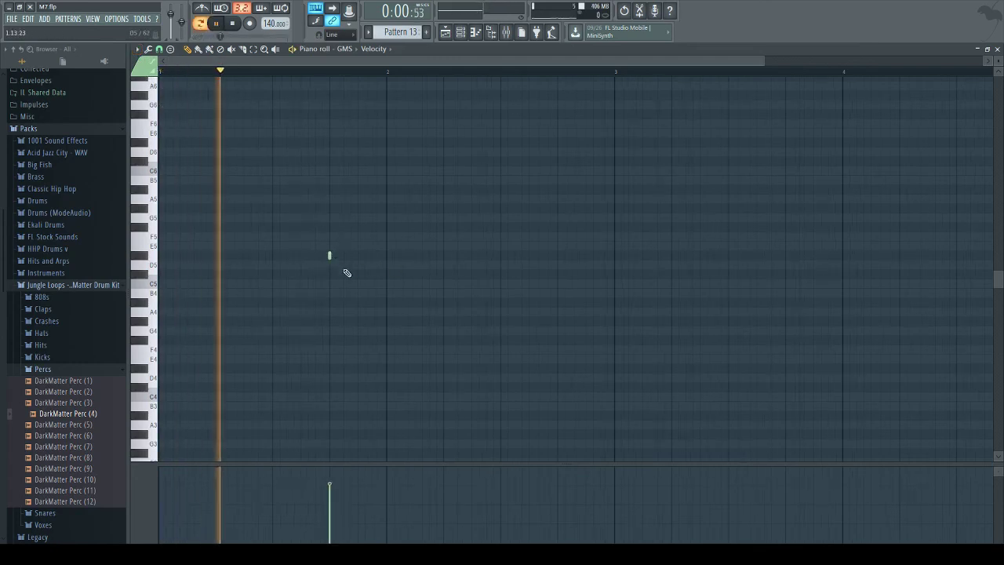
drag(330, 256, 388, 257)
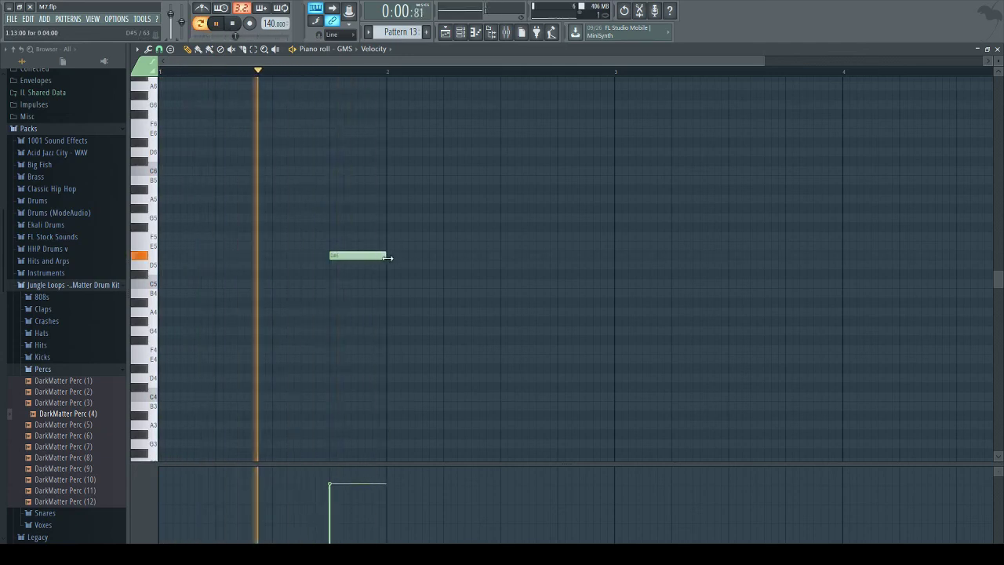
key(space)
Step: Add a C#5 note at step 15 of bar 1, remove the stray A#6 note and trim the C#5 to end at bar 2
click(221, 23)
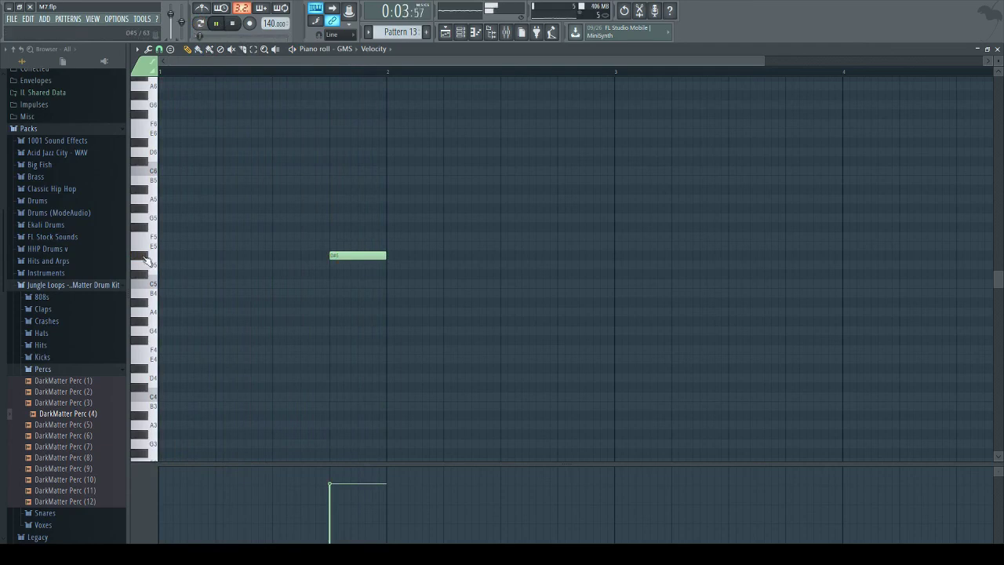
click(358, 276)
click(316, 79)
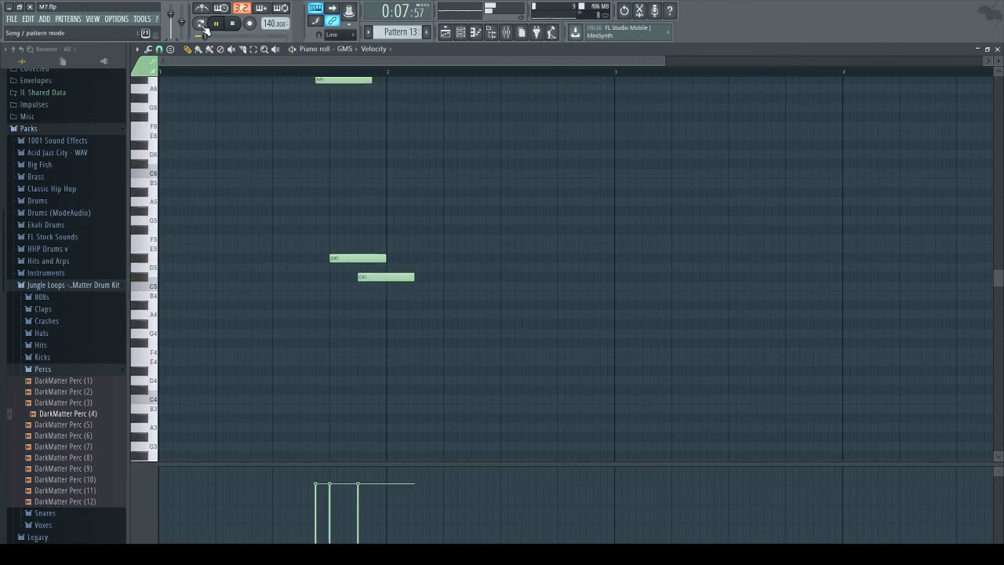
right_click(322, 79)
key(space)
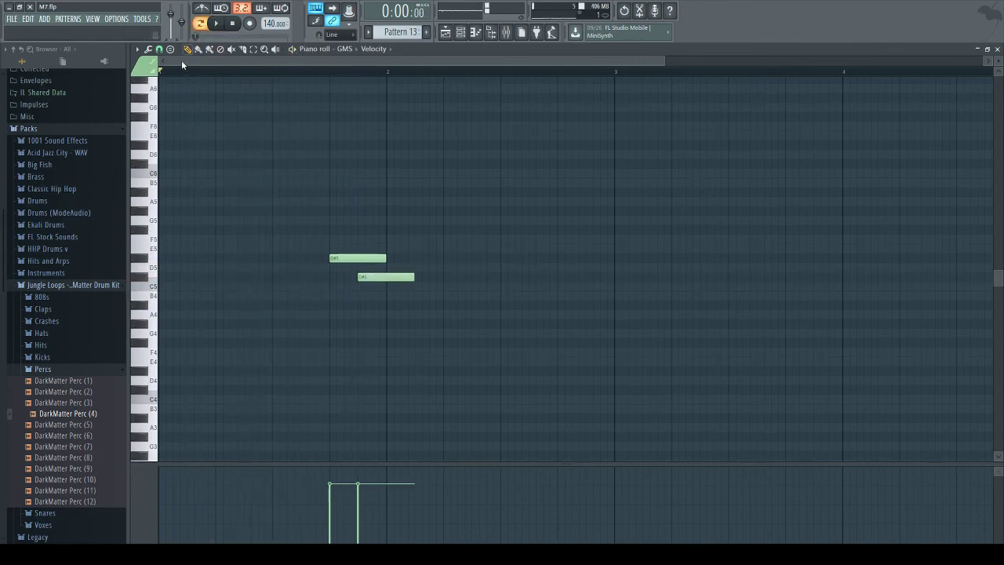
click(323, 71)
click(214, 31)
drag(413, 276, 386, 276)
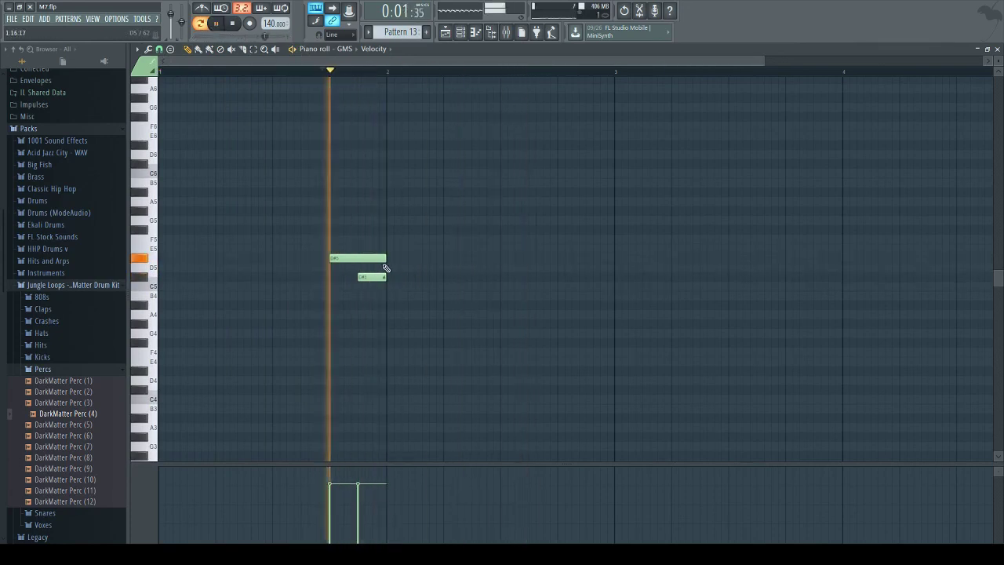
Step: Open the GMS synth, adjust its frequency slide slightly and play the pattern with it
click(475, 31)
click(234, 24)
click(234, 343)
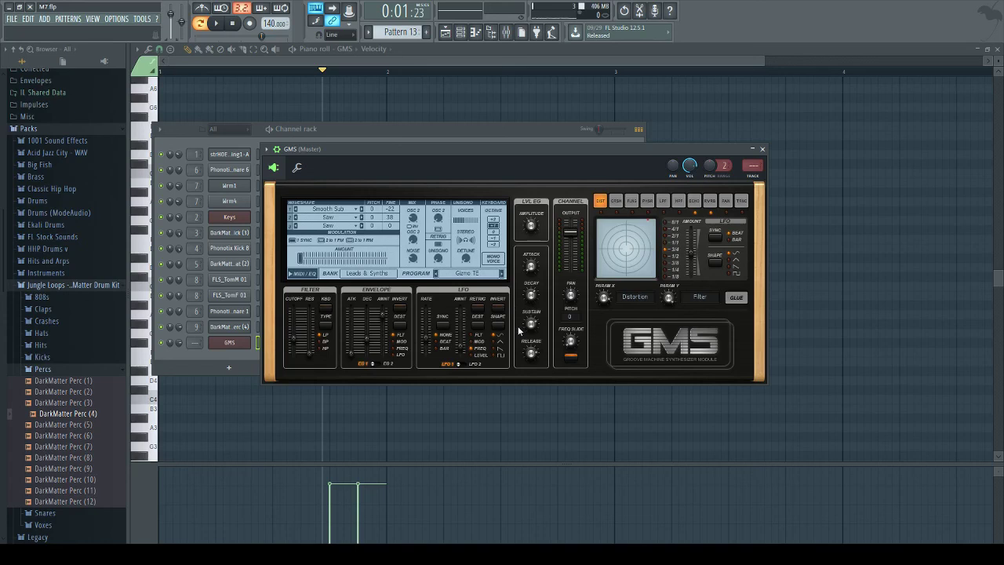
drag(571, 341, 570, 338)
key(space)
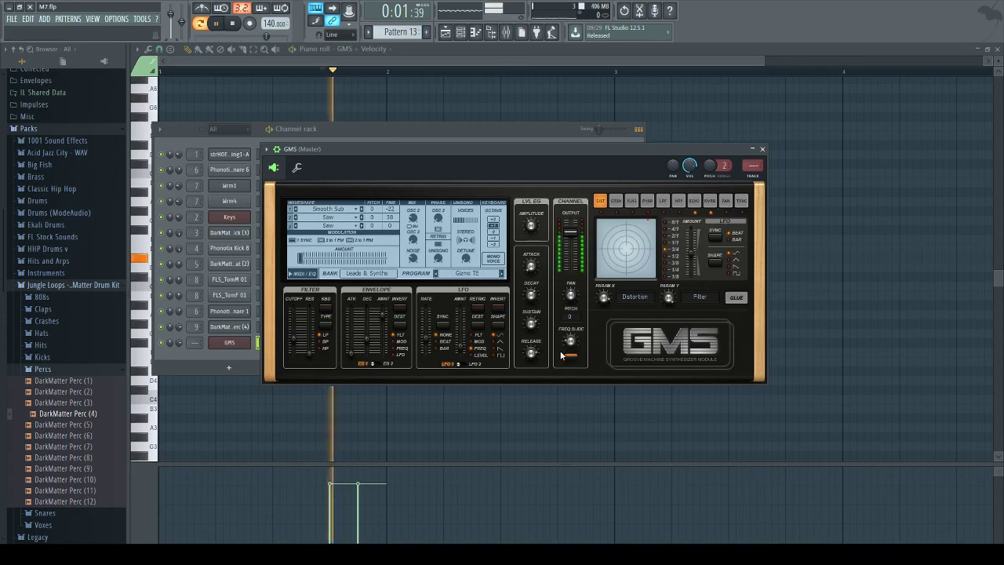
click(442, 388)
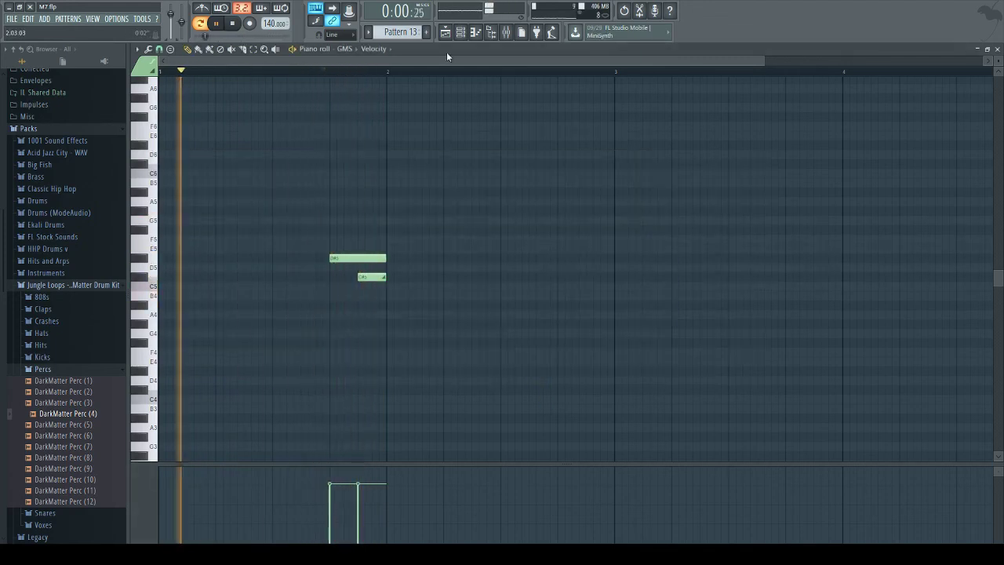
Step: Try the GMS sound with its frequency slide switched off while the pattern plays
click(461, 32)
click(243, 343)
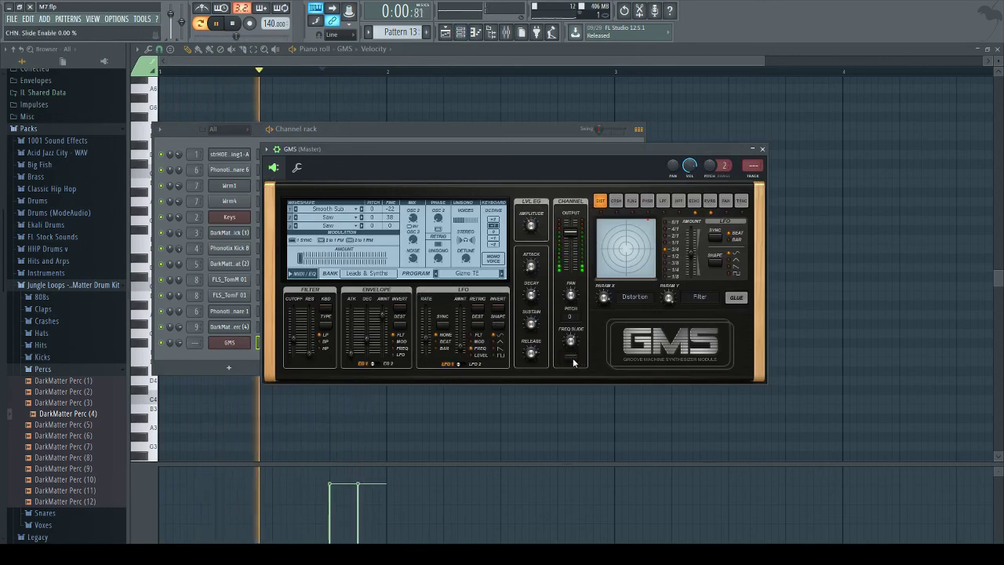
click(463, 398)
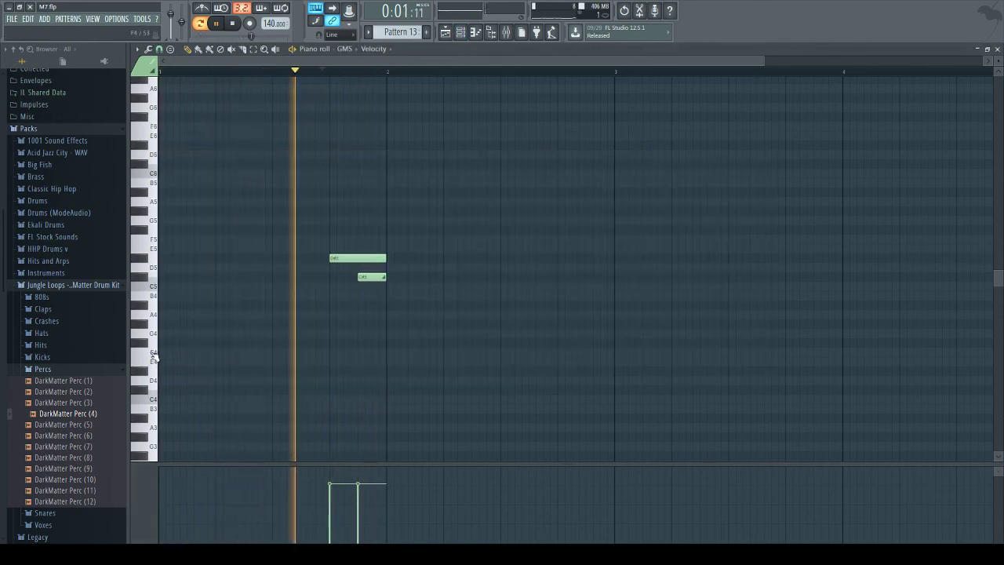
Step: Redraw the C#5 note at step 15 with a four-step length and shorten the D#5 note to end where it starts
click(153, 246)
click(354, 259)
right_click(369, 277)
click(361, 278)
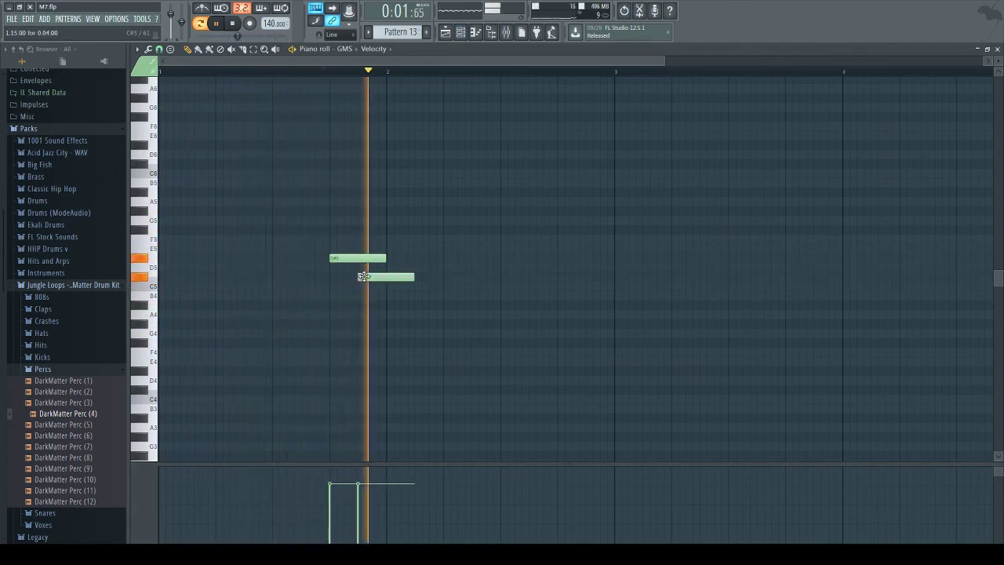
drag(385, 258, 358, 258)
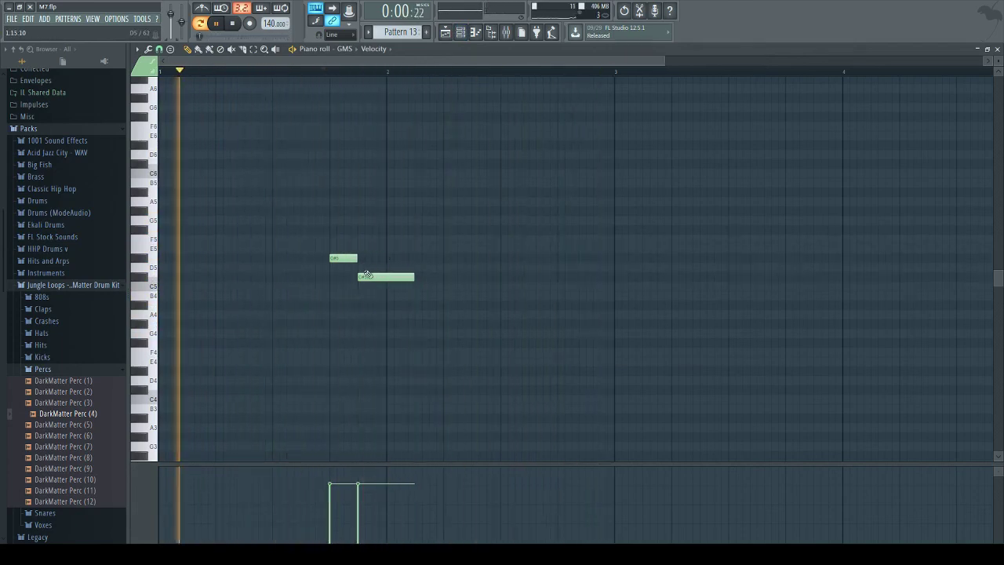
Step: Add a very short C#5 grace note directly before the D#5 note, checking it in pattern playback
click(233, 23)
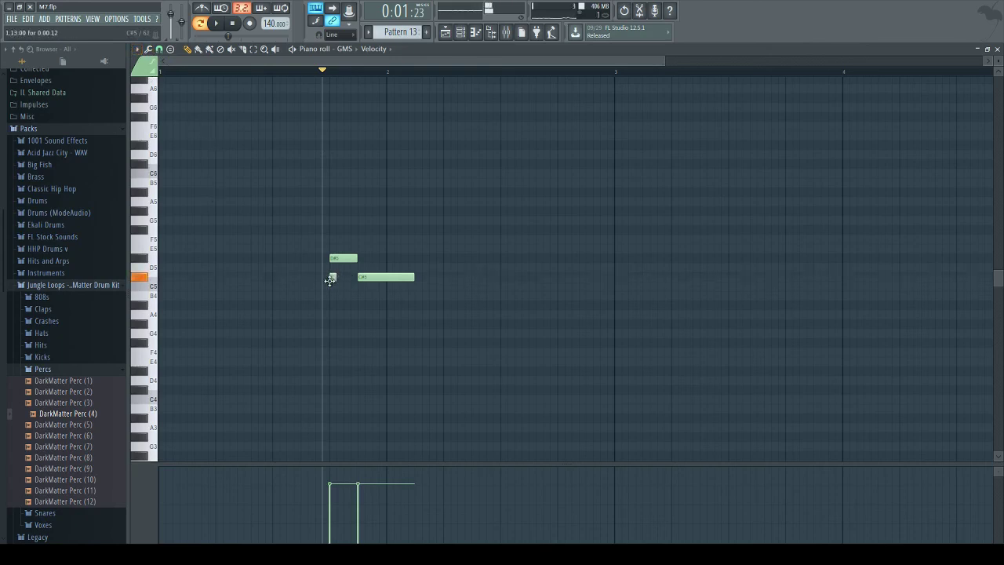
key(space)
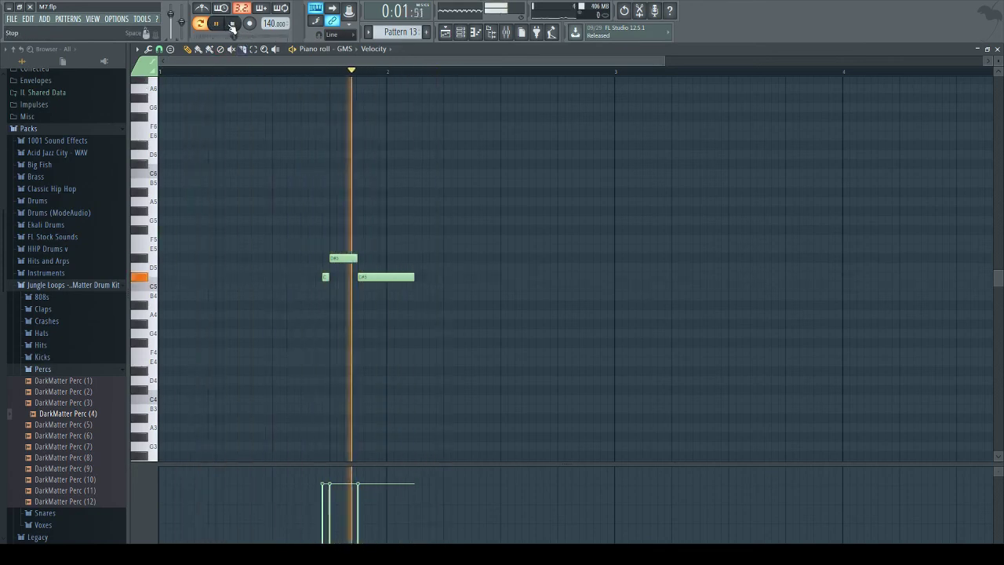
key(space)
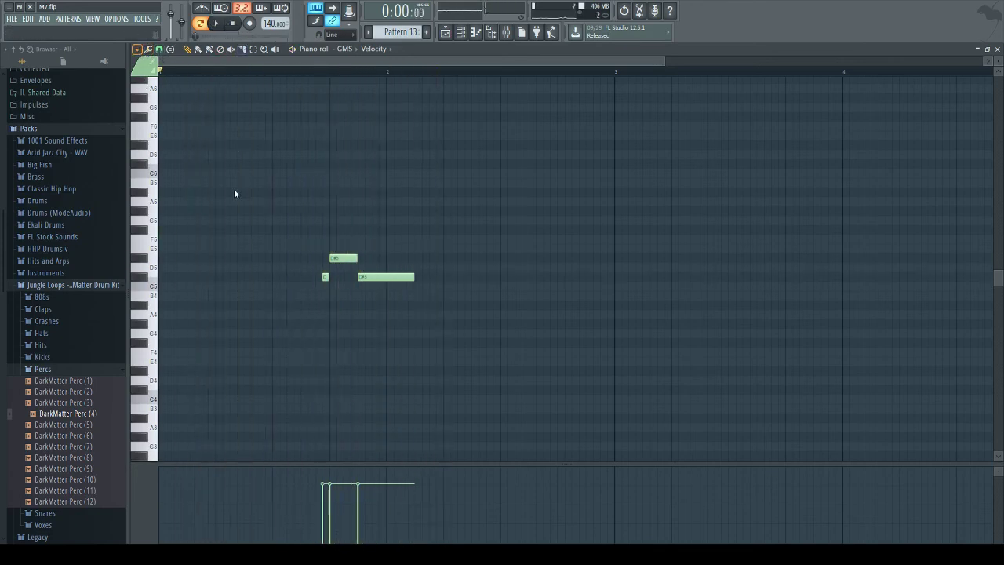
click(325, 277)
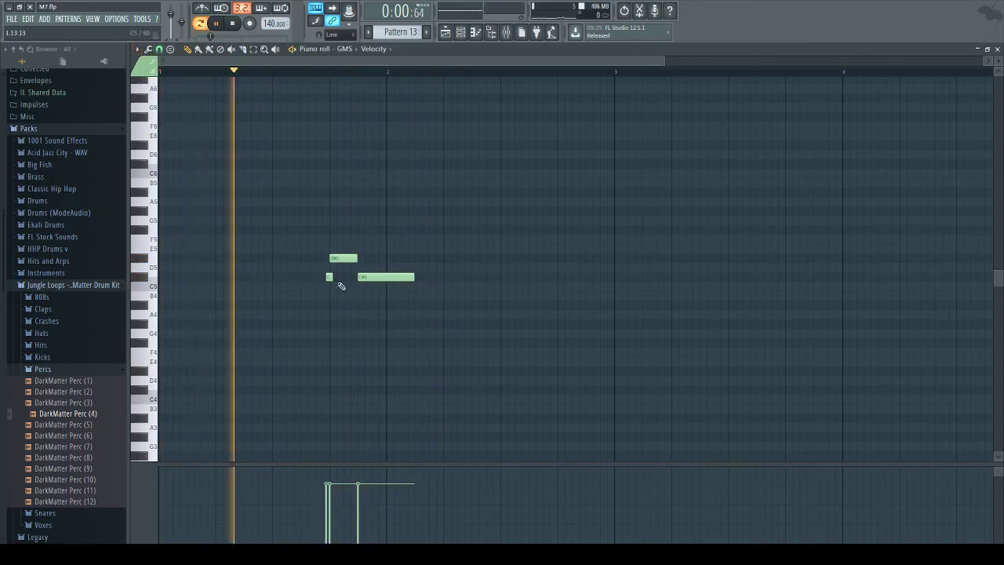
drag(331, 277, 328, 278)
Step: Replace the long C#5 note with a two-step C#5 at step 15 and lower the grace note's velocity
right_click(362, 279)
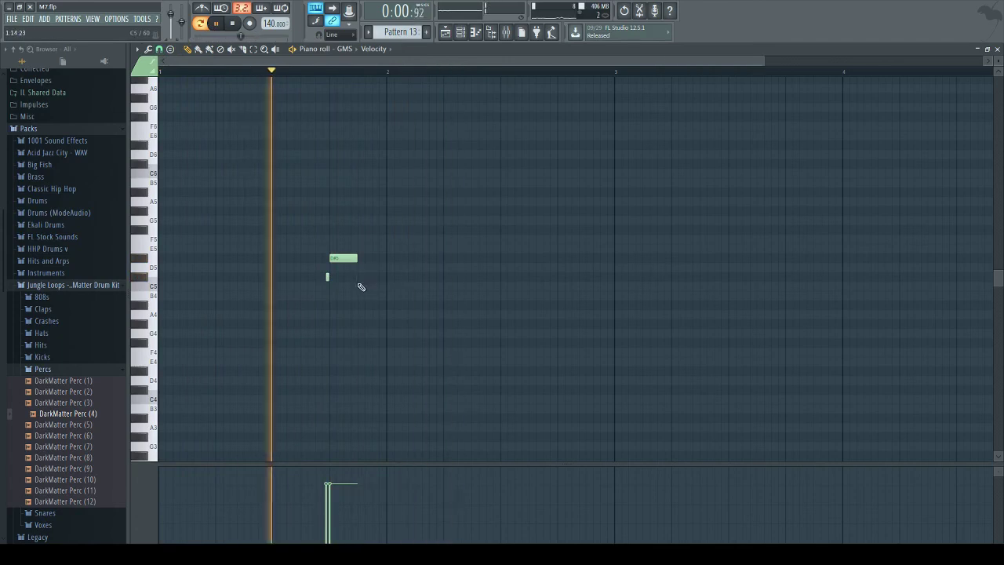
click(360, 278)
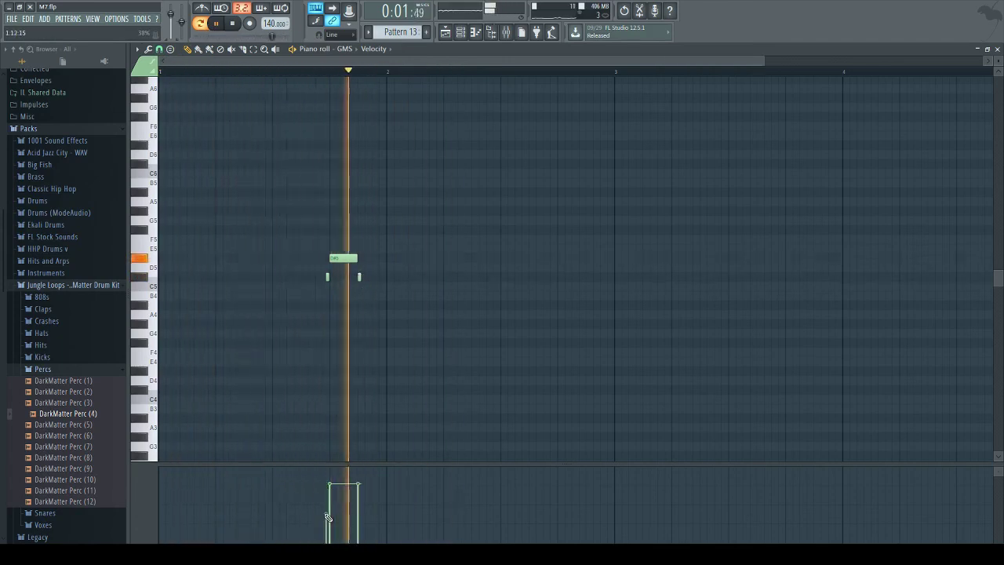
right_click(360, 277)
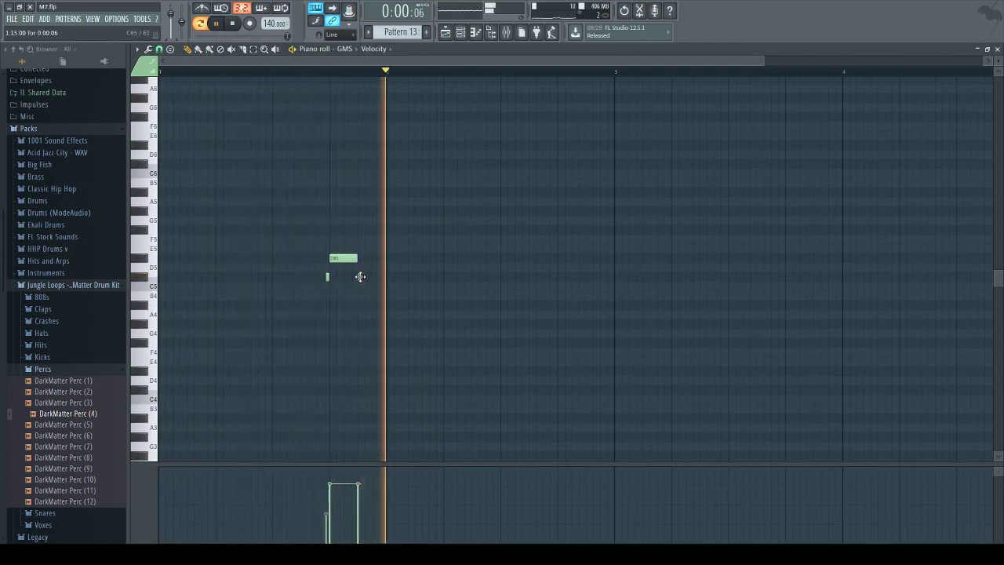
click(360, 276)
drag(372, 276, 385, 275)
Step: Add another two-step C#5 note at step 3 of bar 2 and play the melody in song and pattern mode
click(397, 278)
right_click(398, 280)
click(415, 284)
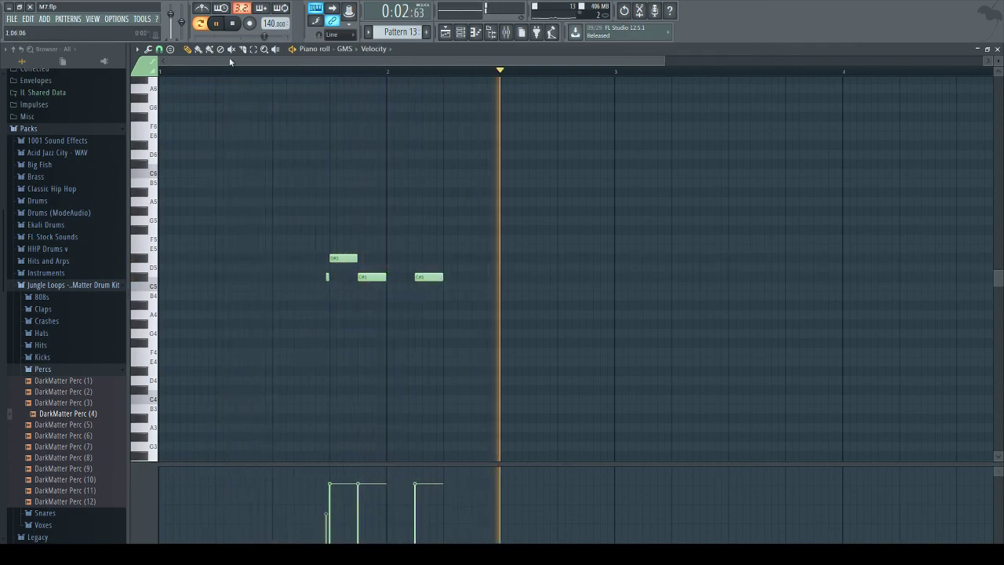
key(space)
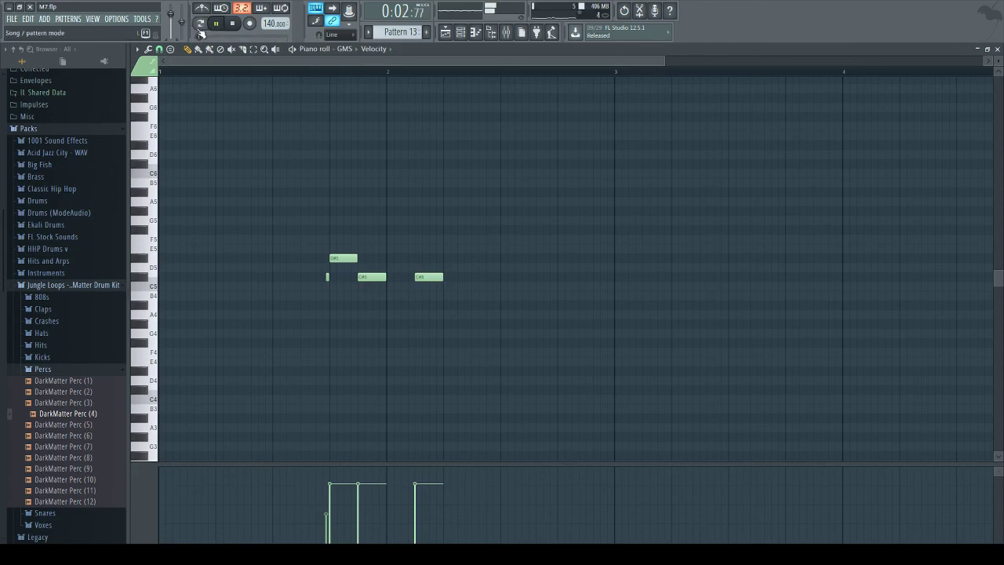
key(space)
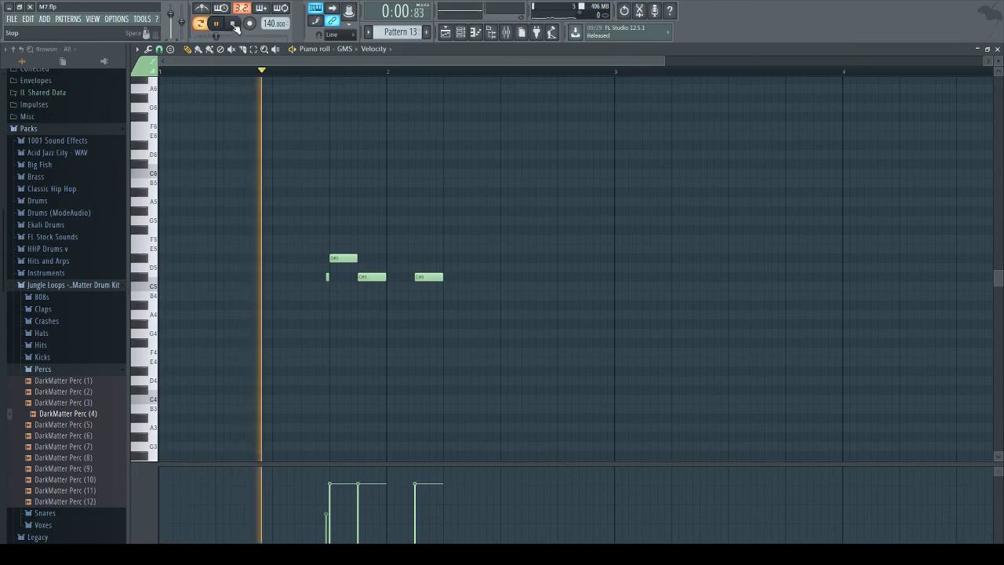
click(234, 25)
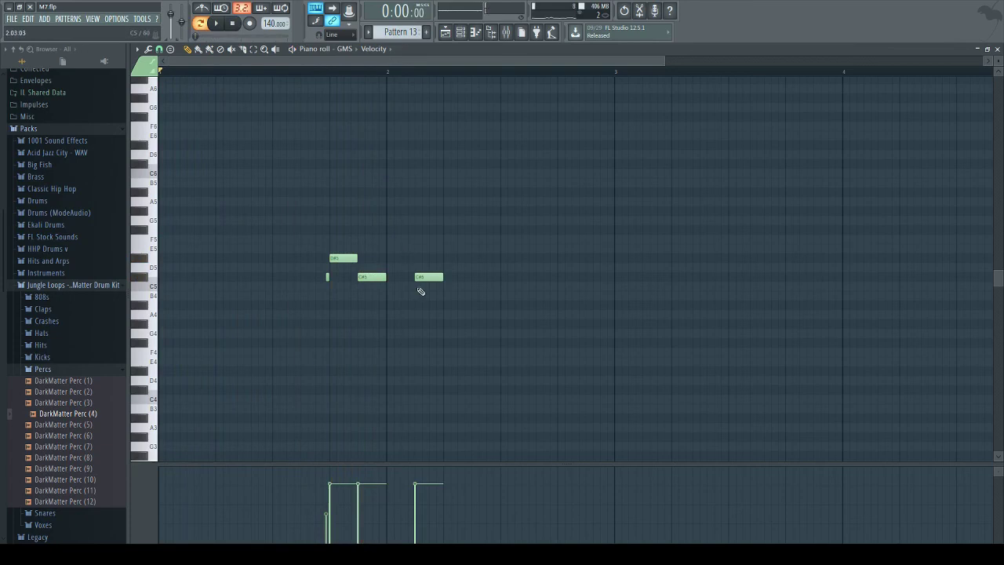
Step: In the GMS synth, adjust the LPF effect's frequency and bandwidth during playback and turn Glue on
click(461, 32)
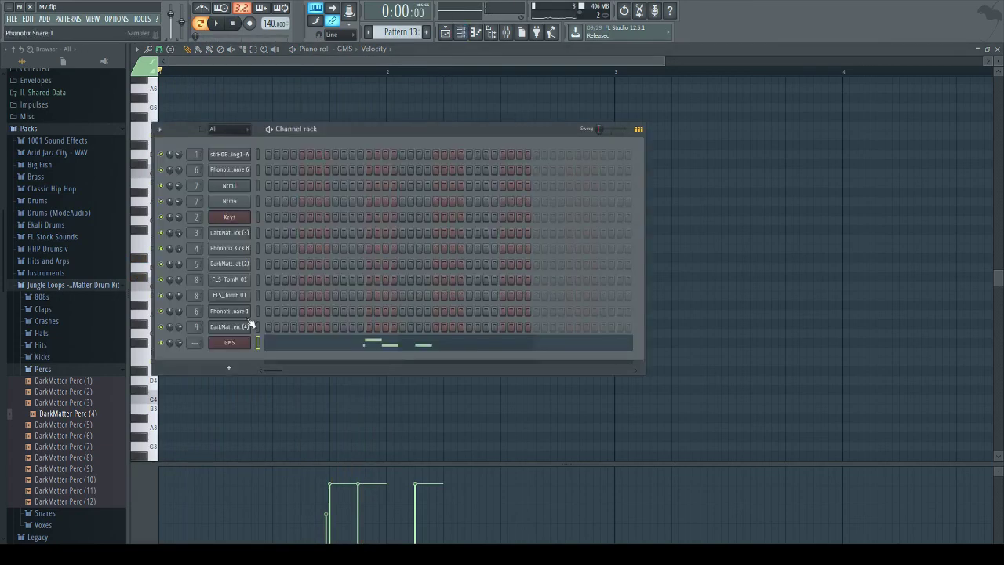
click(240, 343)
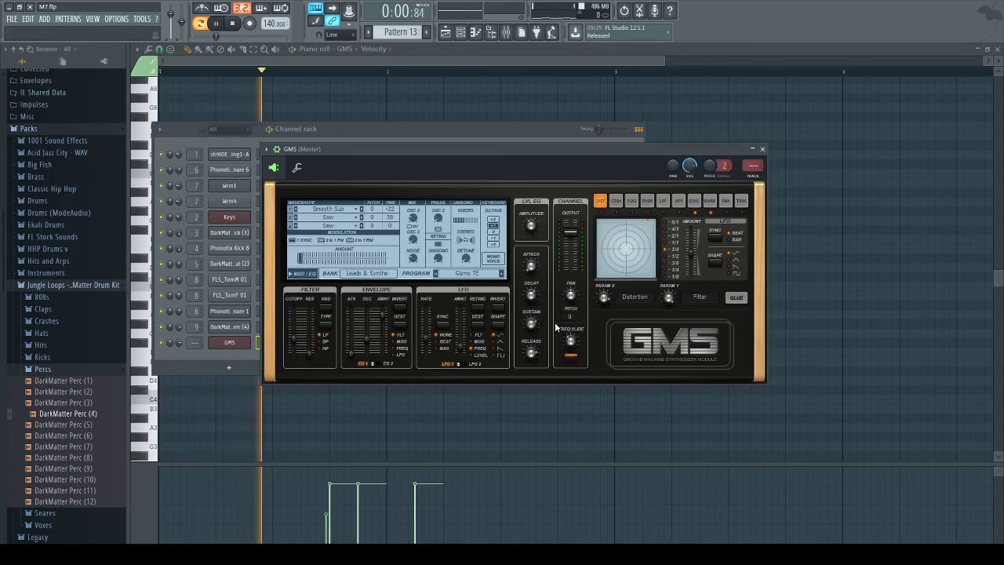
key(space)
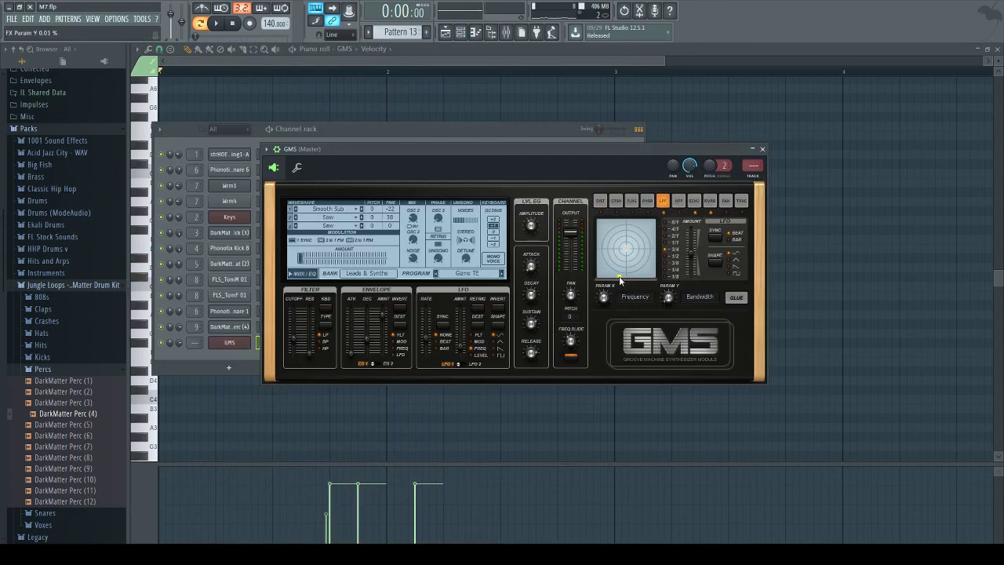
drag(620, 268, 634, 246)
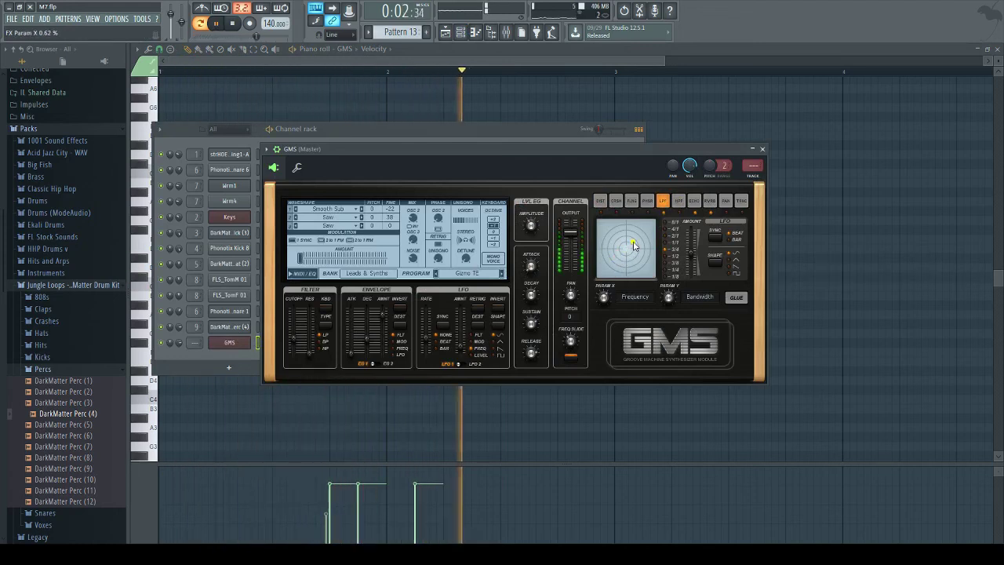
click(736, 297)
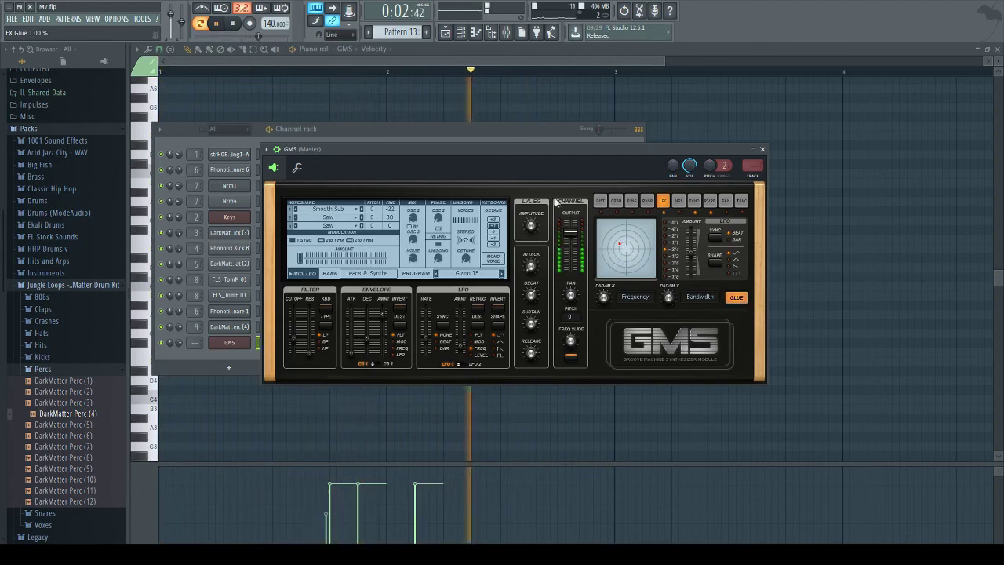
click(467, 106)
Step: Continue the melody in bar 2 with one-step C#5, B4 and G#4 notes at steps 7, 9 and 11
key(space)
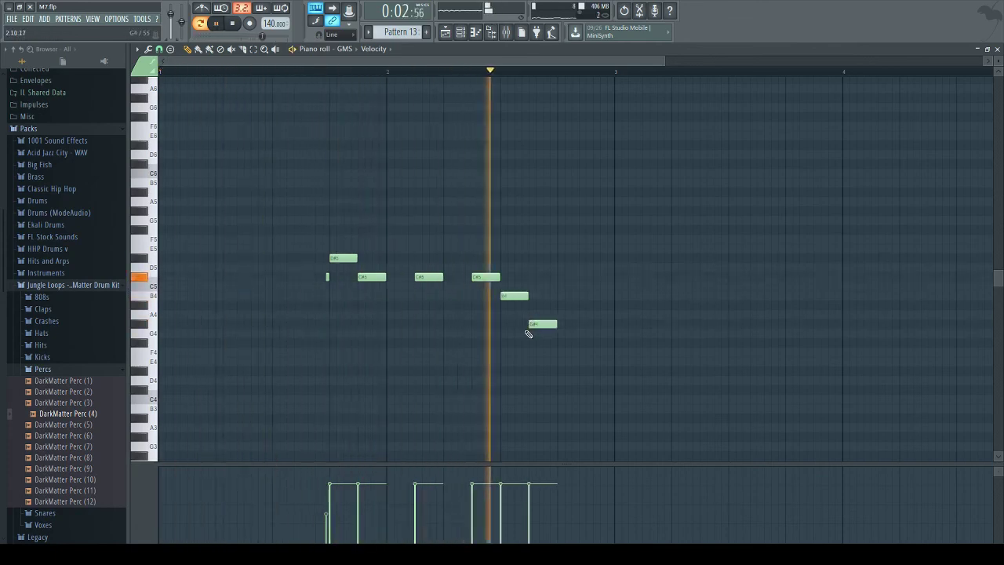
key(space)
key(space)
drag(528, 296, 513, 295)
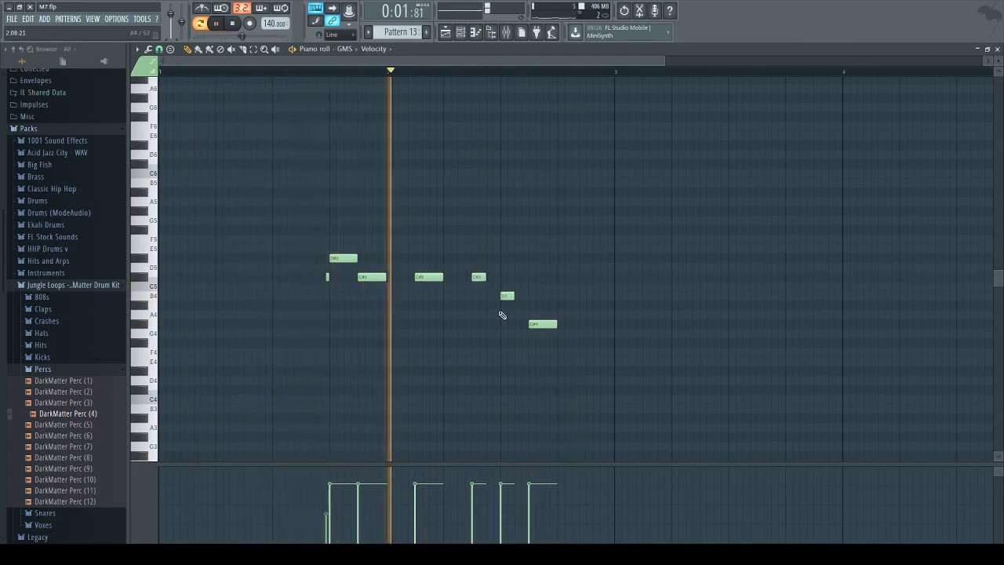
drag(556, 324, 542, 324)
key(space)
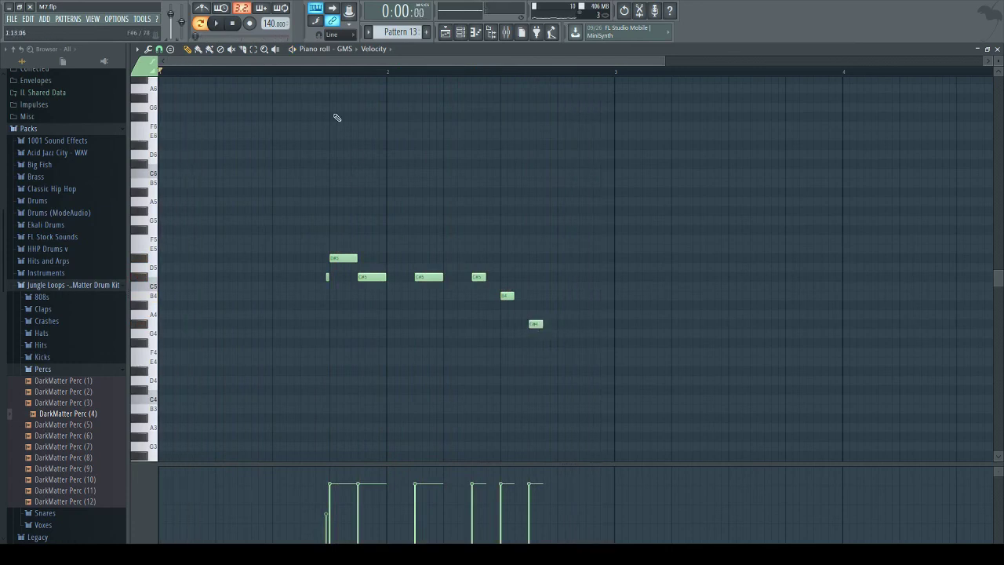
Step: Duplicate the whole phrase, place the copy with its grace note at step 13 of bar 2, and play it with the song
drag(332, 255, 549, 333)
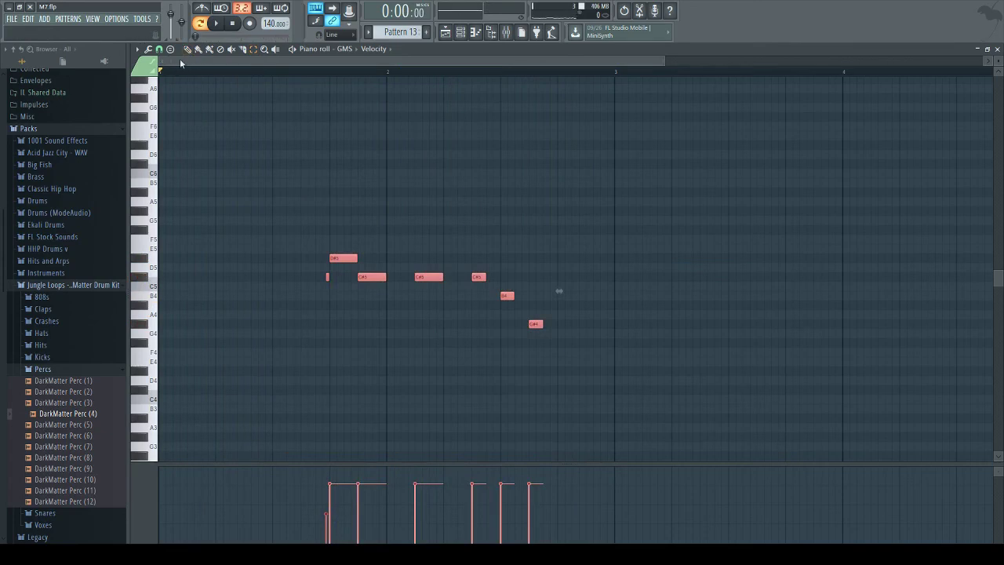
drag(195, 63, 391, 111)
key(ctrl+b)
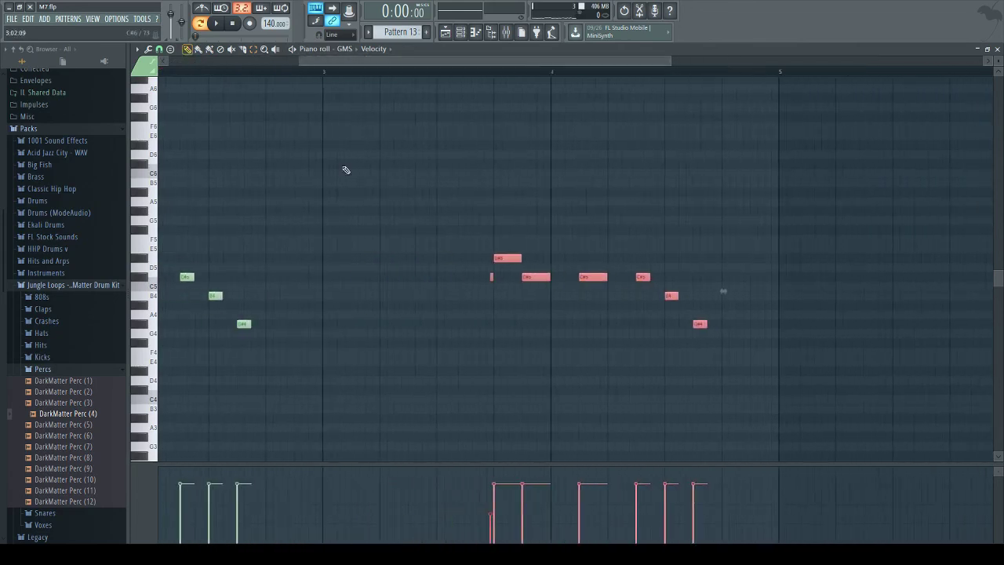
drag(501, 261, 282, 268)
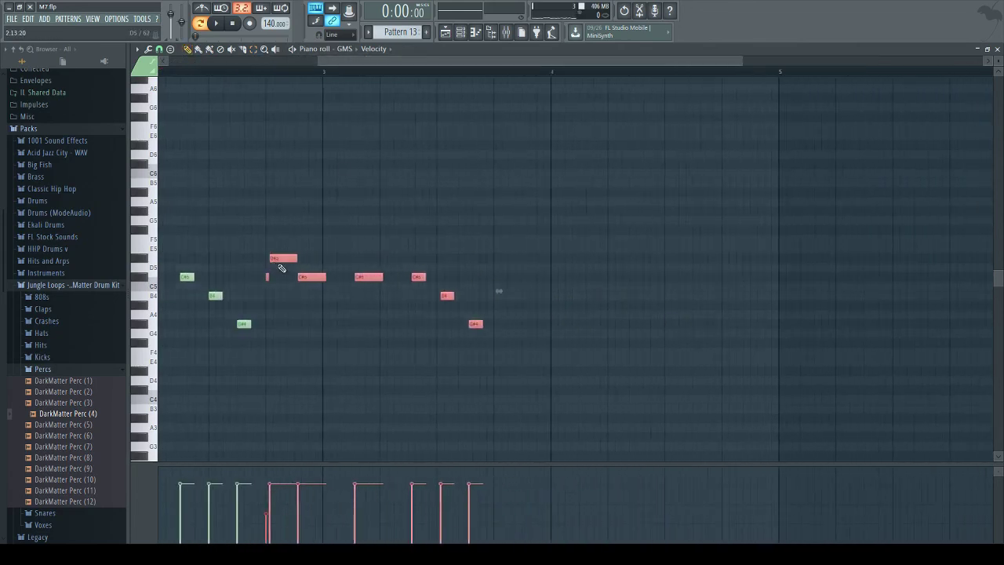
drag(406, 61, 316, 65)
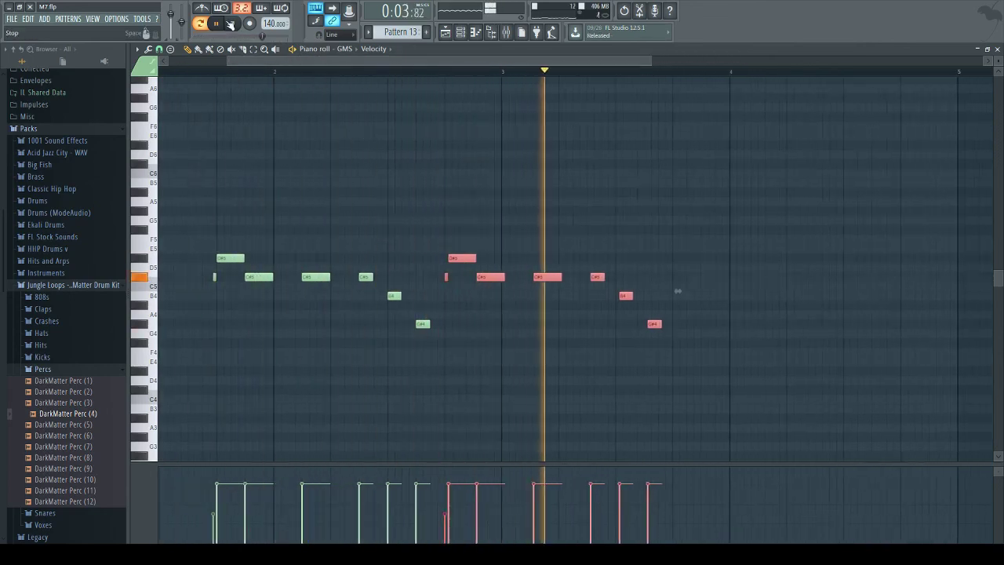
click(234, 27)
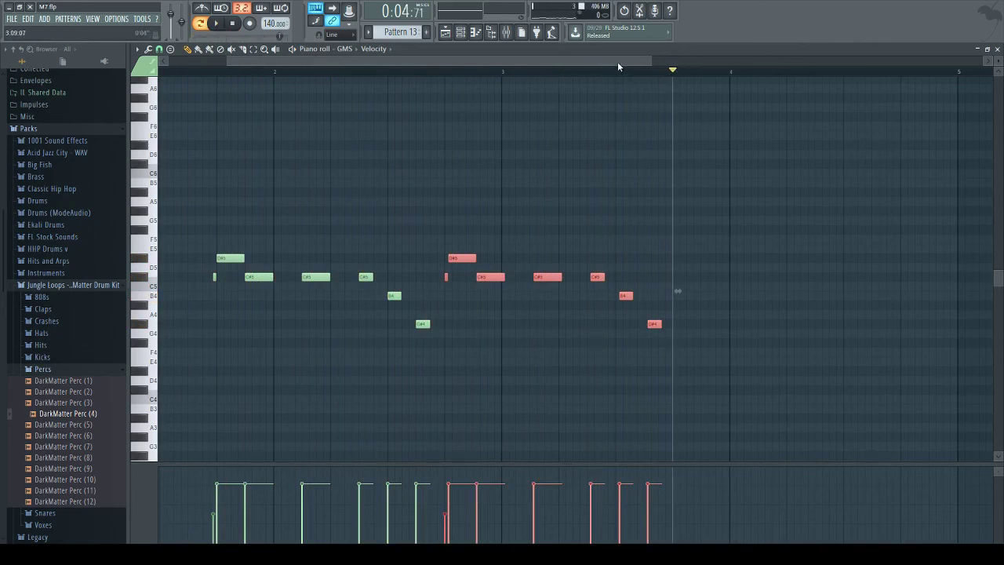
drag(617, 67, 715, 64)
click(429, 135)
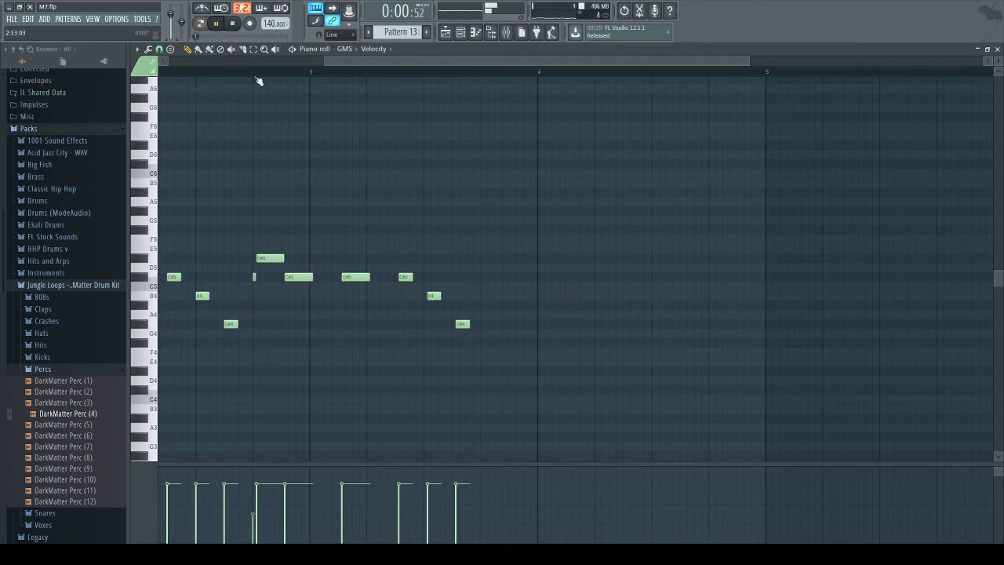
click(445, 35)
click(232, 25)
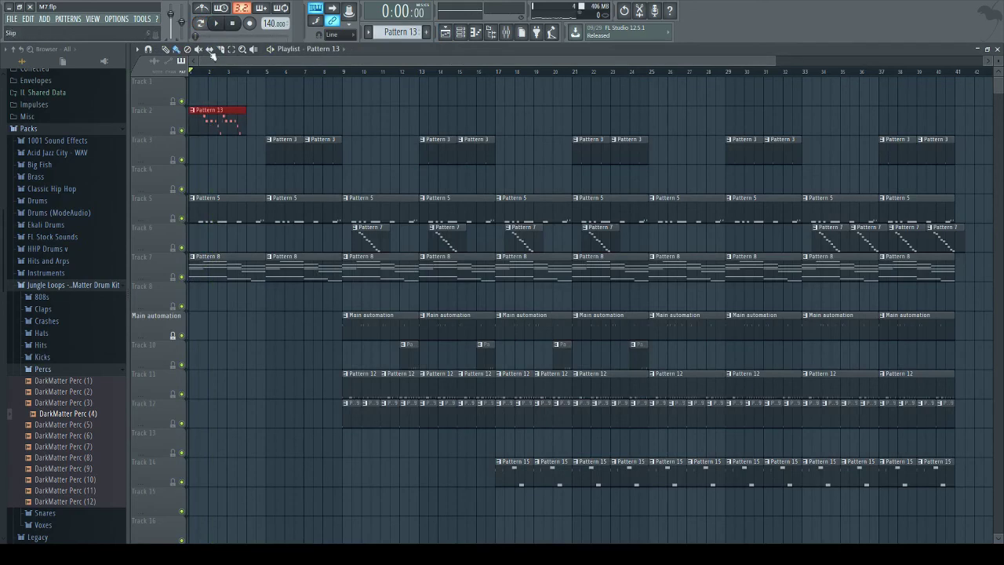
Step: Shift all the notes of Pattern 13 two steps later, so the first D#5 starts at step 15 of bar 1
double_click(232, 128)
drag(415, 70, 314, 55)
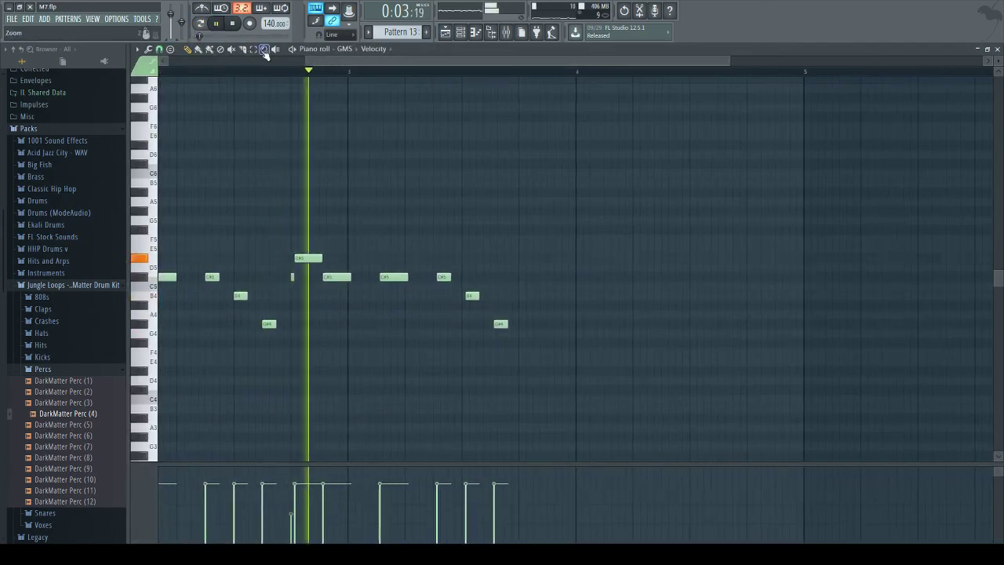
click(233, 24)
drag(161, 153, 836, 385)
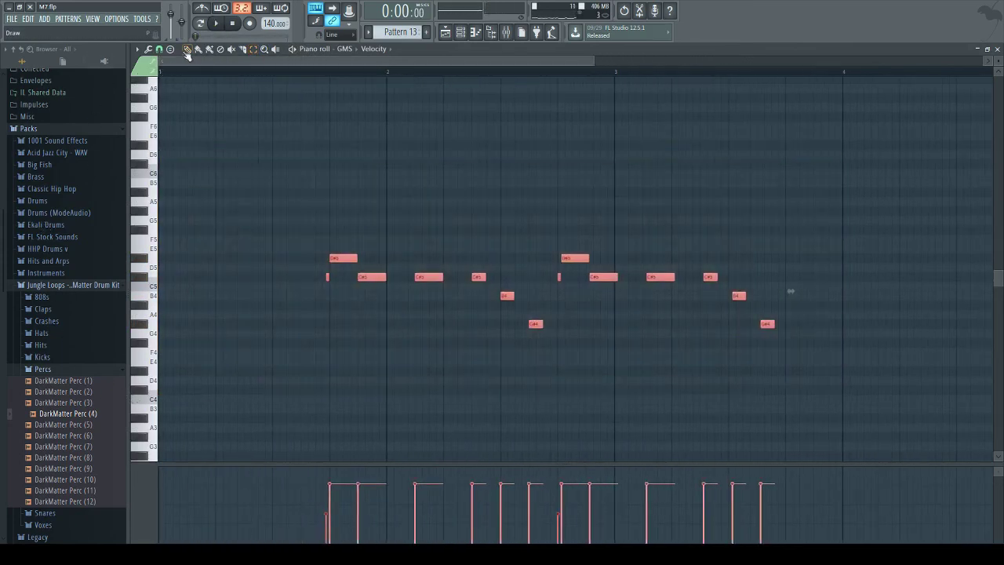
drag(332, 256, 399, 261)
key(space)
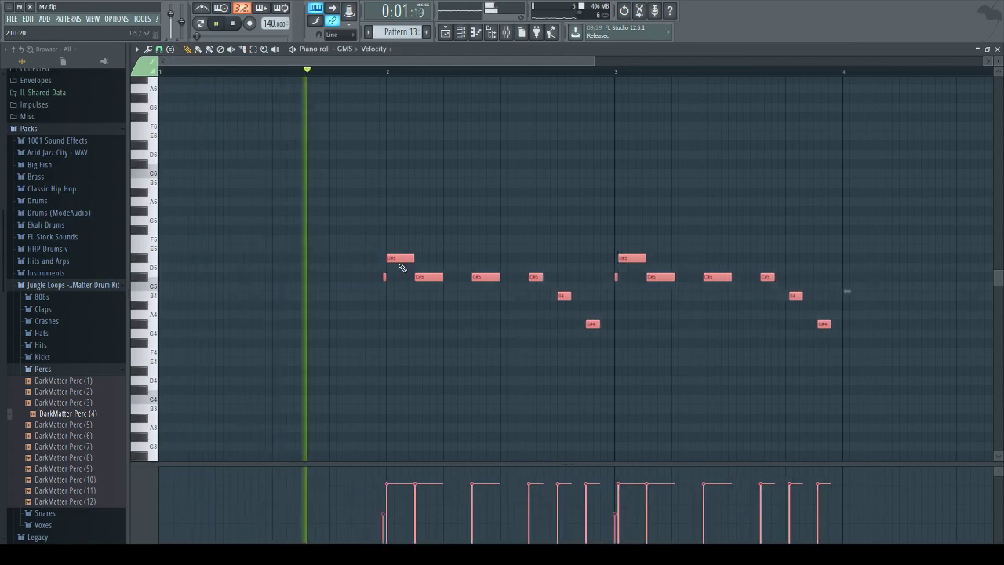
key(space)
drag(396, 260, 368, 257)
key(space)
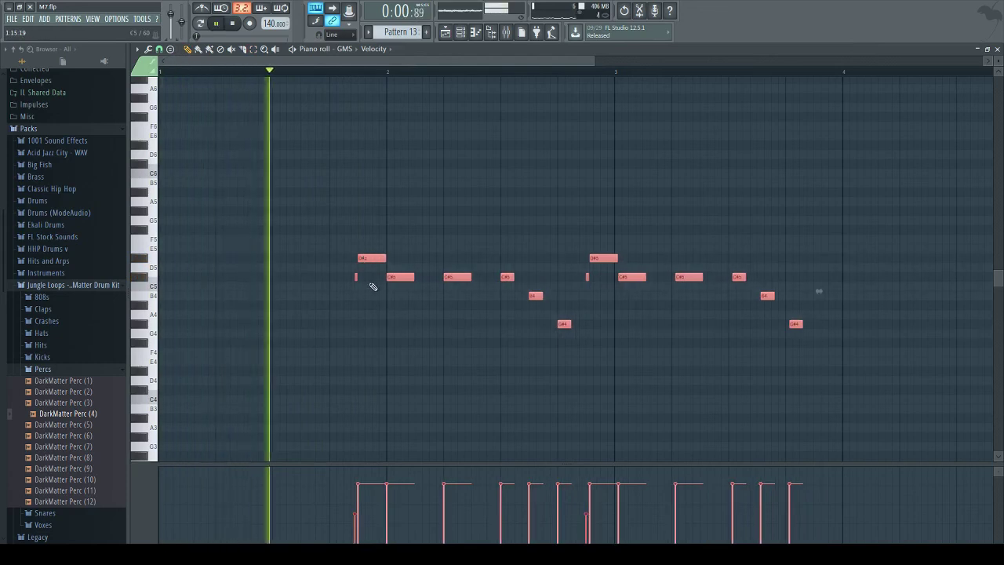
Step: Try the melody one octave higher and one octave lower while the song plays
key(ctrl+Up)
key(ctrl+Down)
key(ctrl+Down)
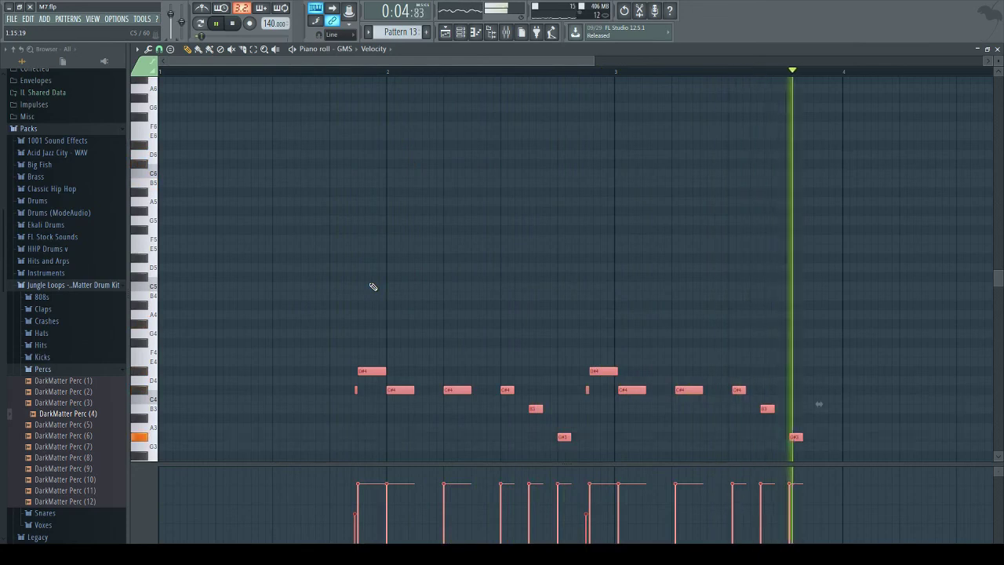
scroll(370, 281, down, 3)
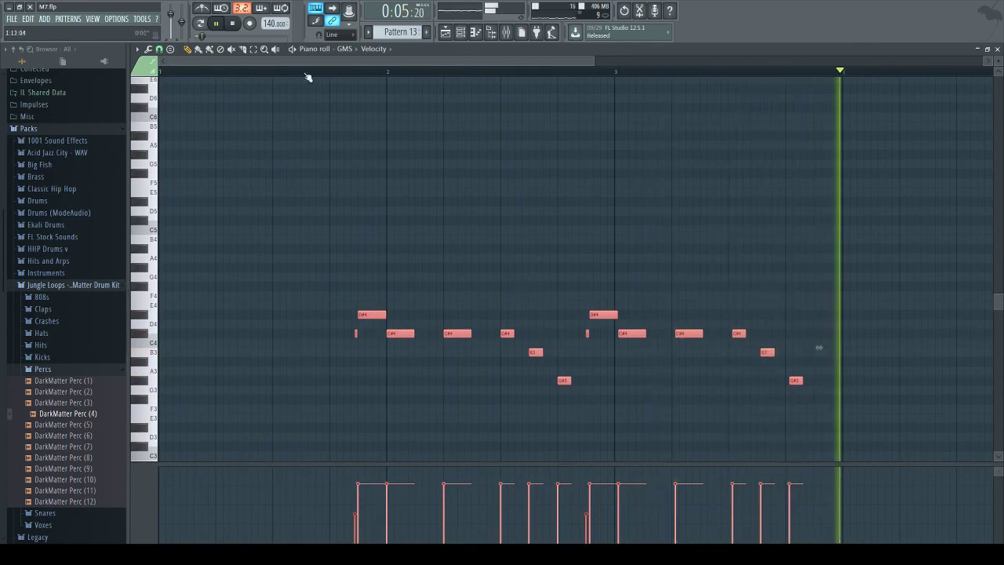
Step: Nudge the second phrase earlier so its D#4 note starts at step 15 of bar 2, and raise the whole melody one octave
click(254, 48)
drag(579, 287, 851, 446)
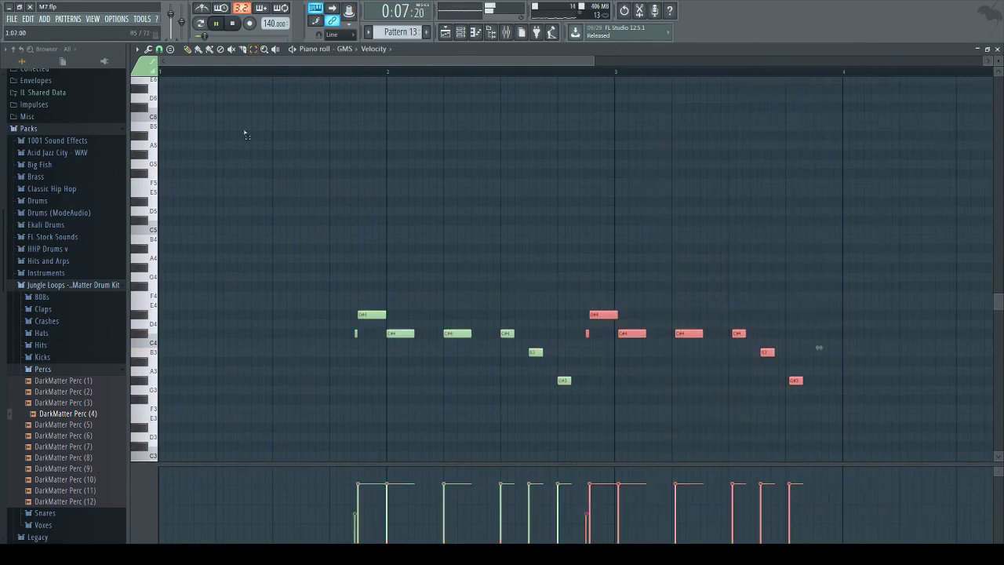
drag(603, 317, 599, 317)
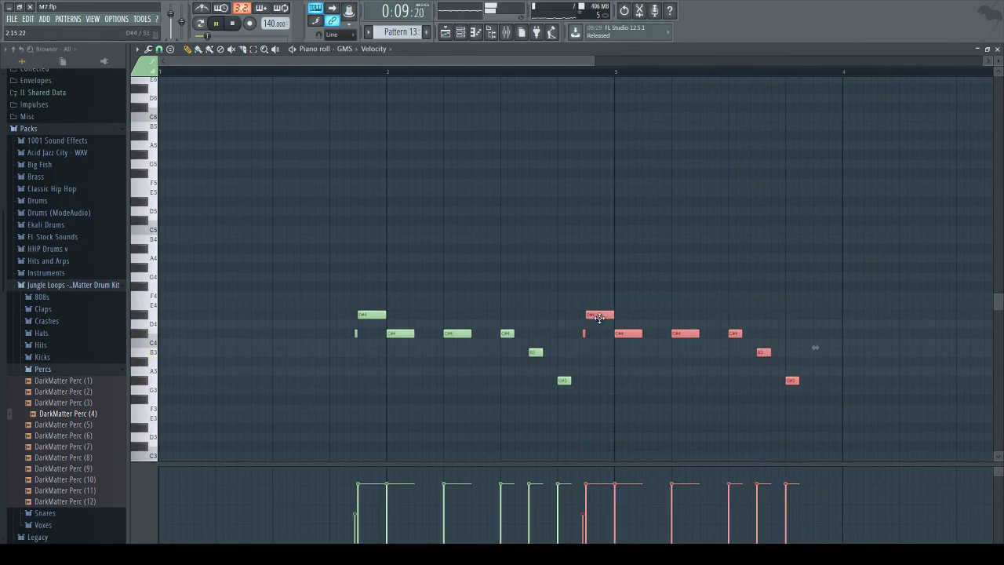
key(ctrl+Up)
click(343, 73)
key(space)
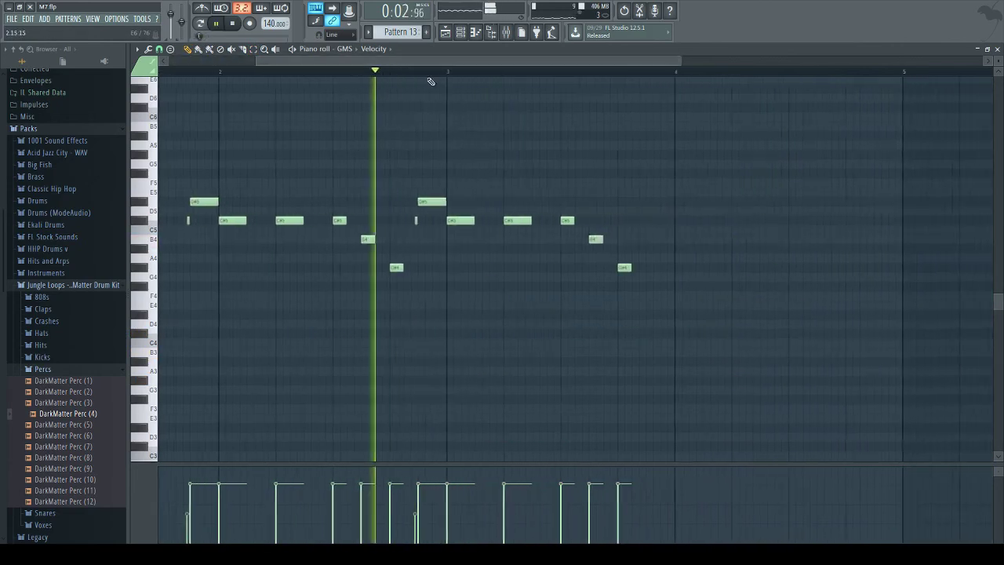
Step: Extend the melody with one-step notes: C#5 at step 15 of bar 3, and B4, G#4, D#4, C#4 at steps 5, 9, 13, 15 of bar 4
click(234, 24)
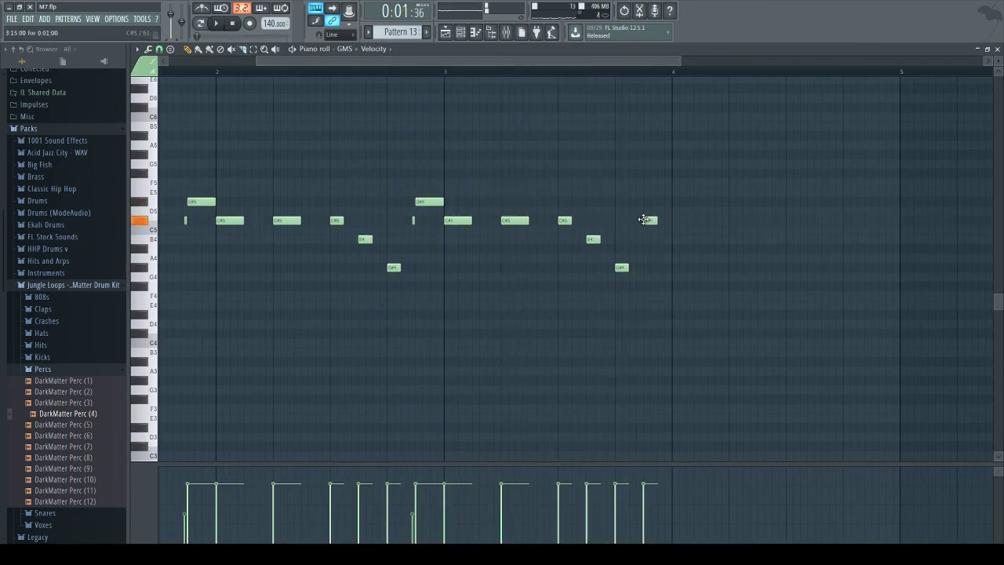
key(space)
mouse_move(647, 222)
mouse_down()
mouse_move(676, 222)
mouse_move(646, 222)
mouse_up()
key(space)
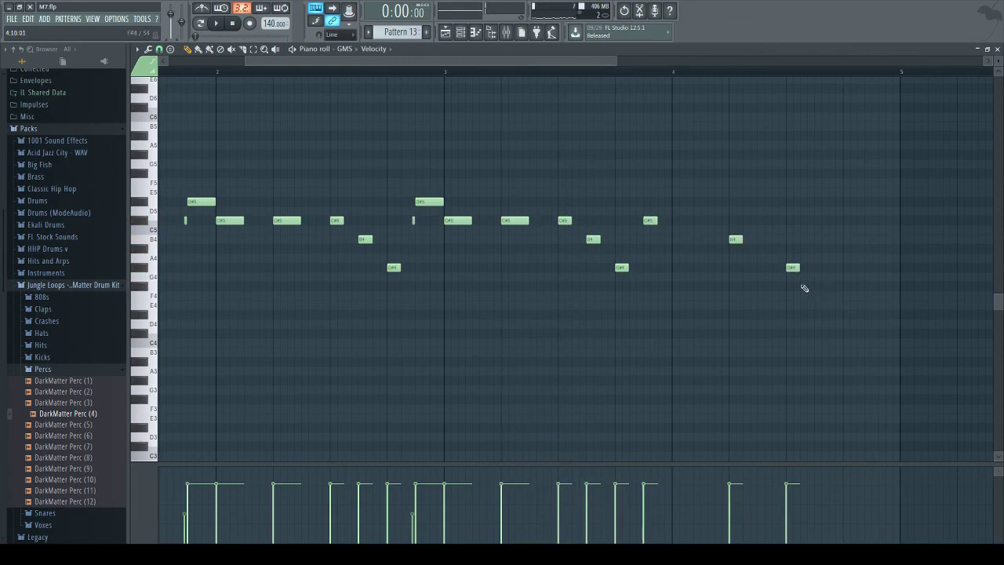
drag(578, 66, 674, 78)
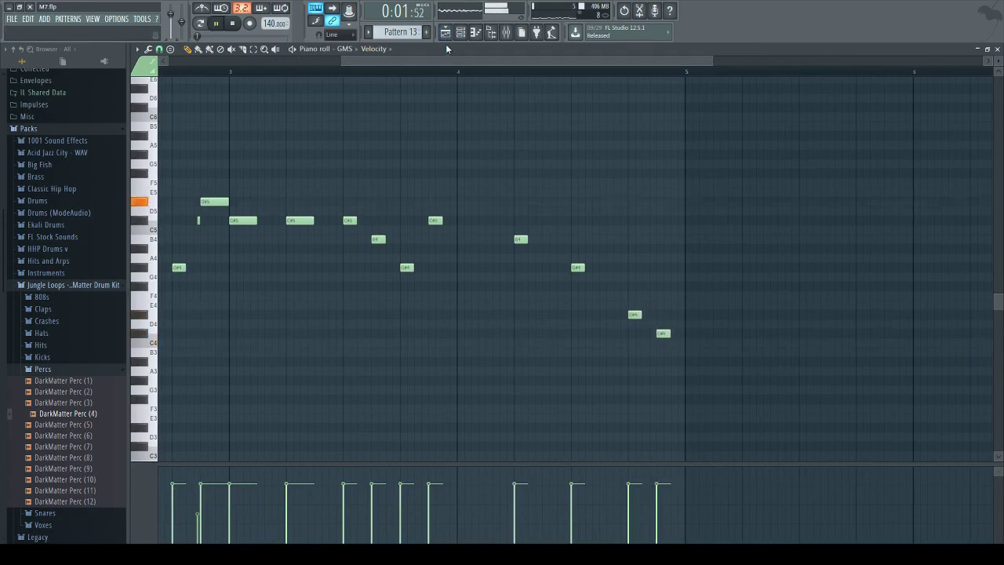
Step: Route the GMS channel to mixer track 10 and replay the end of the melody in the piano roll
key(F9)
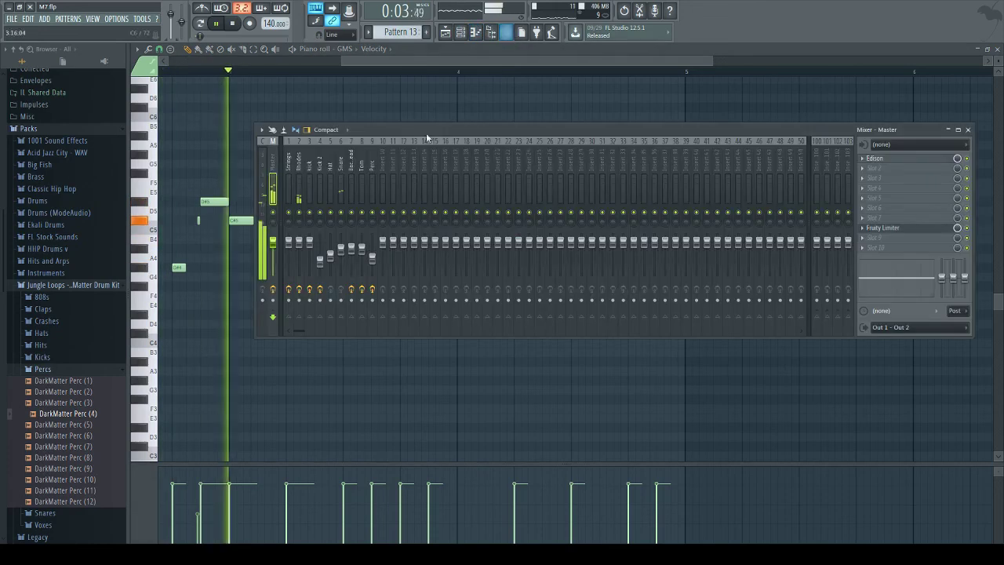
key(F6)
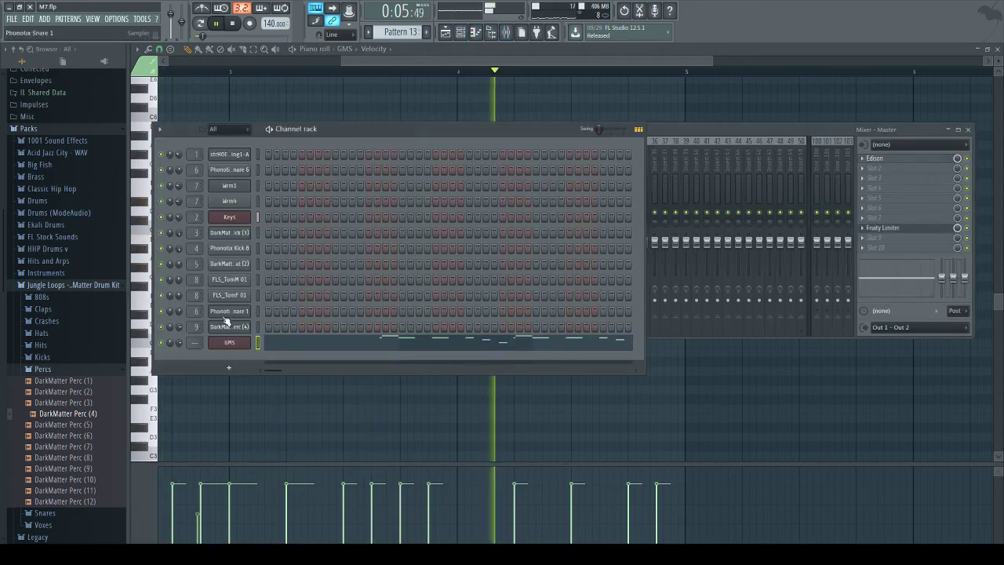
scroll(197, 342, up, 7)
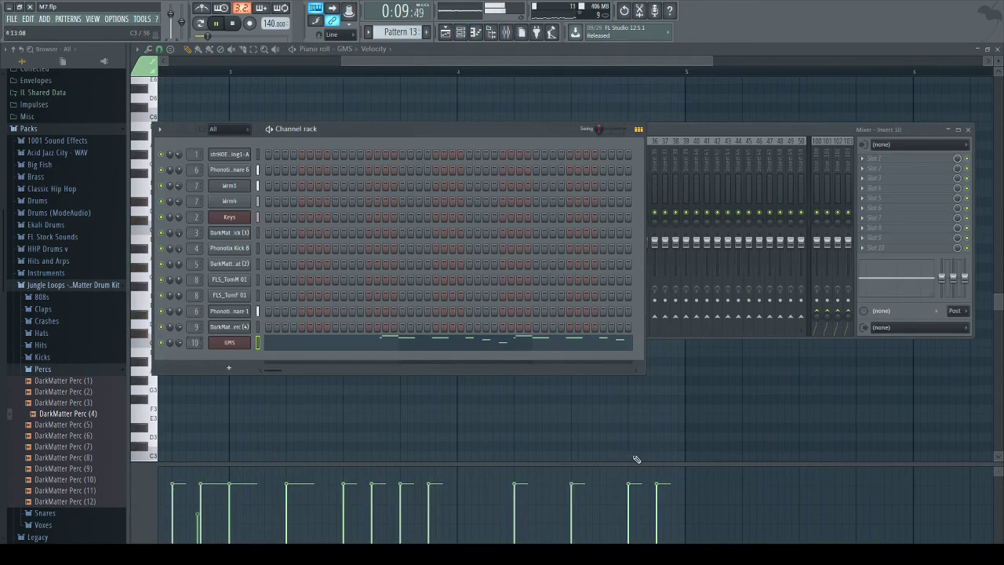
key(F12)
click(559, 69)
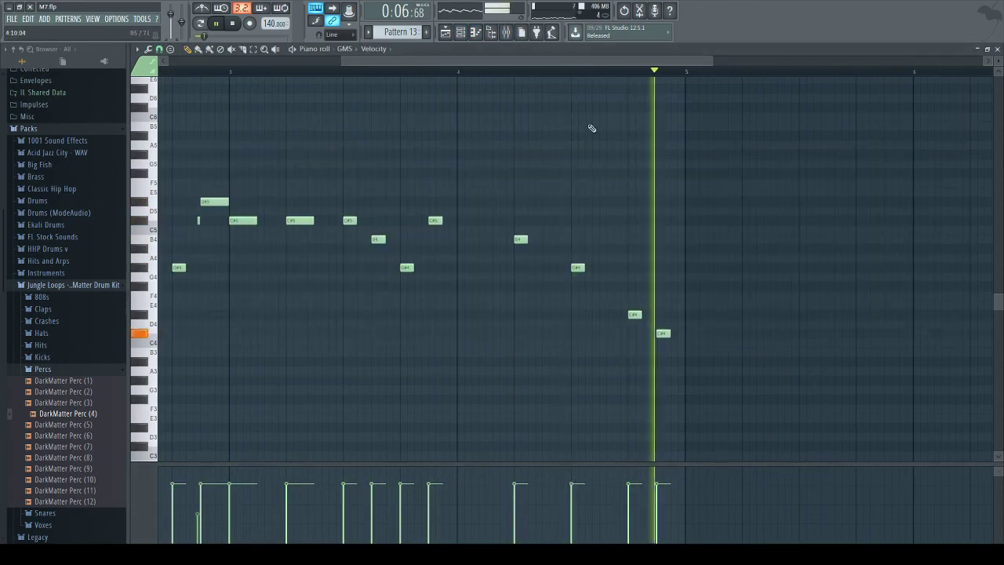
Step: Name mixer track 10 Synth and lower its fader, checking the GMS synth during song playback
click(507, 33)
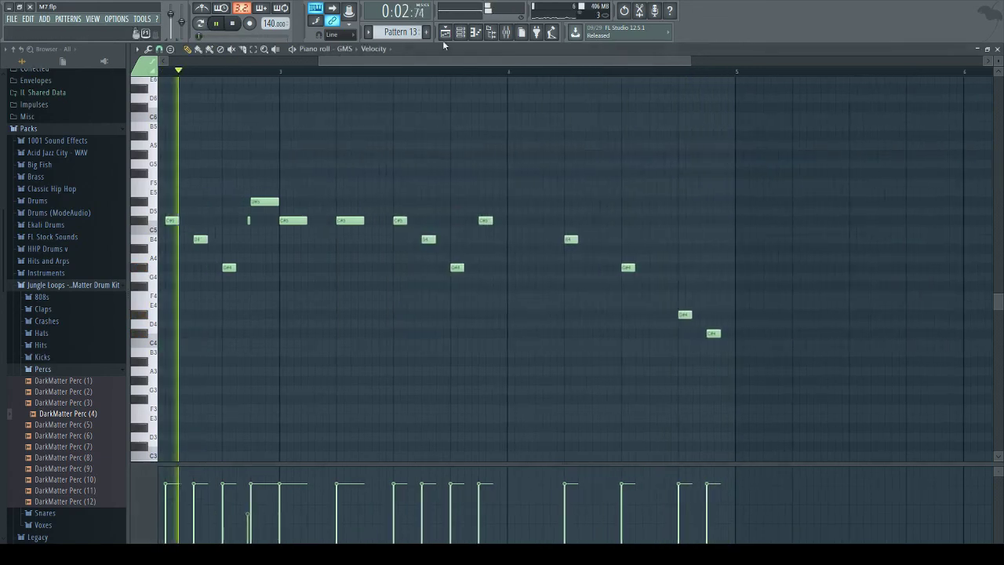
key(F6)
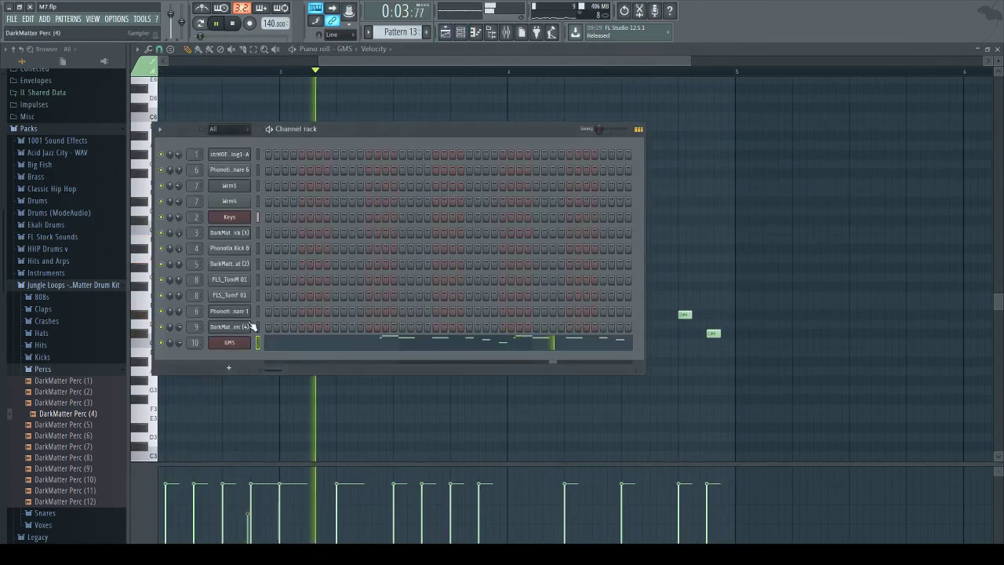
click(246, 344)
click(492, 32)
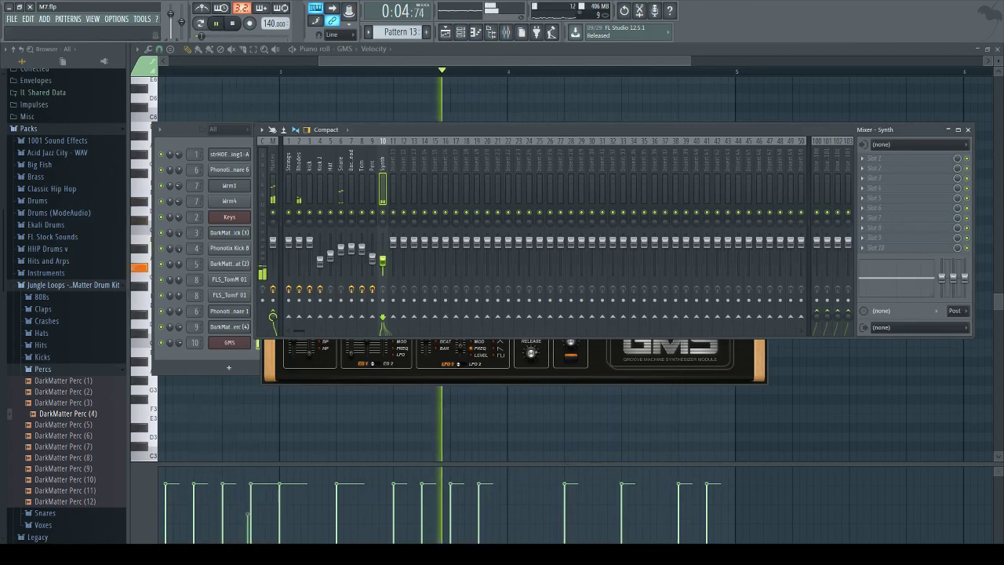
click(345, 62)
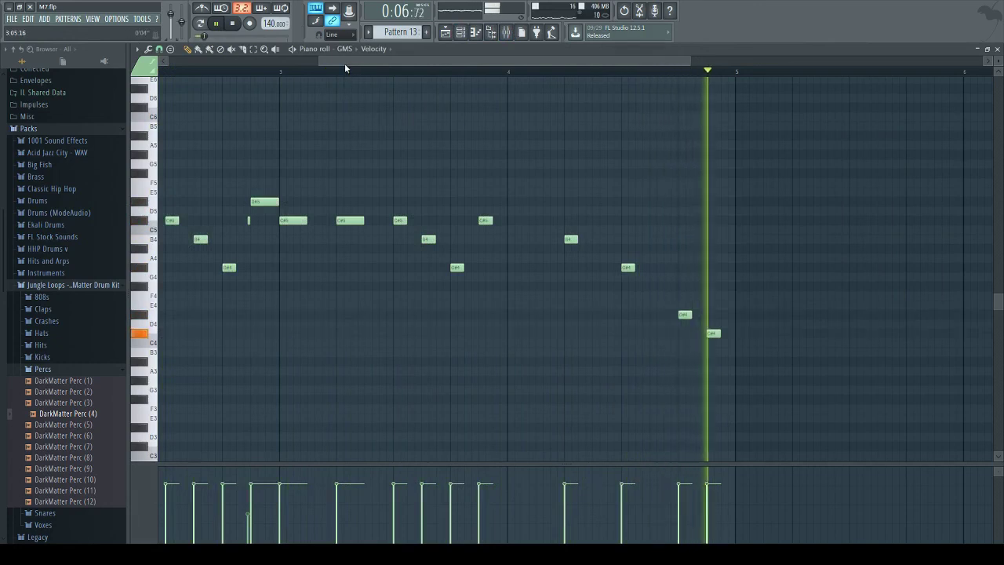
Step: Replace the melody's last five notes with a pasted copy of the previous phrase, its D#5 starting at step 15 of bar 3
drag(344, 63, 325, 63)
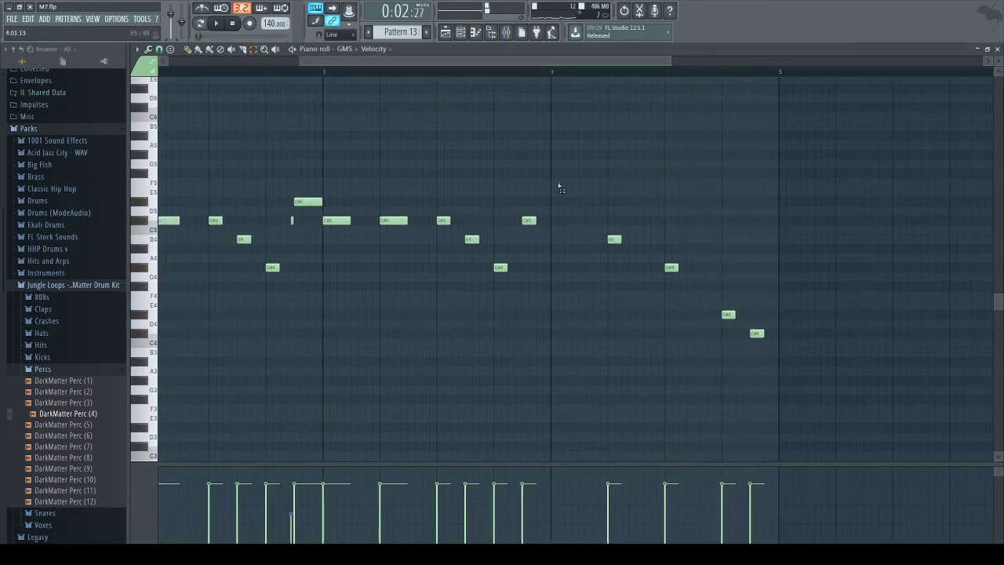
drag(521, 187, 838, 381)
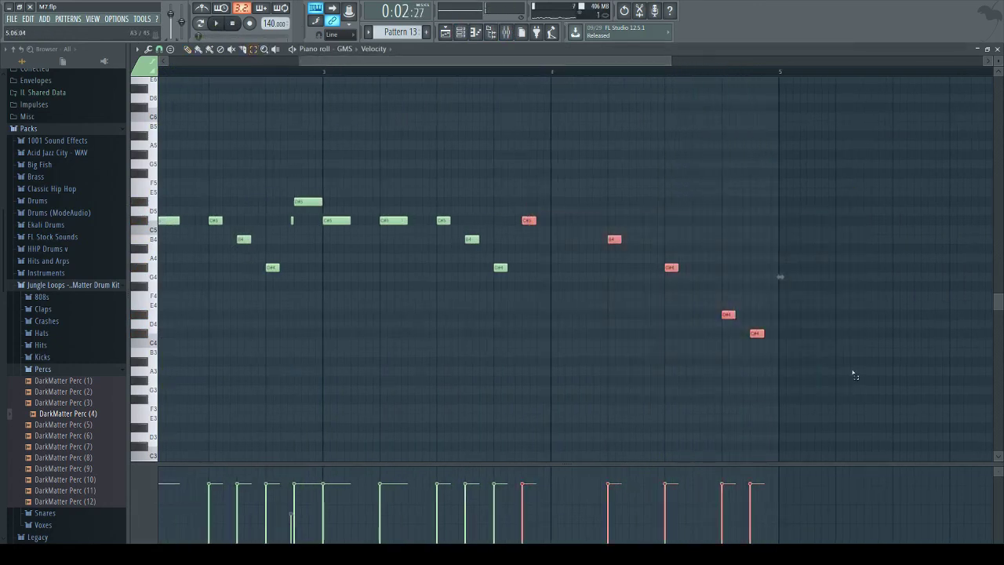
key(Delete)
key(ctrl+v)
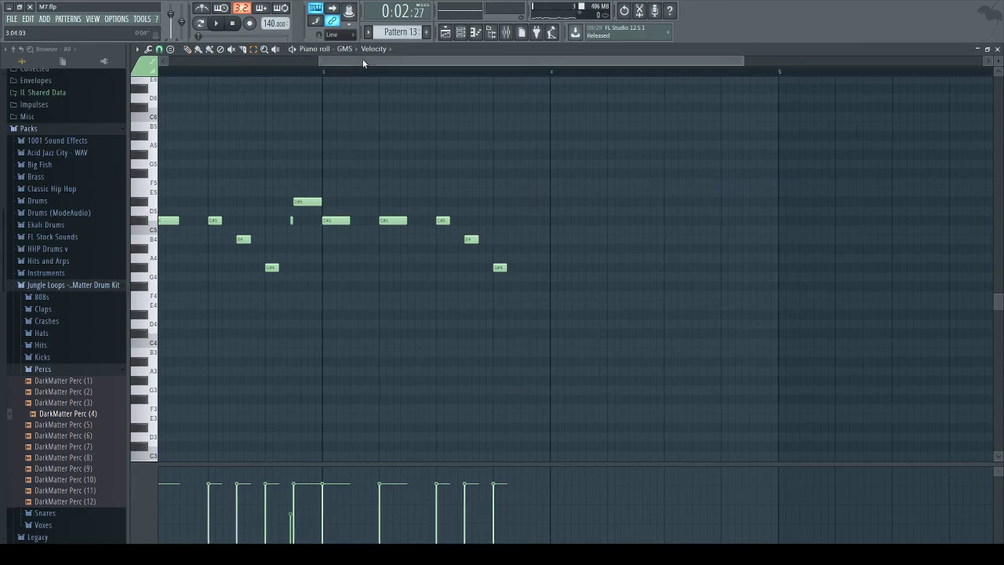
drag(361, 61, 424, 61)
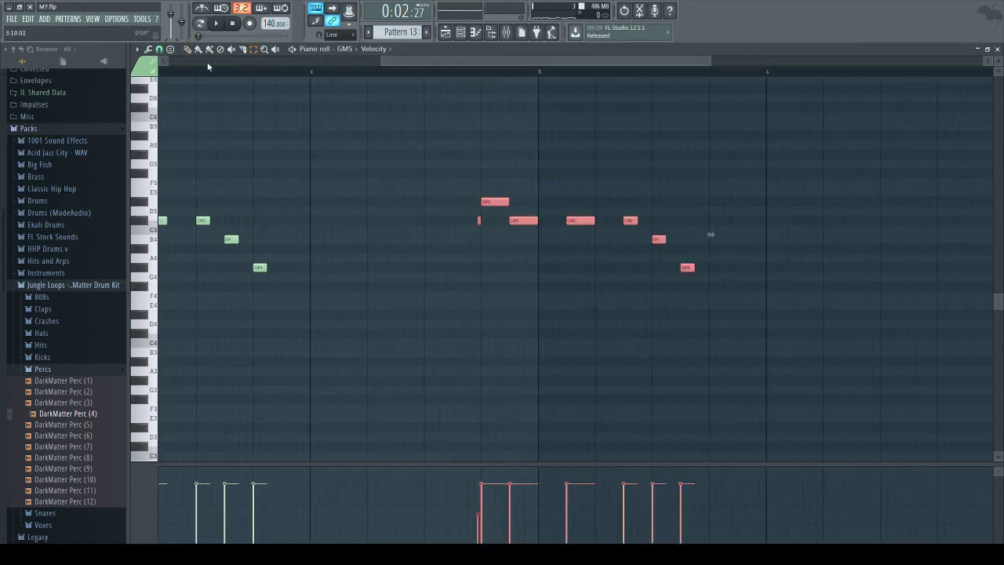
drag(476, 204, 287, 202)
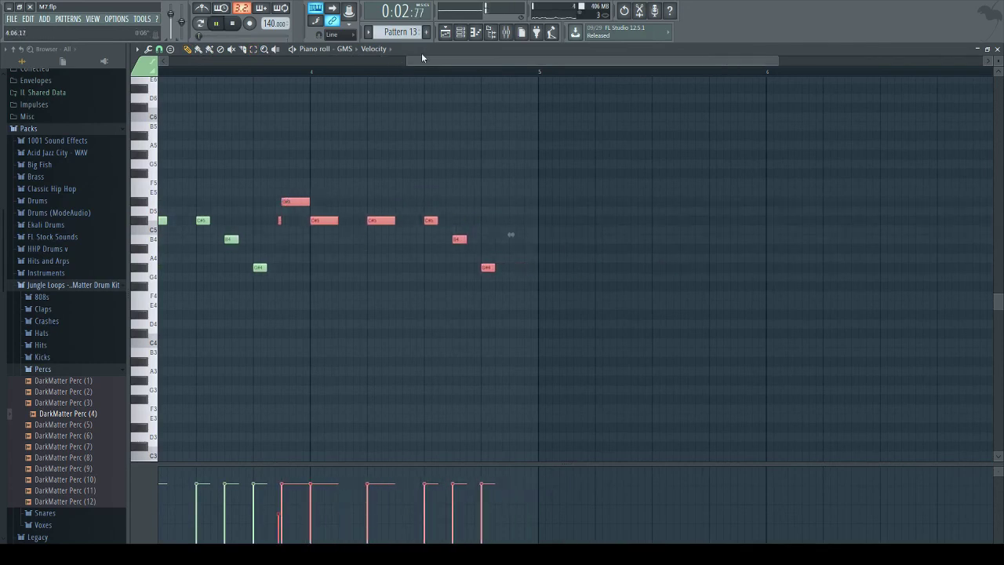
Step: Audition presets in the GMS Leads & Synths bank and load Grungy TE
click(463, 34)
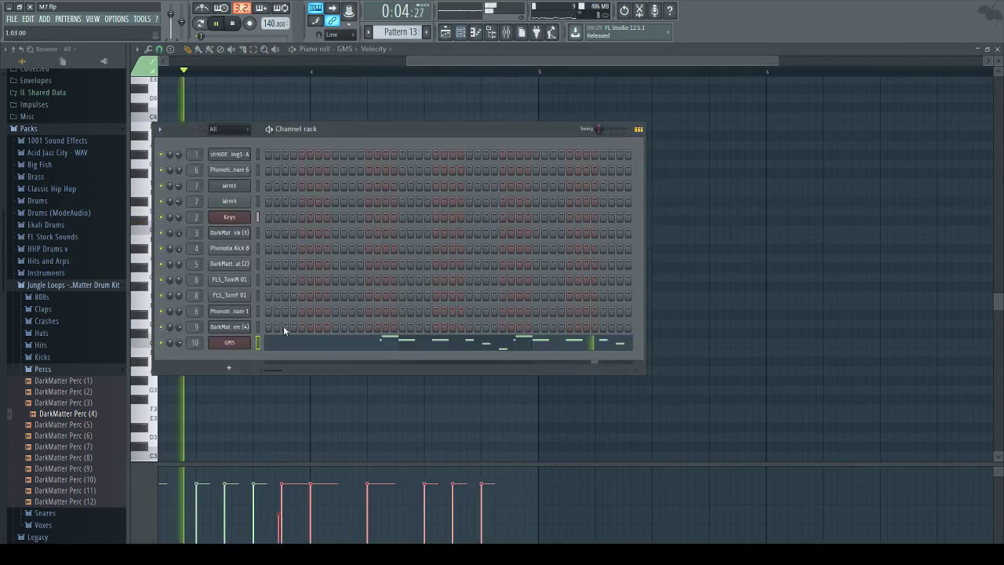
click(230, 343)
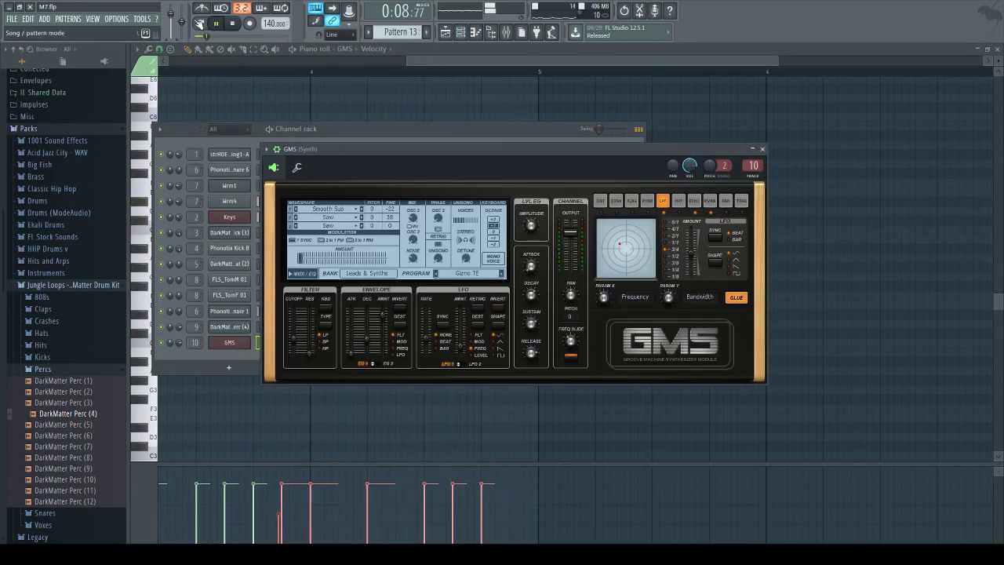
click(495, 274)
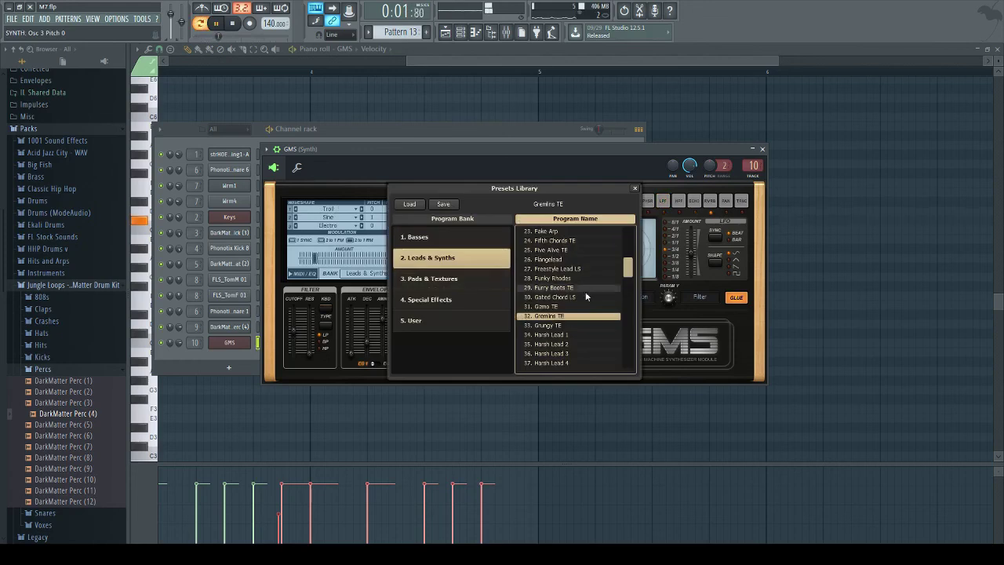
click(553, 326)
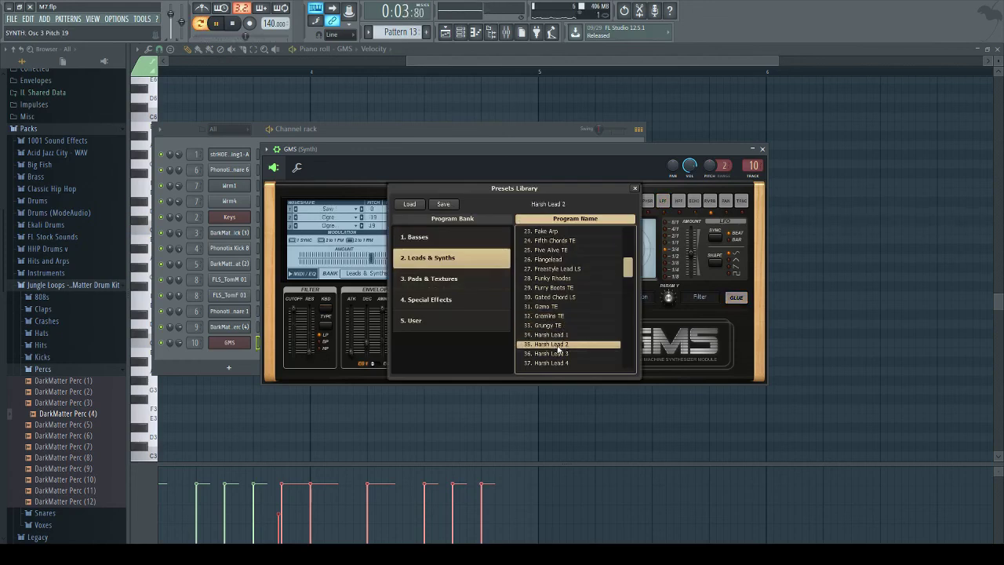
scroll(557, 336, down, 3)
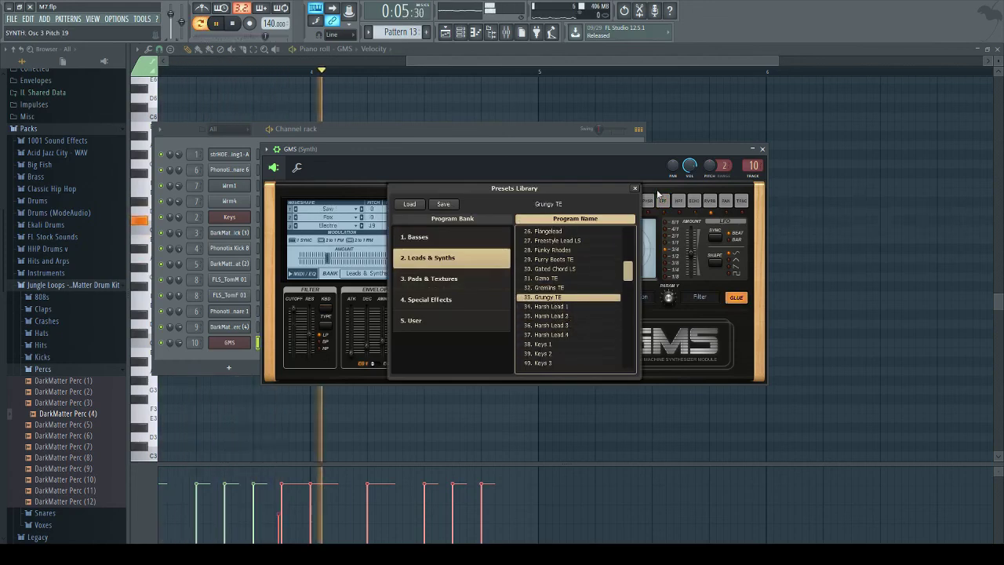
click(636, 188)
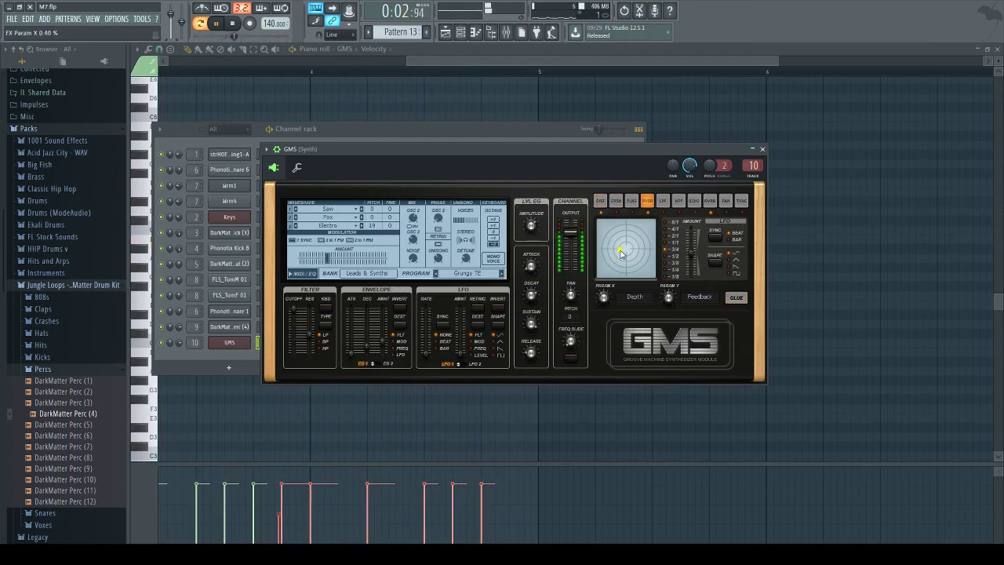
Step: Turn on Glue for the GMS phaser and low-pass filter effects
click(736, 298)
click(663, 202)
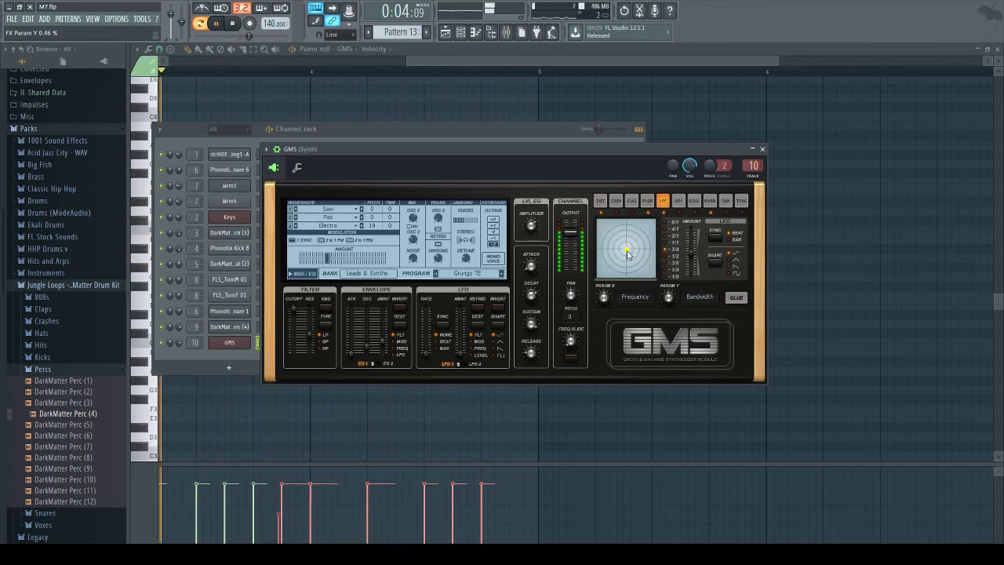
click(736, 298)
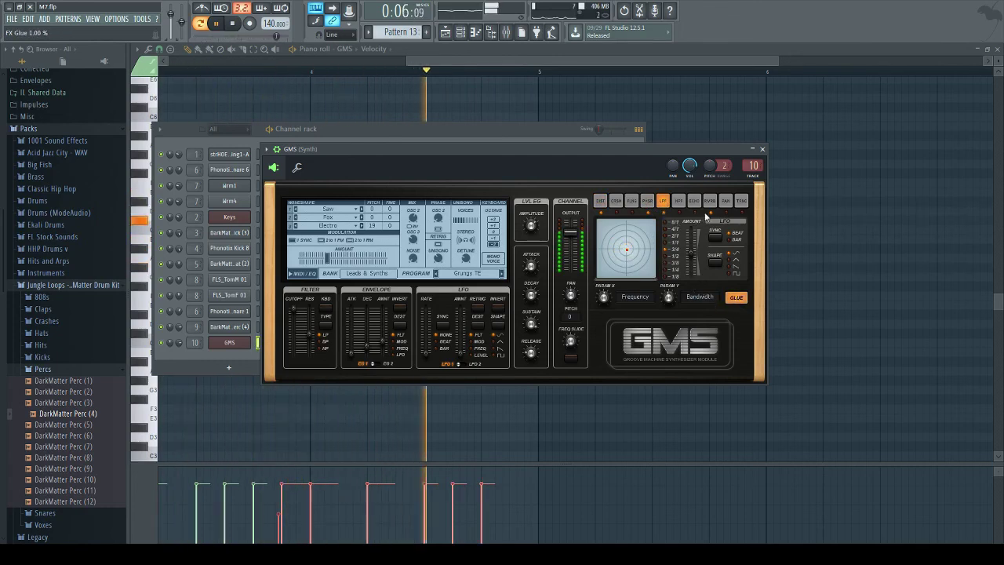
Step: Play the song from the playlist and set the Synth mixer track's fader to 39% (-16.2 dB)
click(514, 38)
click(445, 32)
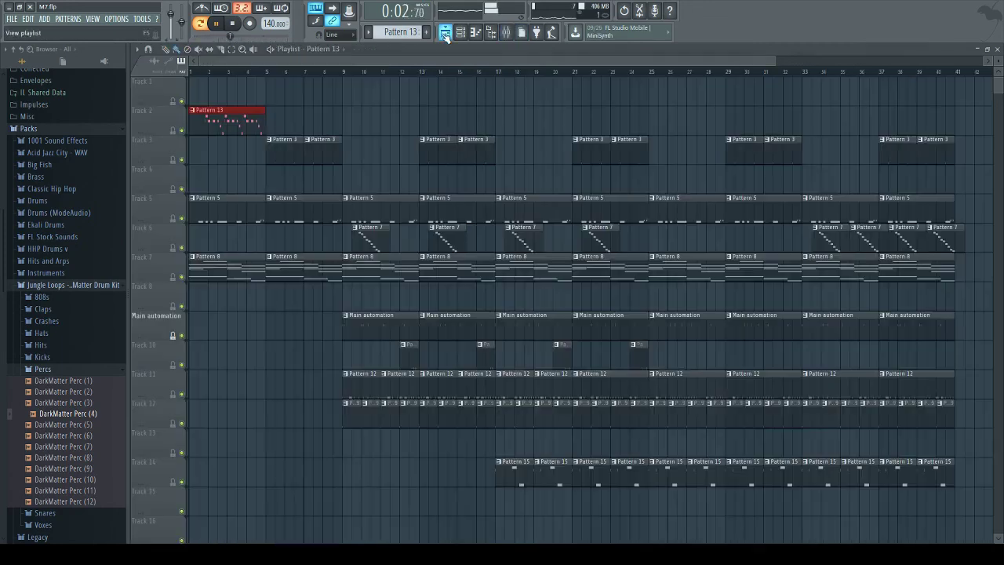
click(217, 24)
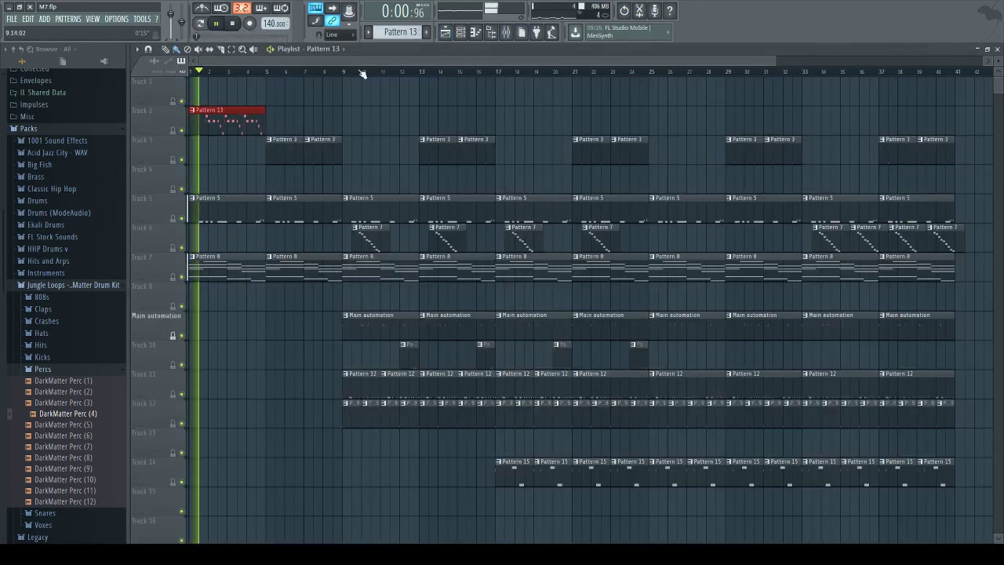
click(496, 41)
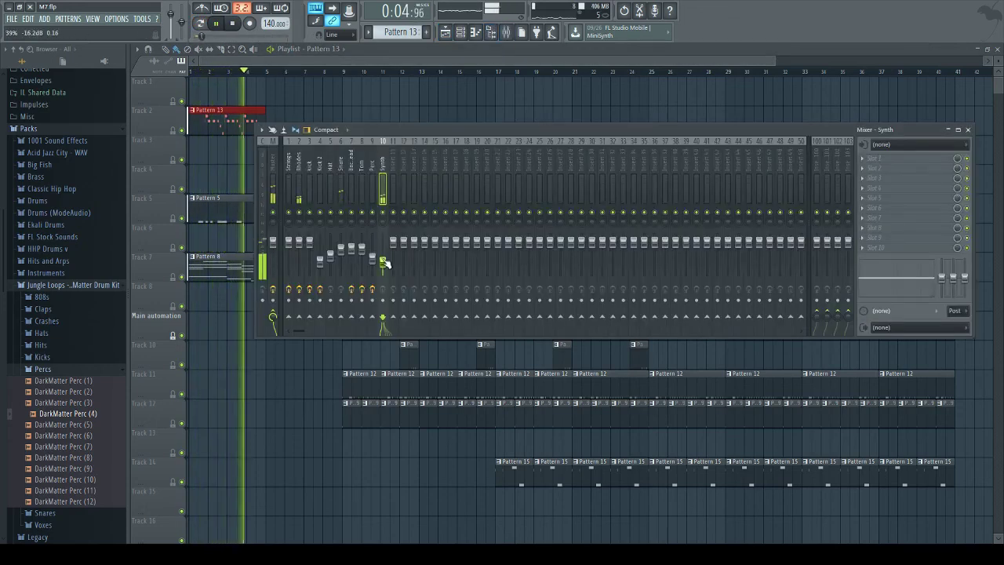
key(F9)
key(space)
Step: Adjust the time shift in the GMS channel's miscellaneous settings while the song plays
click(462, 32)
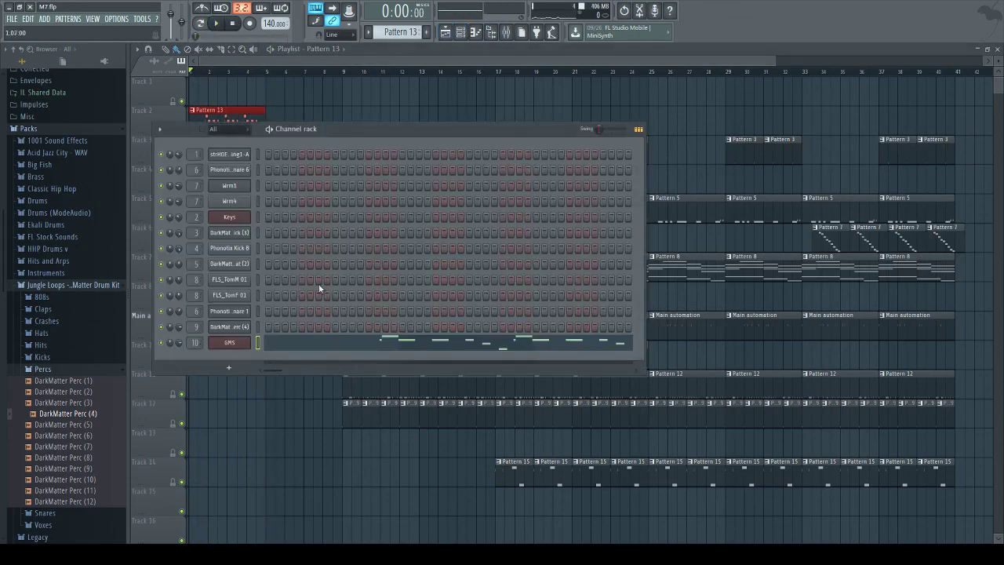
click(242, 343)
click(299, 168)
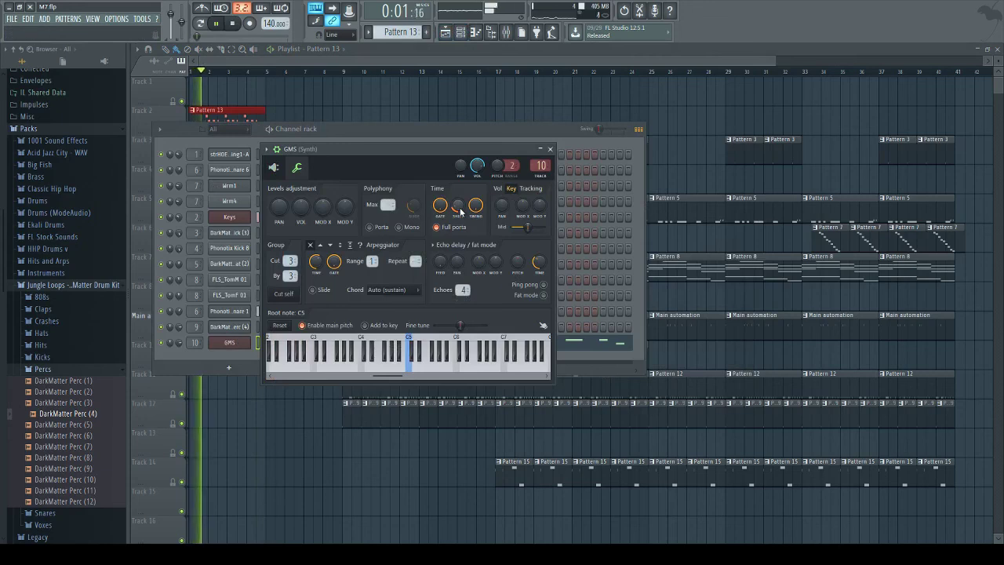
drag(462, 211, 461, 208)
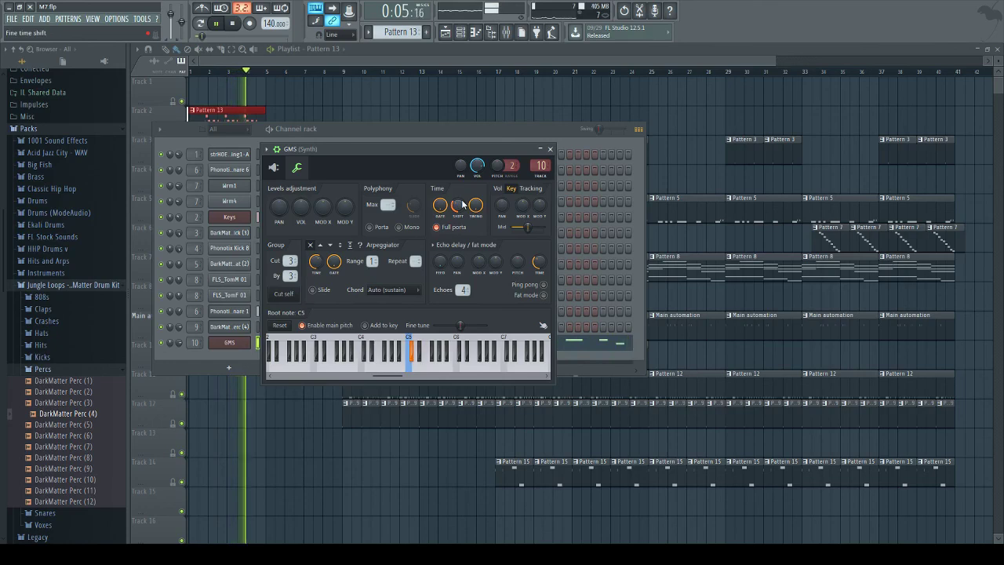
Step: Place Pattern 13 on playlist Track 2 at bars 9 and 13 and remove its clips at bars 1 and 5
key(F5)
click(277, 125)
drag(273, 127, 267, 127)
click(365, 125)
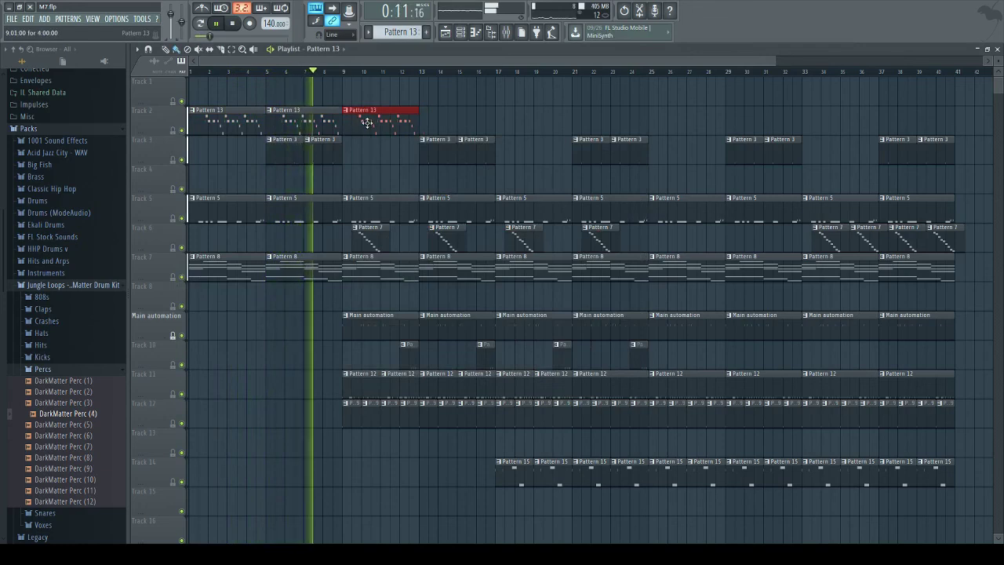
click(427, 129)
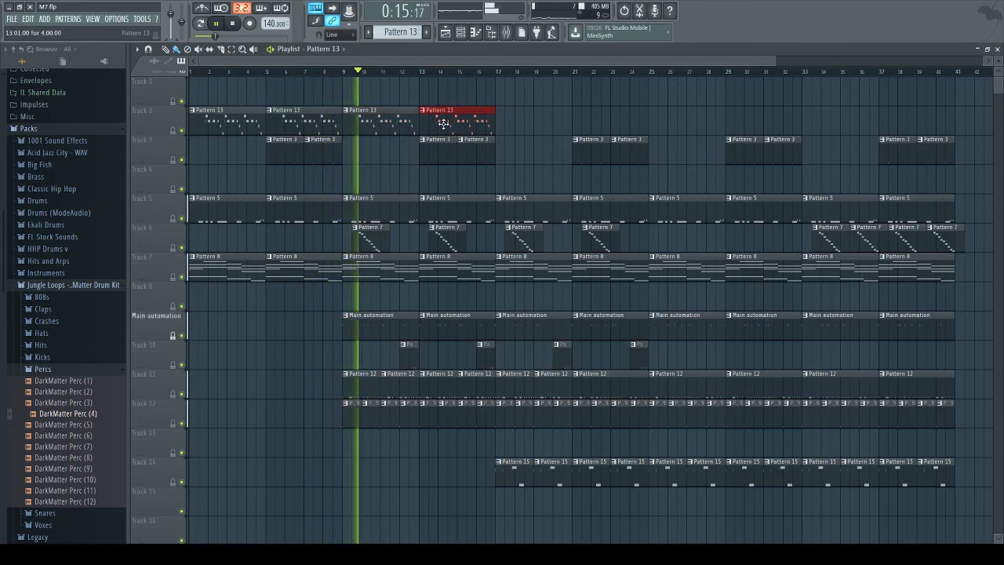
right_click(306, 126)
right_click(234, 130)
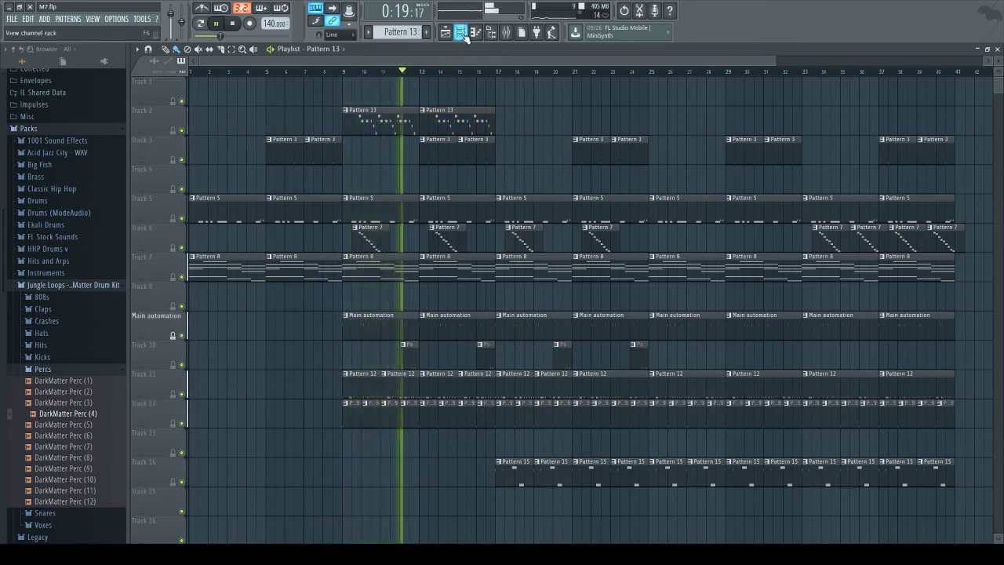
Step: Audition Pattern 13 with the GMS synth open, and check the mixer levels during song playback
key(F6)
click(201, 26)
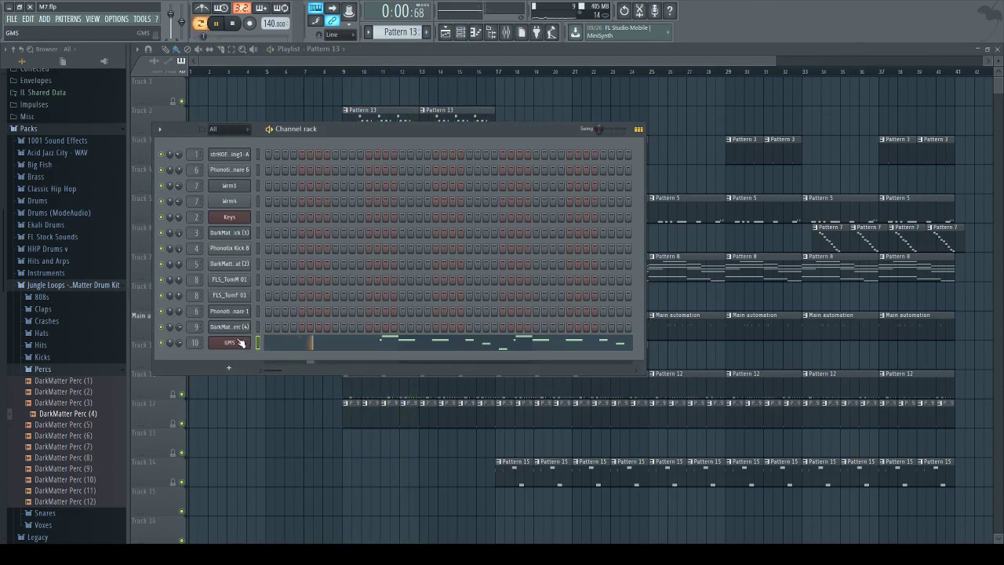
click(246, 342)
click(275, 168)
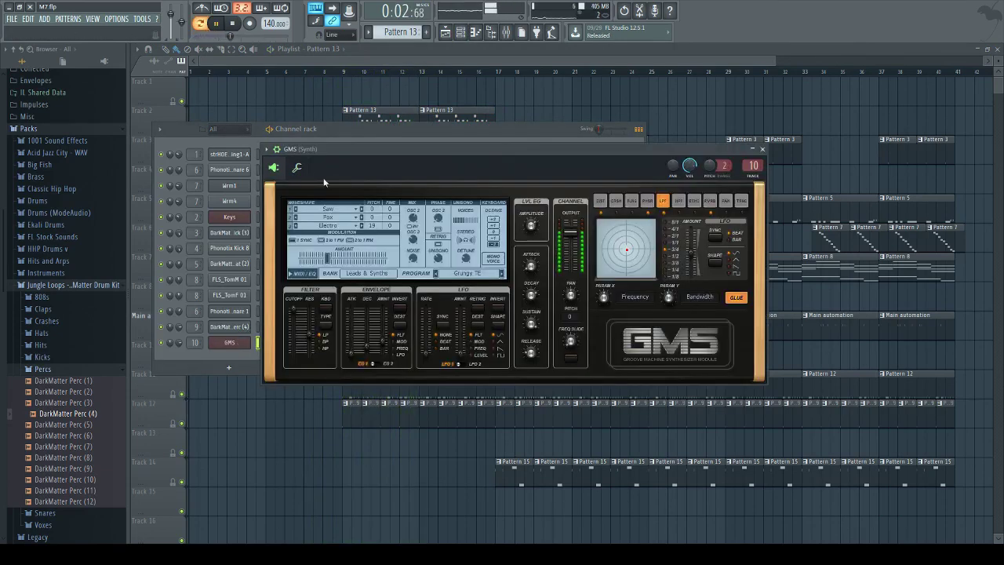
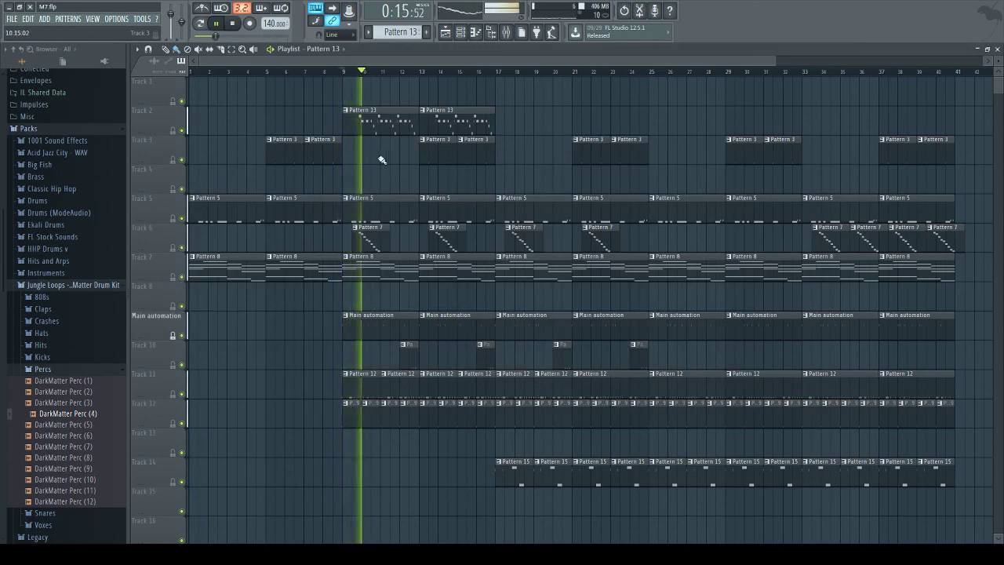
click(507, 32)
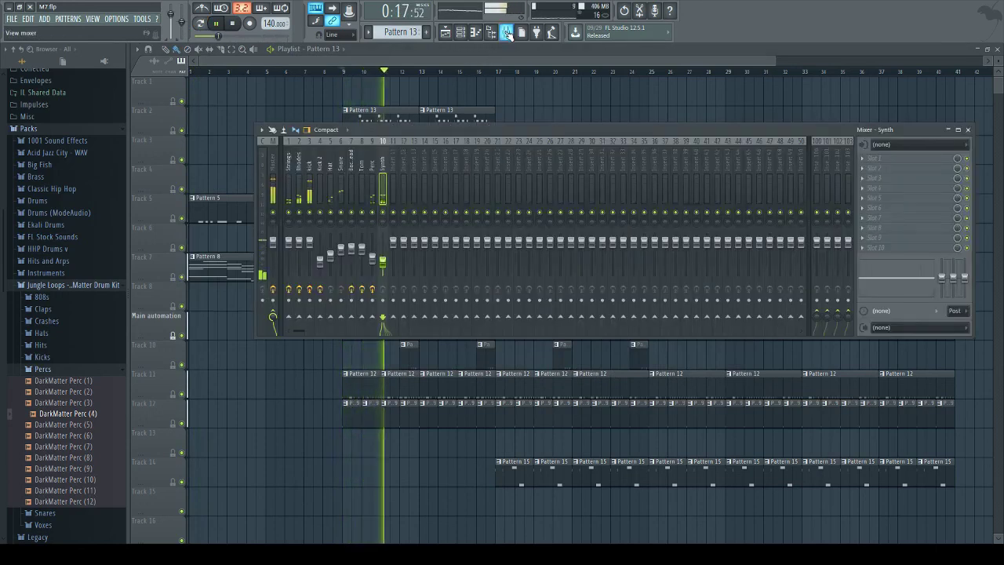
click(508, 33)
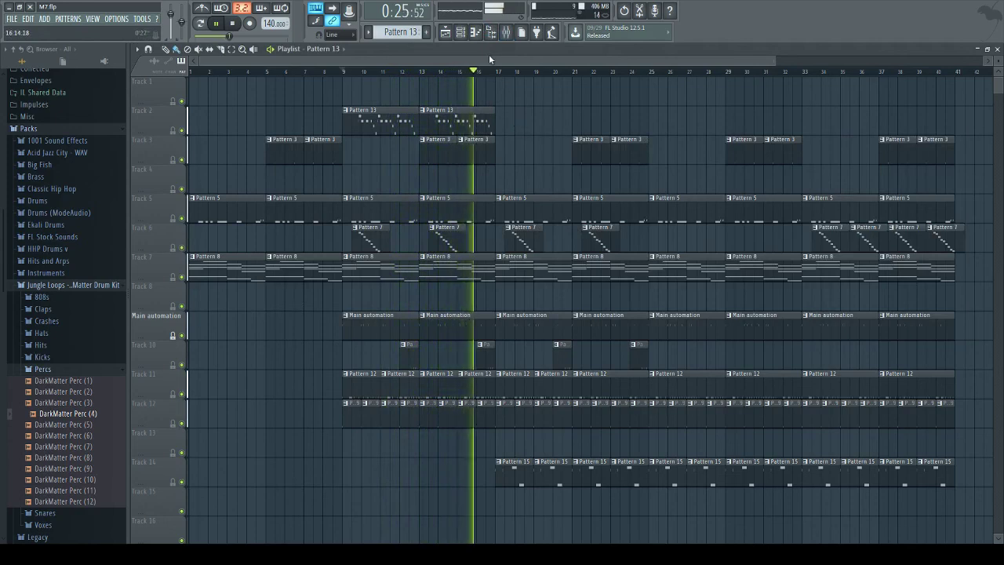
mouse_move(489, 62)
mouse_down()
mouse_move(543, 62)
mouse_move(472, 64)
mouse_up()
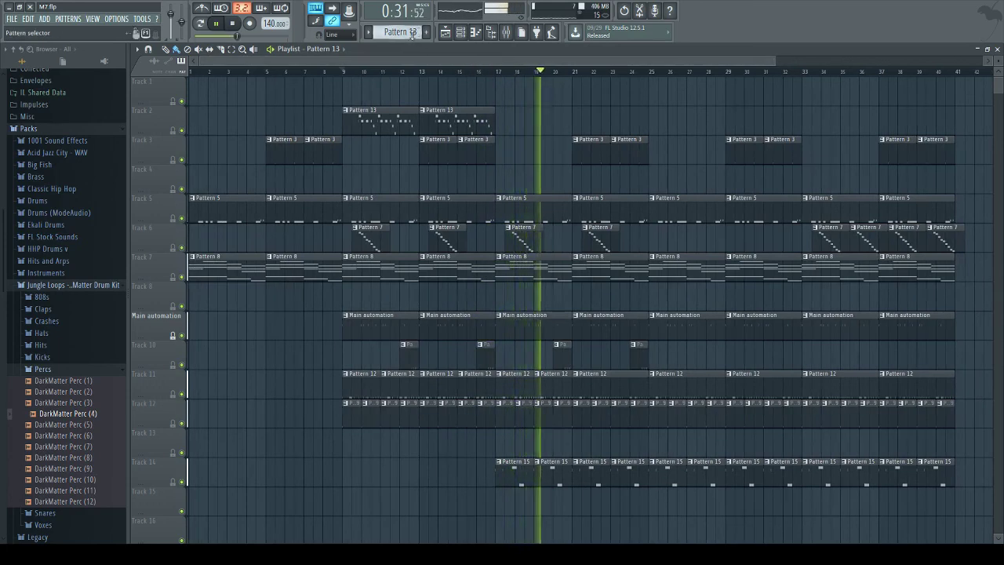
Step: Switch to Pattern 14, name mixer track 11 808, and stop playback
key(KP_Add)
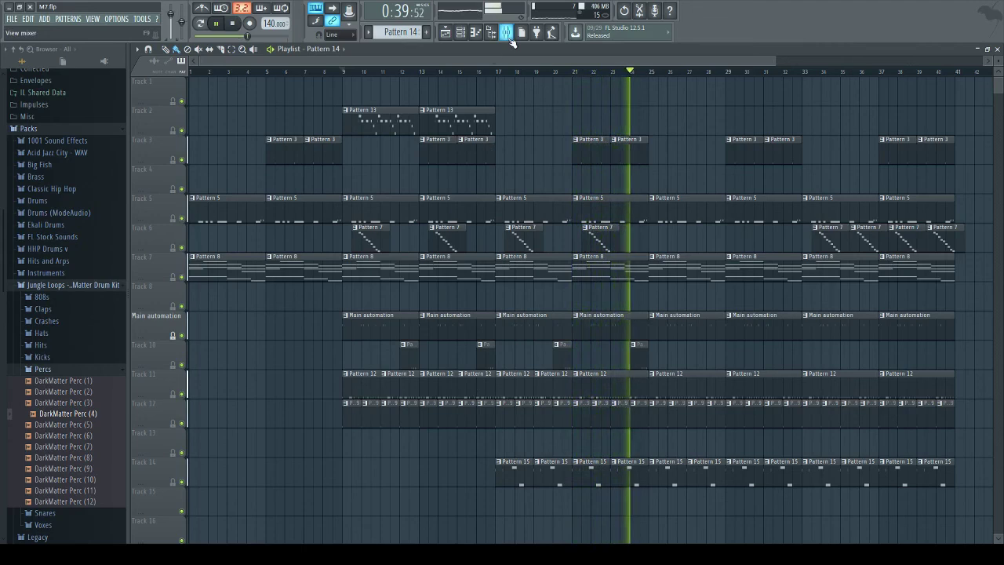
key(F9)
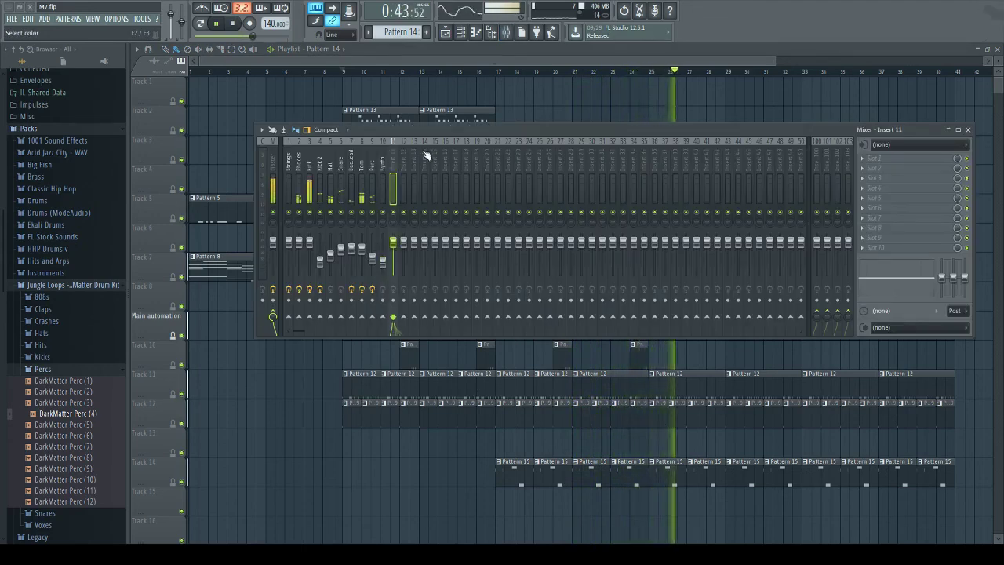
key(F2)
text(808)
key(Return)
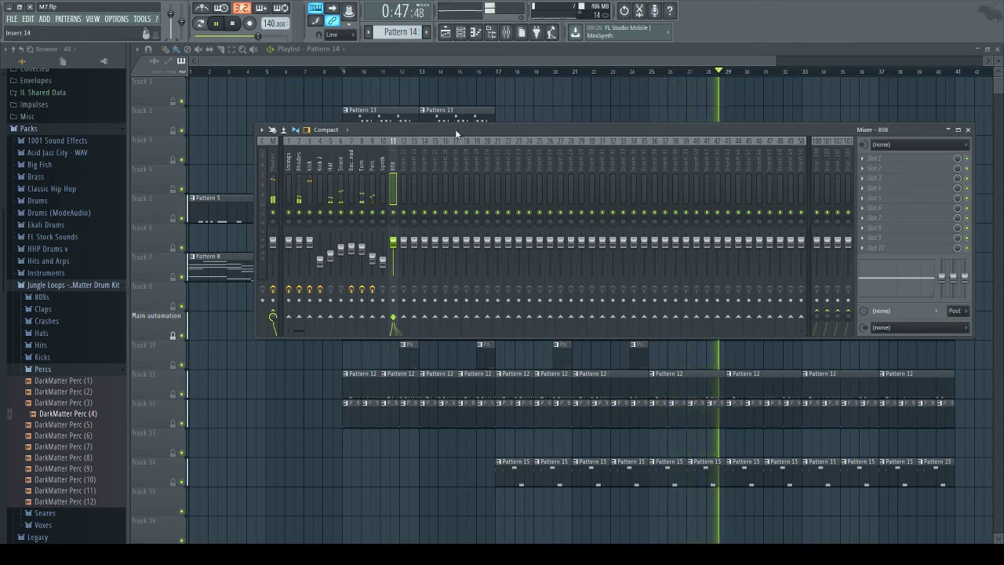
key(F9)
click(234, 24)
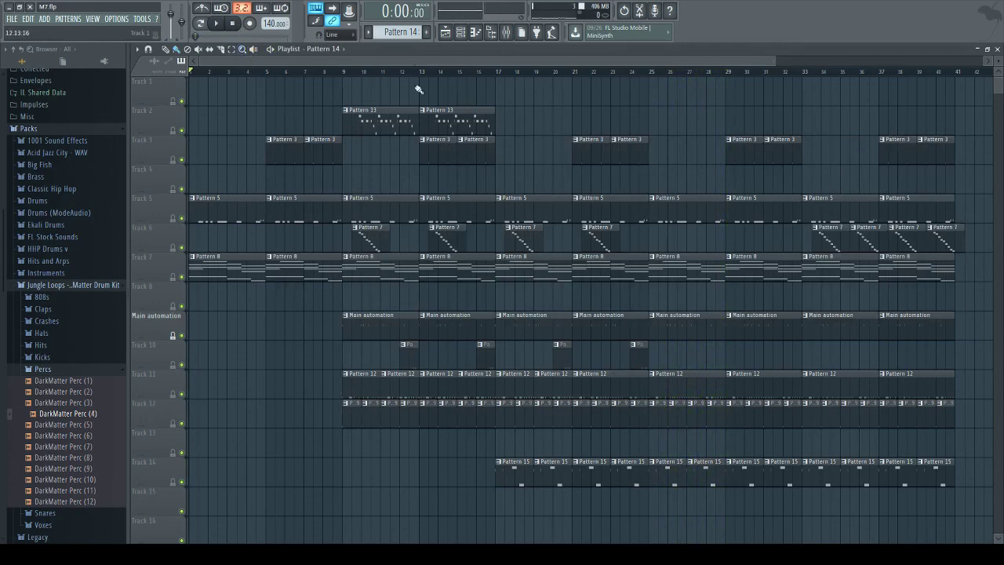
Step: Audition the DarkMatter 808 samples in the Jungle Loops kit's 808s folder while the song plays
click(39, 369)
click(41, 298)
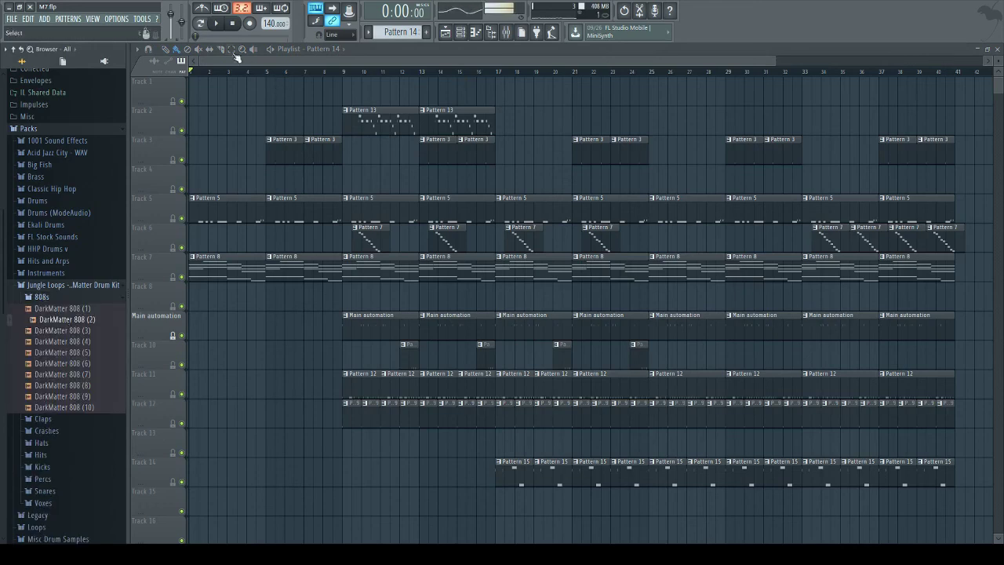
click(71, 342)
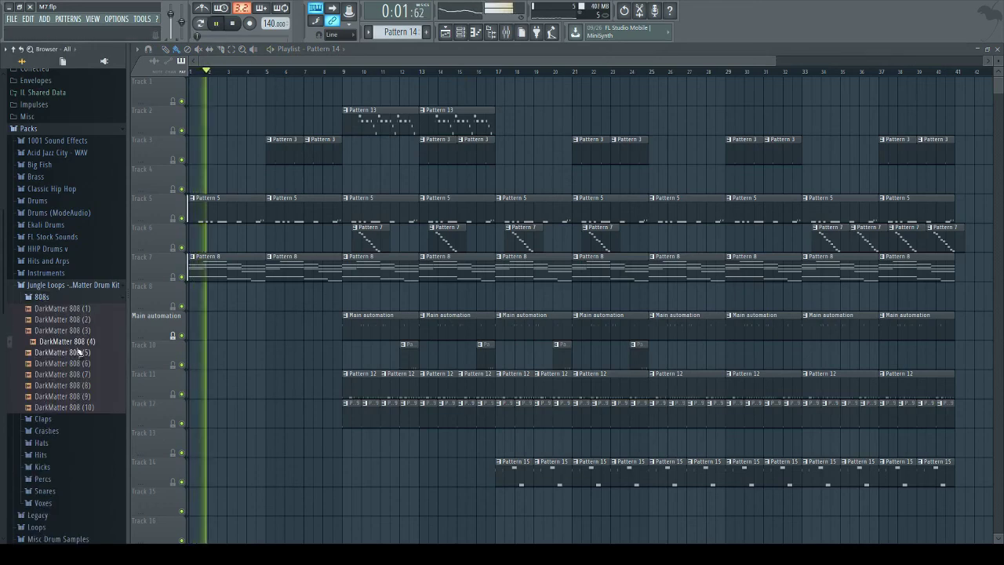
click(77, 353)
click(78, 364)
click(78, 375)
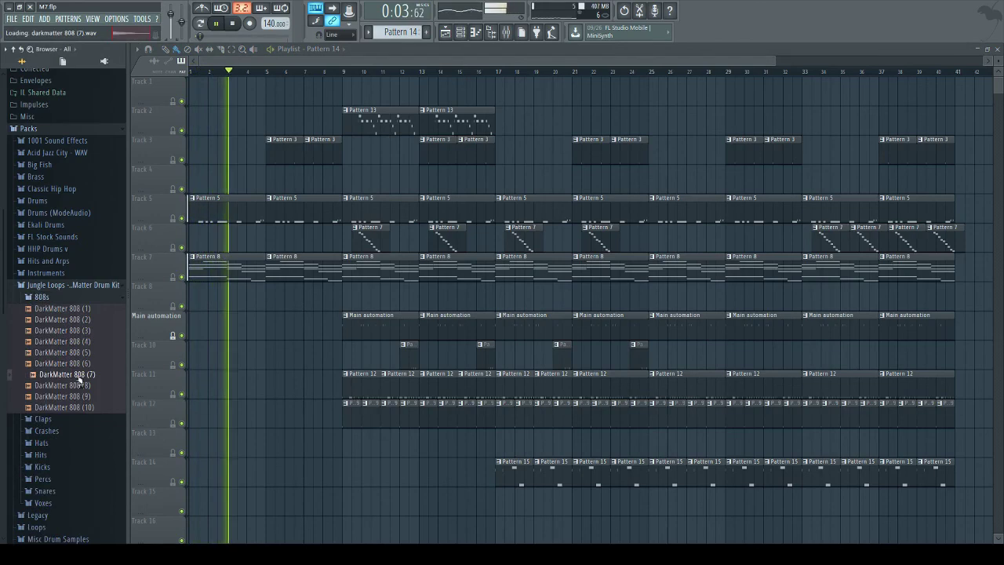
Step: Load DarkMatter 808 (7) into a new sampler channel and turn off its loop points
click(80, 375)
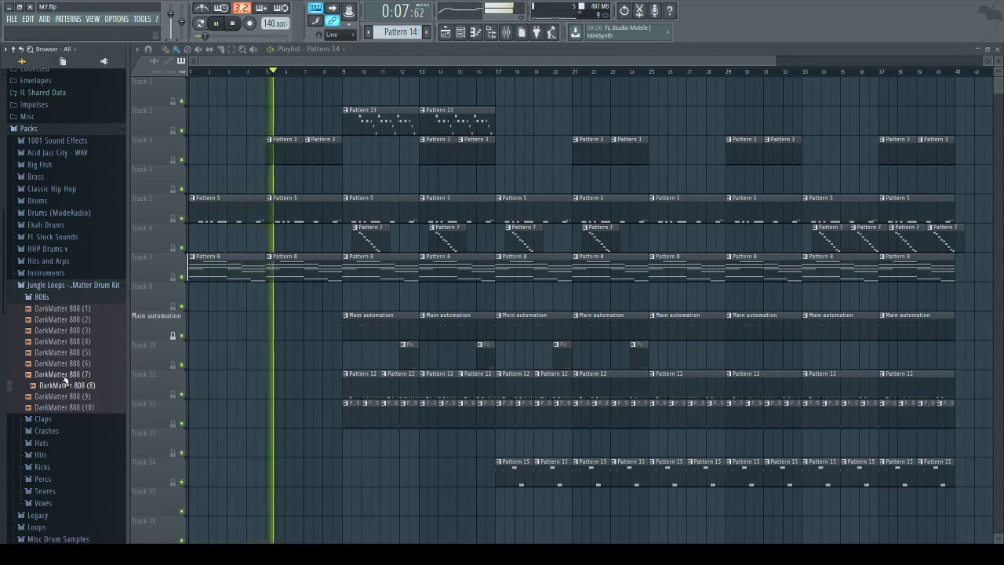
double_click(72, 377)
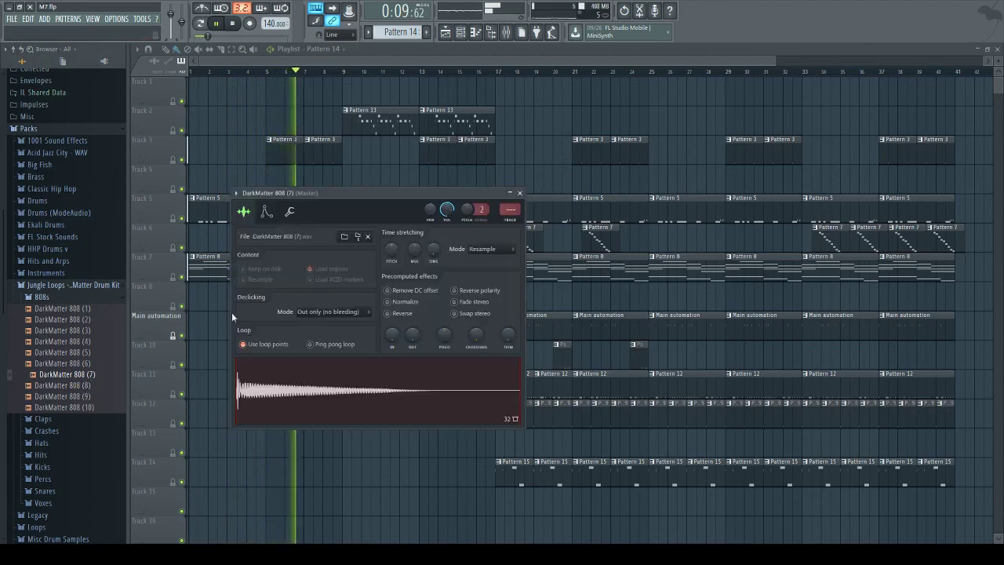
click(243, 344)
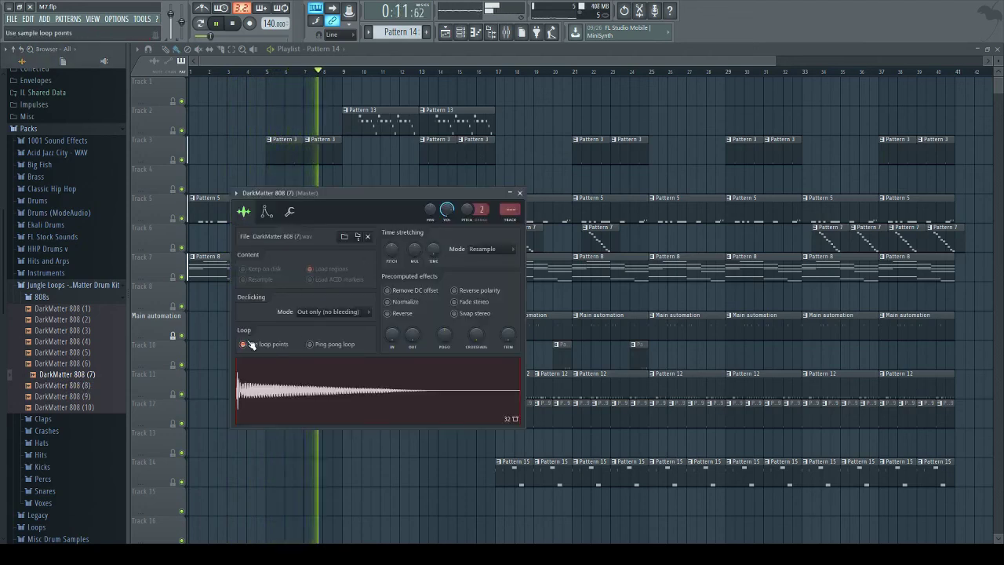
Step: Route the DarkMatter 808 (7) channel to mixer track 11
key(F6)
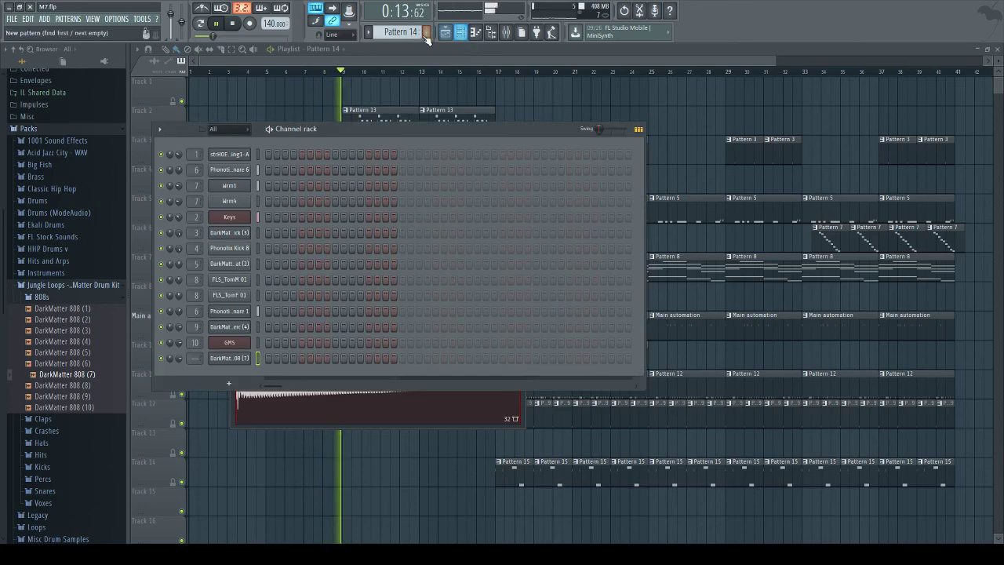
scroll(401, 33, down, 2)
scroll(405, 32, down, 11)
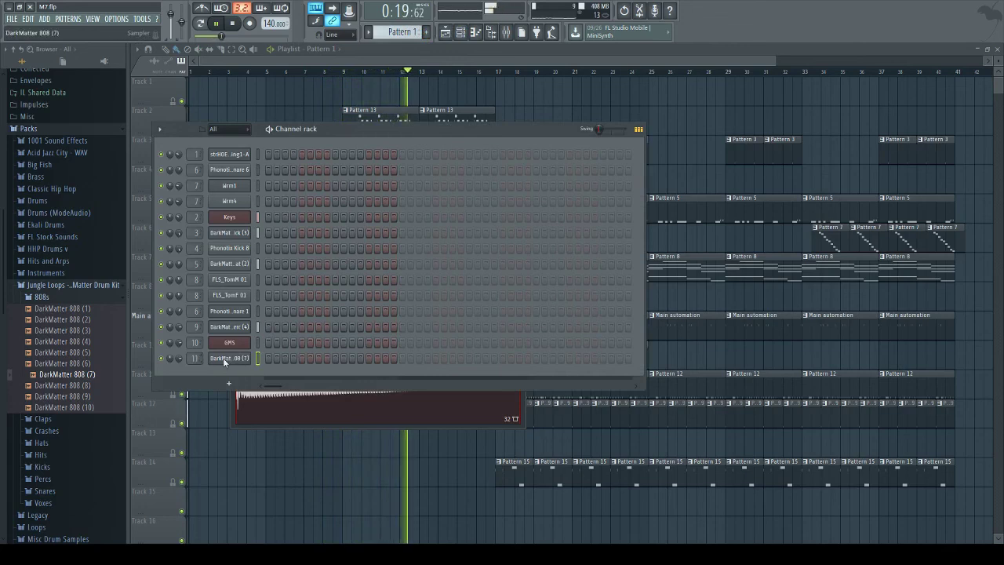
Step: Examine the DarkMatter 808 (7) sample's waveform in Edison
key(F7)
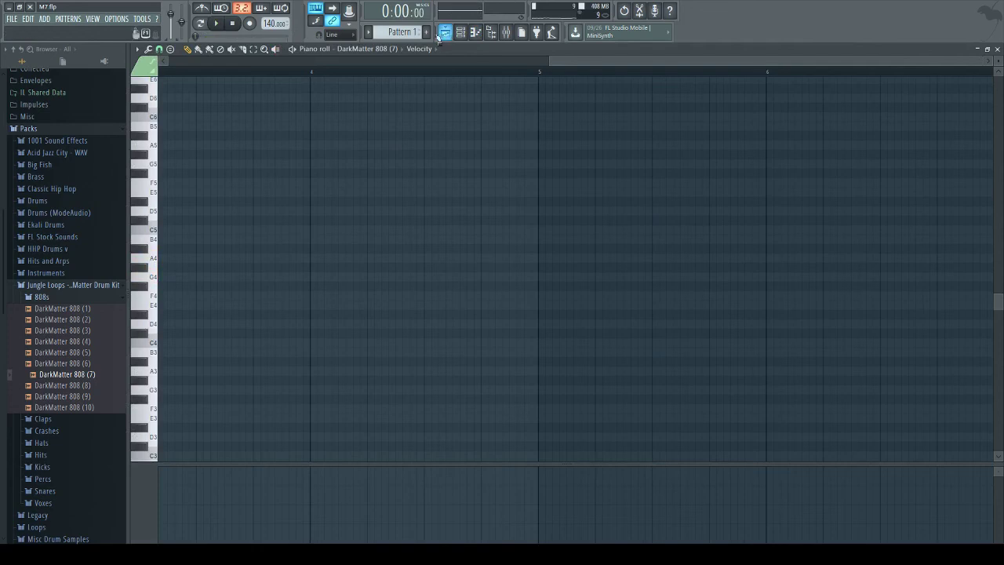
click(460, 34)
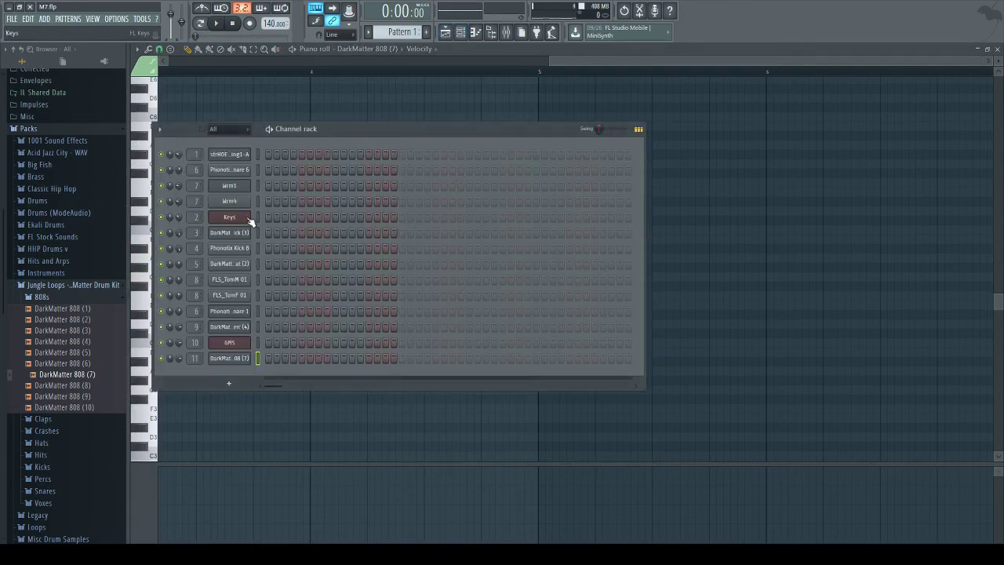
click(244, 362)
double_click(410, 404)
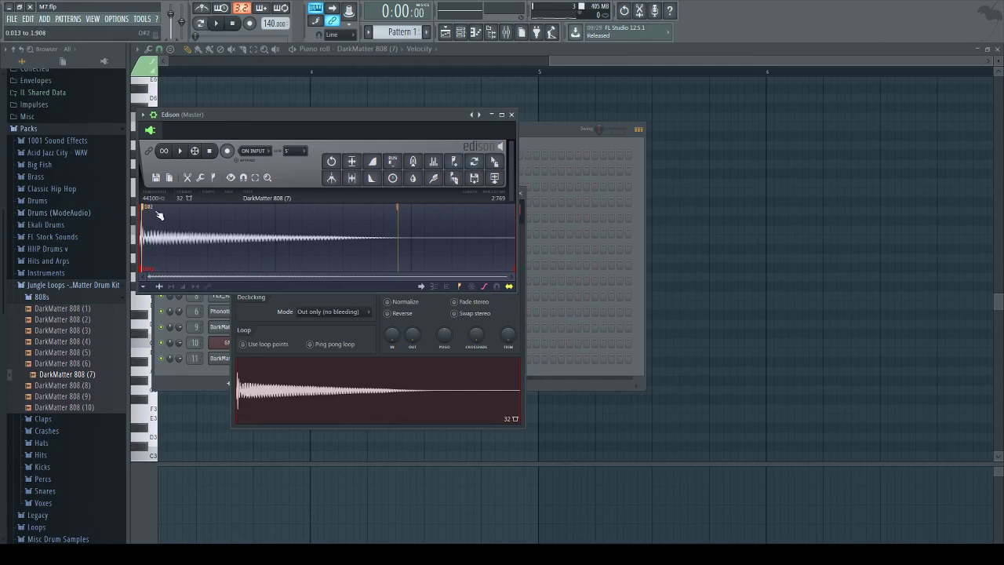
click(511, 115)
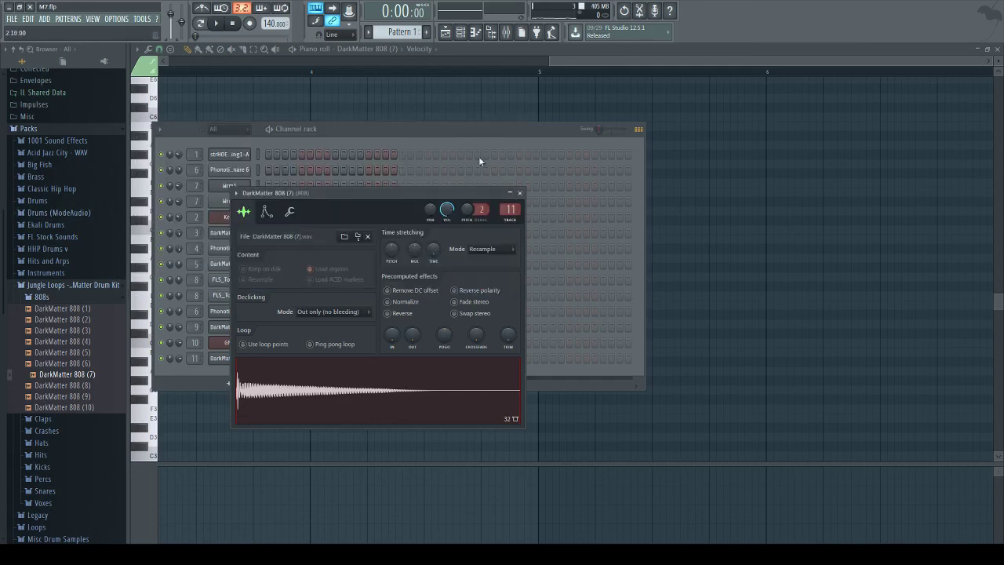
Step: Audition the 808 sample at C4 and C#5 from its miscellaneous settings to judge its pitch
click(291, 213)
drag(360, 424, 346, 425)
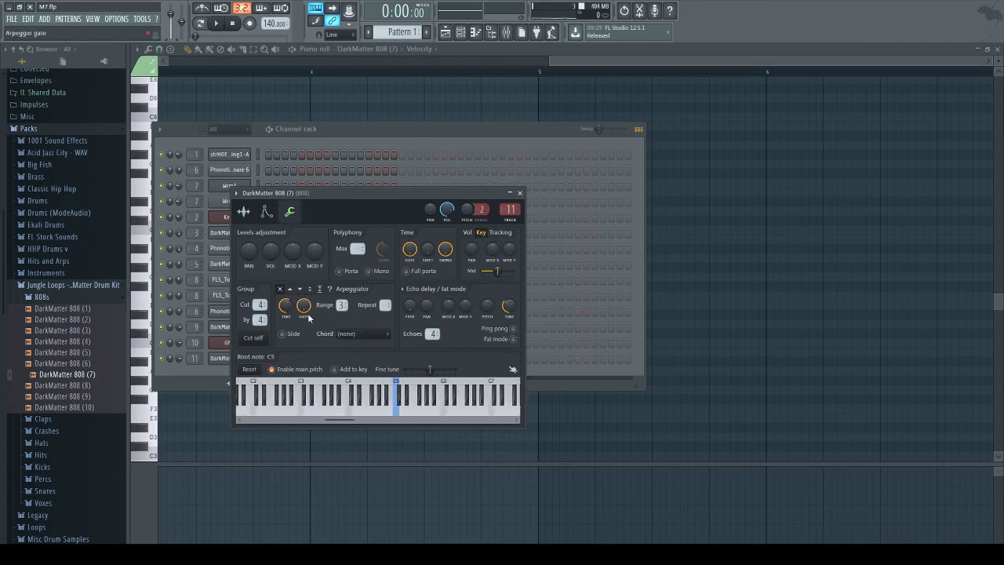
click(350, 408)
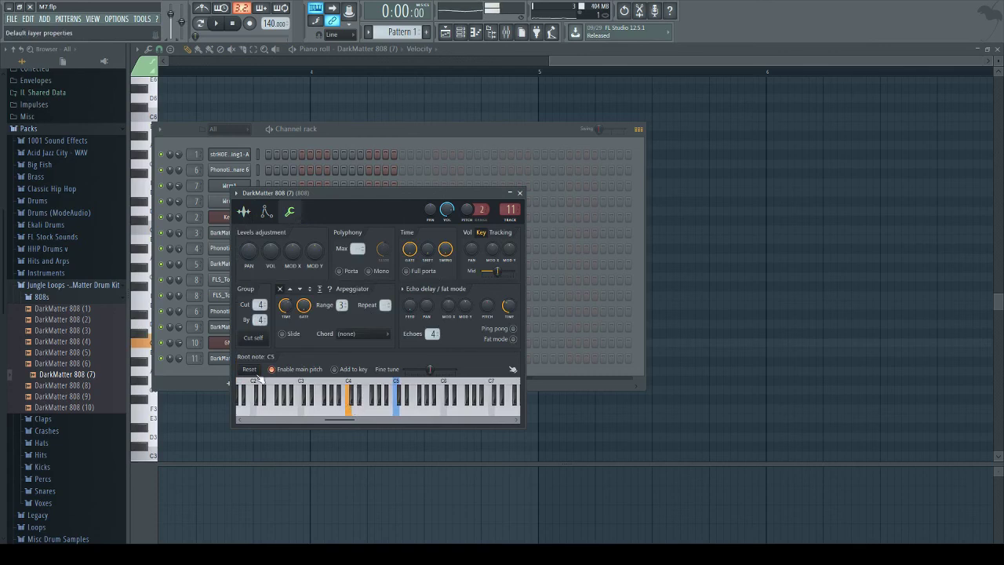
click(398, 396)
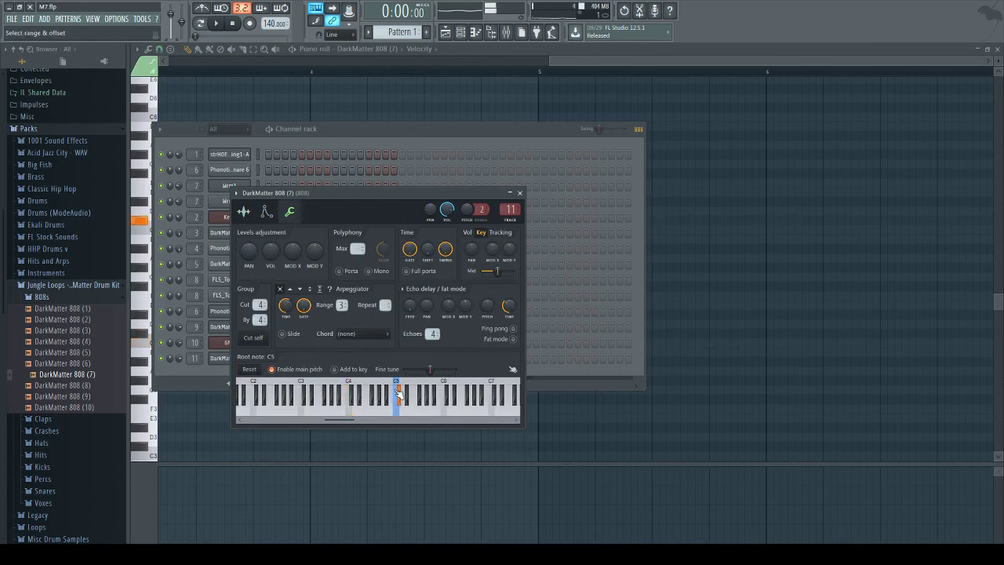
click(223, 361)
click(223, 363)
Step: Recheck the 808 sample in Edison from its sample settings and close the editor
click(244, 212)
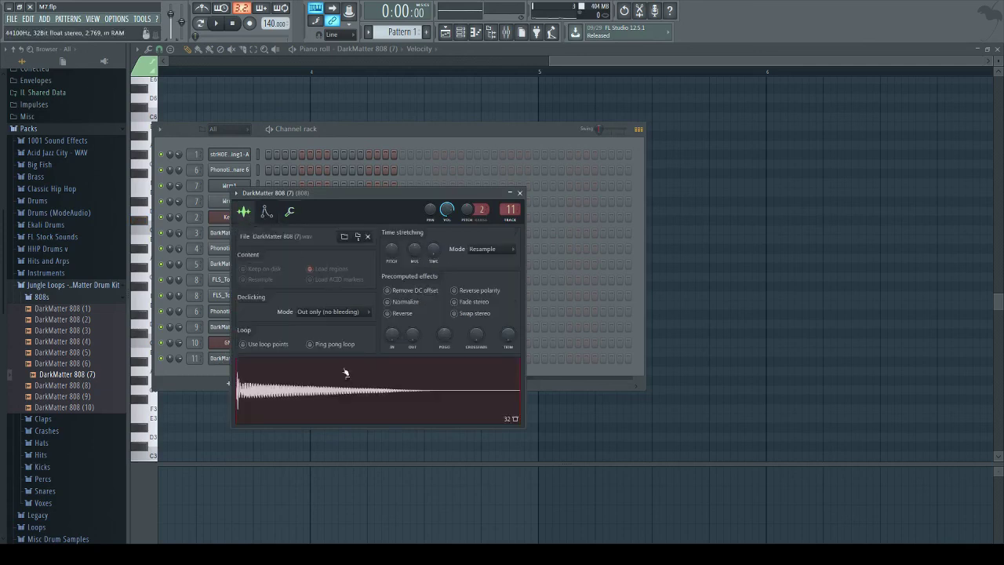
double_click(365, 396)
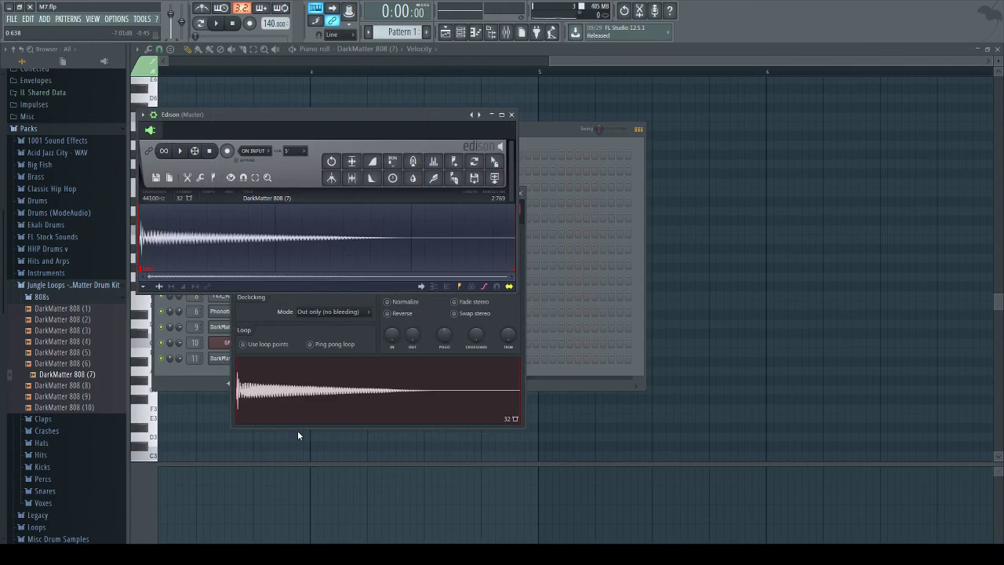
click(511, 115)
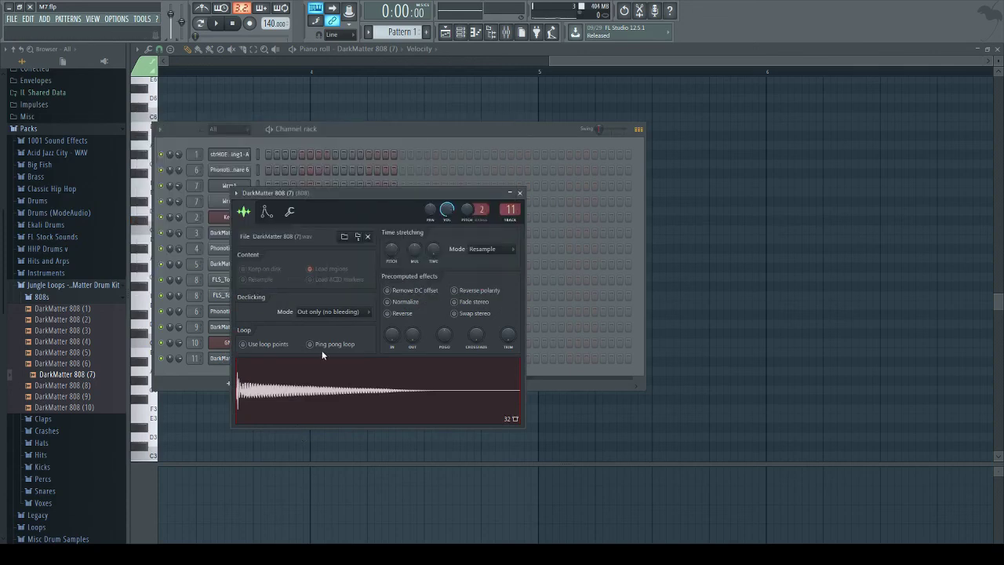
Step: Set the DarkMatter 808 (7) channel's root note to D#2
click(290, 212)
drag(352, 418, 318, 419)
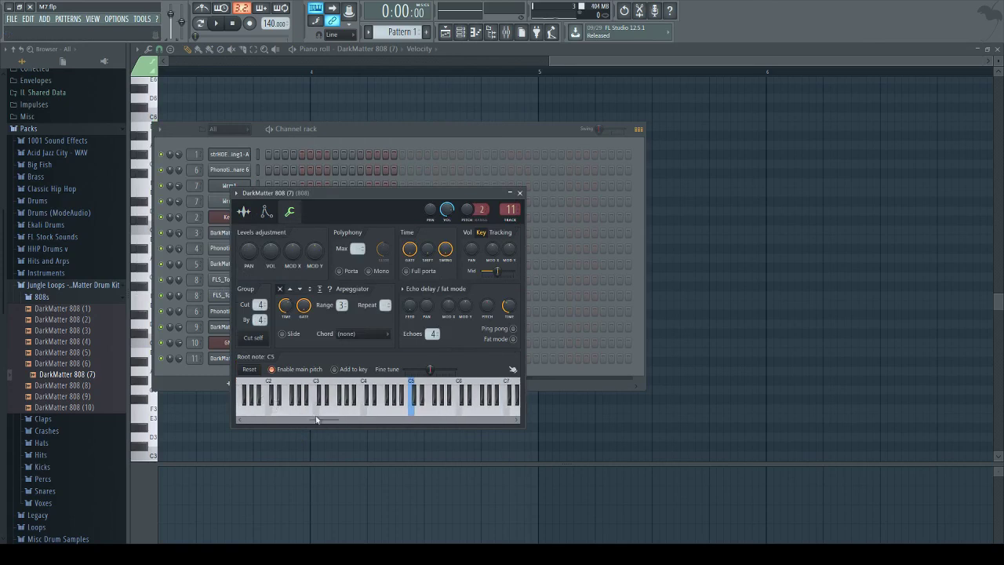
right_click(271, 404)
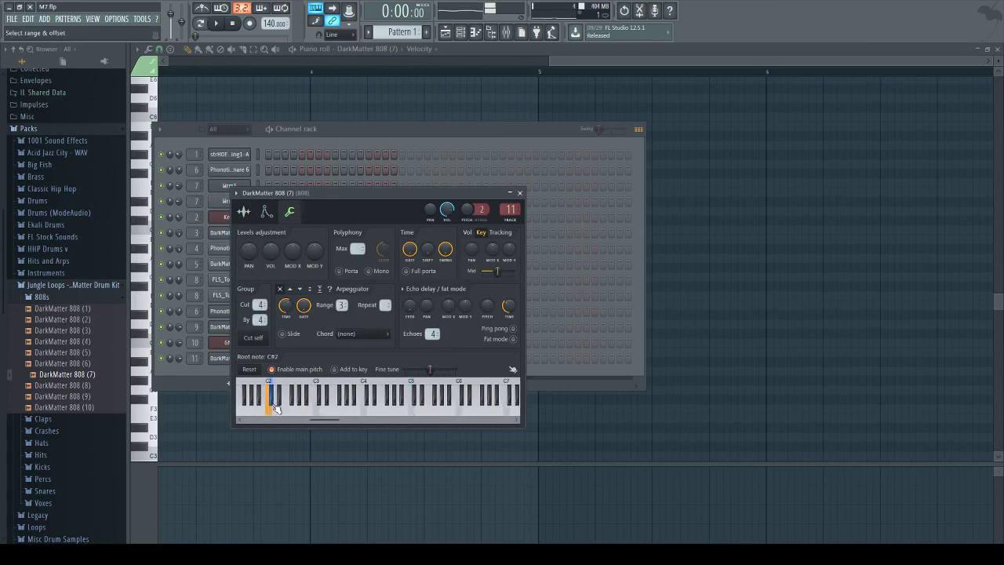
right_click(279, 409)
right_click(281, 401)
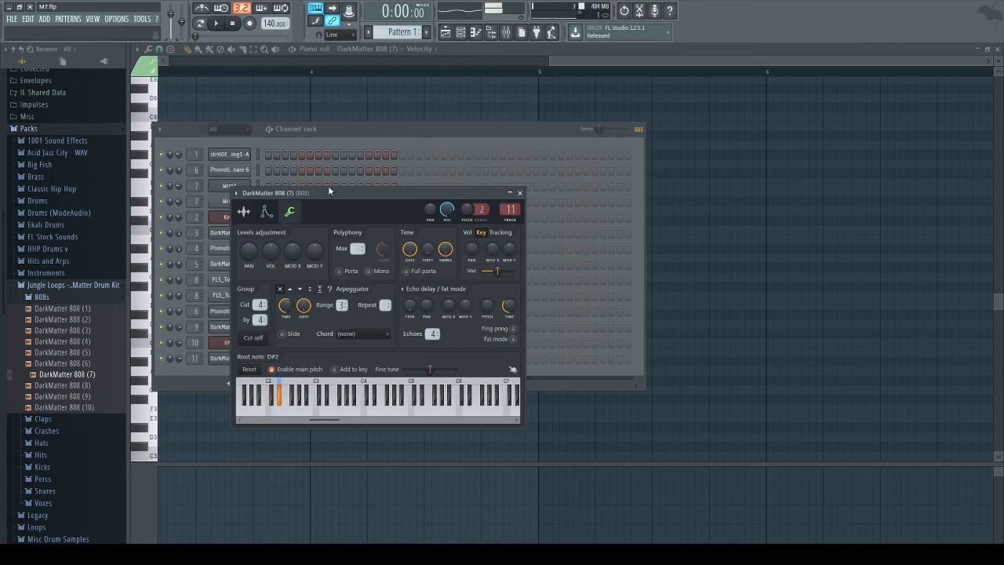
Step: Audition the retuned 808 on C3, E2 and C#3 in the empty piano roll
click(350, 141)
drag(566, 61, 176, 61)
click(153, 228)
scroll(157, 282, down, 4)
scroll(157, 284, down, 1)
click(157, 288)
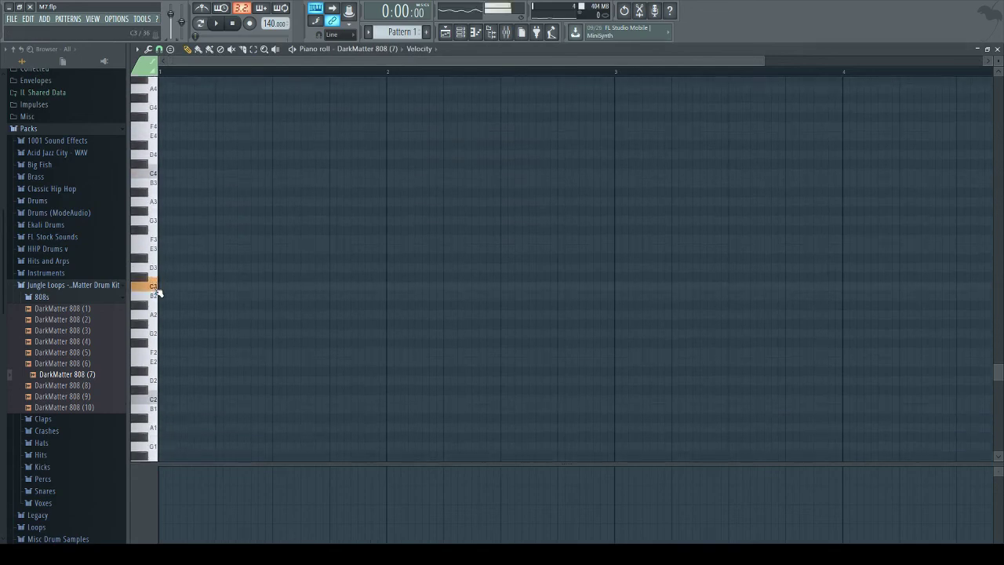
click(155, 361)
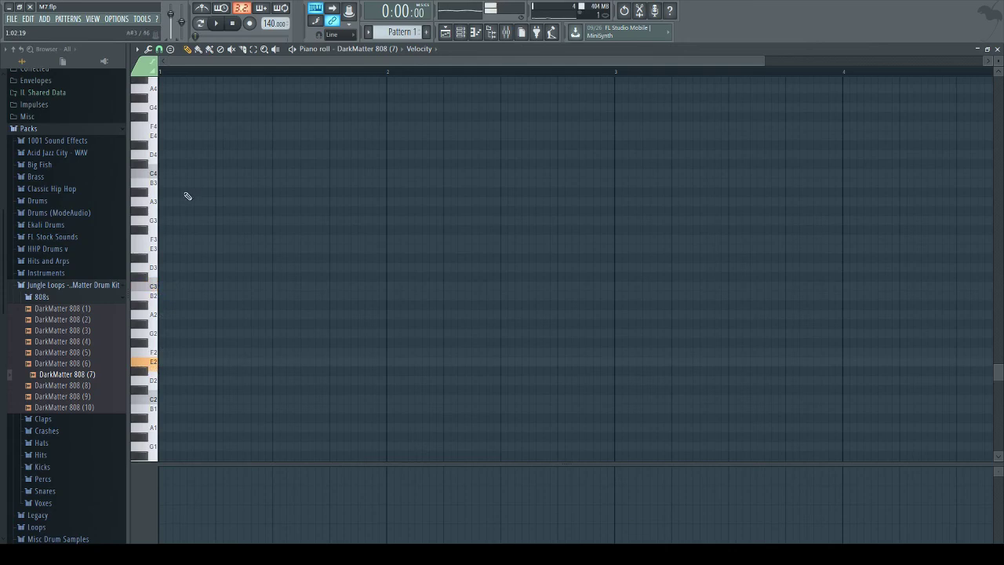
click(141, 277)
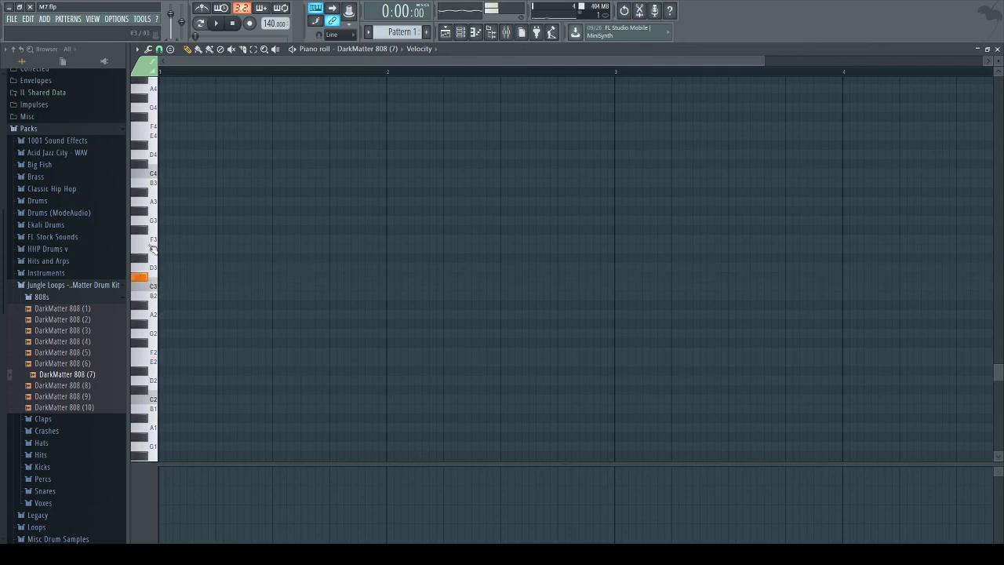
Step: Play the song and audition the 808 on keys between F3 and G2 to find bass notes that fit
key(space)
click(149, 269)
click(144, 261)
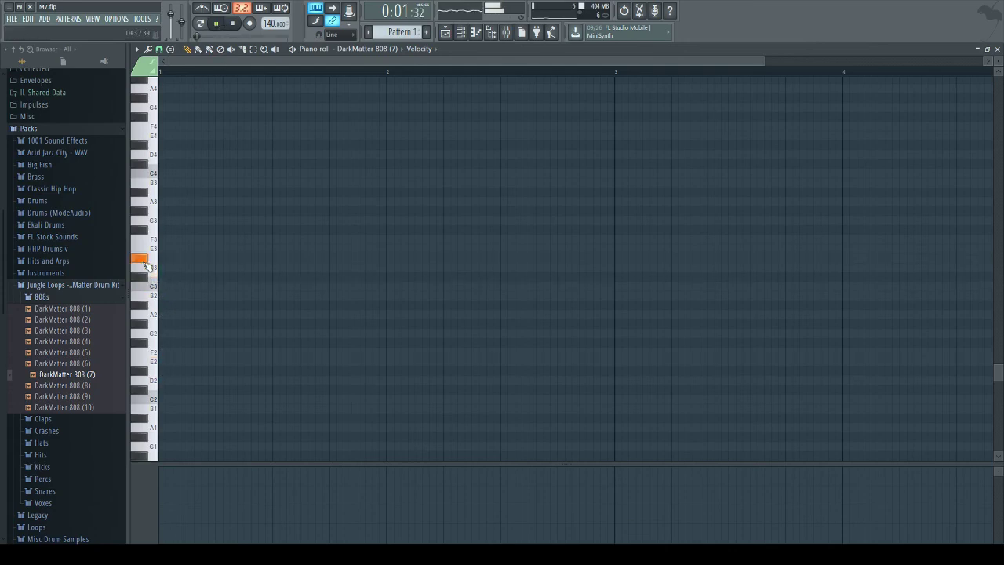
click(151, 271)
click(144, 260)
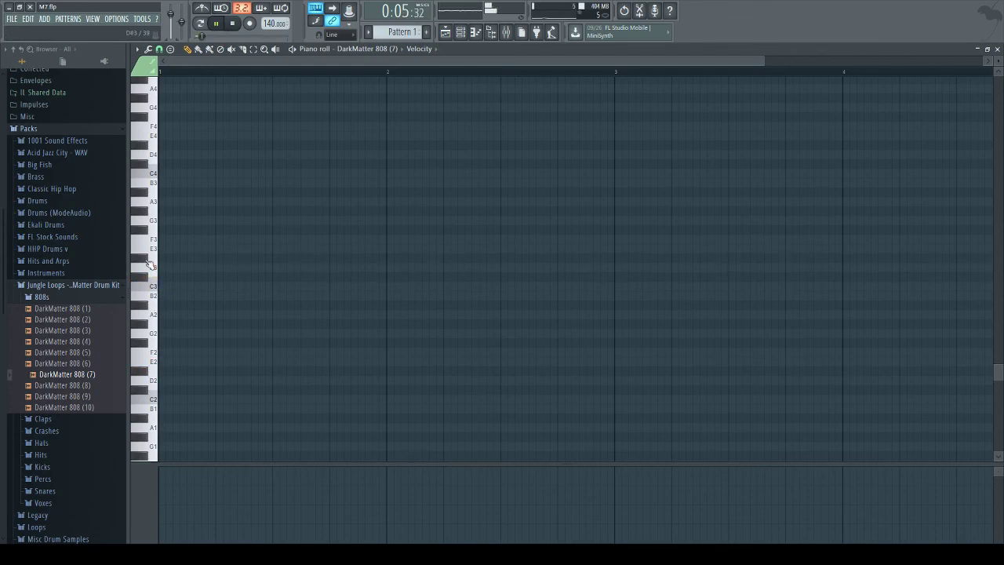
click(148, 261)
drag(150, 280, 153, 298)
click(152, 312)
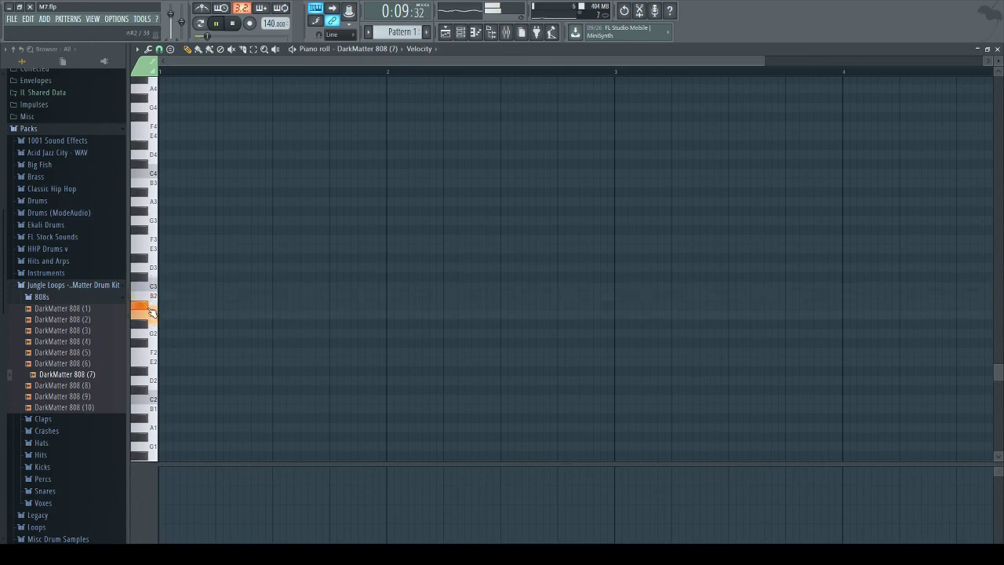
click(149, 240)
click(149, 261)
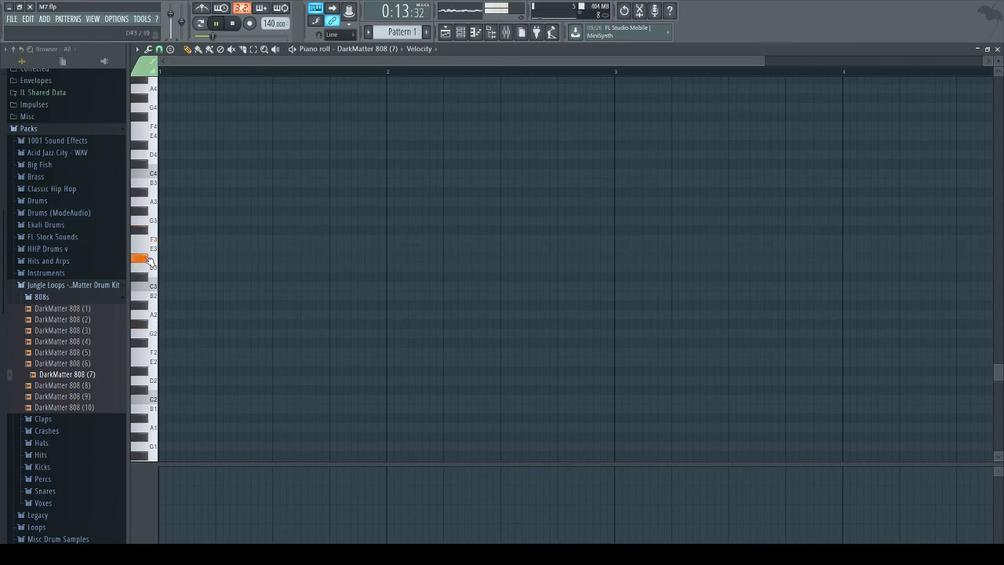
click(149, 277)
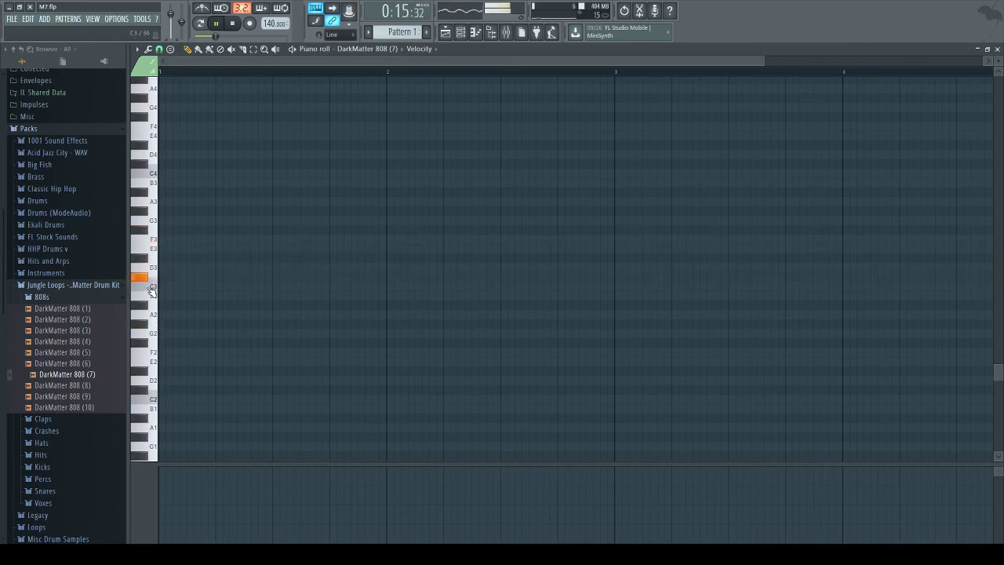
click(152, 305)
click(159, 331)
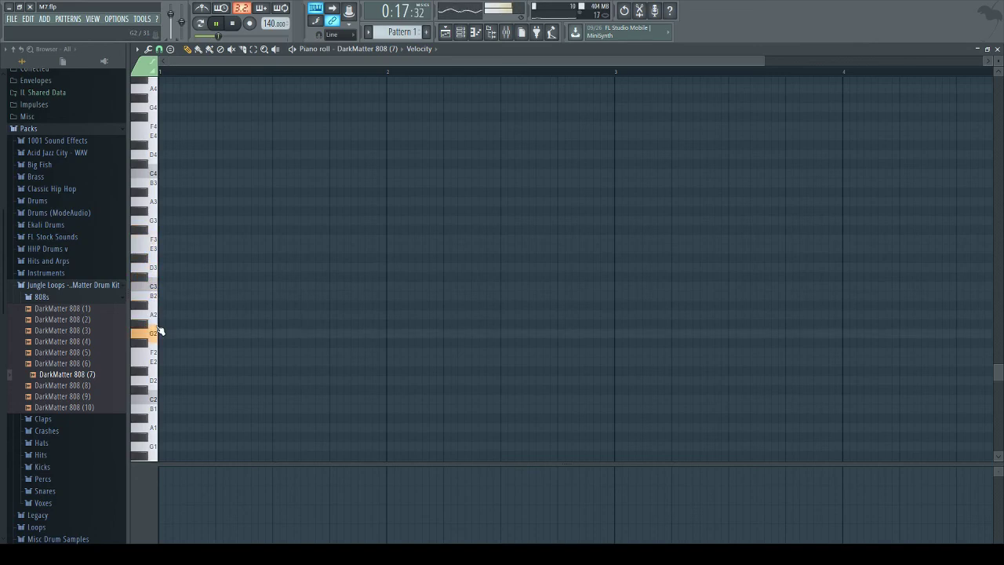
click(147, 324)
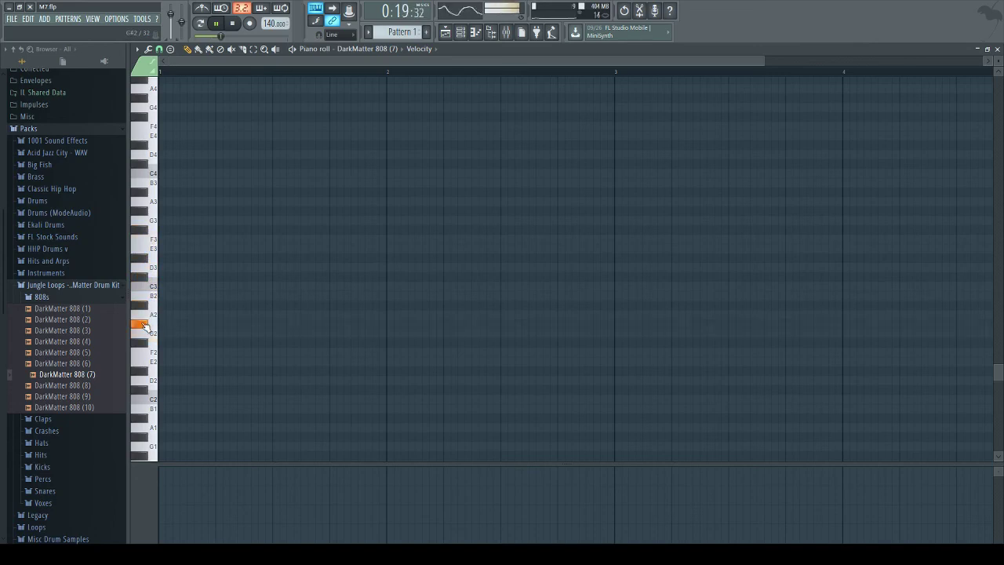
Step: Compare D#3 with C#3, C3, B2, A2, G#2 and F#2 on the 808 against the playing song
click(146, 260)
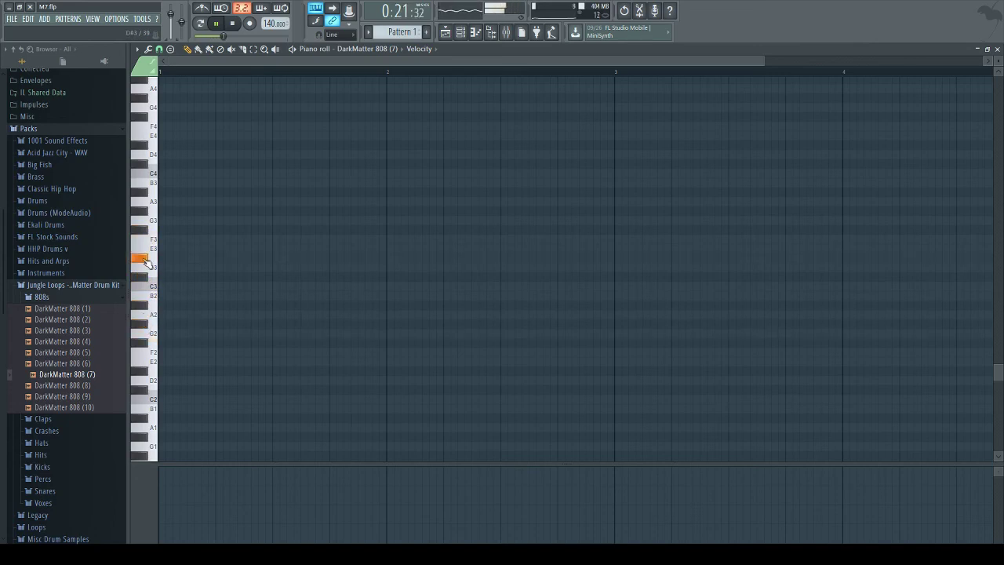
click(153, 284)
click(152, 297)
click(146, 260)
click(152, 297)
click(146, 342)
click(144, 324)
click(145, 261)
click(151, 297)
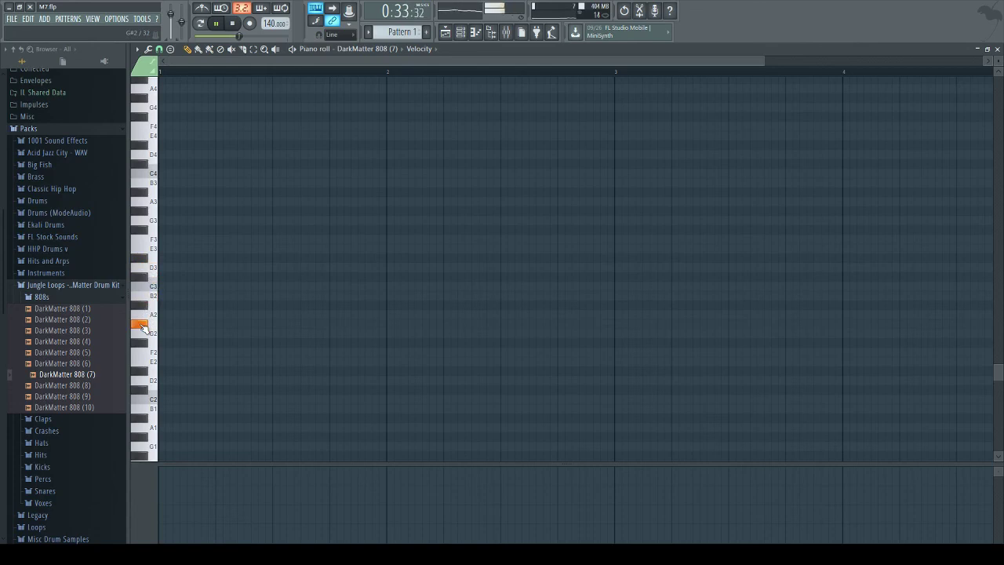
click(146, 262)
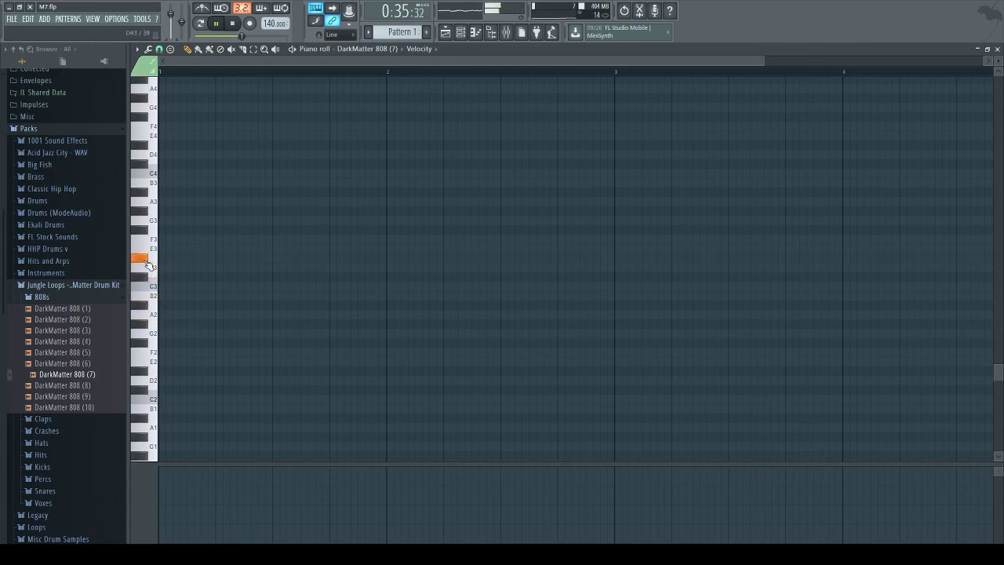
click(146, 276)
click(152, 286)
click(154, 316)
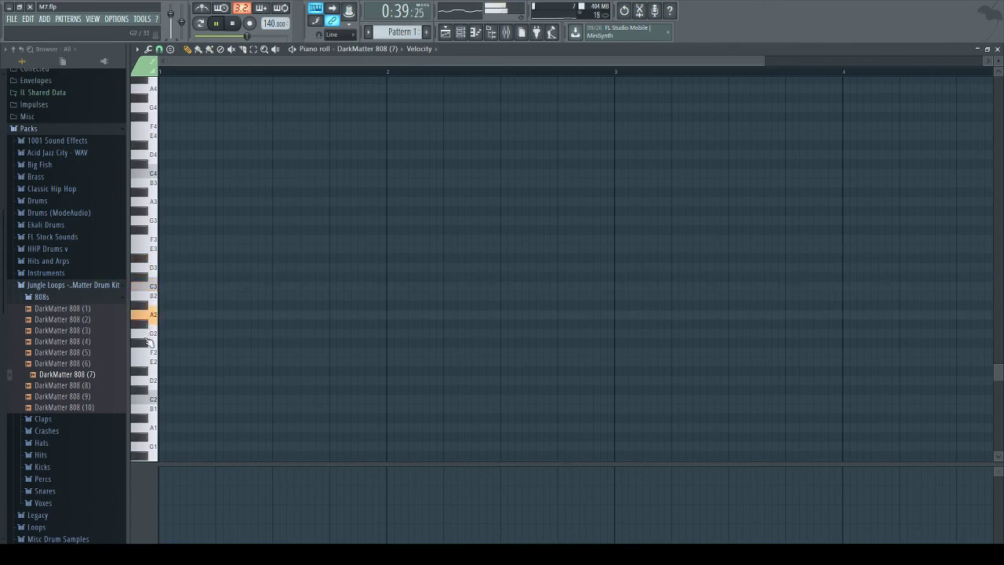
Step: Place a G#2 note at the start of bar 1 of the 808 pattern and lengthen it to one full bar
click(145, 324)
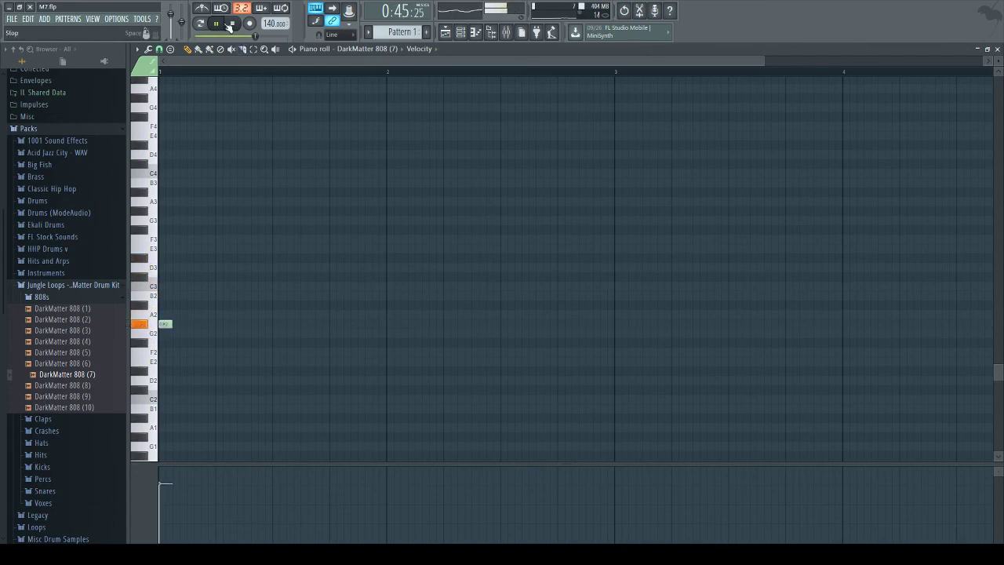
key(space)
drag(168, 325, 212, 332)
key(space)
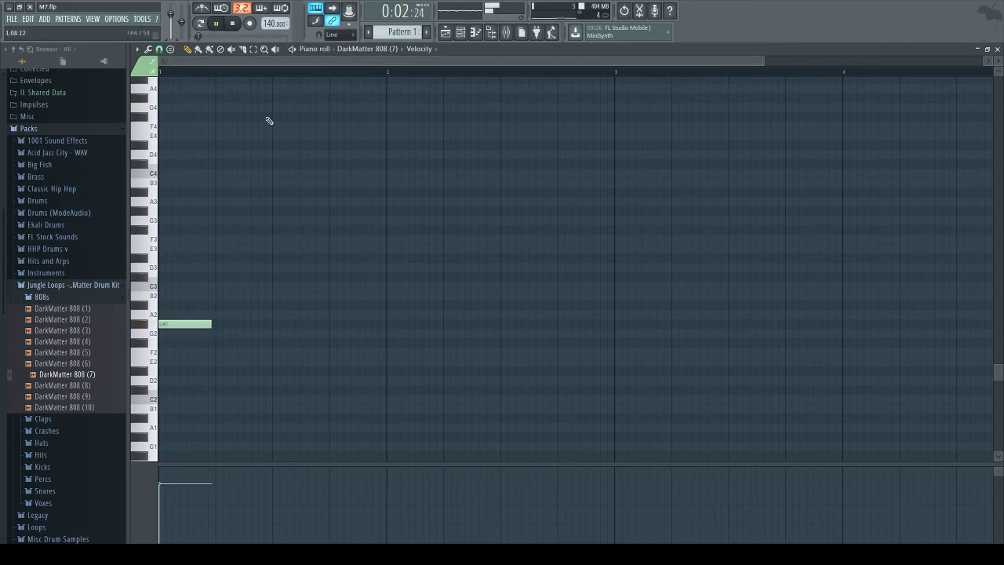
drag(208, 323, 385, 336)
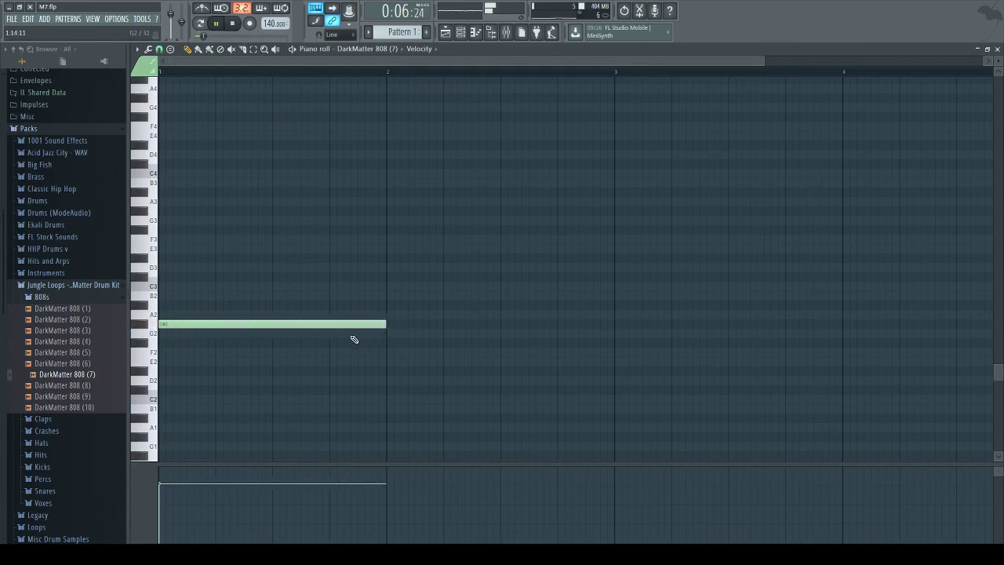
Step: Switch playback to pattern mode and add a second one-bar G#2 note at the start of bar 2, previewing the result
click(200, 23)
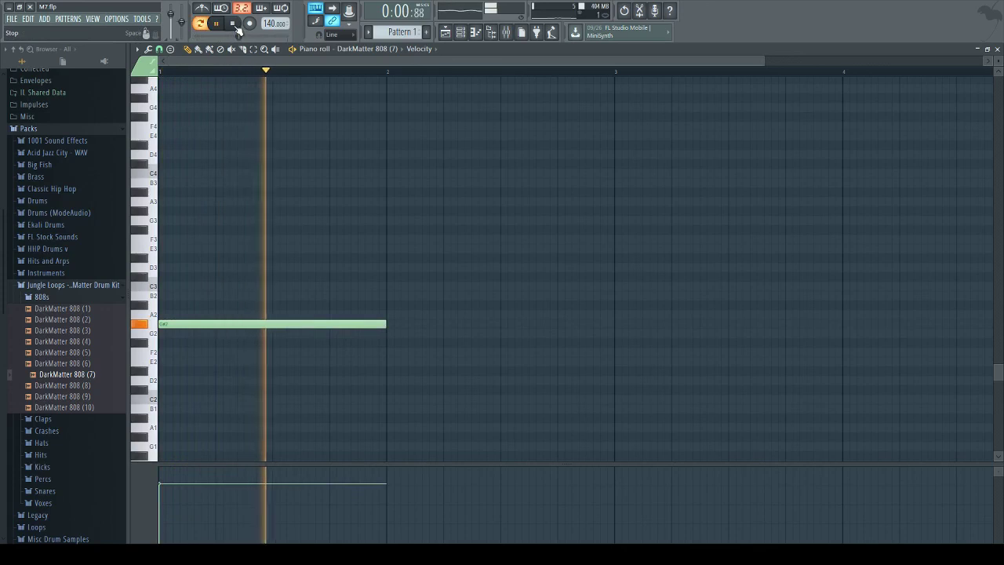
click(233, 24)
click(394, 324)
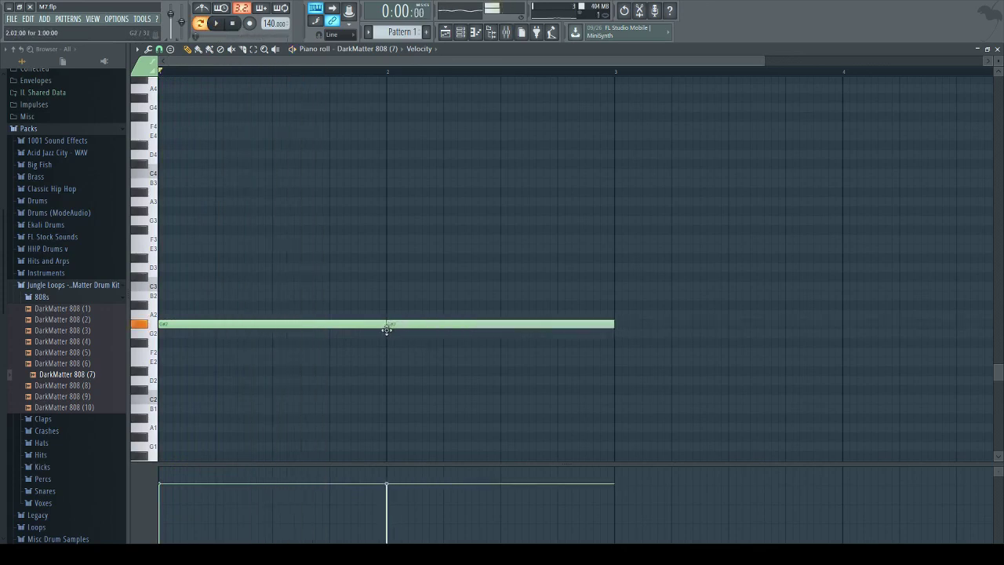
click(216, 24)
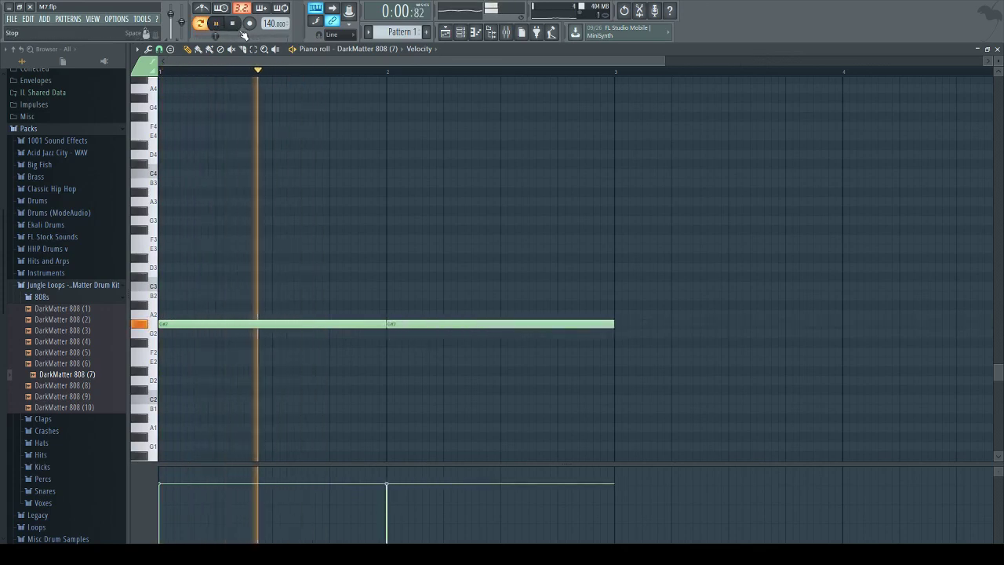
click(234, 25)
Step: Enable the DarkMatter 808 (7) volume envelope with maximum hold and zero attack, decay, sustain and release
key(F6)
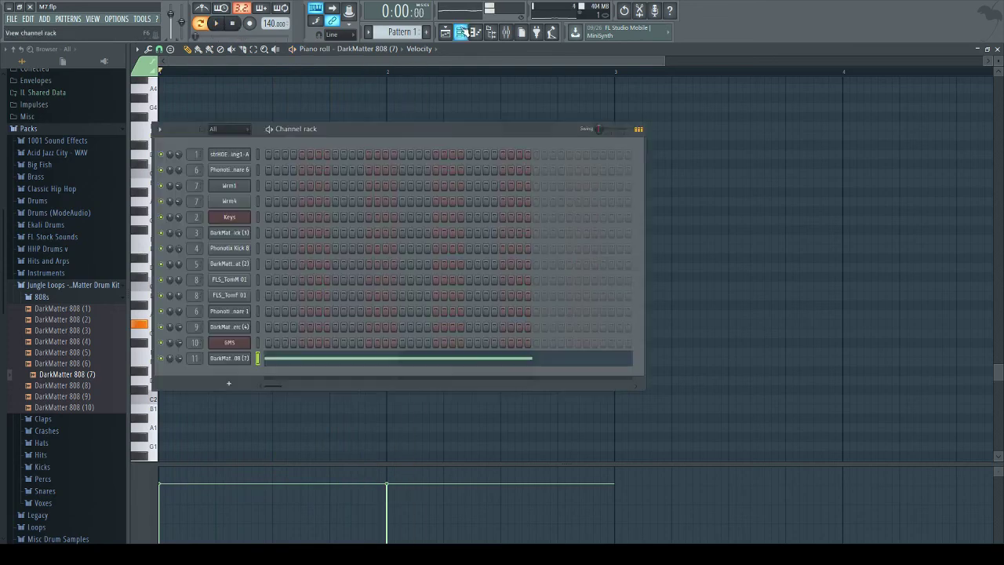
click(229, 358)
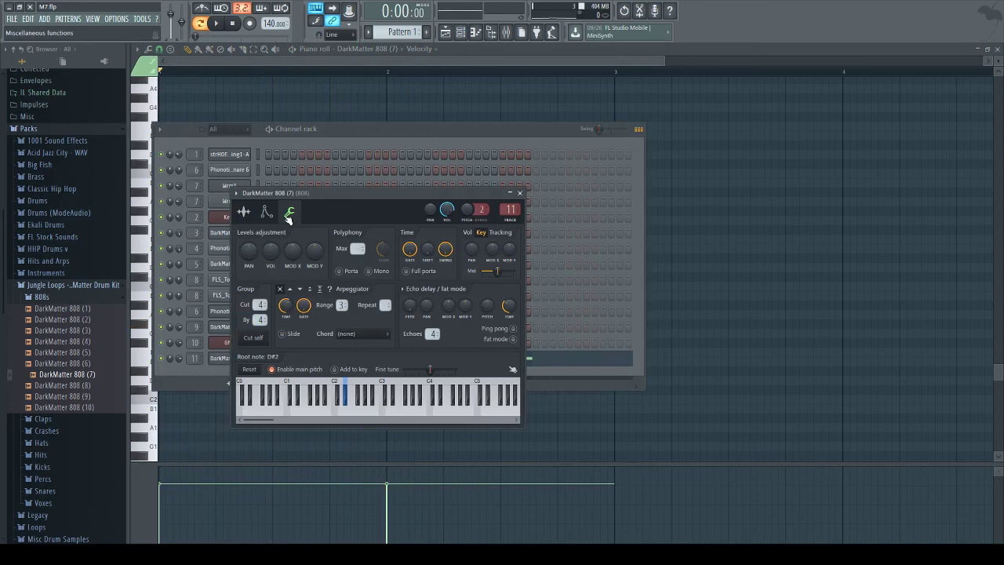
click(266, 213)
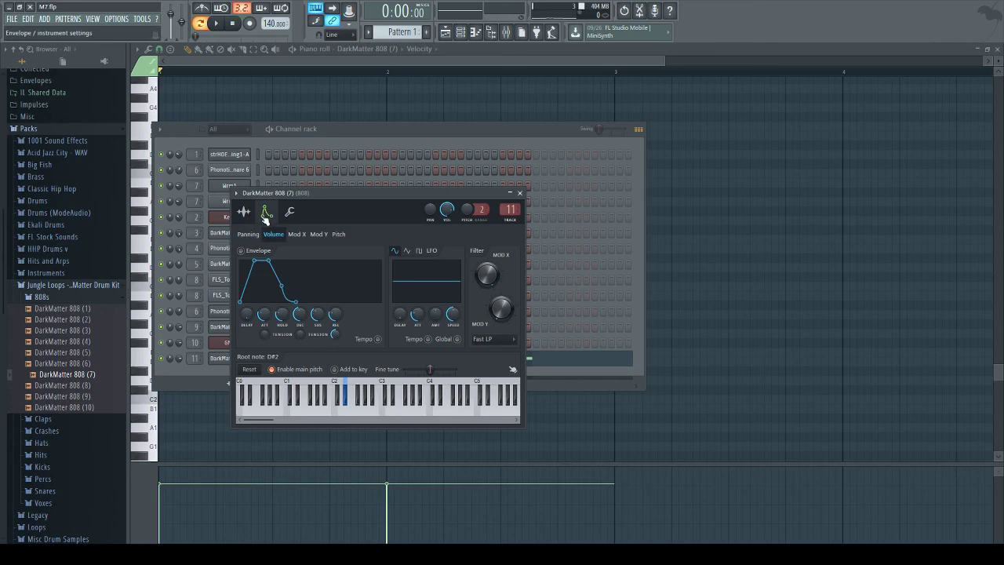
click(243, 251)
drag(265, 314, 265, 353)
drag(285, 318, 301, 353)
drag(318, 315, 317, 354)
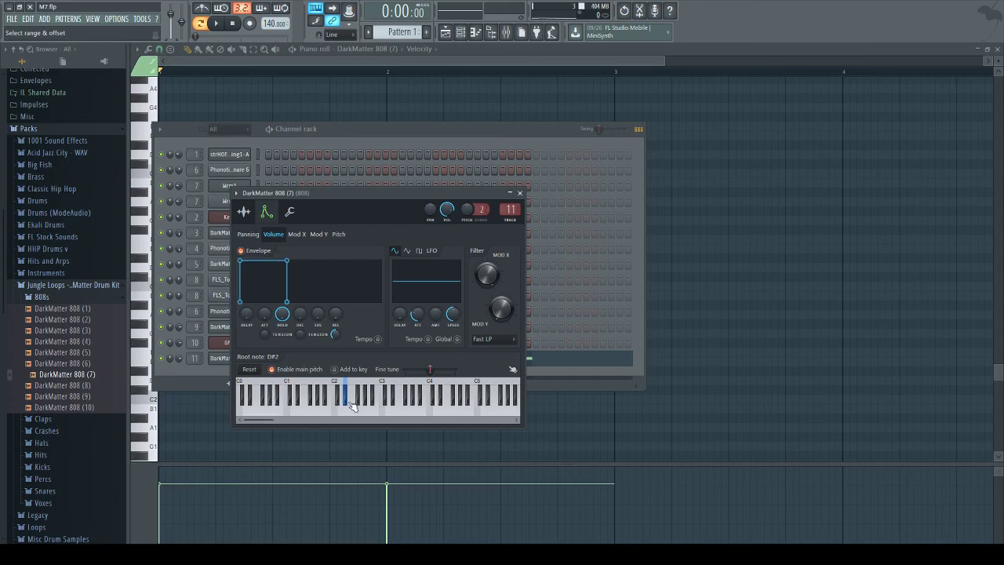
click(351, 404)
click(256, 63)
Step: Listen to the two G#2 notes with the new envelope, alternating between pattern and song playback
click(217, 24)
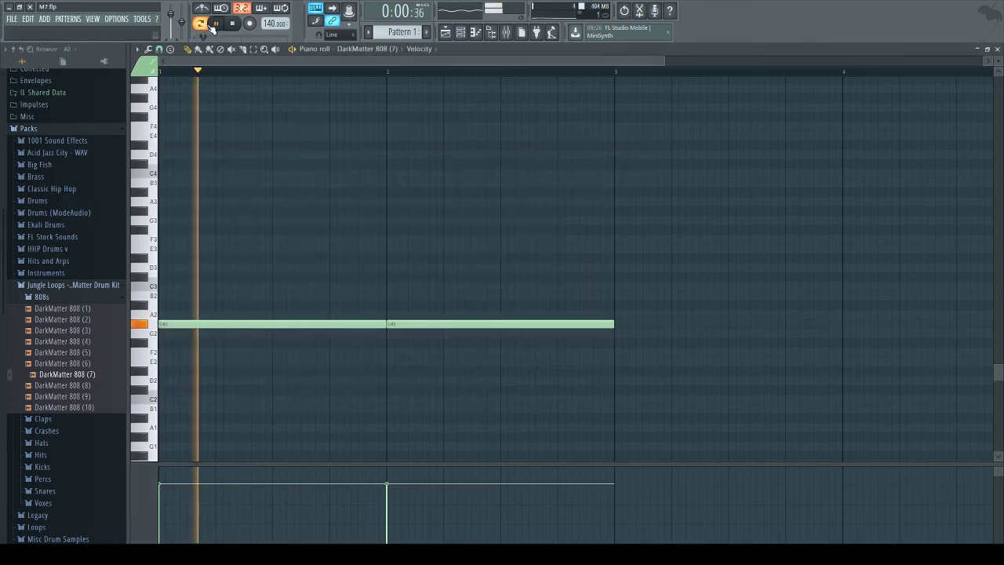
key(space)
key(space)
key(space)
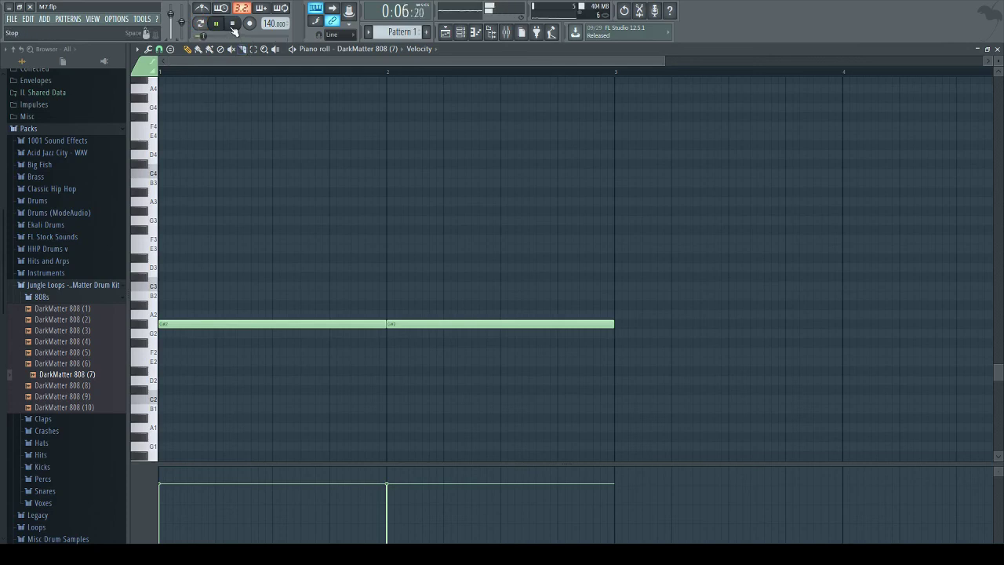
click(233, 23)
click(217, 23)
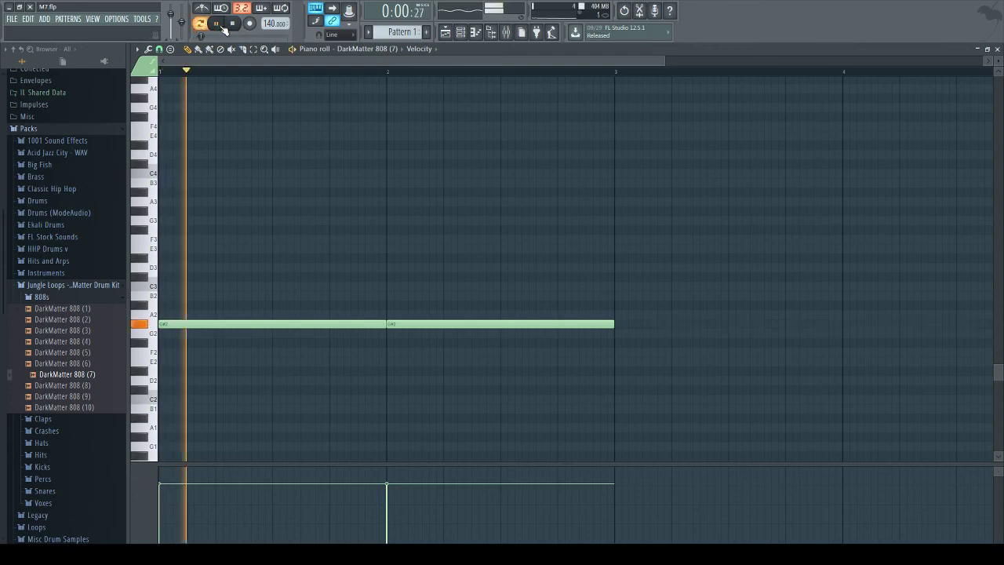
key(space)
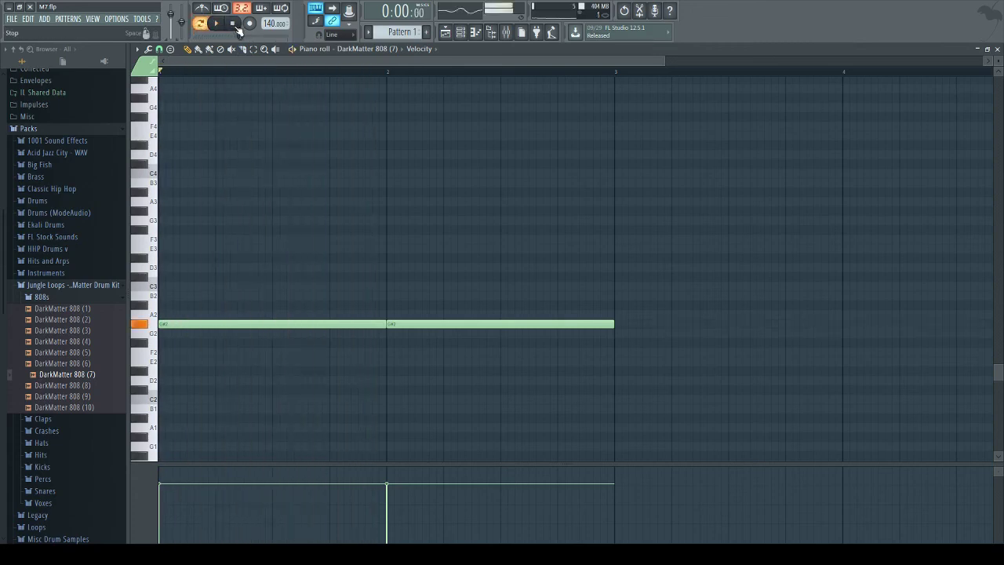
Step: Replace the second G#2 note with a 10-step one at step 5 of bar 2, and resize the first note to 18 steps
right_click(442, 322)
click(446, 324)
drag(387, 325, 437, 327)
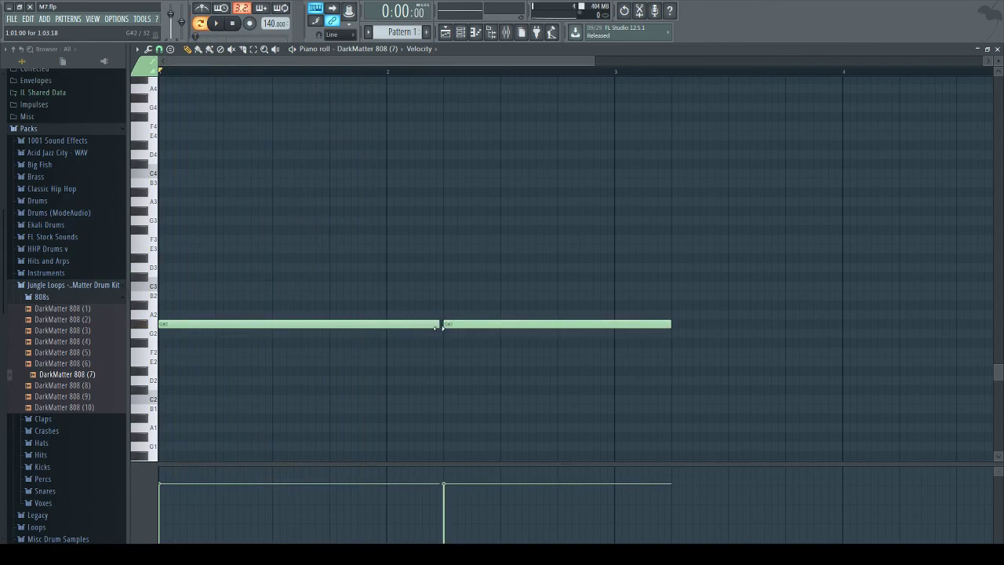
drag(432, 328, 417, 330)
click(559, 325)
drag(671, 324, 552, 323)
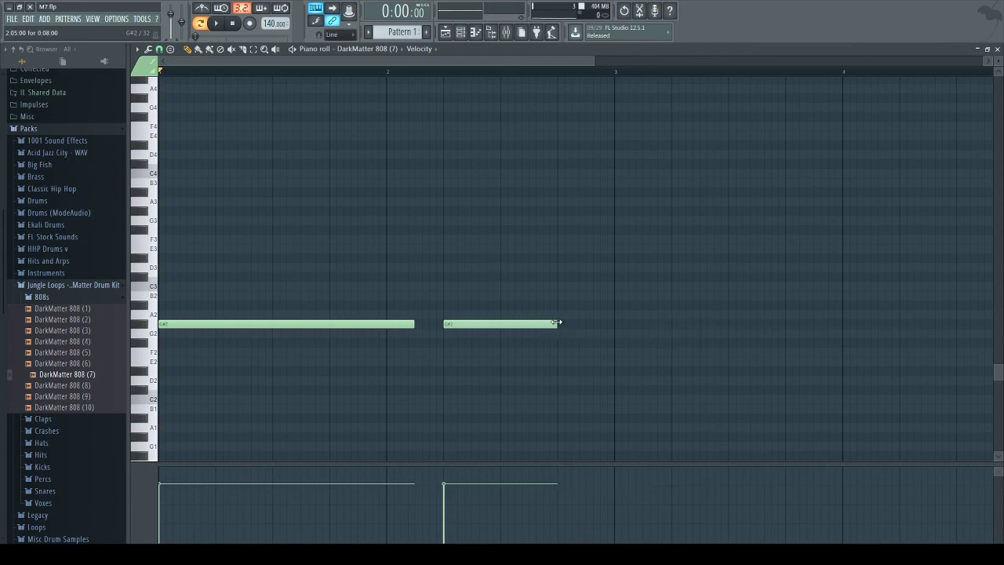
drag(557, 322, 584, 253)
Step: Add a D#3 note at step 15 of bar 2 and a one-step slide note to D#3 directly before it
click(585, 295)
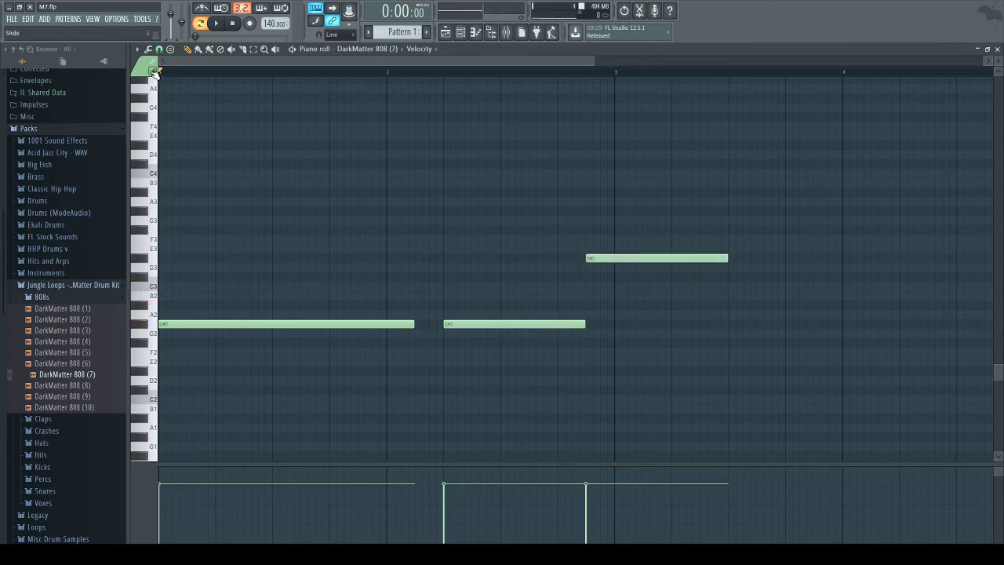
click(578, 274)
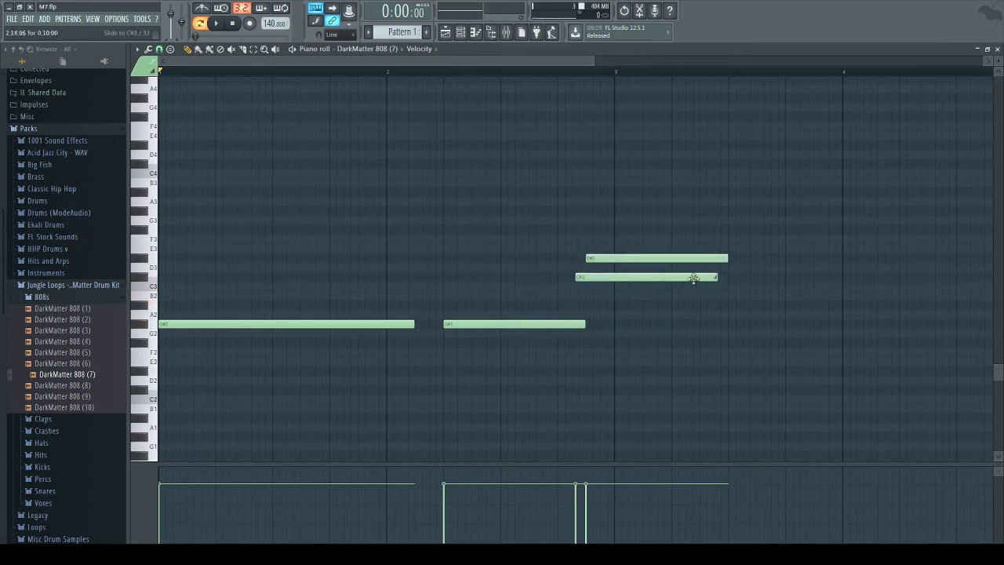
drag(716, 277, 576, 258)
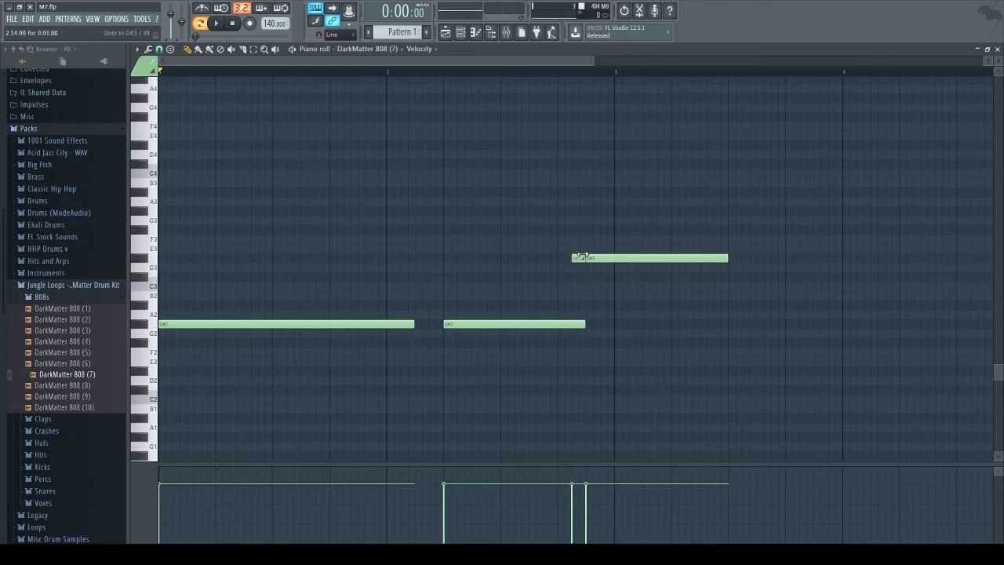
Step: Shorten the regular D#3 note to end at bar 3 and add a 20-step C#3 note starting at bar 3
click(604, 257)
drag(728, 258, 846, 284)
click(619, 286)
click(651, 279)
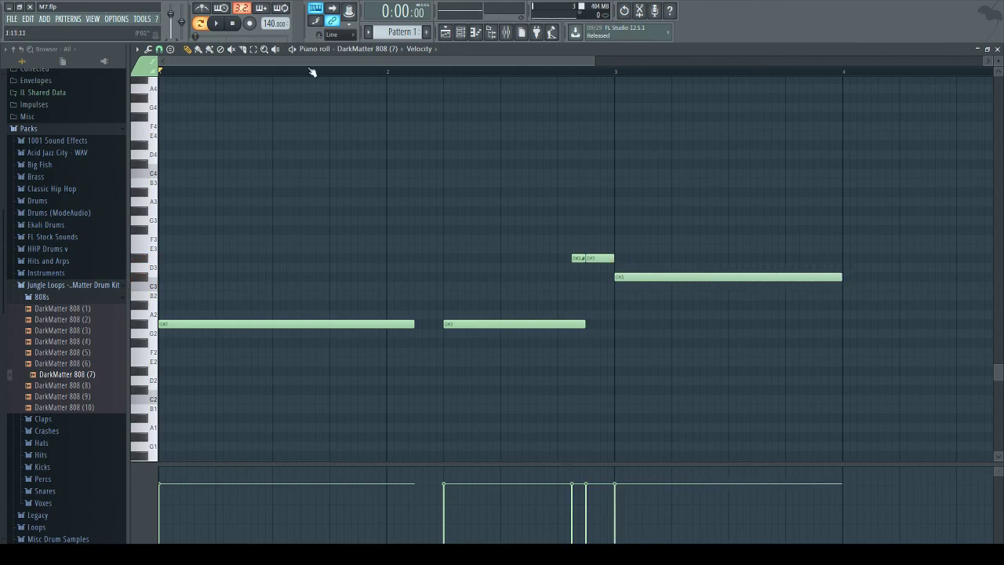
key(space)
drag(843, 279, 899, 279)
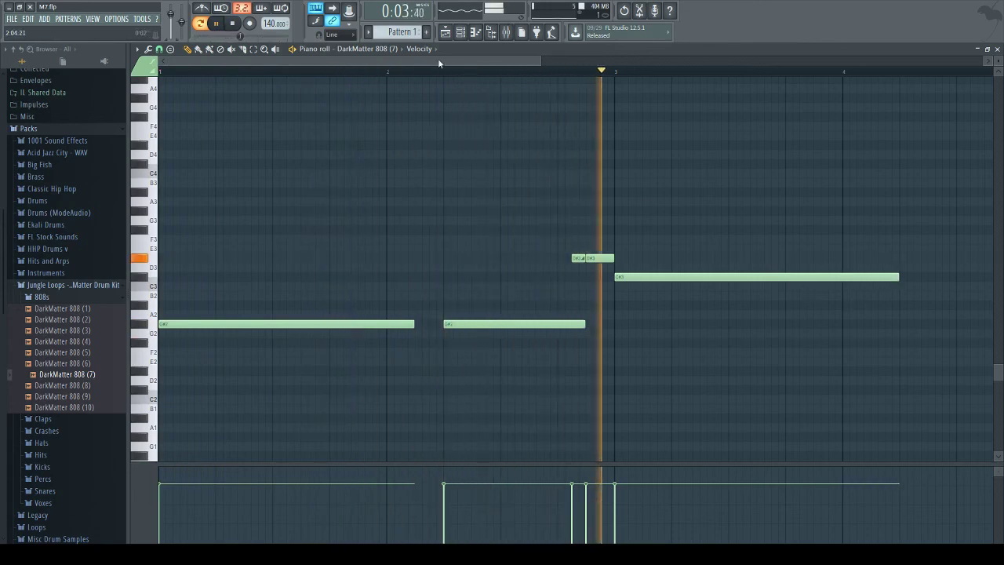
Step: Move the D#3 slide note's start back to step 12 of bar 2 and lengthen it to three steps during loop playback
mouse_move(576, 261)
mouse_down()
mouse_move(562, 260)
mouse_move(583, 259)
mouse_up()
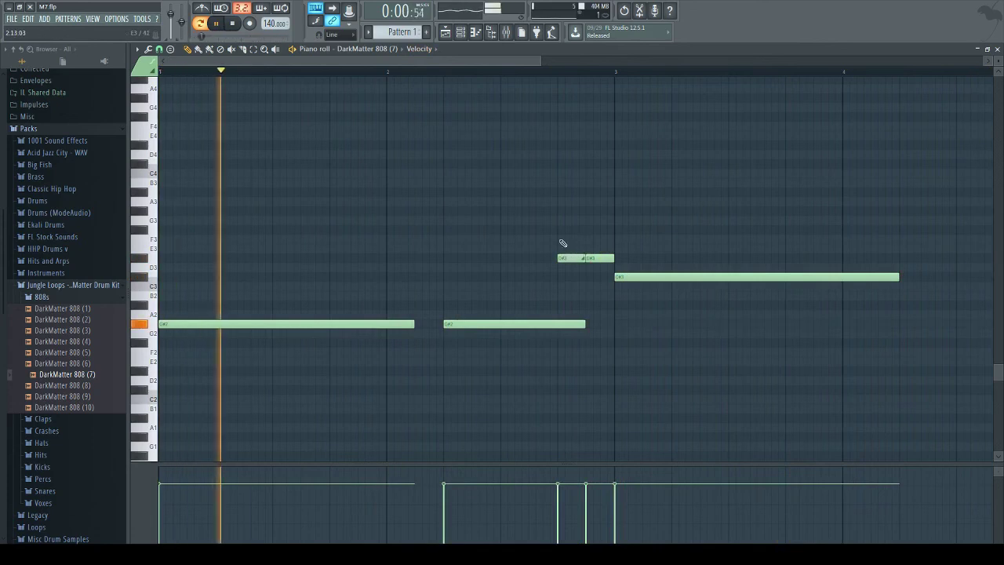
drag(466, 58, 577, 72)
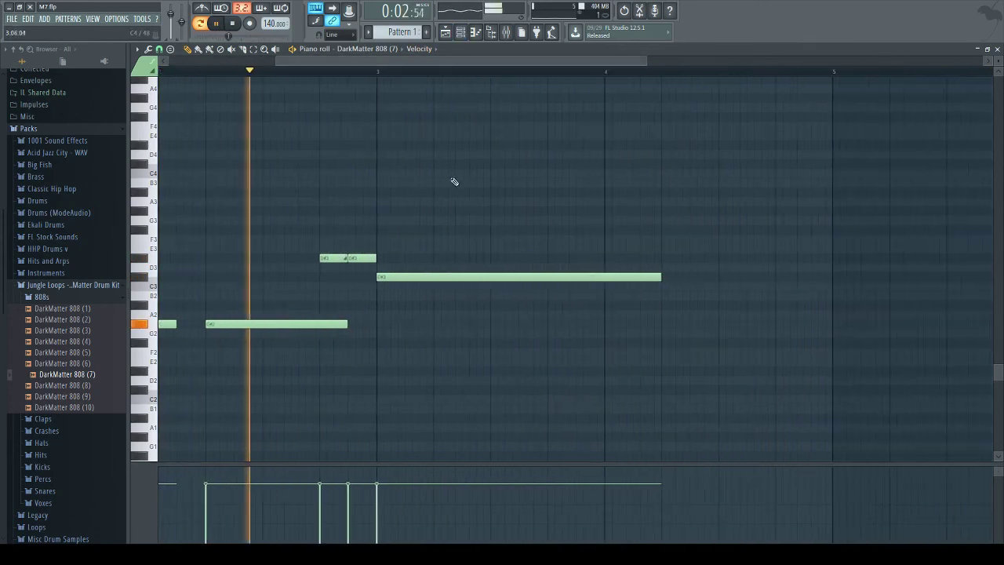
drag(325, 259, 346, 258)
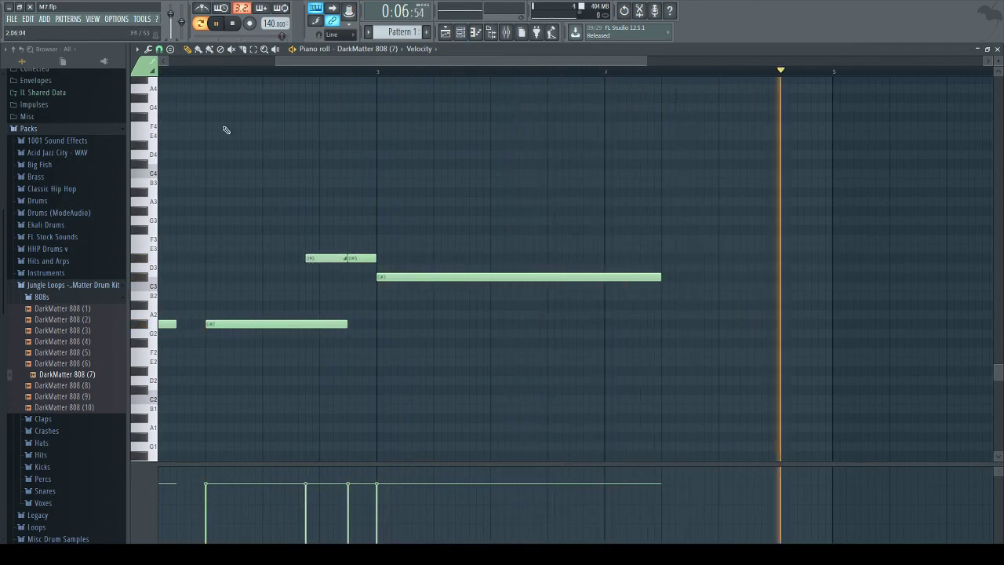
Step: Shorten the D#3 slide note to one and a half steps starting at step 13 of bar 2, and audition it
click(198, 71)
mouse_move(329, 260)
mouse_down()
mouse_move(318, 259)
mouse_move(334, 259)
mouse_up()
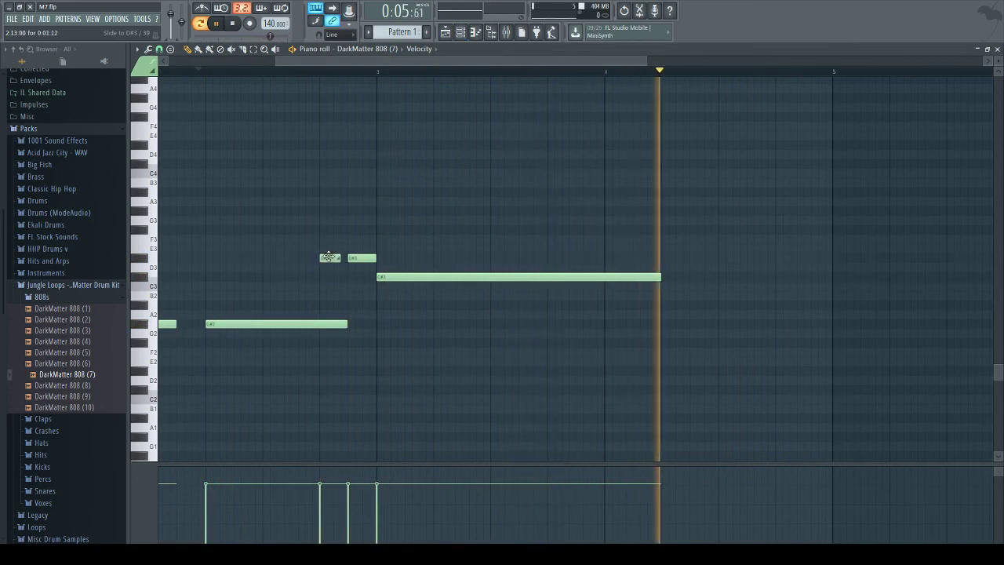
click(310, 72)
click(206, 72)
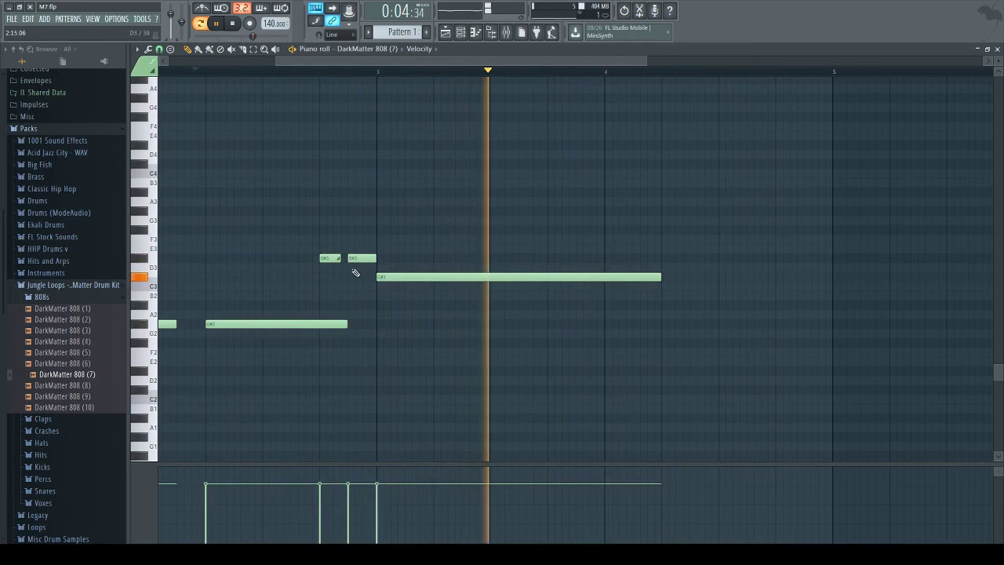
click(232, 24)
click(232, 24)
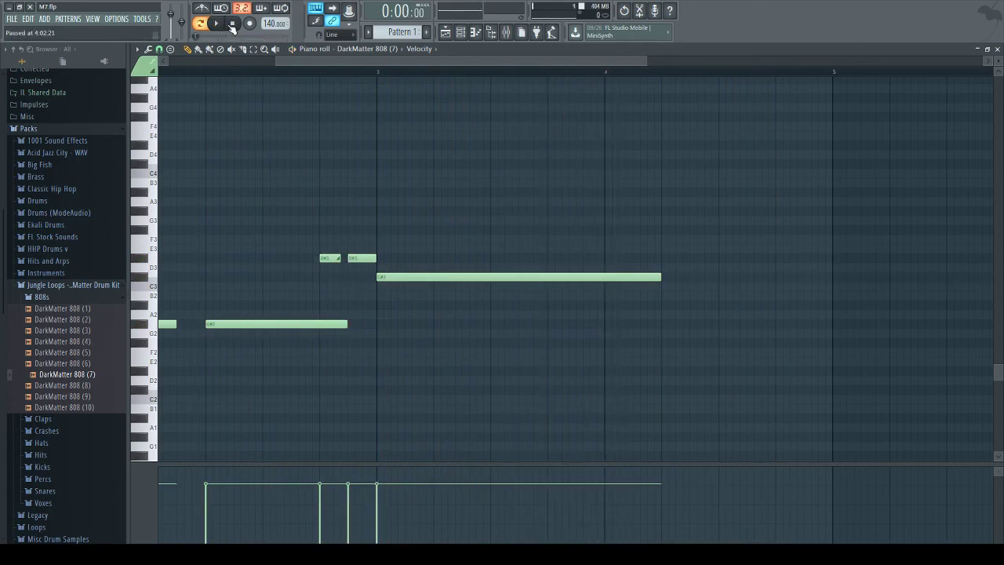
Step: Move the slide note to C#3 at step 11 of bar 2 and lengthen it to four steps during playback
click(218, 23)
drag(327, 259, 296, 279)
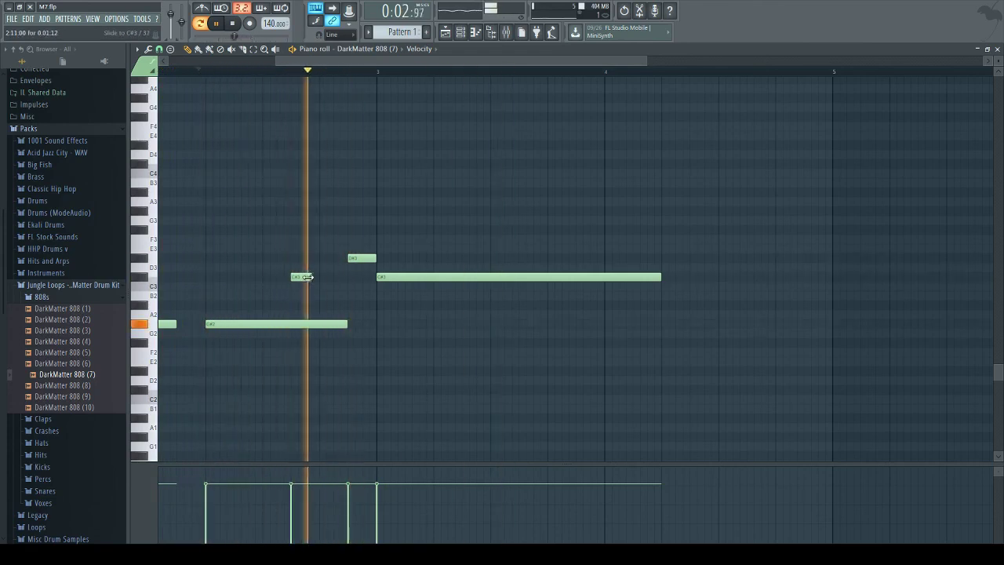
drag(311, 276, 347, 276)
scroll(264, 69, left, 2)
click(391, 71)
drag(391, 62, 489, 77)
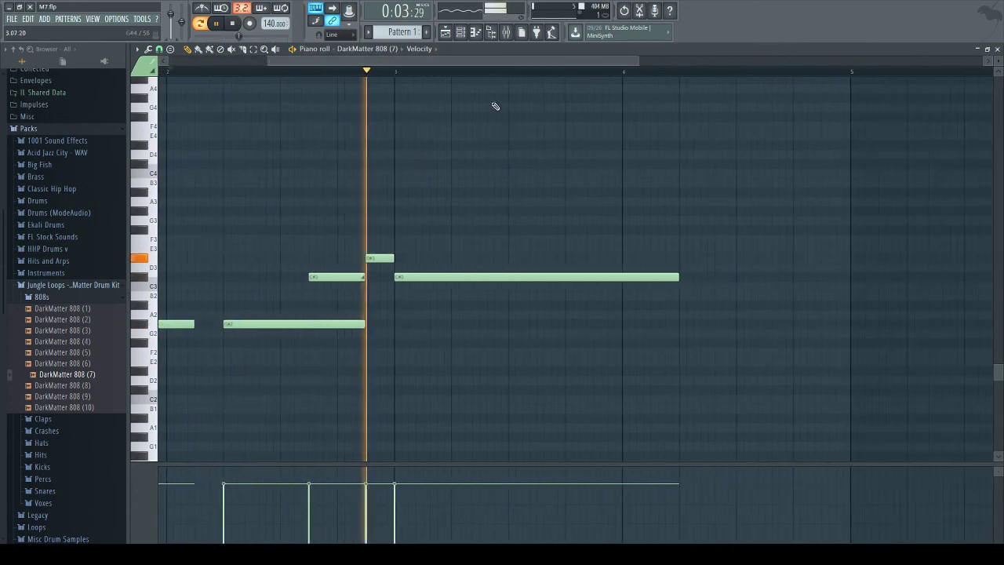
Step: Add six-step C#3 notes at steps 5 and 11 of bar 4, and transpose the whole 808 line down one octave
drag(378, 62, 456, 59)
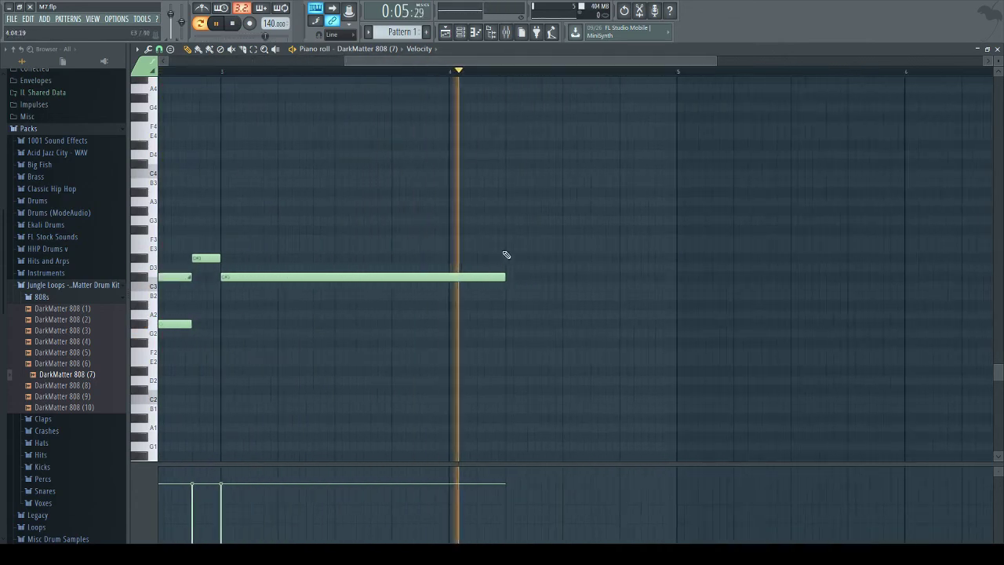
click(234, 24)
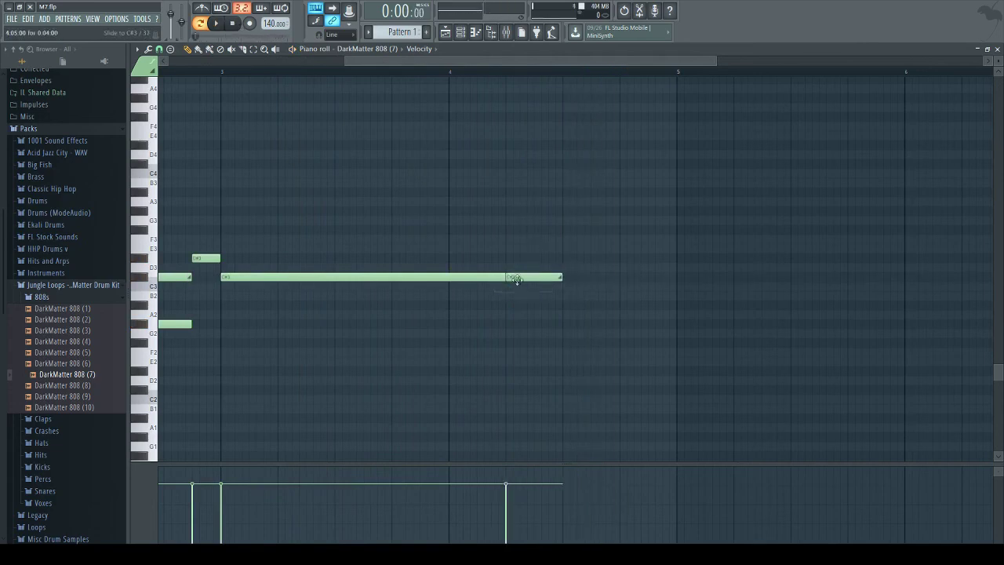
click(506, 280)
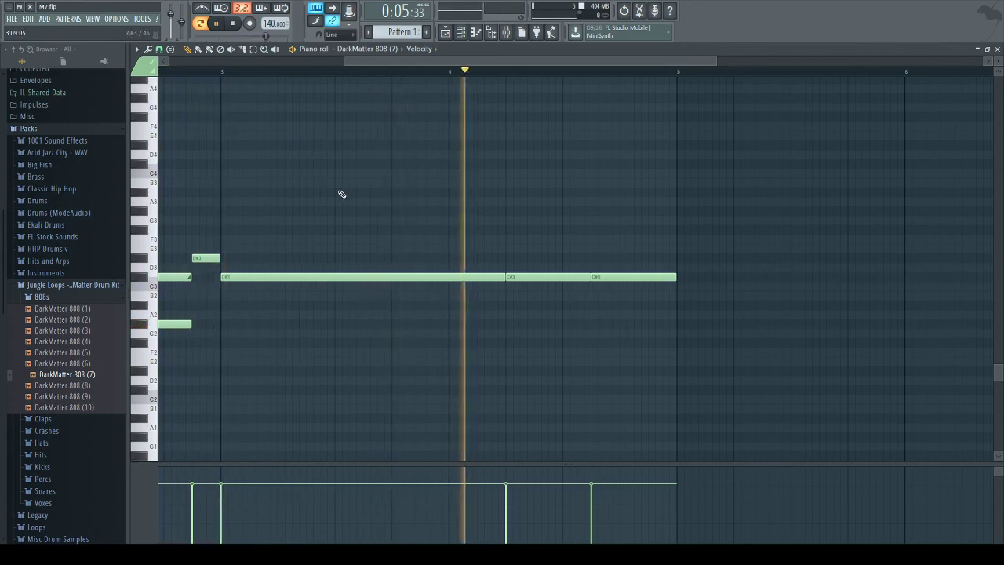
click(463, 34)
key(F6)
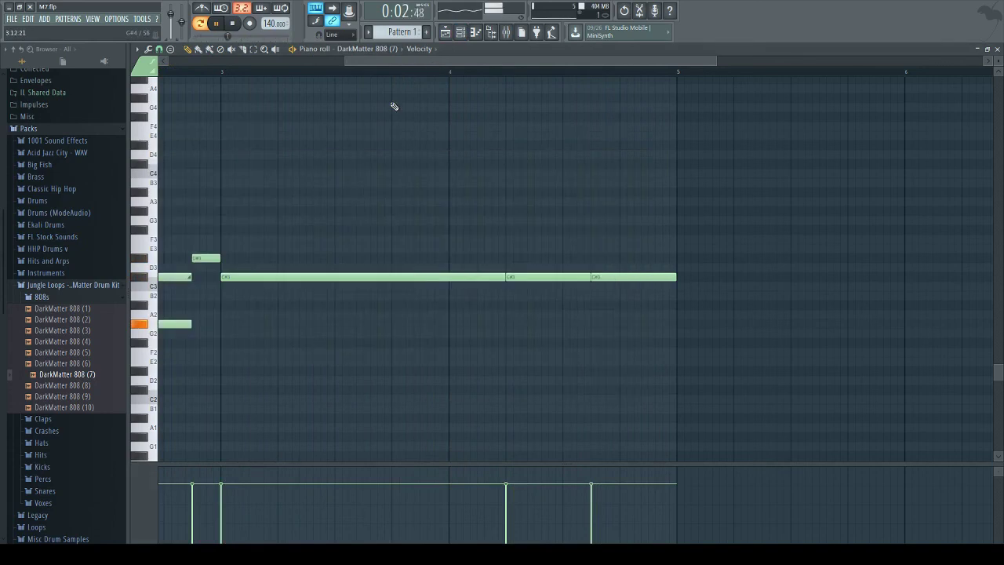
scroll(394, 106, up, 3)
Step: Load Fruity Fast Dist on the 808 mixer track and adjust its pre-amp, threshold and post gain during playback
key(F9)
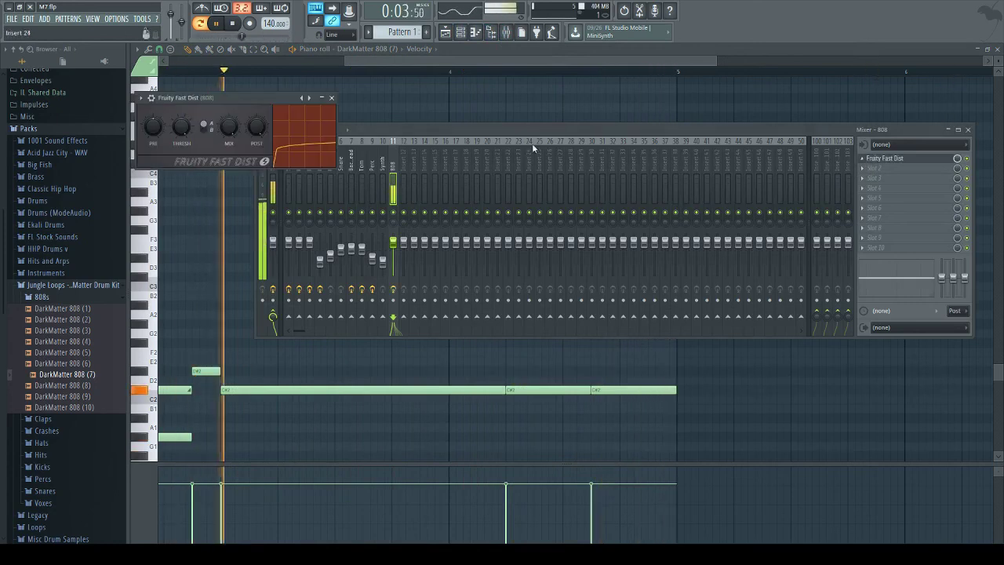
click(235, 25)
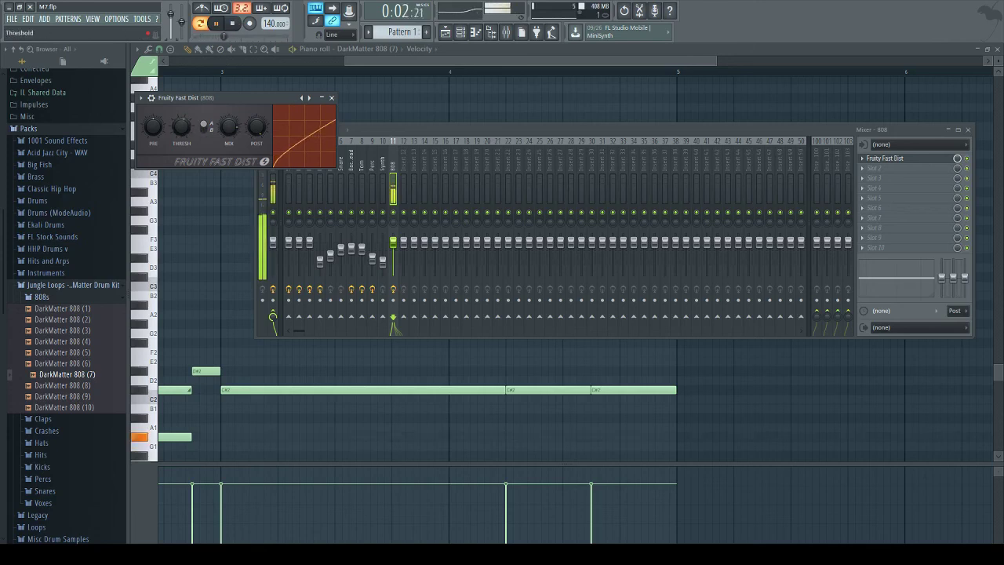
drag(258, 129, 258, 178)
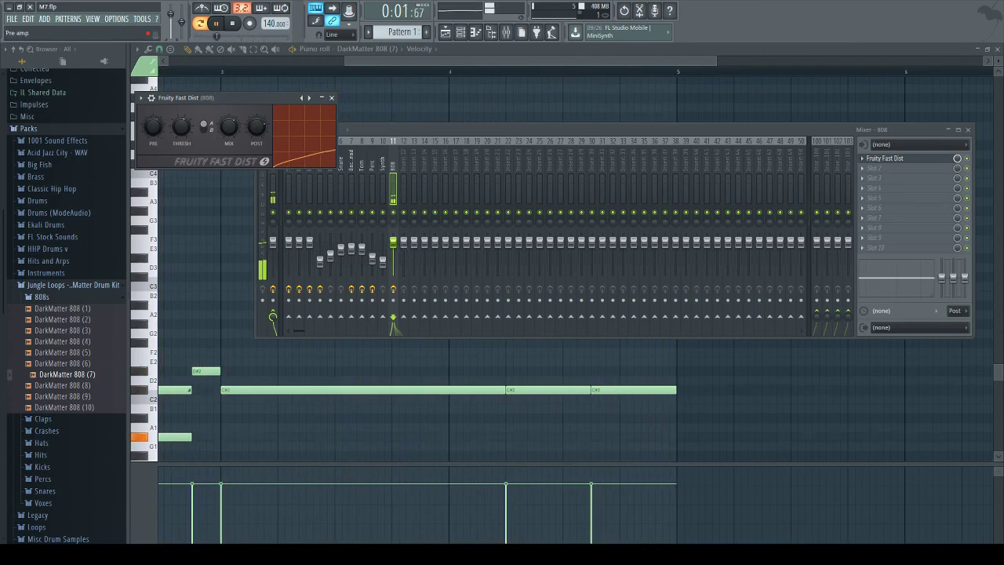
click(205, 127)
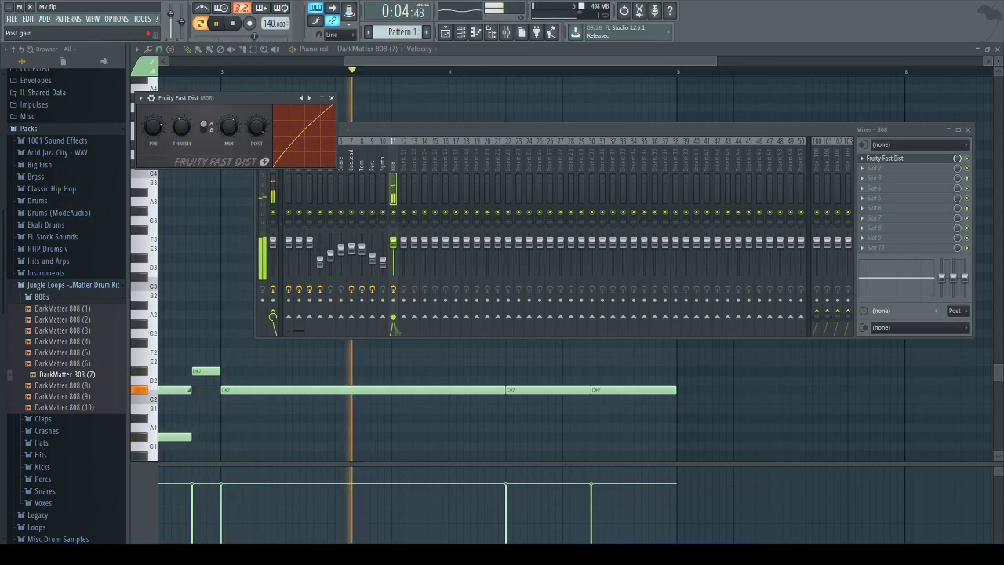
Step: Add Fruity parametric EQ 2 to the 808 track, cutting the highs with band 7 and slightly boosting bands 1 and 2
click(854, 129)
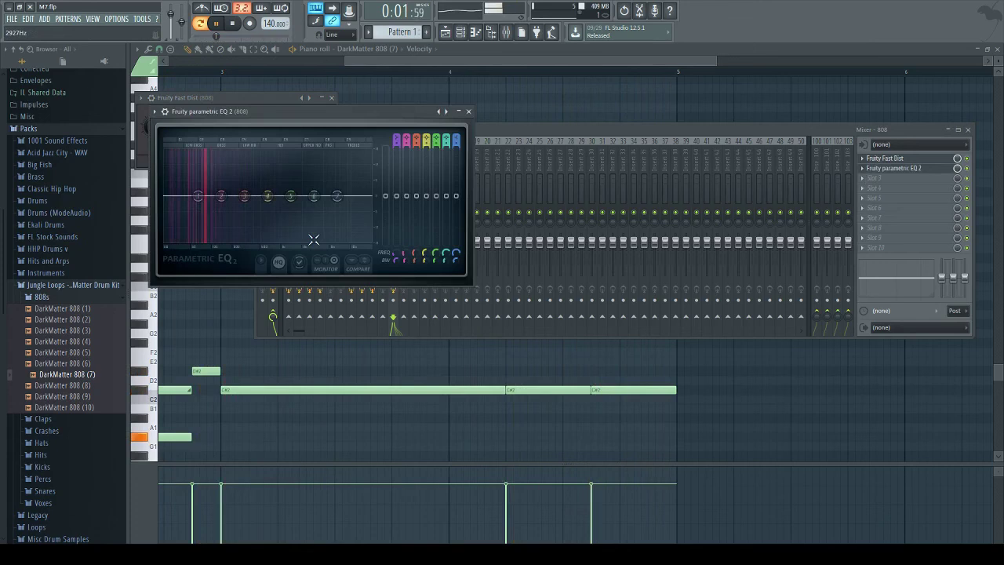
drag(338, 196, 299, 241)
drag(219, 200, 223, 185)
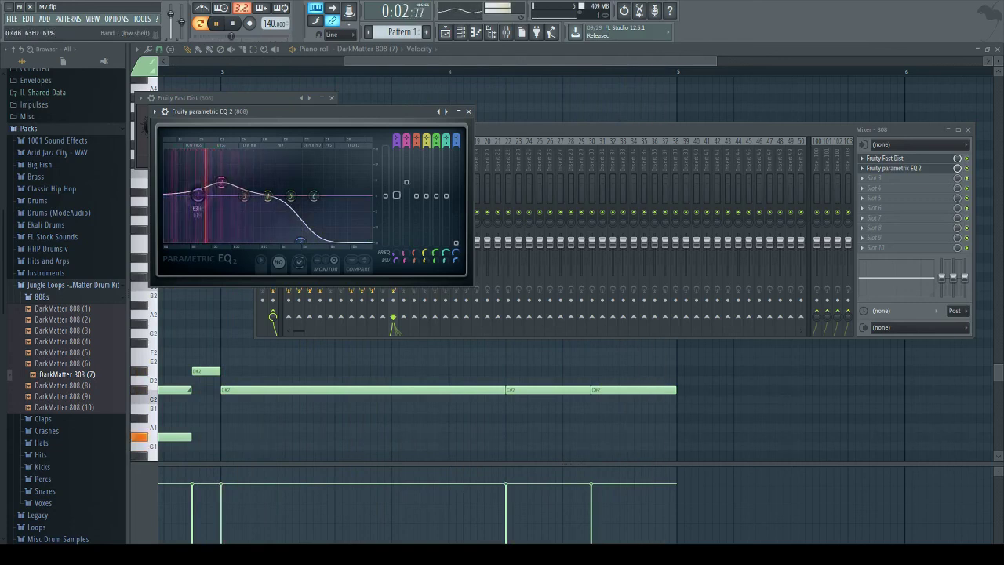
drag(222, 183, 222, 191)
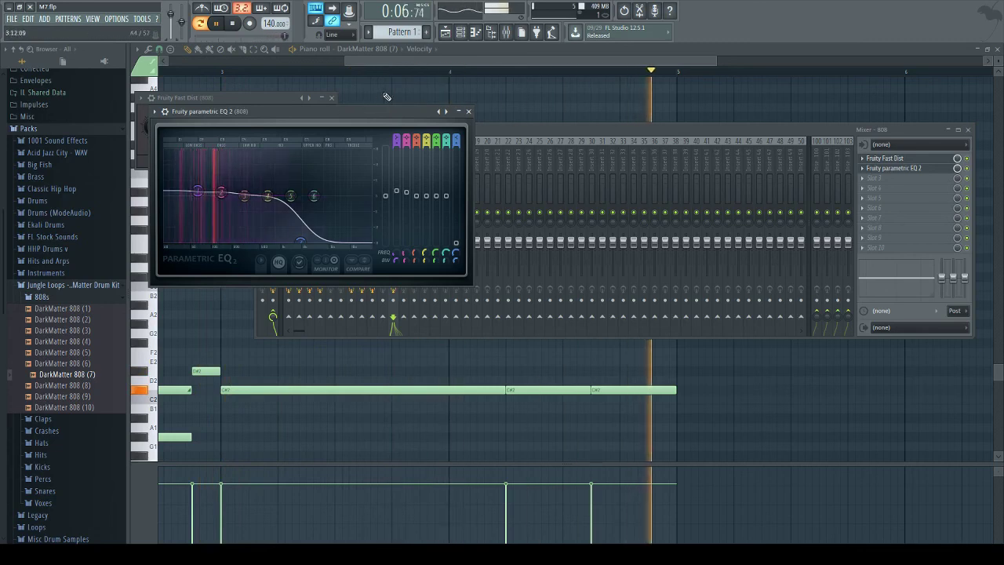
key(F12)
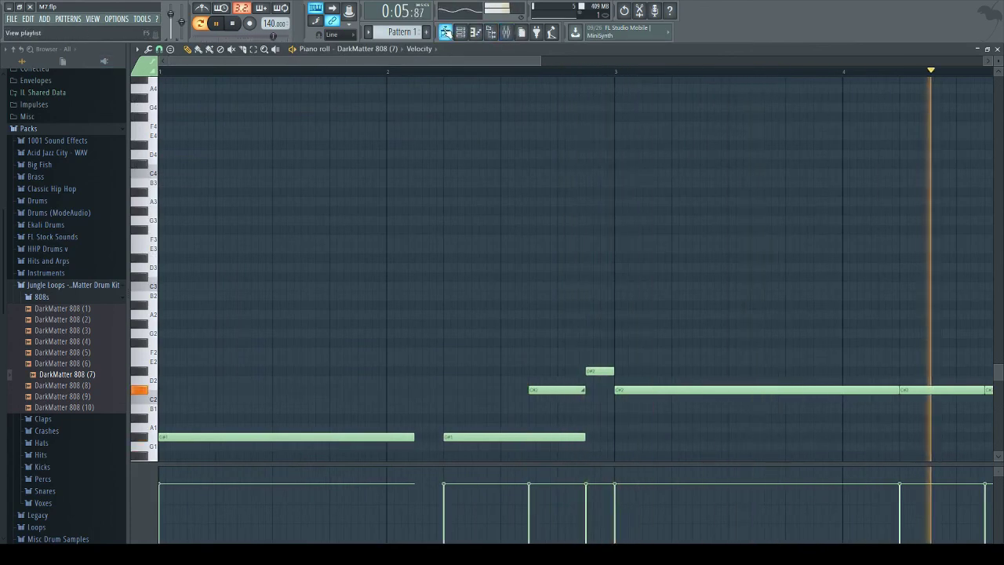
Step: Place Pattern 1 clips on Track 1 of the playlist at bars 17 and 21
click(445, 32)
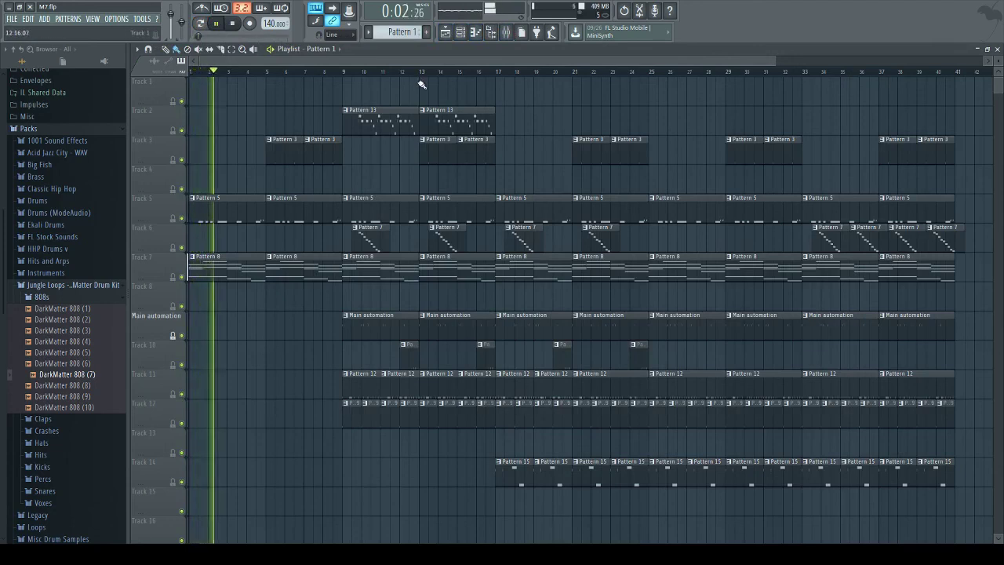
click(497, 95)
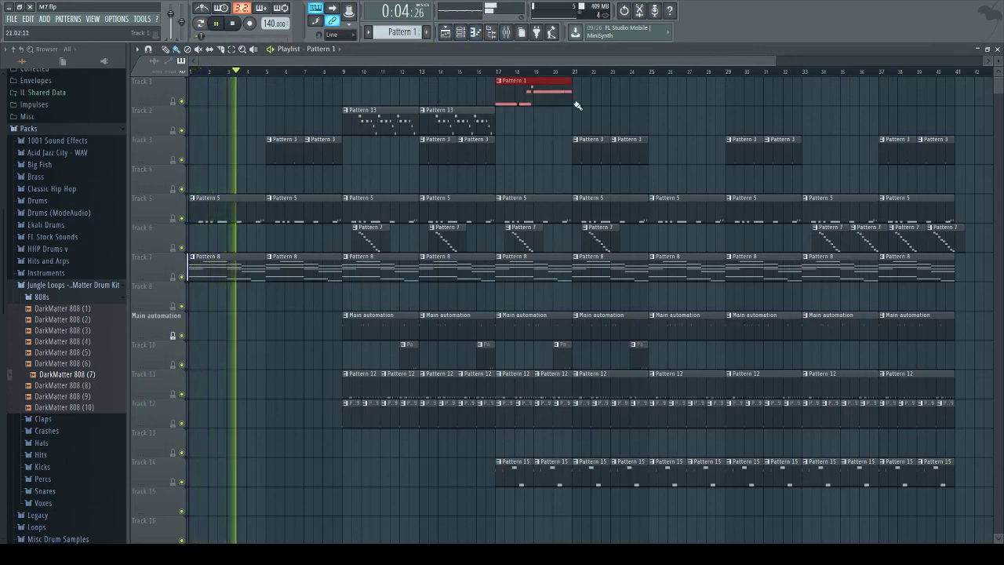
scroll(708, 71, down, 1)
click(540, 102)
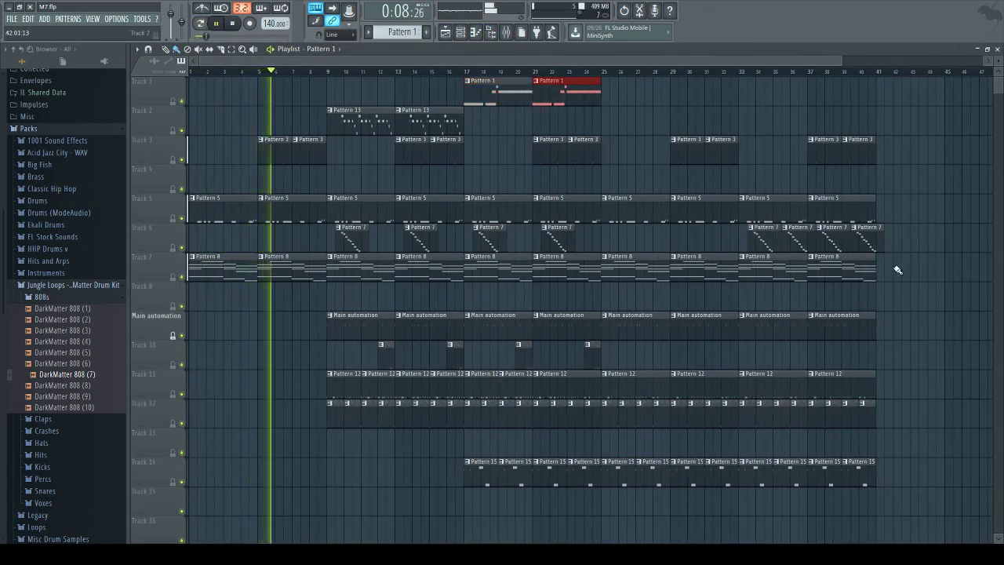
Step: Delete the second and fourth Pattern 7 clips after bar 33, and add Pattern 13 clips on Track 2 at bars 17 and 21
right_click(796, 240)
right_click(863, 240)
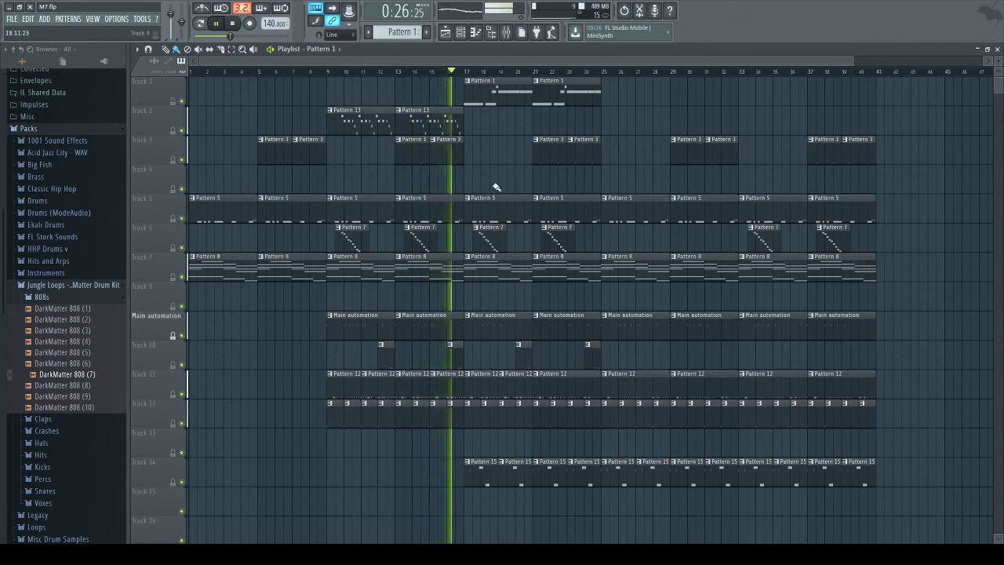
mouse_move(469, 122)
mouse_down()
mouse_move(547, 133)
mouse_move(503, 165)
mouse_up()
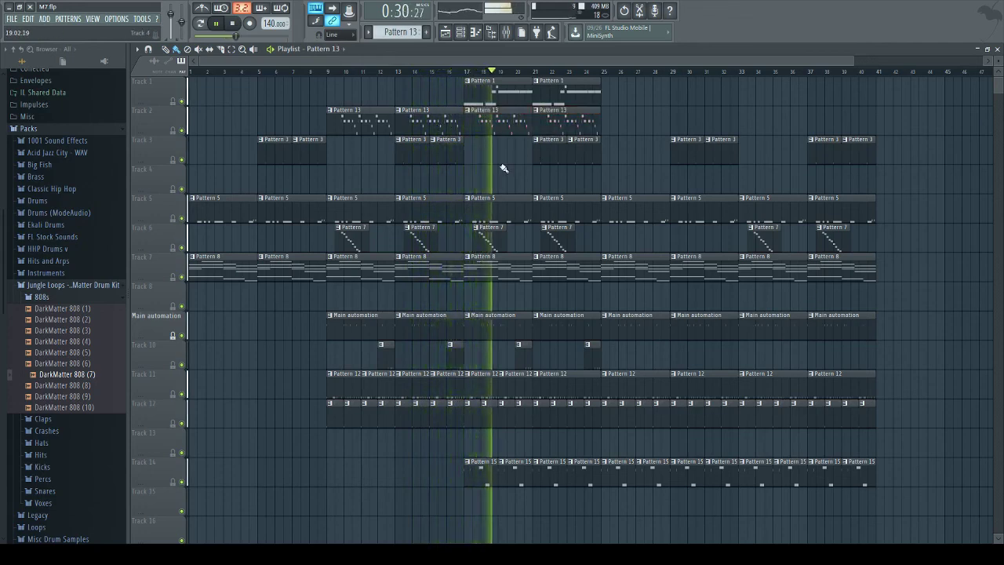
Step: Transpose Pattern 1's 808 notes up one octave and play the arrangement from around bar 16
click(503, 92)
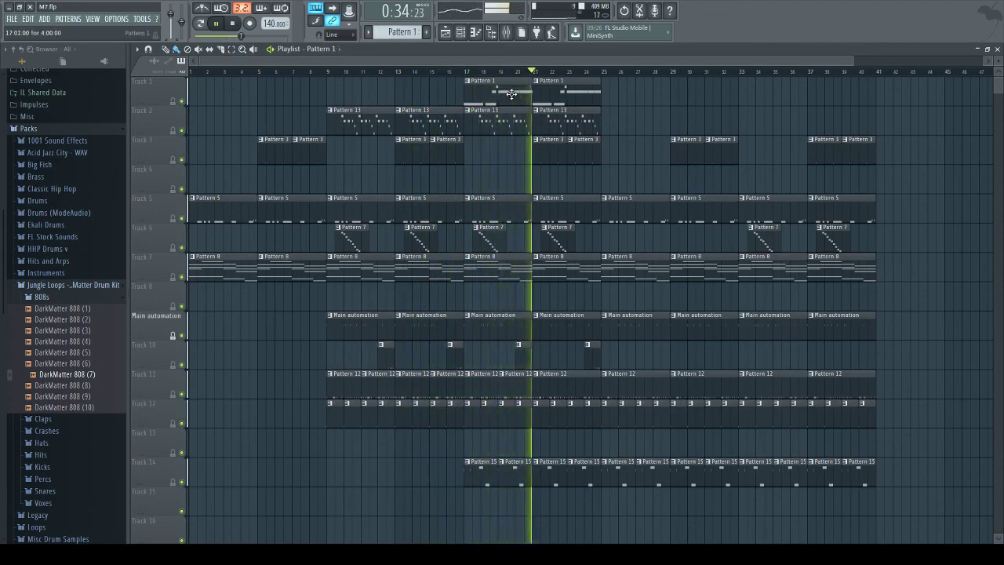
double_click(511, 93)
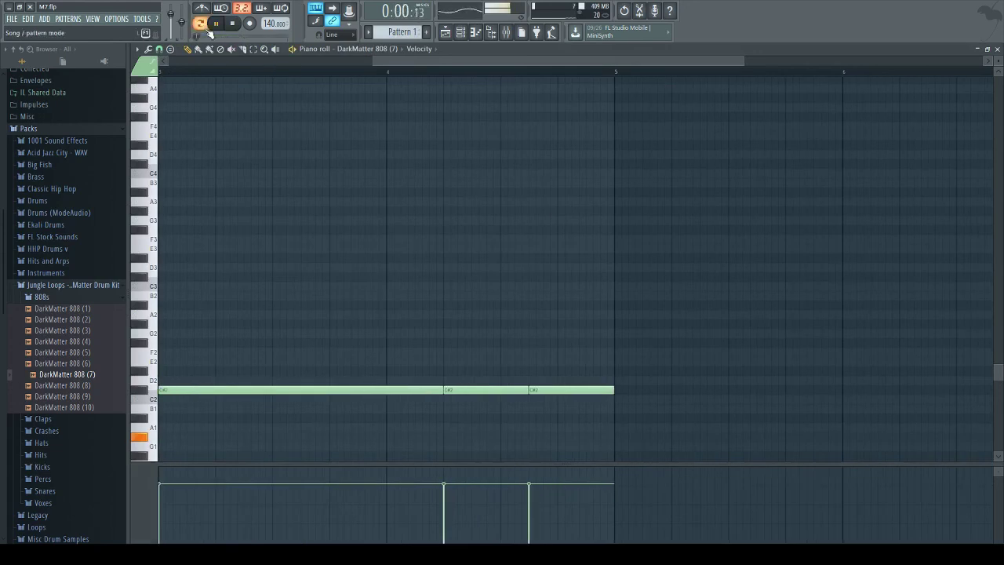
key(space)
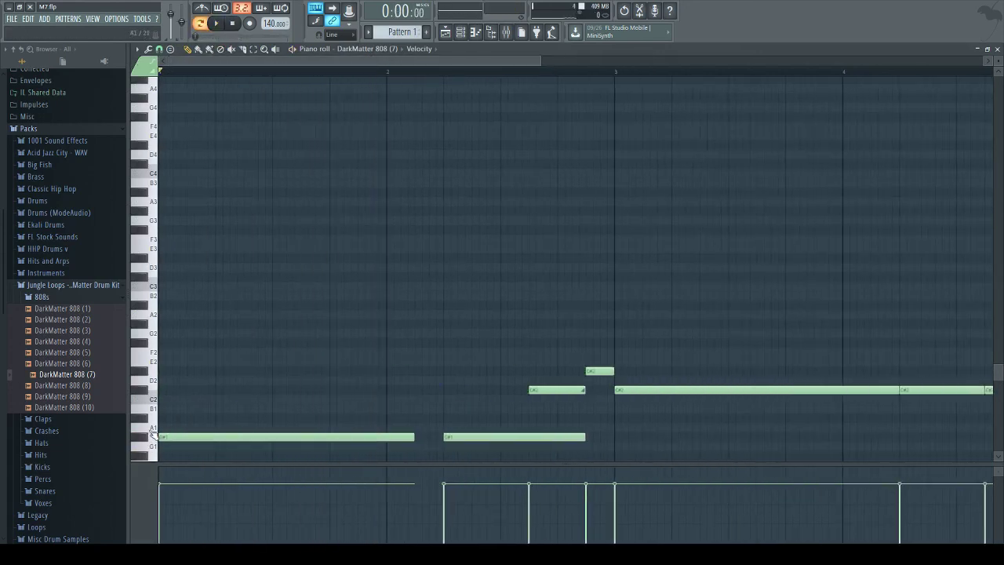
key(ctrl+Up)
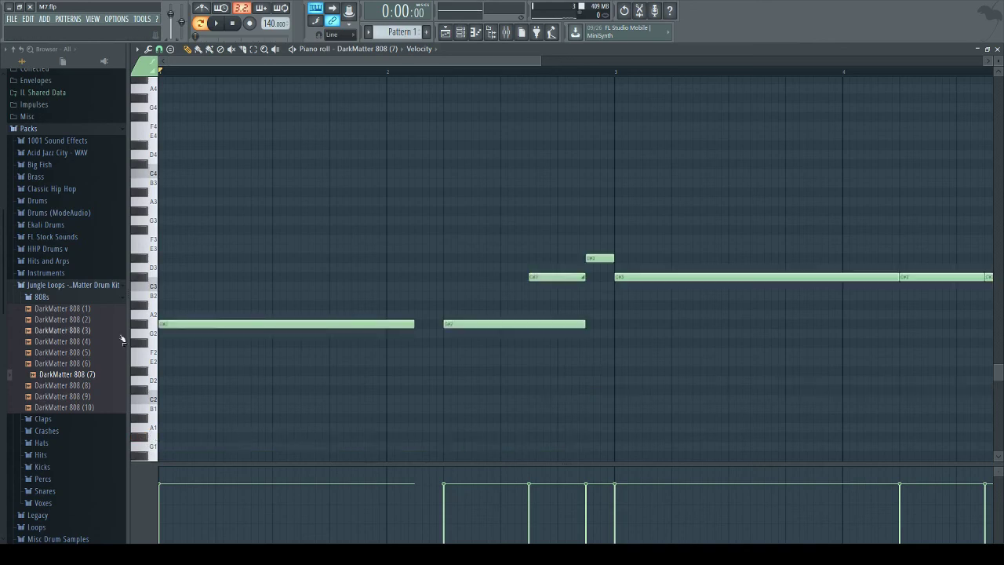
key(space)
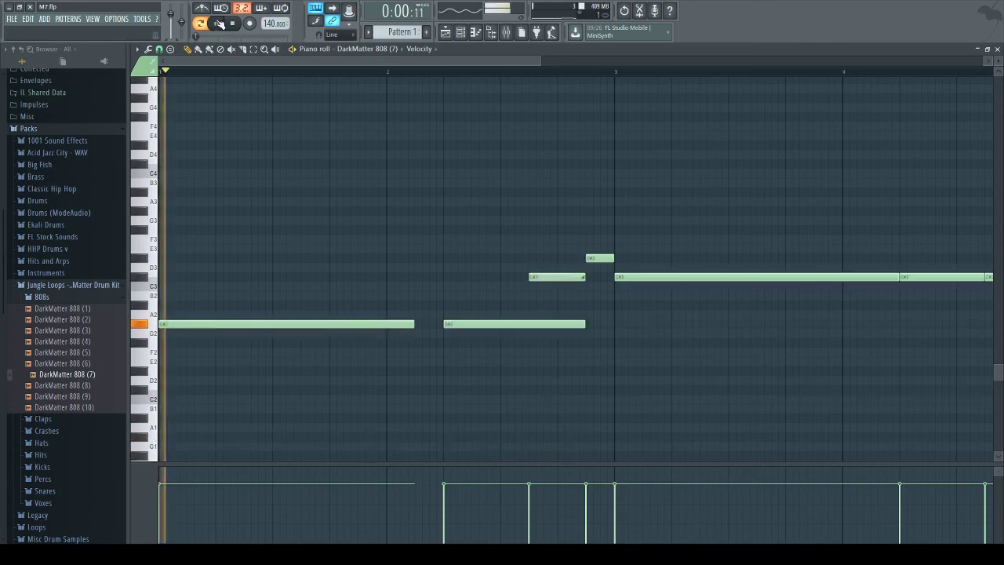
click(453, 35)
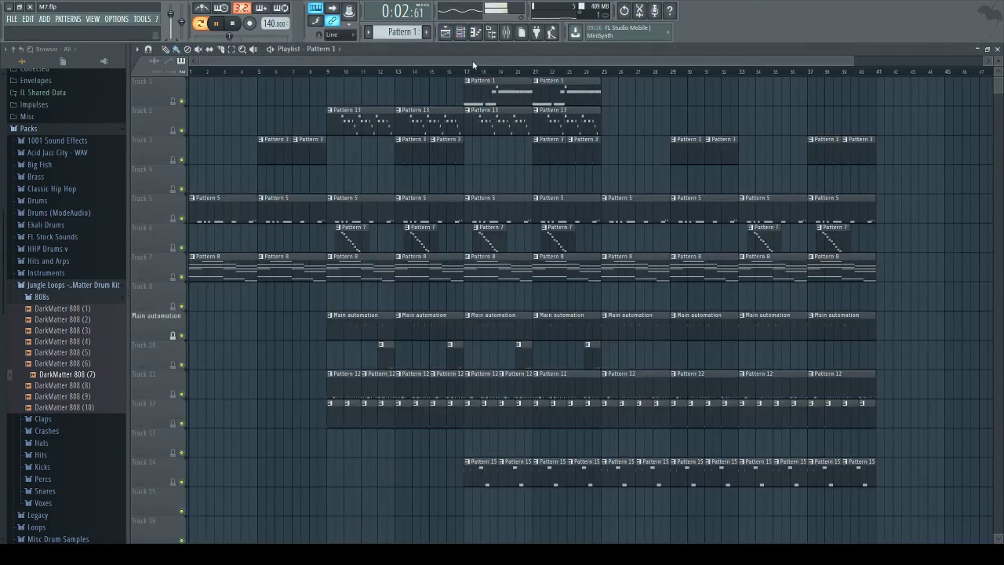
click(454, 73)
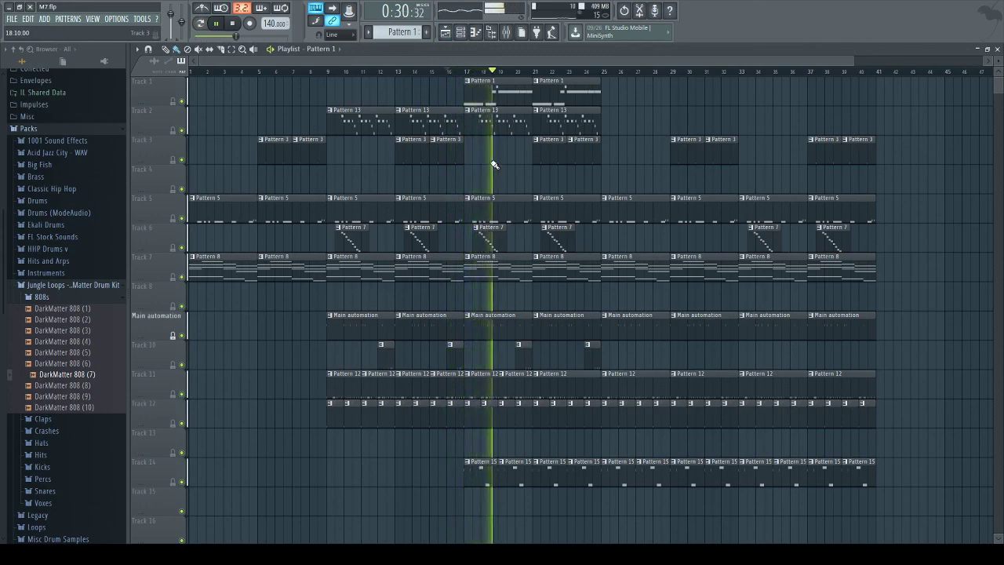
Step: Replace the 808 channel's sample with DarkMatter 808 (5) and check its pitch in Edison
click(475, 32)
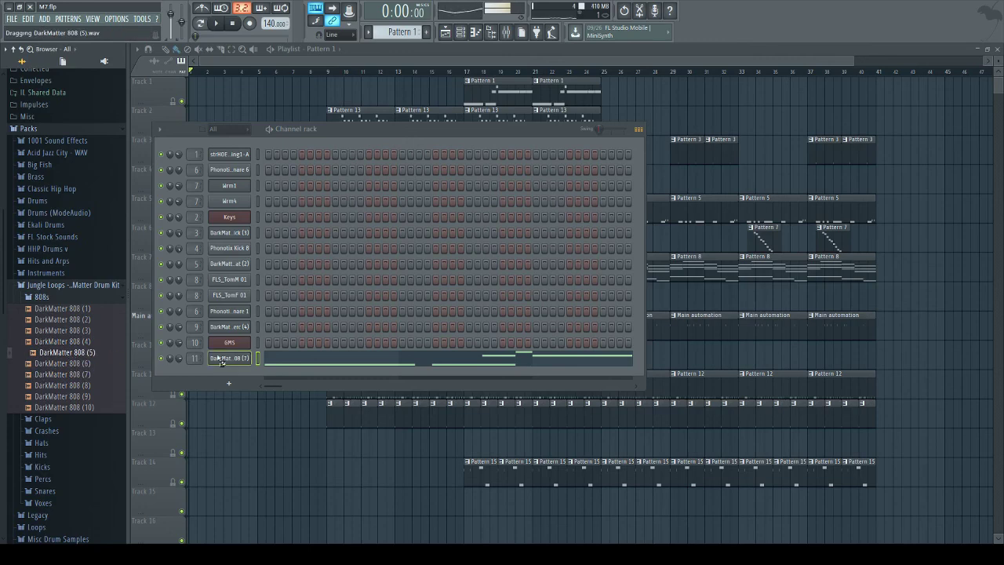
click(290, 213)
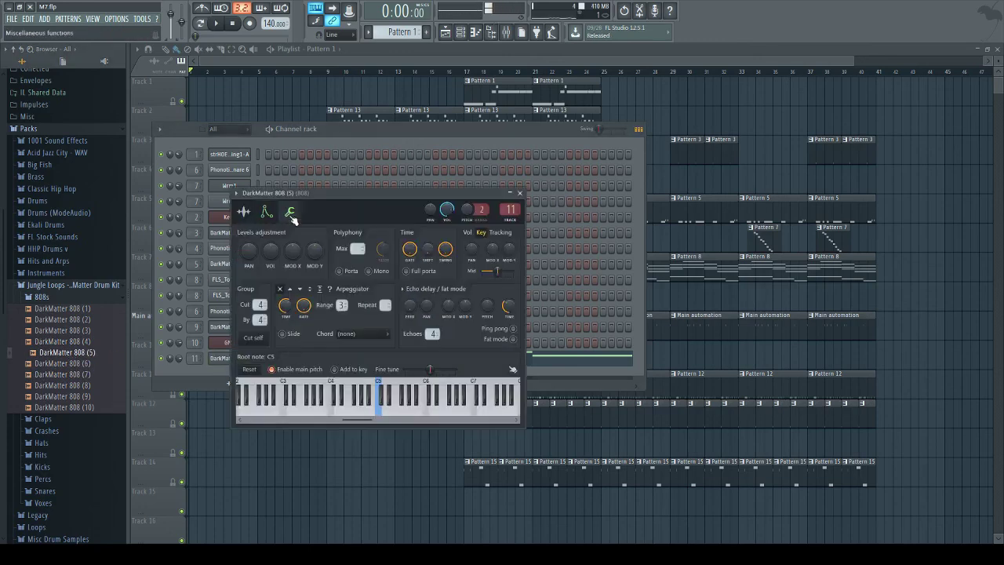
click(244, 212)
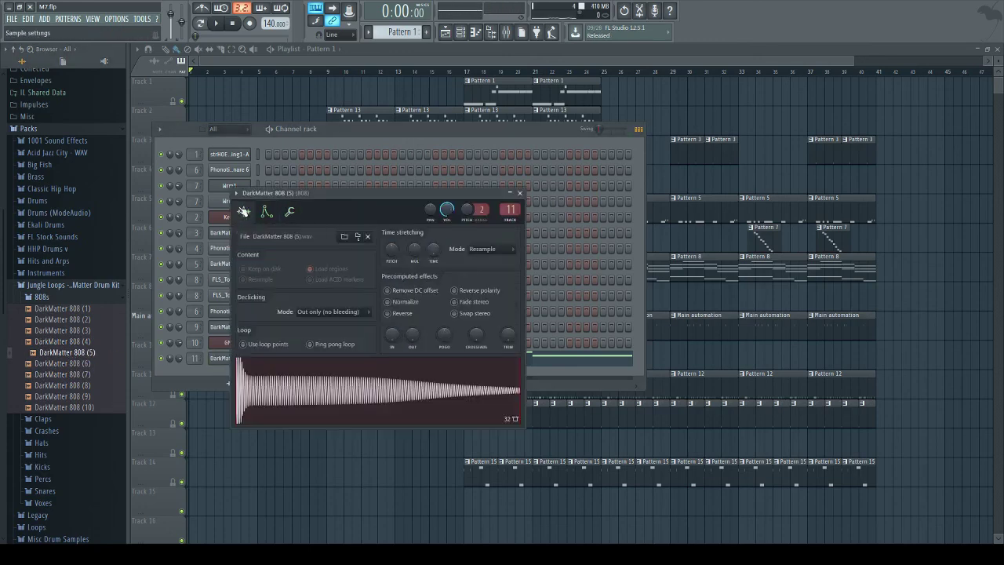
double_click(346, 422)
click(185, 154)
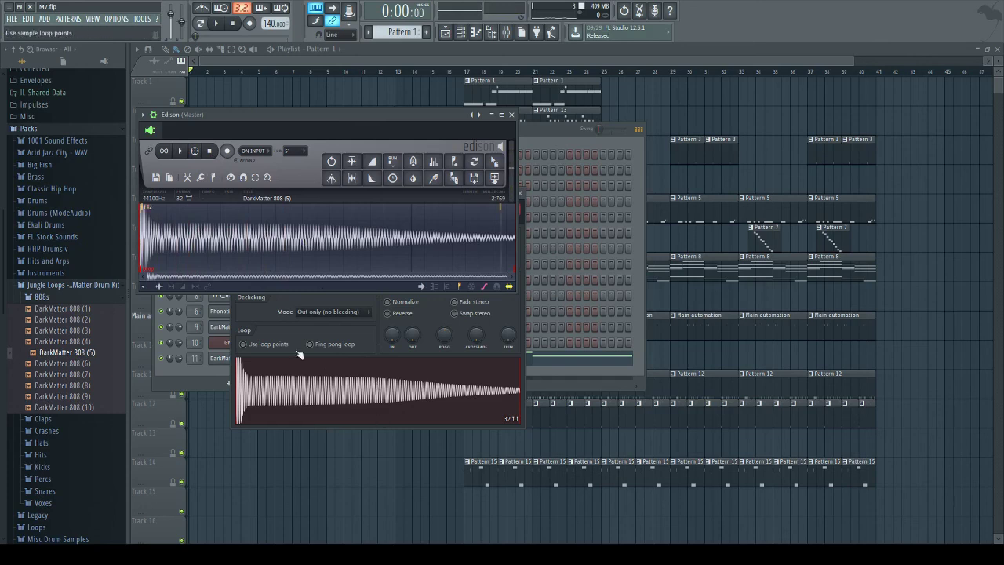
click(511, 115)
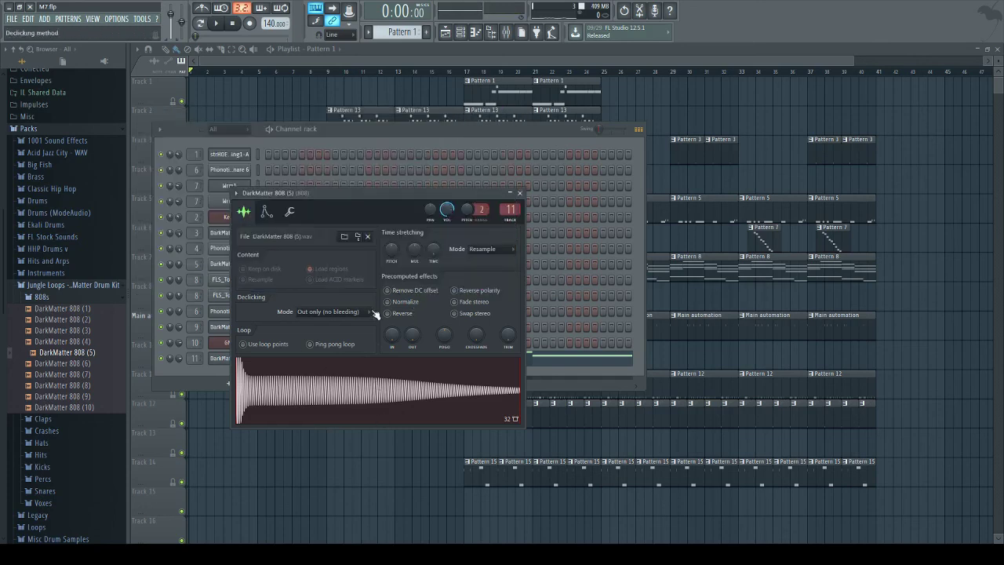
Step: Set the root note of the DarkMatter 808 (5) channel to F#2
click(519, 193)
click(231, 359)
click(267, 212)
click(290, 212)
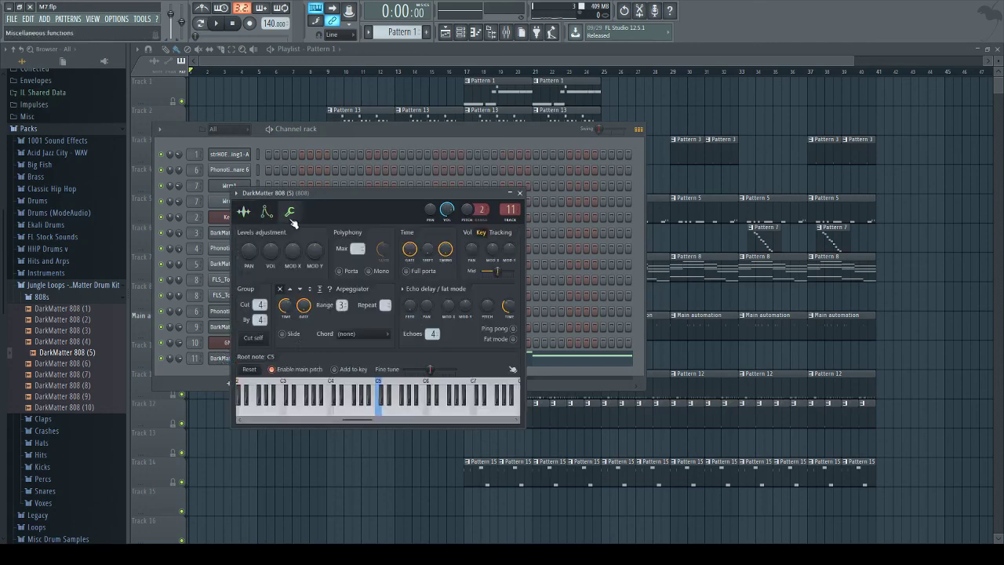
drag(352, 423, 289, 423)
click(305, 400)
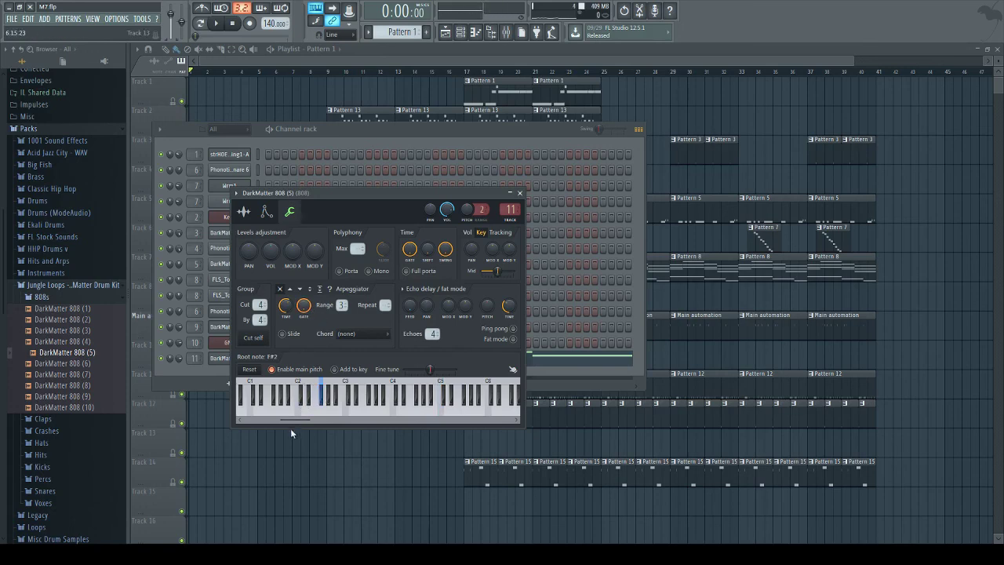
Step: Transpose all the DarkMatter 808 (5) notes in Pattern 1 down one semitone and play the pattern
click(225, 374)
key(F7)
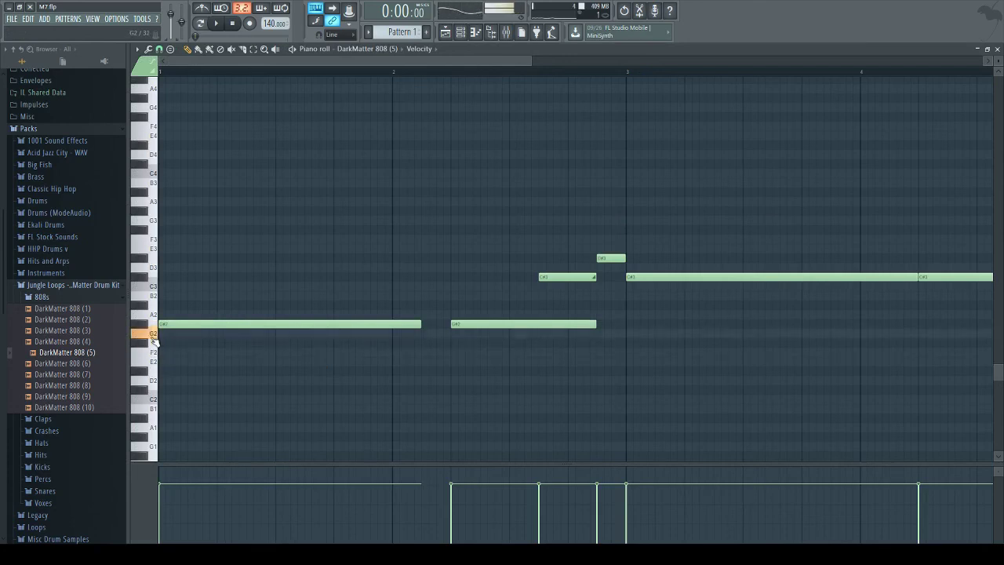
key(shift+Down)
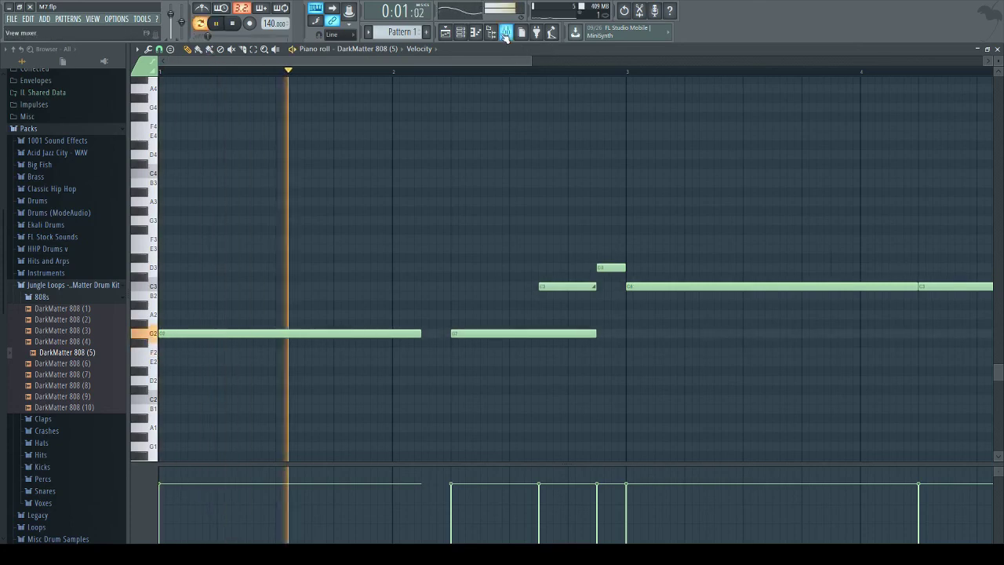
Step: Play back the DarkMatter 808 (5) notes and check the 808's mixer effects and sampler settings
key(F9)
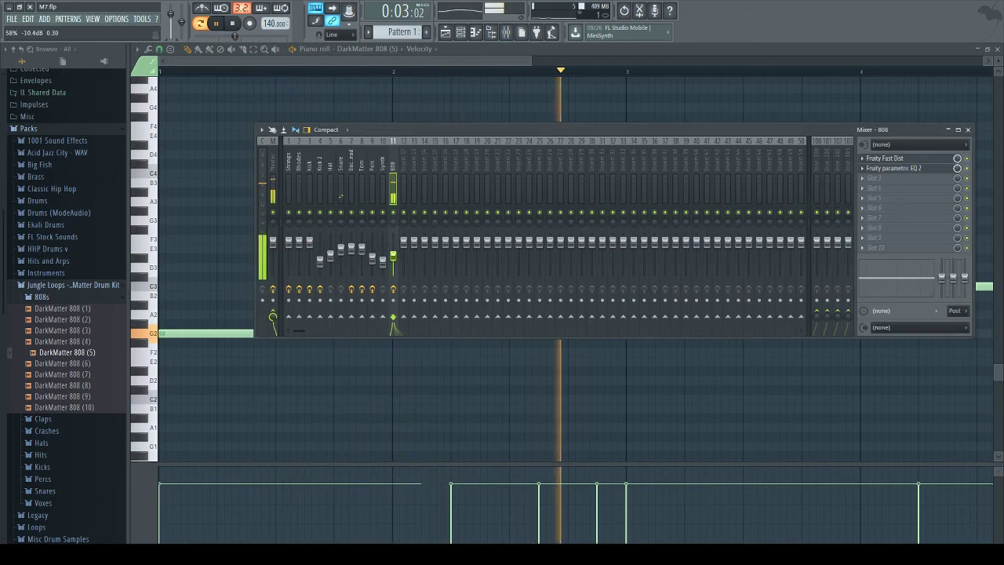
key(F9)
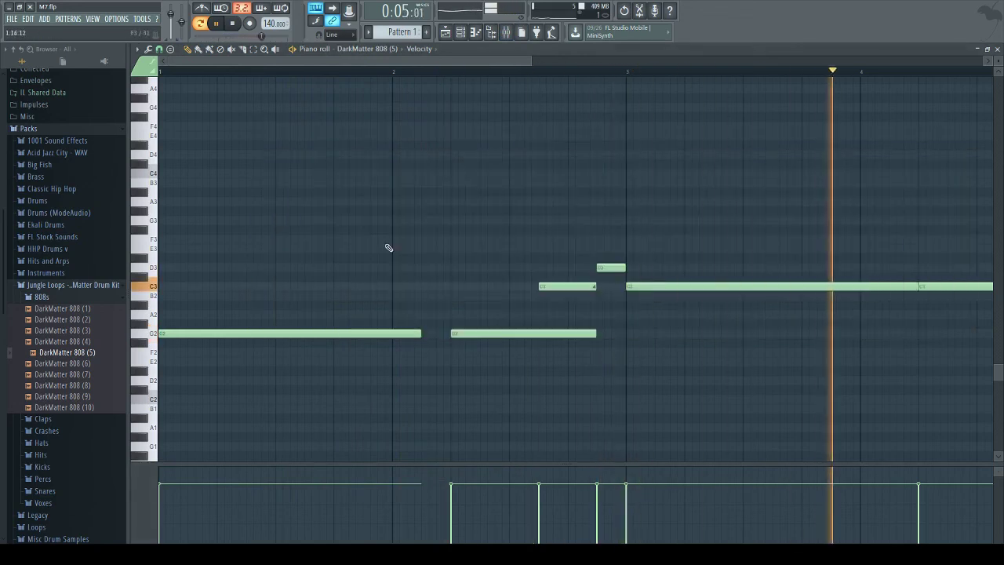
key(space)
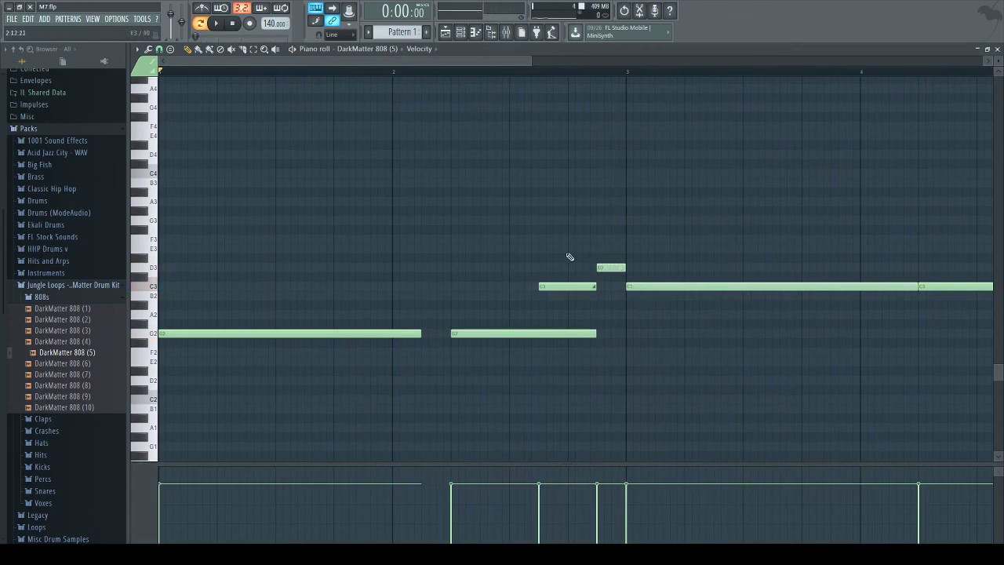
click(216, 22)
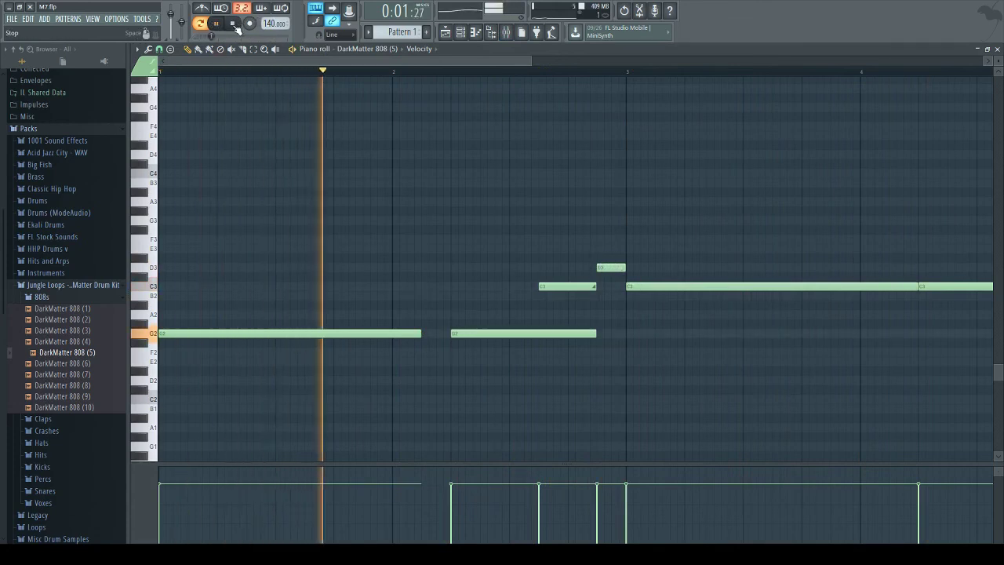
click(234, 25)
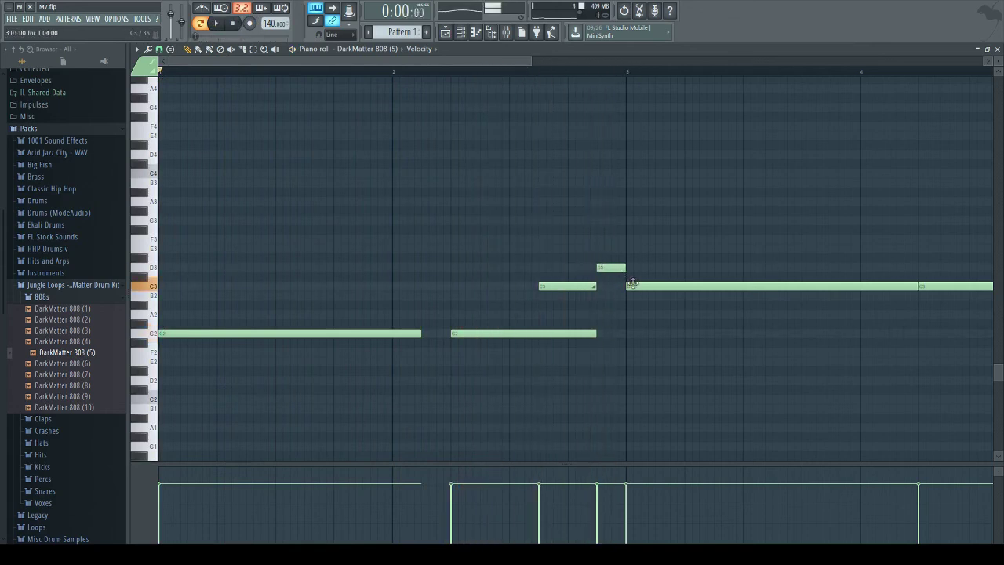
key(space)
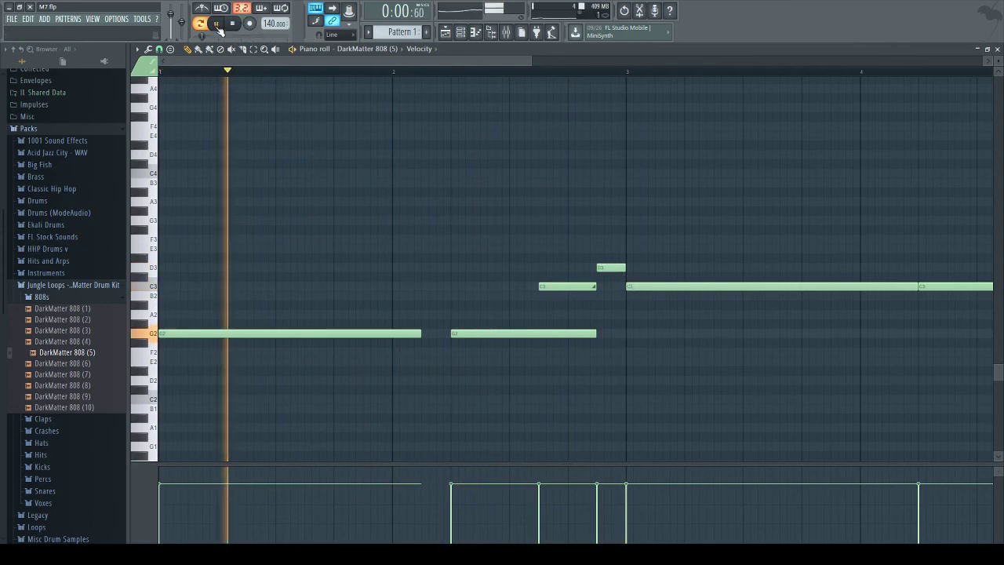
key(F6)
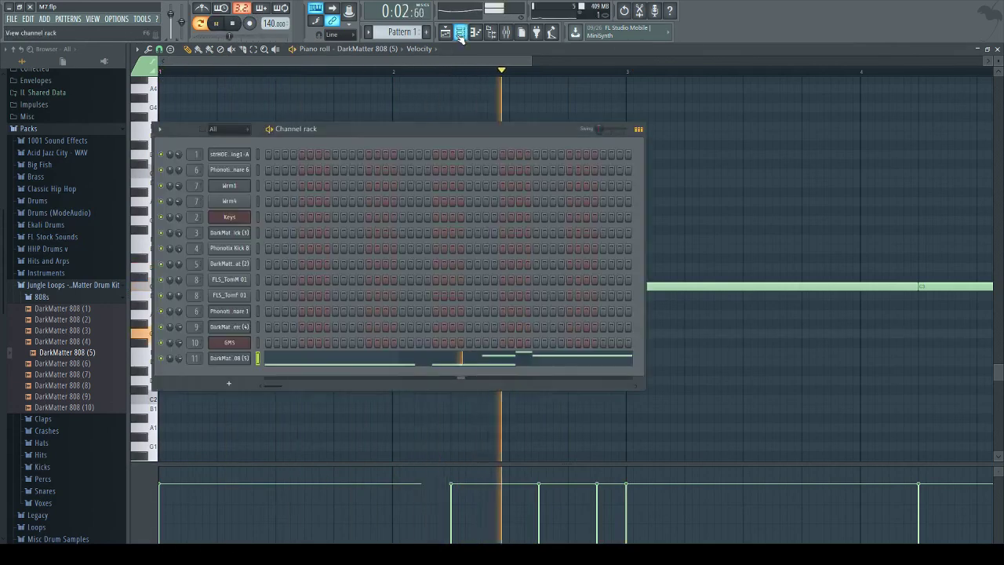
click(233, 358)
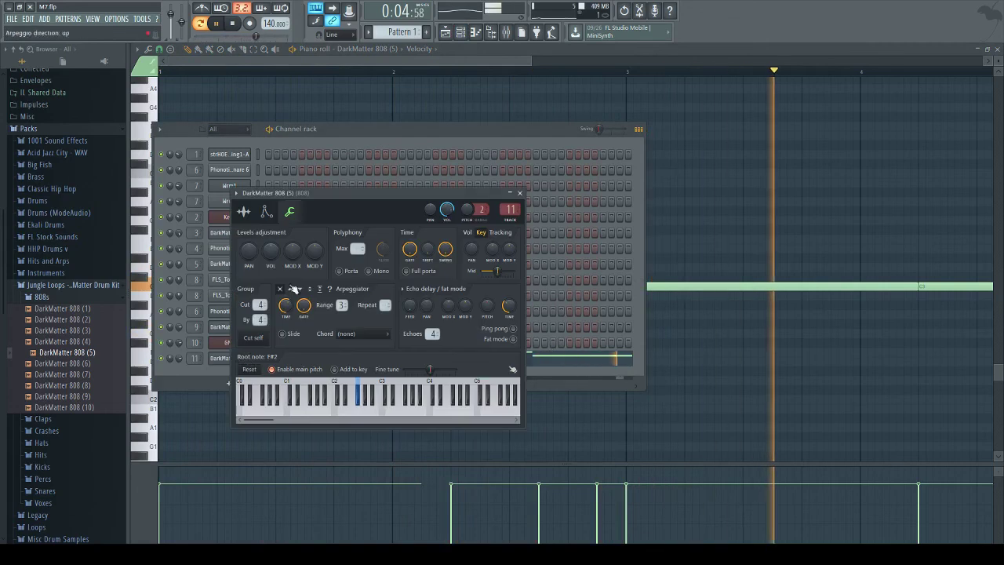
click(335, 112)
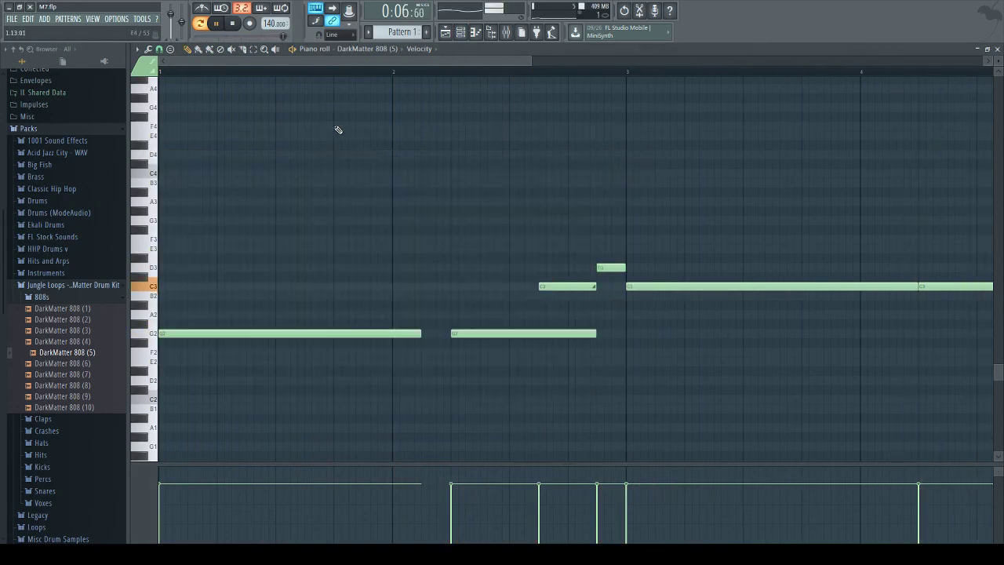
Step: Boost band 2 in the Fruity parametric EQ 2 on the 808 mixer track
click(507, 32)
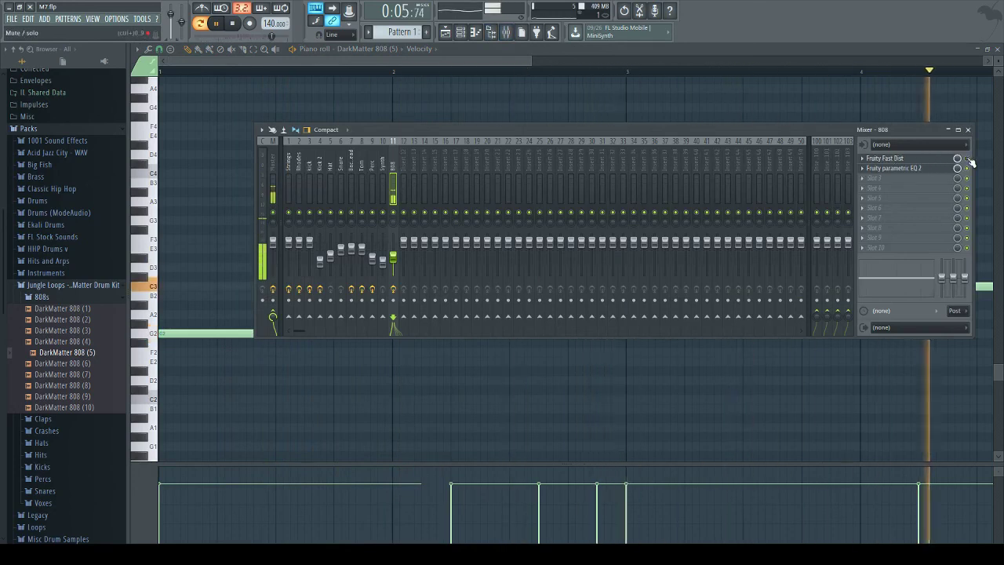
click(926, 172)
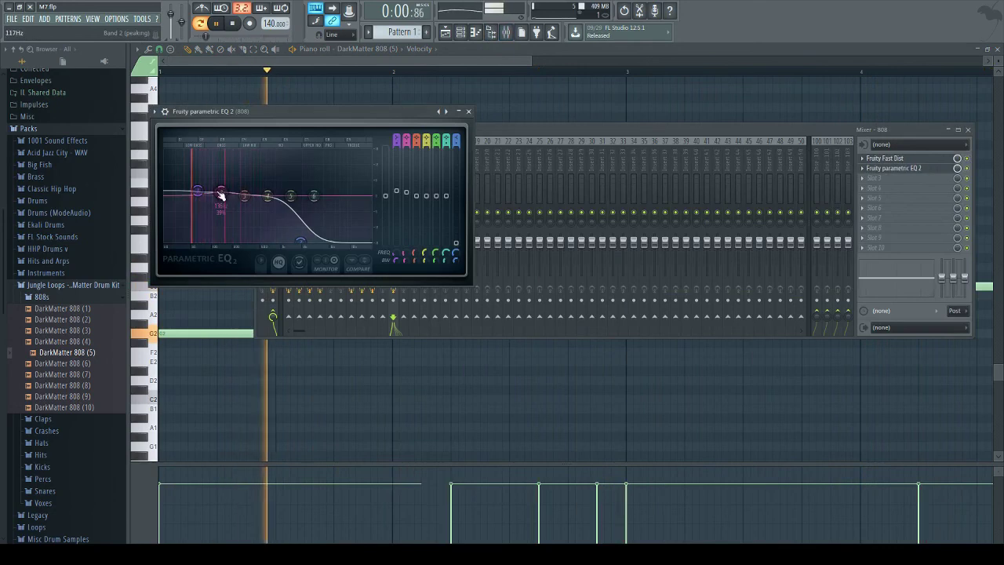
drag(224, 201, 226, 185)
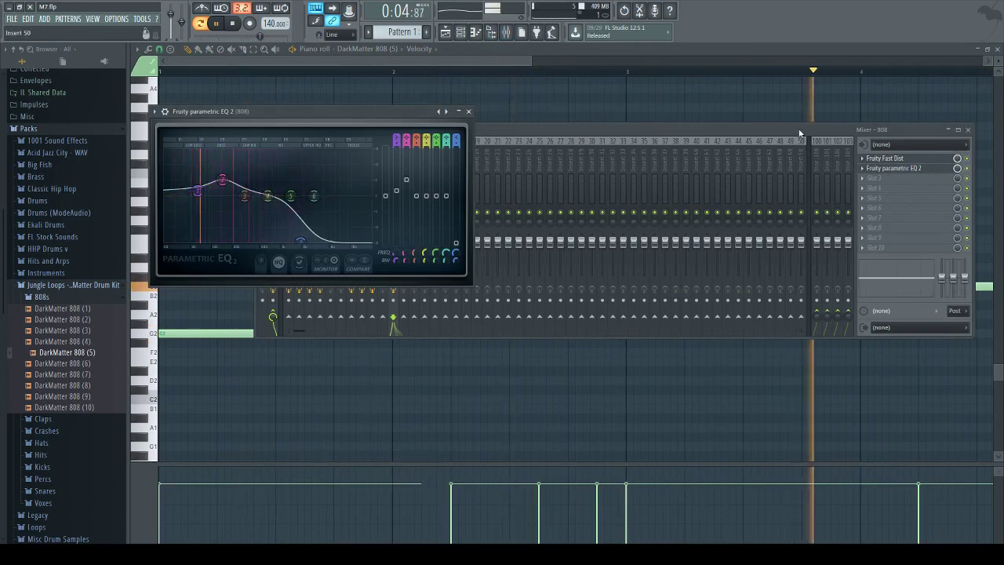
click(800, 130)
Step: Try transposing all the 808 notes in Pattern 1 down one octave and listen to the result
click(199, 36)
key(F5)
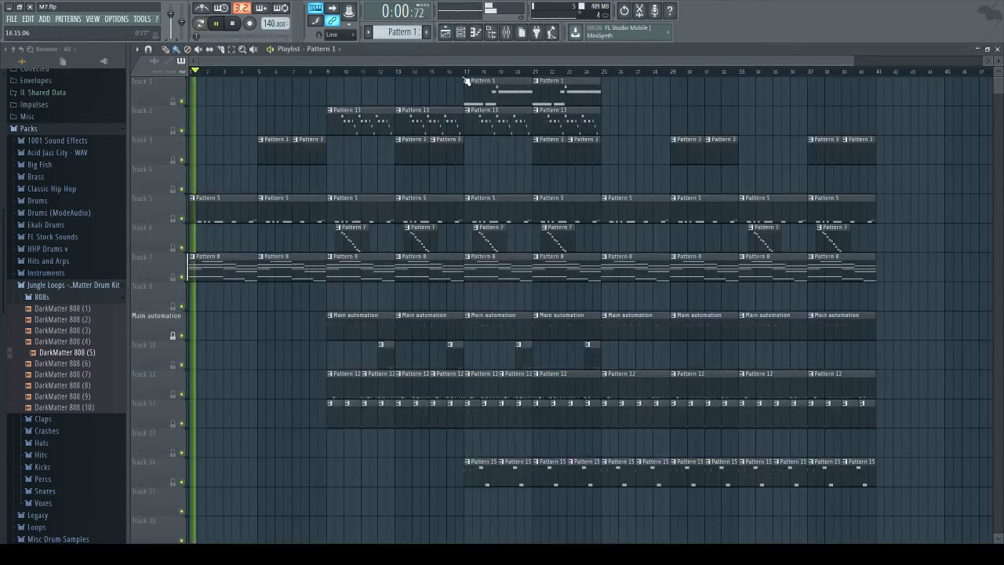
double_click(482, 100)
key(ctrl+Down)
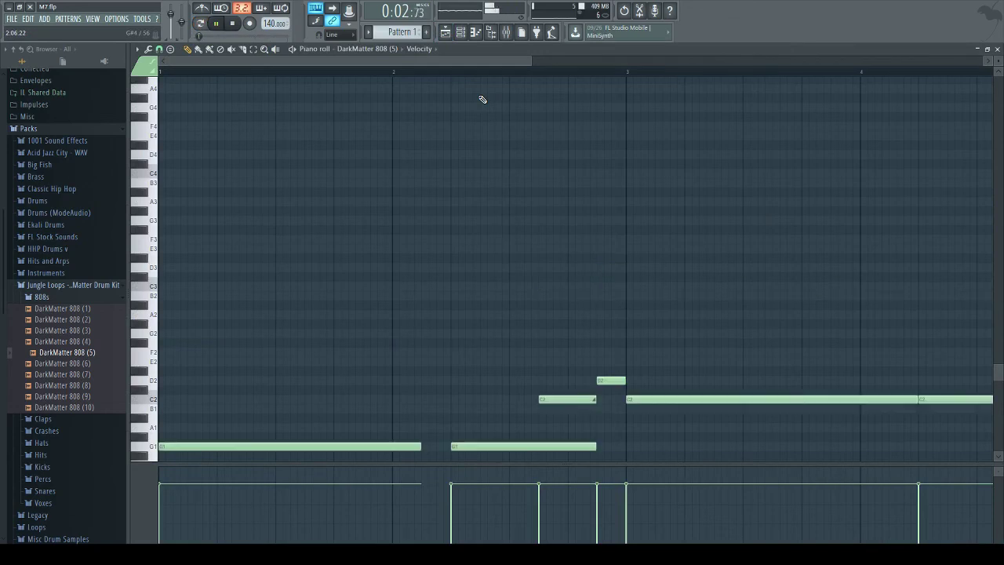
click(217, 23)
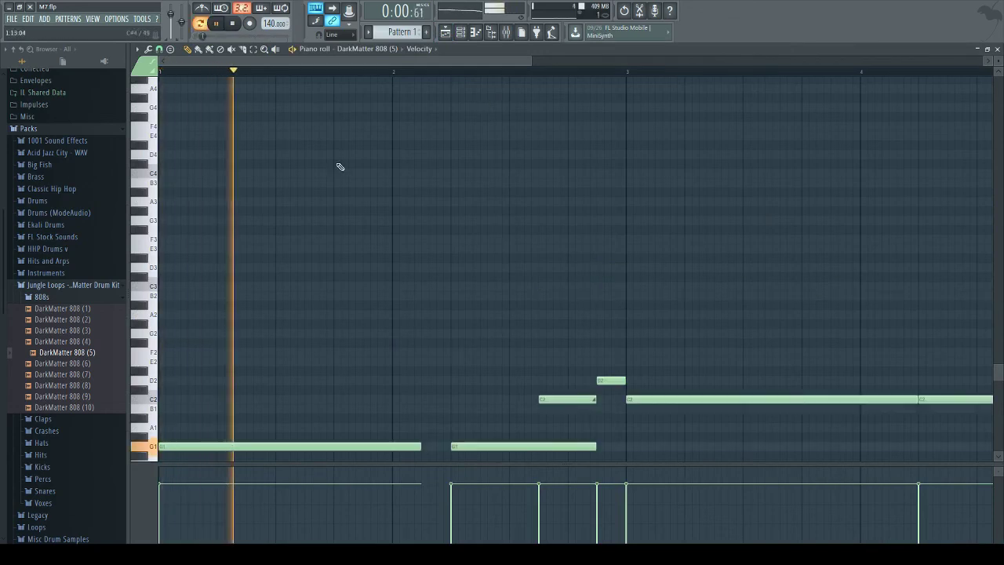
scroll(387, 216, down, 3)
scroll(387, 218, down, 1)
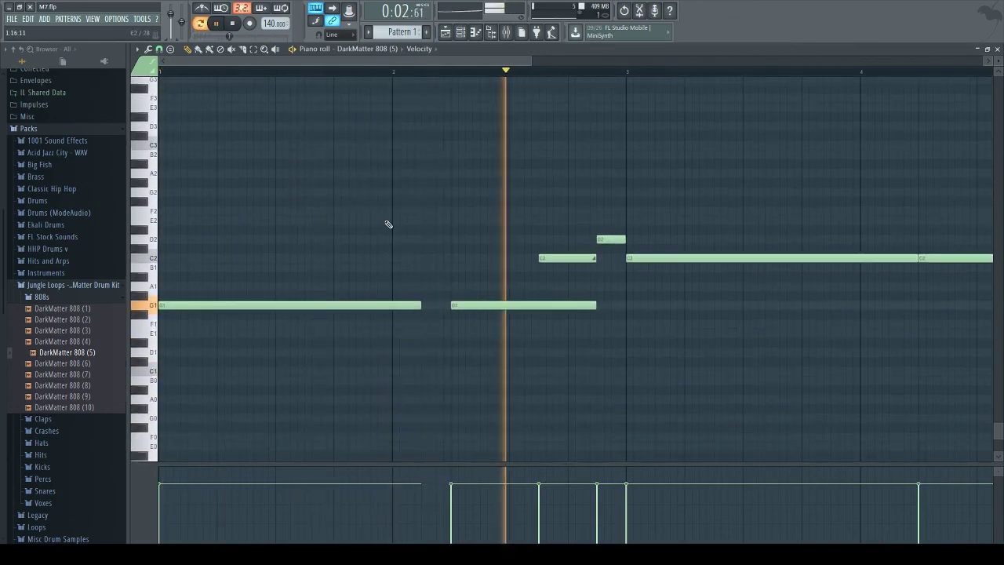
key(ctrl+Up)
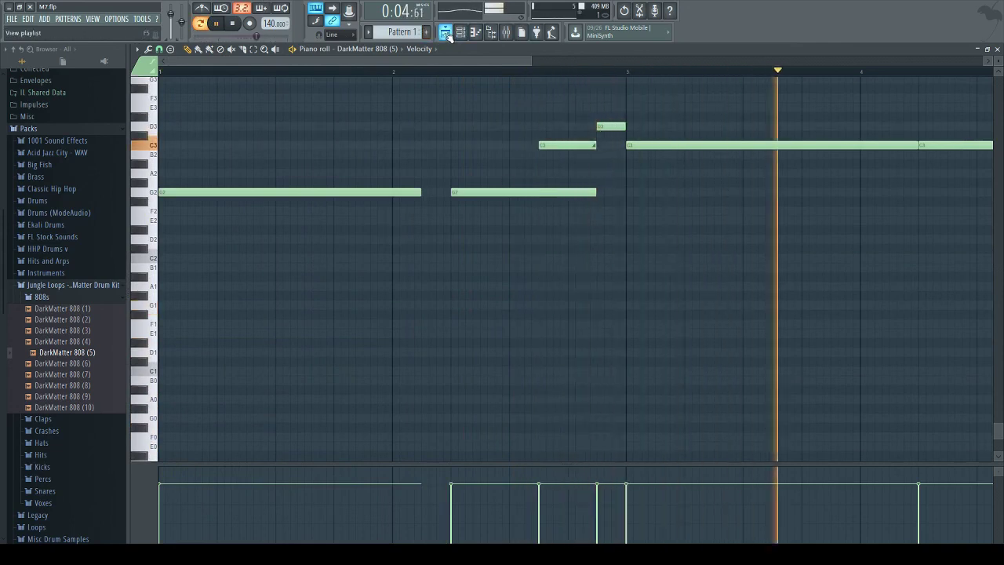
Step: Select the short C3 note in bar 2 and lower it one octave to C2
click(256, 48)
drag(538, 100, 588, 157)
key(ctrl+Down)
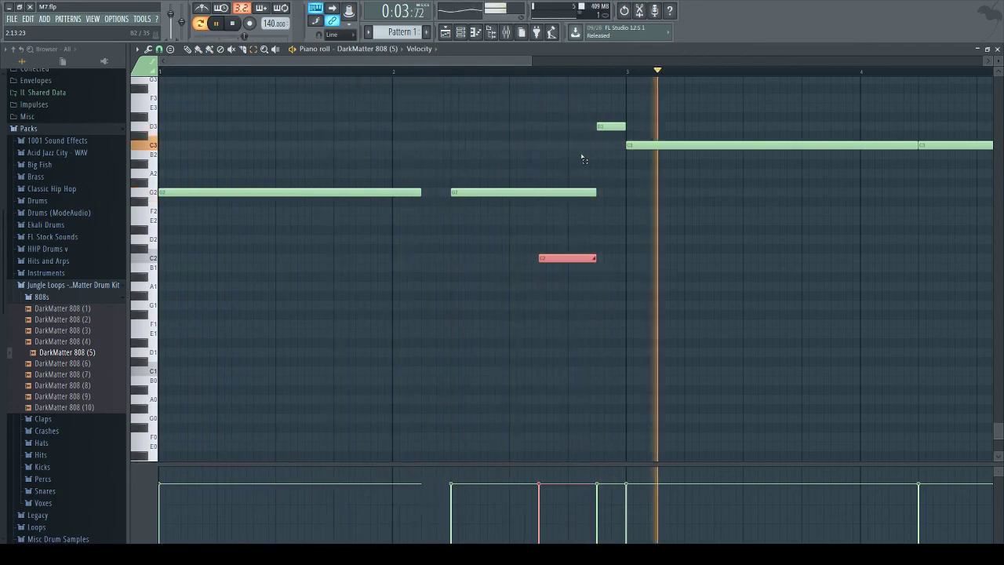
Step: Lower the short D3 note just before bar 3 one octave to D2 and clear the selection
ctrl+click(612, 126)
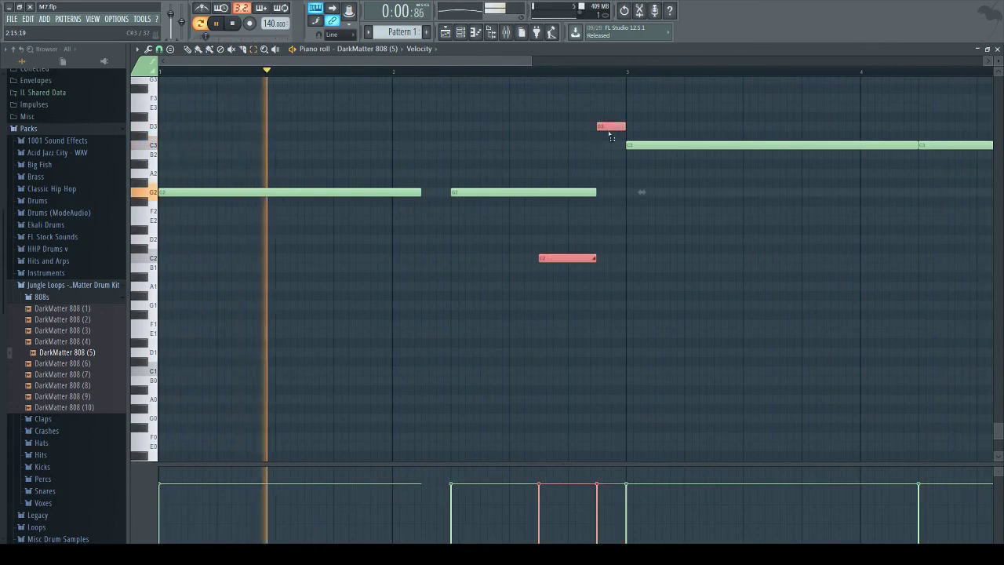
key(ctrl+Down)
key(ctrl+Up)
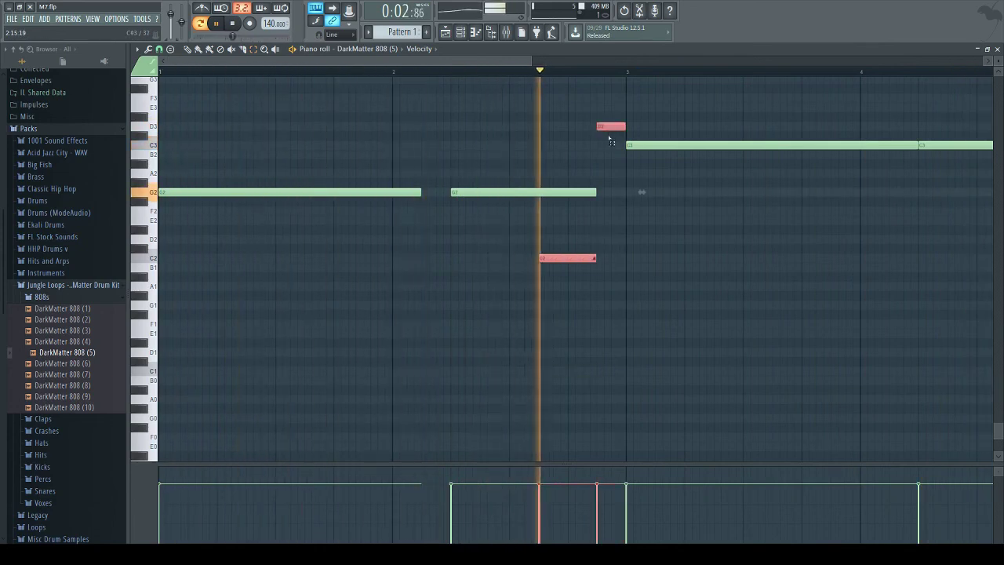
click(611, 126)
key(ctrl+Down)
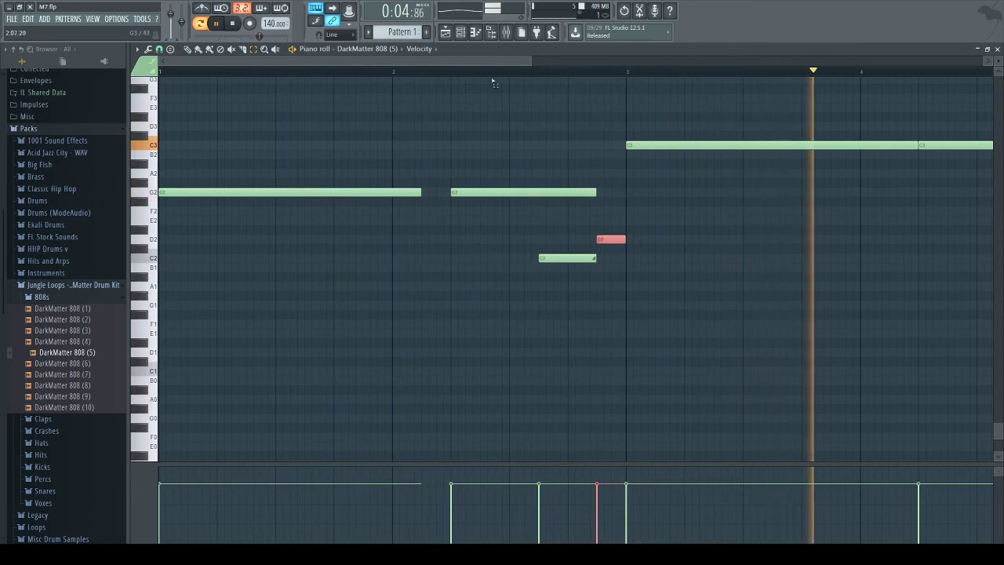
key(ctrl+d)
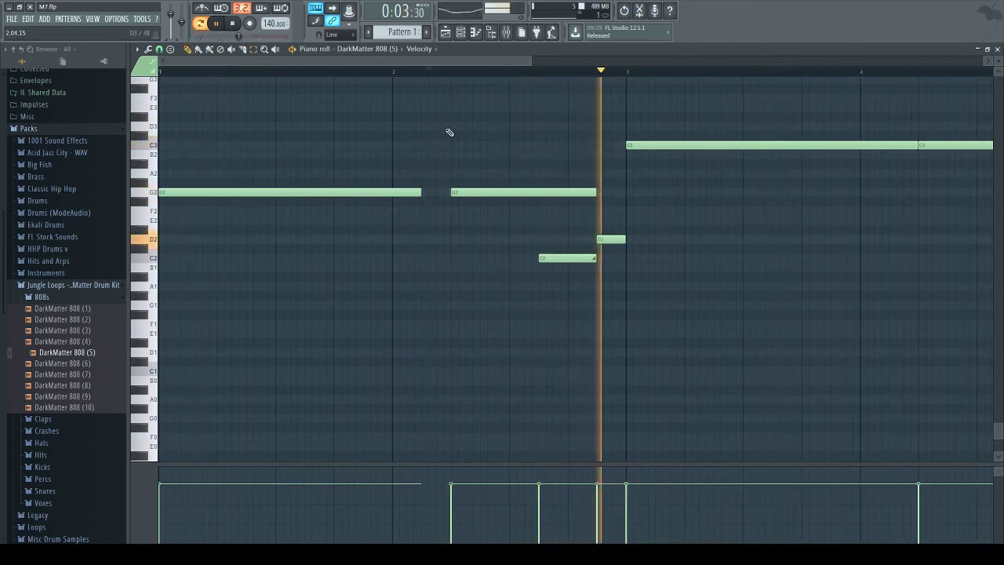
Step: Delete the short D2 note at the end of bar 2, extend the second G2 note to bar 3, and play it back
key(space)
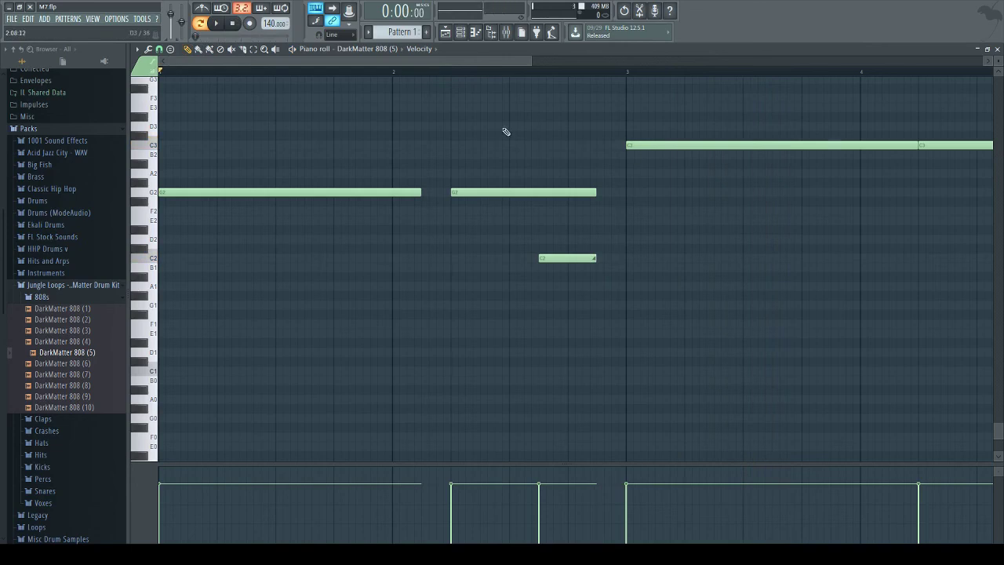
key(space)
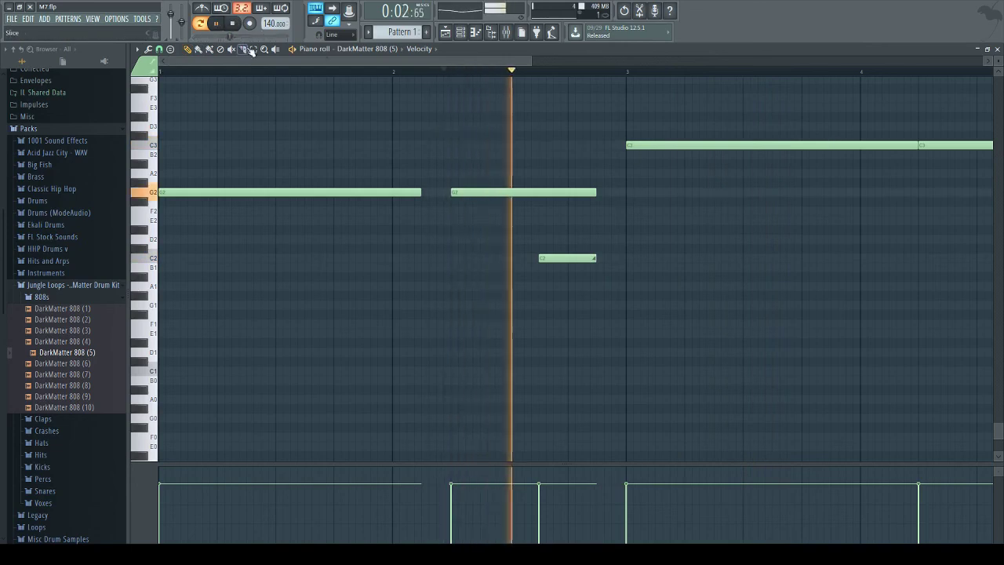
drag(595, 191, 625, 191)
click(445, 72)
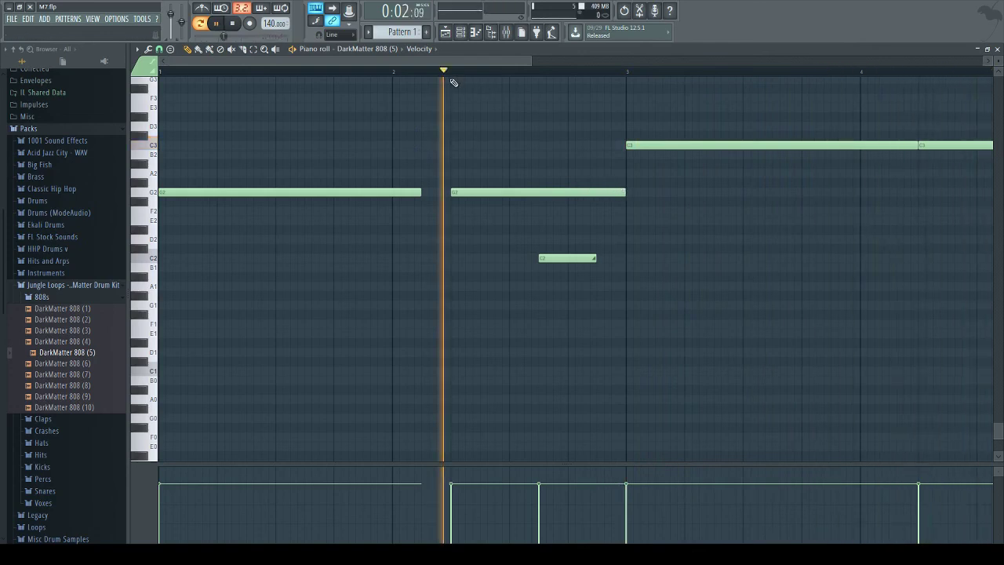
key(space)
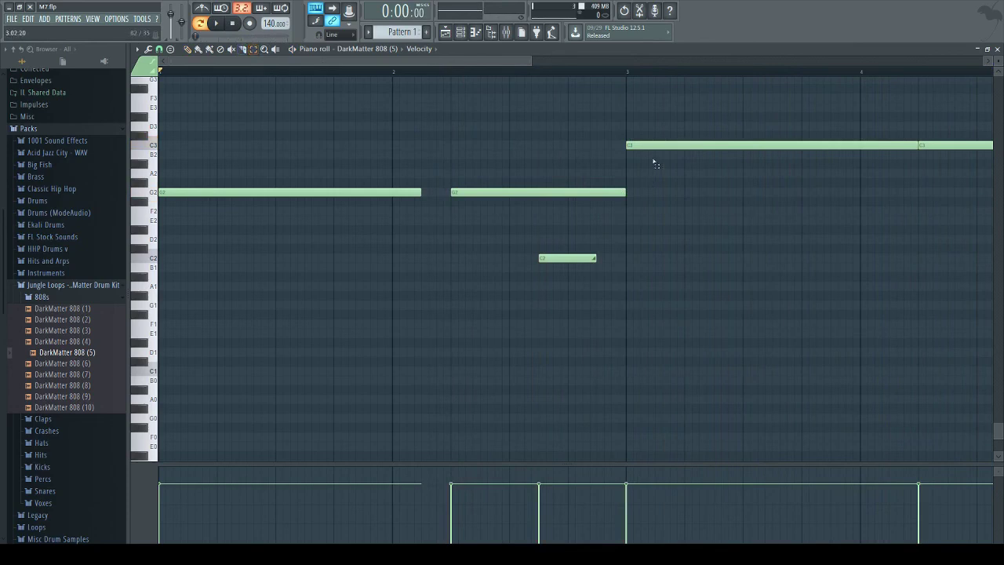
Step: Lower the long C3 note starting at bar 3 one octave to C2 and play the pattern
click(650, 146)
key(shift+Down)
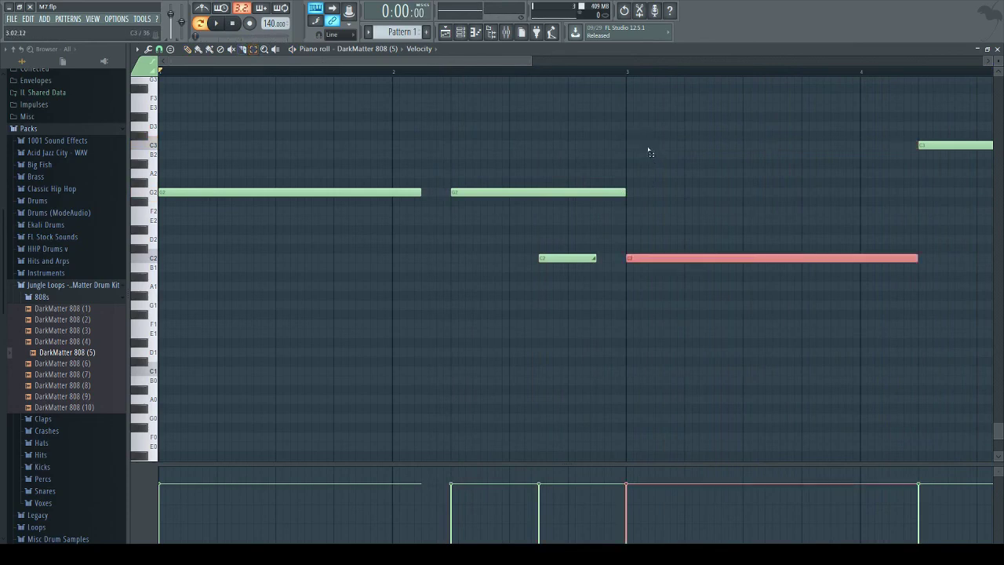
key(space)
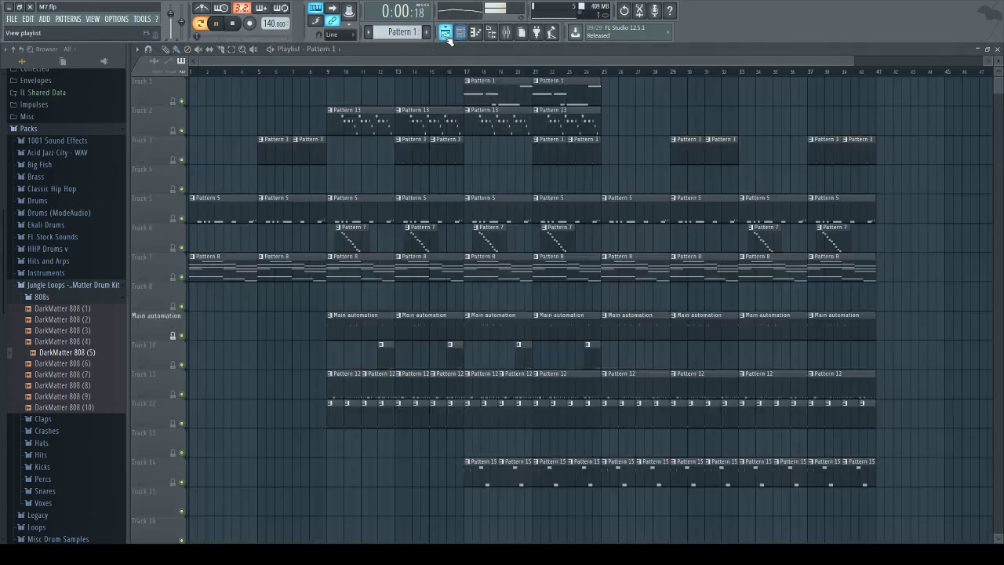
Step: Play the song from bar 17 in the playlist and raise the 808 mixer track's volume to 77% (-5.4 dB)
key(F5)
click(467, 71)
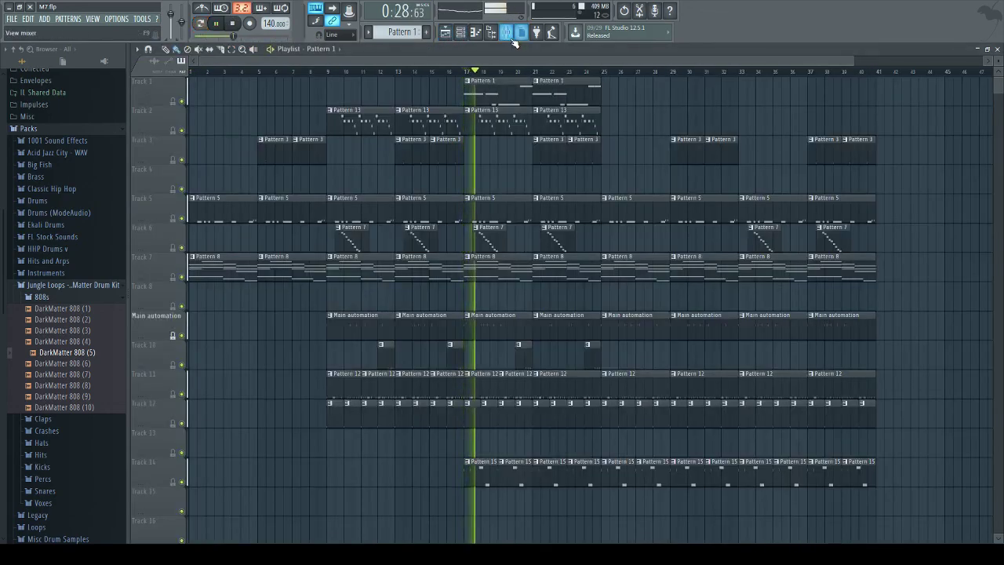
key(F9)
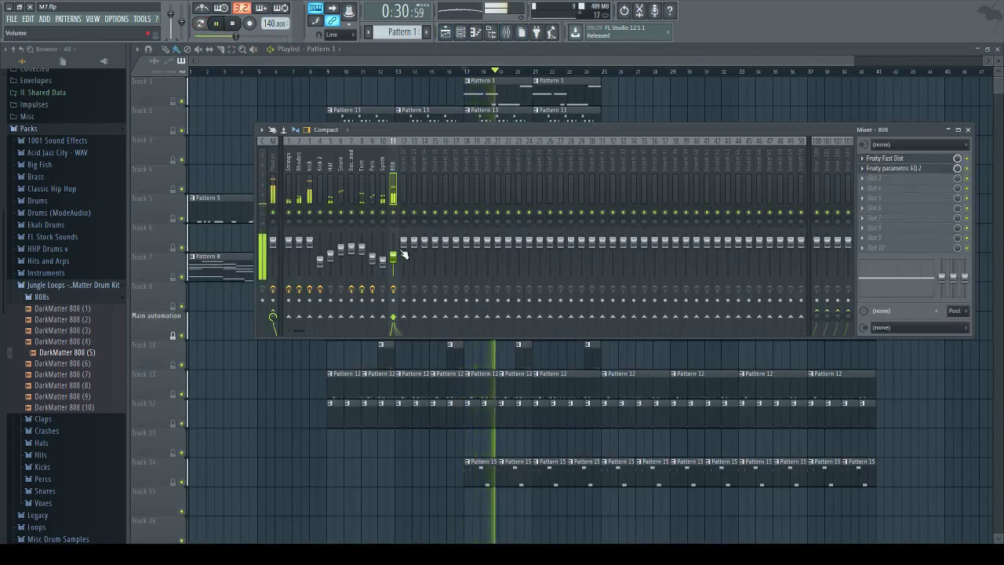
drag(393, 257, 393, 249)
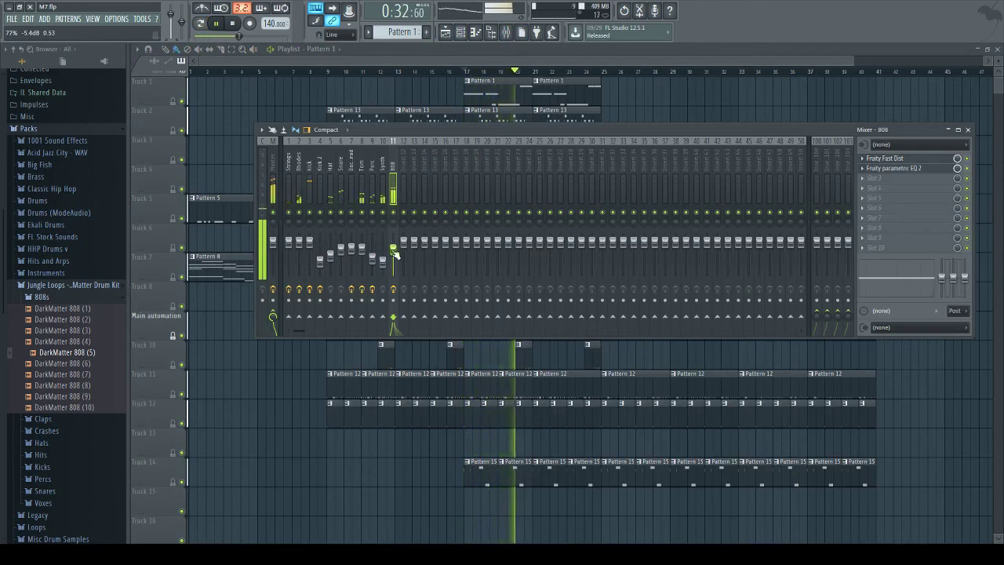
click(401, 106)
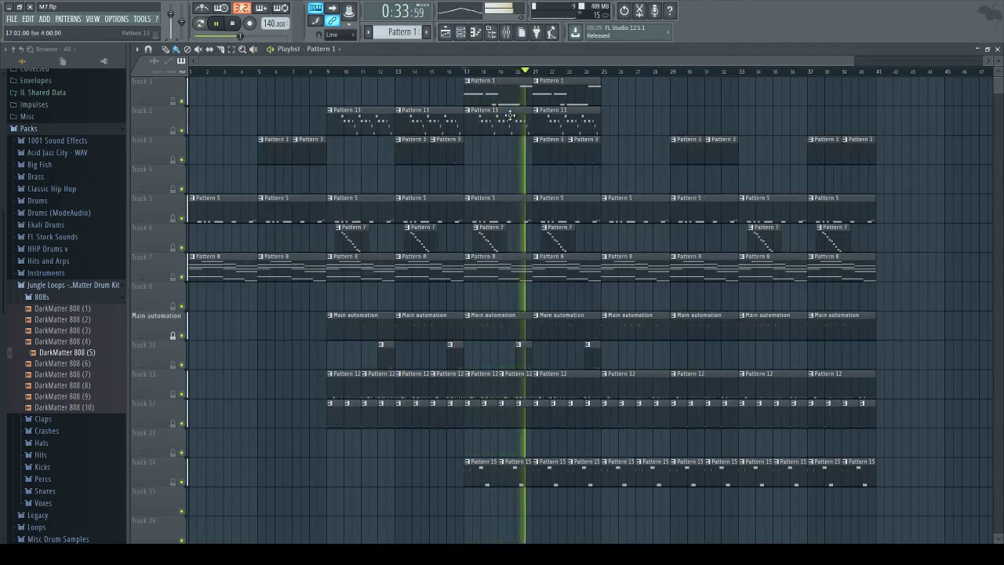
Step: Check the mixer levels, then reopen Pattern 1's 808 notes and show the whole pattern up to bar 5
click(506, 32)
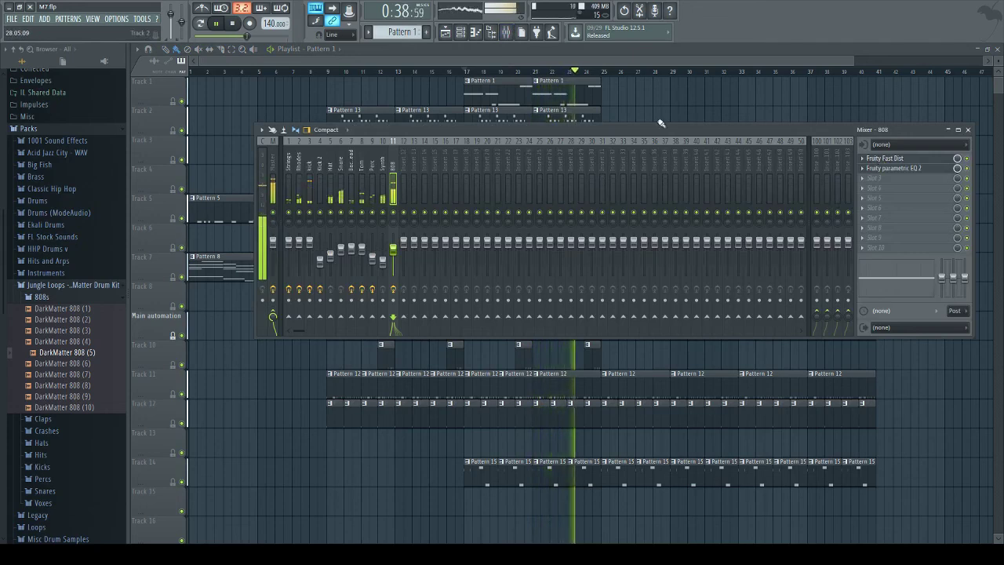
double_click(562, 107)
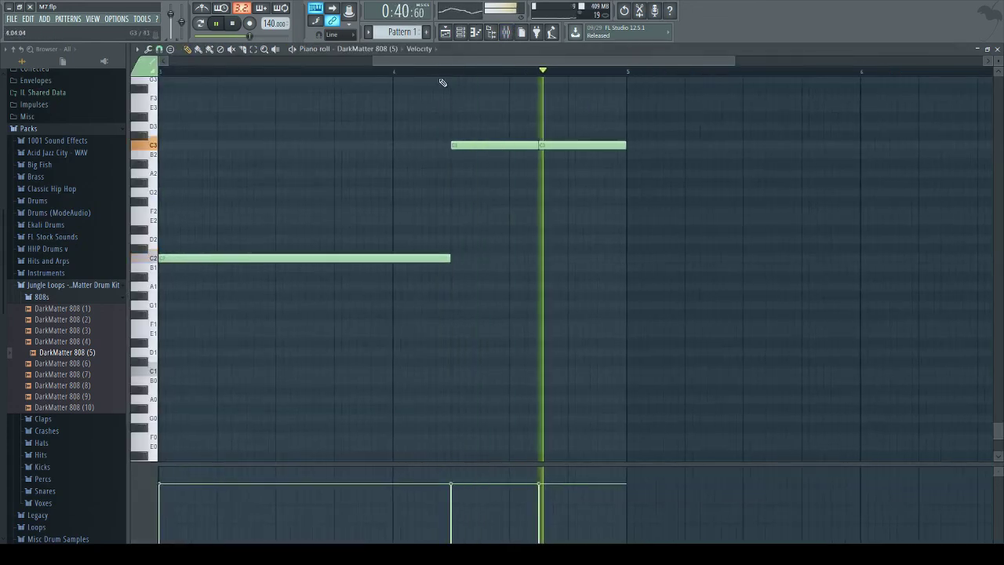
drag(526, 60, 774, 60)
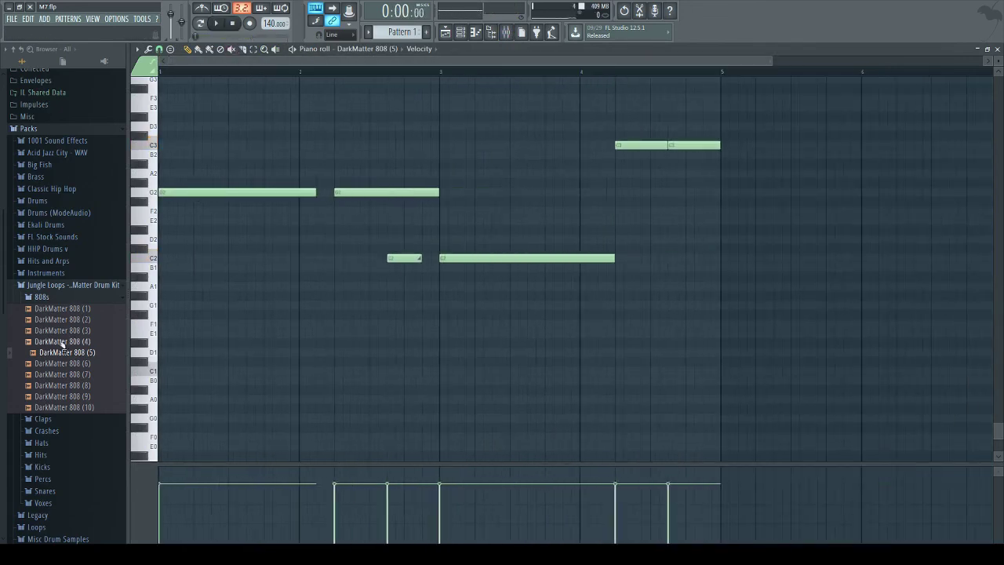
Step: Audition the DarkMatter 808 samples (7), (9) and (10), then close the Jungle Loops drum kit folder
click(88, 375)
click(85, 397)
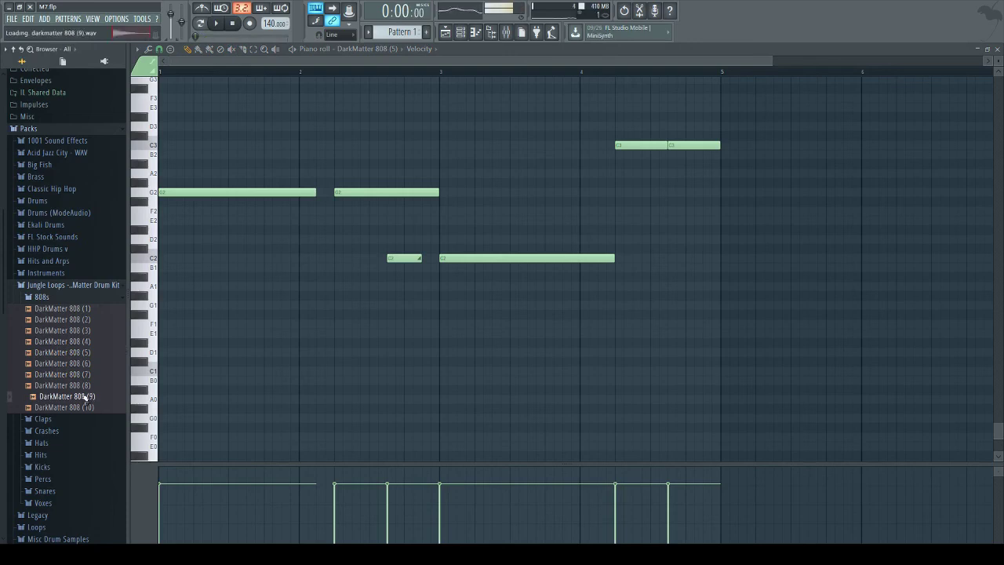
click(84, 408)
click(51, 286)
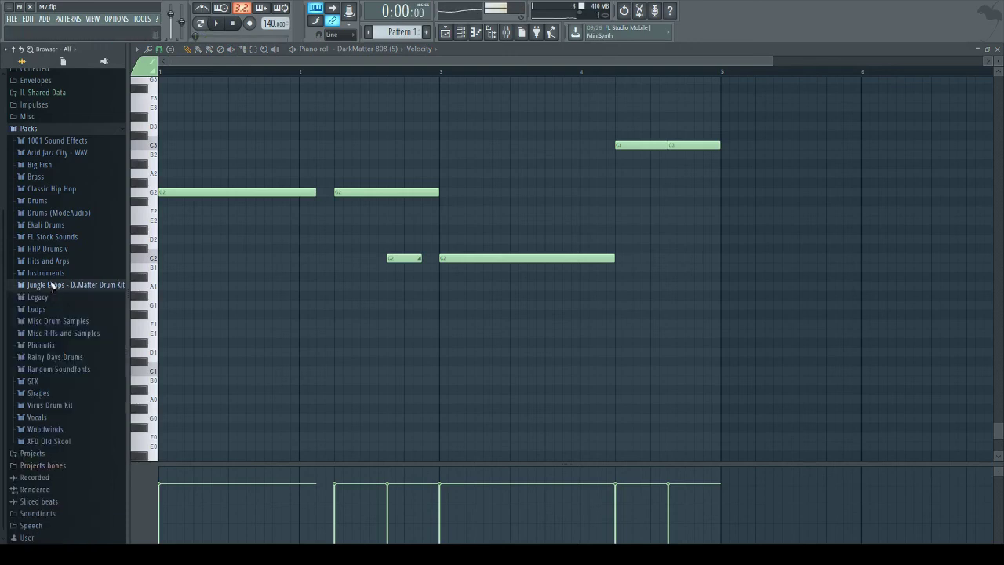
Step: Browse to the Phonotix pack's 808 Kicks folder and audition Phonotix 808 Kick 2 and Kick 3
click(61, 345)
click(57, 357)
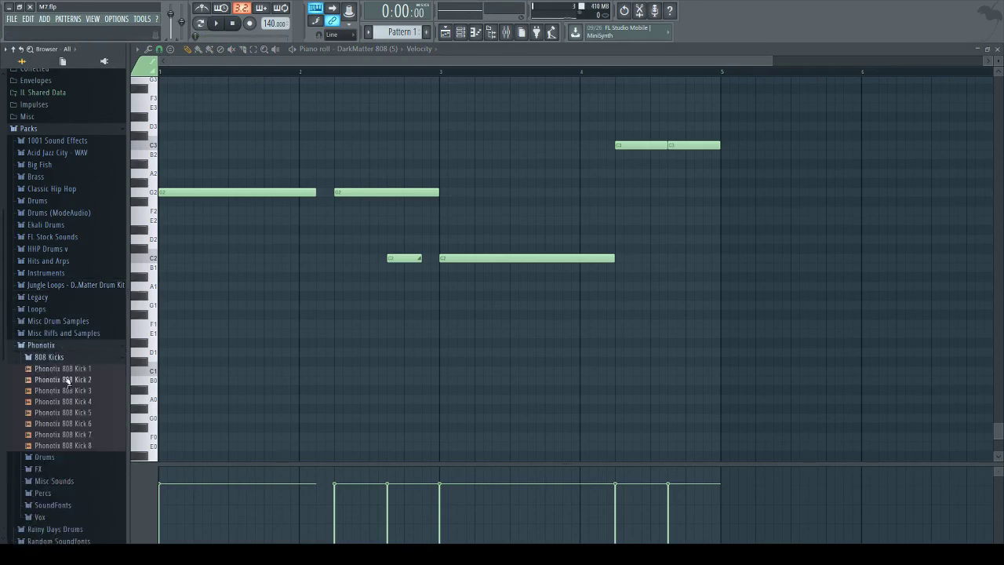
click(71, 380)
click(80, 390)
Step: Replace the sample on the 808 channel with Phonotix 808 Kick 3 and open its channel settings
click(461, 32)
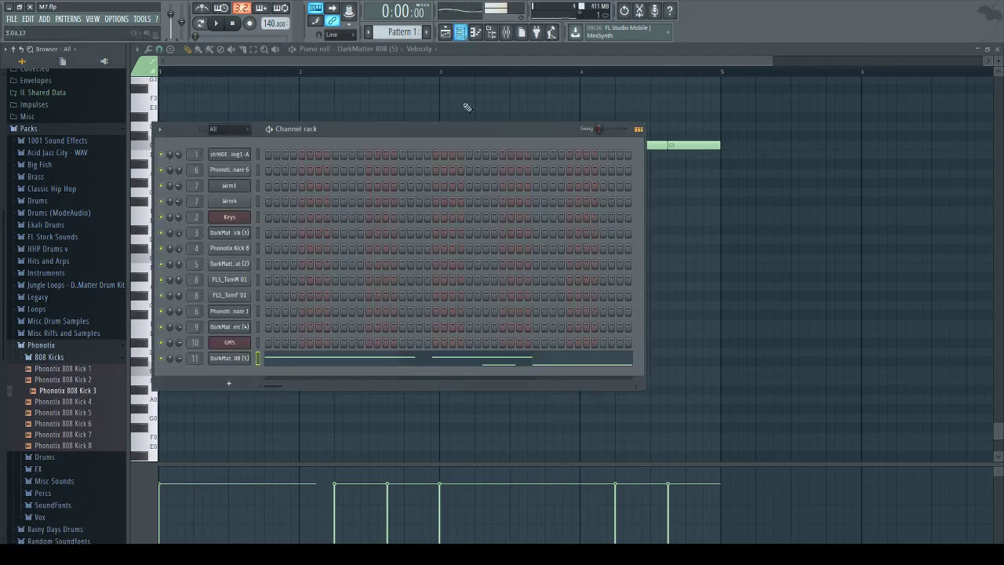
drag(79, 391, 84, 396)
drag(235, 360, 235, 359)
Step: Check the Kick 3 channel's envelope and waveform, and detect the sample's pitch in Edison before closing it
click(266, 211)
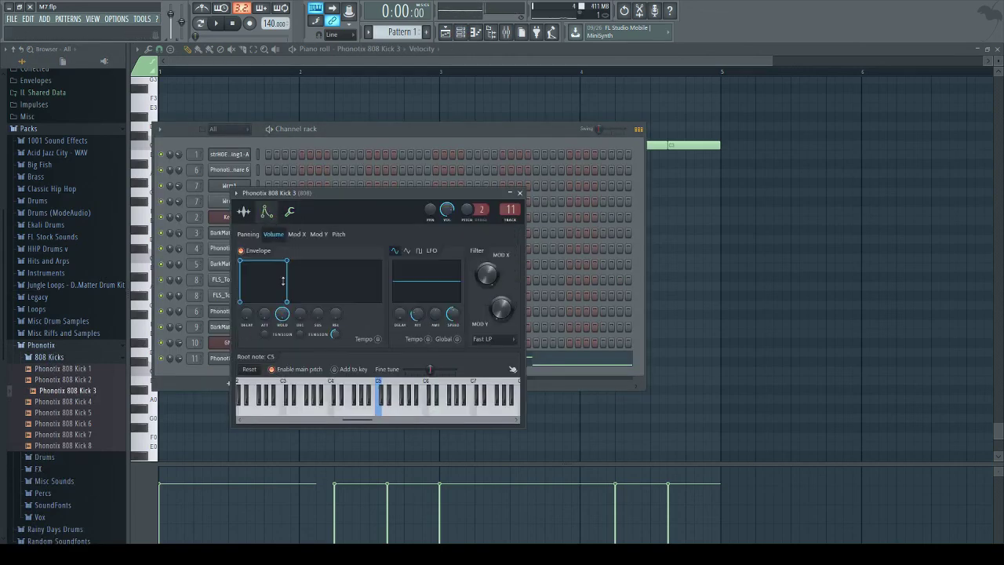
click(244, 212)
click(335, 405)
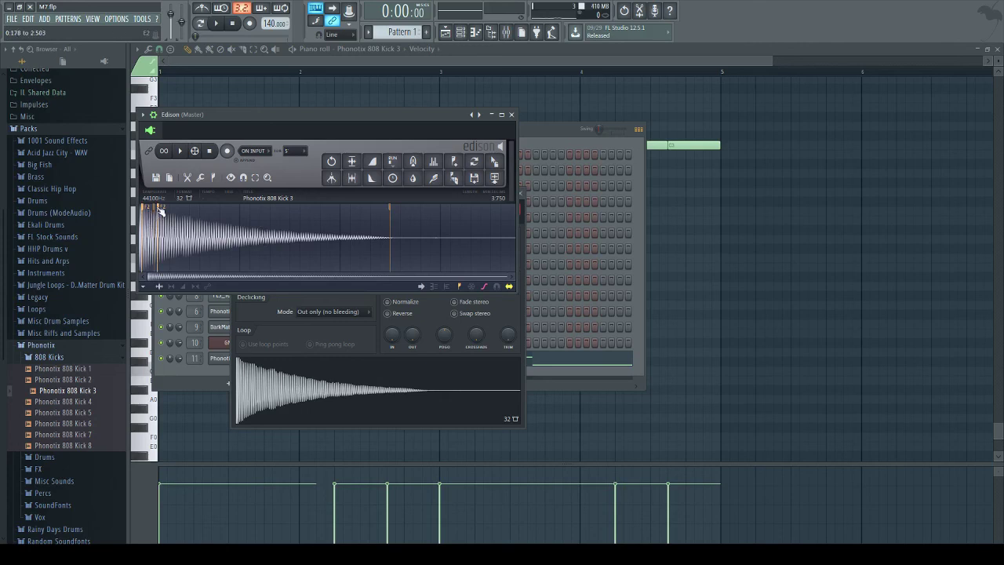
click(511, 114)
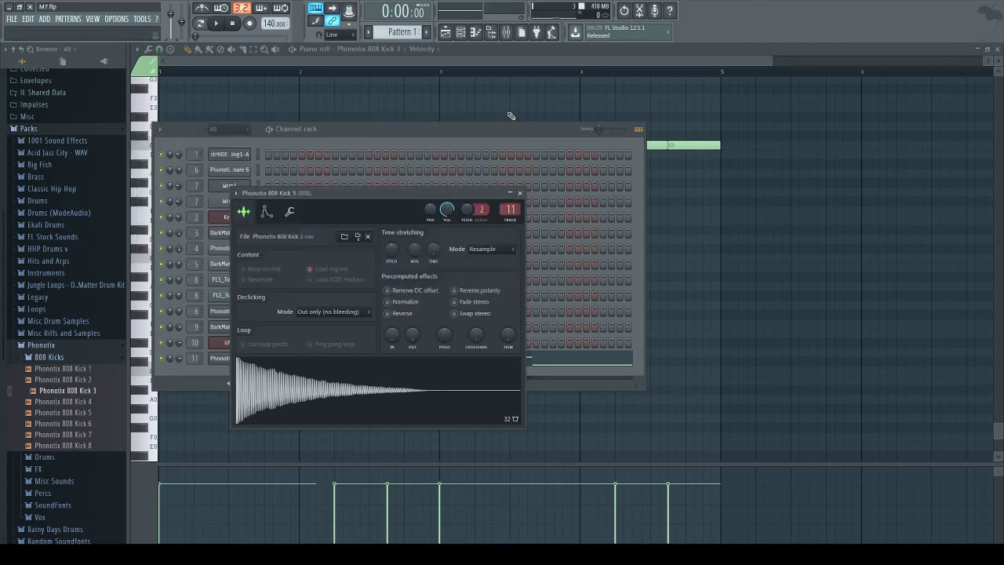
Step: Set the Phonotix 808 Kick 3 channel's root note to F2
click(291, 212)
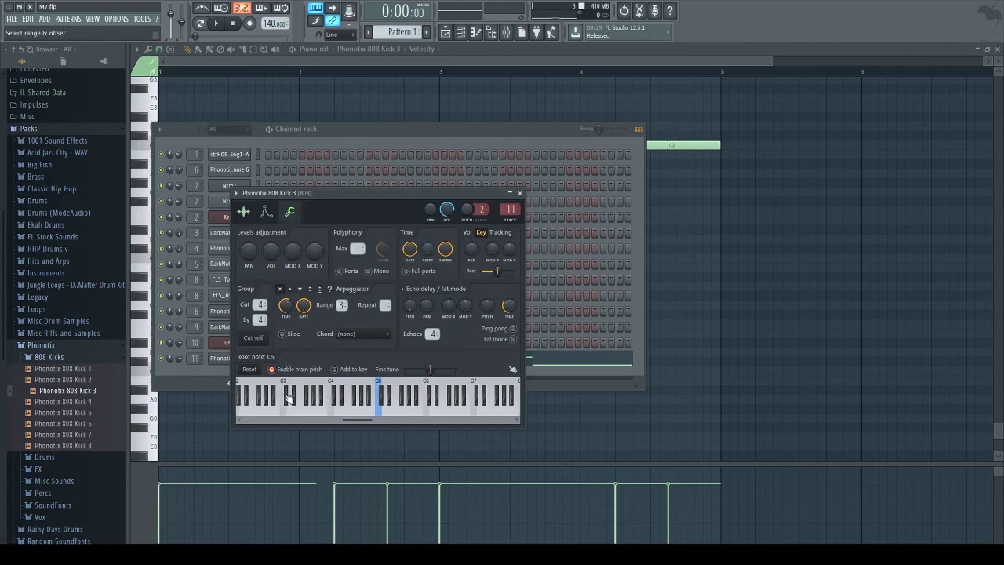
drag(339, 419, 290, 408)
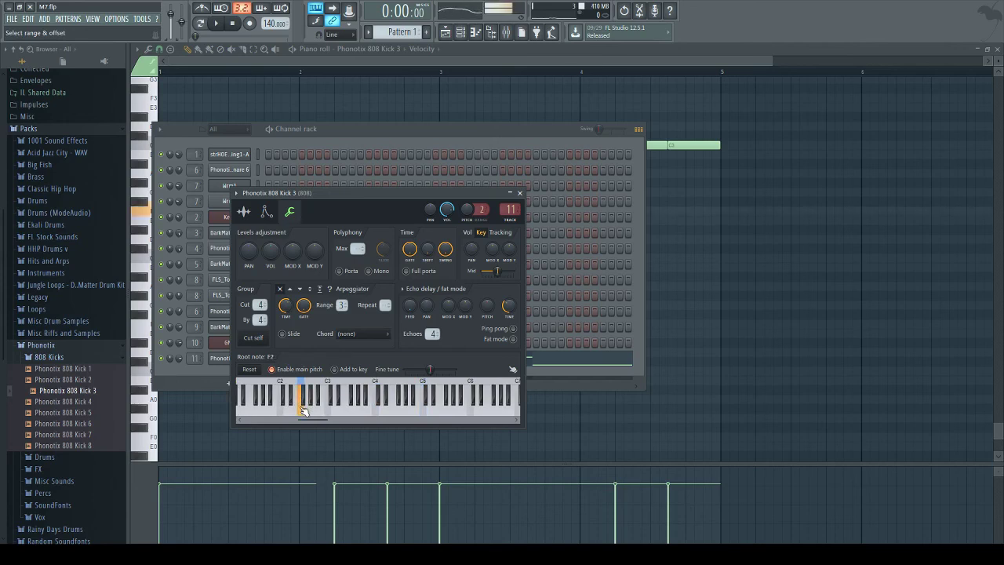
click(226, 362)
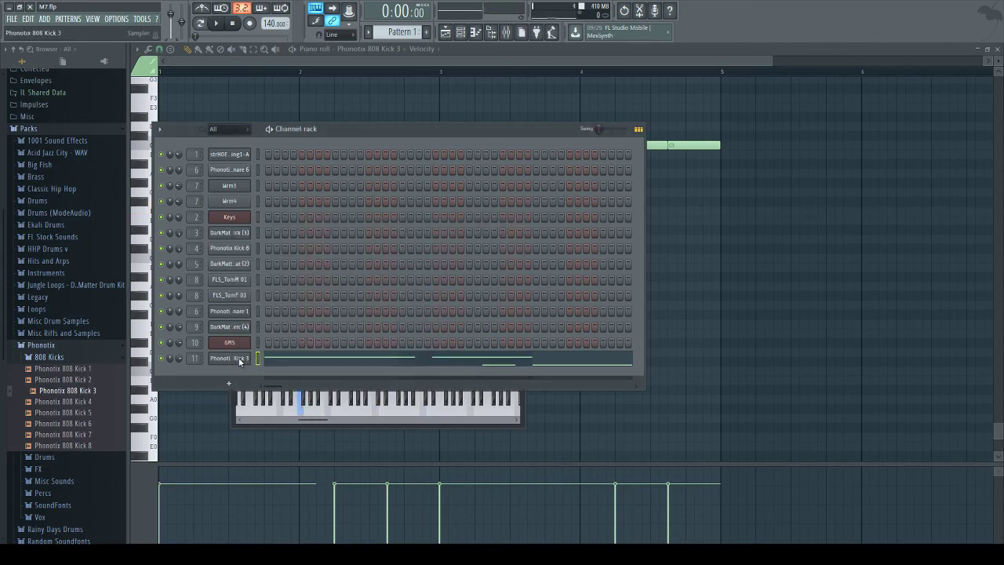
Step: Transpose all 808 notes up one semitone, to G#2, C#2 and C#3, and play the pattern
click(259, 361)
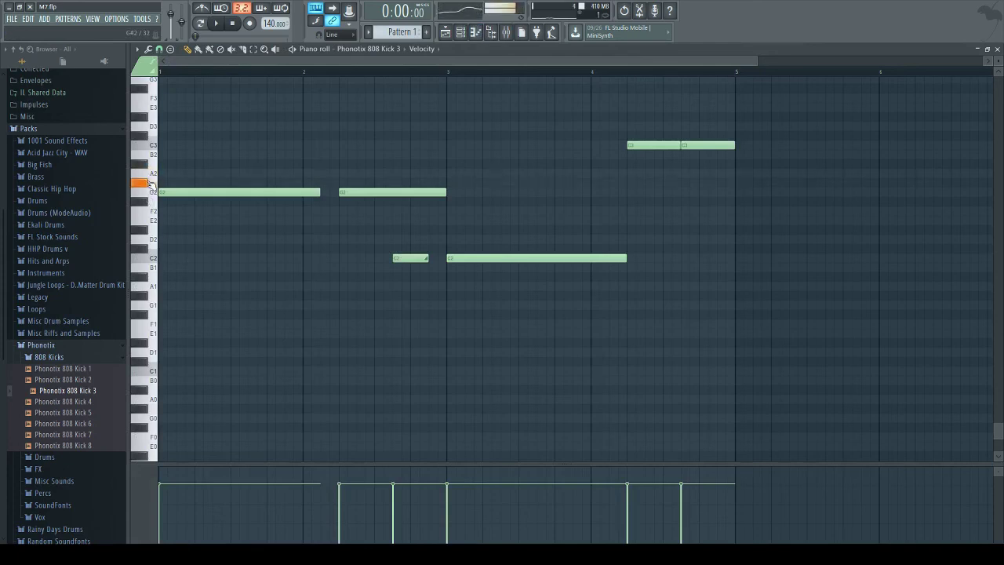
key(Up)
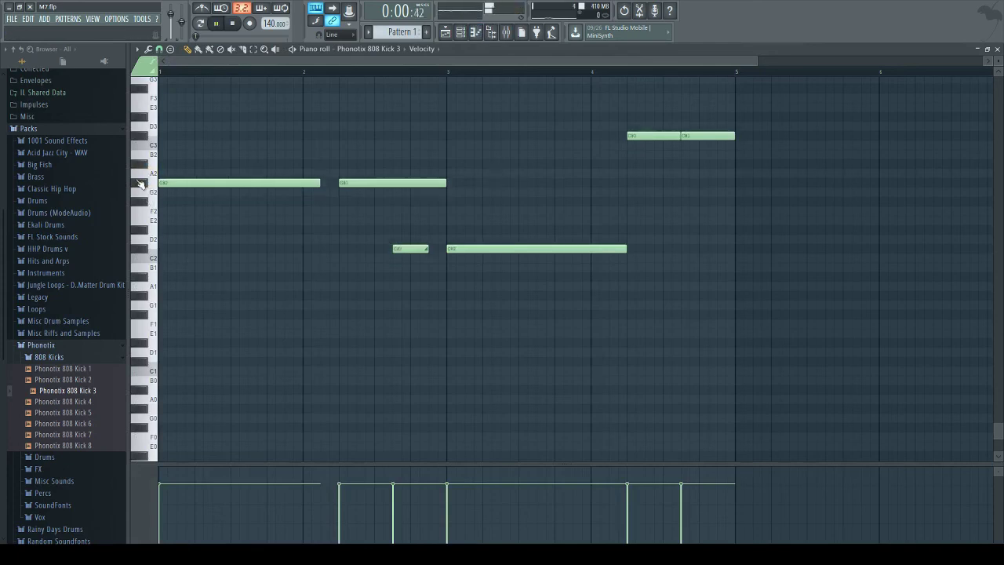
key(space)
scroll(259, 236, up, 1)
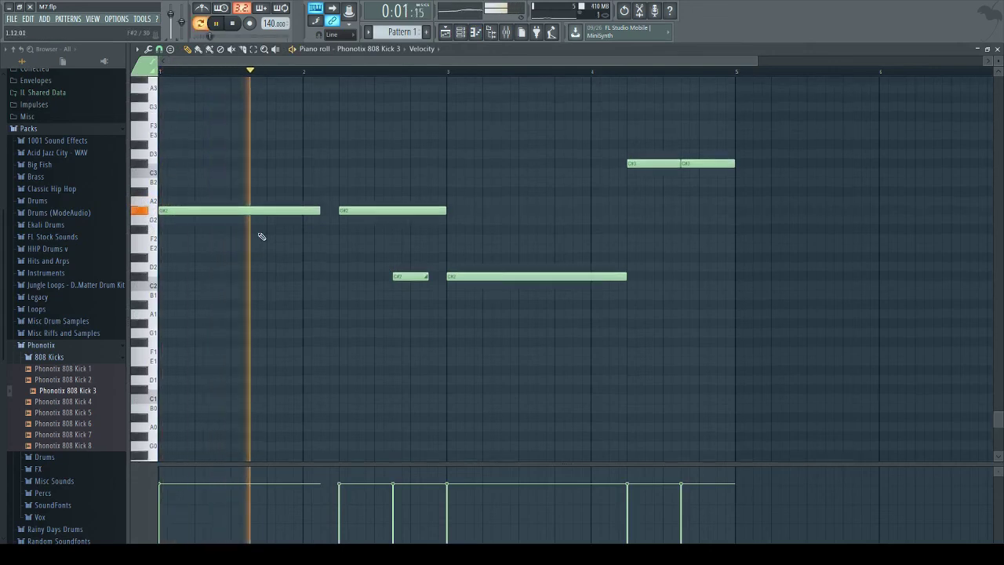
scroll(290, 248, up, 2)
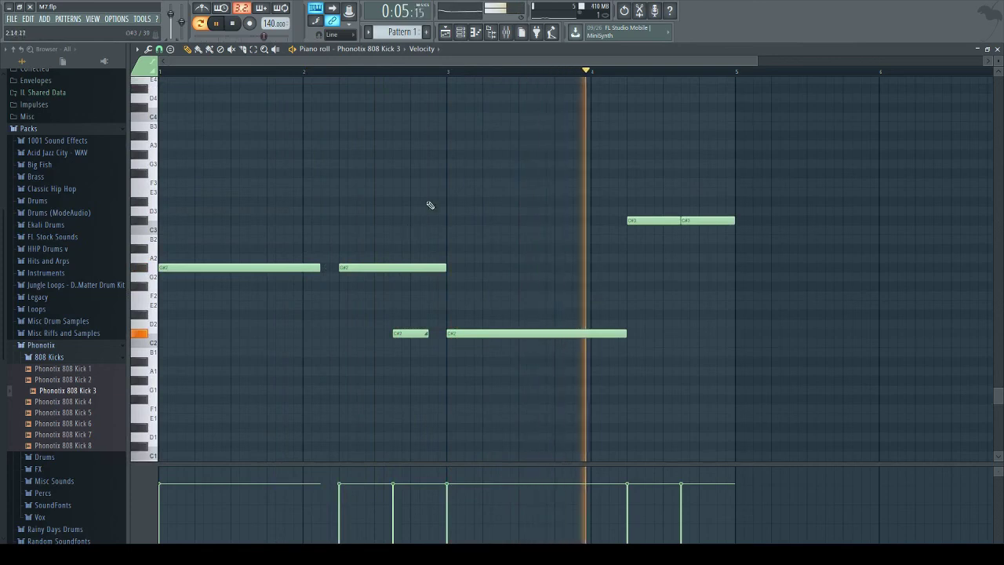
Step: Raise the two C#2 notes one octave to C#3 and add an E3 note late in bar 2
drag(420, 321, 492, 354)
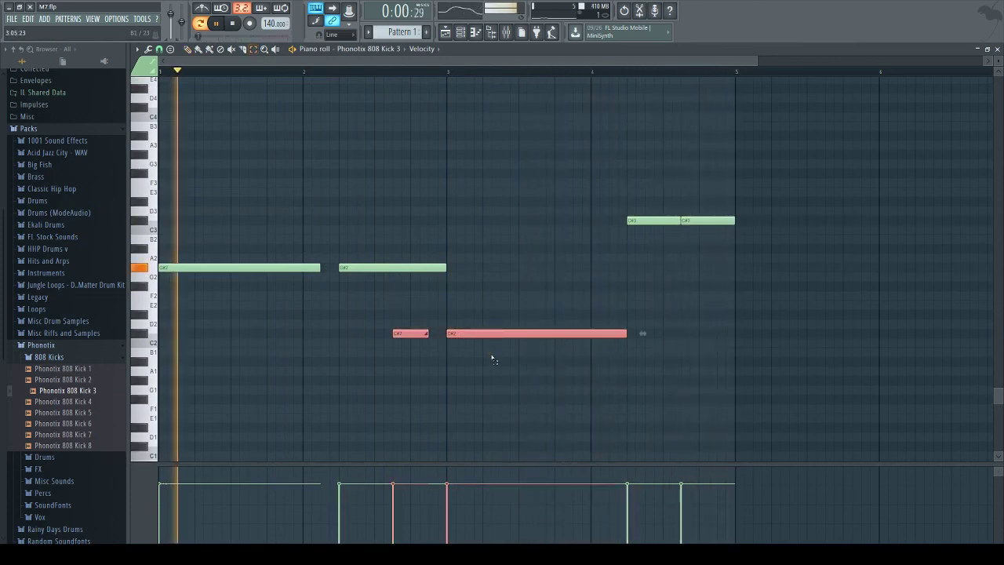
key(ctrl+Up)
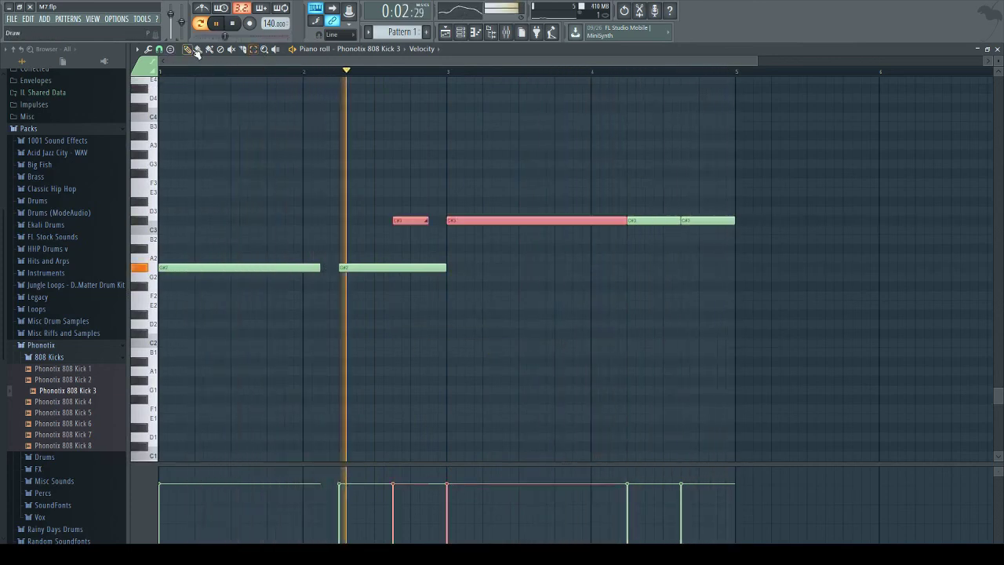
click(232, 24)
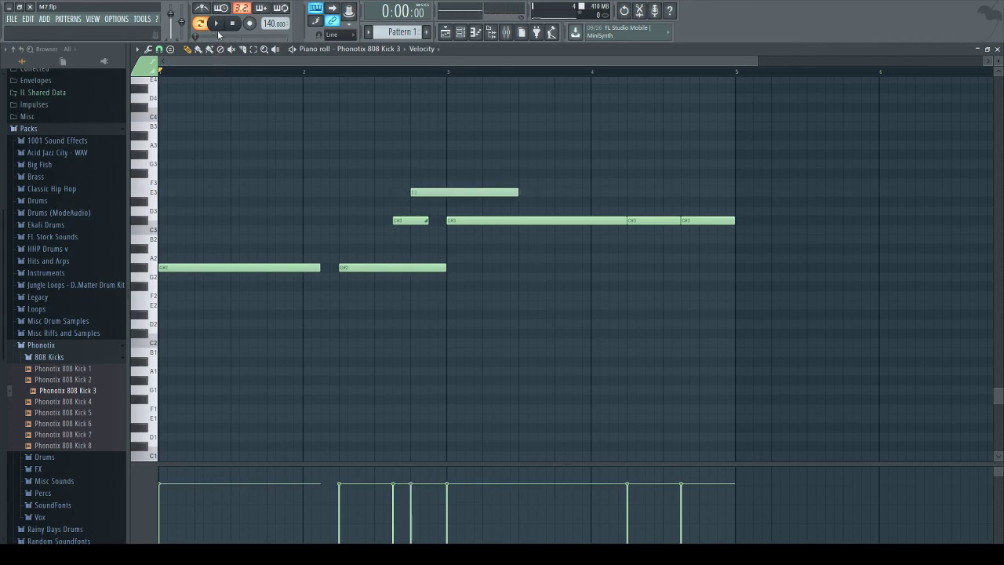
Step: Shorten and shift the E3 note to fill about the last two steps of bar 2 while the pattern plays
key(space)
drag(518, 193, 445, 193)
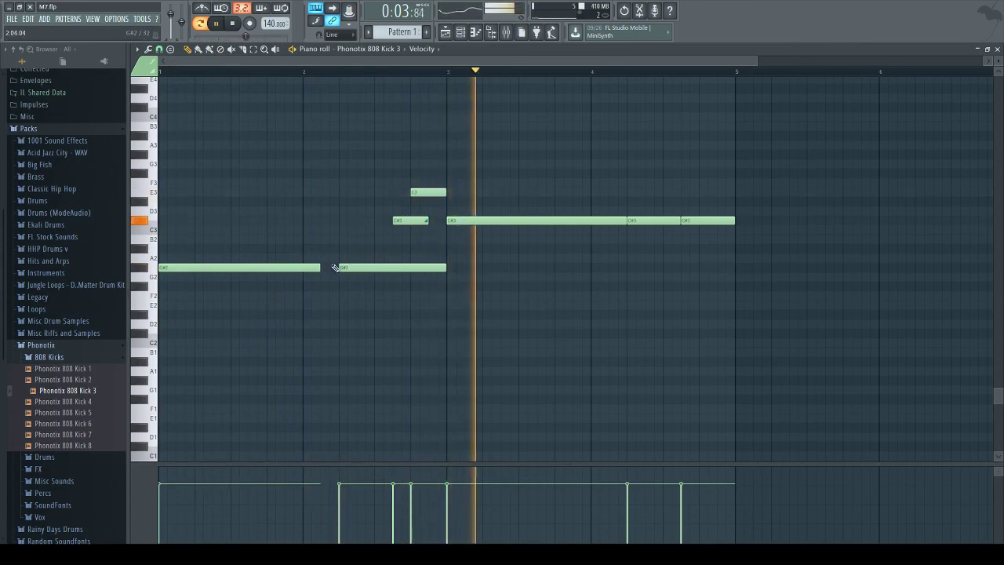
drag(425, 192, 445, 191)
Step: Shorten the first G#2 note to about nine and a half steps while listening to the pattern
drag(320, 267, 232, 268)
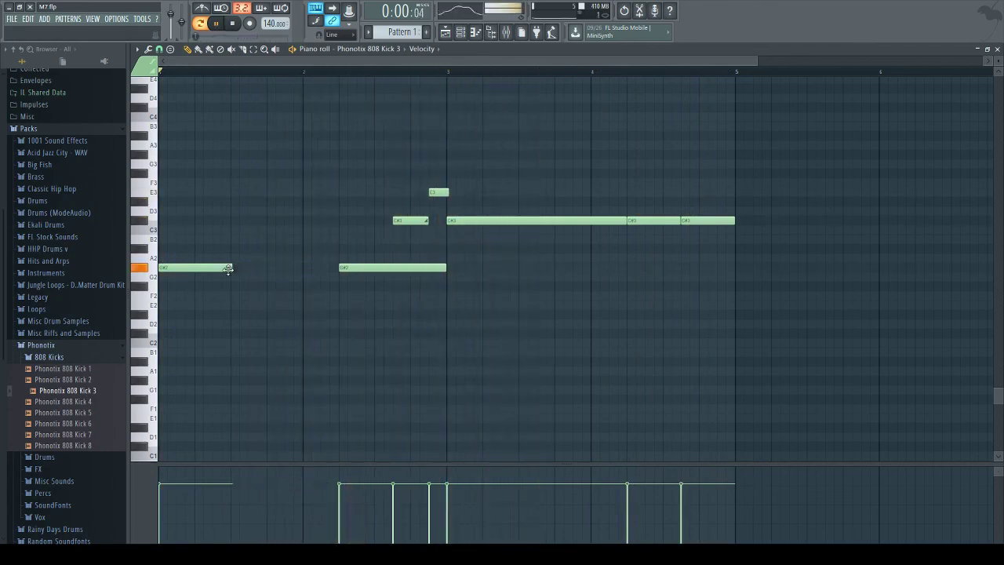
drag(228, 269, 246, 269)
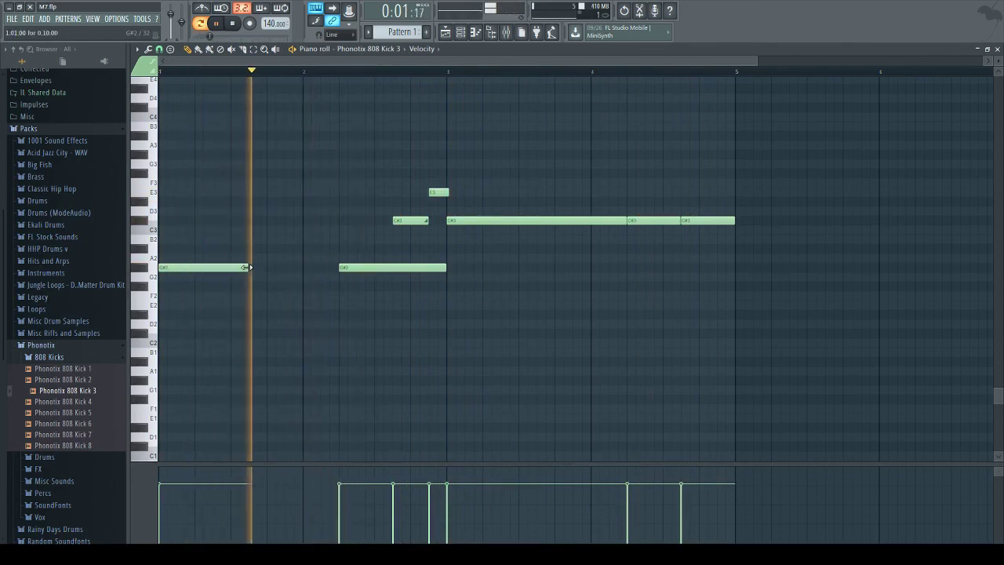
drag(246, 269, 245, 269)
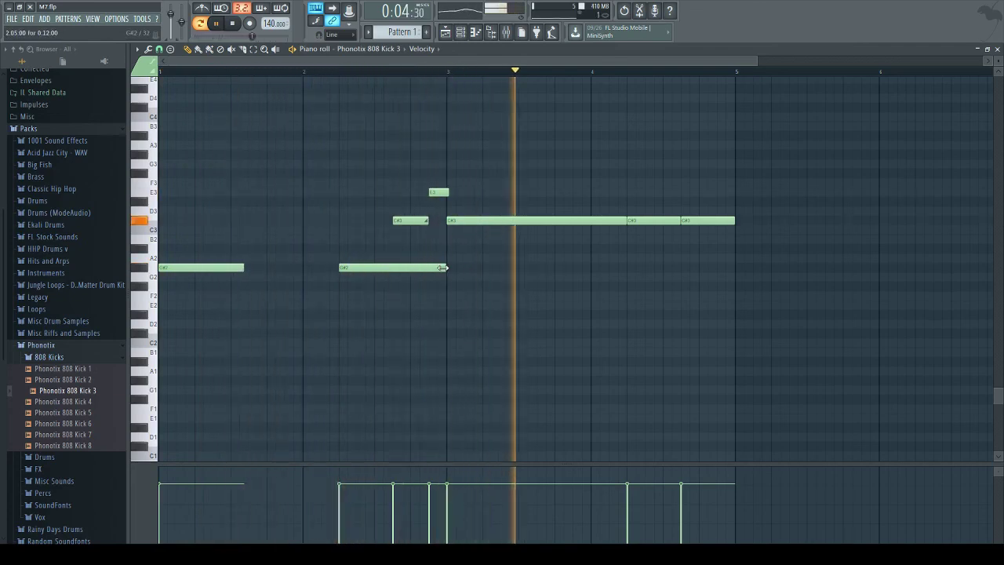
key(space)
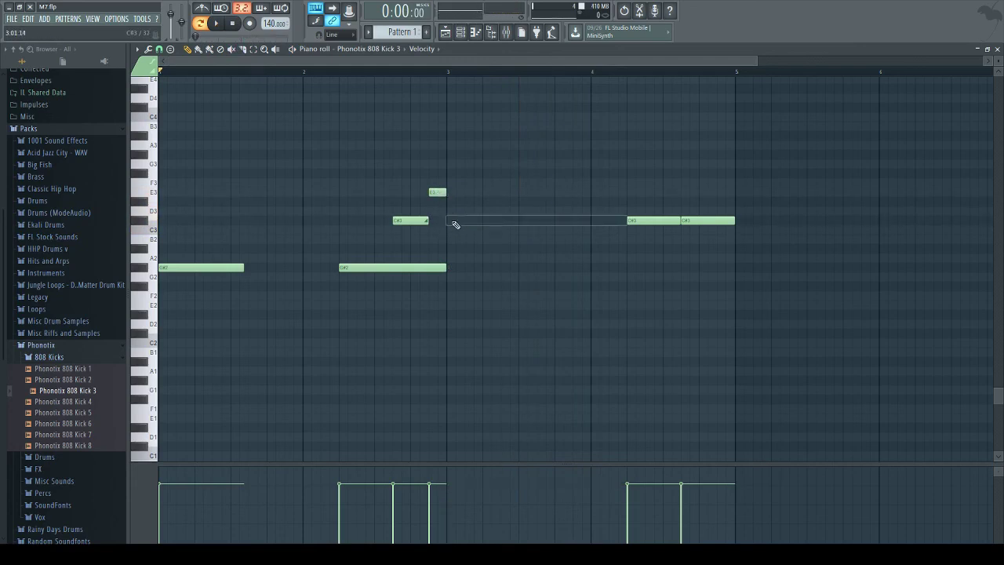
Step: Delete the first C#3 note of bar 4, shorten the C#3 note at bar 3 to about half a bar, and play it back
right_click(654, 220)
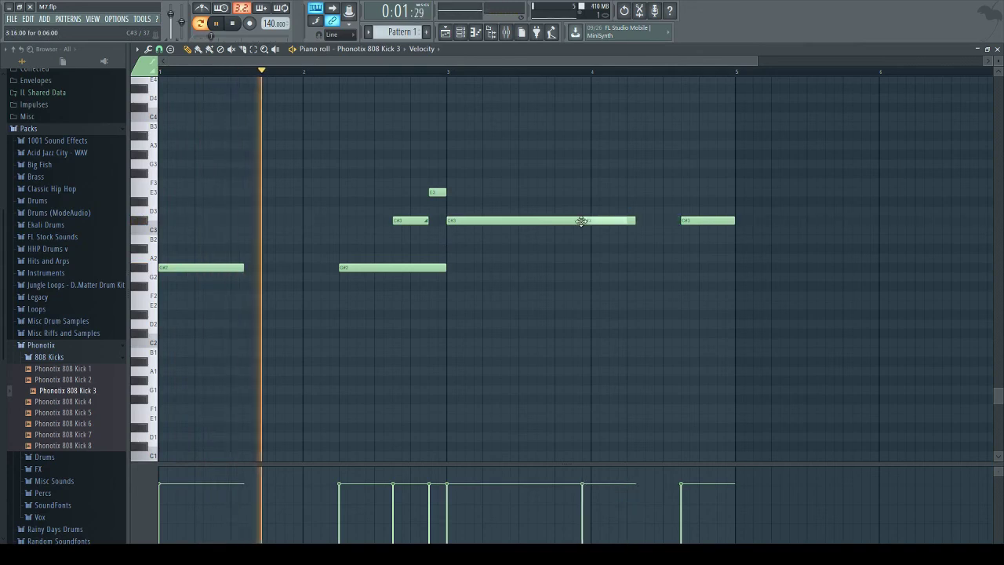
drag(624, 222, 515, 222)
click(233, 23)
key(space)
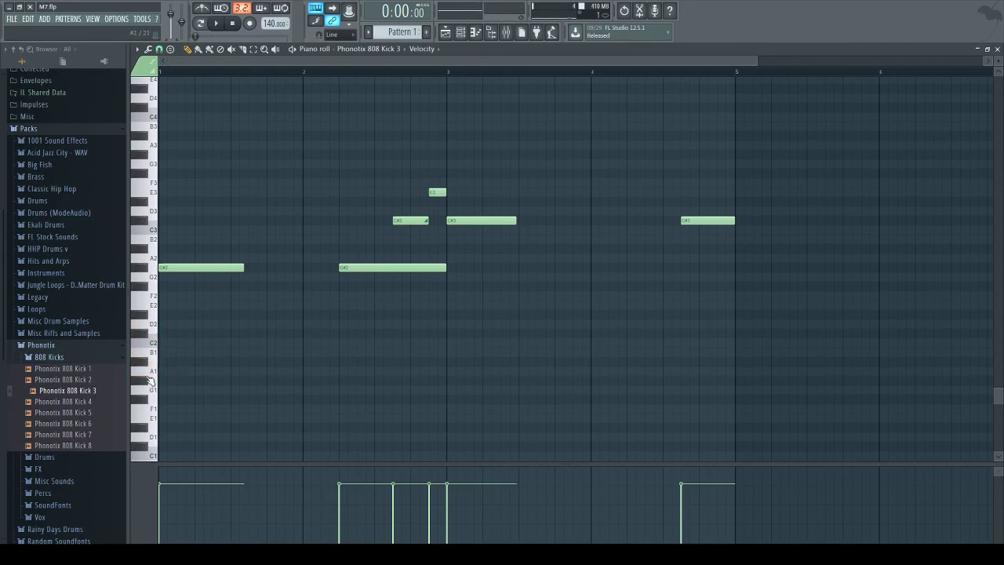
Step: Try the whole 808 line one octave lower during playback and raise it back up
key(ctrl+Down)
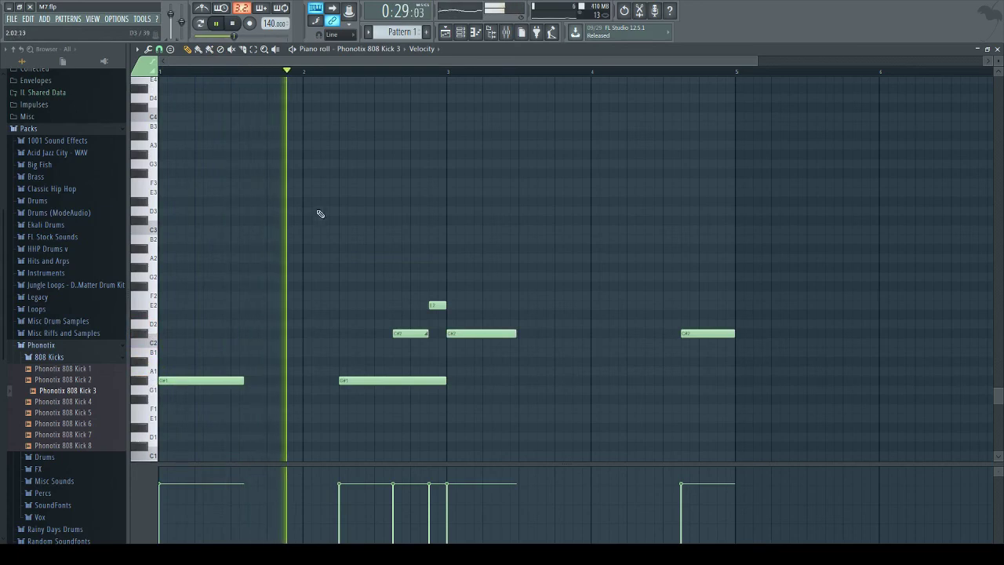
key(ctrl+Up)
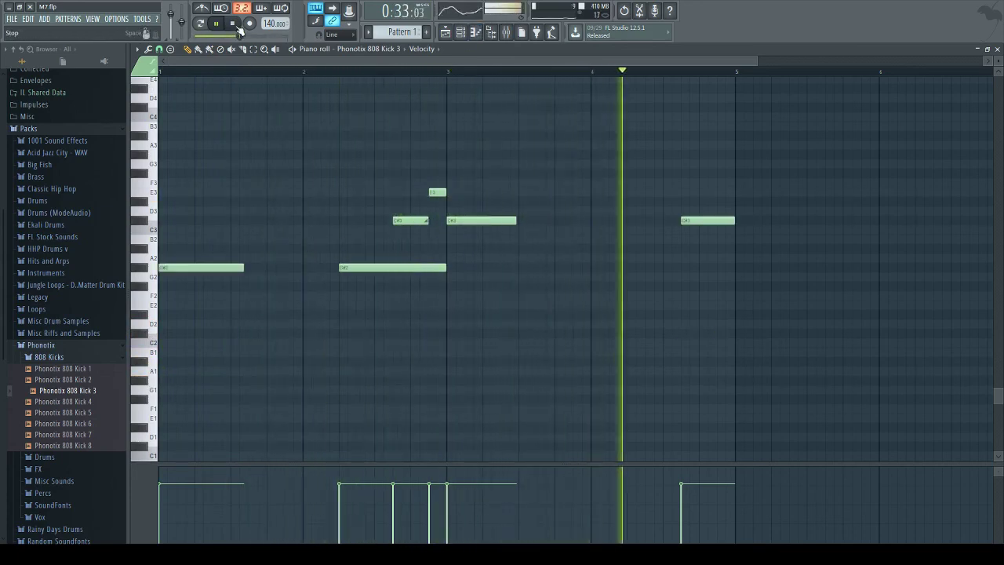
Step: Replace the 808 channel's sample with Phonotix 808 Kick 6 and show its waveform in the channel settings
key(F6)
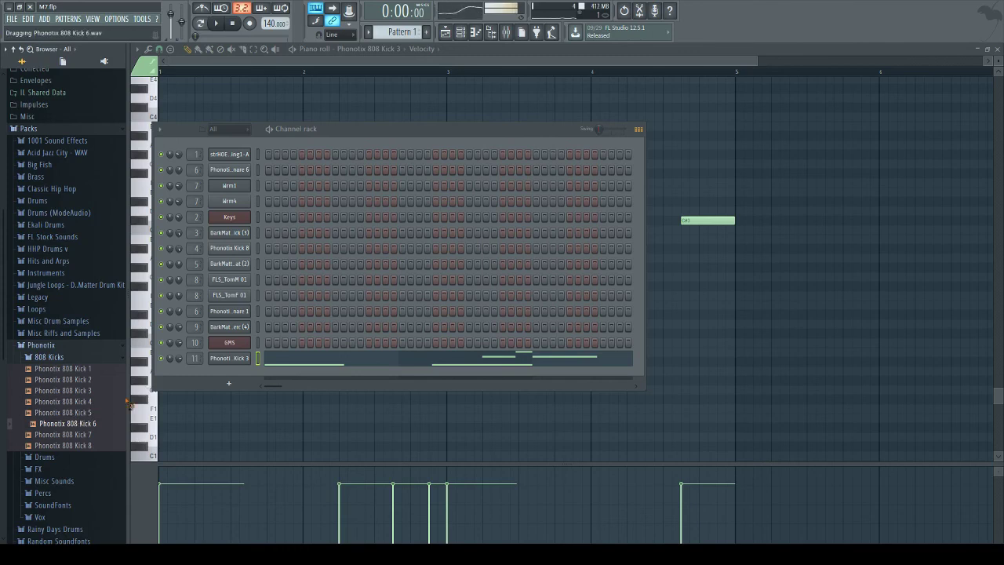
click(233, 359)
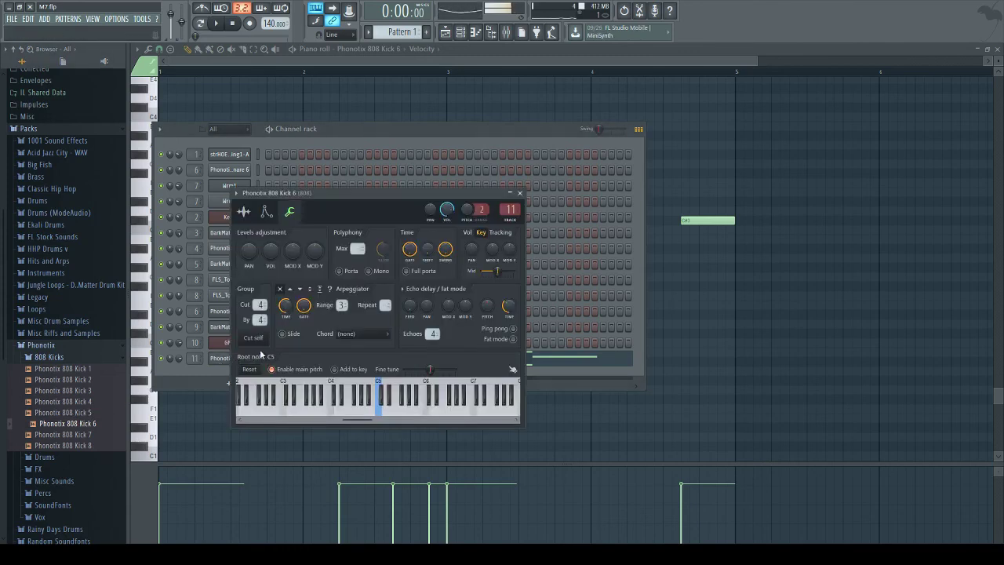
click(244, 211)
click(266, 213)
click(245, 213)
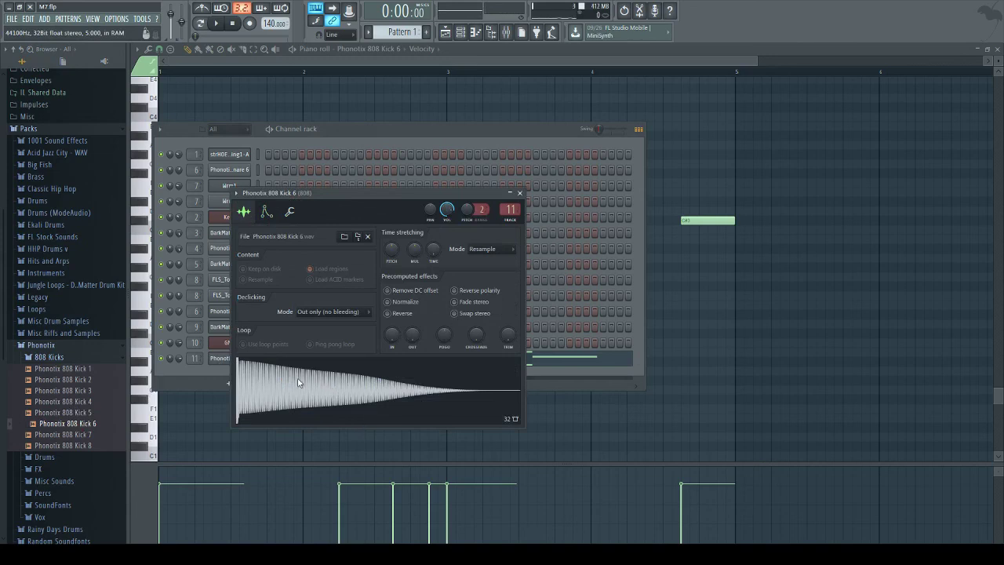
Step: Open the Kick 6 sample in Edison to examine its pitch, then close Edison and the channel settings
double_click(339, 393)
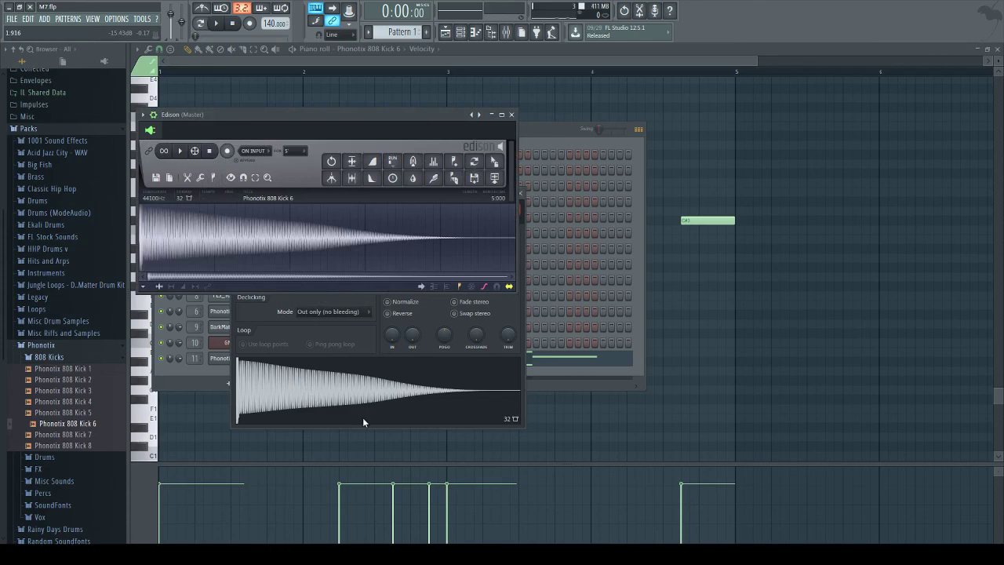
click(512, 115)
click(520, 192)
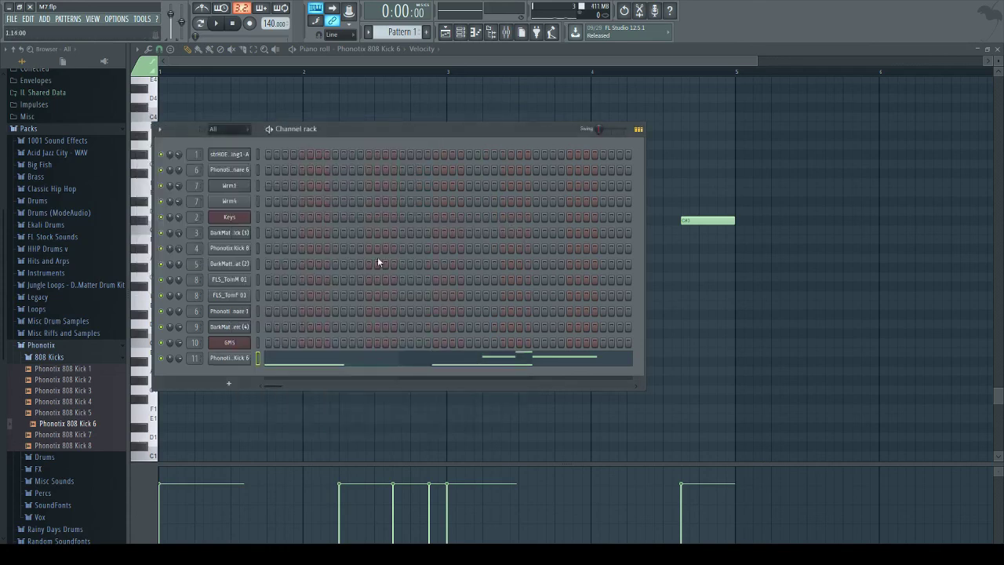
Step: Set the Phonotix 808 Kick 6 channel's root note to F#2
click(240, 361)
click(294, 213)
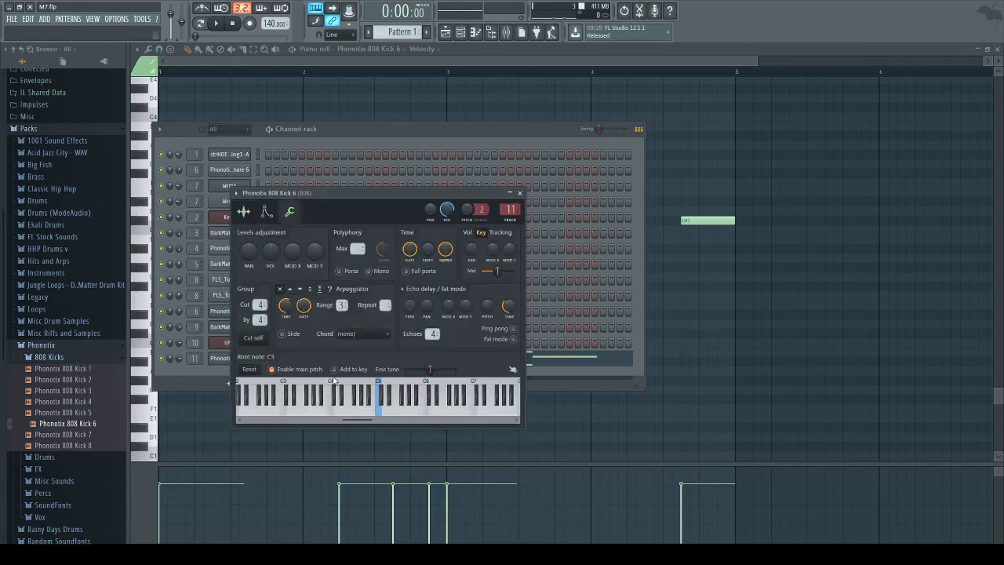
drag(356, 418, 279, 412)
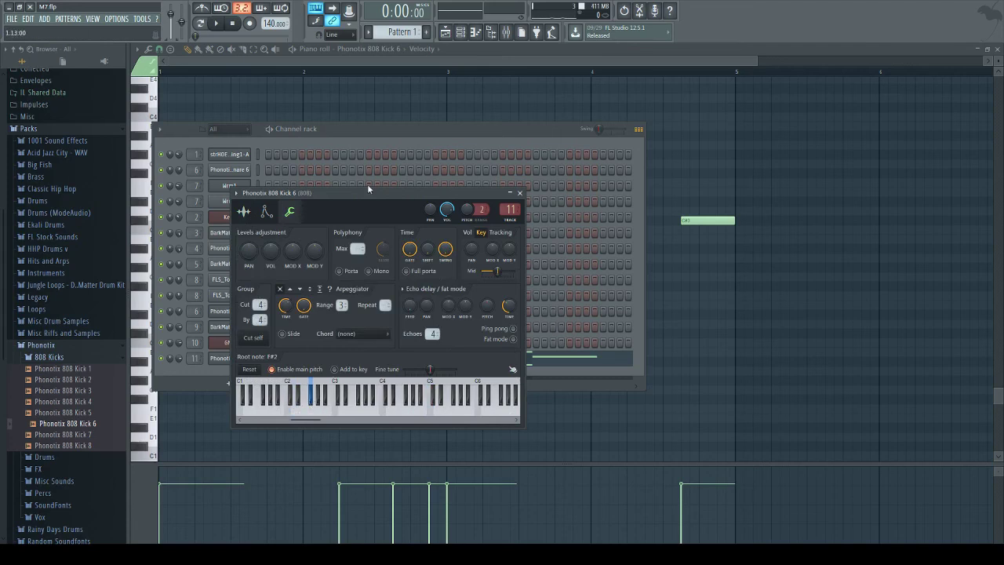
Step: Raise all the 808 notes one octave, to G#3, C#4 and E4
click(330, 105)
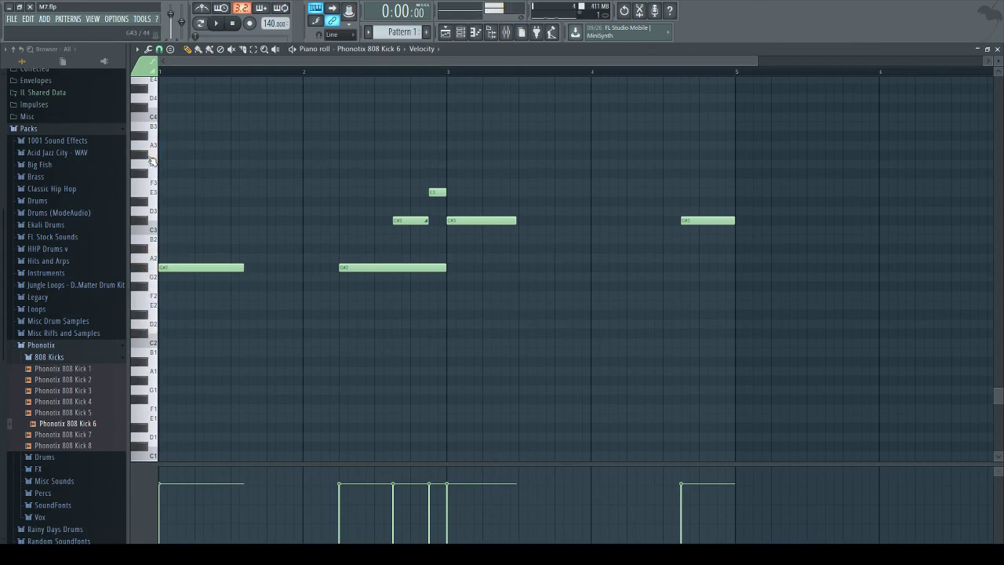
key(ctrl+Up)
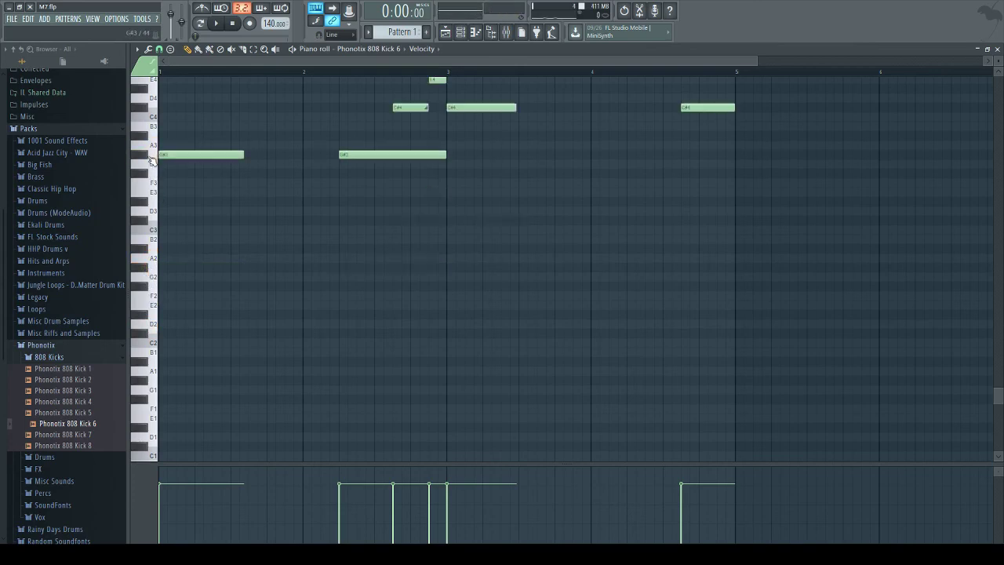
Step: Play the 808 pattern and check the 808 track's level in the mixer
key(space)
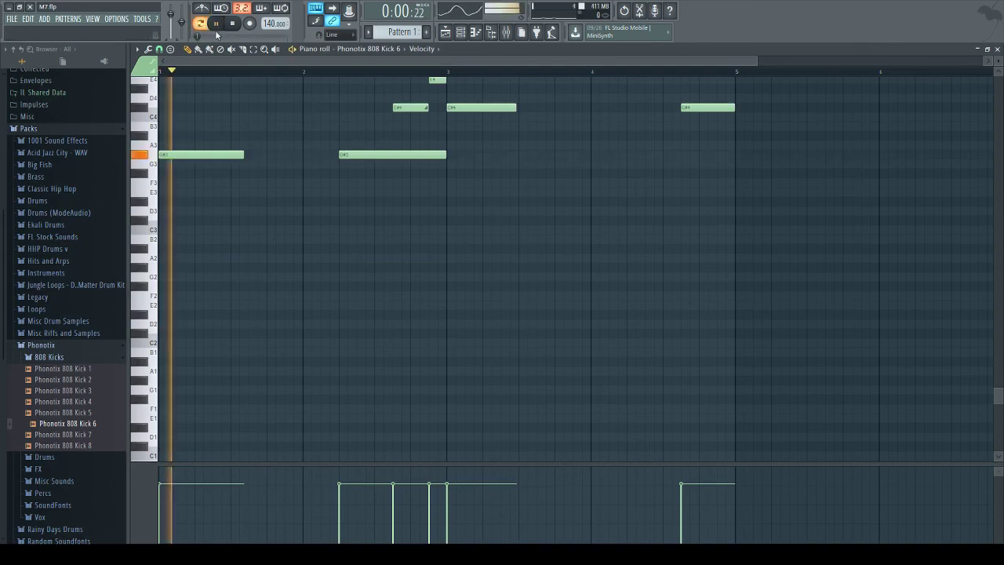
key(F9)
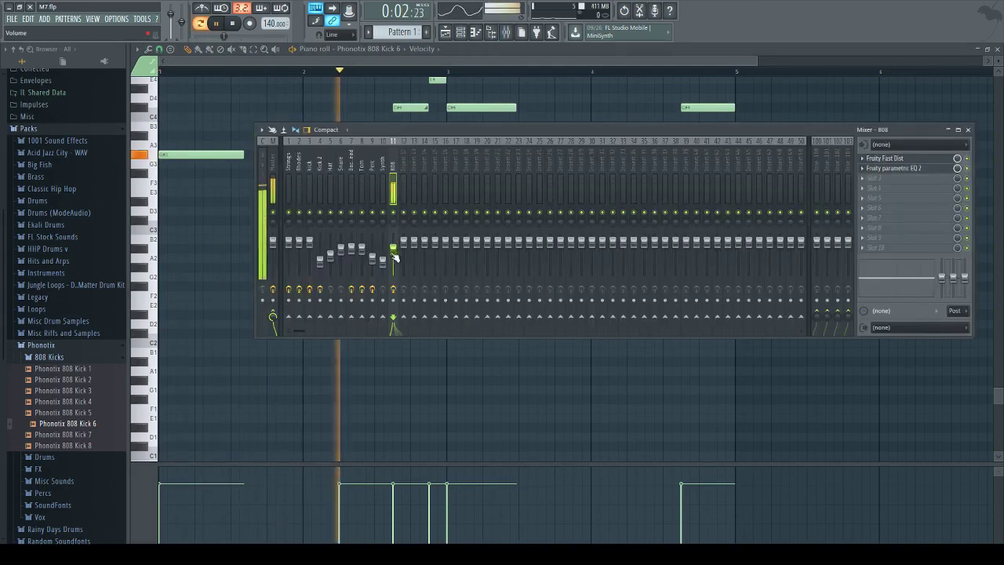
key(F9)
Step: Try shorter lengths for the second G#3 note and the E4 note, and extend both back to bar 3
scroll(315, 206, up, 3)
scroll(315, 205, up, 4)
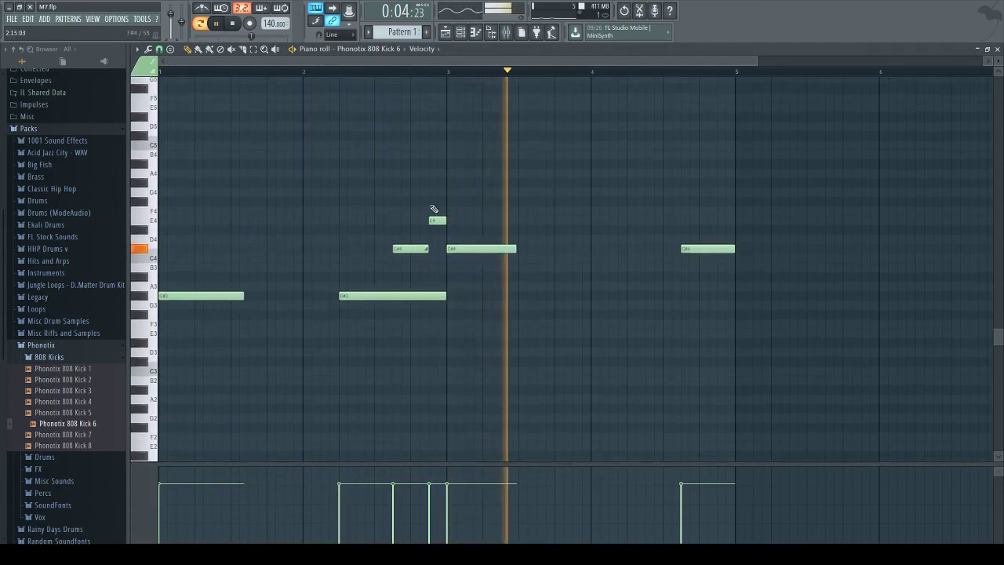
drag(443, 294, 427, 294)
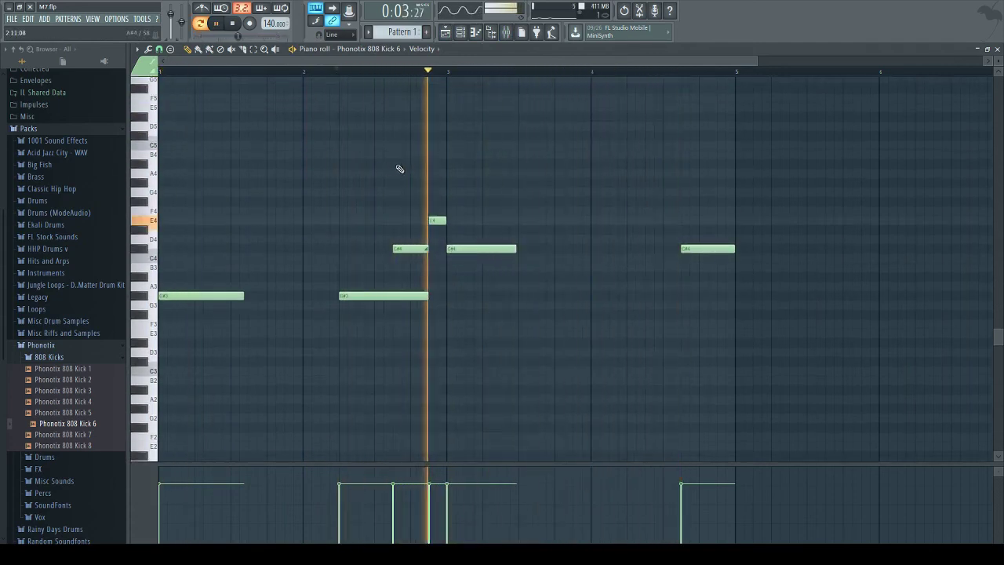
mouse_move(445, 220)
mouse_down()
mouse_move(463, 221)
mouse_move(445, 221)
mouse_up()
drag(429, 297, 447, 296)
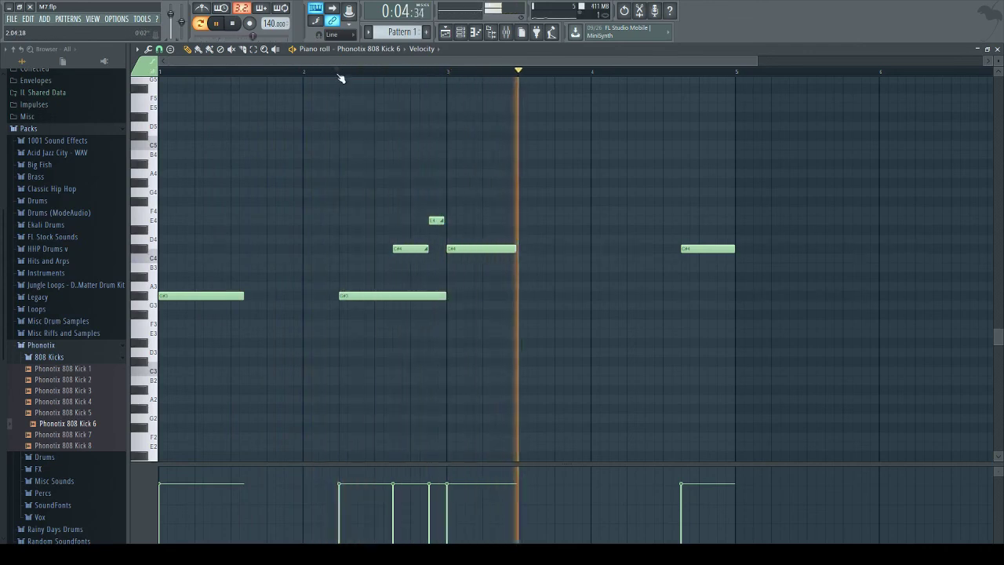
drag(444, 220, 446, 222)
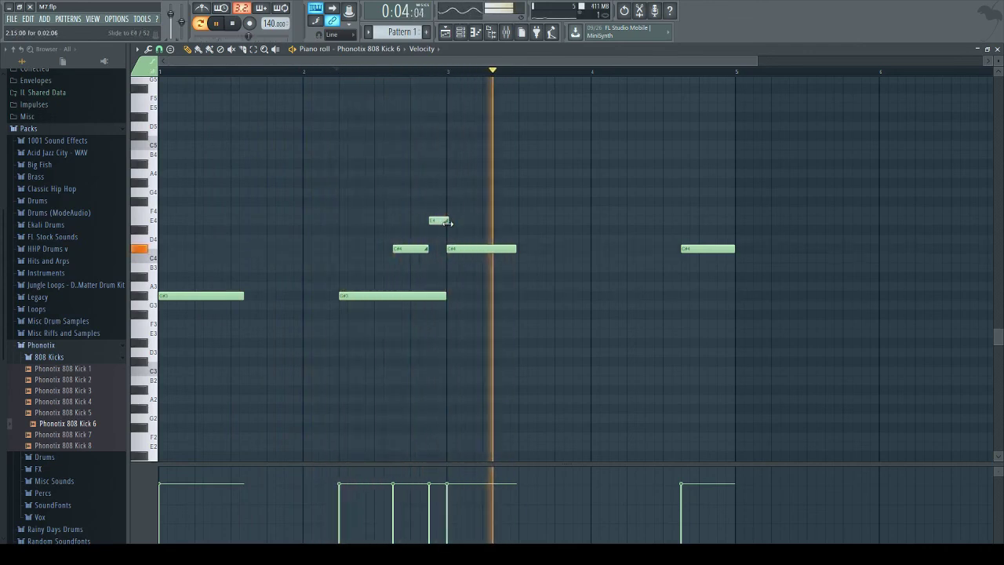
Step: Lengthen the C#4 note at bar 3 to three beats and add another C#4 on the second beat of bar 4
drag(517, 248, 555, 250)
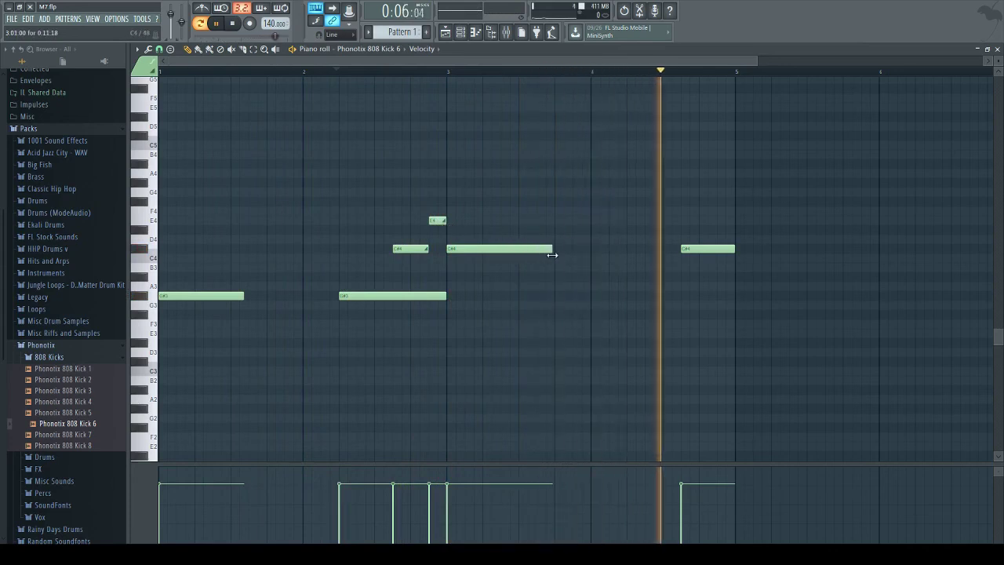
click(630, 250)
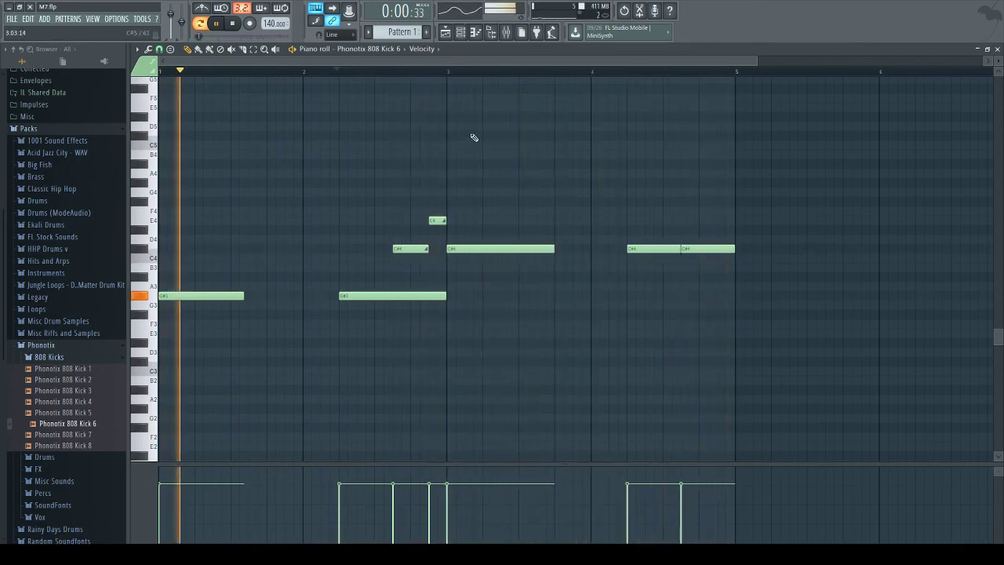
Step: Lower all the 808 notes two octaves, to G#1, C#2 and E2
key(ctrl+Down)
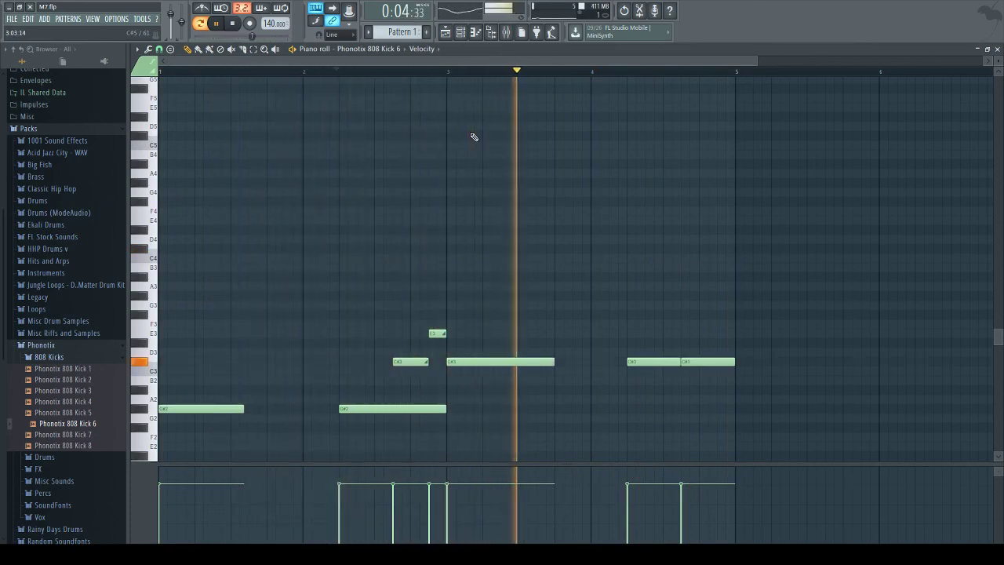
key(ctrl+Down)
scroll(385, 195, down, 4)
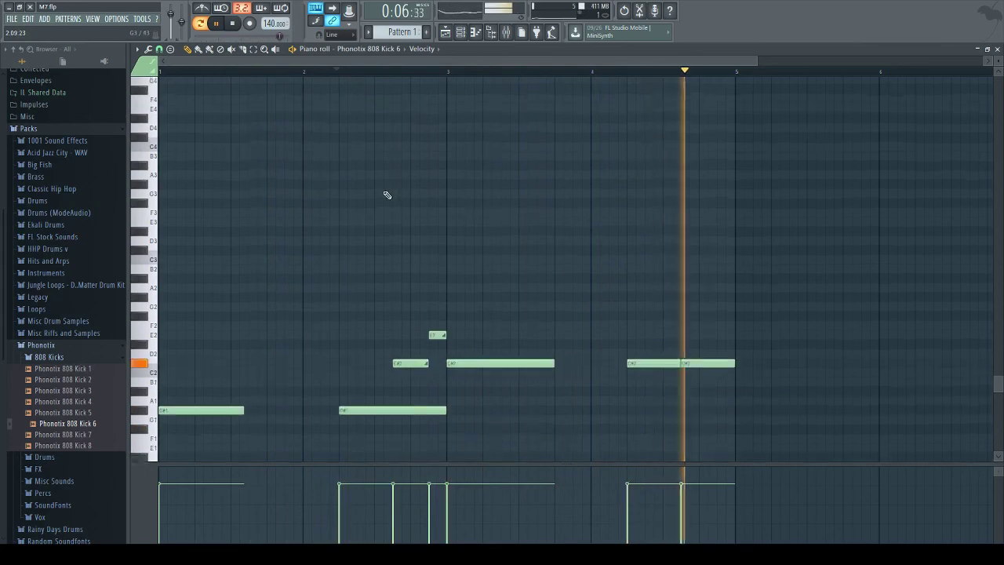
Step: Play the arrangement from bar 16 and raise the 808 mixer track's volume to -4.5 dB
click(446, 35)
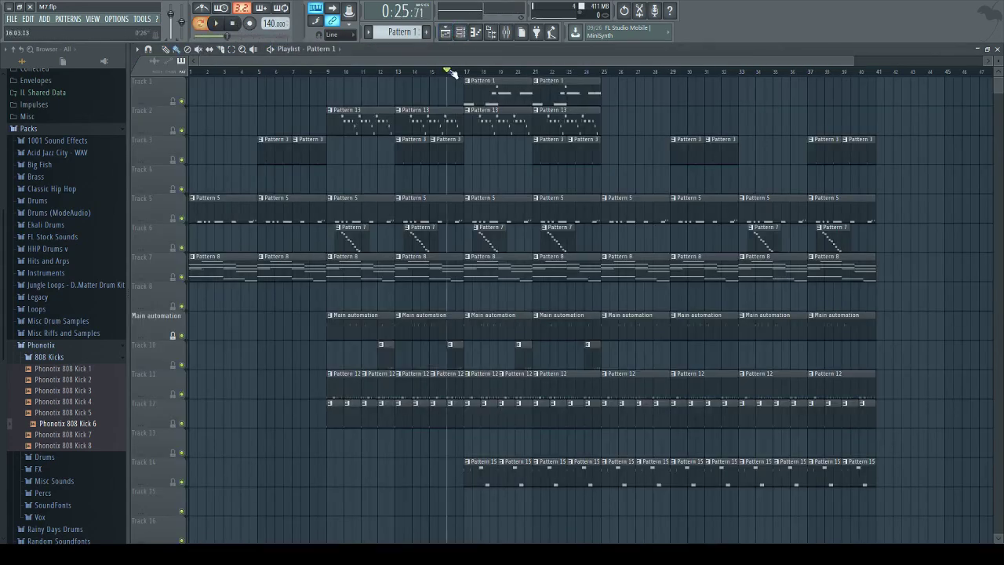
click(225, 23)
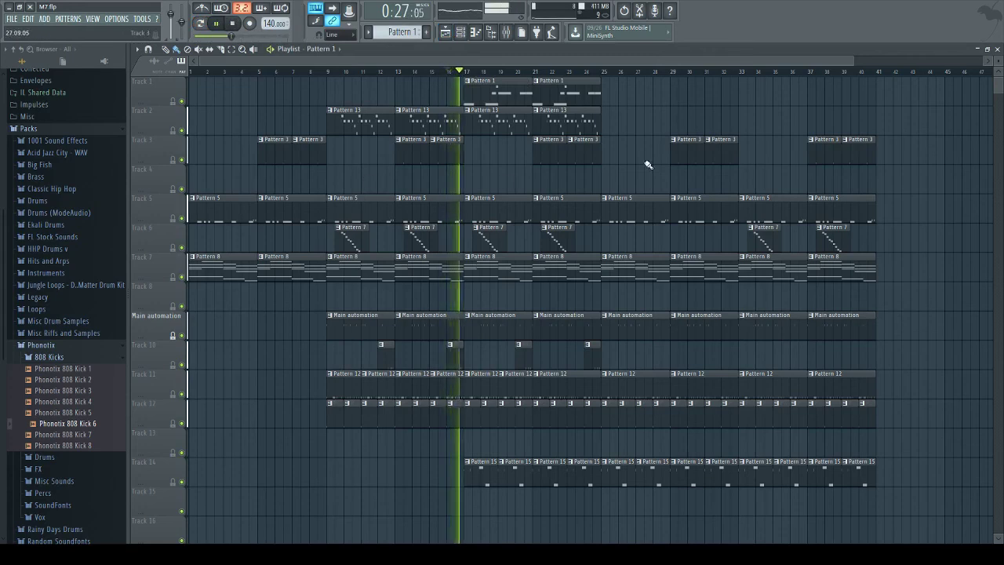
click(506, 38)
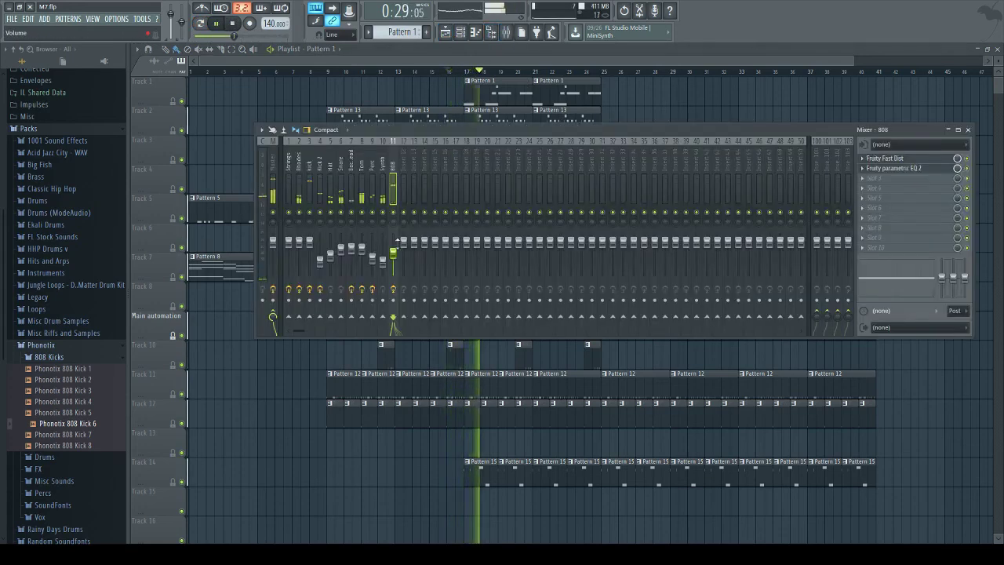
drag(393, 253, 396, 249)
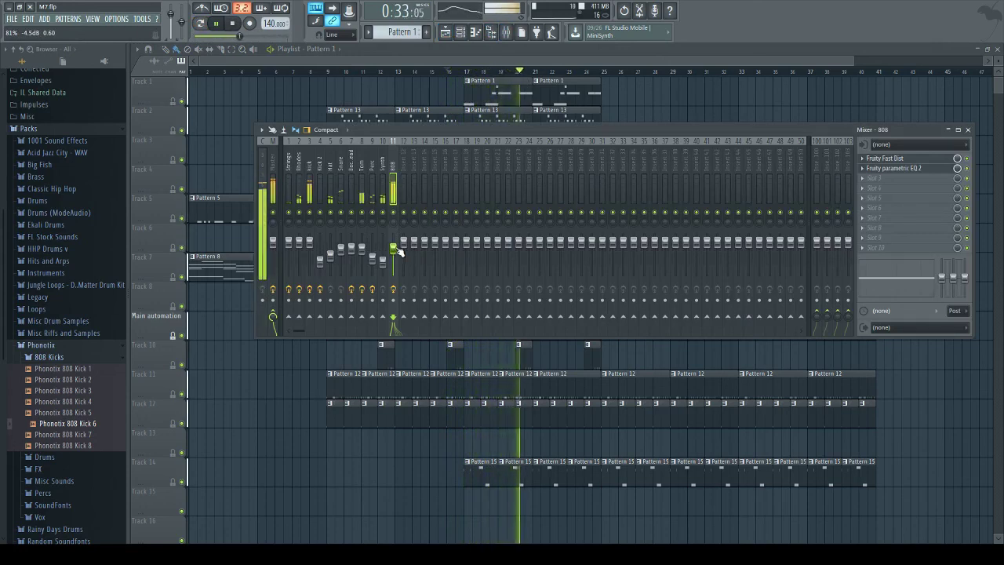
Step: Raise the velocity of all 808 notes in Pattern 1 to maximum
double_click(481, 100)
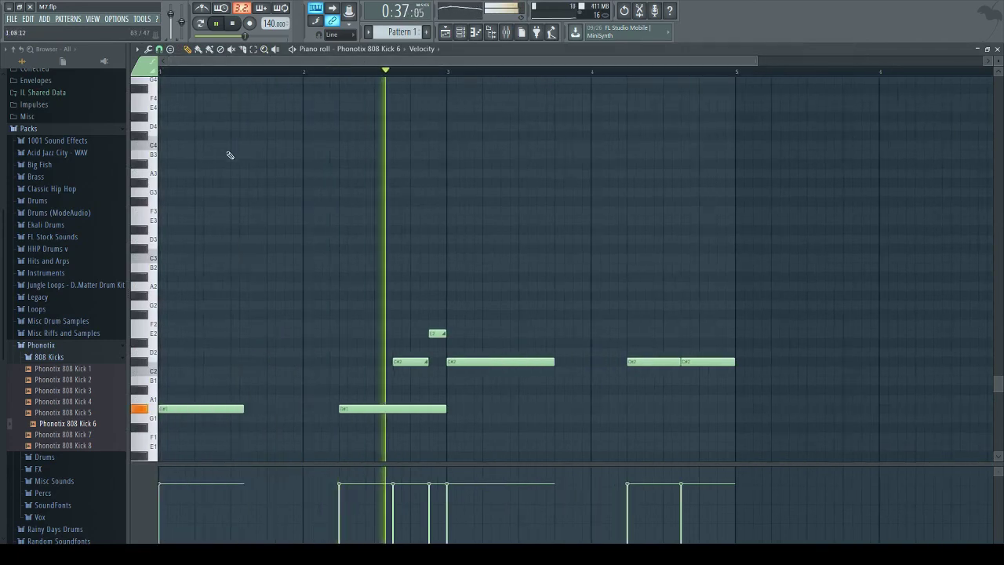
key(ctrl+a)
click(167, 477)
drag(167, 477, 453, 399)
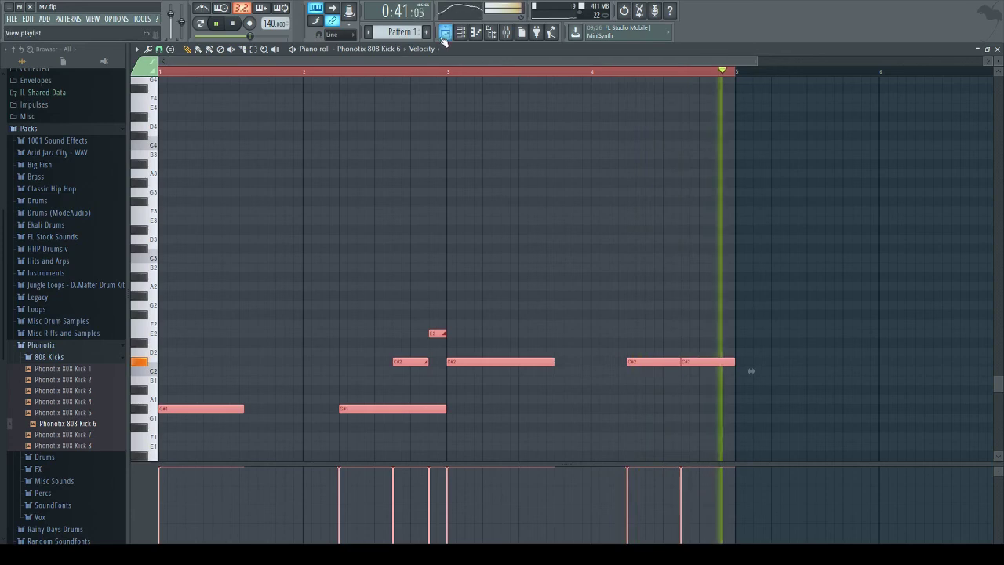
Step: Play the arrangement from bar 17 and check the 808 level in the mixer
key(F5)
click(468, 72)
click(512, 35)
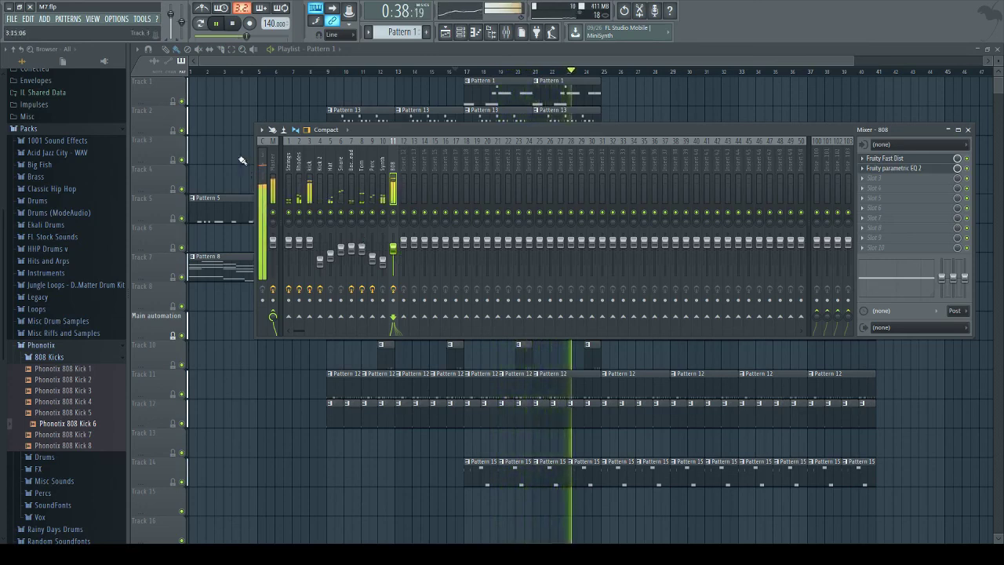
key(F9)
Step: Paint Pattern 1 clips on Track 1 from bar 25 to bar 41 and replay from bar 23
drag(357, 62, 430, 83)
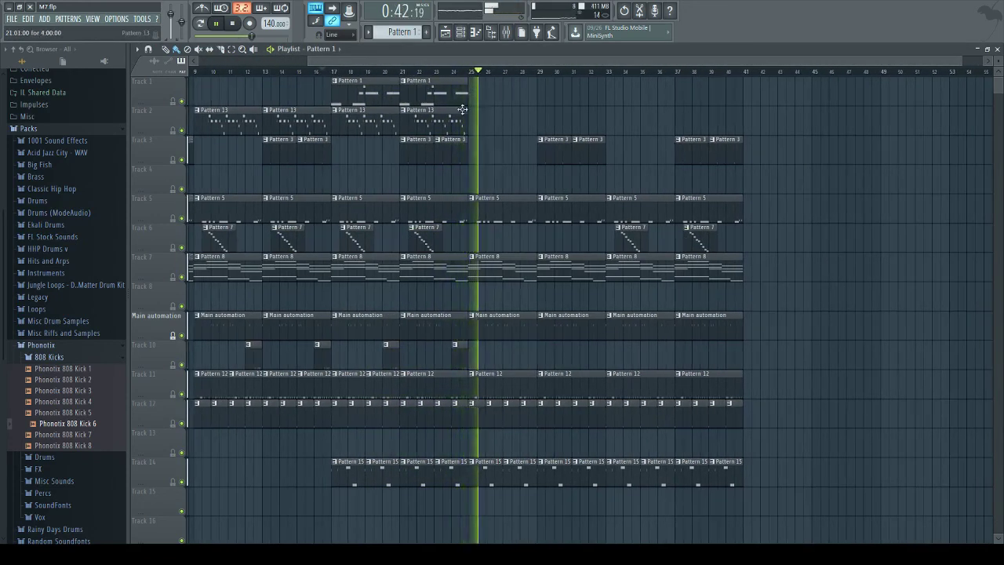
drag(475, 93, 687, 100)
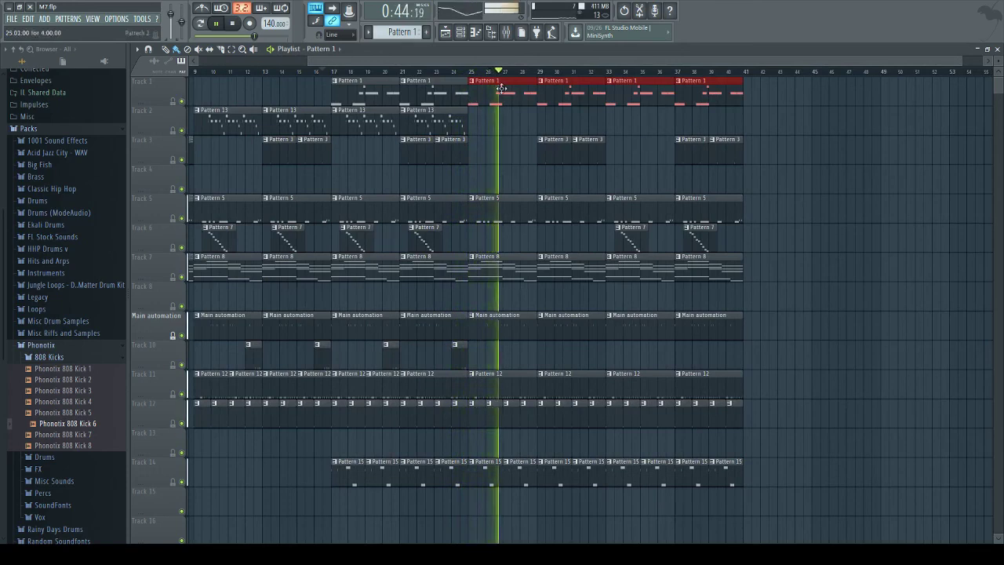
click(444, 71)
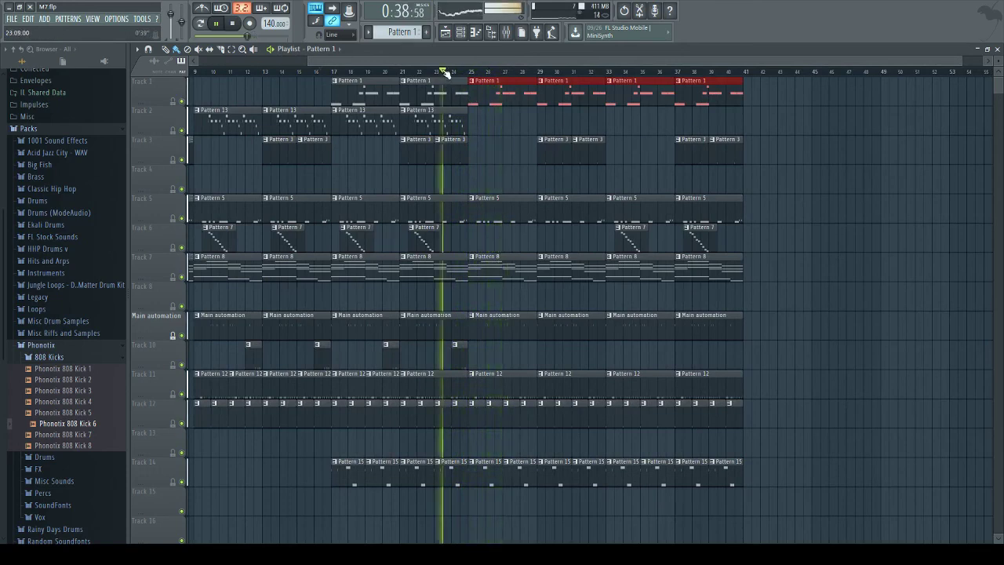
Step: Erase the Pattern 12 clips on Track 11 and the Pattern 9 clips on Track 12 from bar 25 onward
right_click(522, 385)
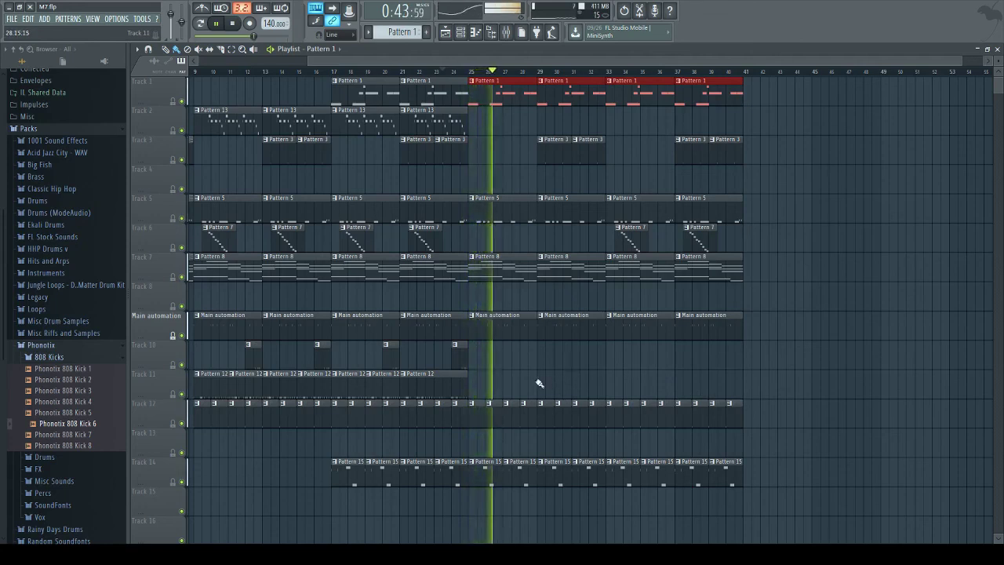
right_click(489, 408)
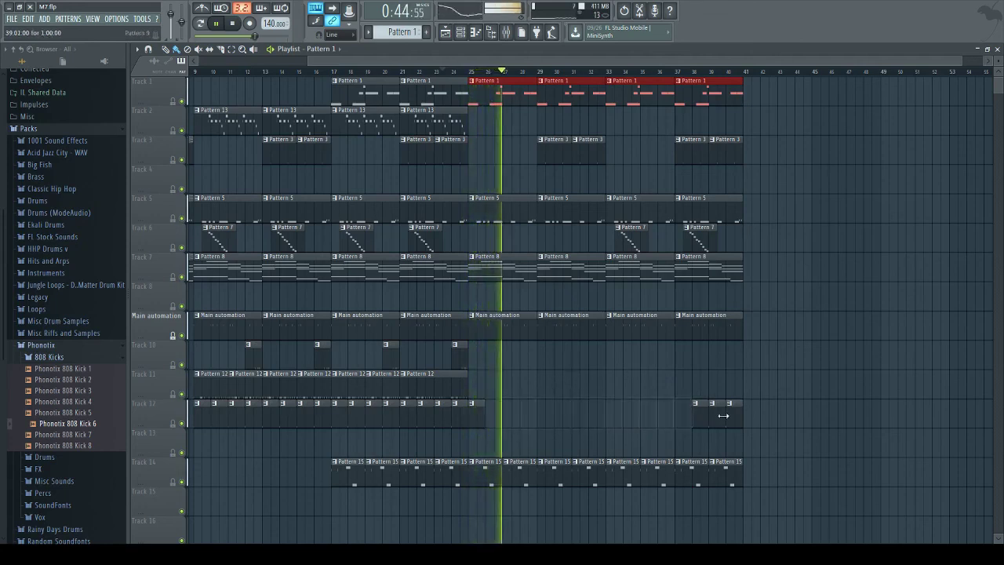
right_click(475, 411)
click(459, 420)
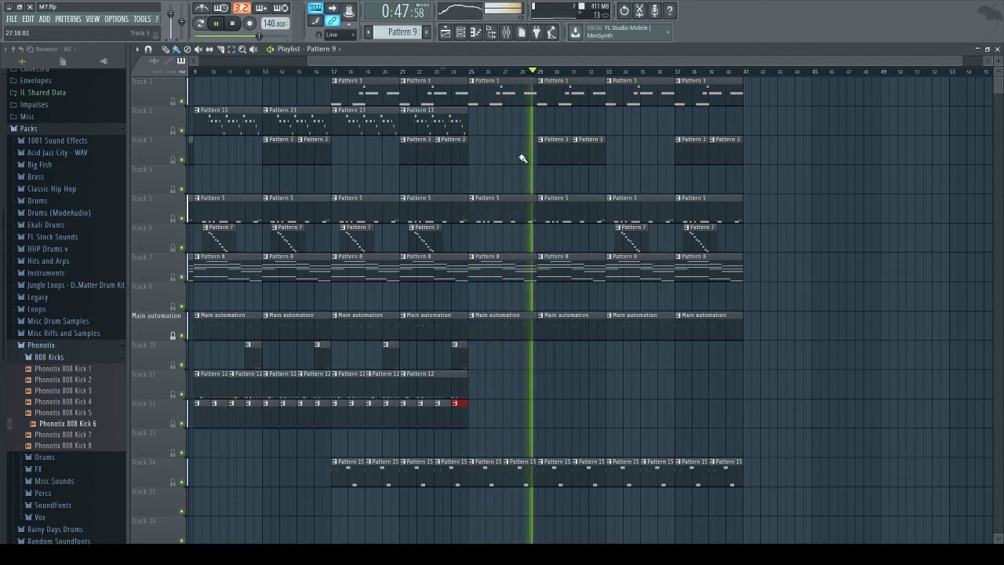
Step: Erase the Pattern 1 clips on Track 1 from bar 25 onward
right_click(543, 97)
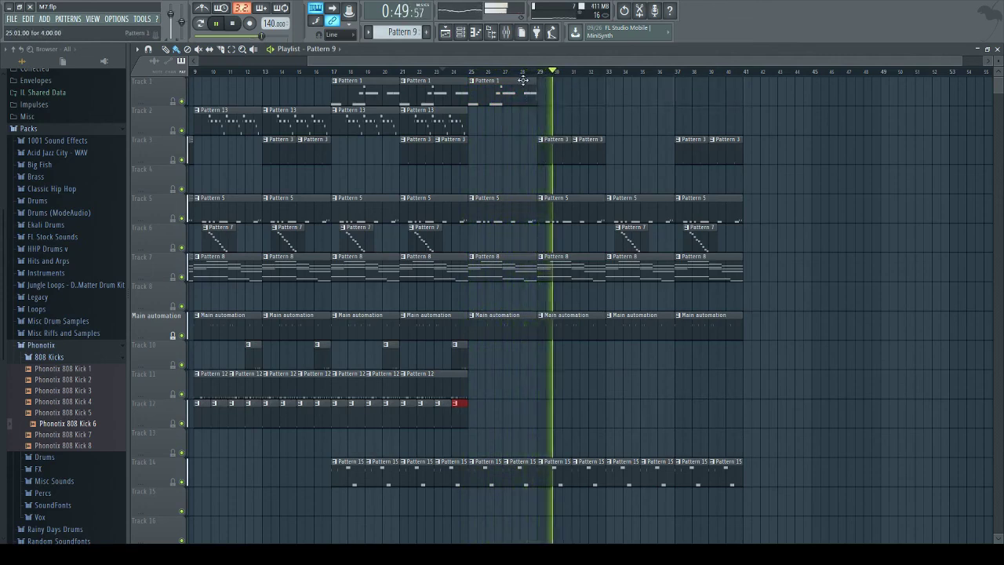
key(Delete)
click(438, 73)
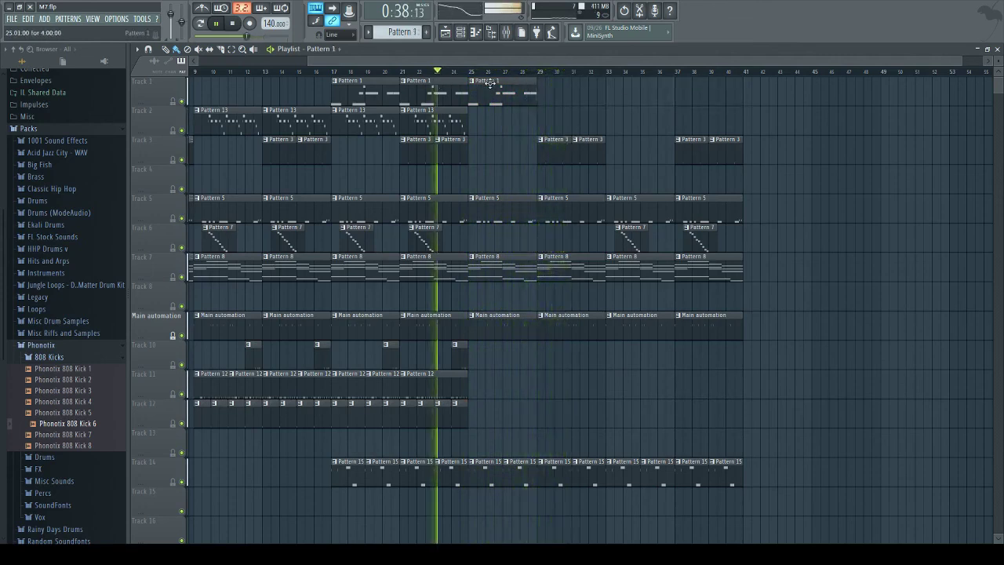
right_click(493, 93)
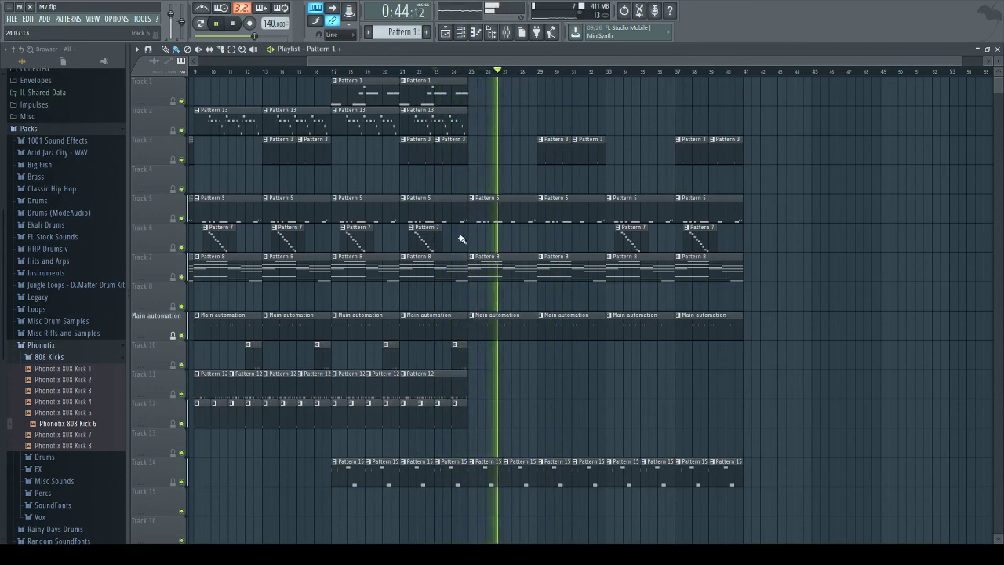
Step: Erase the Pattern 15 clips on Track 14 from bar 25 onward and the Main automation clip at bar 25
drag(474, 471, 790, 475)
click(460, 71)
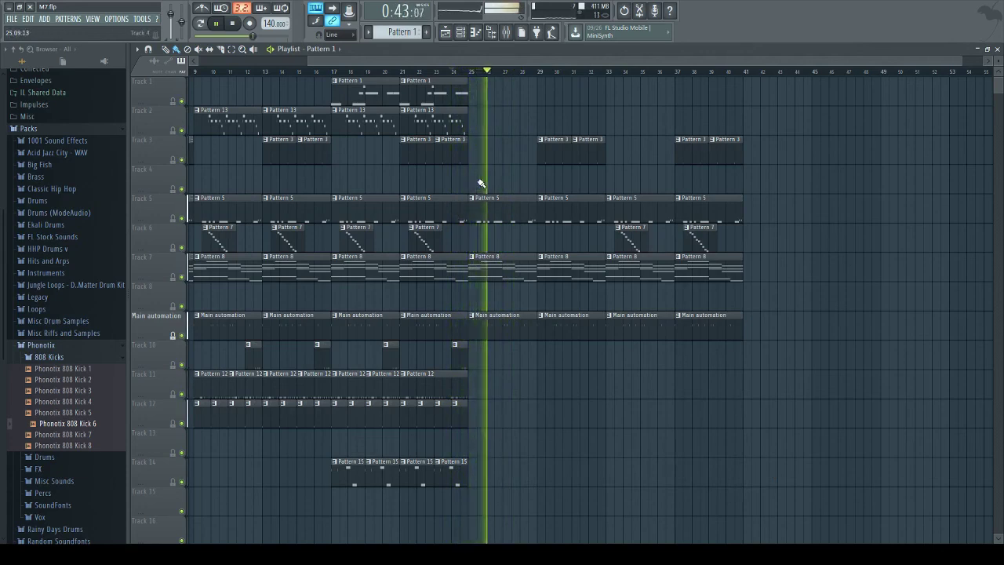
right_click(513, 331)
Step: Place Pattern 1 clips on Track 1 at bars 25, 29, 33 and 37
click(498, 91)
click(466, 71)
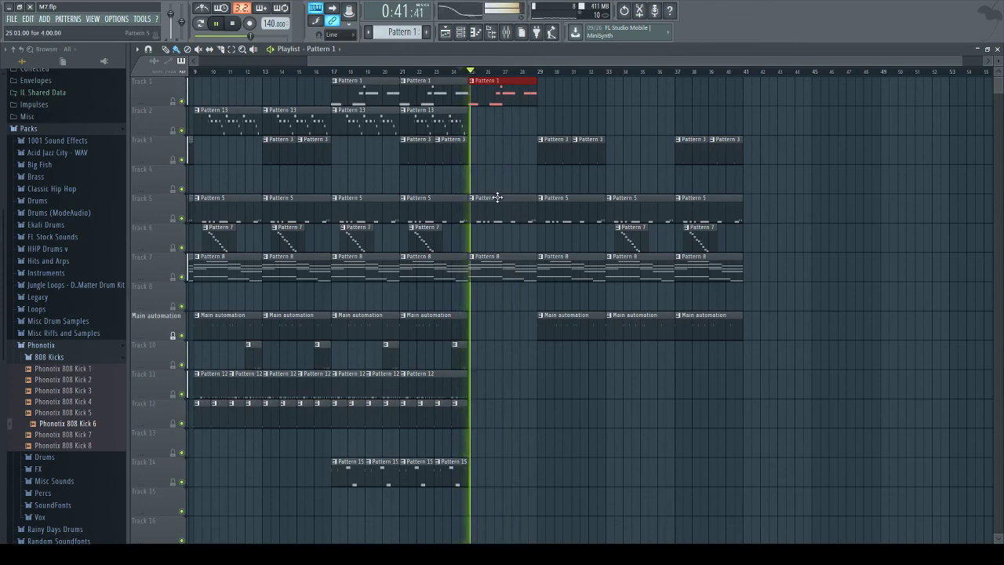
click(540, 92)
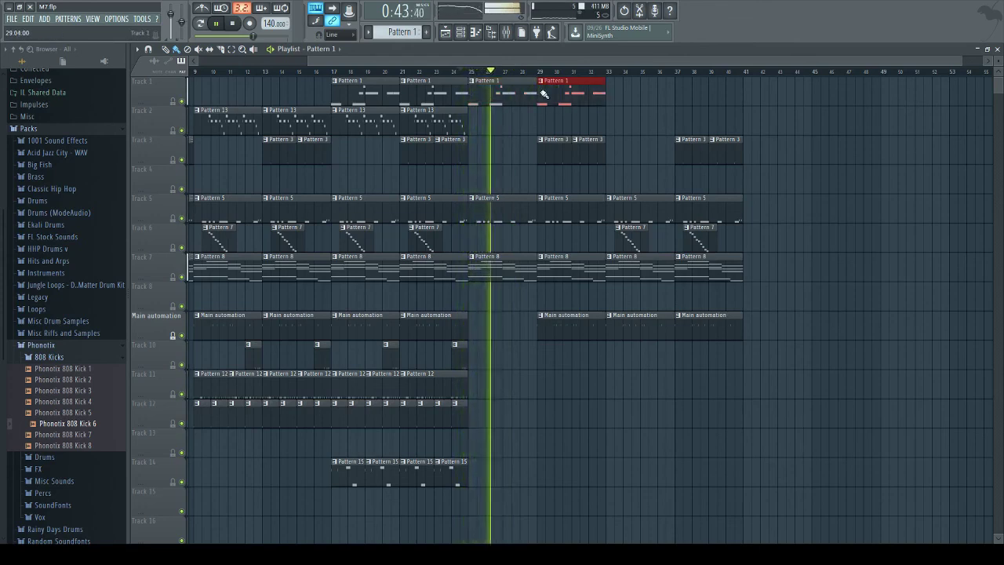
click(507, 33)
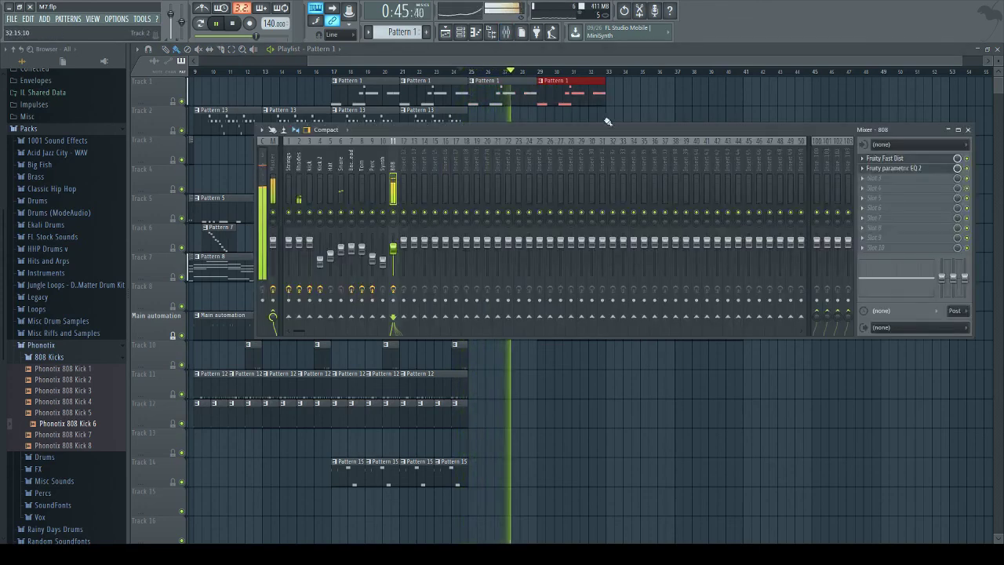
key(F9)
click(610, 92)
click(679, 92)
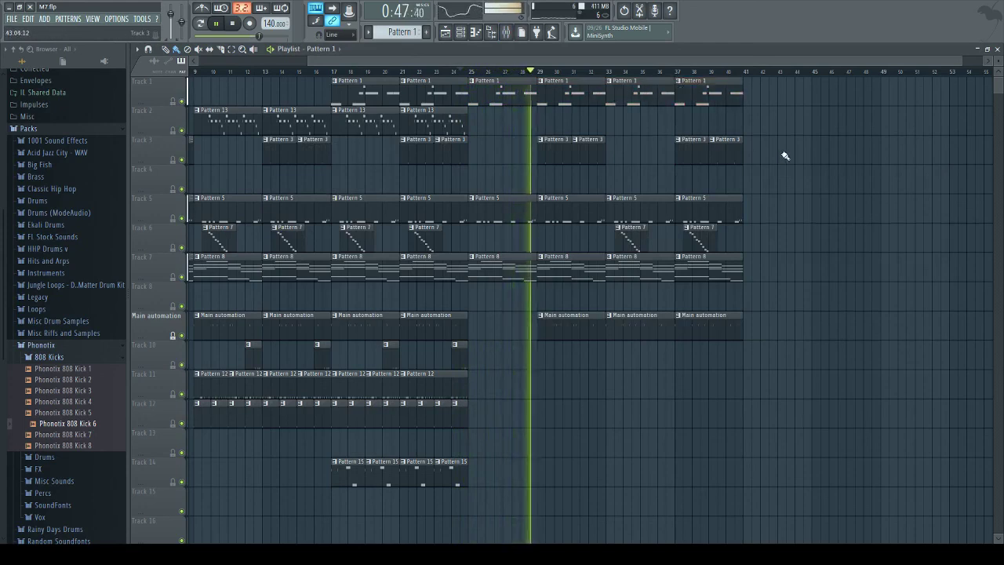
Step: Set the 808 mixer track's volume to -5.3 dB
key(F9)
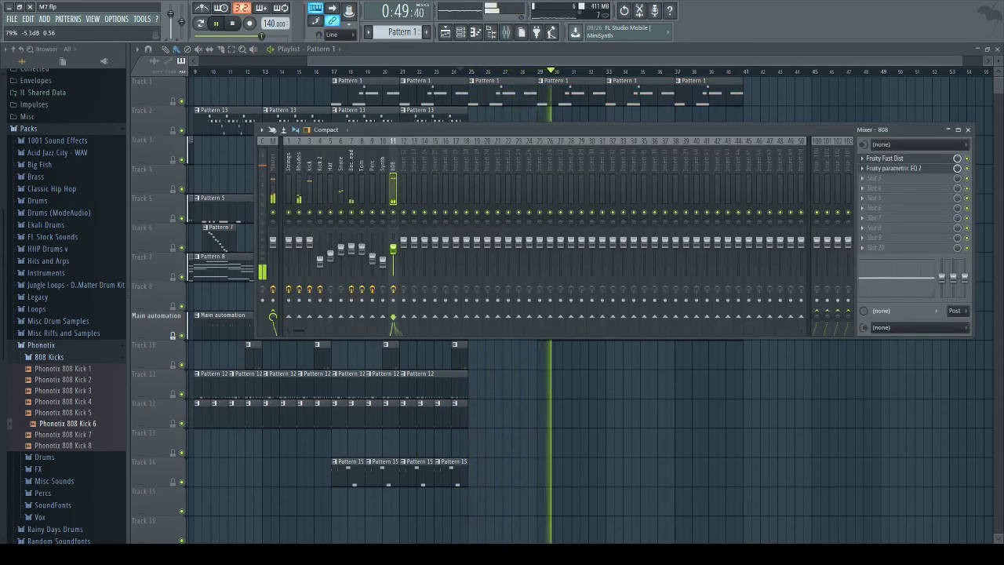
key(F9)
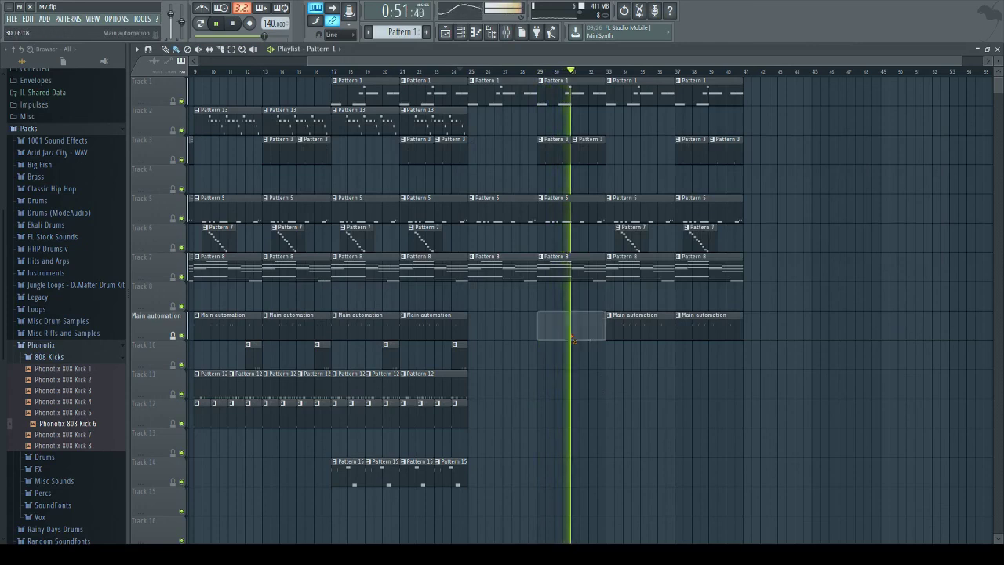
Step: Erase the remaining Main automation clips from bar 29 onward
right_click(615, 320)
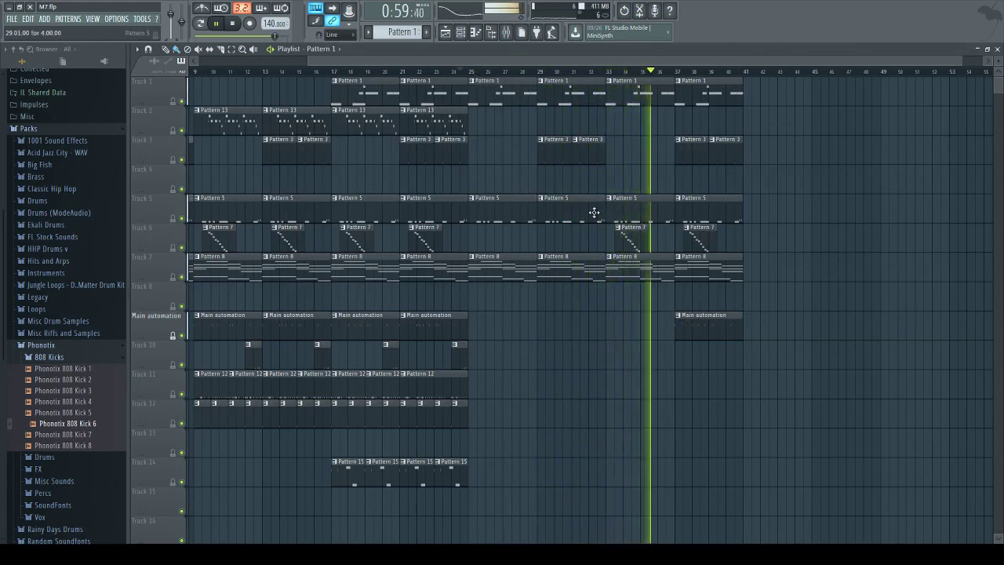
right_click(694, 332)
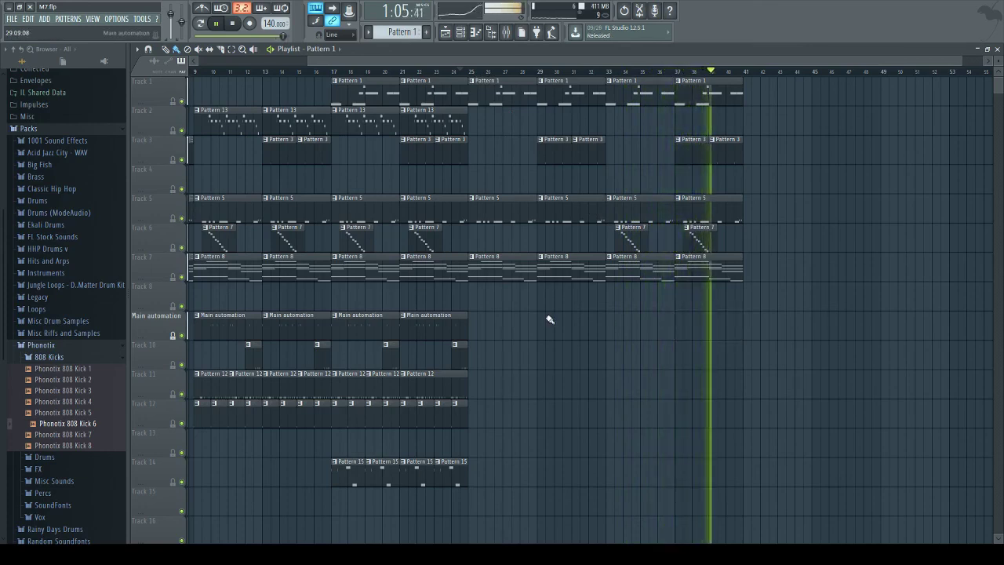
Step: Stop playback and open the Fruity Limiter on the Master mixer track for inspection
drag(316, 60, 196, 59)
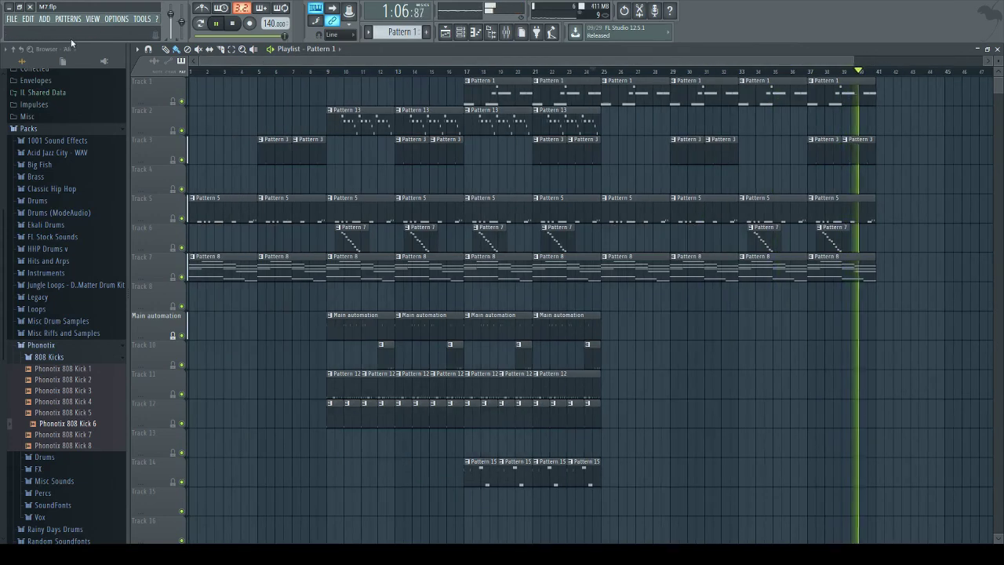
click(233, 24)
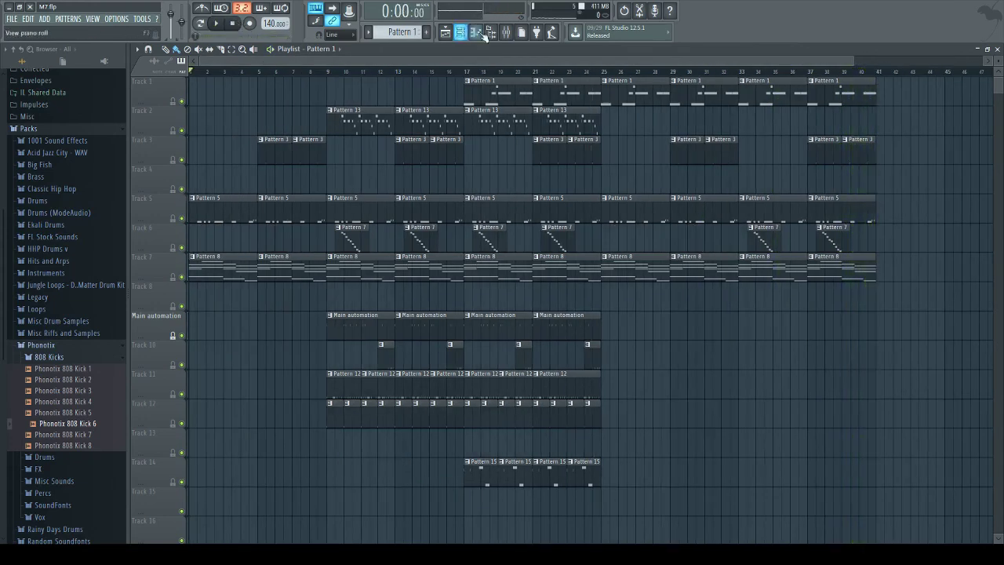
click(506, 32)
click(271, 159)
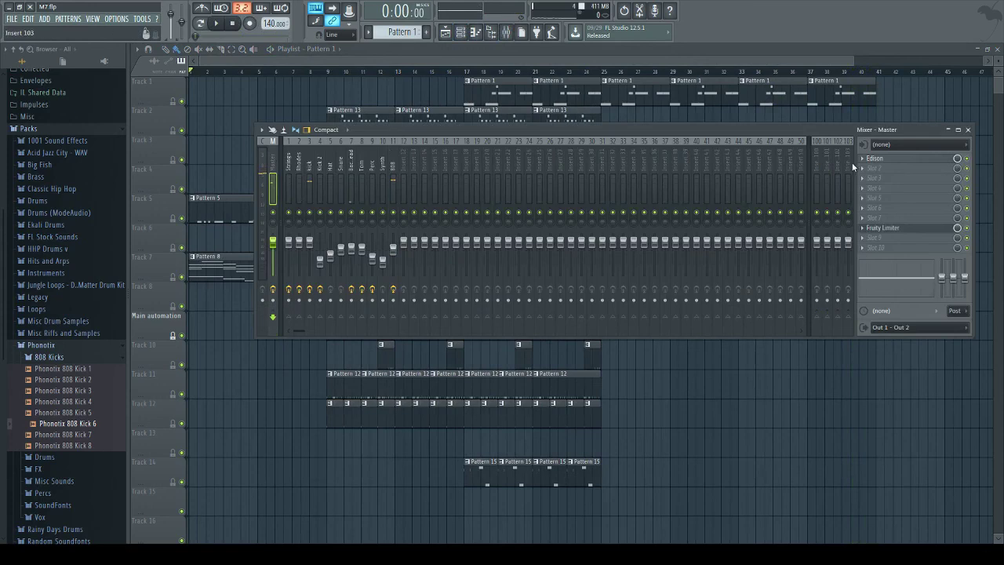
click(883, 228)
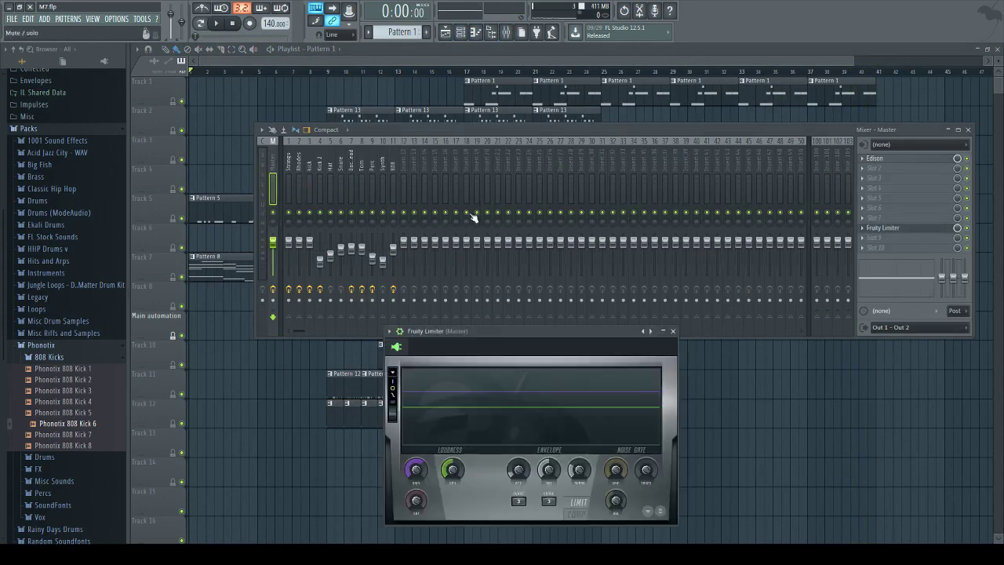
drag(463, 331, 468, 303)
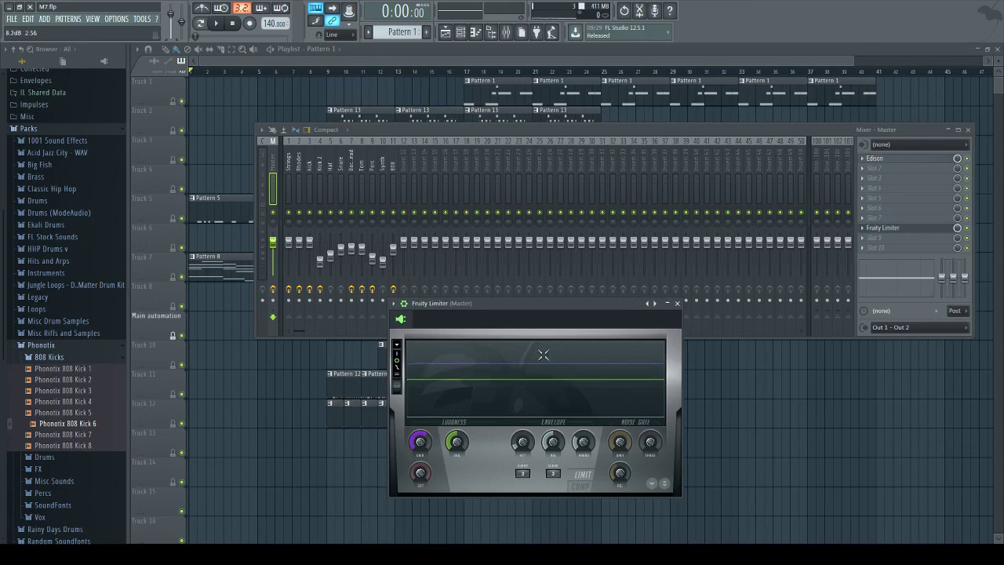
Step: Load Maximus in the Master track's second effect slot and audition its bands in solo during playback
click(866, 171)
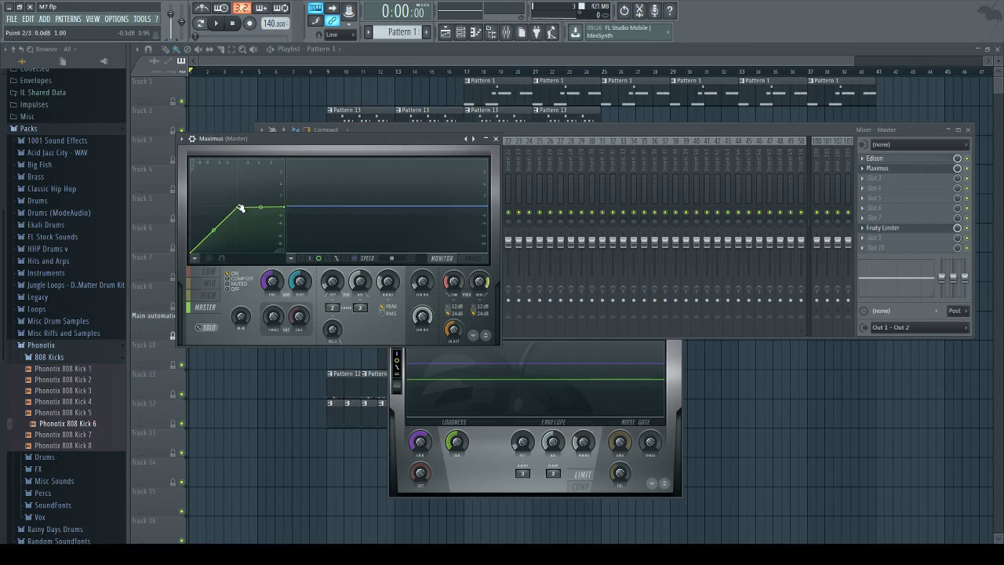
click(216, 24)
click(208, 271)
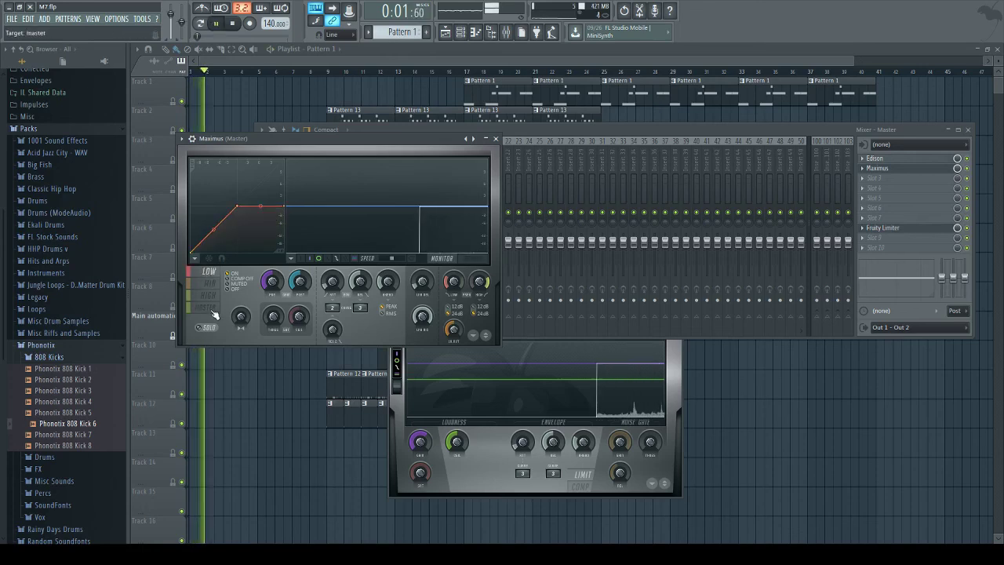
click(198, 328)
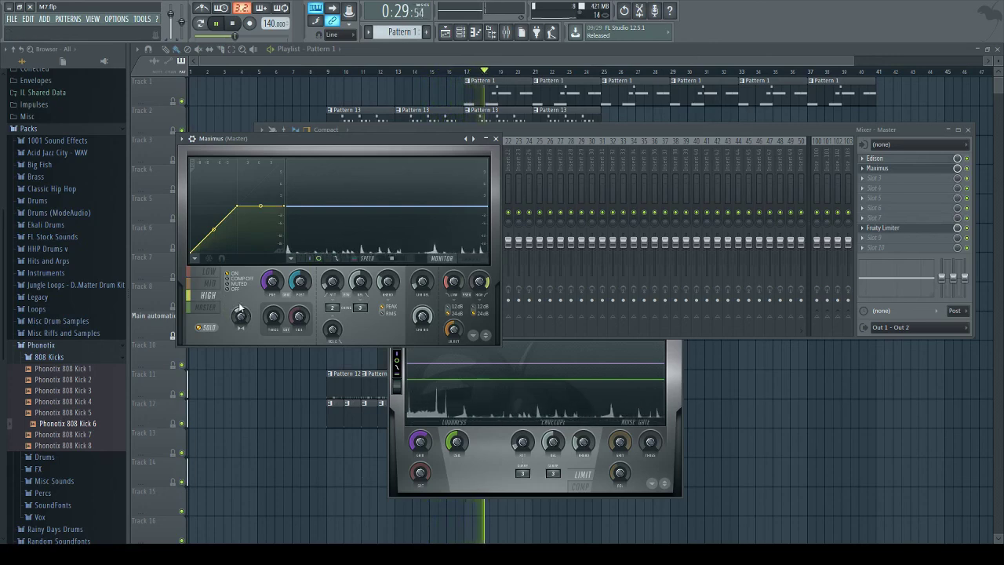
click(202, 313)
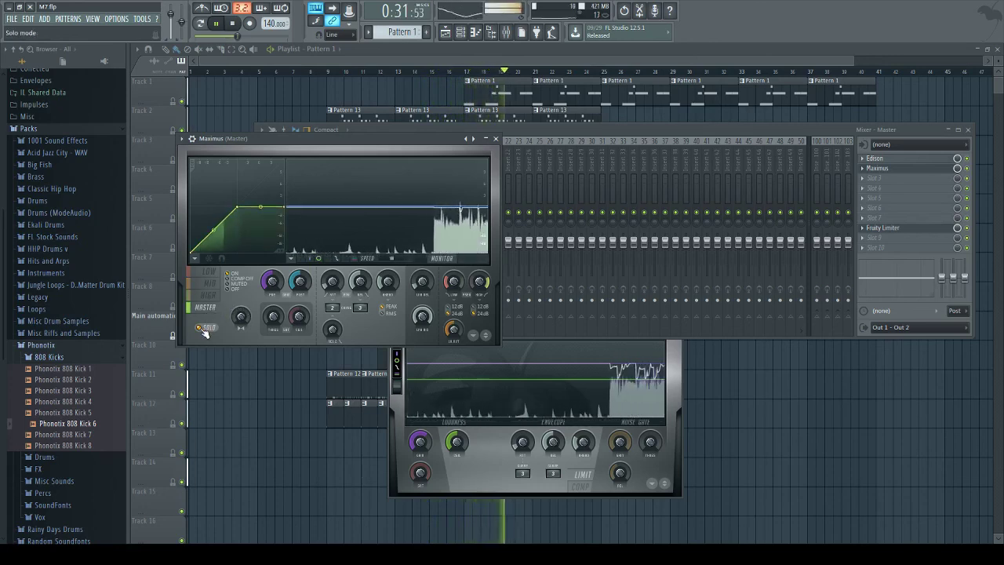
click(208, 272)
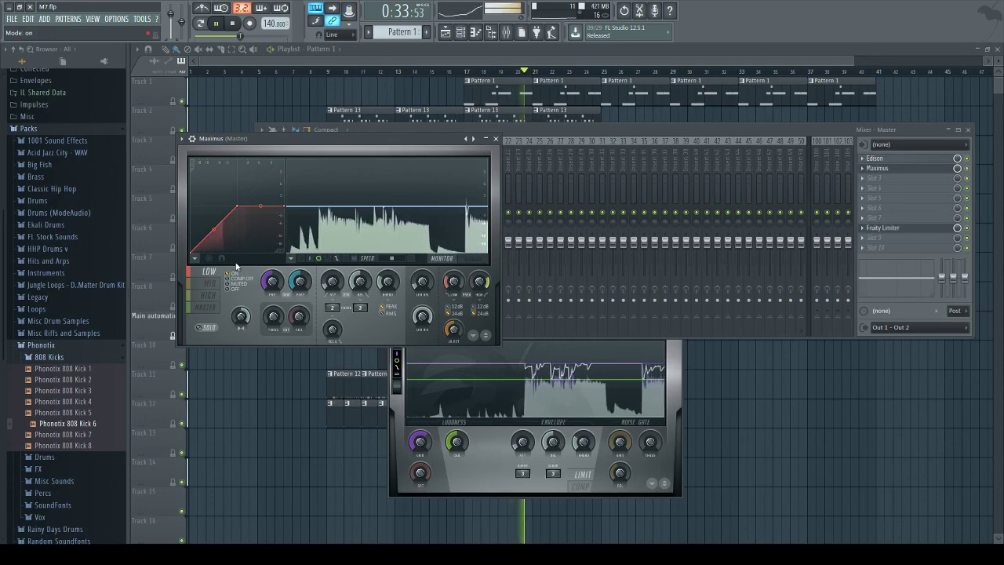
Step: Check the levels on the 808 mixer track and view the sample settings of the Phonotix 808 Kick 6 channel
click(546, 133)
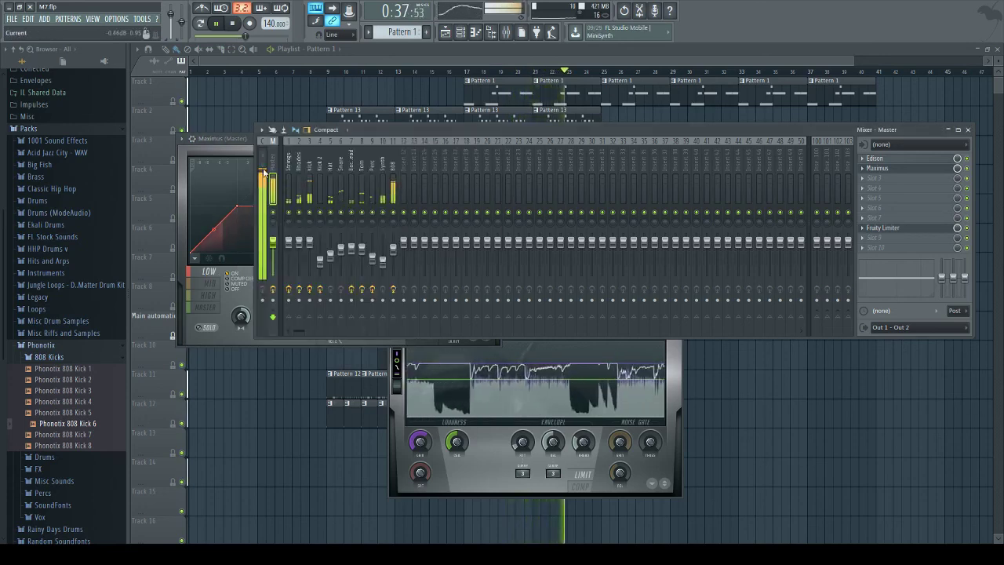
click(392, 166)
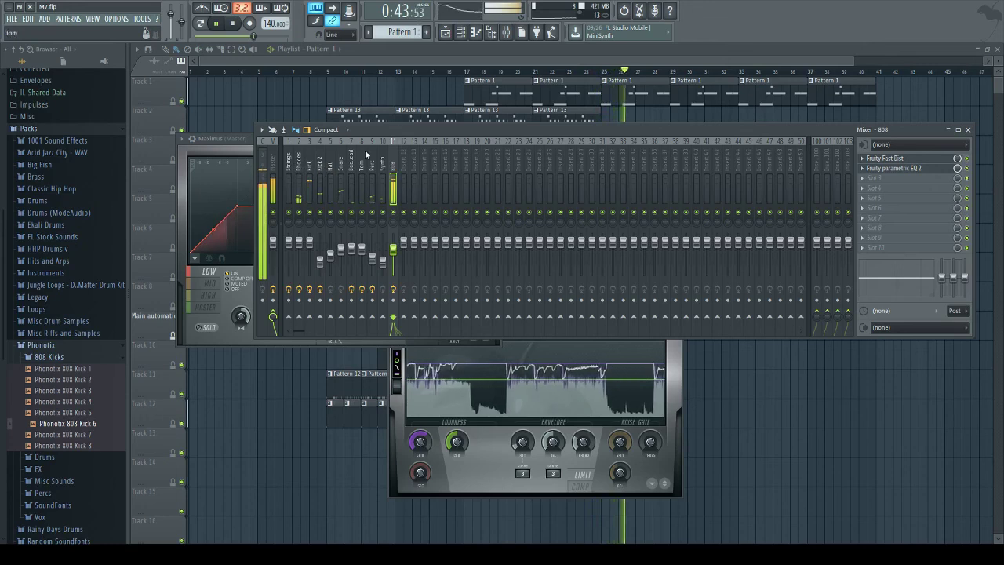
click(461, 32)
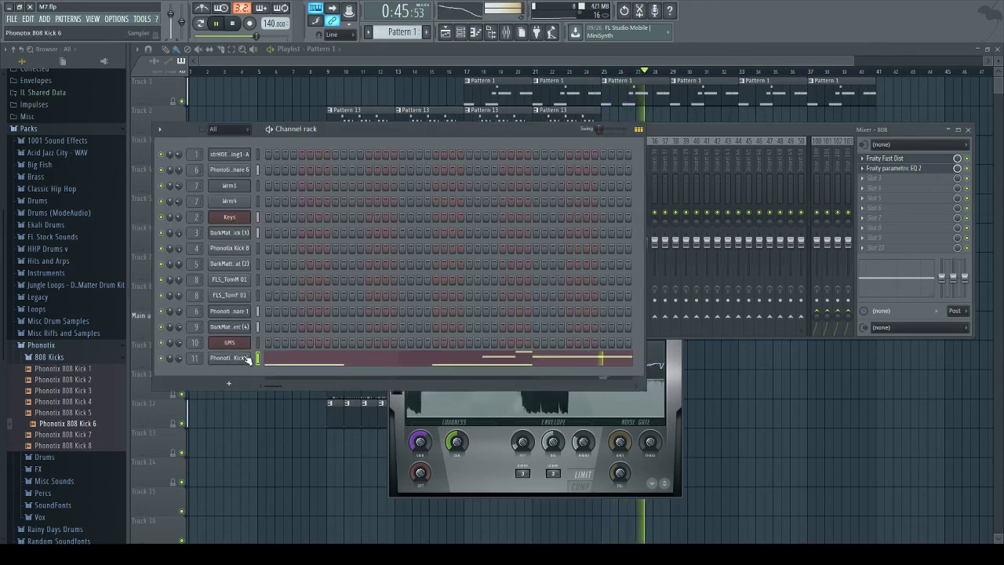
click(246, 357)
click(245, 211)
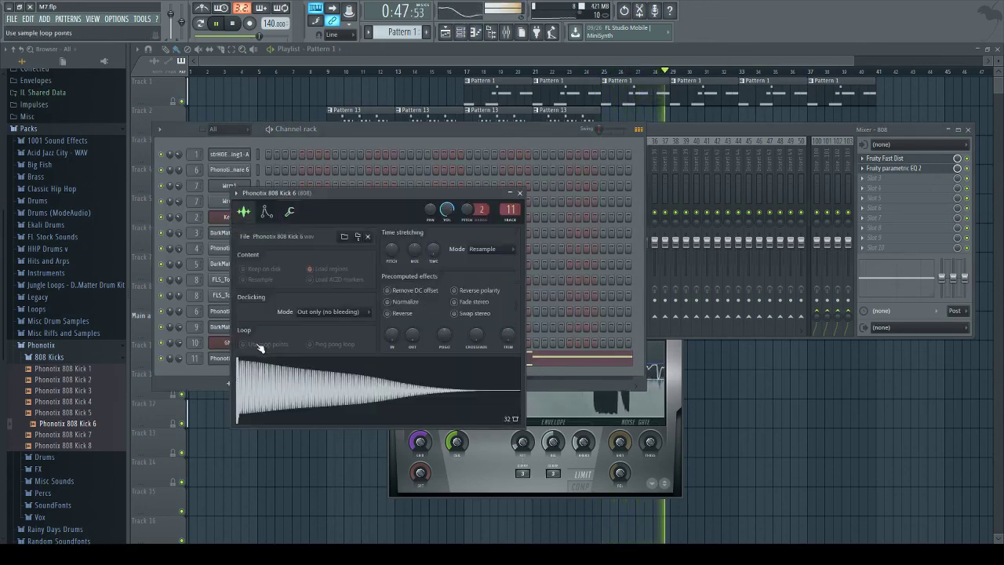
click(210, 367)
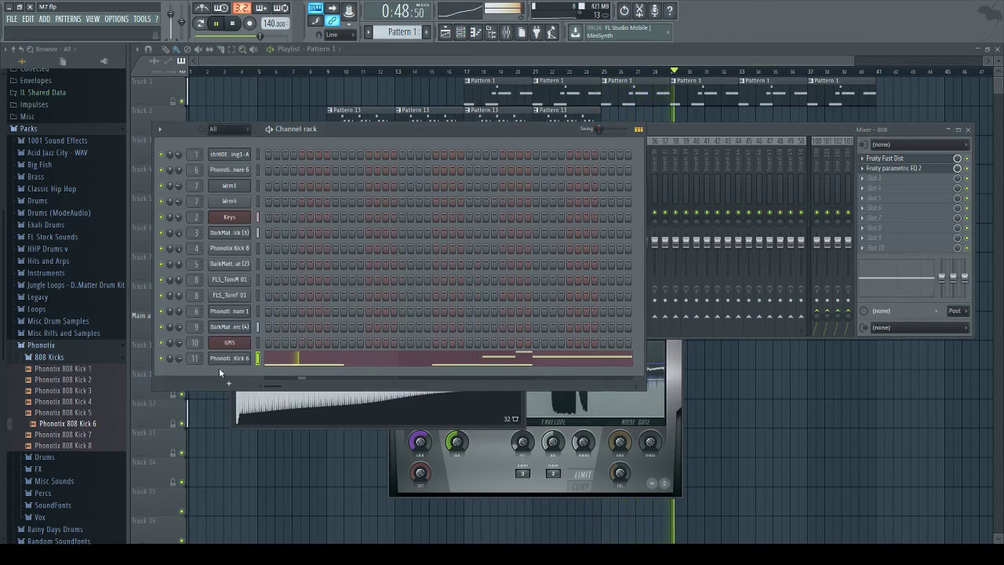
Step: Inspect the sample settings of the DarkMatter Perc (4), DarkMatter Hat (2) and Phonotix Kick 8 channels
click(243, 326)
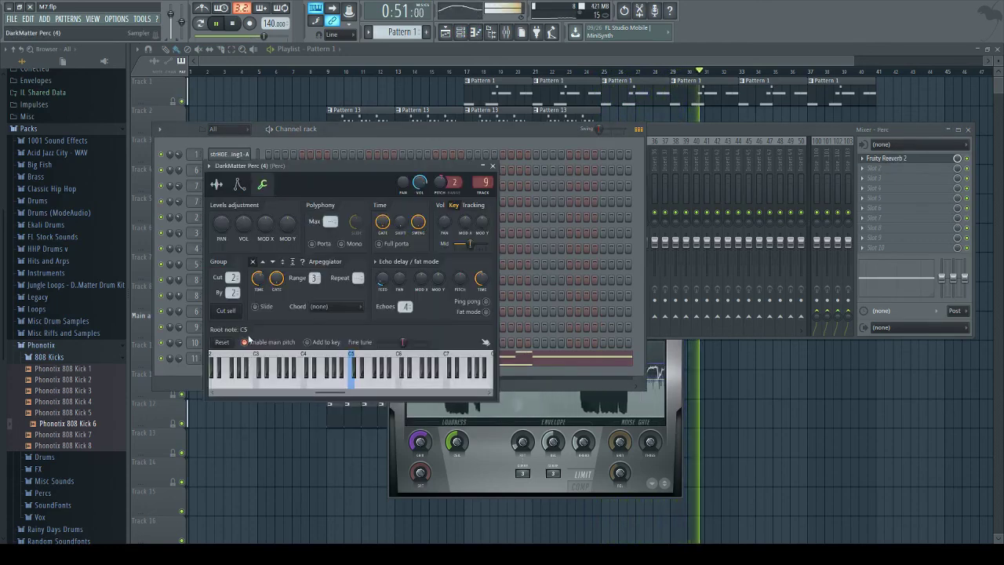
click(217, 185)
click(193, 369)
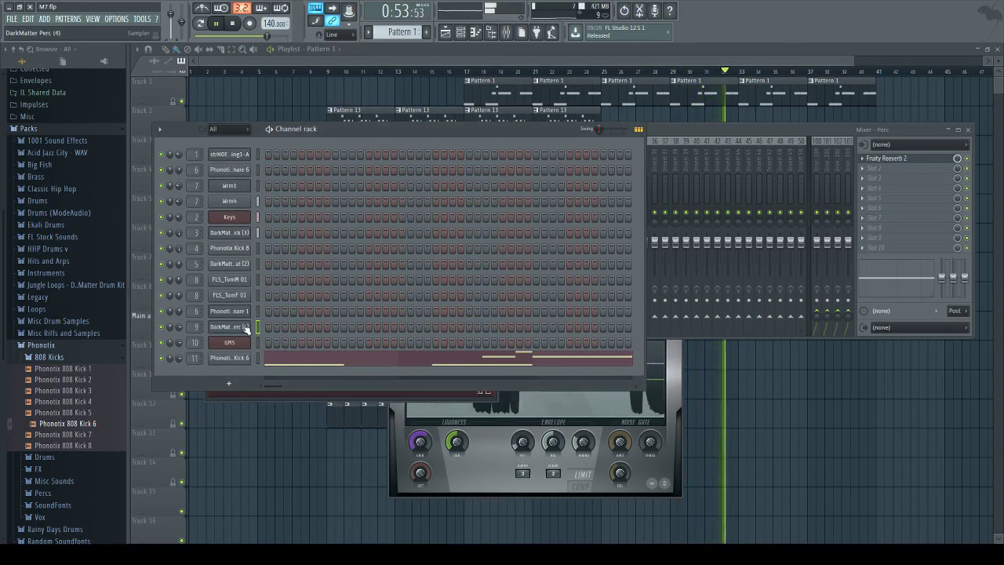
click(229, 263)
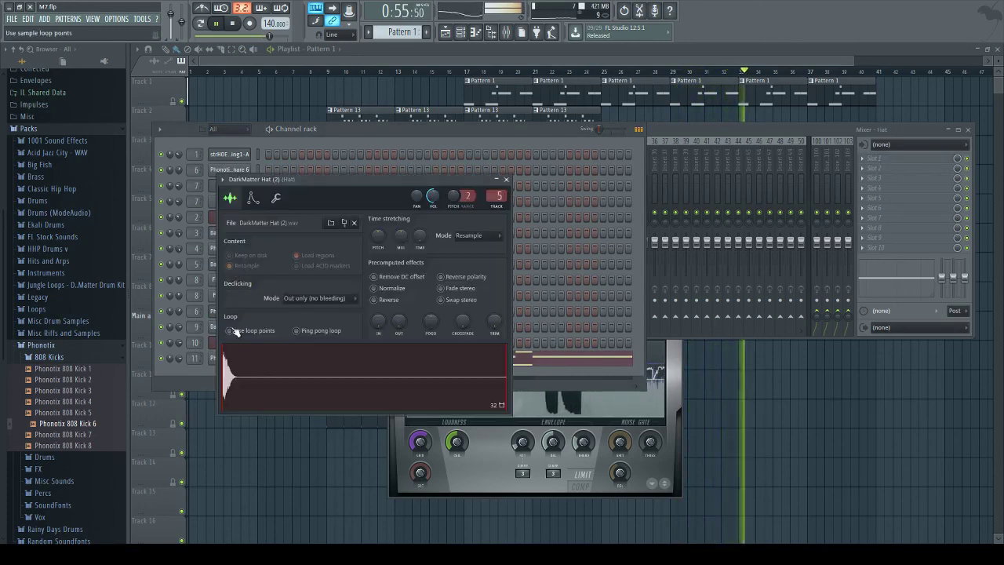
click(232, 139)
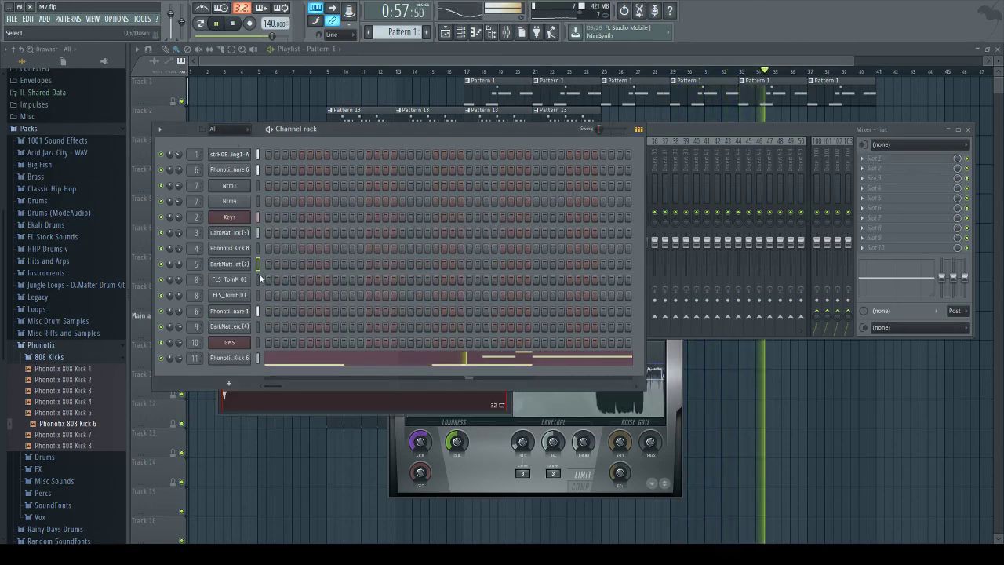
click(231, 248)
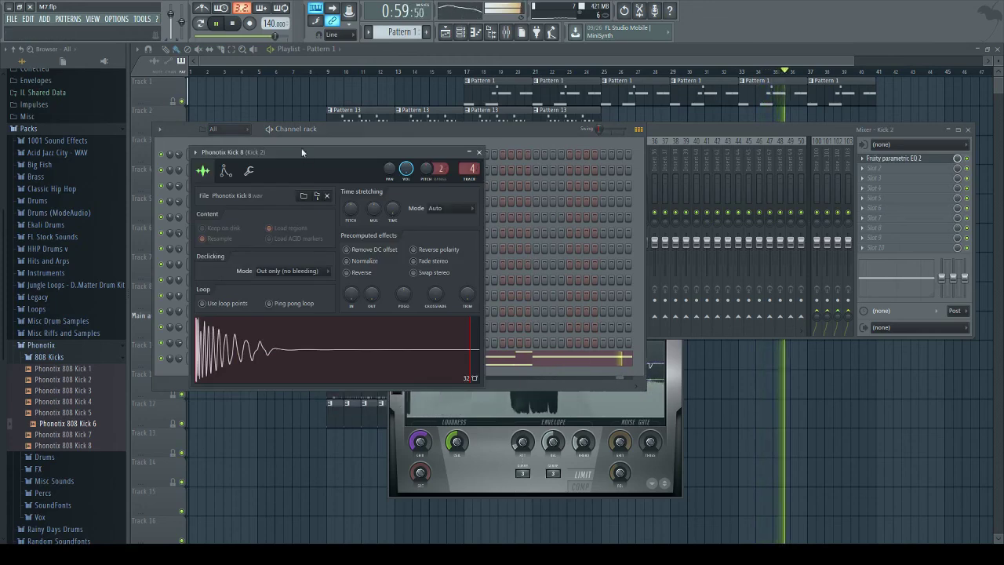
click(636, 346)
click(770, 432)
Step: Inspect the Phonotix Snare 6 and DarkMatter Kick (3) channel settings during playback, and close the channel rack
key(space)
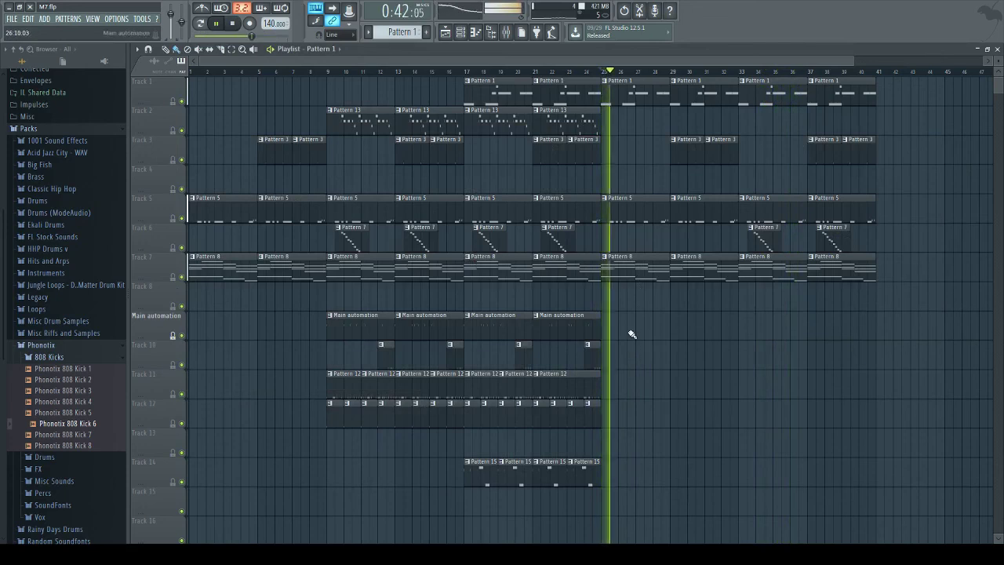
click(461, 34)
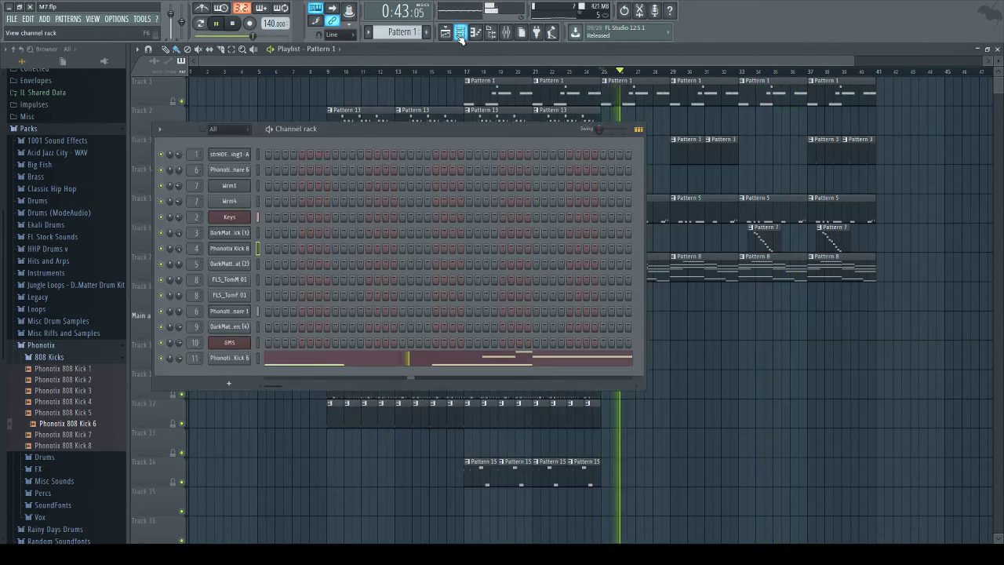
click(236, 169)
click(239, 141)
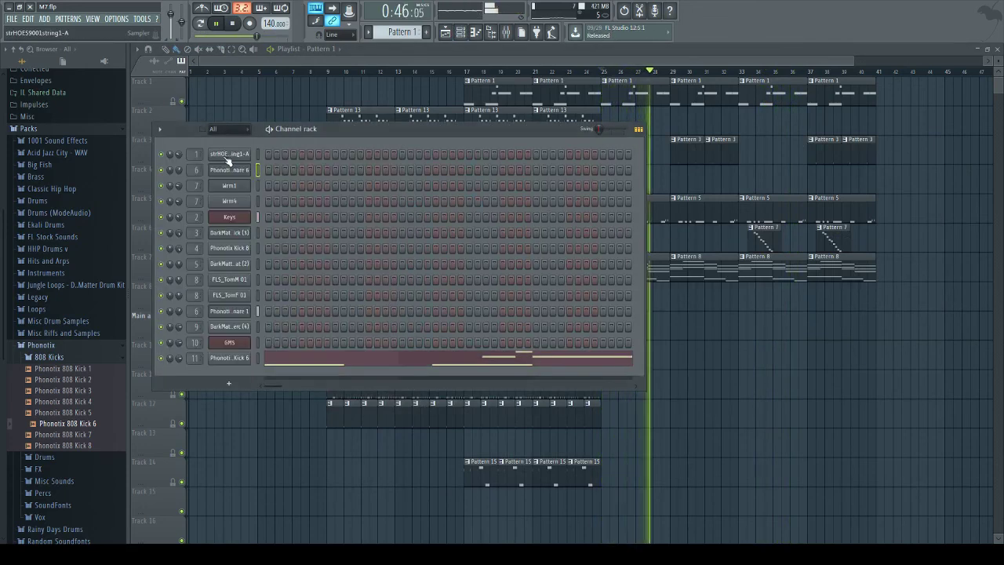
click(229, 232)
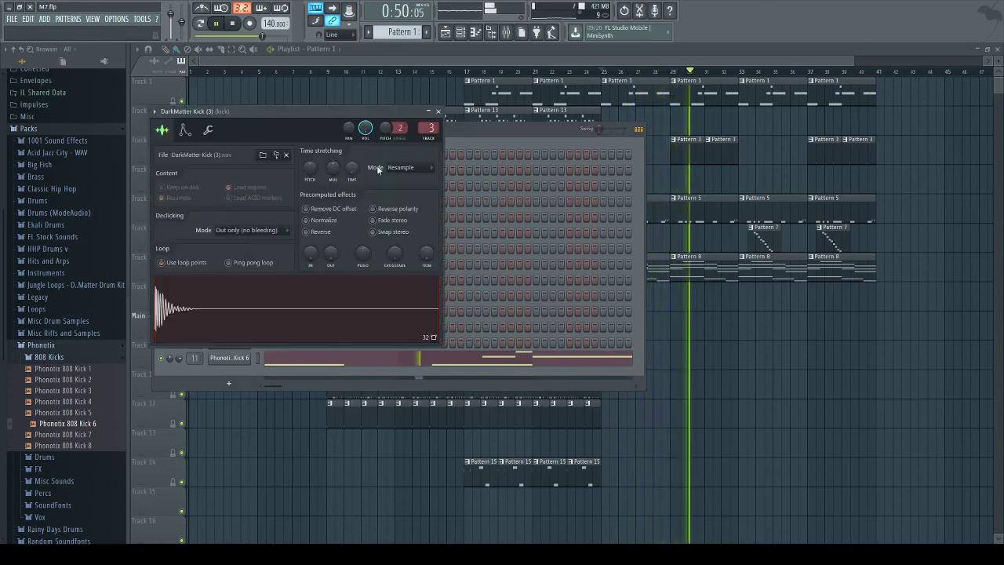
click(452, 126)
key(F6)
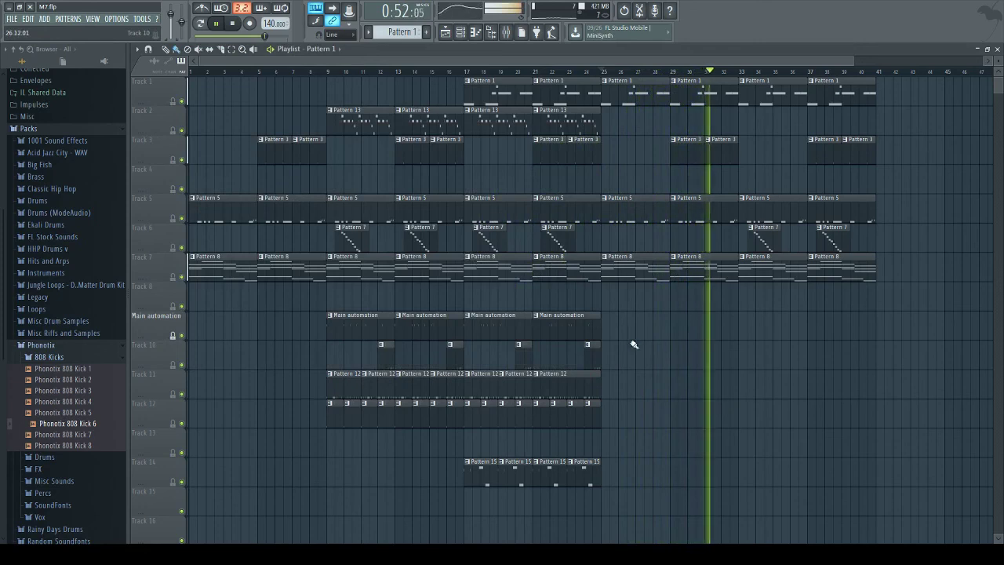
Step: Compare the 808 with Fruity Fast Dist off and on in pattern mode, and adjust the effect's threshold
click(506, 32)
key(l)
click(393, 171)
click(895, 159)
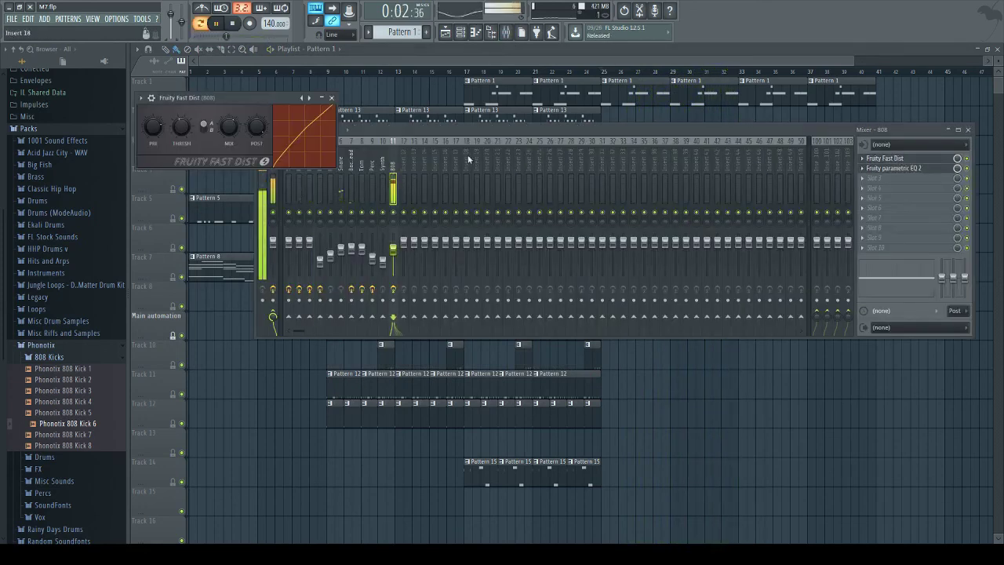
click(970, 161)
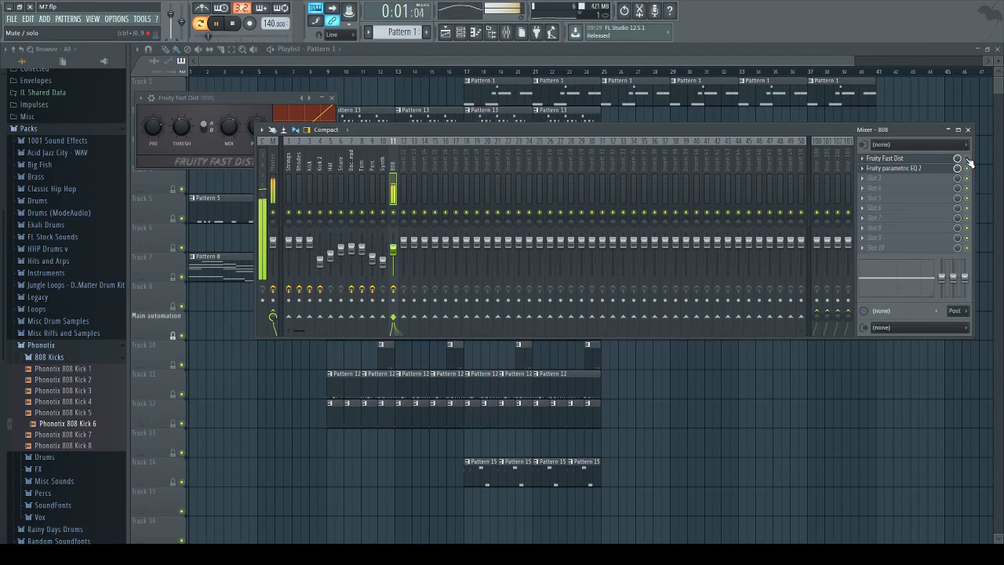
click(273, 100)
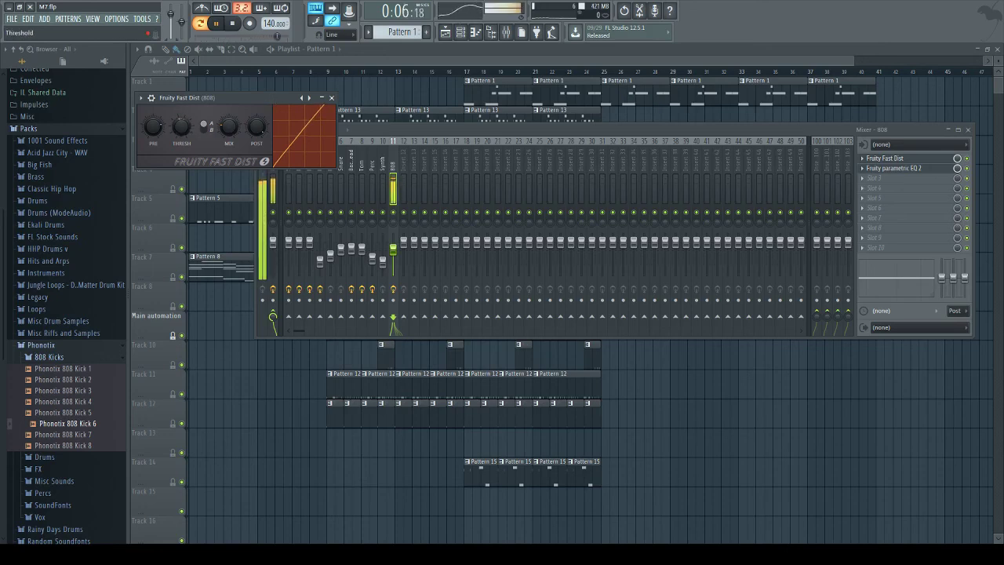
Step: Play the song from bar 17, readjust the 808's Fruity Fast Dist, and set the 808 mixer track's volume to -9.1 dB
click(466, 71)
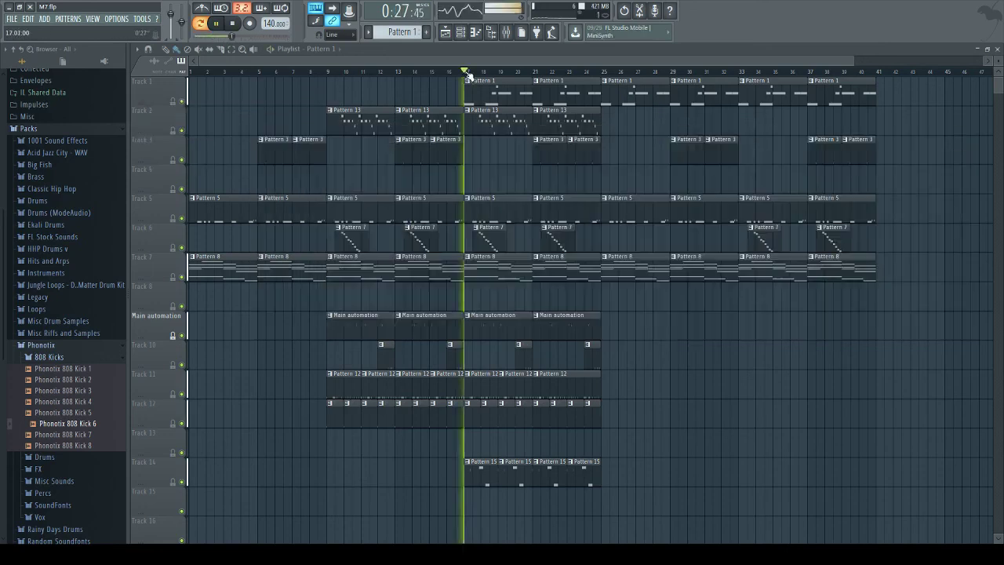
key(F9)
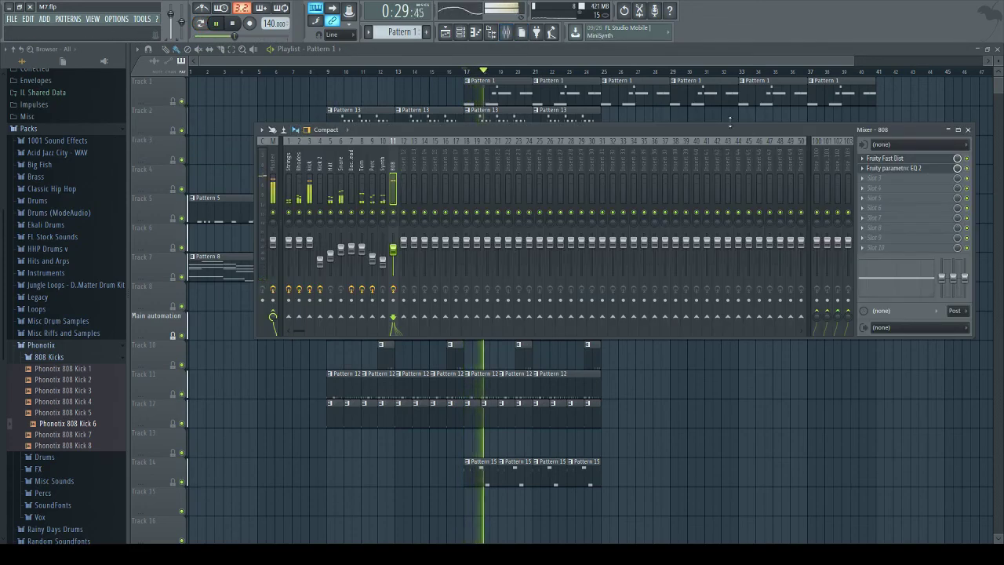
click(882, 158)
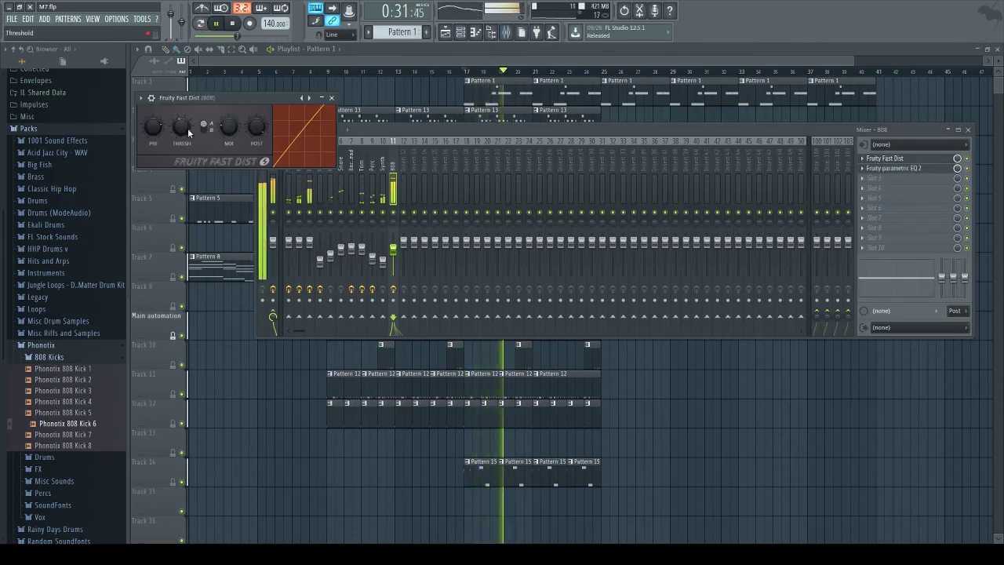
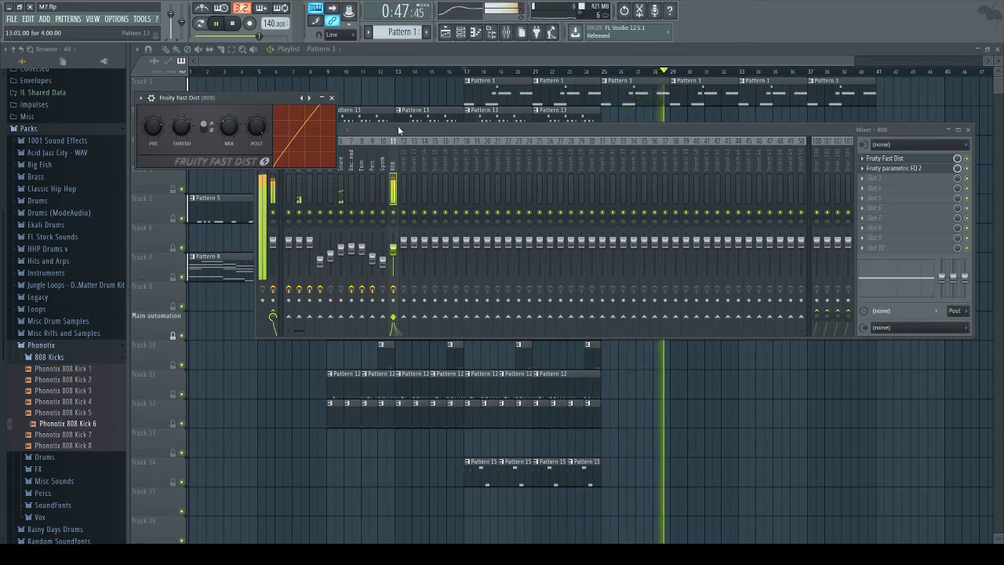
click(394, 249)
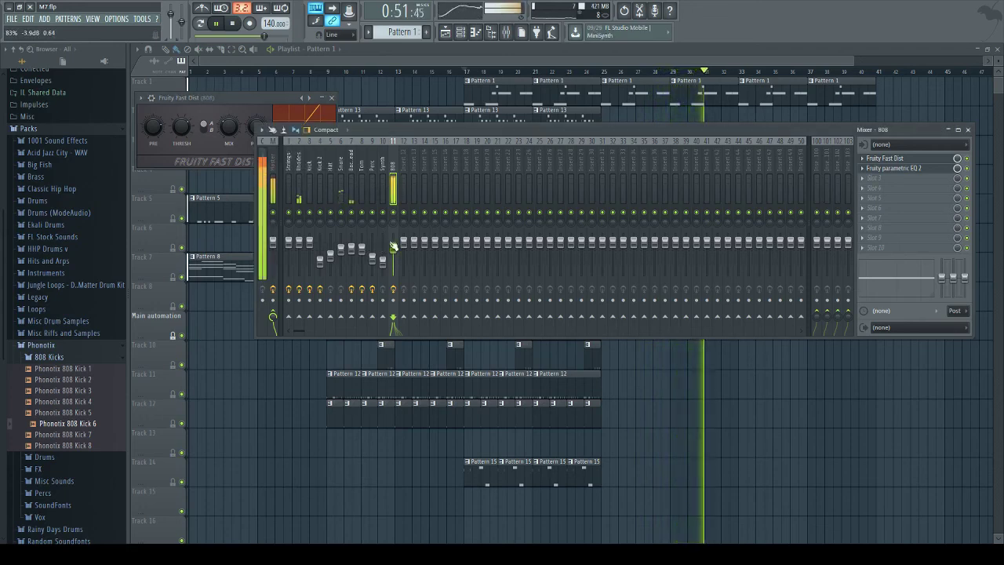
click(892, 159)
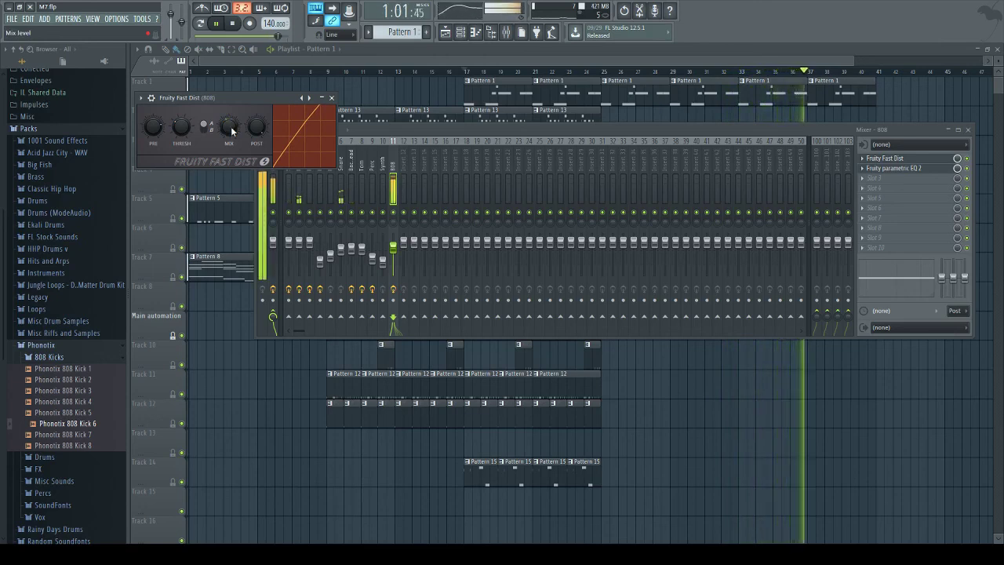
drag(396, 253, 396, 259)
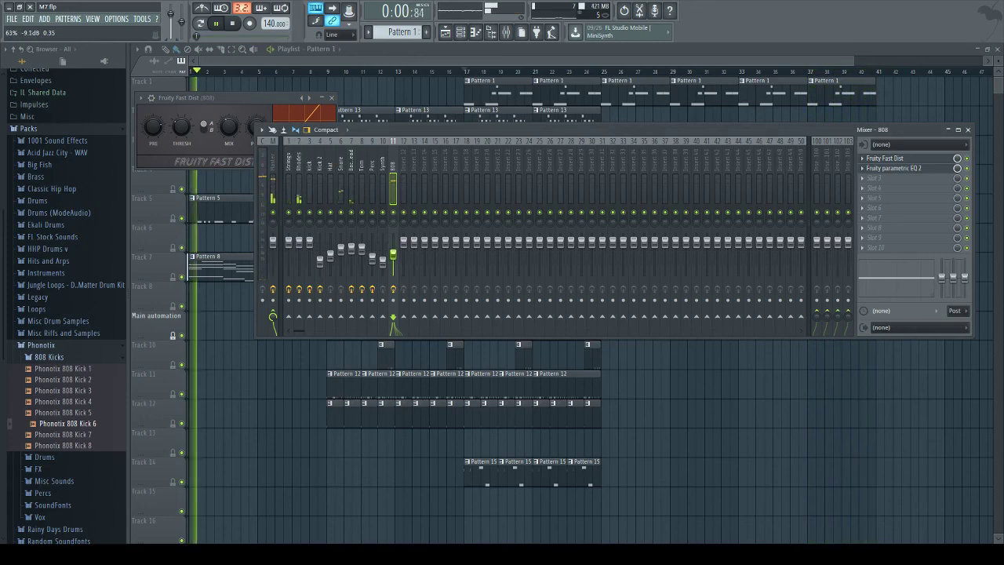
Step: Audition the triangle samples in the Phonotix Percs pack and load Phonotix Triangle 1 as a new channel
key(F5)
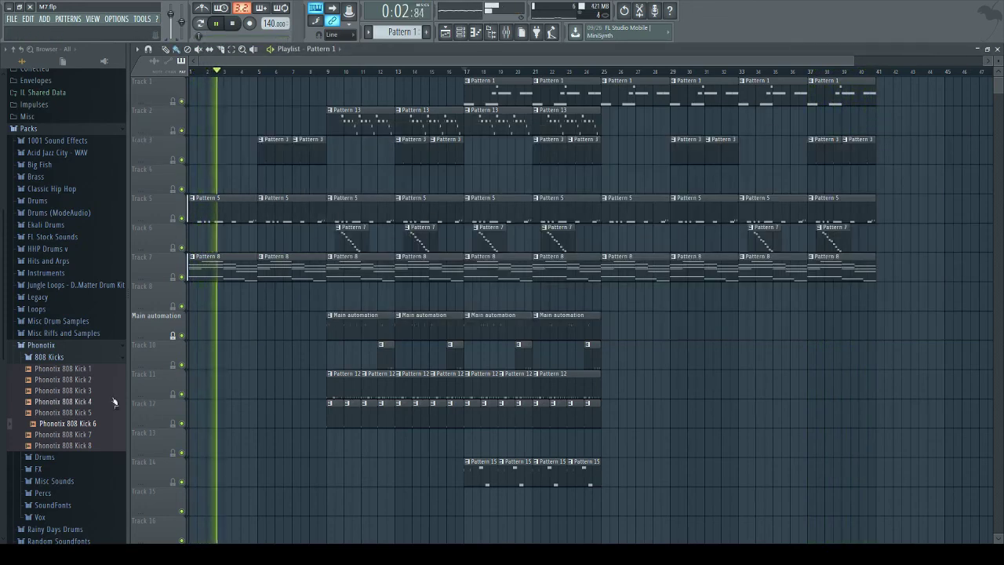
click(54, 358)
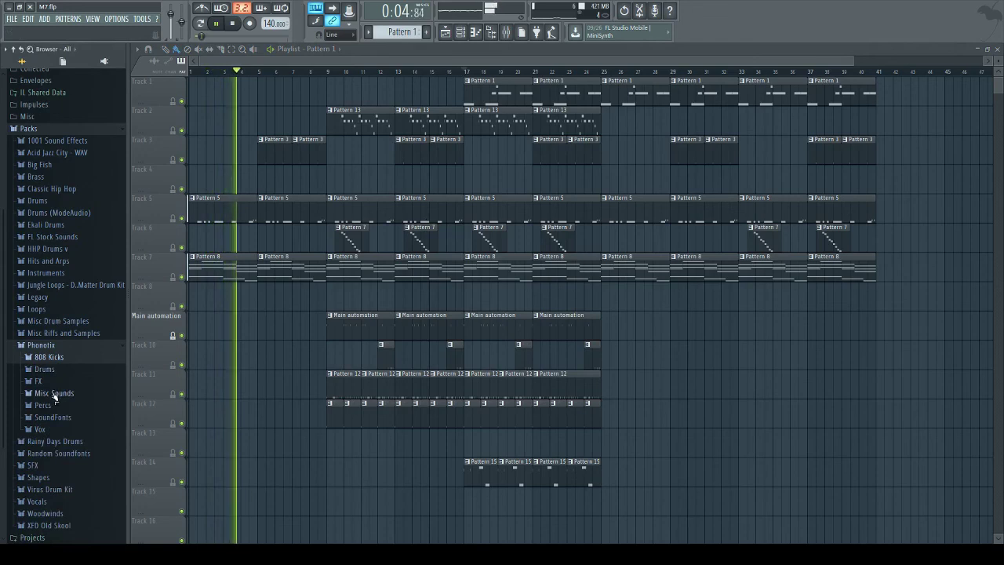
scroll(280, 460, down, 5)
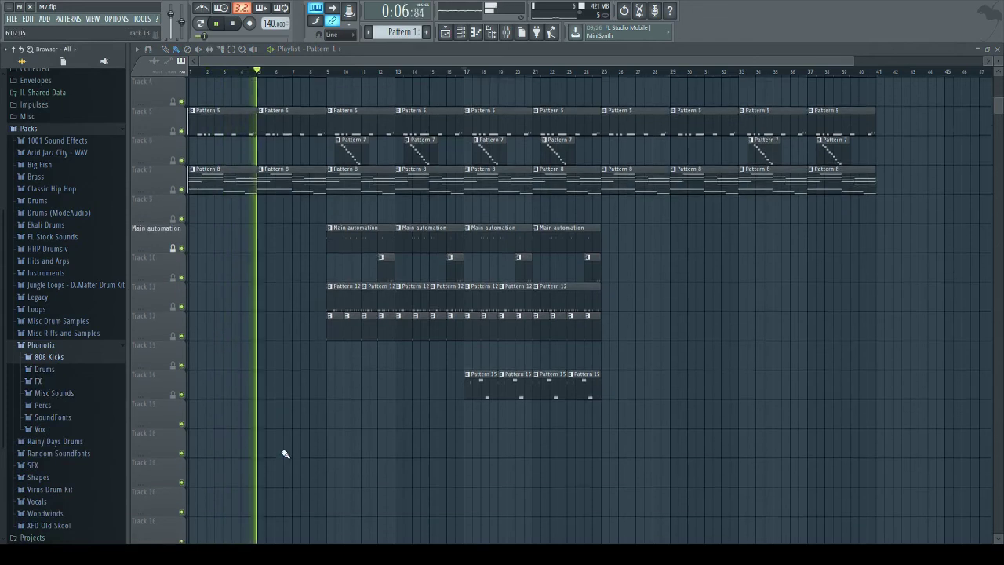
click(42, 406)
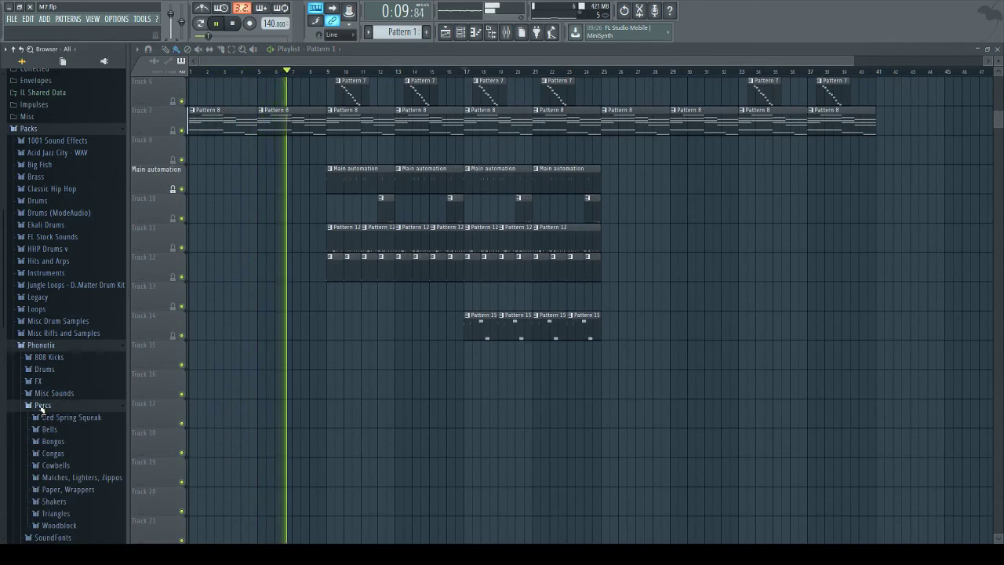
click(63, 513)
click(76, 516)
scroll(76, 516, down, 4)
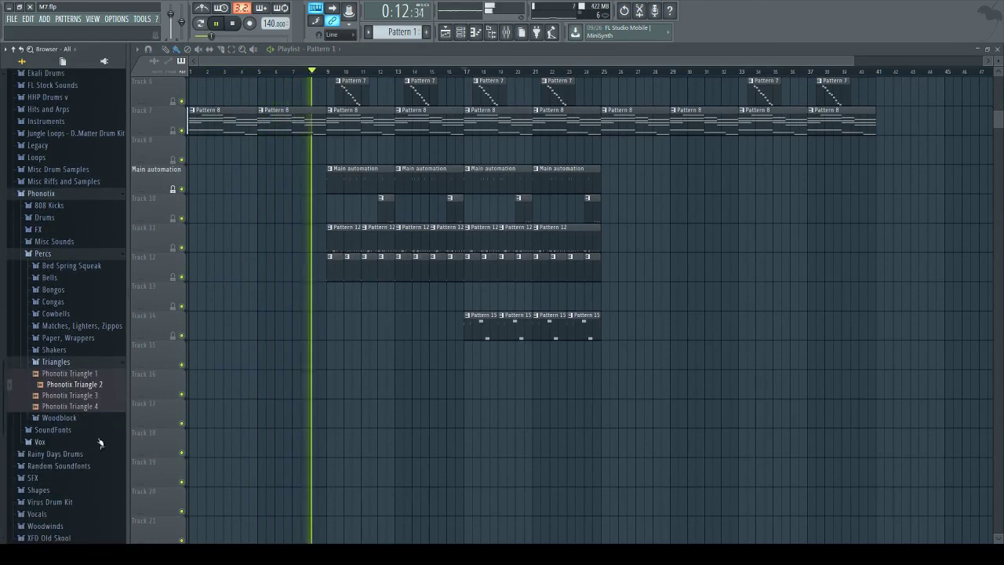
click(84, 374)
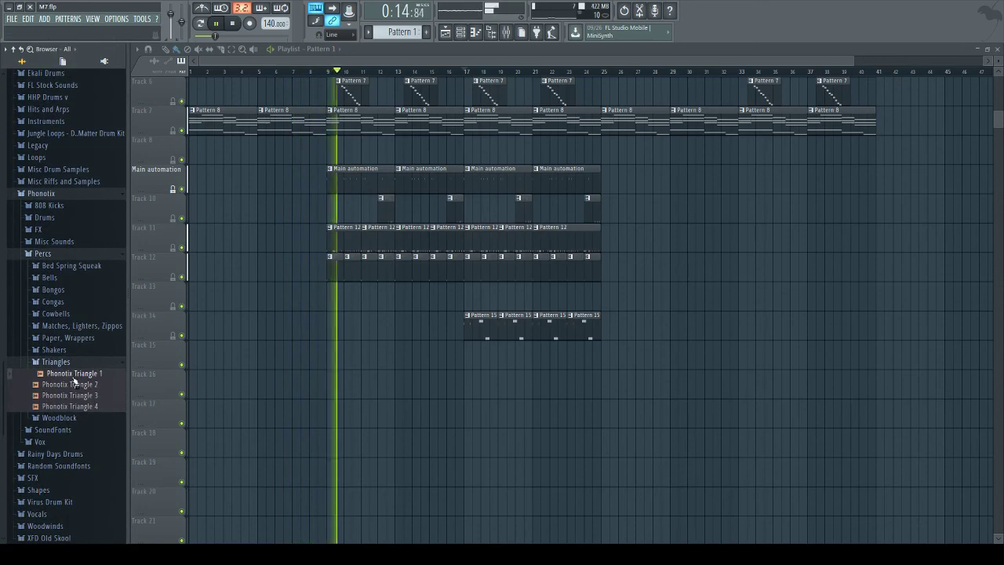
drag(95, 389, 207, 372)
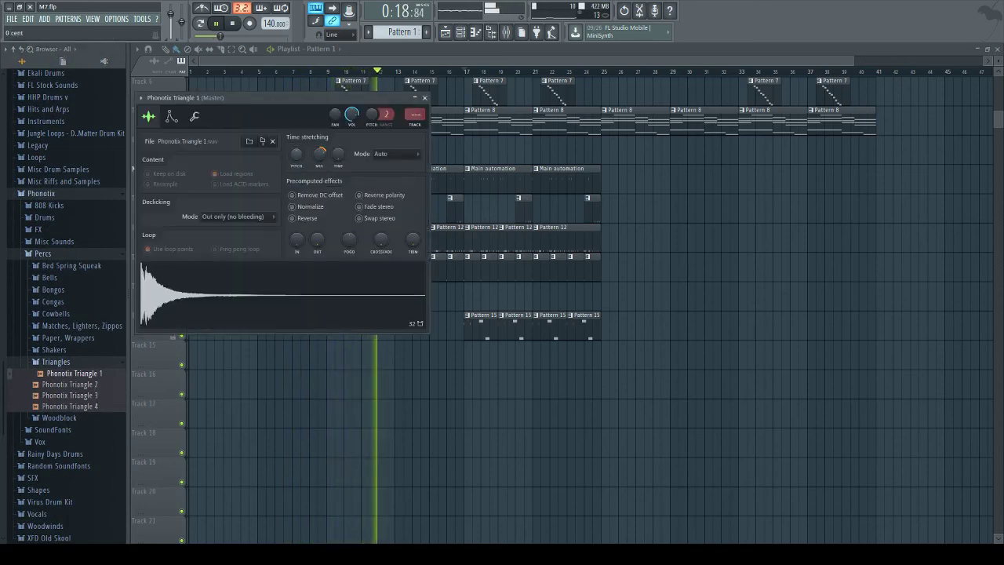
Step: Create Pattern 16 with a Phonotix Triangle 1 hit on its first step and place it at bar 17 on Track 15
drag(409, 33, 409, 23)
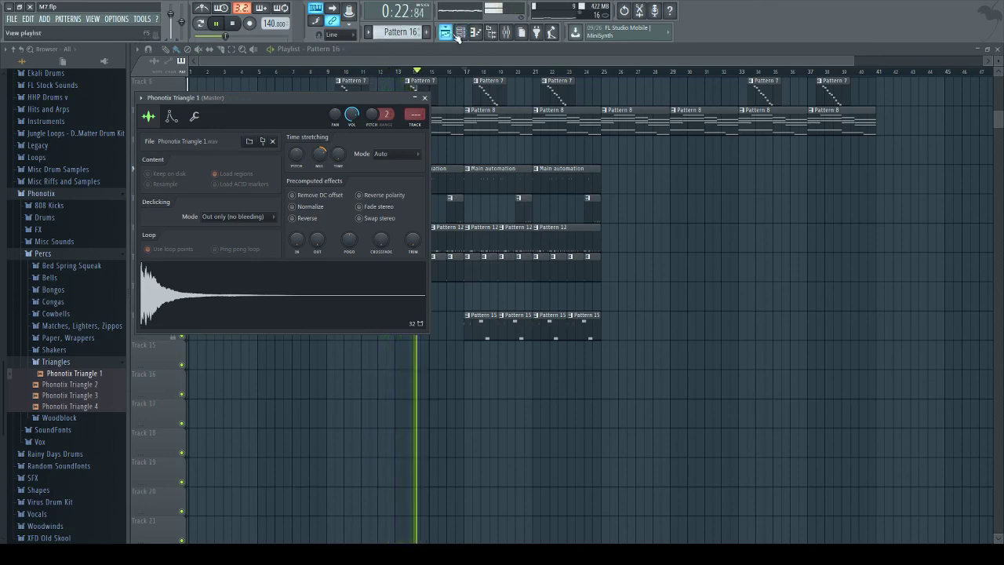
key(F6)
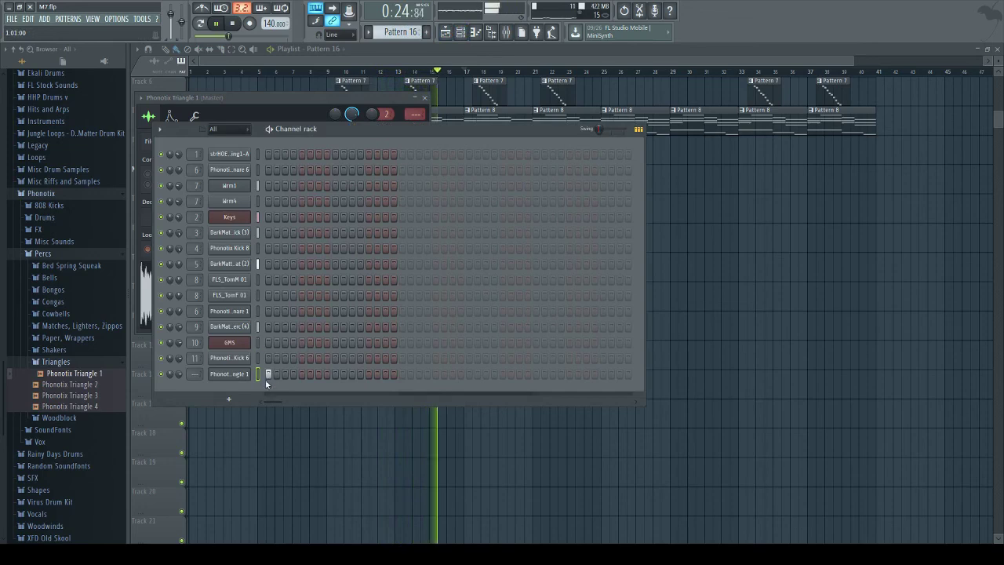
key(F5)
click(469, 346)
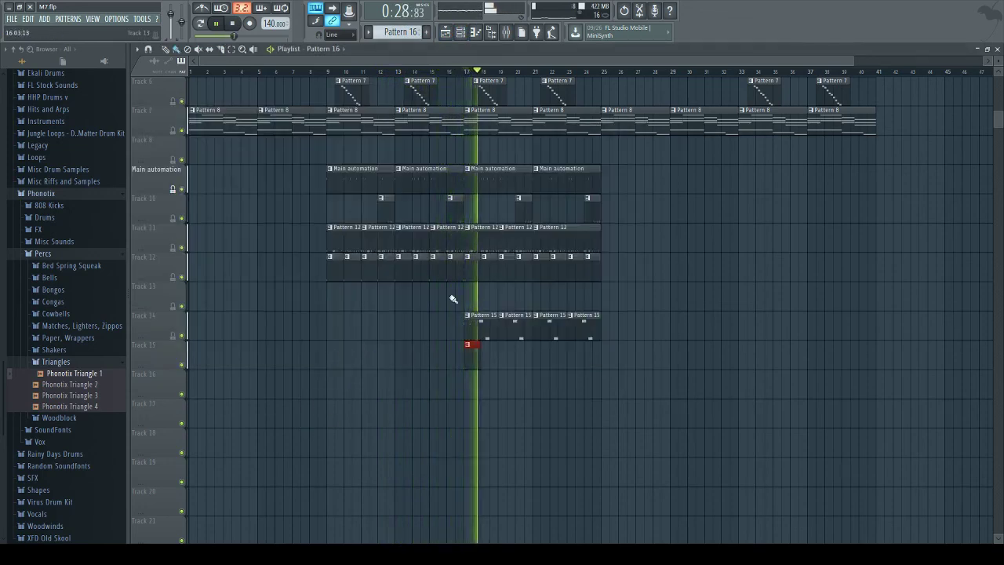
Step: Inspect the Phonotix Triangle 1 channel's miscellaneous settings, and place another Pattern 16 clip at bar 25 on Track 15
click(506, 35)
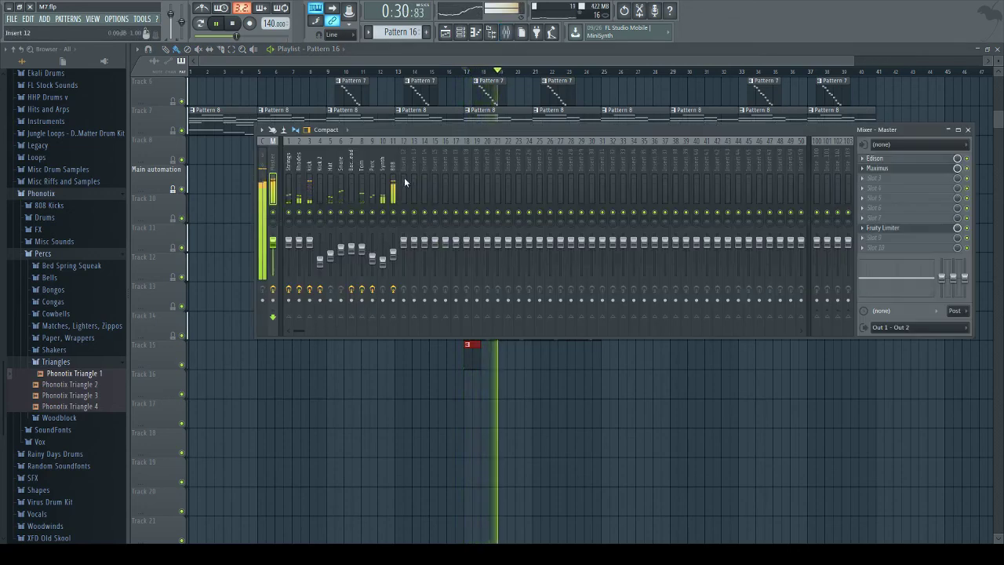
click(460, 33)
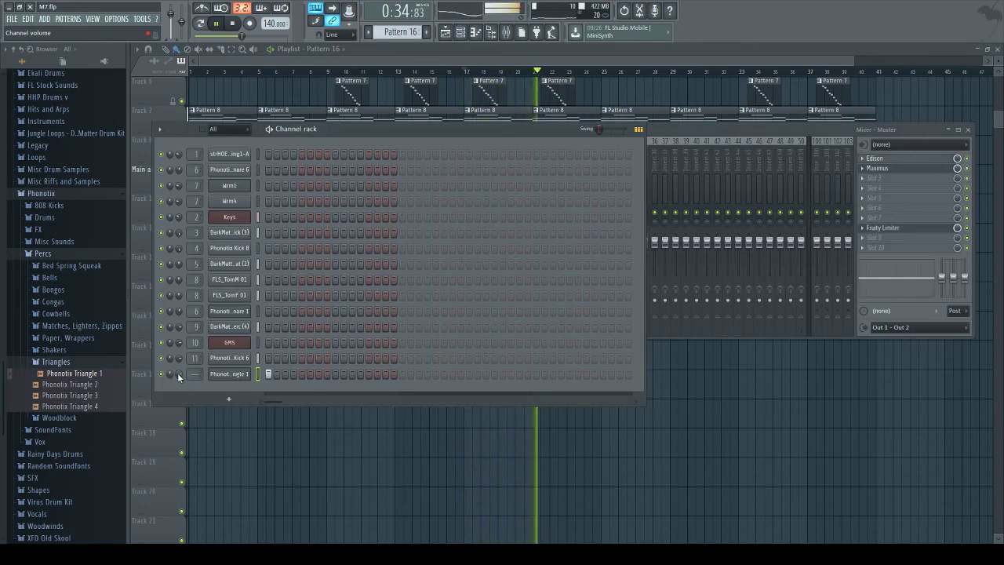
click(220, 374)
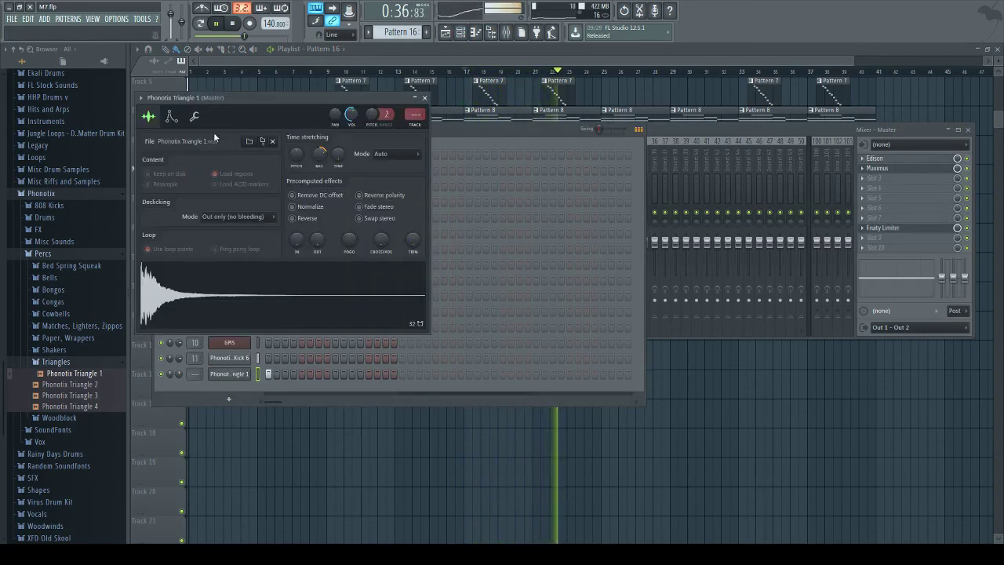
click(195, 117)
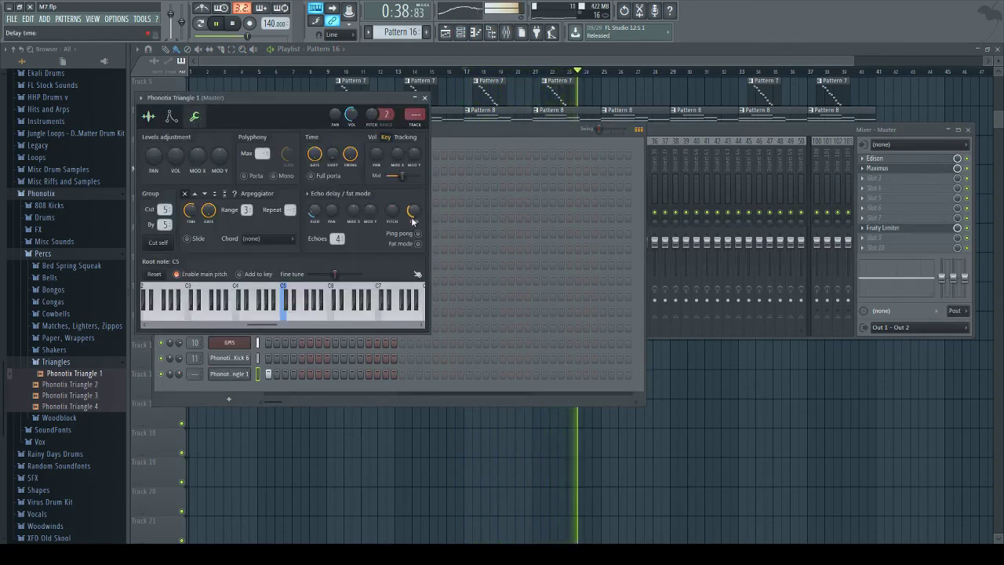
key(F12)
click(608, 345)
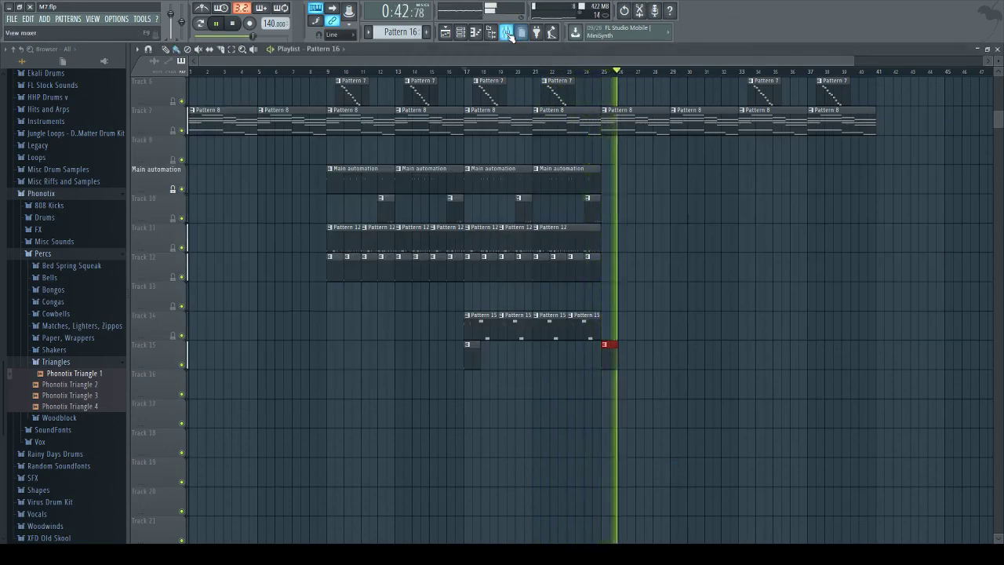
Step: Set the Phonotix Triangle 1 channel's volume to 41% and route it to mixer track 12, named Triangle
key(F9)
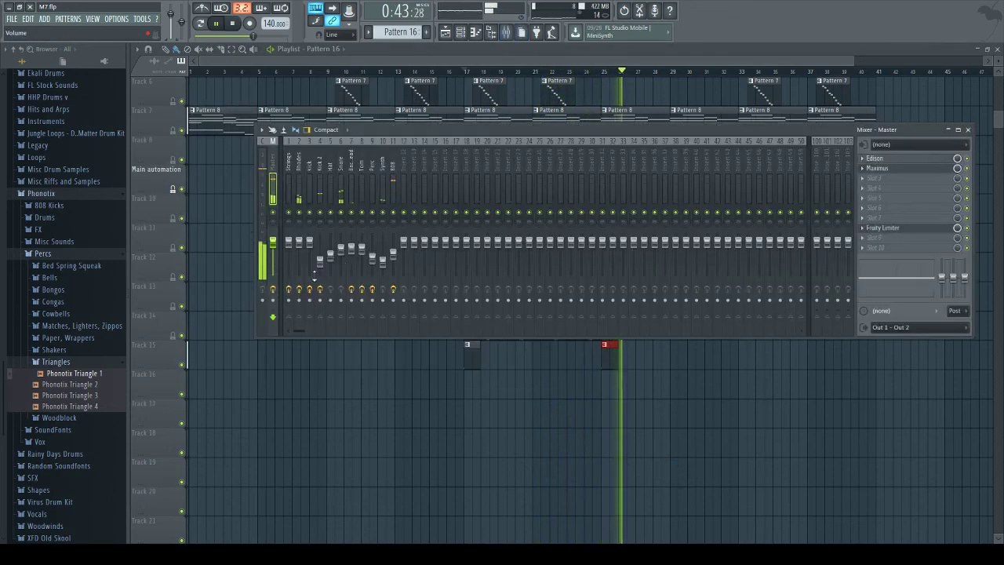
click(461, 33)
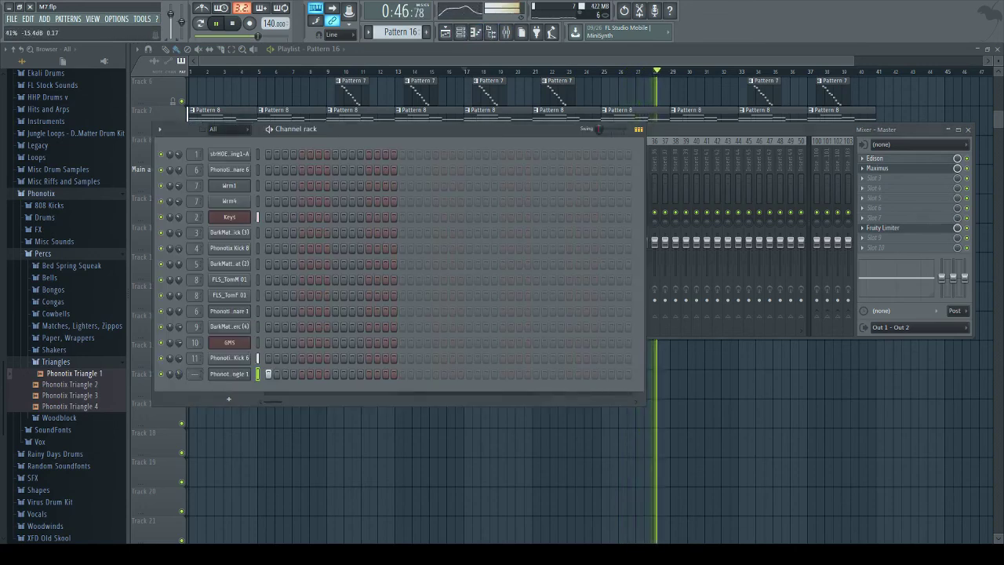
key(ctrl+l)
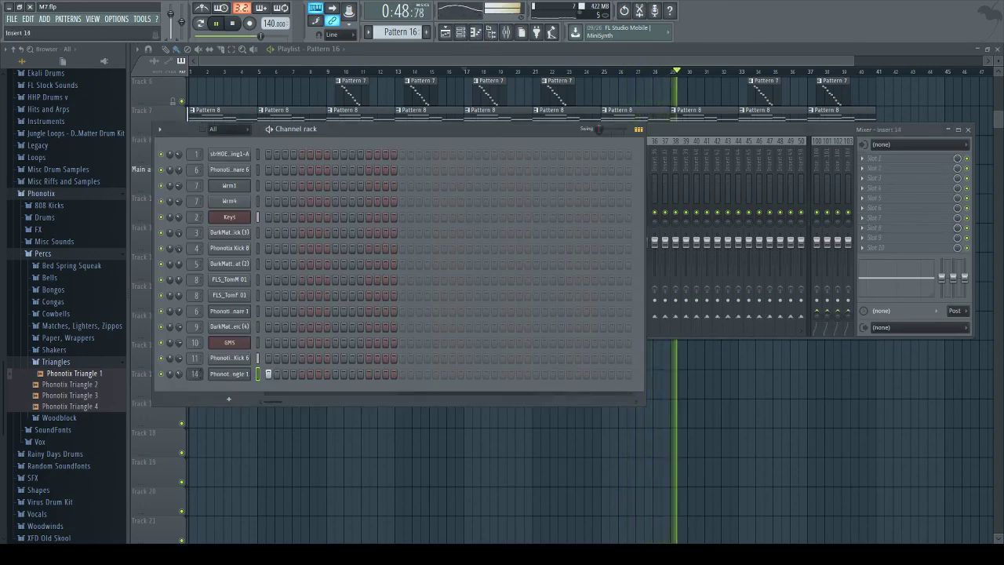
click(507, 33)
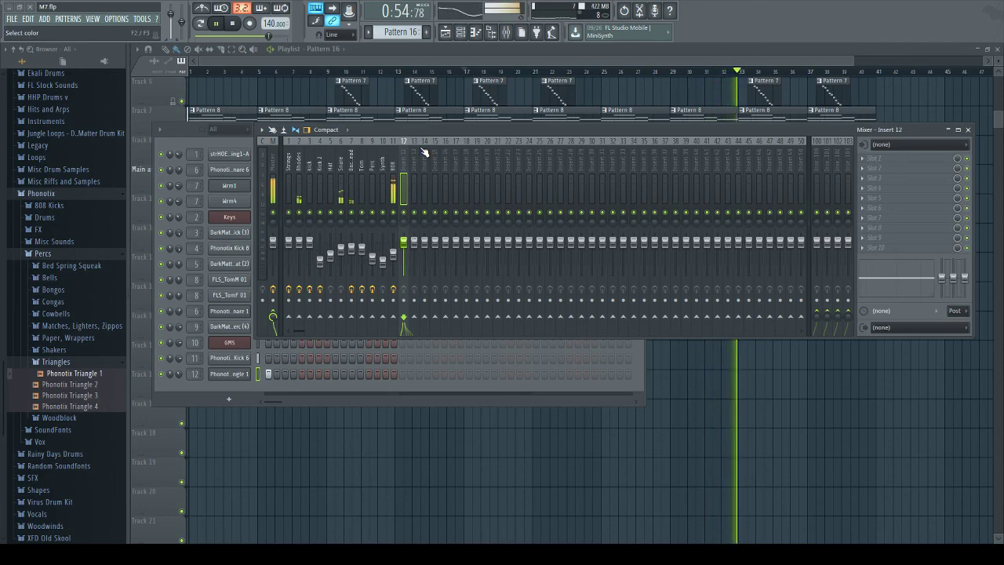
key(Return)
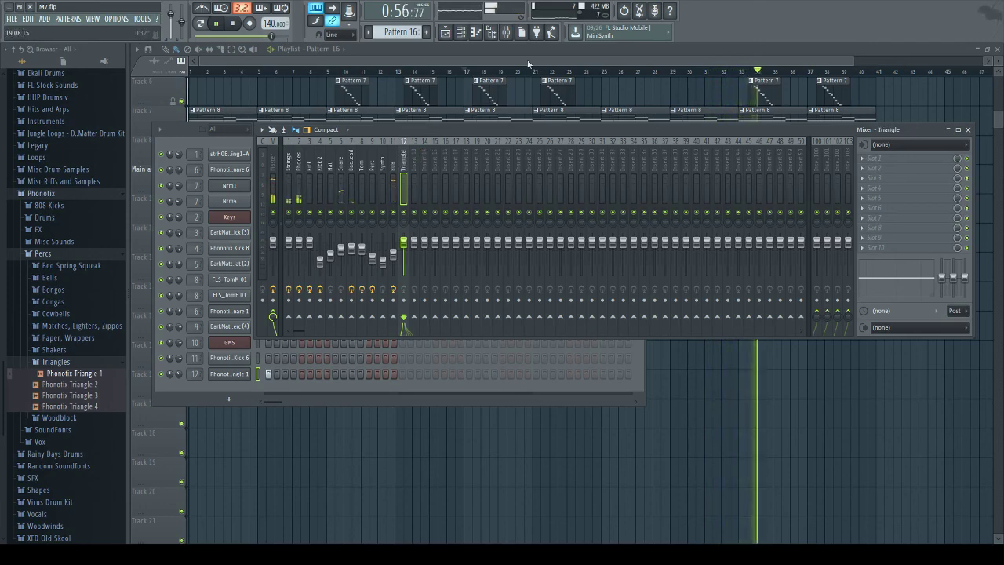
Step: Place Pattern 16 clips at bars 9 and 1 on Track 15 of the playlist
click(723, 383)
scroll(610, 204, up, 3)
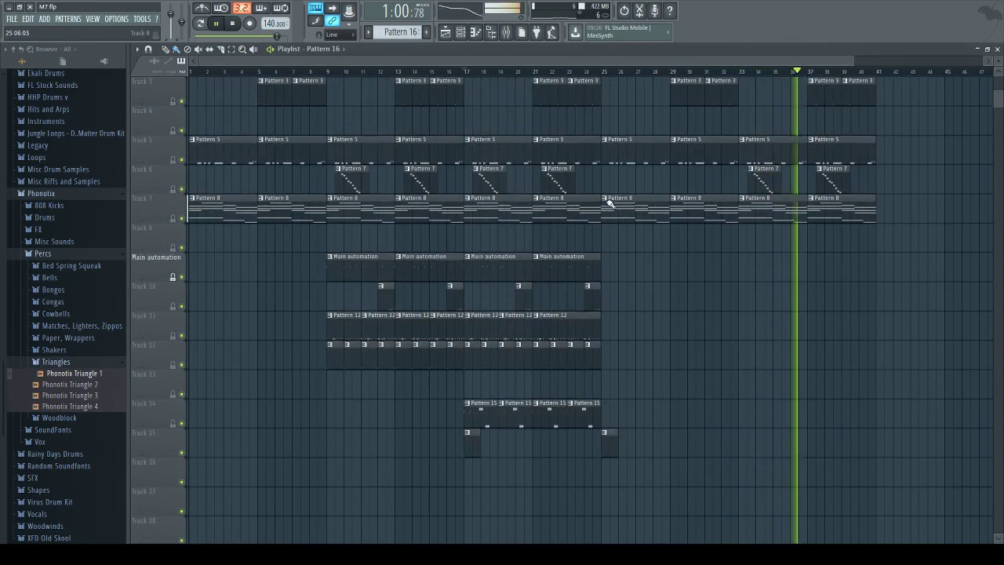
click(331, 434)
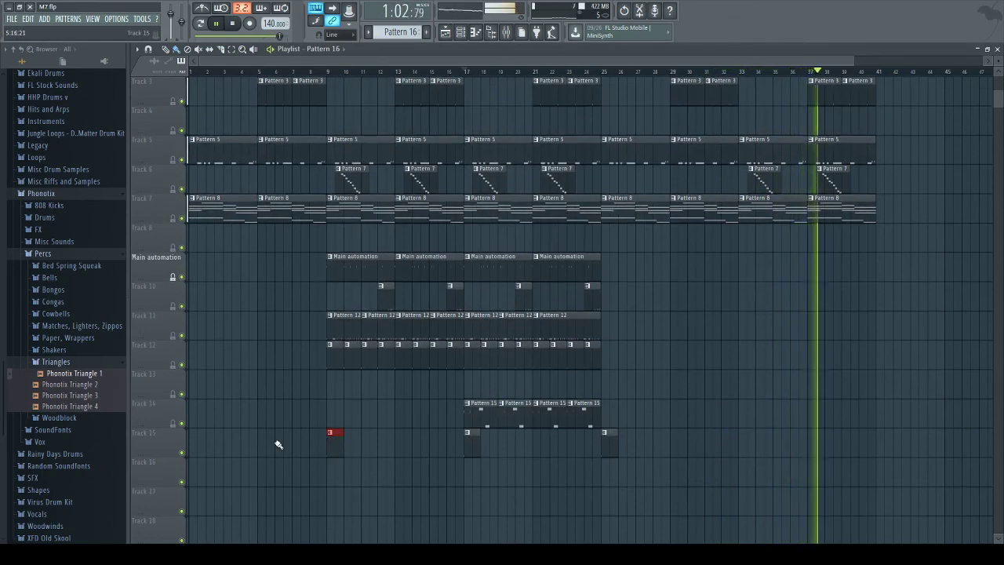
click(193, 434)
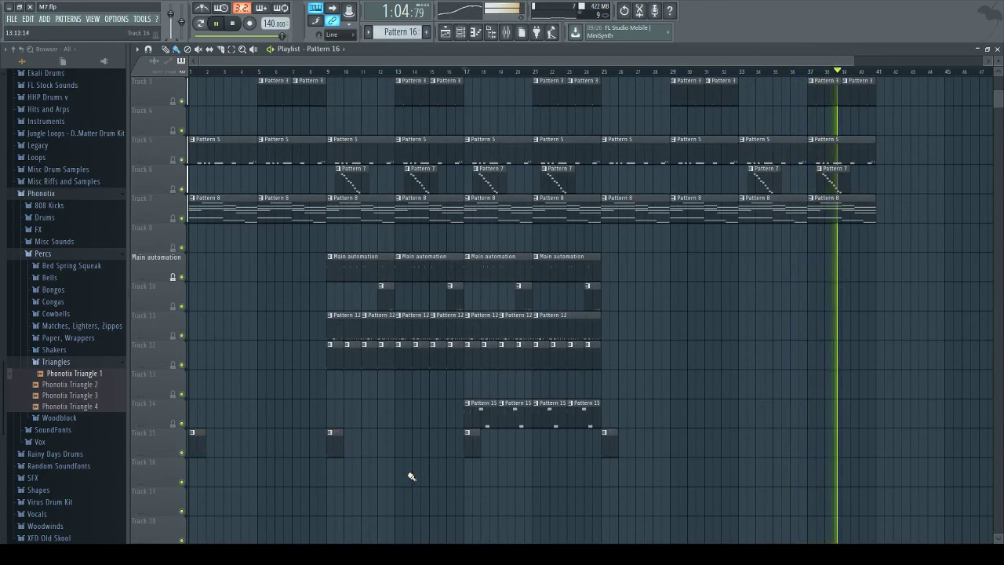
Step: Browse the Phonotix Shakers samples and audition Phonotix Shaker 2
scroll(414, 477, down, 1)
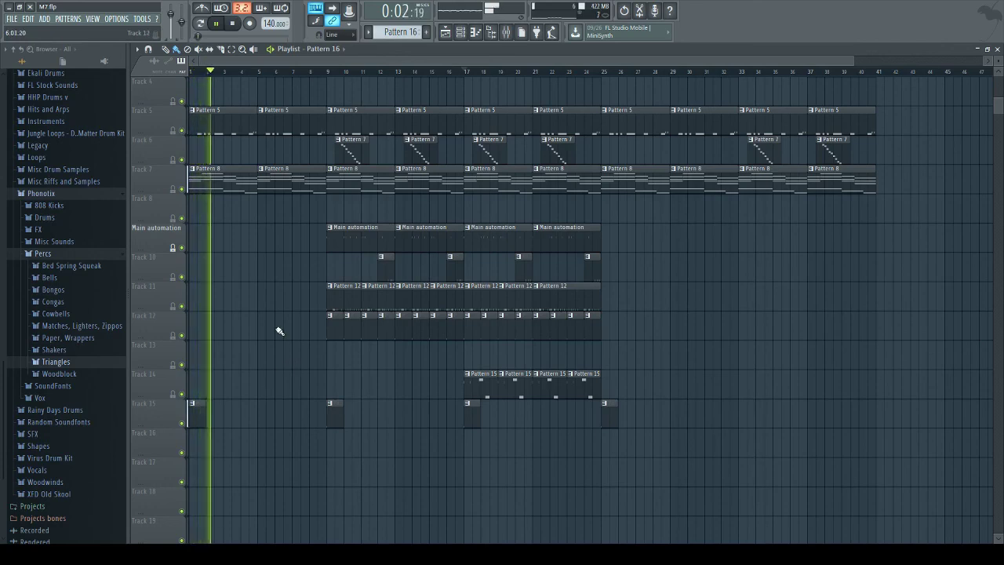
click(55, 349)
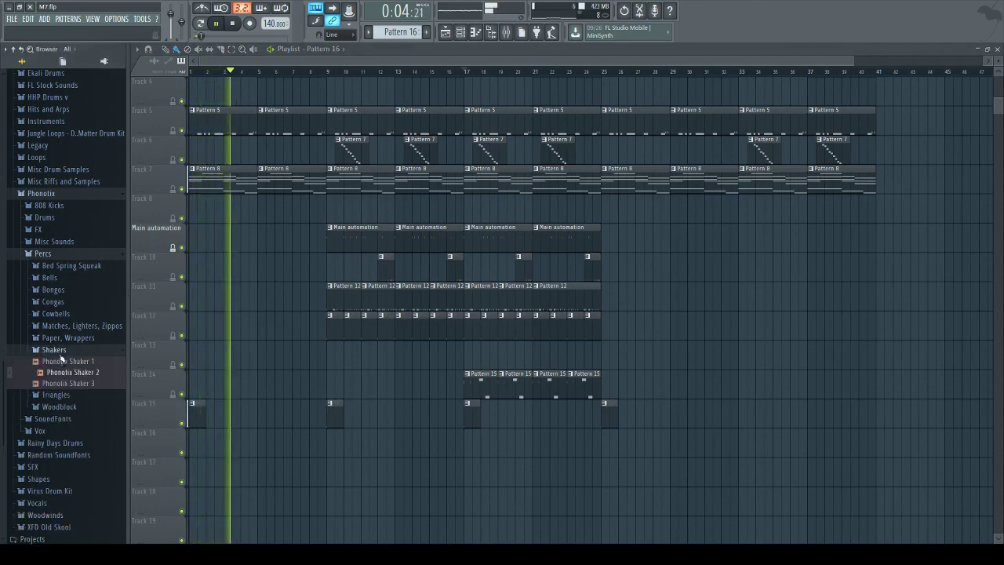
click(54, 349)
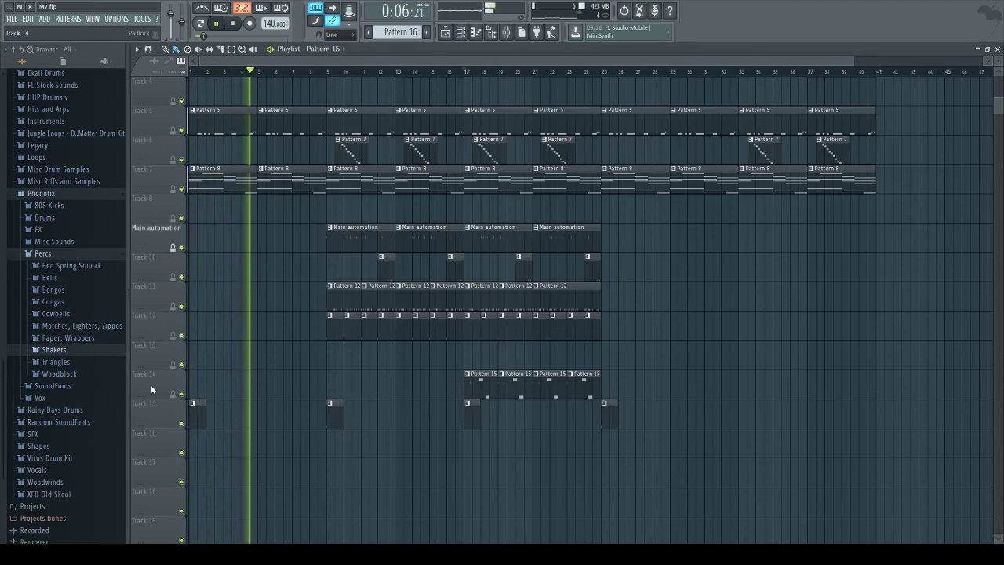
Step: Play the song from the start and lower the Triangle mixer track's volume to about 66%
scroll(305, 379, down, 2)
scroll(197, 83, up, 1)
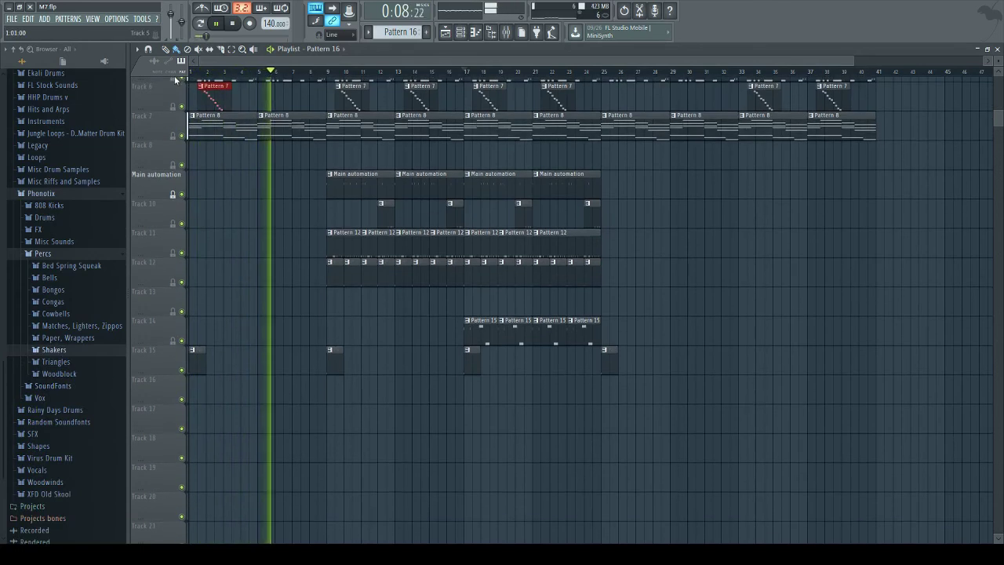
click(506, 32)
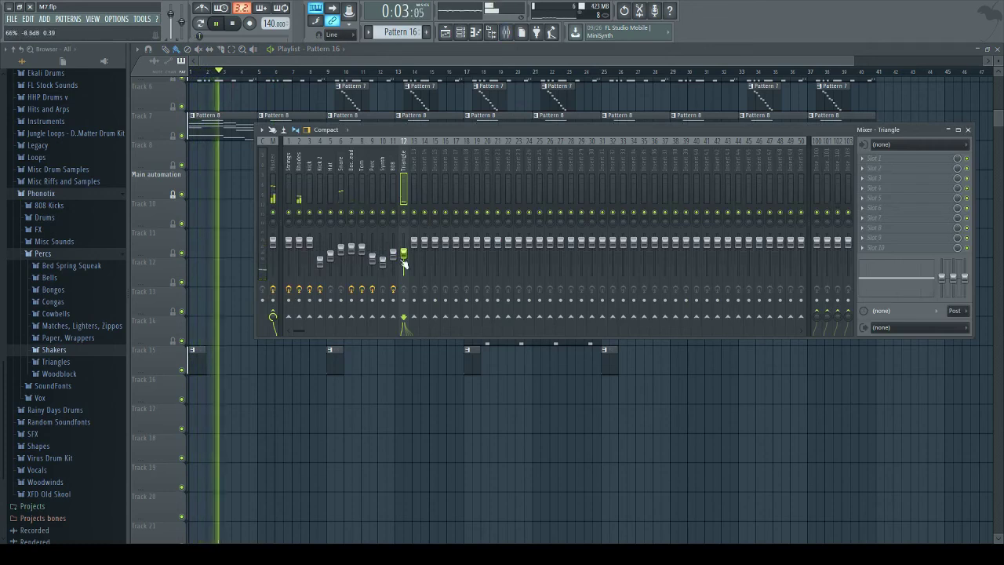
key(F9)
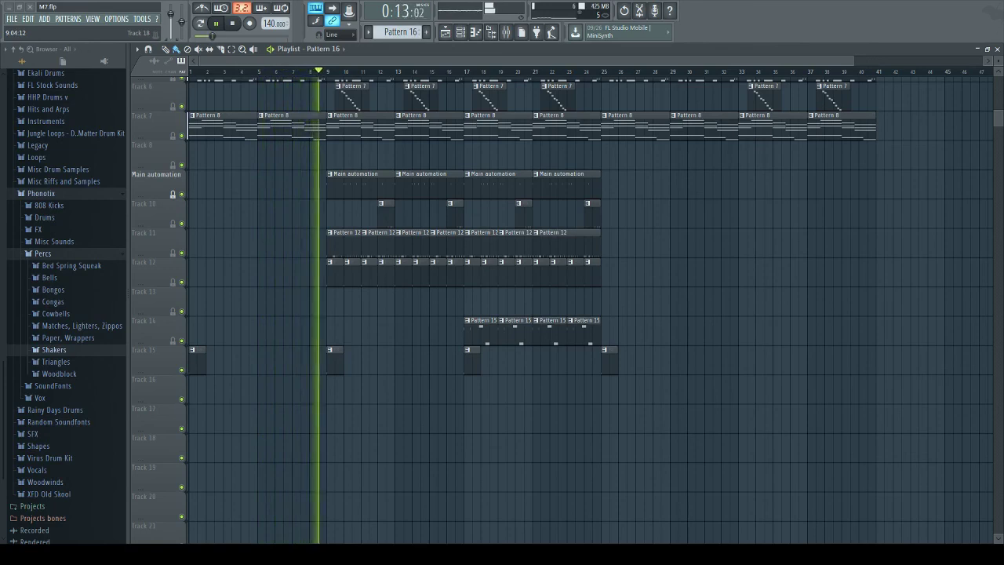
Step: Place the producer tag audio clip on Track 16, slice it midway through bar 5, and move the second part one bar later
drag(280, 433, 280, 392)
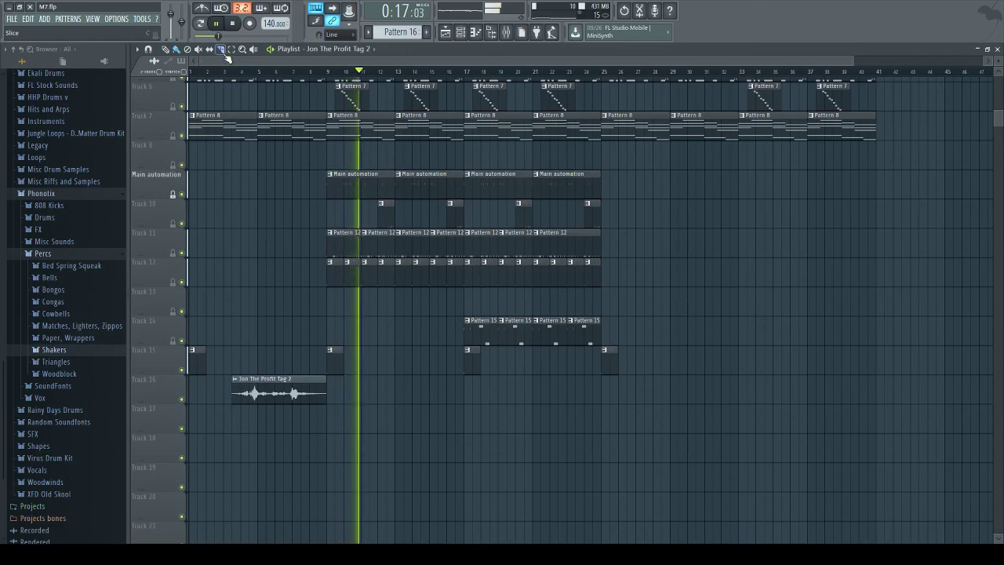
click(223, 49)
click(272, 384)
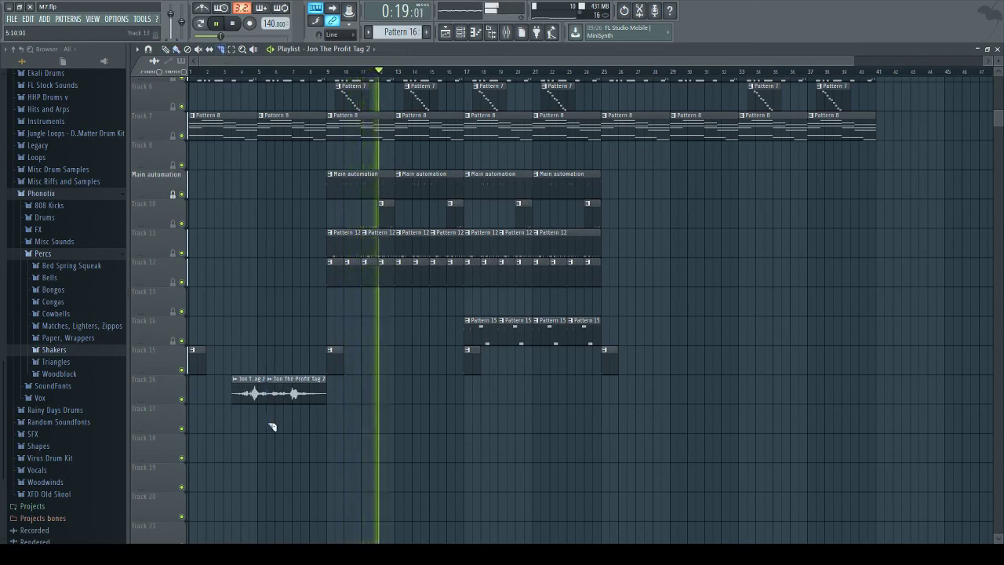
click(166, 49)
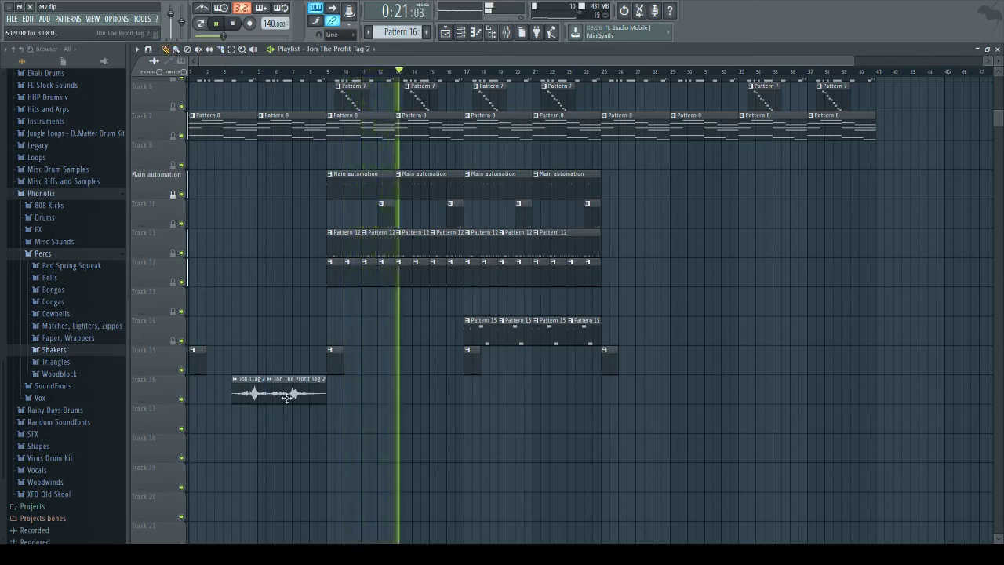
drag(294, 392, 312, 392)
Step: Play the sliced producer tag from about bar 2 and open its audio channel's sample settings
click(212, 72)
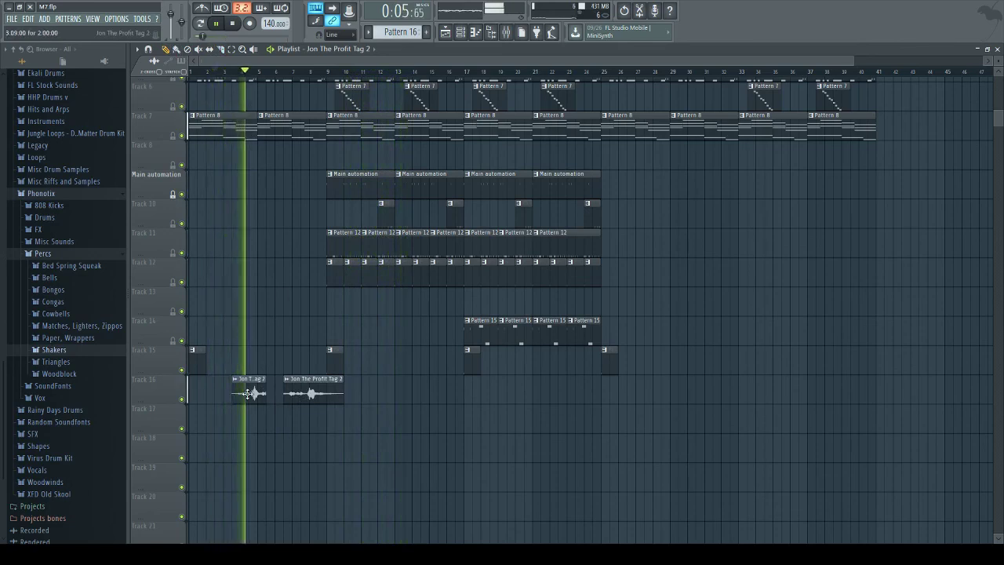
click(476, 32)
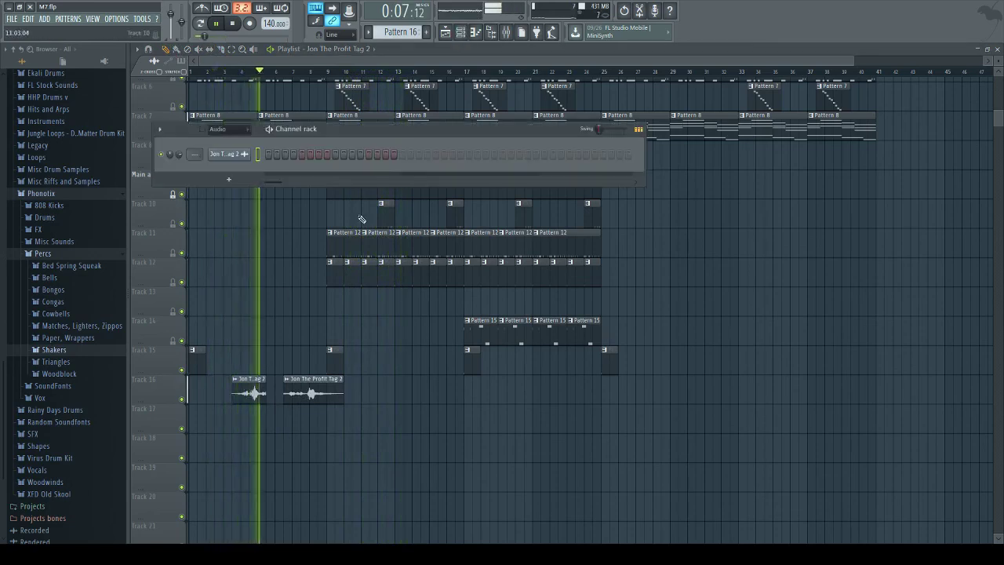
click(227, 154)
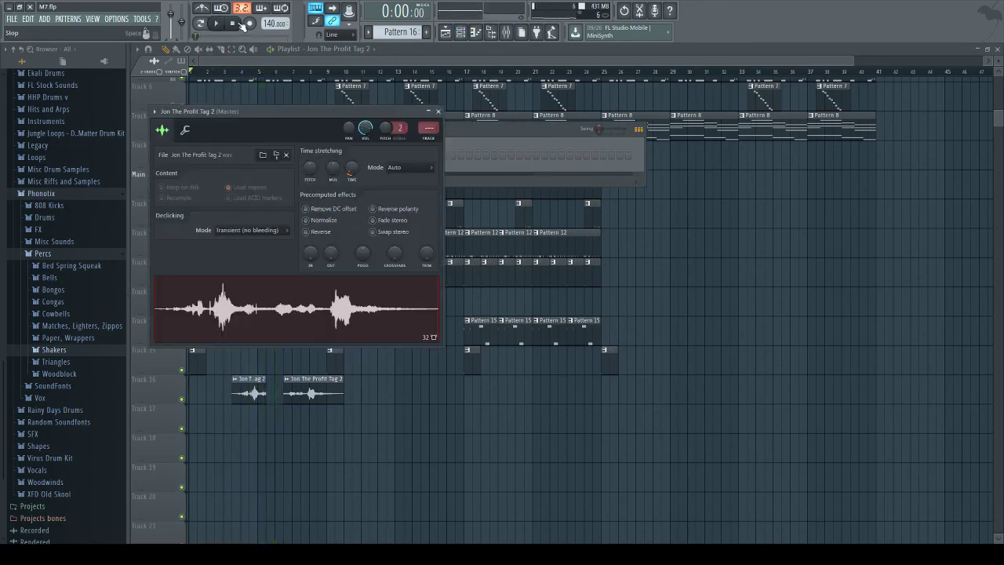
Step: Shorten the producer tag with its time stretching and move its second clip on Track 16 to about bar 8
click(186, 131)
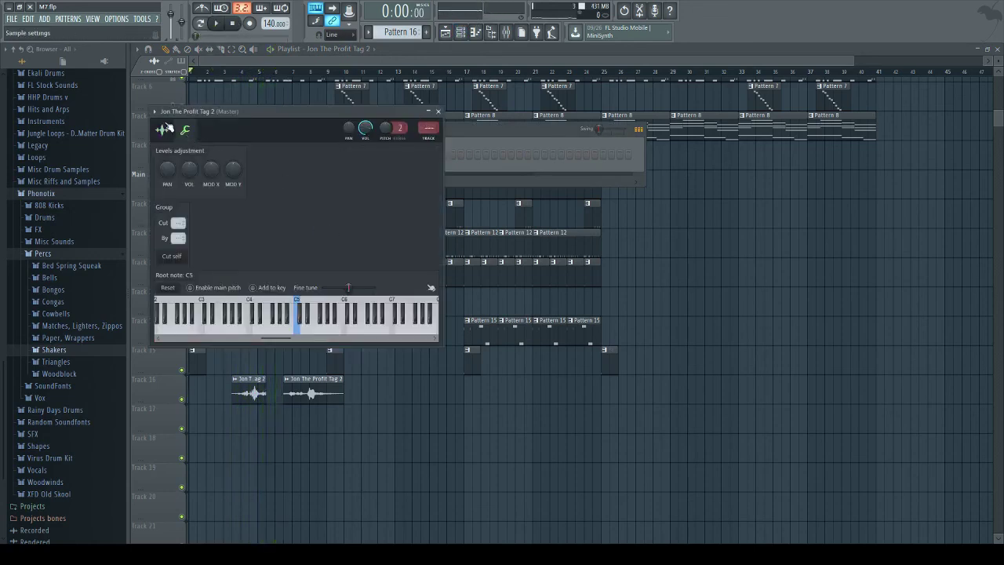
click(175, 130)
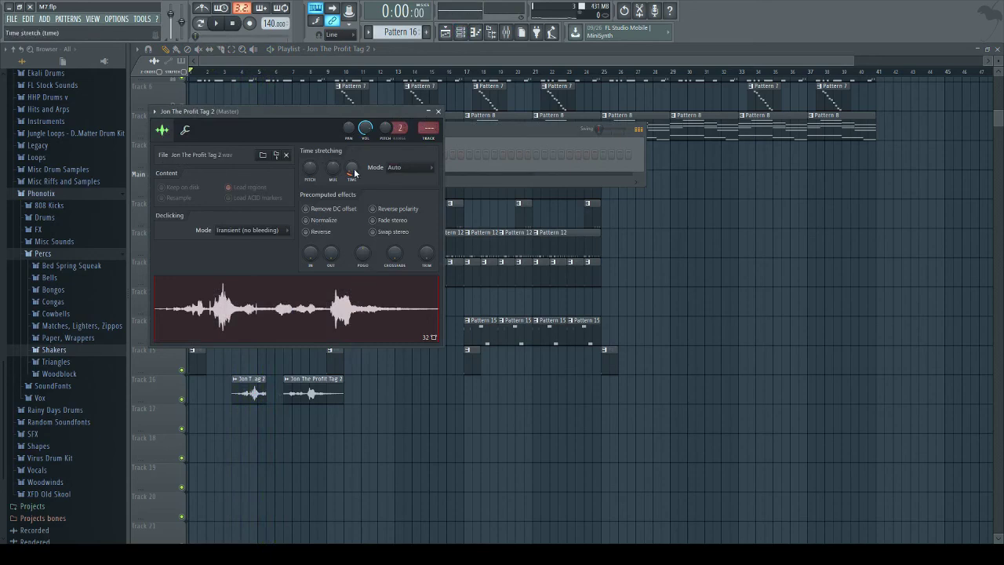
click(225, 78)
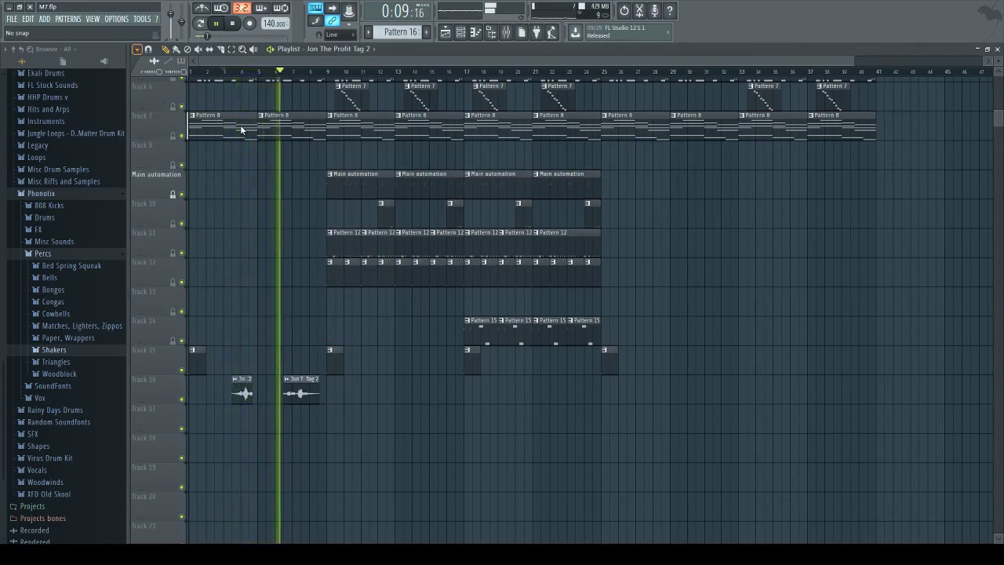
drag(295, 395, 325, 394)
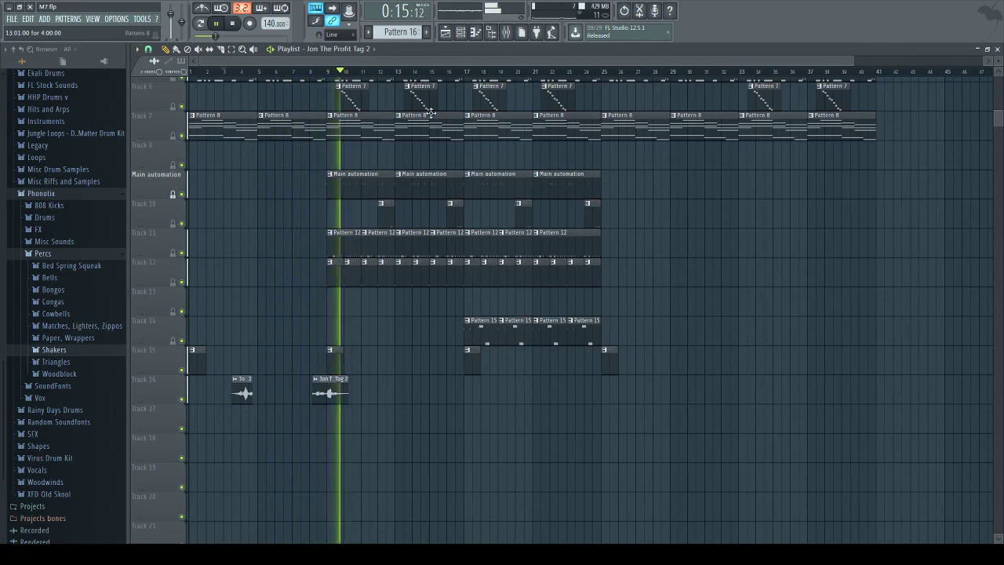
Step: Route the producer tag's audio channel to mixer insert 13
click(462, 36)
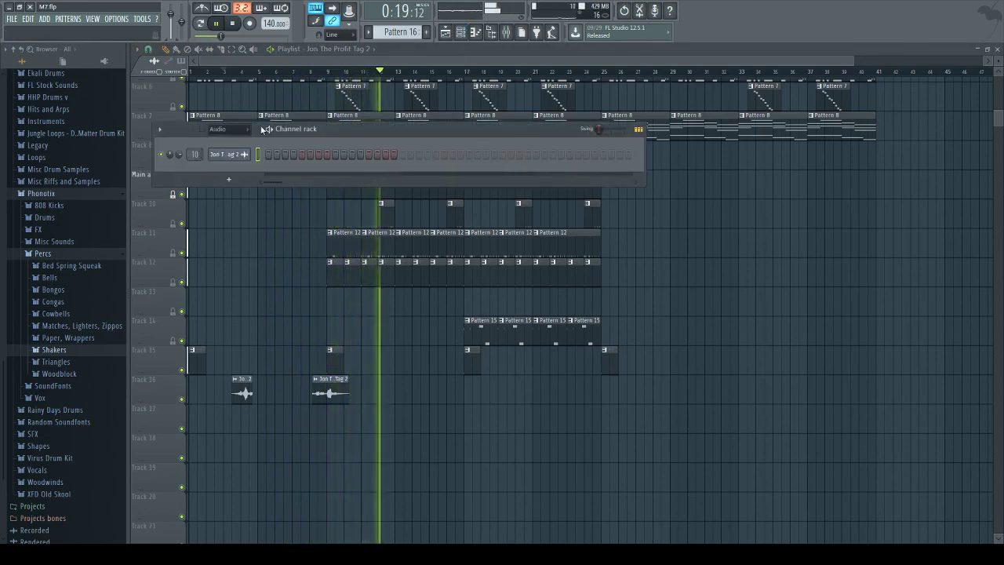
key(F9)
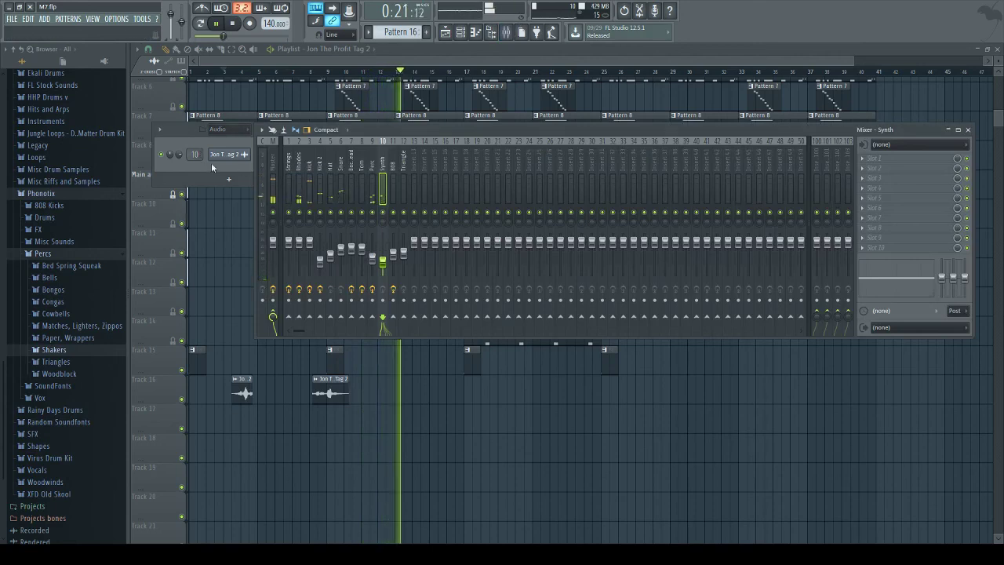
click(212, 166)
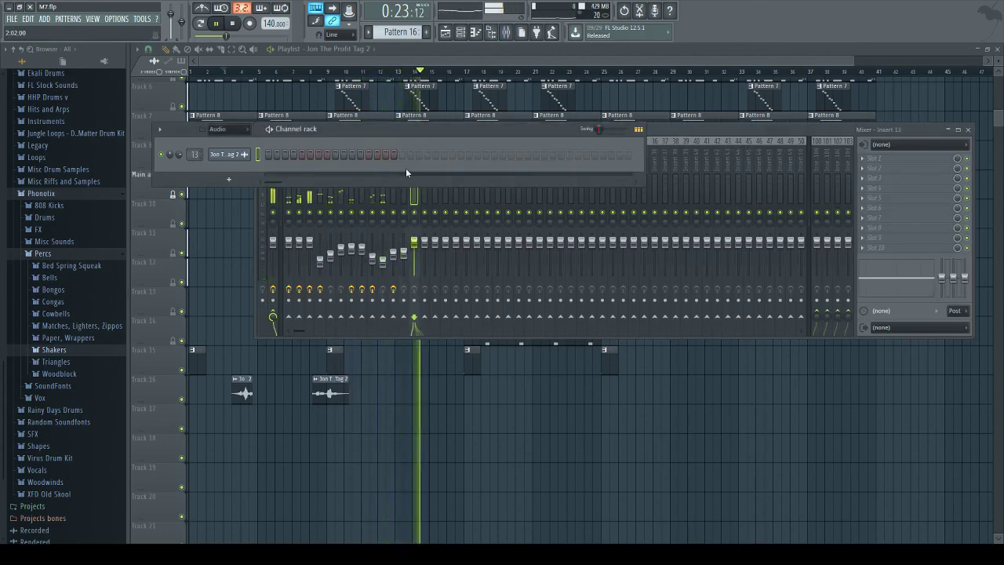
Step: Add Fruity Delay 2 and Fruity Reeverb 2 to insert 13, lower the effect and track levels, and name the track Tag
click(862, 159)
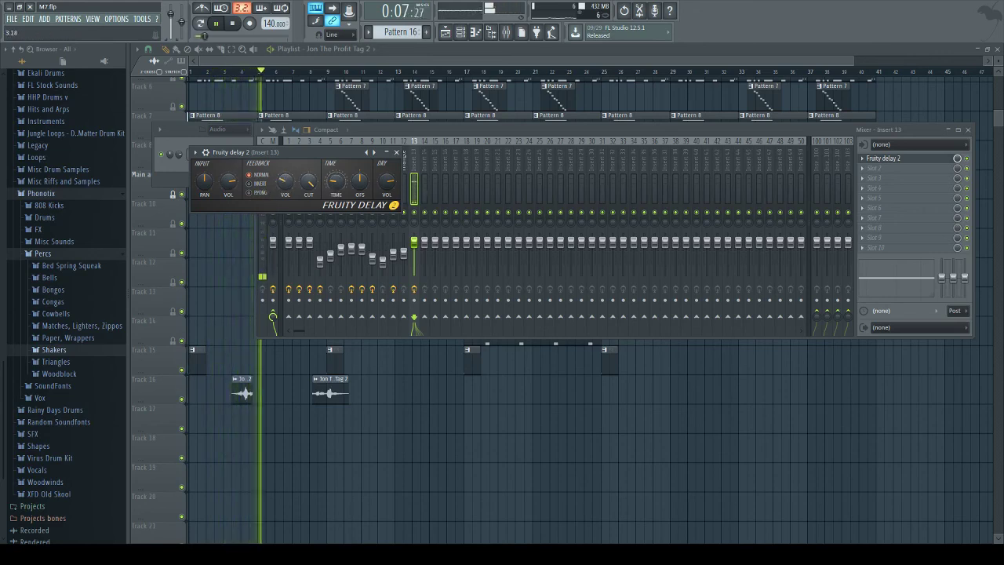
drag(336, 195, 336, 196)
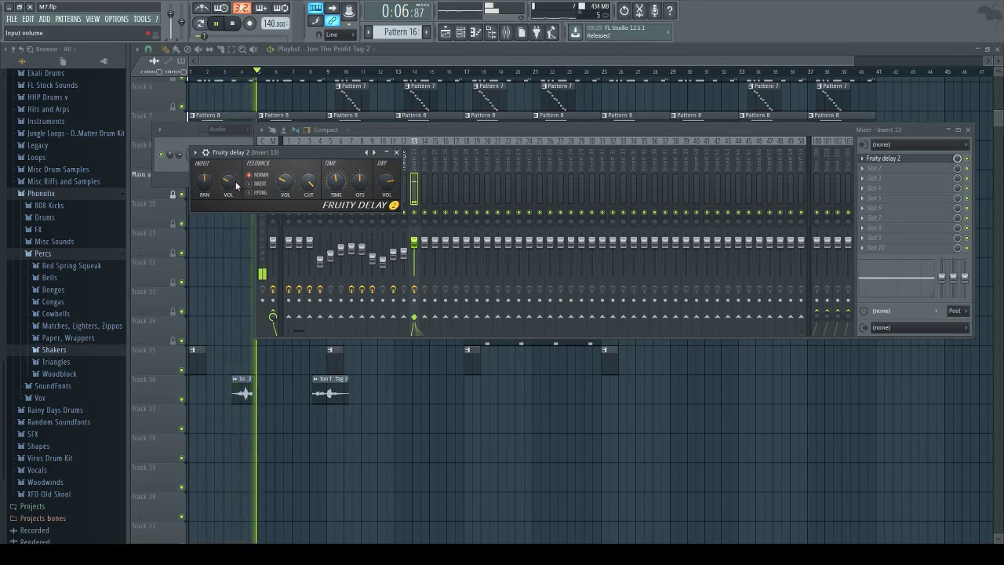
click(863, 173)
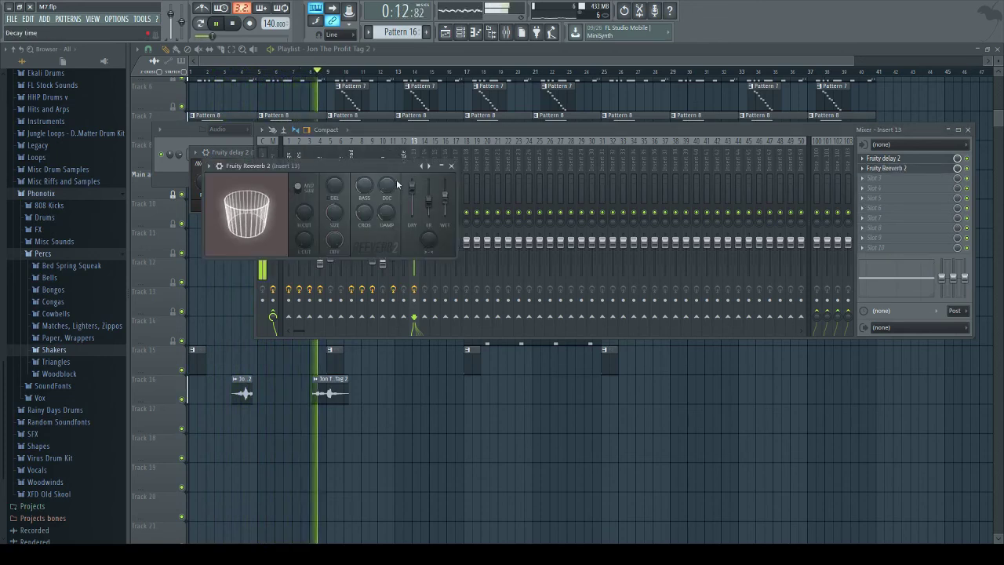
click(958, 169)
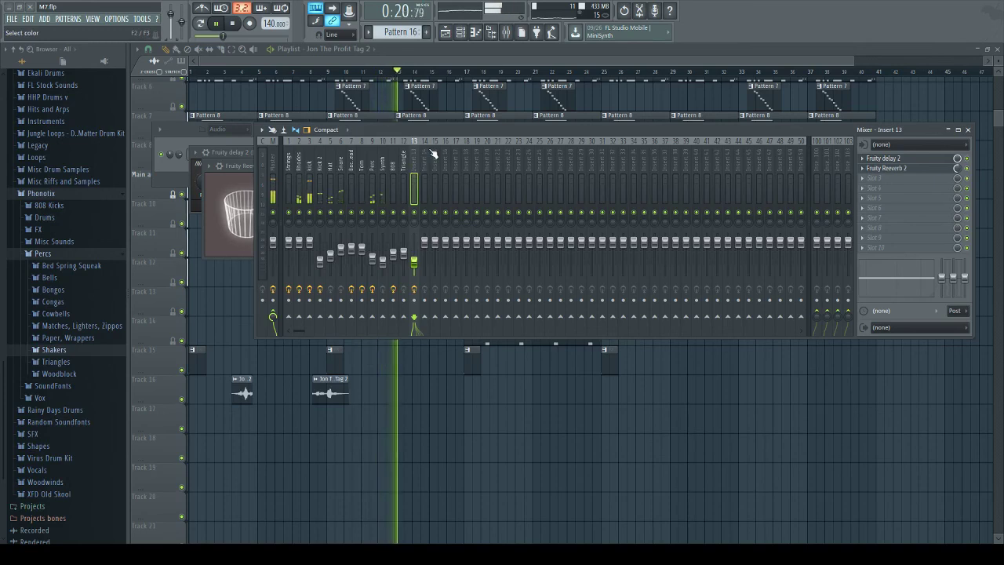
right_click(412, 361)
Step: Move the first producer tag clip about one bar later on Track 16 and replay it from about bar 3
drag(205, 72, 189, 72)
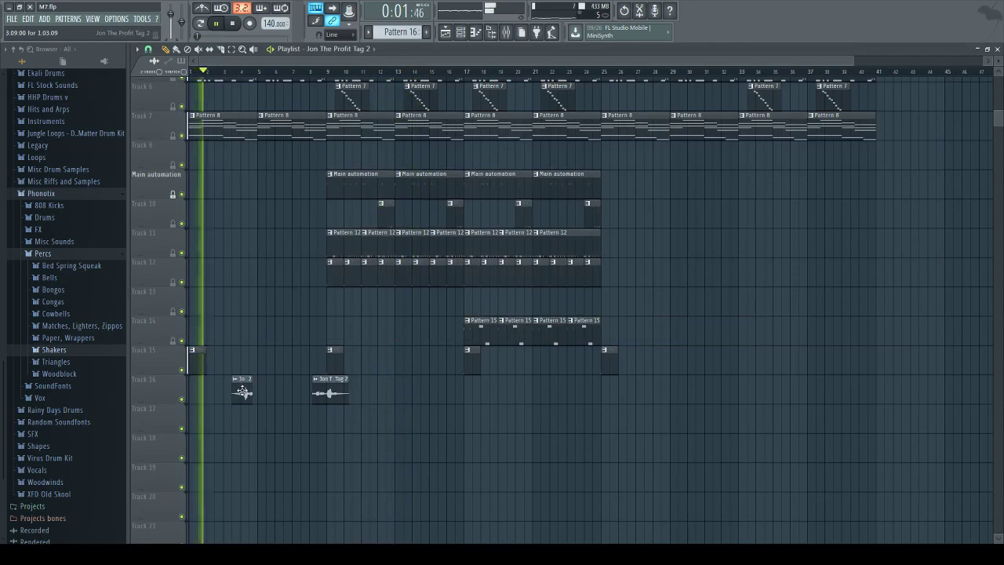
drag(241, 391, 260, 392)
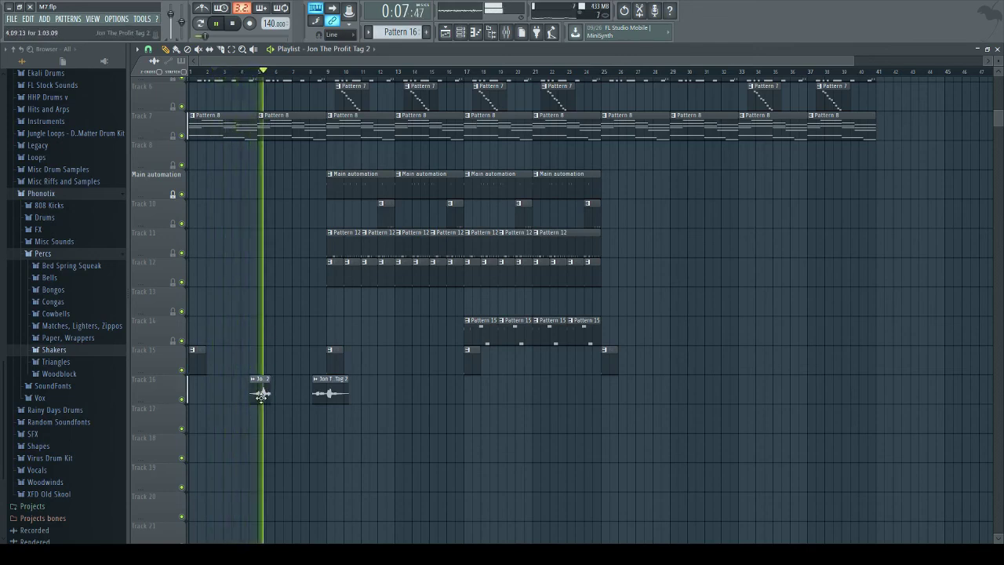
click(232, 74)
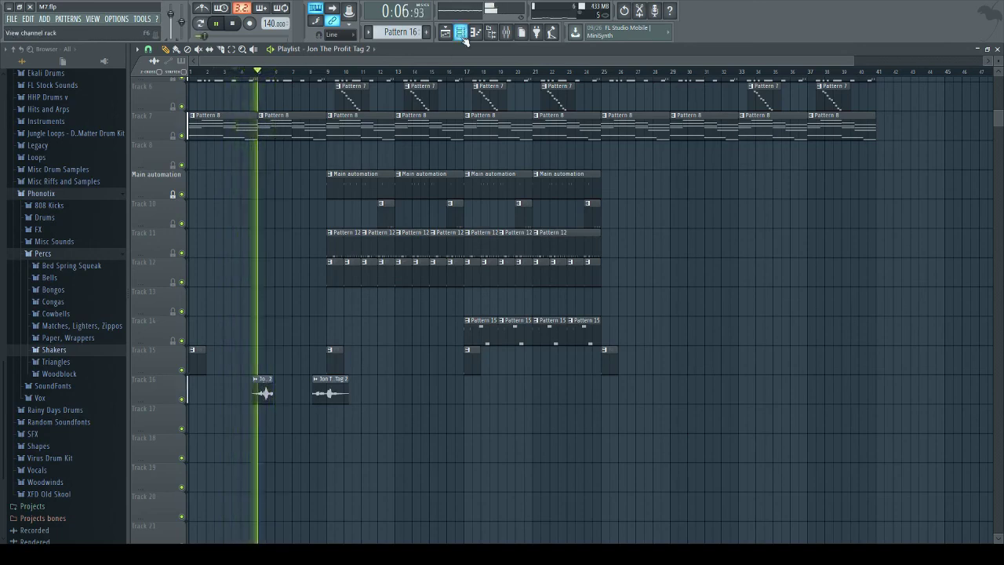
Step: Clone the producer tag's audio channel and inspect the clone's sample settings
key(F6)
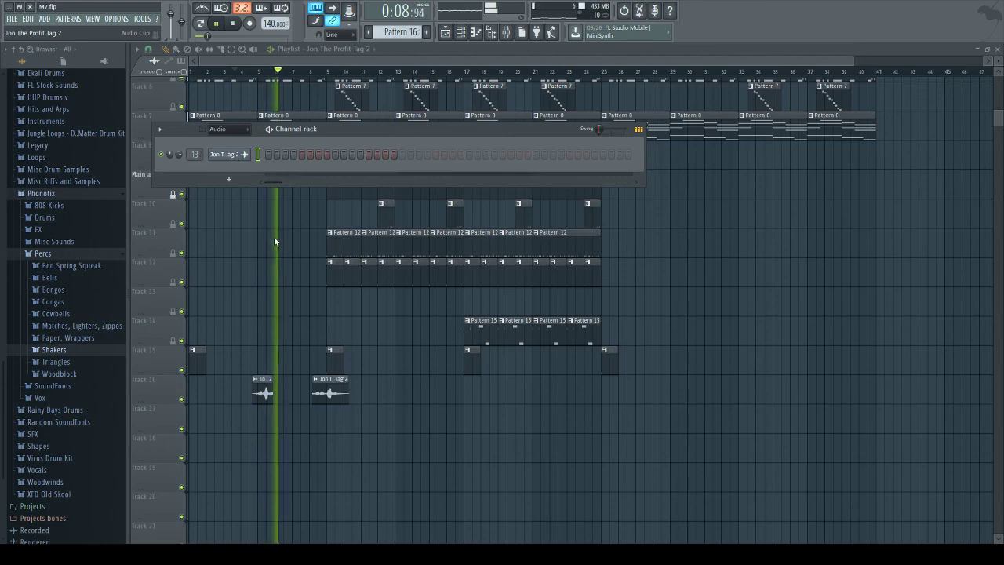
key(alt+c)
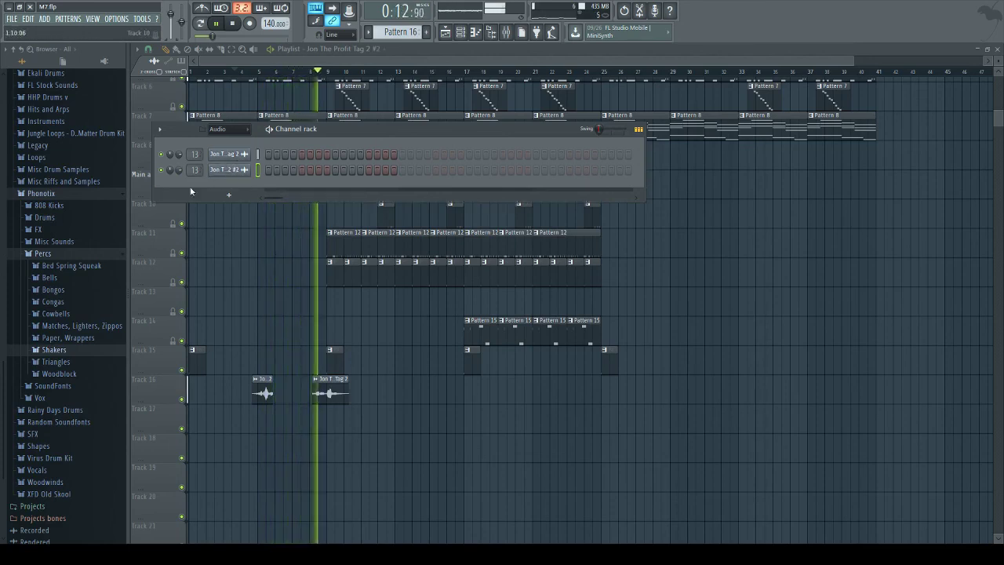
click(235, 170)
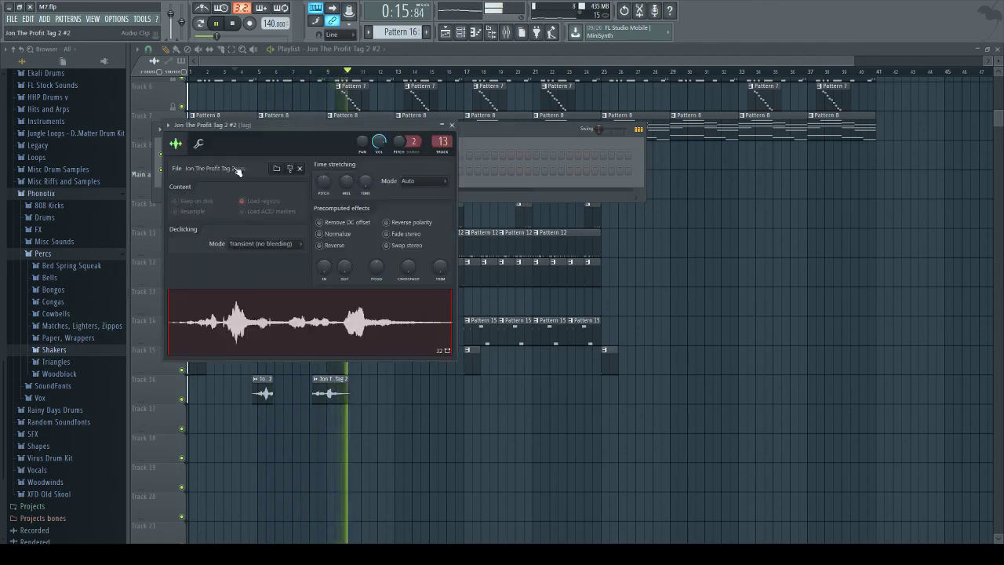
click(477, 147)
click(243, 169)
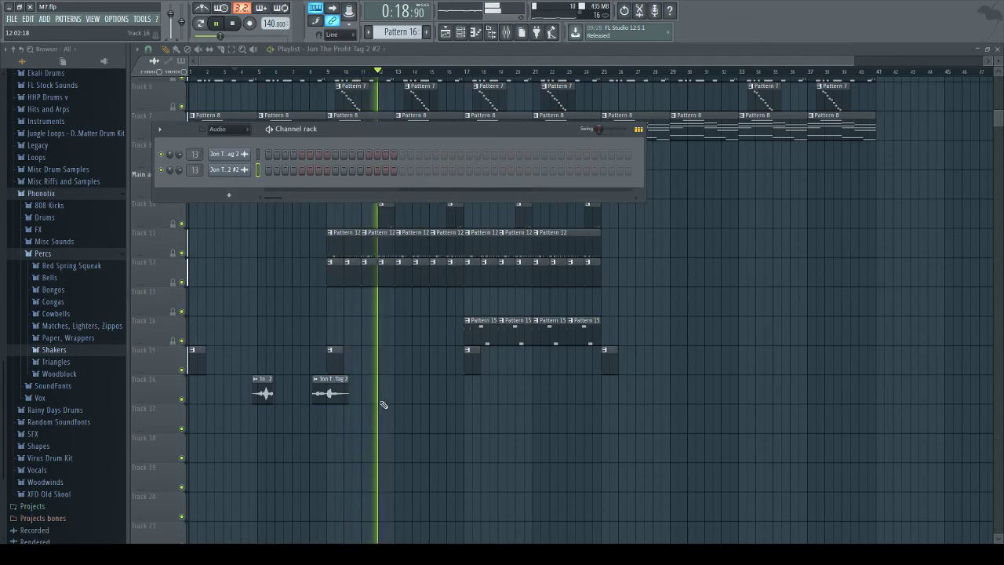
click(242, 170)
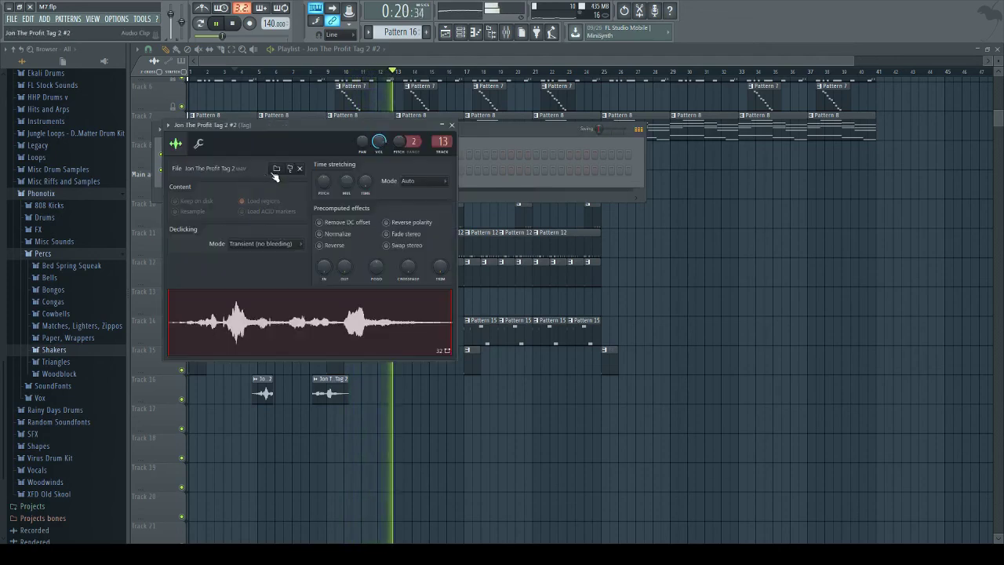
click(485, 144)
Step: Lengthen the original producer tag slightly with the time-stretch multiplier and play it in the song from about bar 4
click(226, 73)
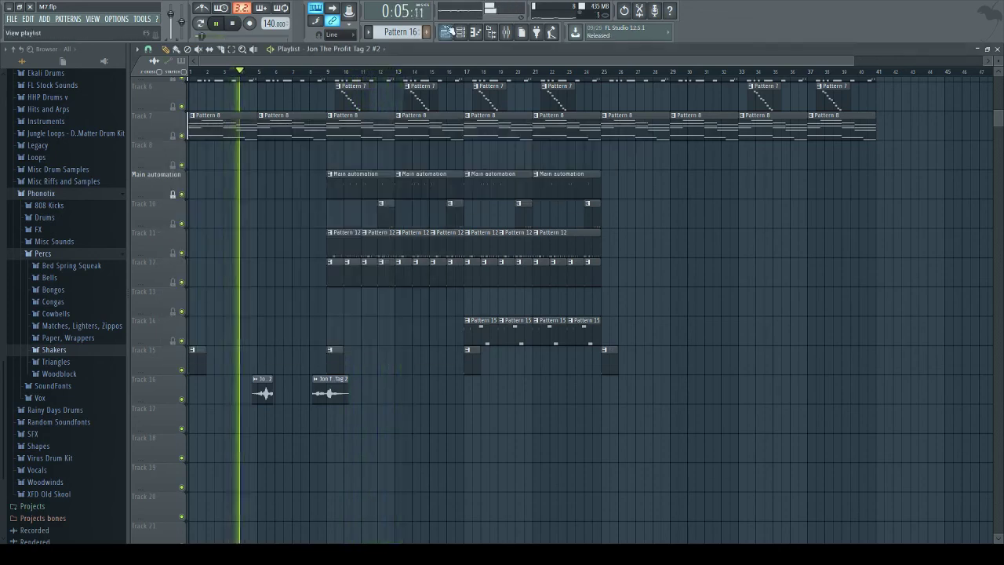
key(F6)
click(226, 154)
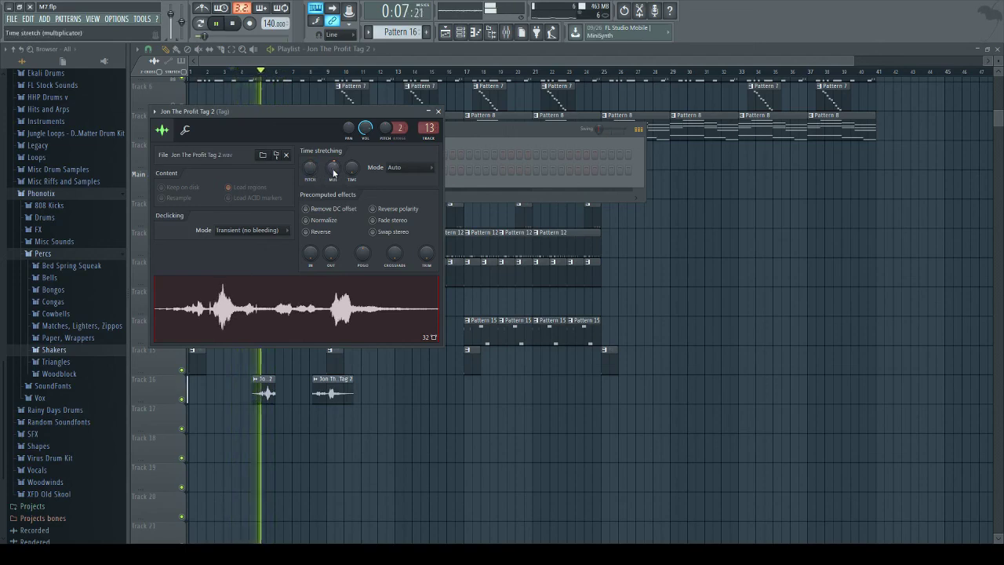
click(245, 74)
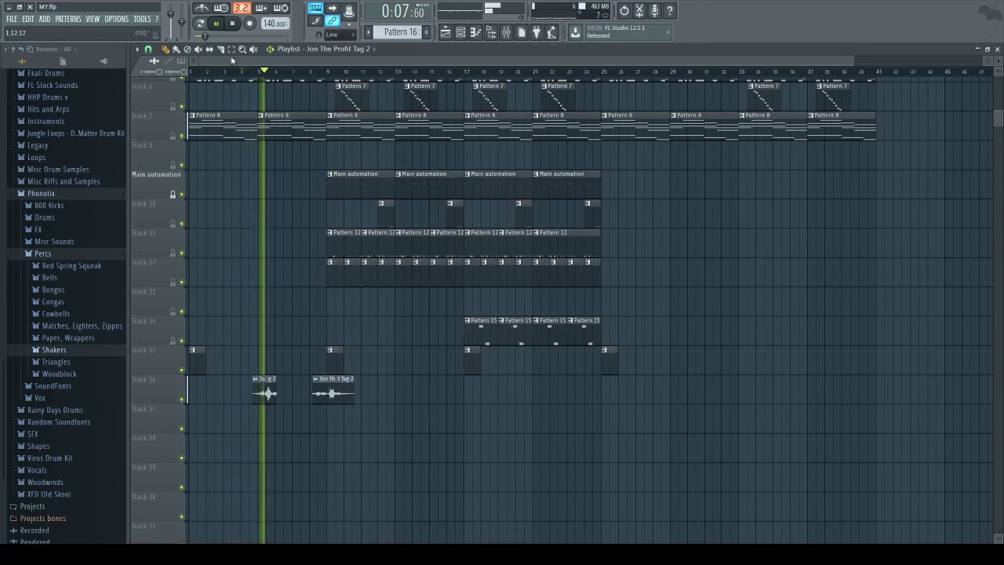
key(space)
key(space)
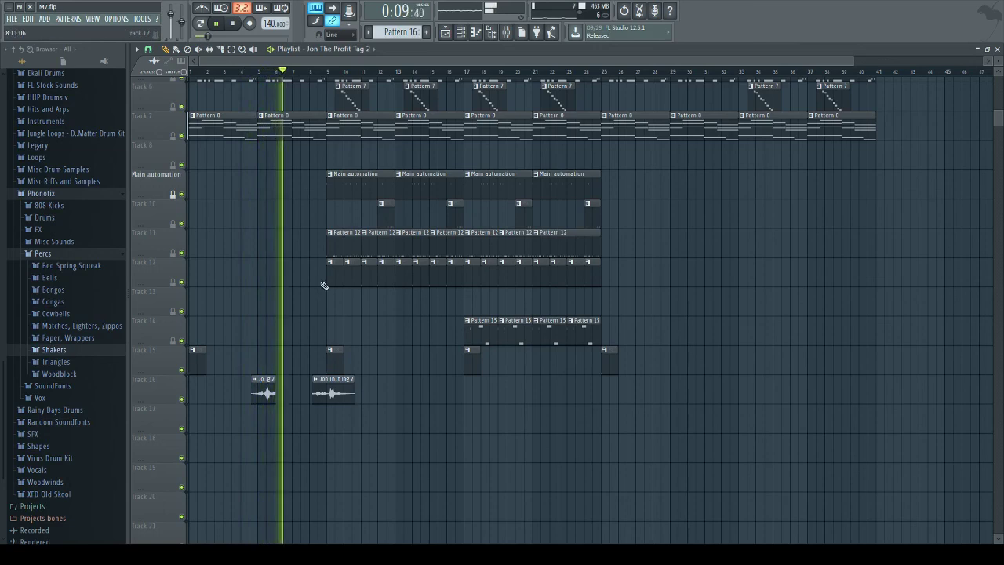
Step: Raise the Tag mixer track's volume slightly and shift the second tag clip, with its start trimmed, to about bar 8.5
click(506, 31)
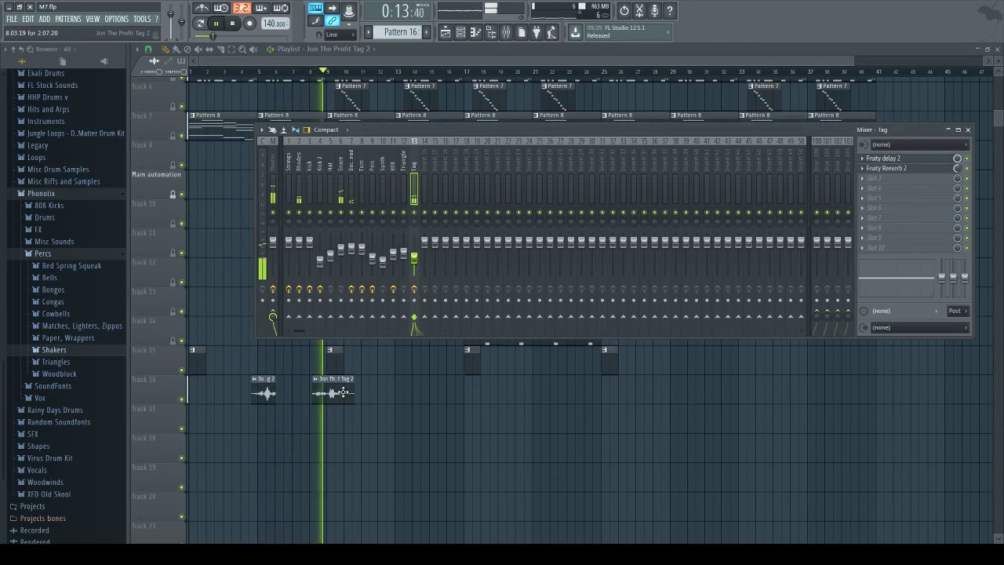
key(F9)
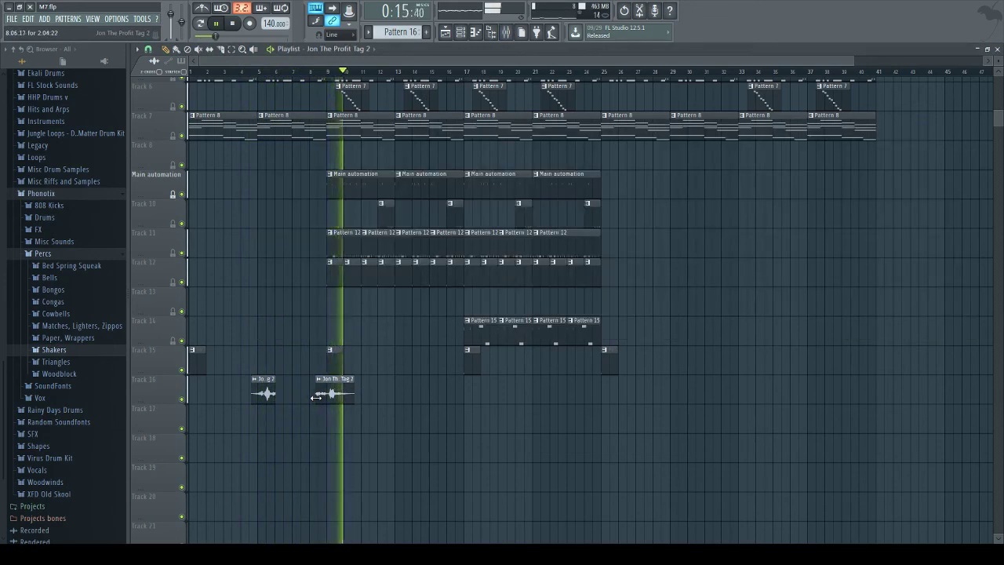
click(461, 31)
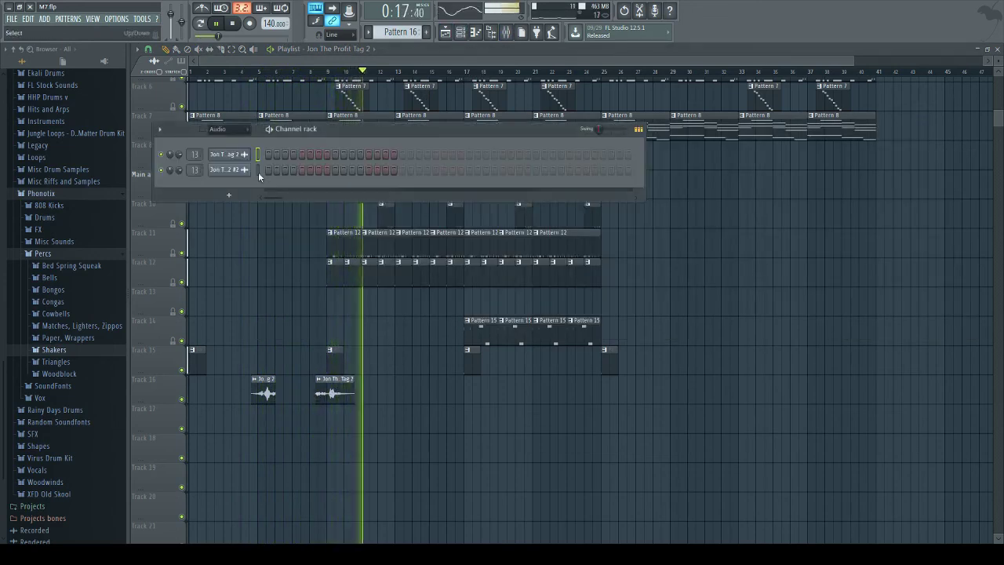
click(321, 387)
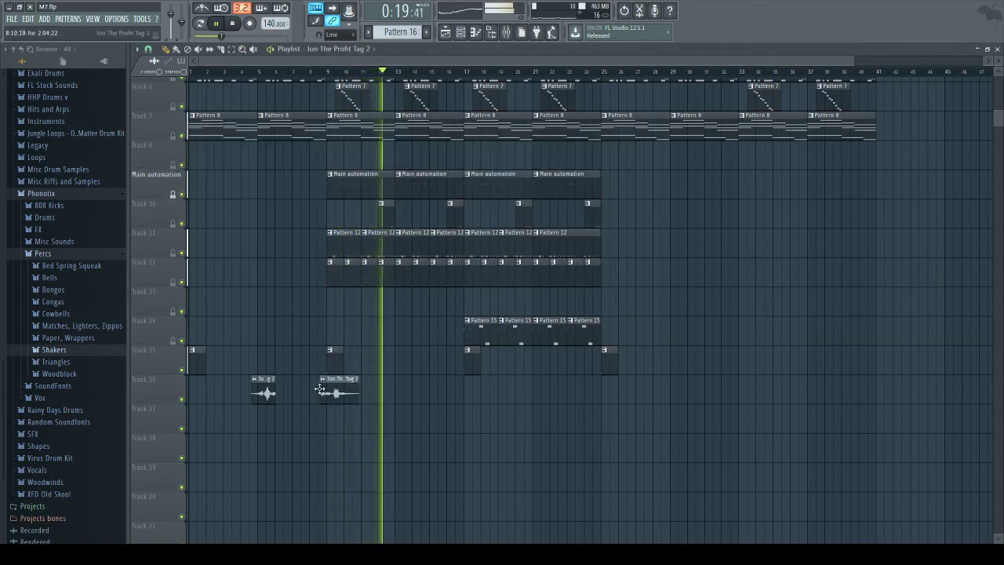
Step: Replace the second tag clip on Track 16 with a Pattern 16 clip and trigger the cloned tag on its first step
right_click(322, 388)
click(322, 388)
click(311, 72)
double_click(323, 394)
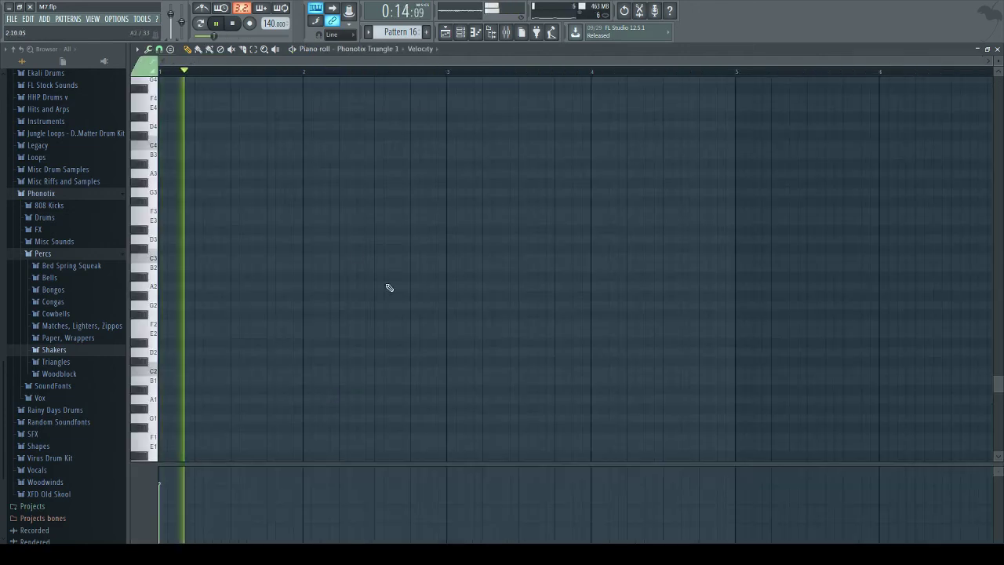
click(445, 32)
click(461, 32)
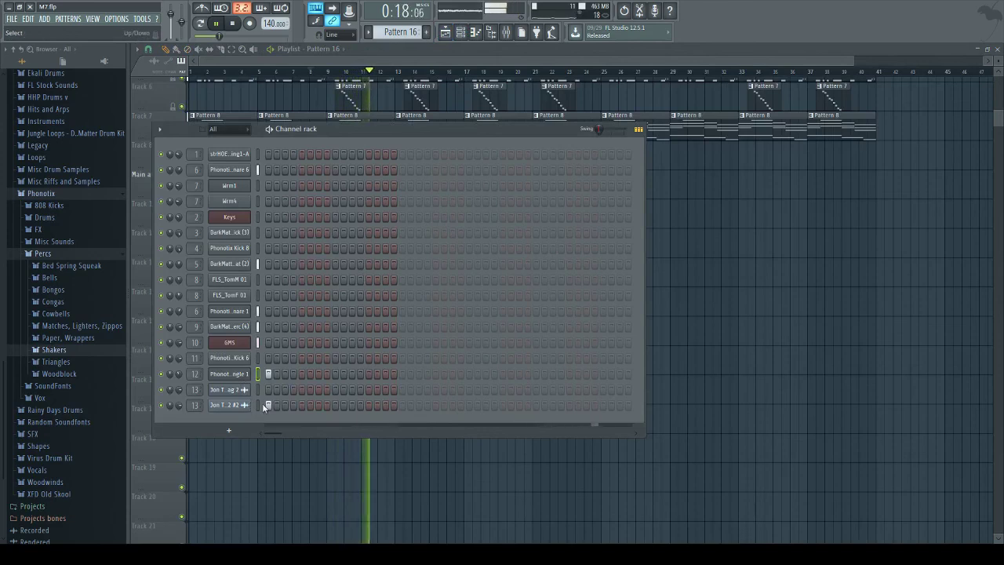
key(F6)
key(space)
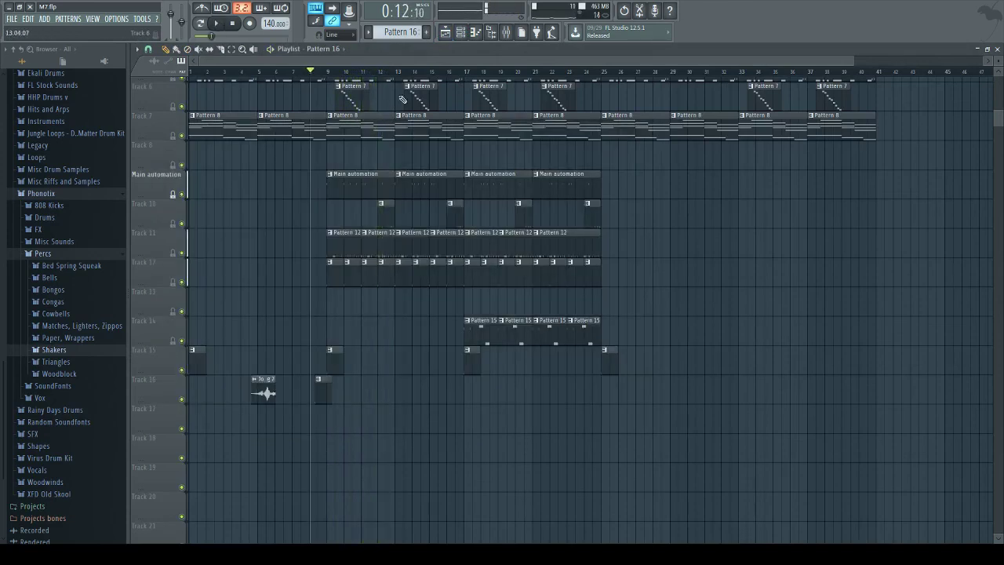
Step: Compare the channel steps in Pattern 17 and Pattern 16, checking the cloned tag's trigger, and make Pattern 17 current
click(468, 33)
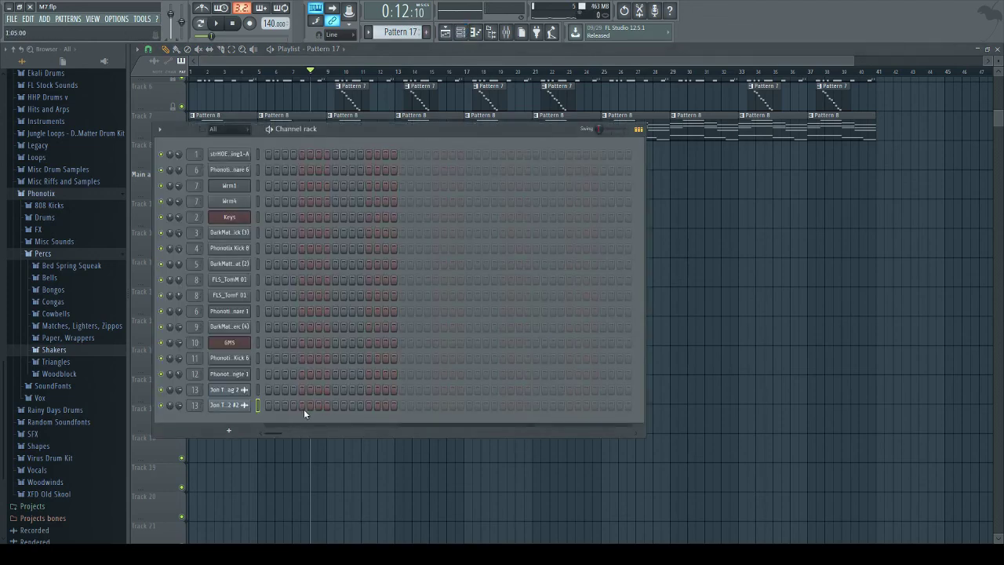
key(F6)
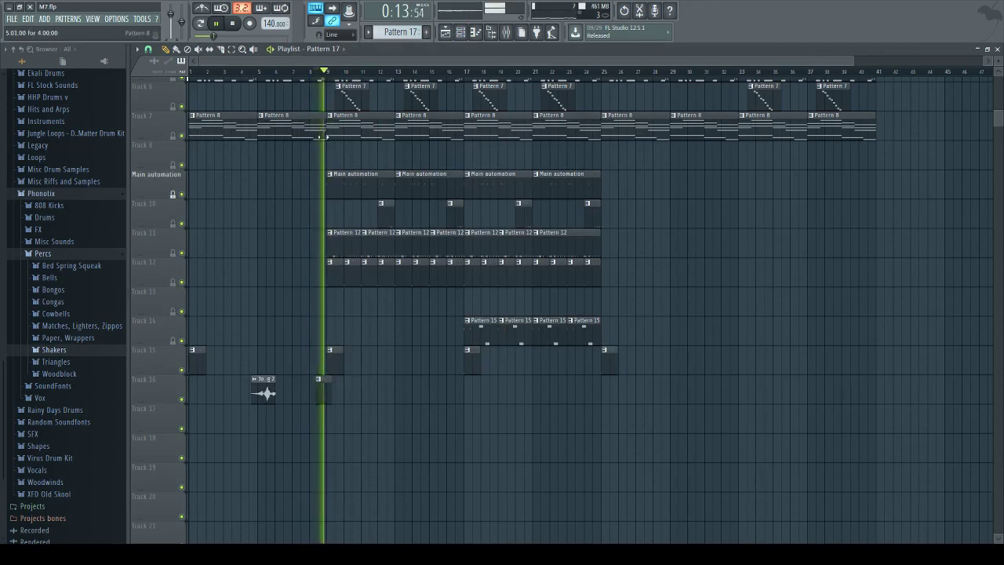
double_click(317, 395)
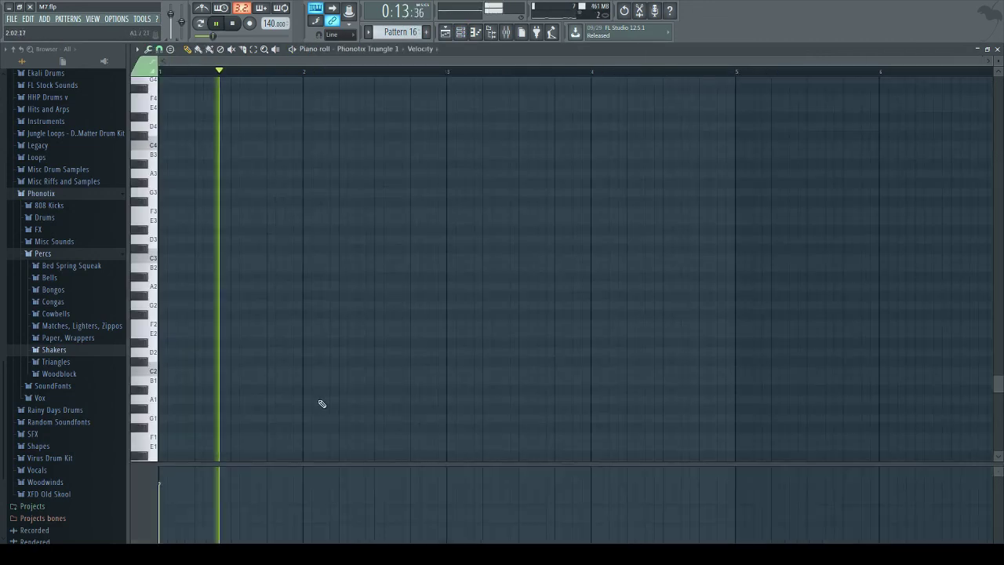
key(F6)
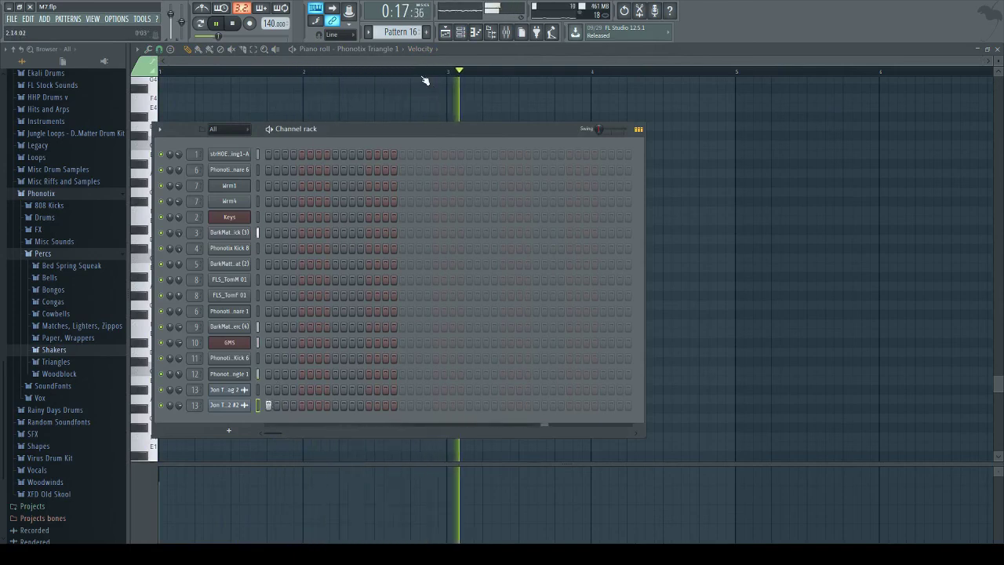
click(262, 375)
drag(410, 31, 409, 26)
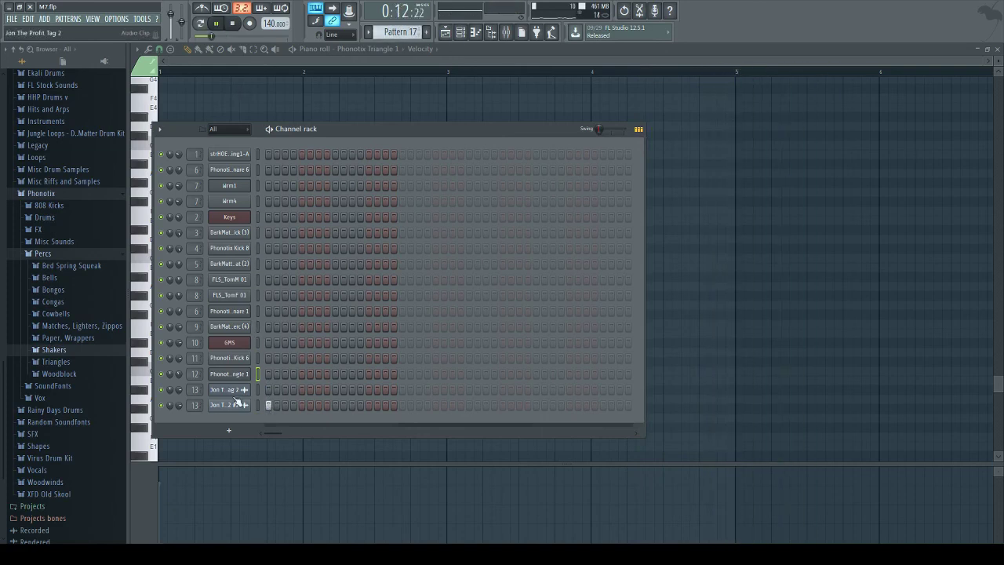
Step: Open the cloned tag's sample in the Edison audio editor and delete its opening phrase and the leading gap
click(237, 402)
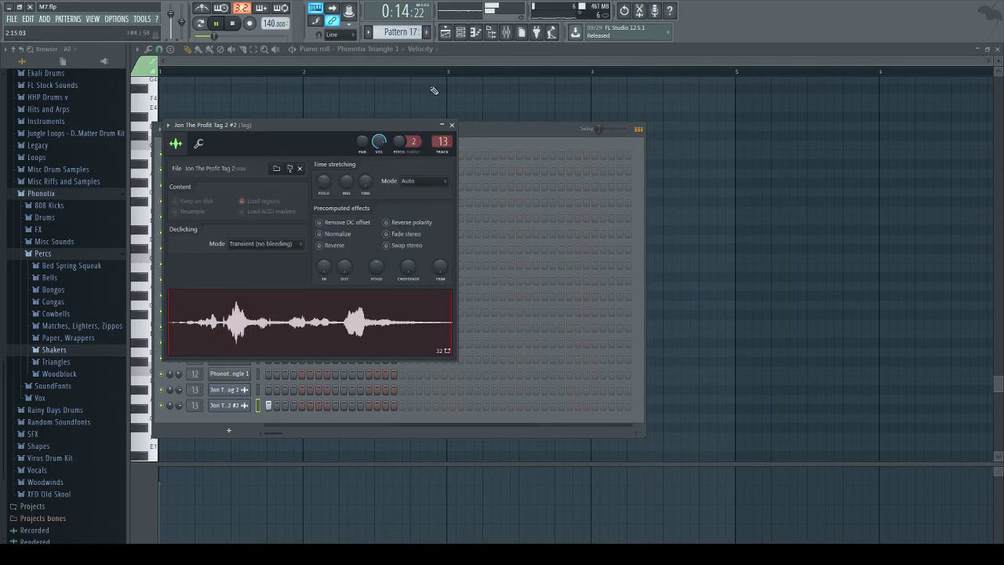
click(393, 348)
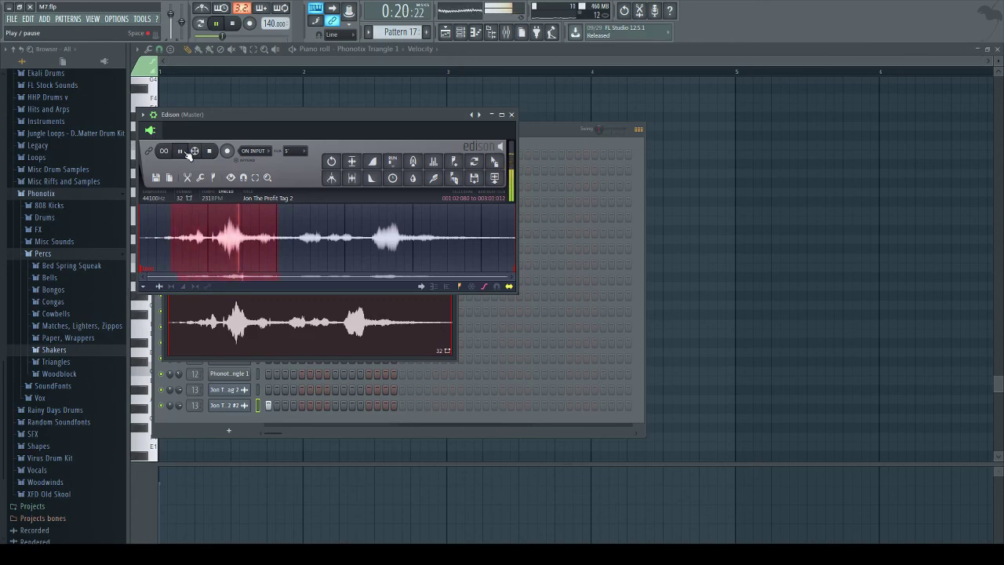
key(Delete)
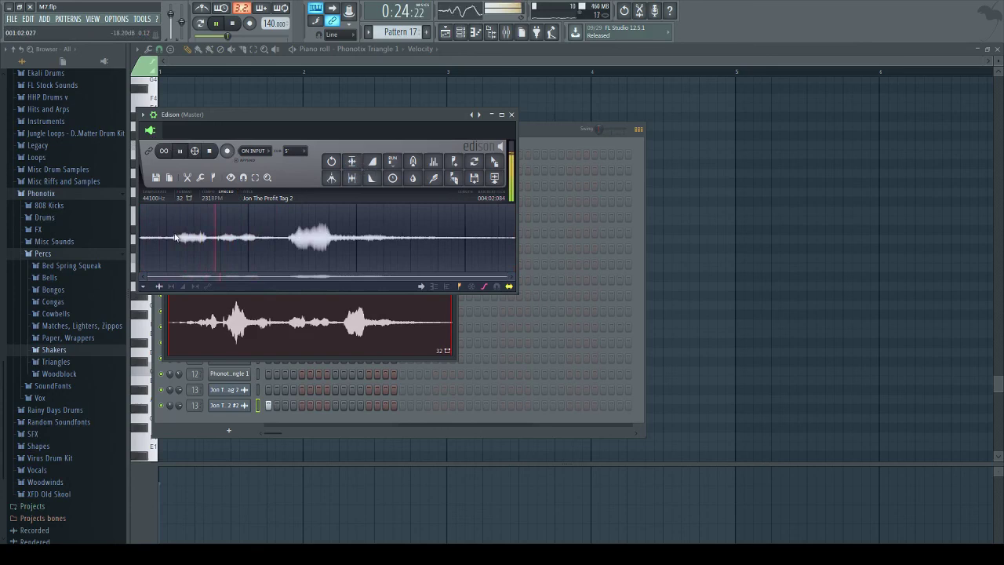
key(Delete)
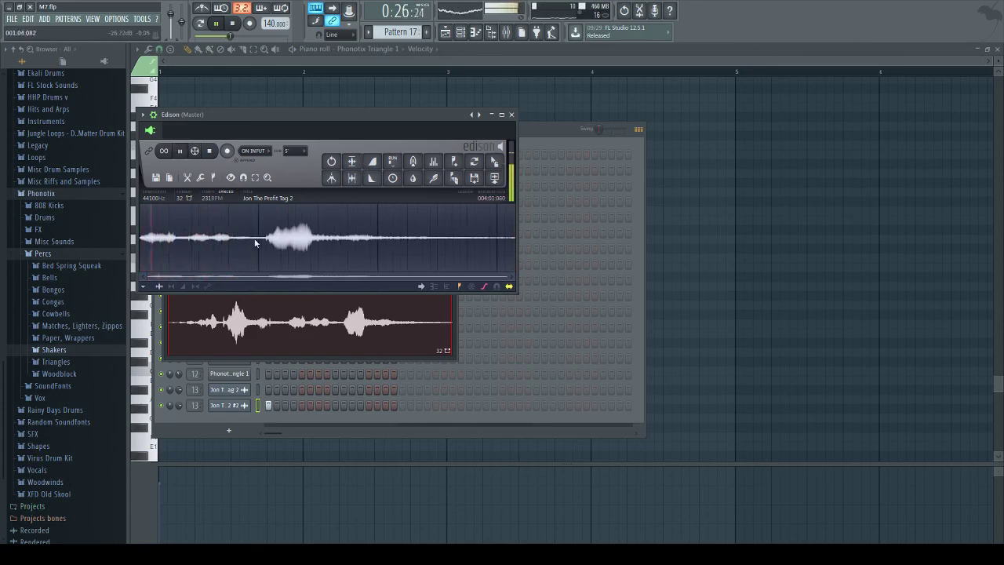
Step: Replace the pattern clip on Track 16 with the trimmed tag audio from Edison, starting at about bar 8
click(442, 34)
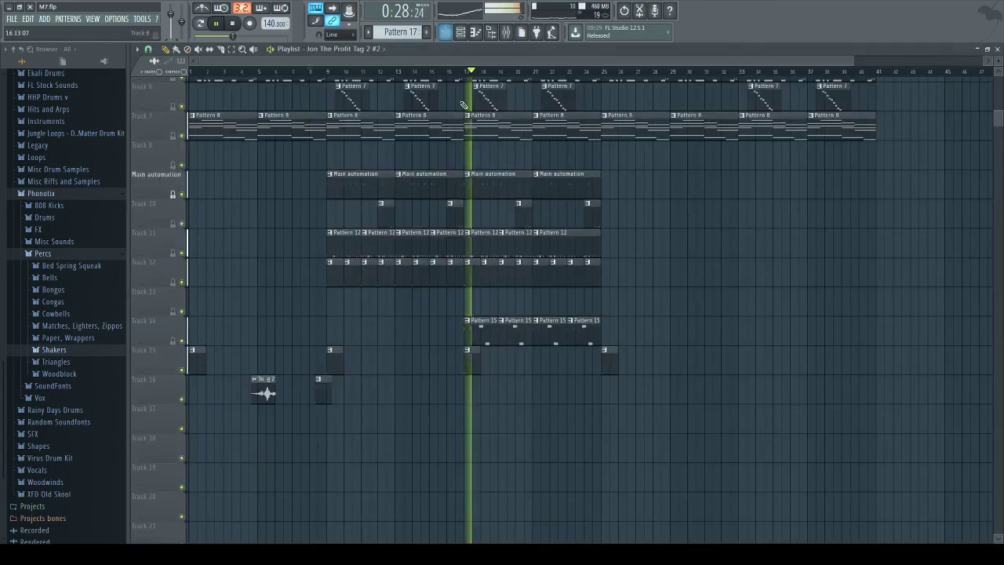
click(640, 11)
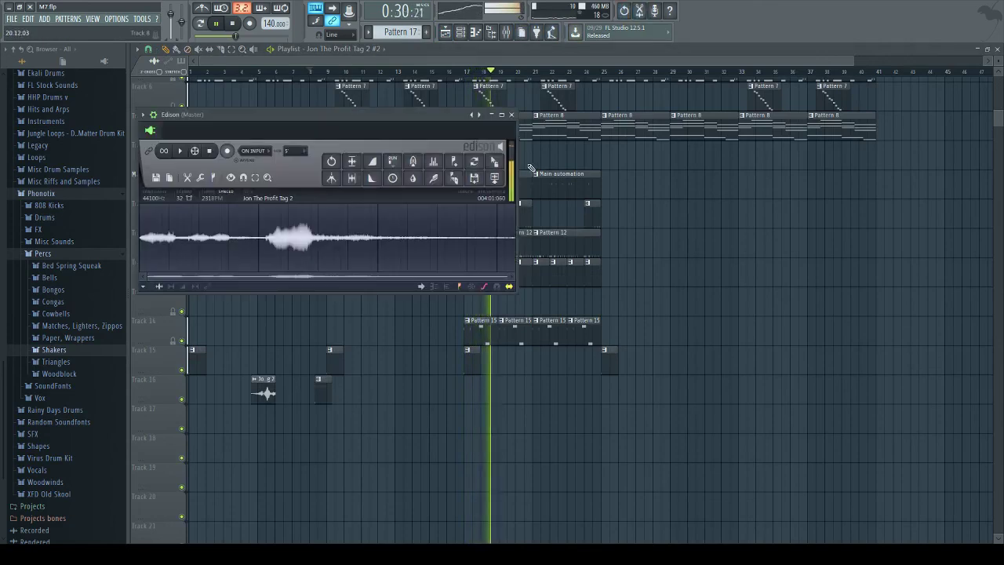
drag(496, 161, 327, 388)
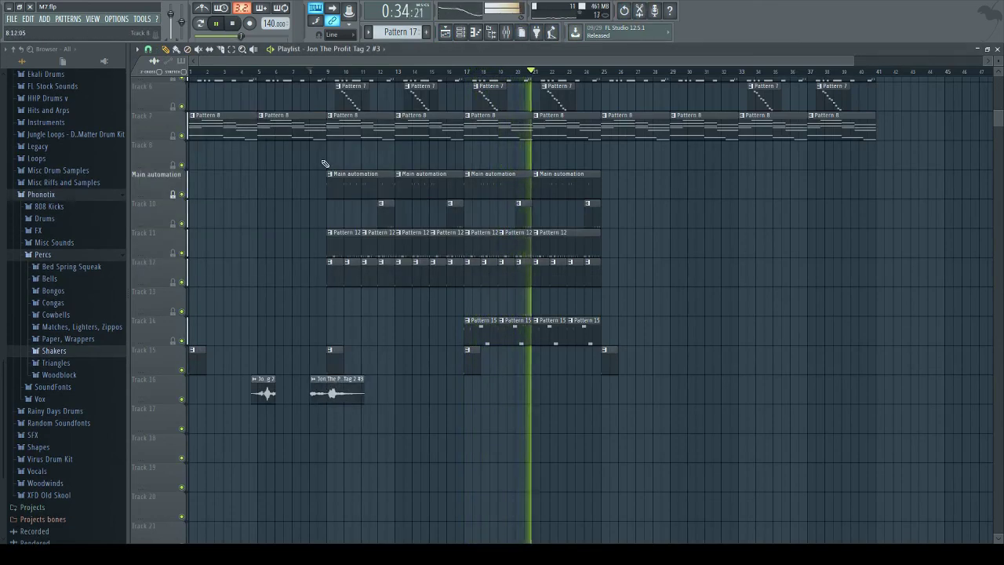
Step: Shorten the trimmed tag clip with the time-stretch control in its channel settings and play the song from about bar 8
click(319, 74)
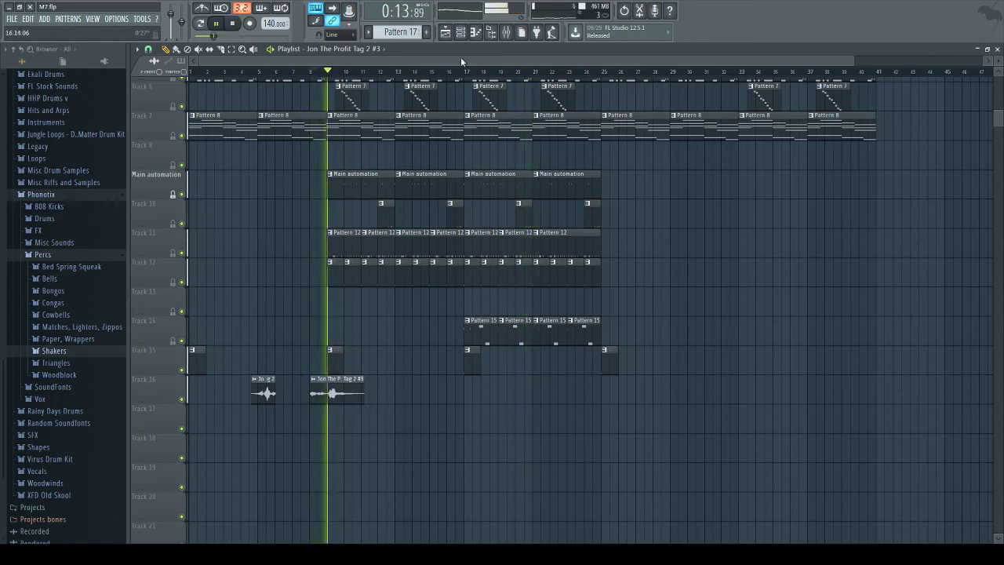
click(461, 31)
click(232, 189)
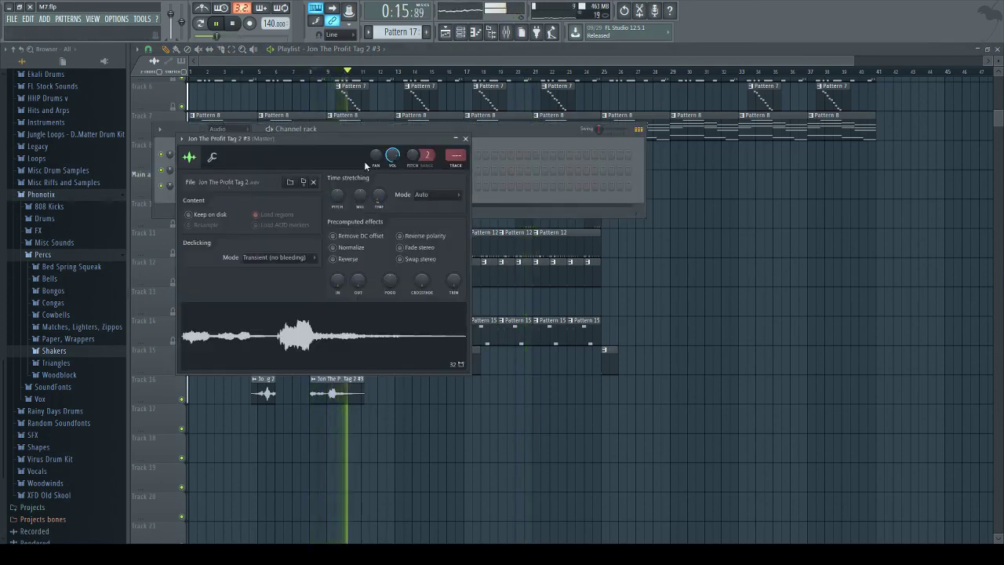
click(508, 148)
click(235, 186)
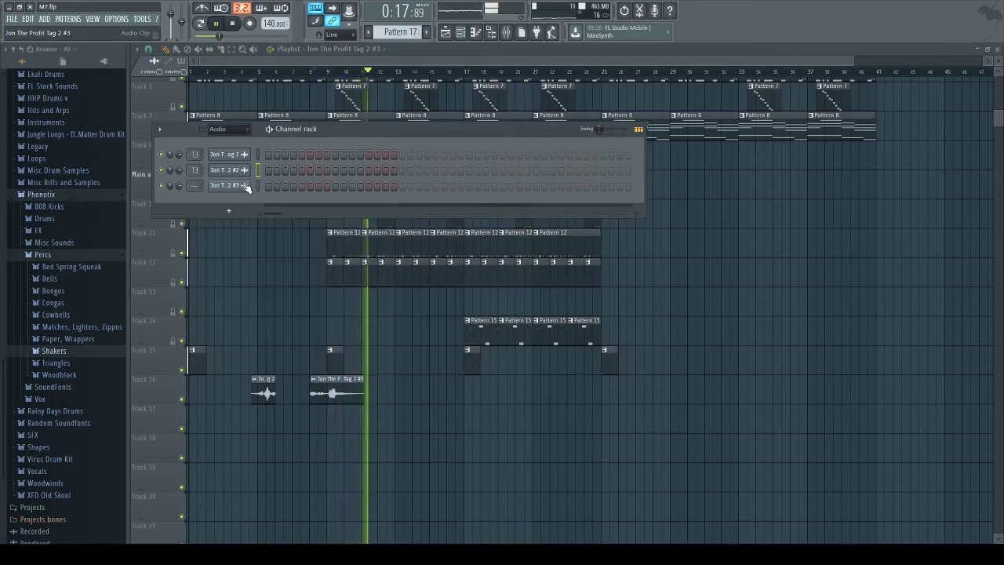
click(239, 186)
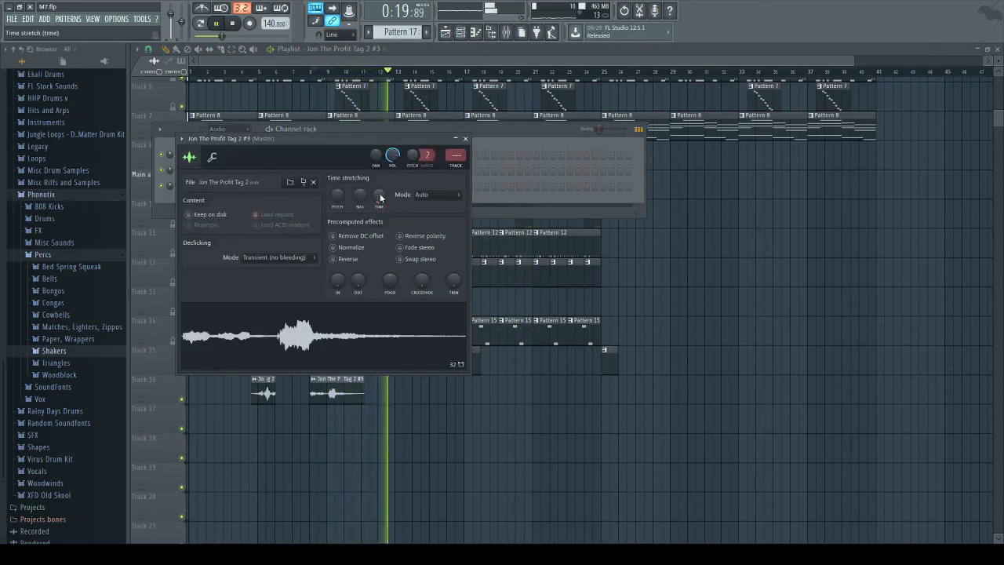
click(312, 72)
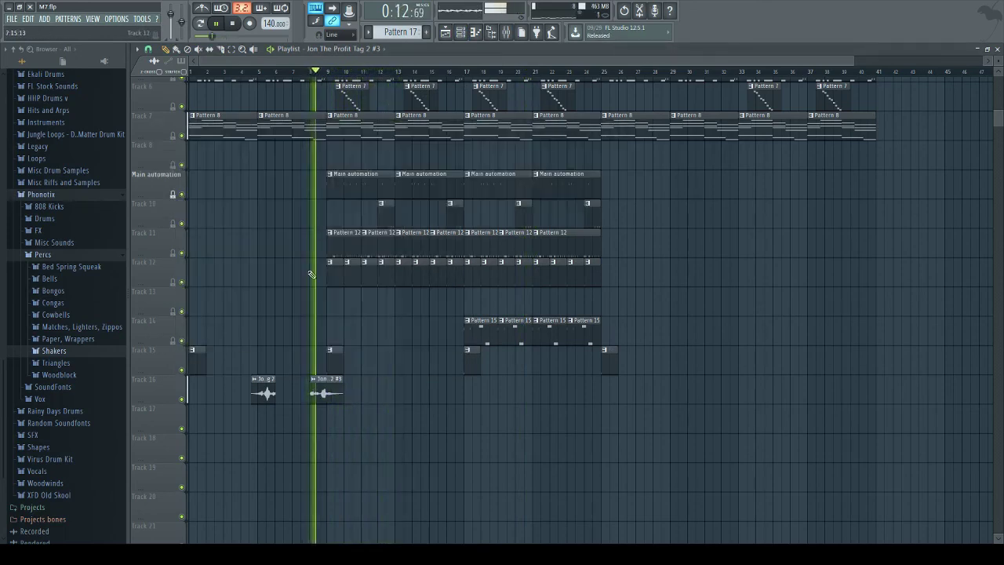
Step: Shift the trimmed tag clip to about bar 8.3, route its channel to mixer track 13 and play it in the song
drag(326, 392, 336, 392)
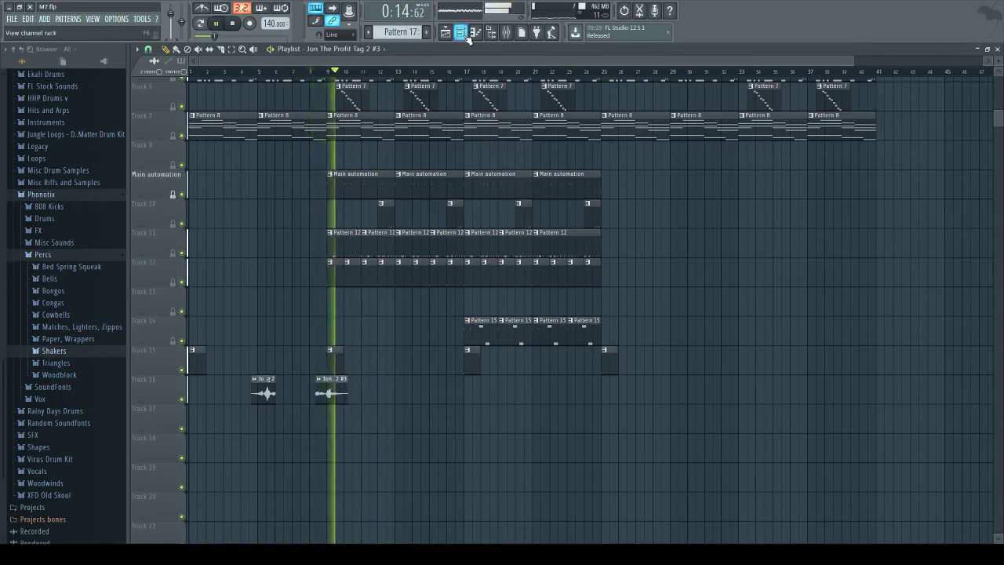
key(F6)
drag(193, 183, 193, 193)
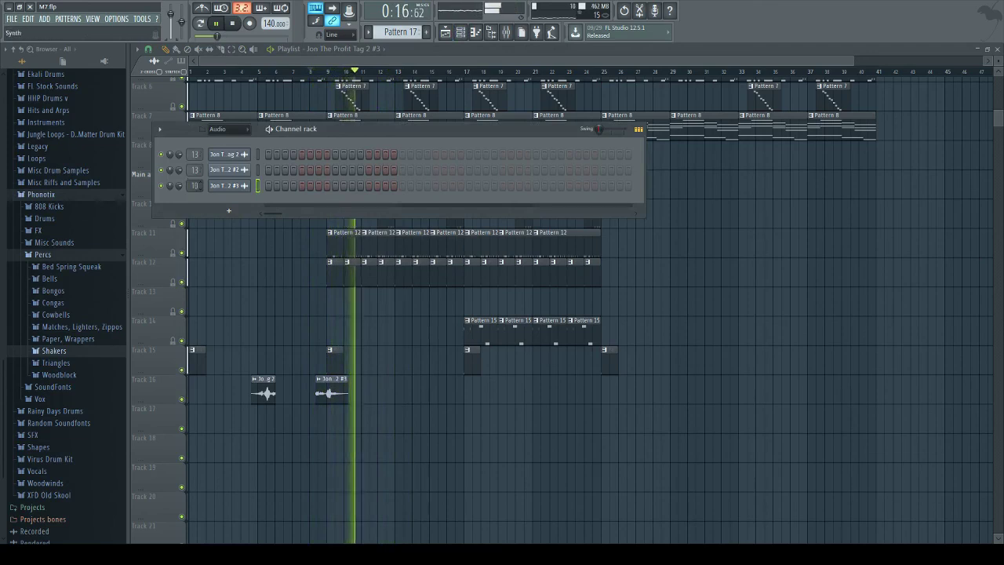
key(space)
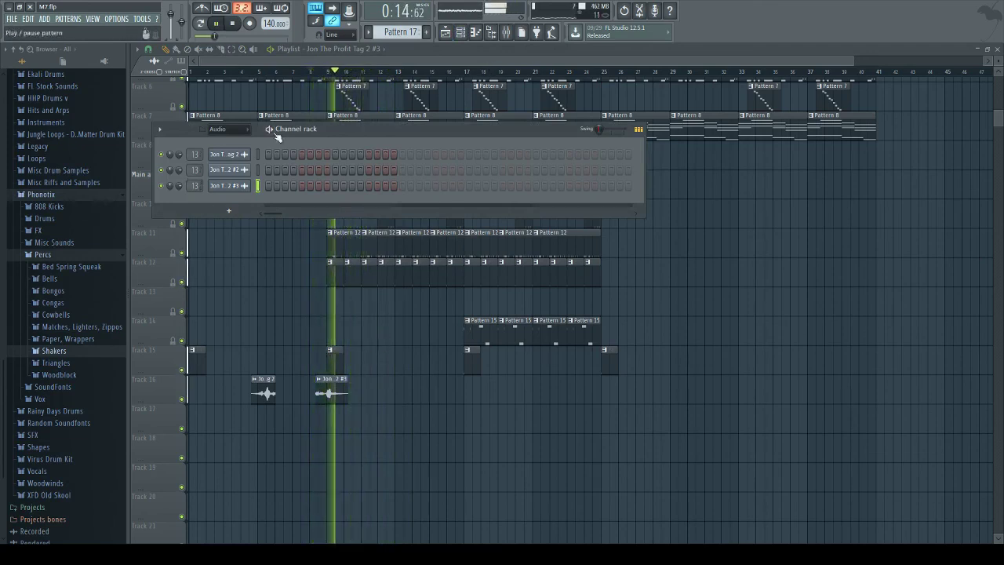
key(F6)
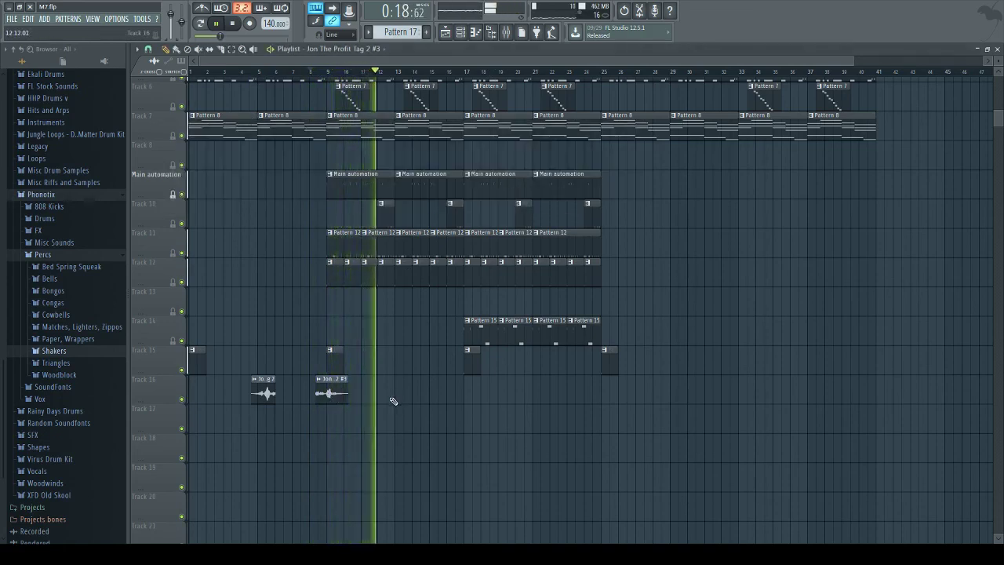
Step: Add two more trimmed tag clips on Track 16, at about bar 16.3 and about bar 24.4
click(462, 393)
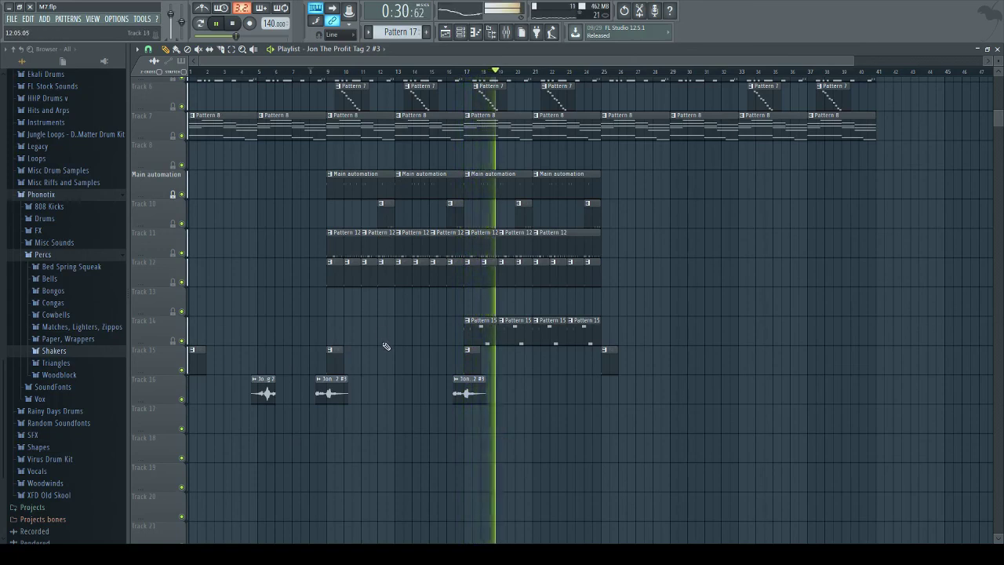
scroll(384, 344, down, 2)
click(603, 338)
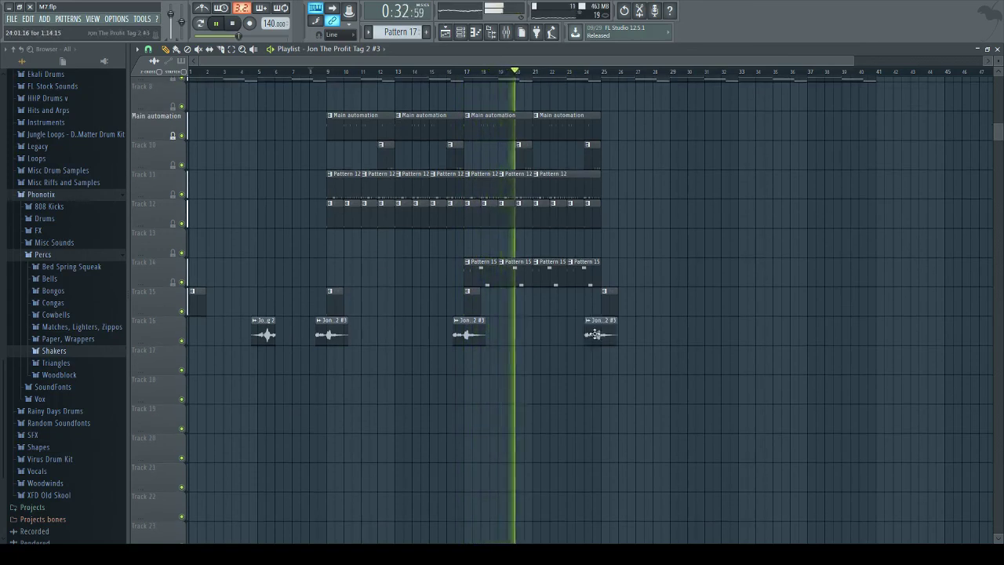
drag(611, 339, 615, 340)
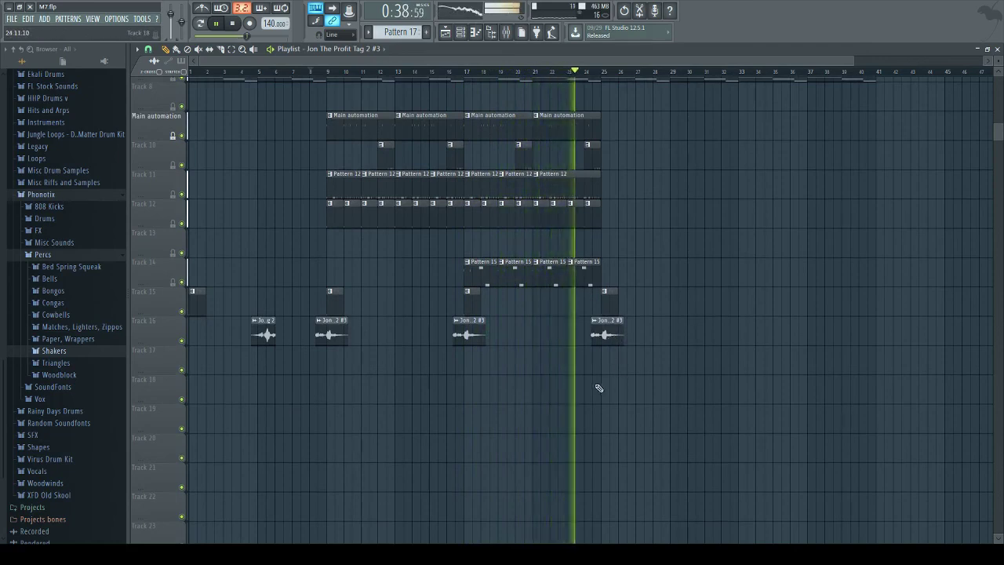
Step: Lower the 808 mixer track's volume to 42% while the song plays
scroll(596, 388, up, 4)
scroll(597, 390, down, 2)
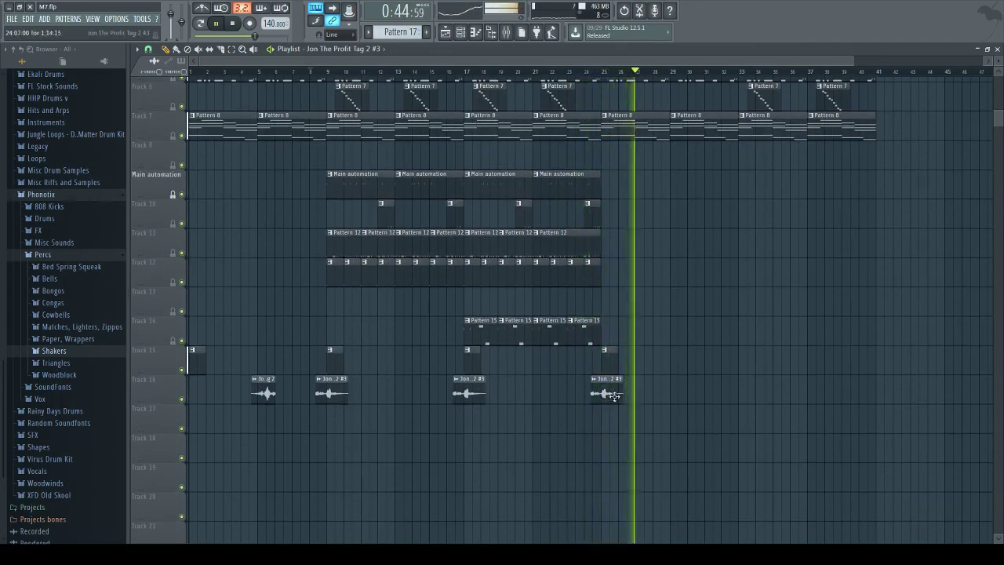
scroll(628, 385, up, 5)
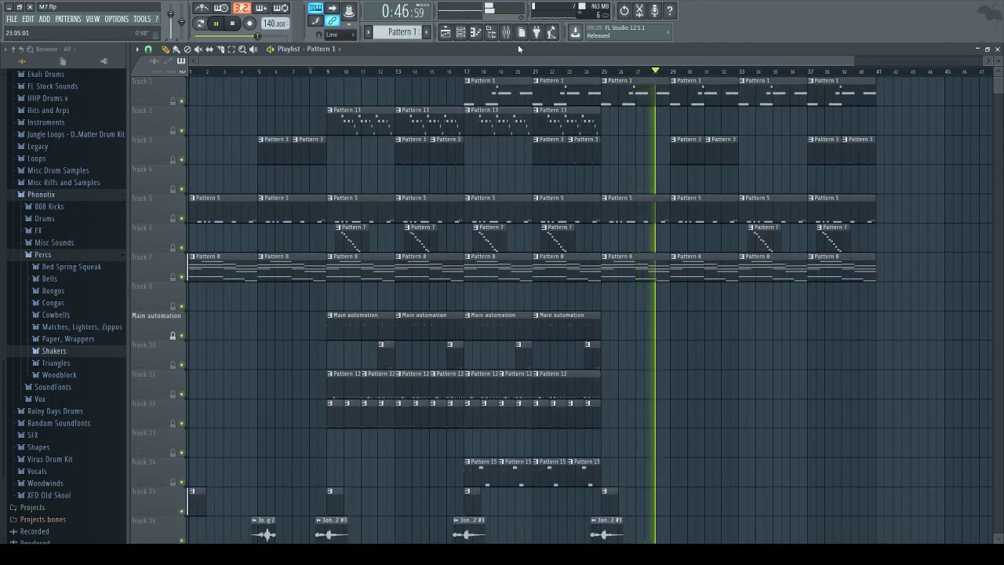
click(506, 31)
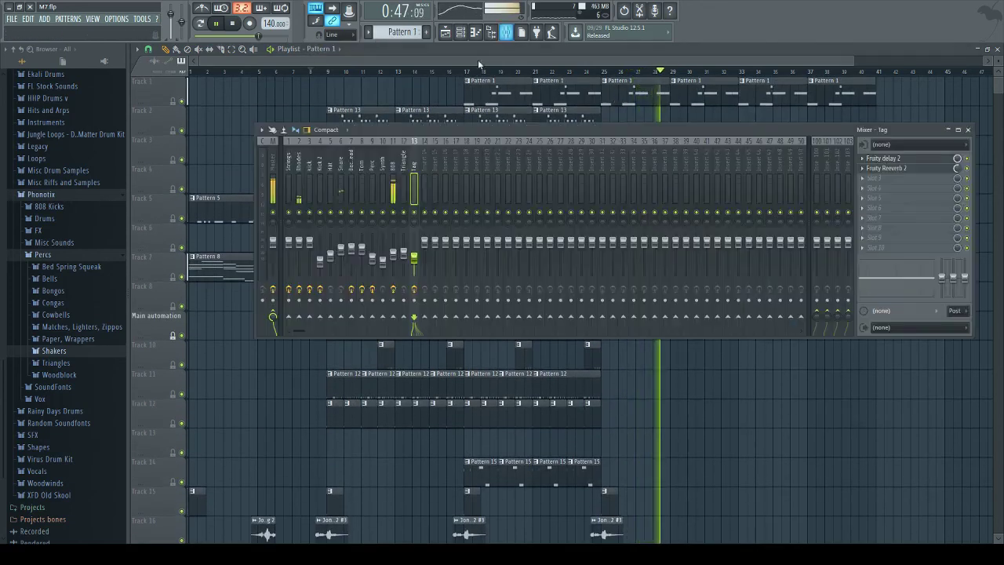
click(394, 258)
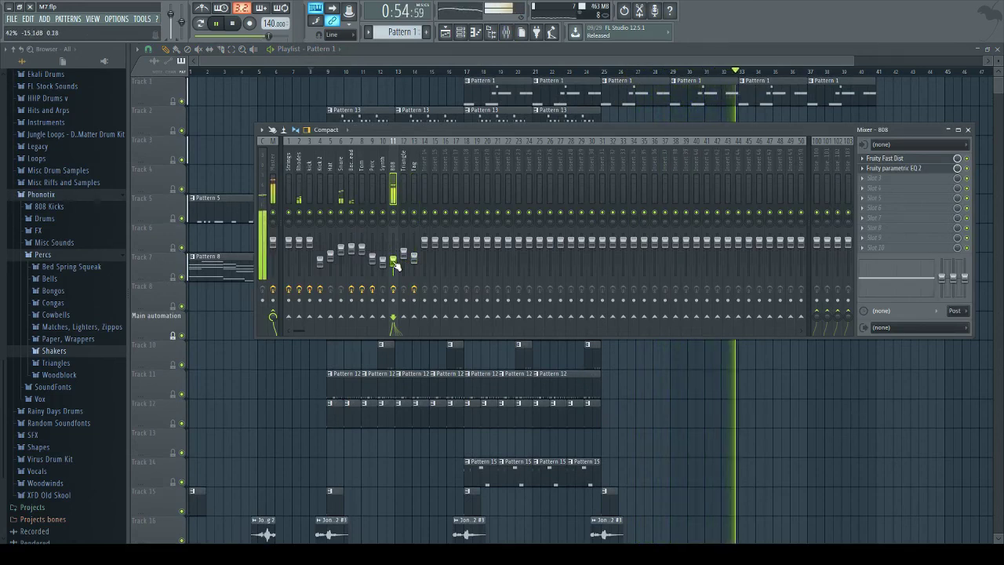
key(F9)
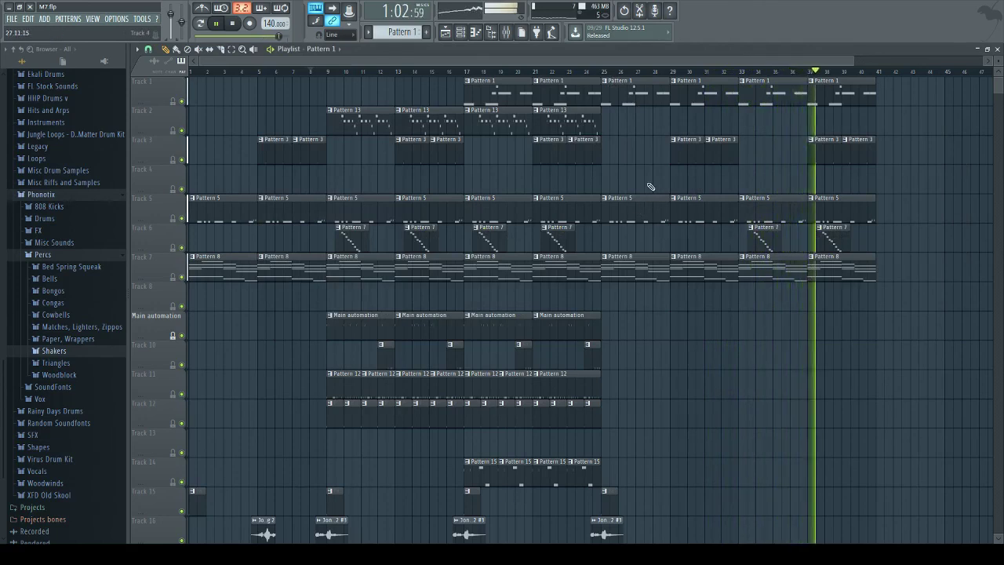
Step: Place eight-step Main automation clips after the existing ones, at bar 25, at 26:05:00 and at about bar 27
scroll(596, 251, down, 1)
click(561, 305)
click(619, 300)
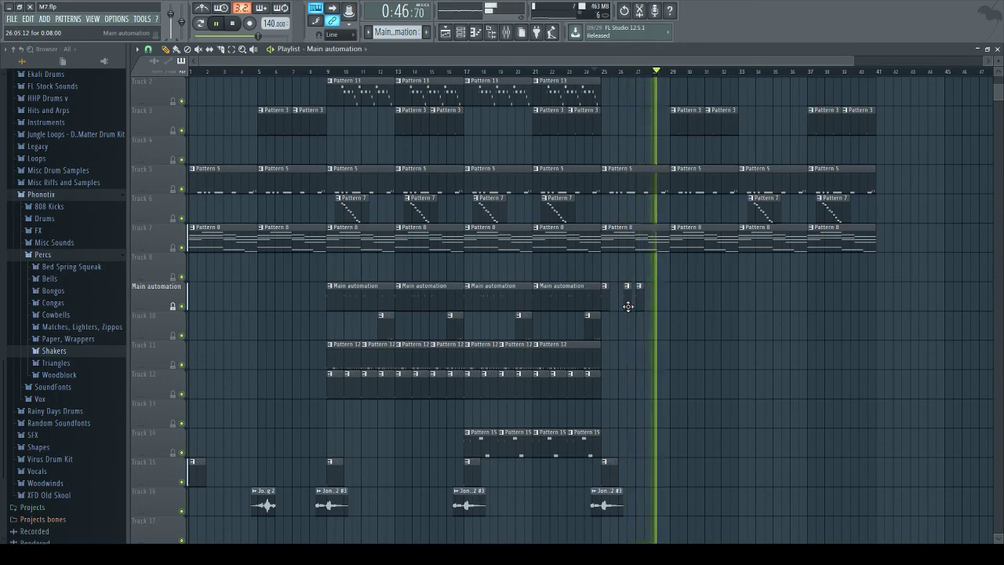
drag(852, 62, 434, 64)
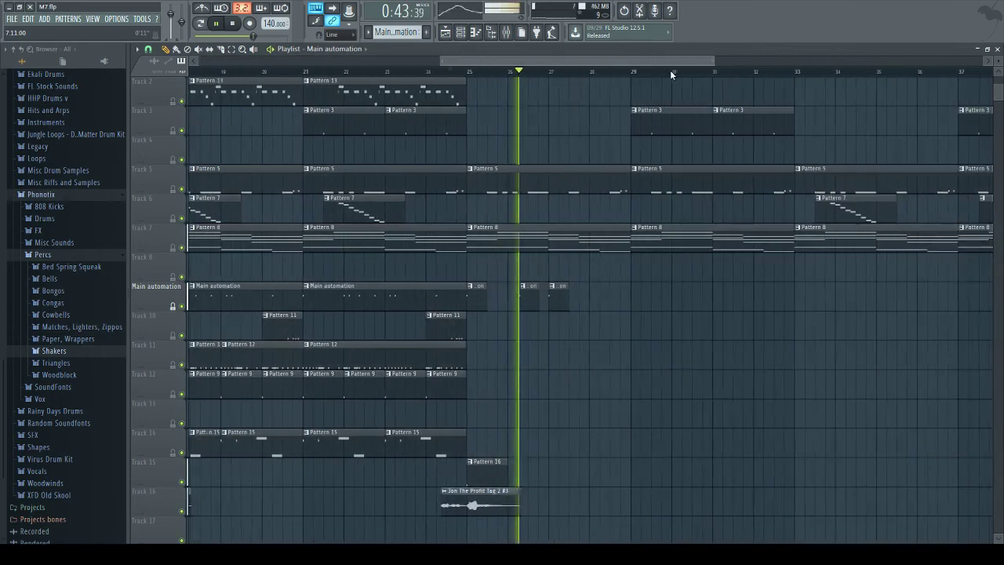
key(space)
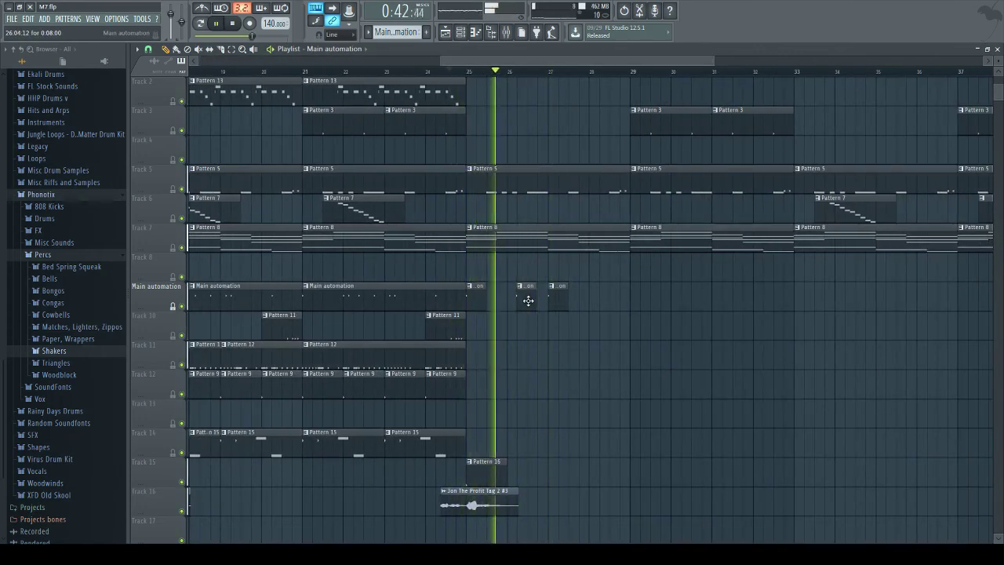
key(space)
key(space)
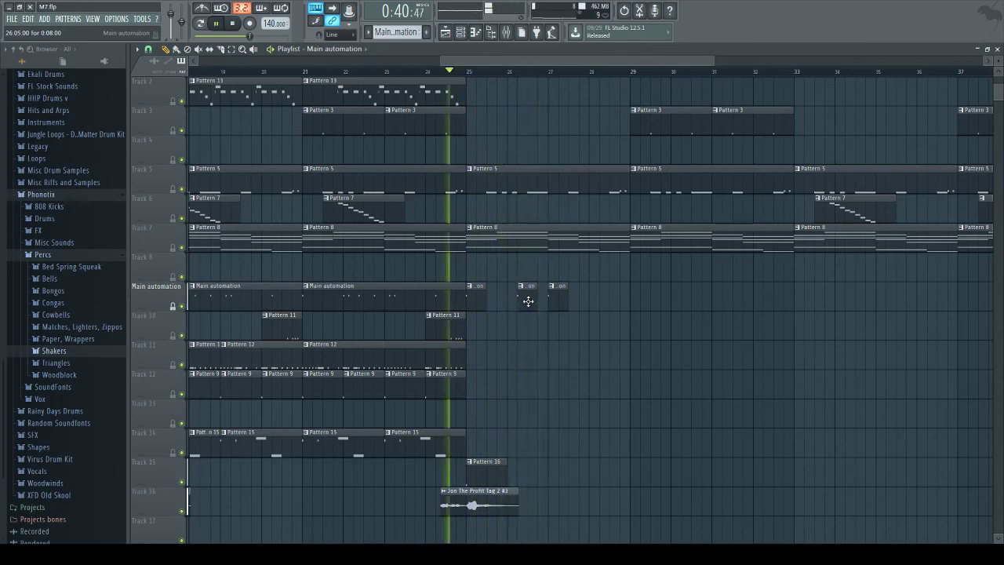
Step: Add two shorter Main automation clips at about 27:16:00 and 28:07:00, the second one six steps long
click(592, 306)
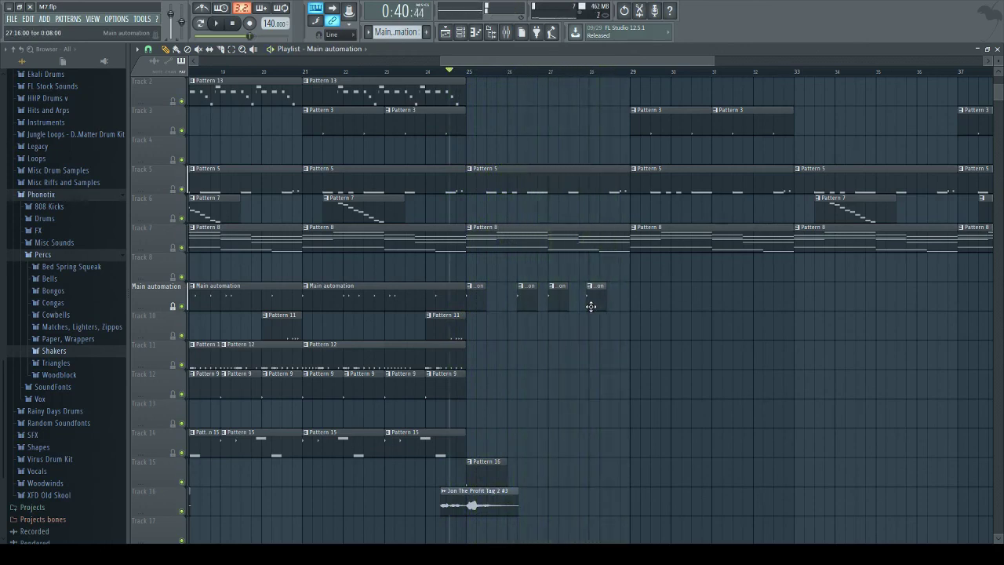
drag(597, 308, 610, 306)
right_click(615, 307)
click(591, 306)
click(613, 307)
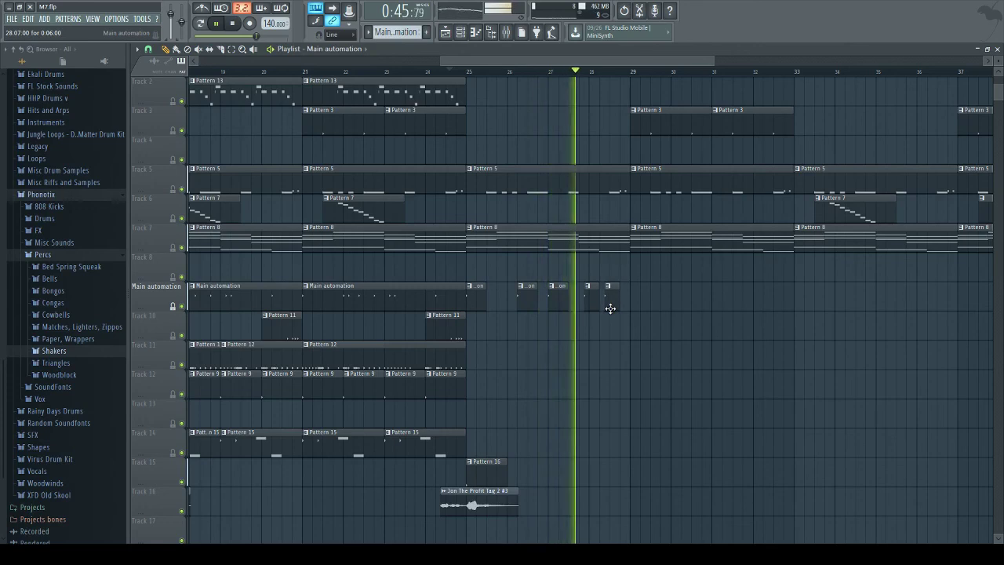
Step: Move the last short Main automation clip slightly earlier so that it directly follows the clip before it
drag(610, 307, 605, 309)
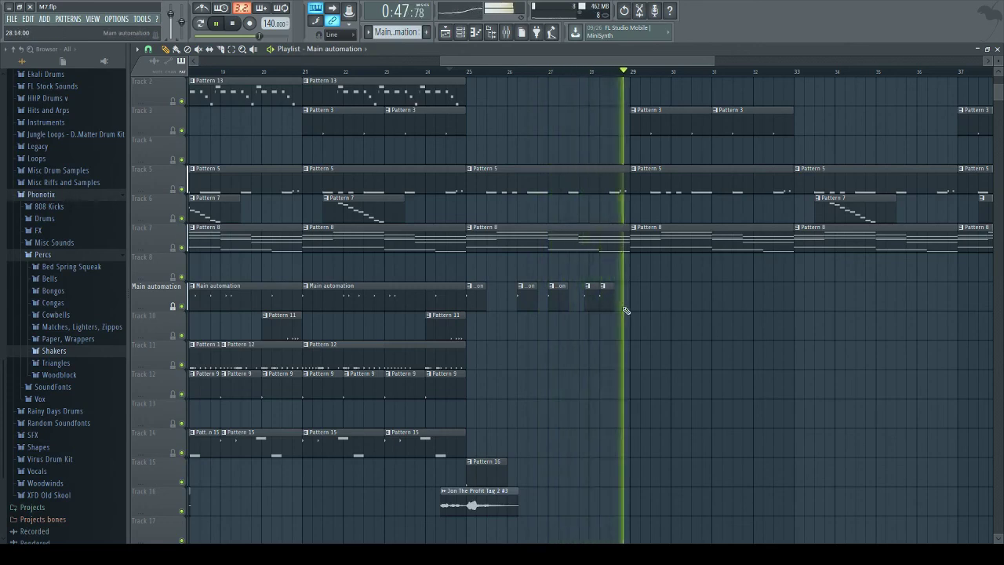
click(635, 307)
right_click(639, 300)
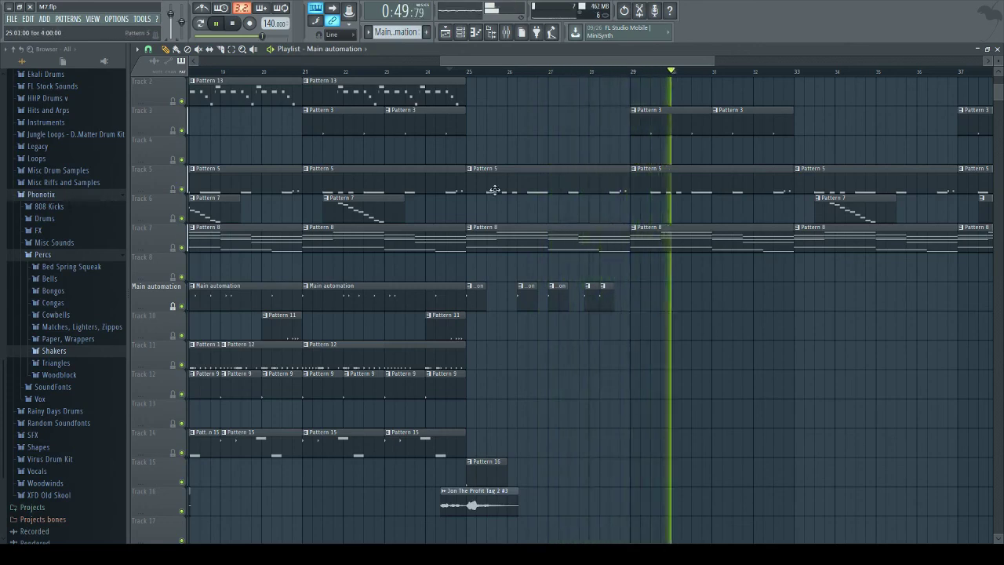
Step: Copy the five short Main automation clips in bars 25 to 28 so that the copied group starts at bar 29
drag(623, 280, 476, 330)
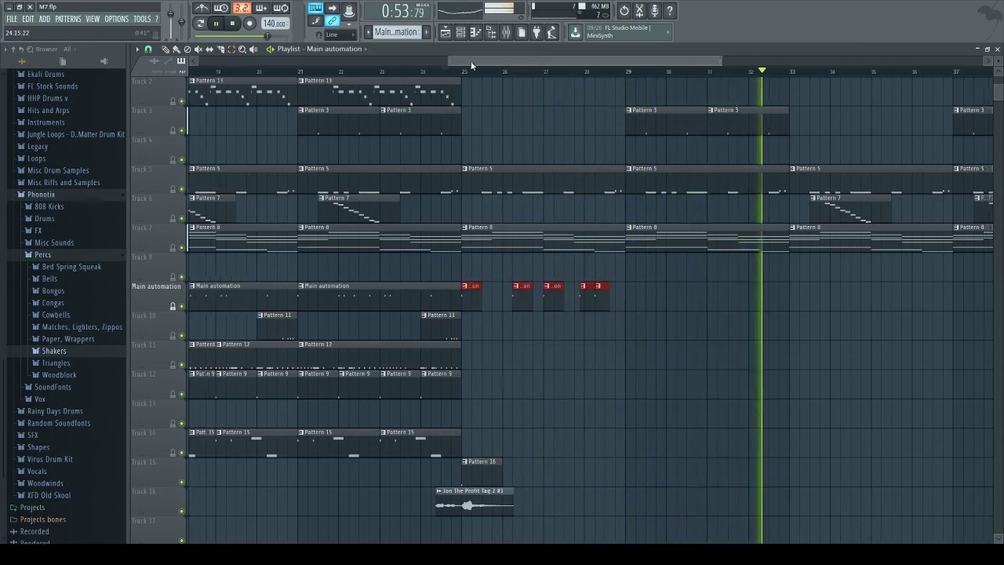
scroll(586, 84, right, 5)
key(ctrl+b)
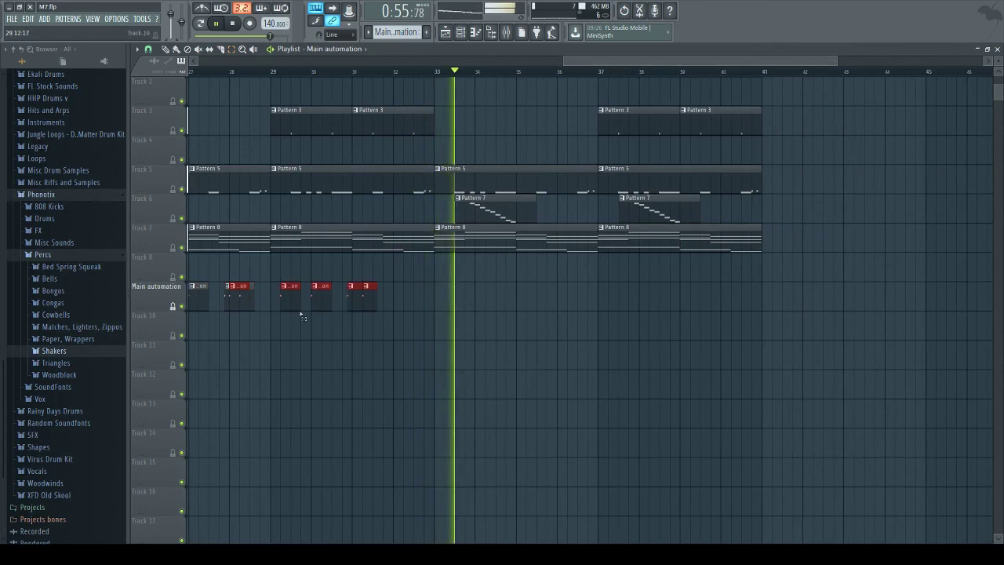
drag(274, 287, 331, 291)
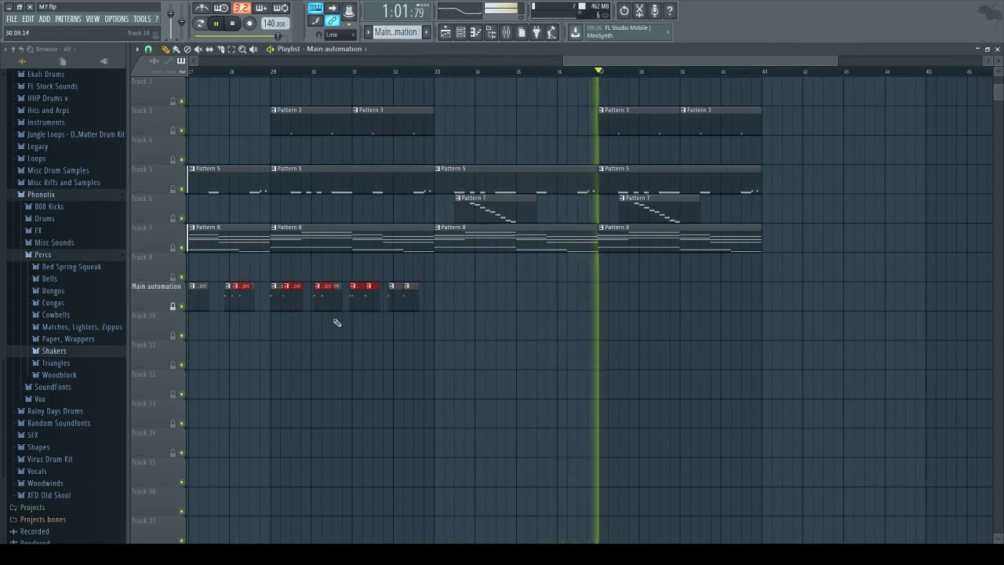
Step: Place two more copies of the five-clip Main automation group, starting at bars 33 and 37
drag(332, 304, 497, 305)
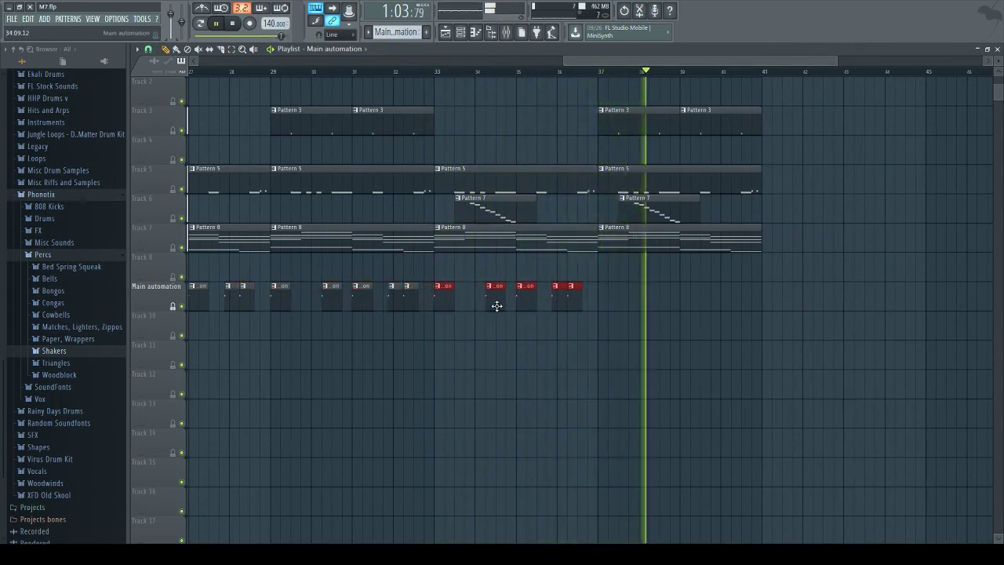
key(ctrl+v)
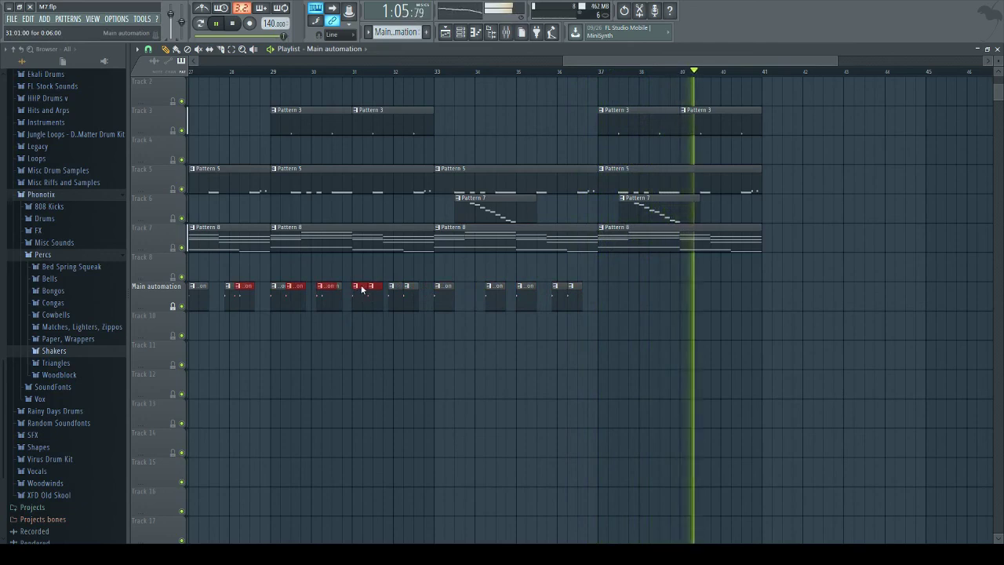
drag(357, 292, 724, 315)
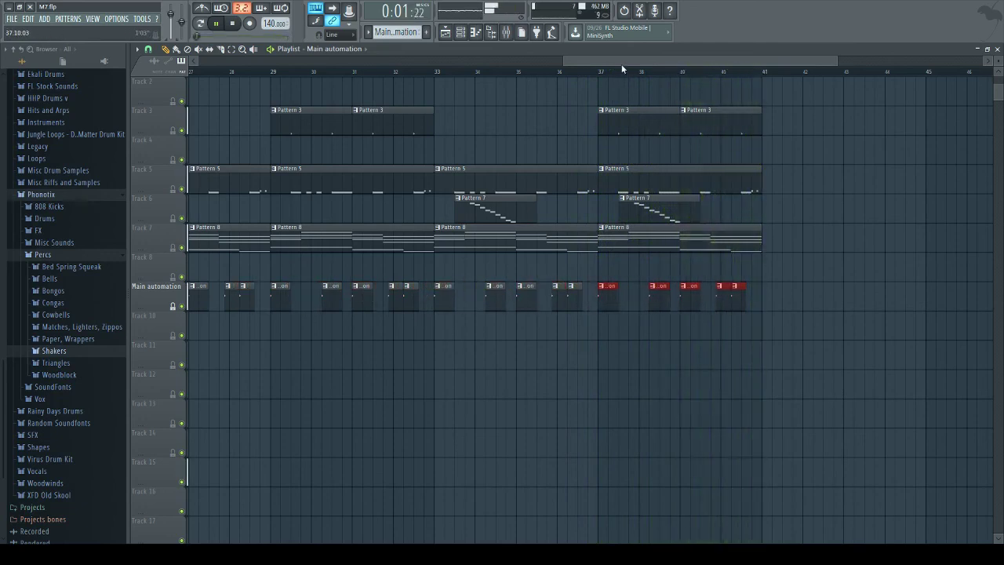
Step: Add a short Main automation clip at about bar 30 and replay the section from bar 29
drag(622, 65, 521, 65)
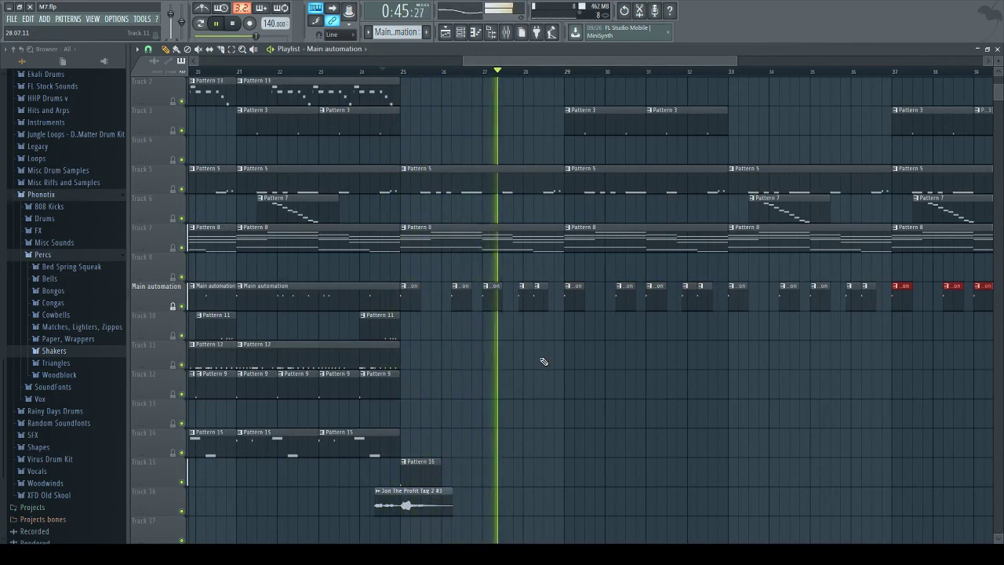
key(ctrl+d)
click(608, 307)
click(567, 73)
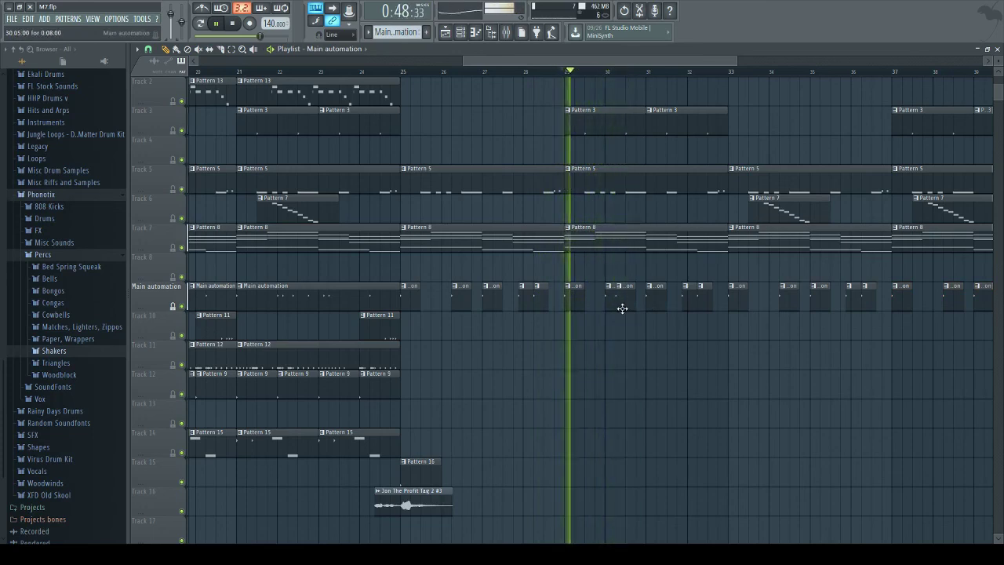
click(598, 307)
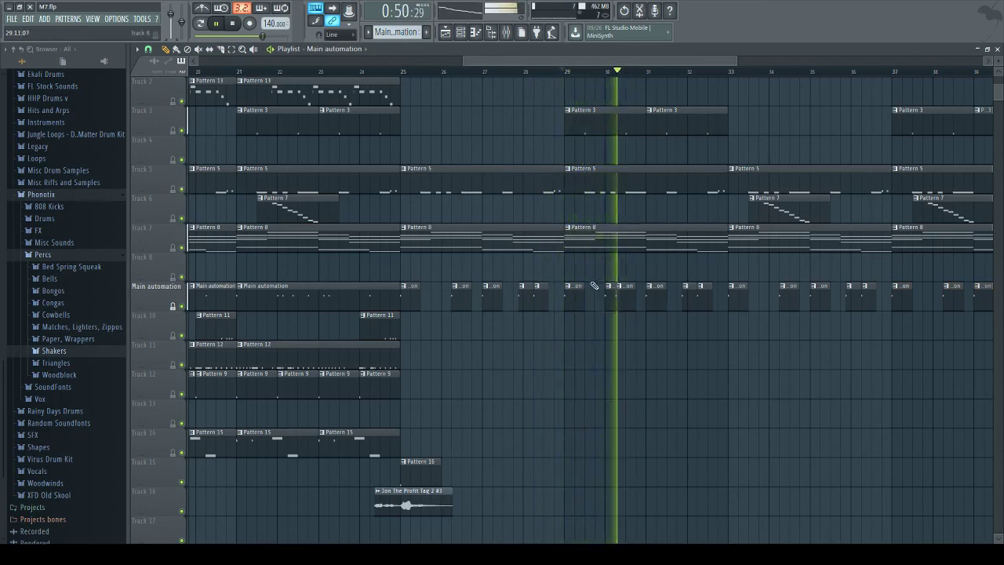
click(567, 73)
Step: Shorten the Main automation clip at 31:15:00 to 0:02:12, add a matching one at 32:02:00, and replay that passage
drag(564, 62, 632, 69)
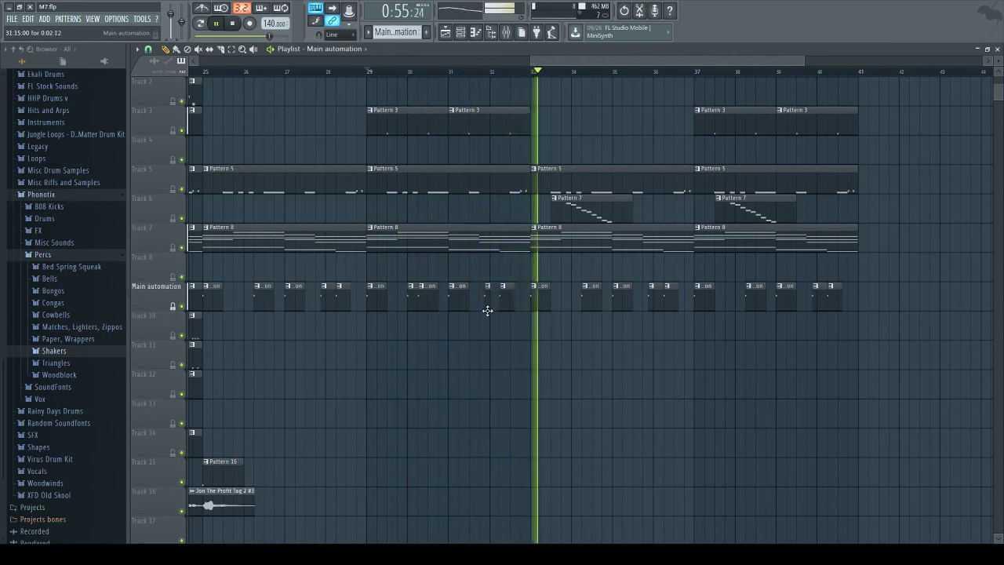
click(460, 72)
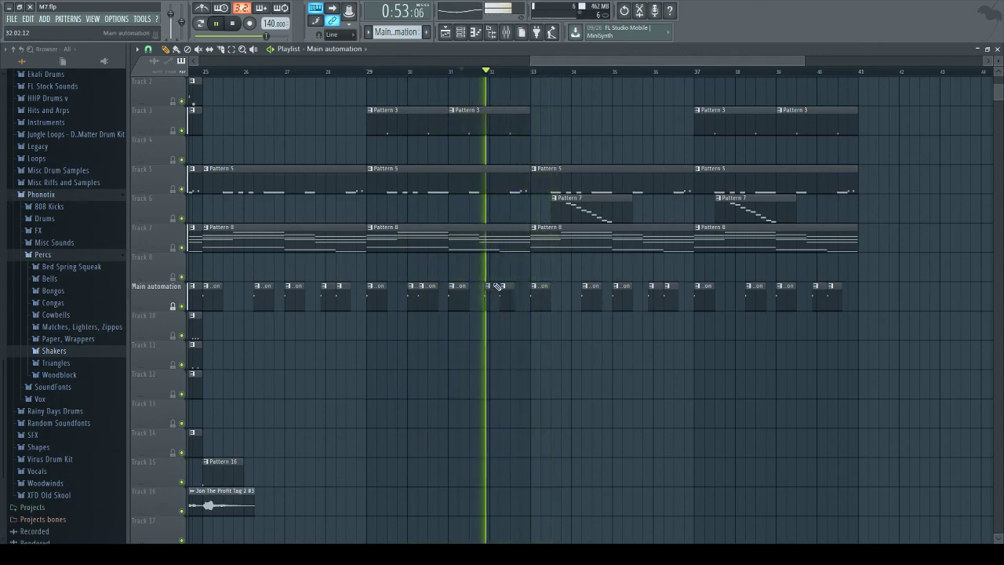
click(474, 72)
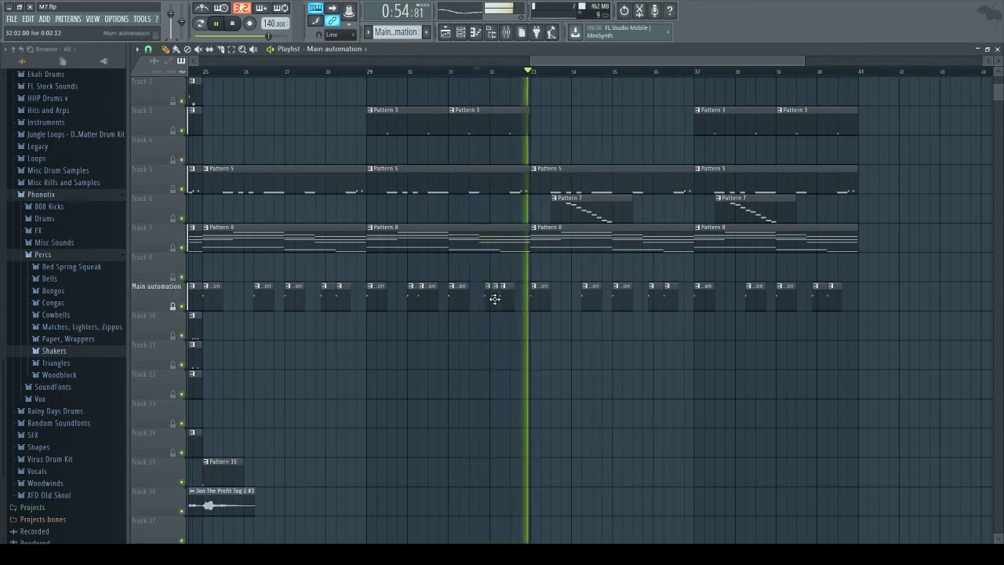
click(475, 72)
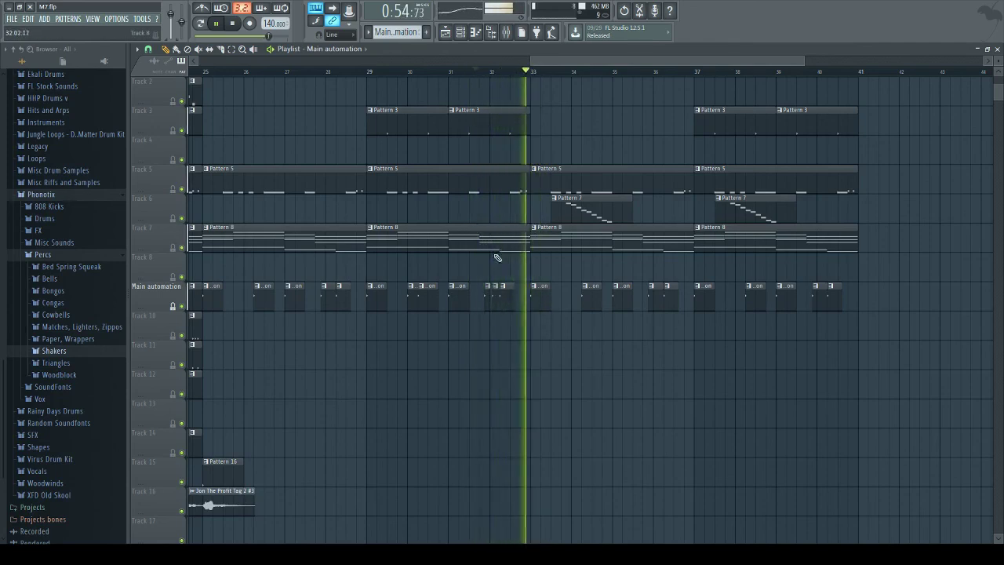
click(476, 72)
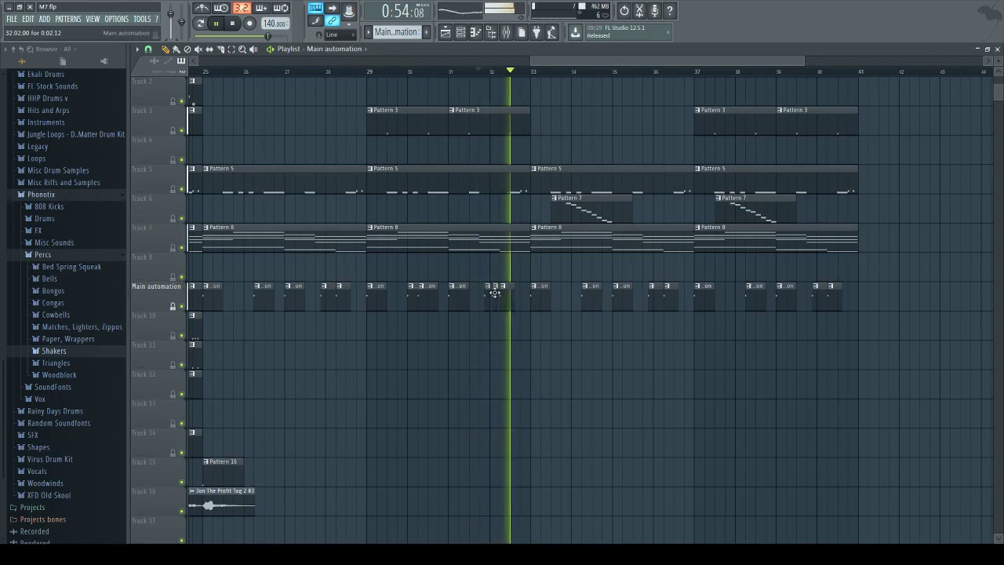
Step: Add two short Main automation clips at about bar 33.8 and at bar 34, then replay from bar 33
click(467, 65)
drag(509, 61, 715, 87)
click(467, 72)
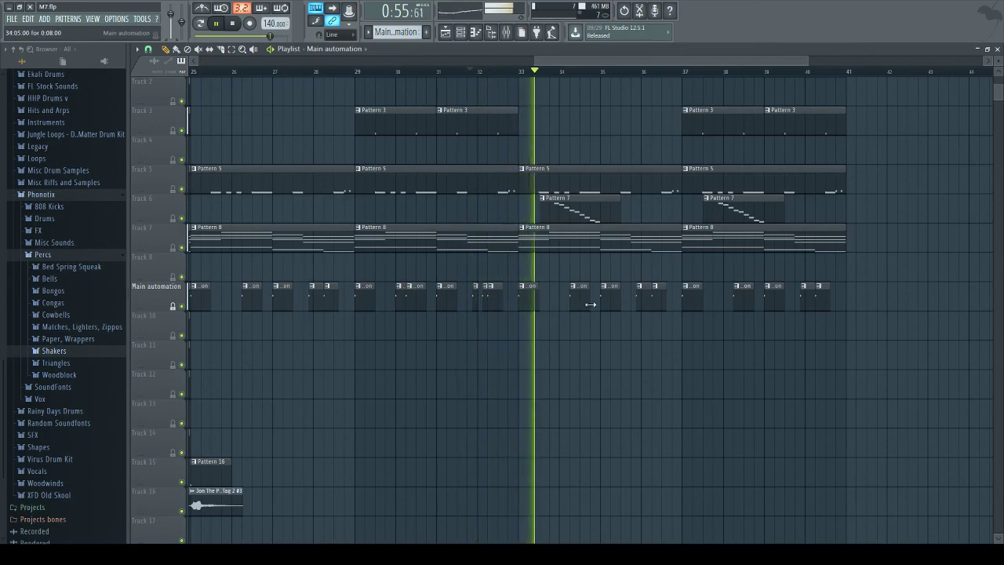
click(552, 308)
click(561, 308)
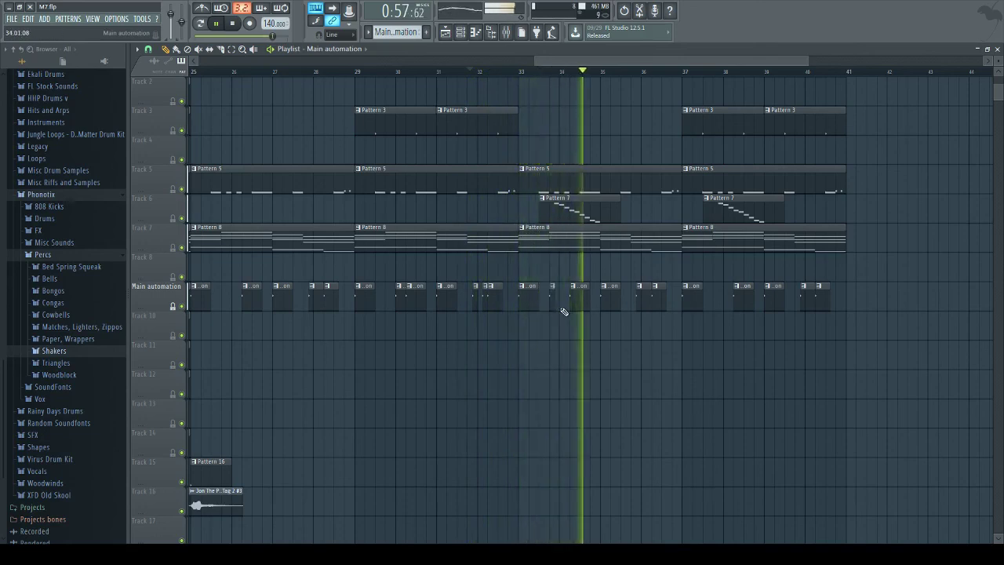
click(520, 74)
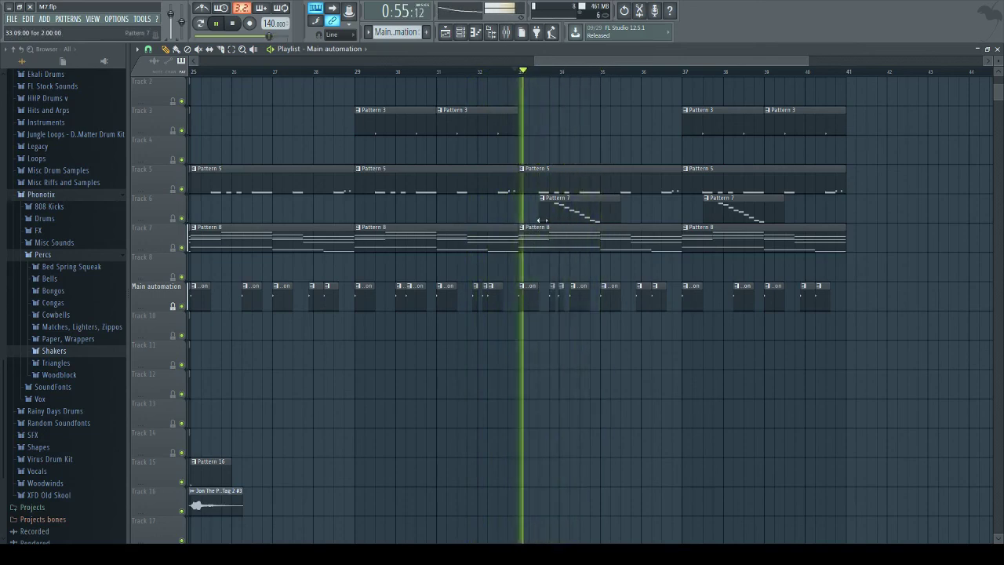
Step: Replace the short clip at about bar 33.8 with one just after bar 34, then replay from bar 33
right_click(556, 303)
click(564, 273)
drag(565, 290, 564, 293)
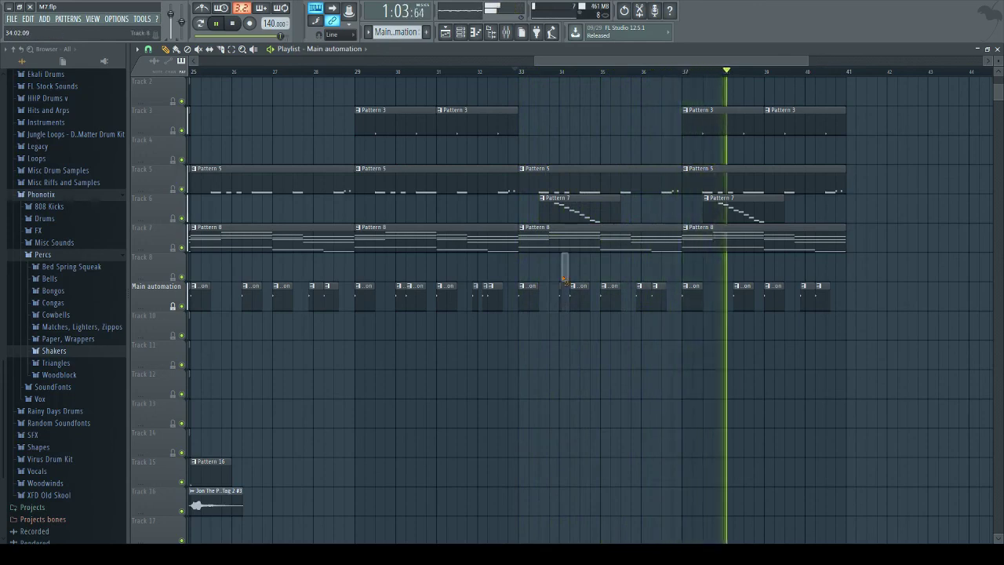
click(521, 71)
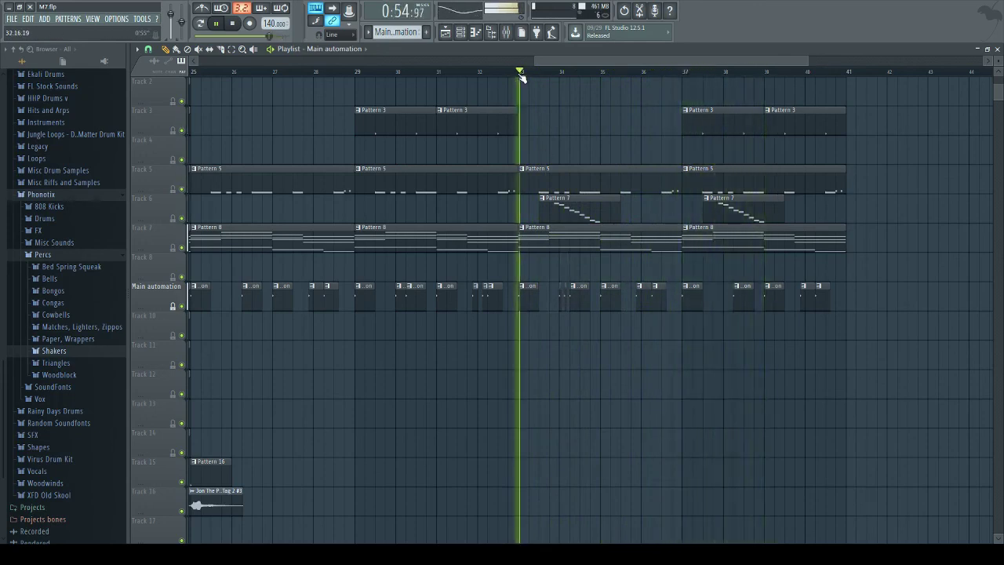
Step: Add one-step Main automation clips at 36:11:12 and just before bar 38, checking them by replaying the passage
scroll(549, 62, right, 2)
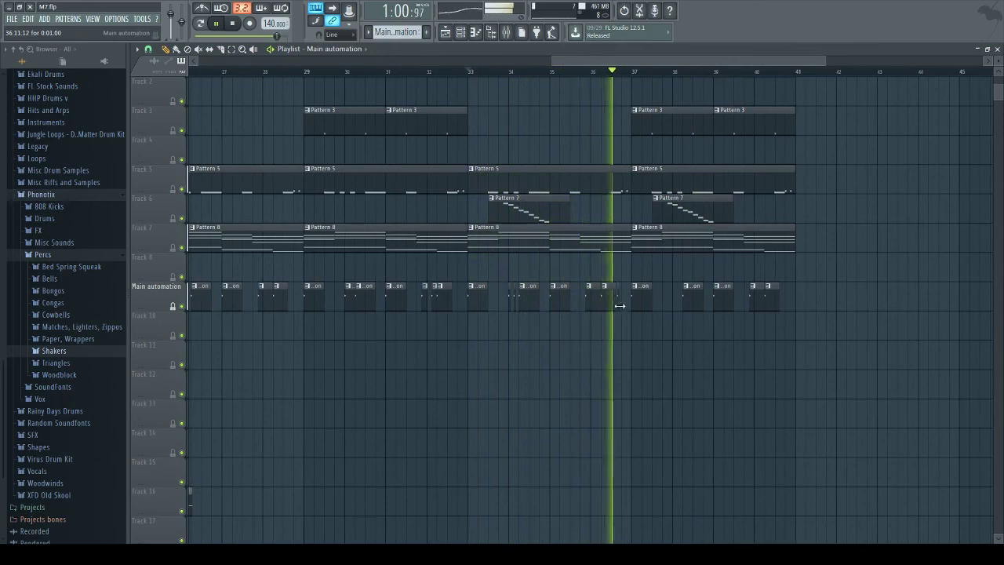
click(582, 70)
drag(579, 63, 612, 62)
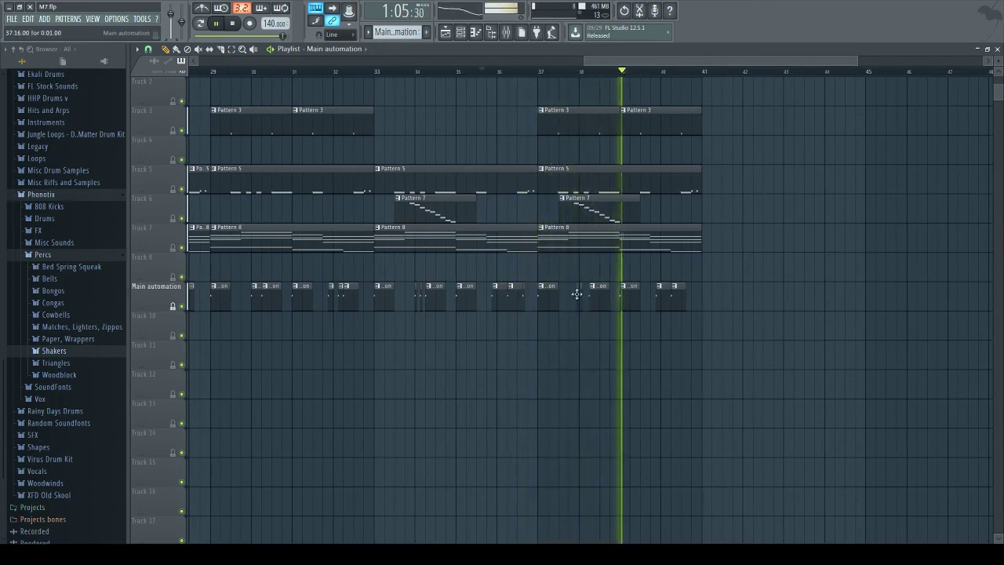
click(558, 71)
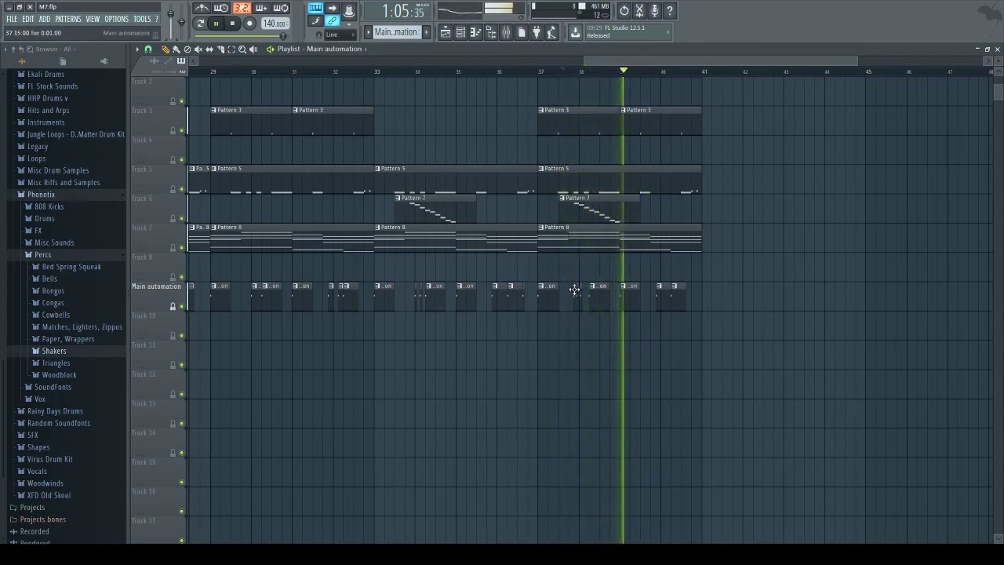
click(534, 72)
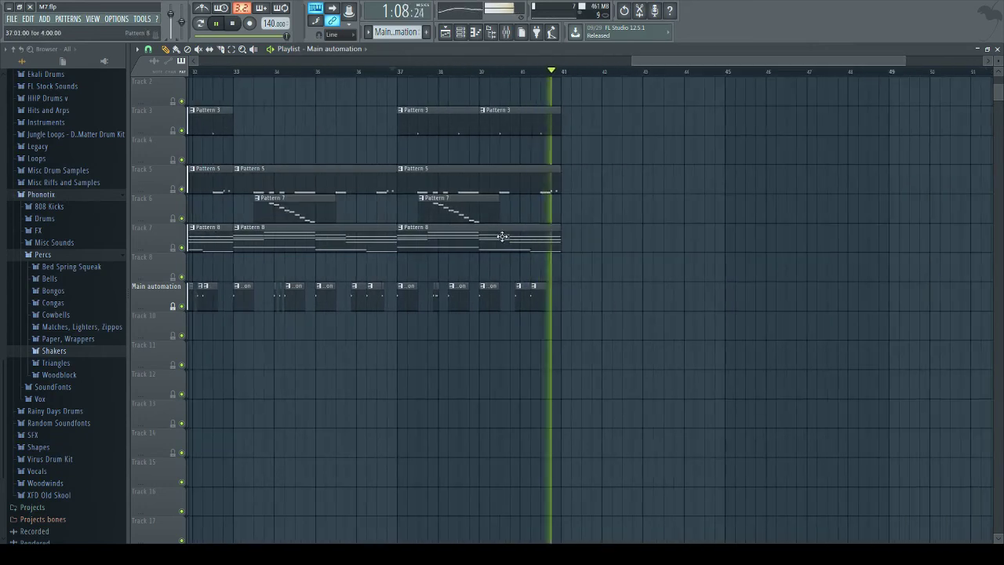
Step: Replay from bar 37 and delete the one-step Main automation clips just before bar 38
click(399, 71)
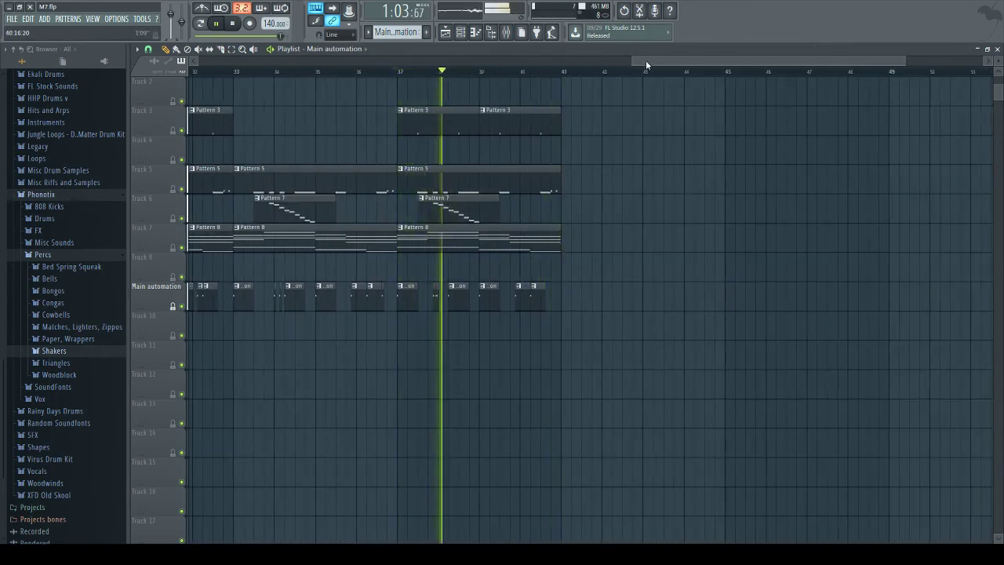
drag(632, 61, 679, 63)
right_click(527, 287)
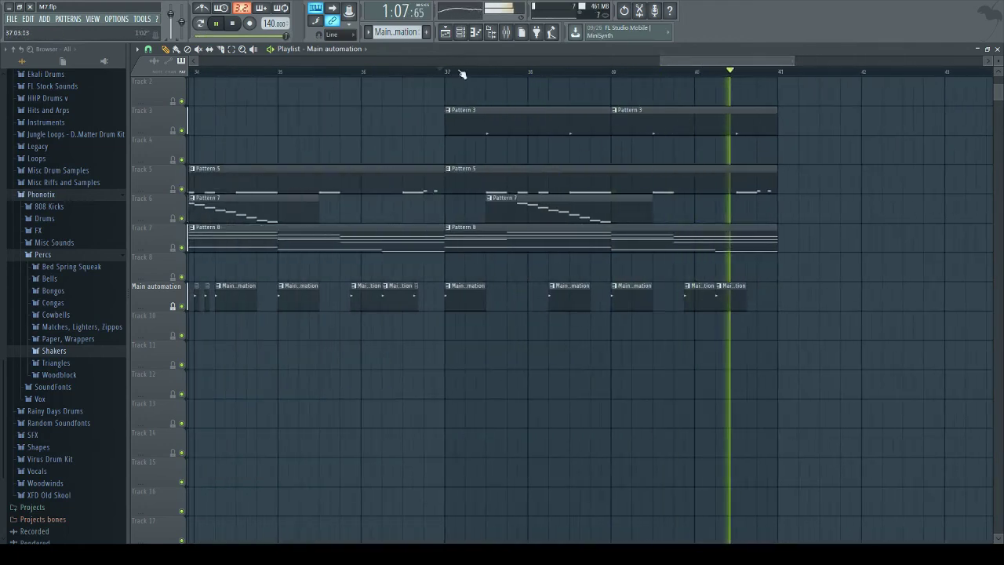
Step: Add a tight run of one-step Main automation clips from about 37:15 to 38:01:00, plus another at about 38:03
click(520, 295)
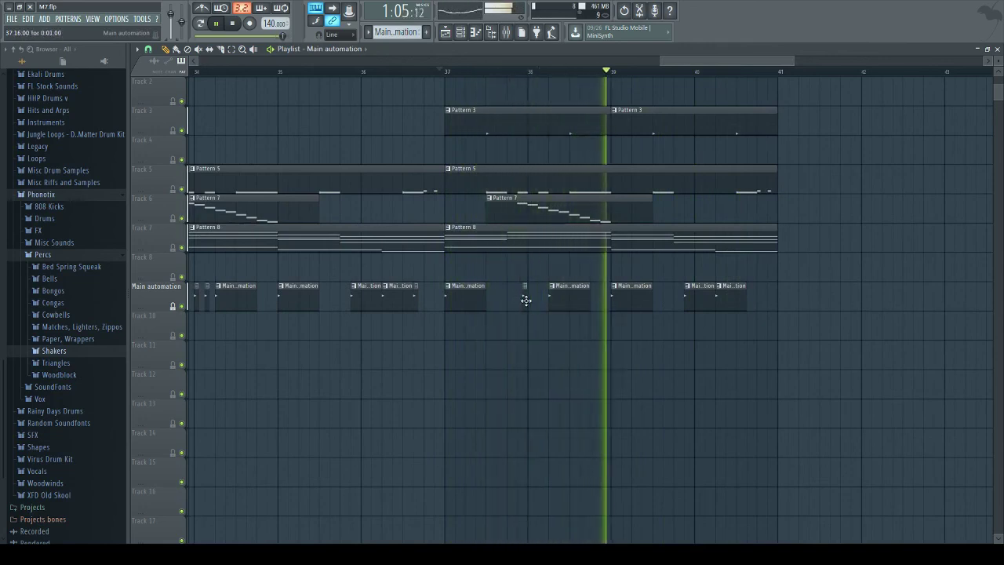
click(529, 299)
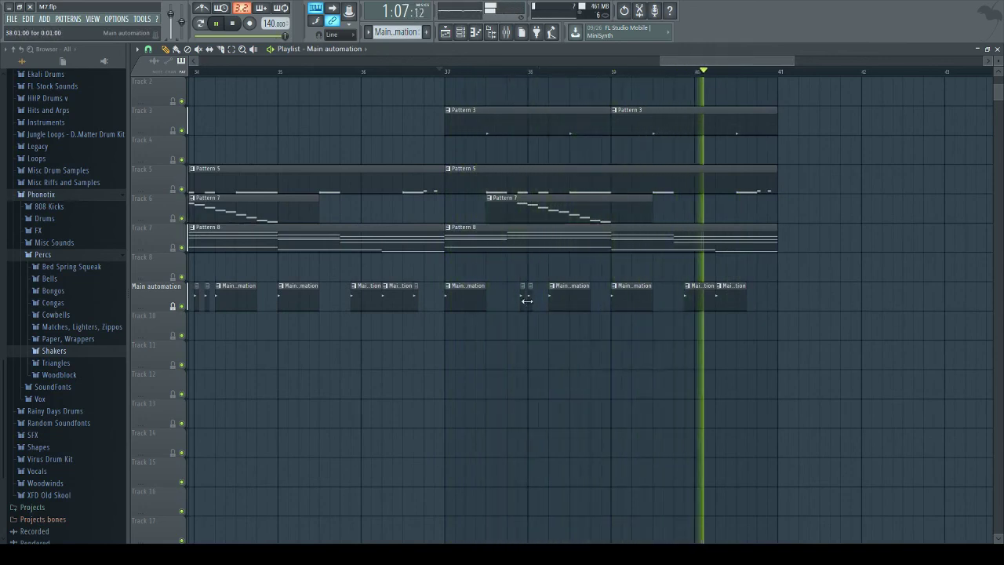
click(517, 72)
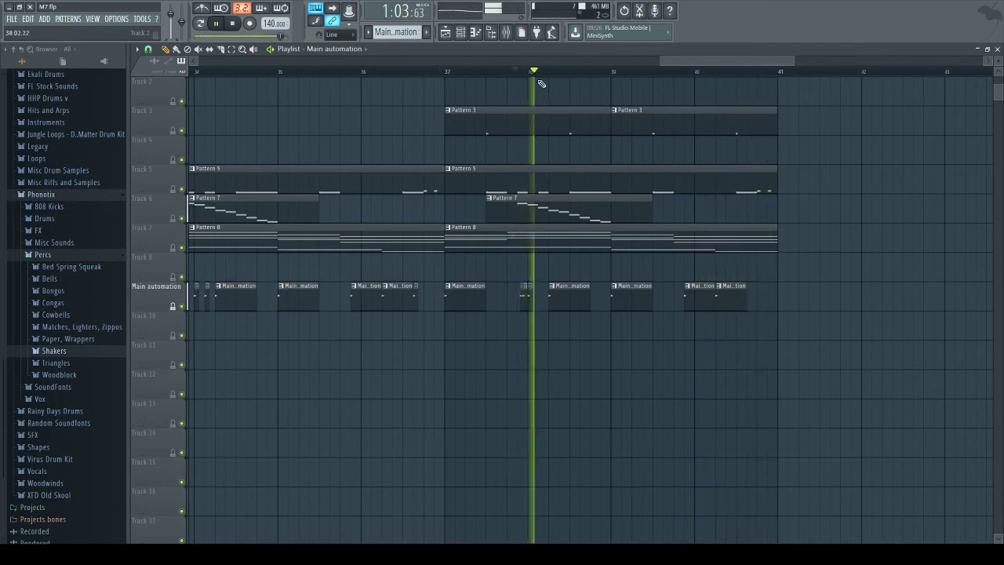
click(440, 72)
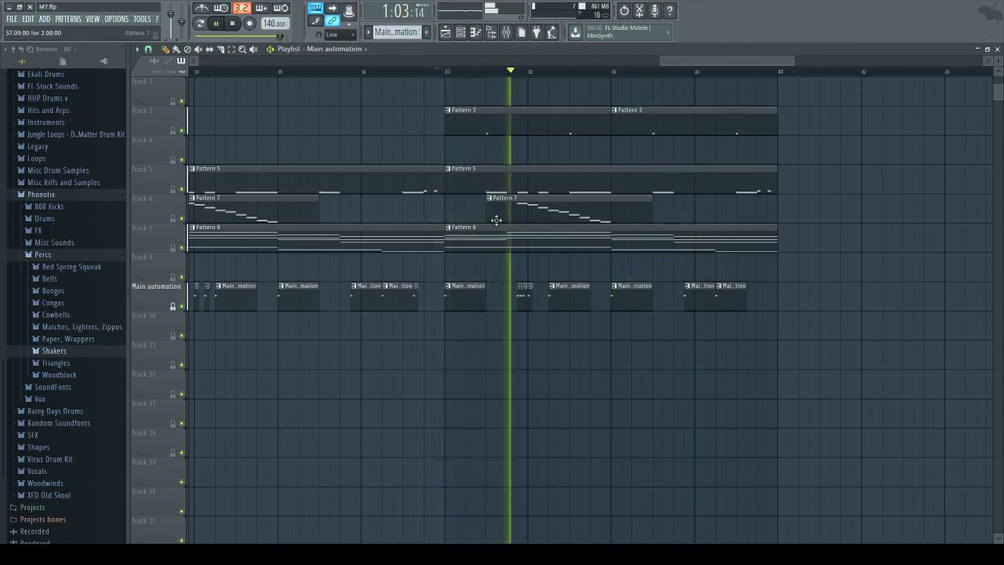
click(447, 75)
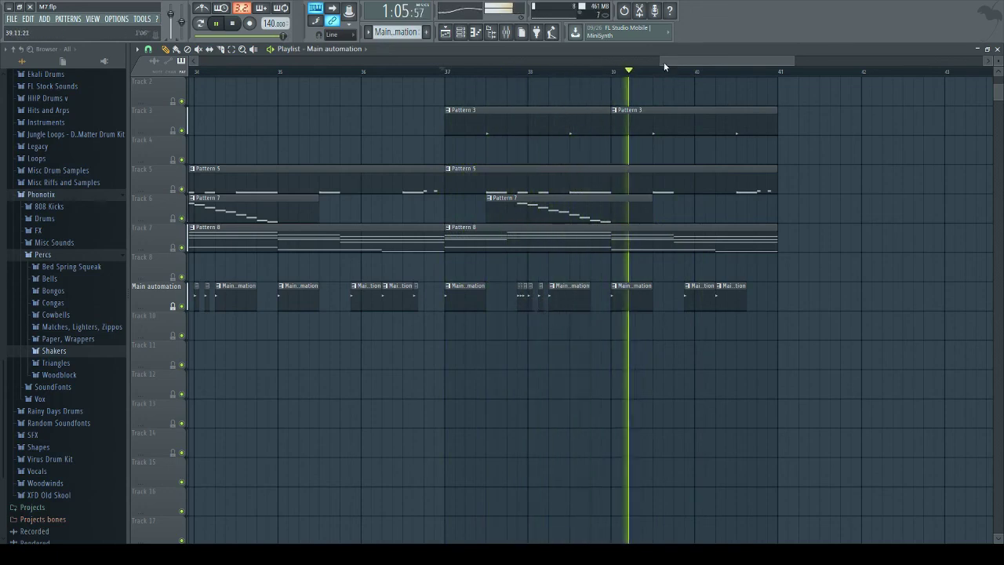
Step: Play the song from the beginning and look over the arrangement across all tracks
drag(662, 60, 430, 101)
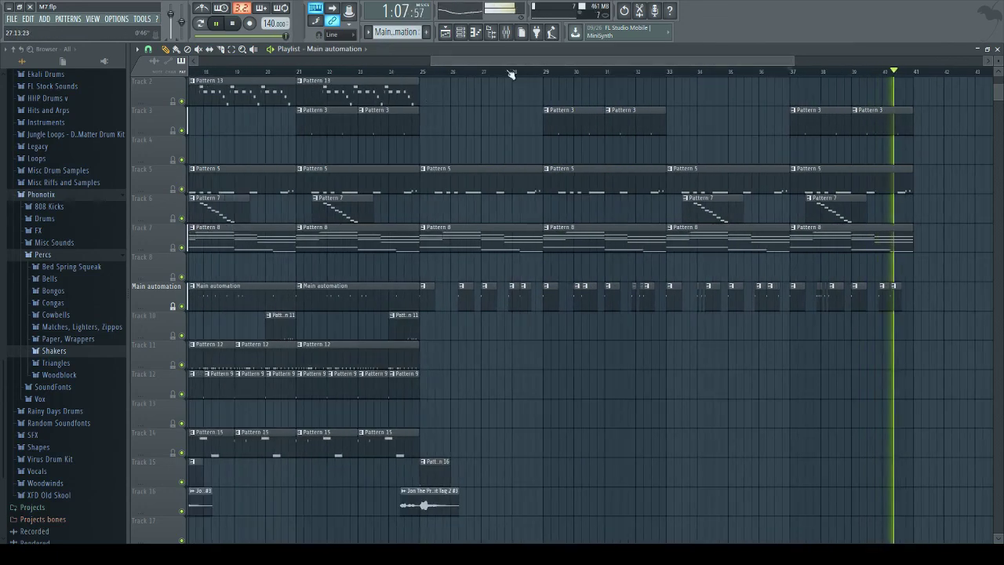
drag(536, 62, 201, 72)
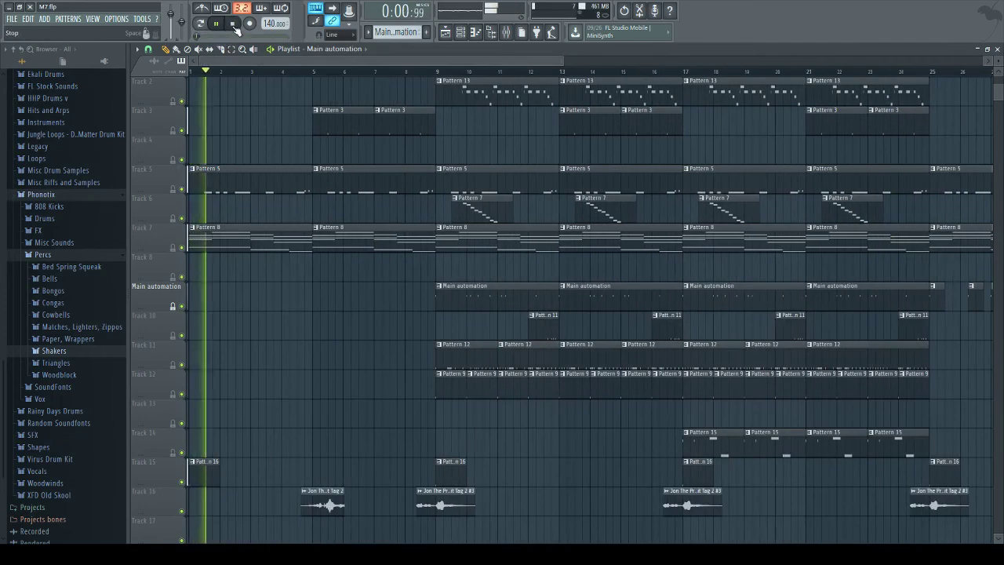
scroll(243, 126, up, 1)
scroll(243, 124, down, 5)
scroll(253, 104, up, 5)
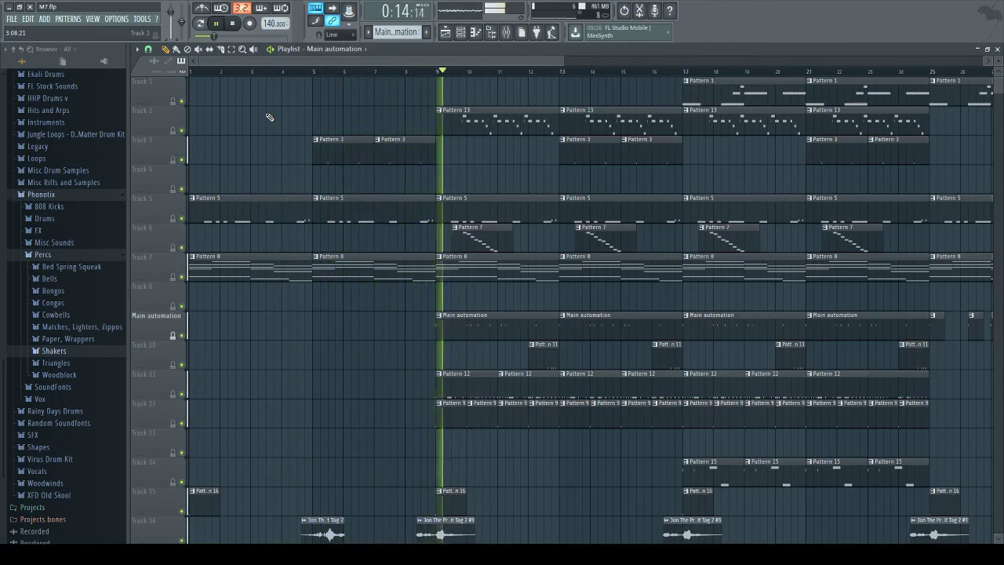
Step: Move the producer tag clip before bar 9 earlier, to start at about 8:04, checking its timing by replaying the passage
scroll(473, 471, down, 3)
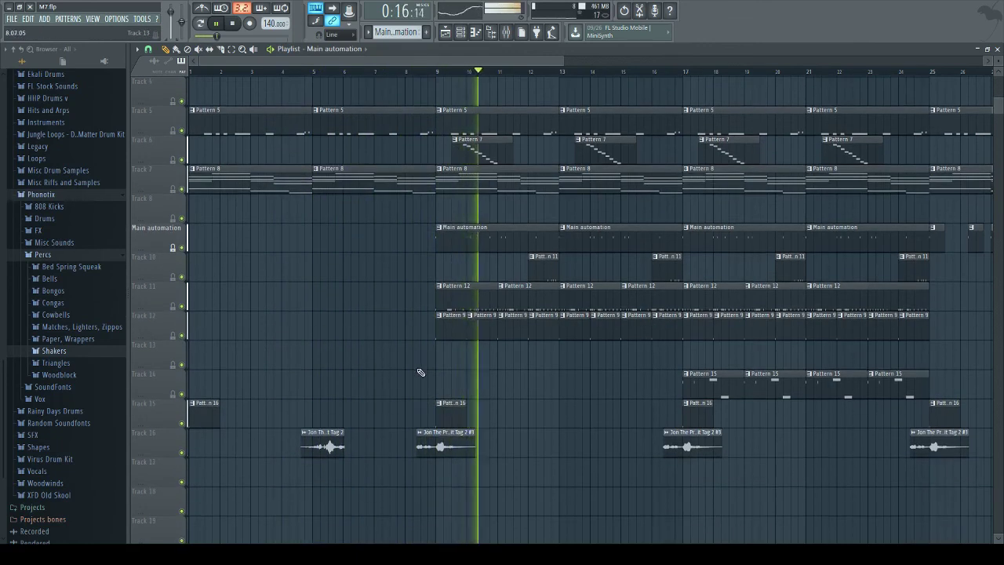
drag(440, 446, 431, 447)
click(314, 71)
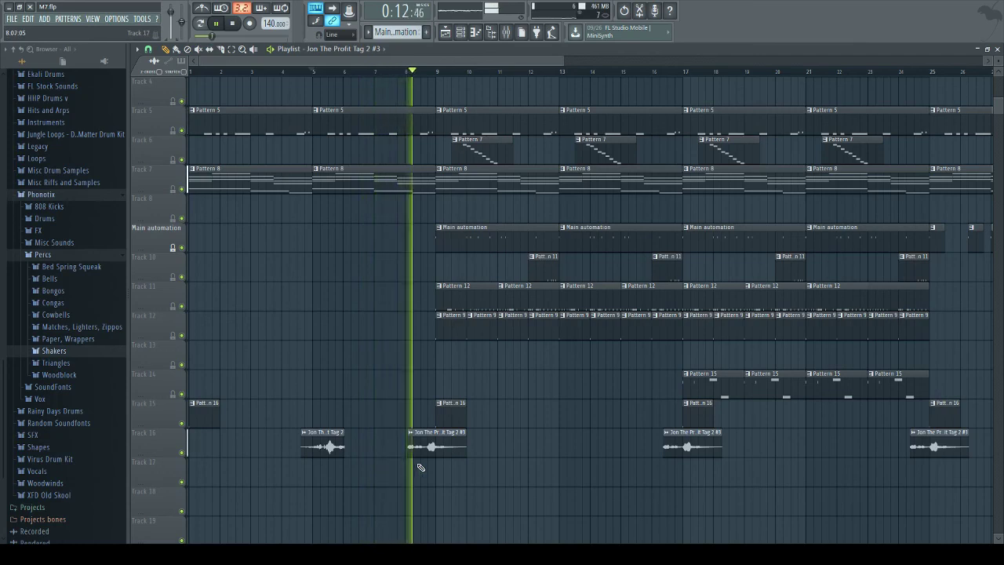
click(403, 72)
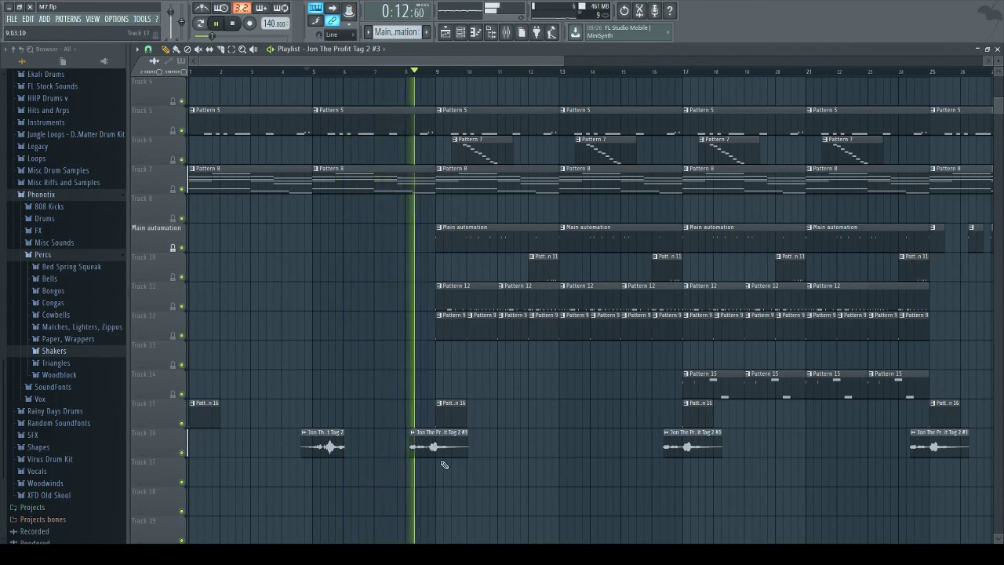
click(403, 72)
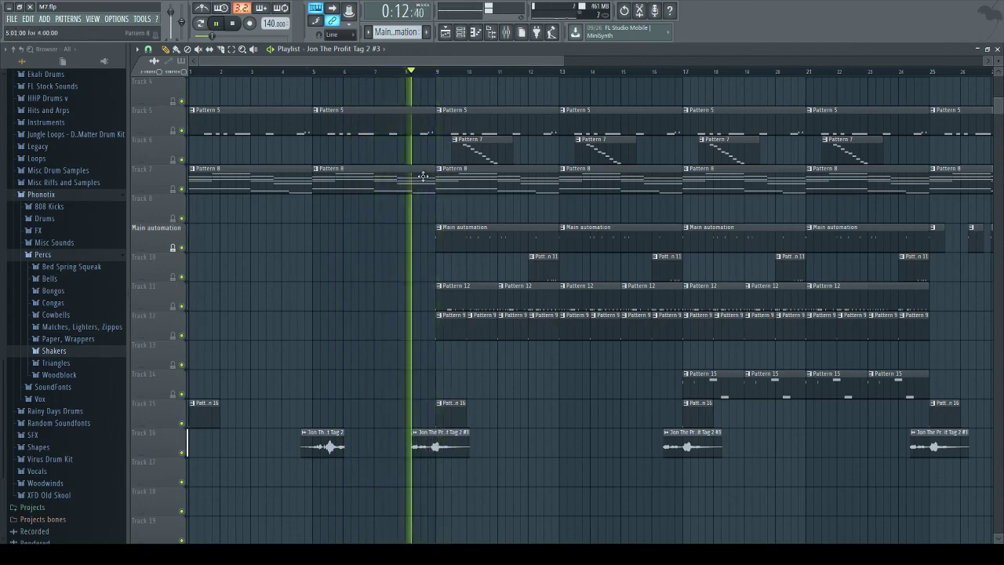
click(311, 72)
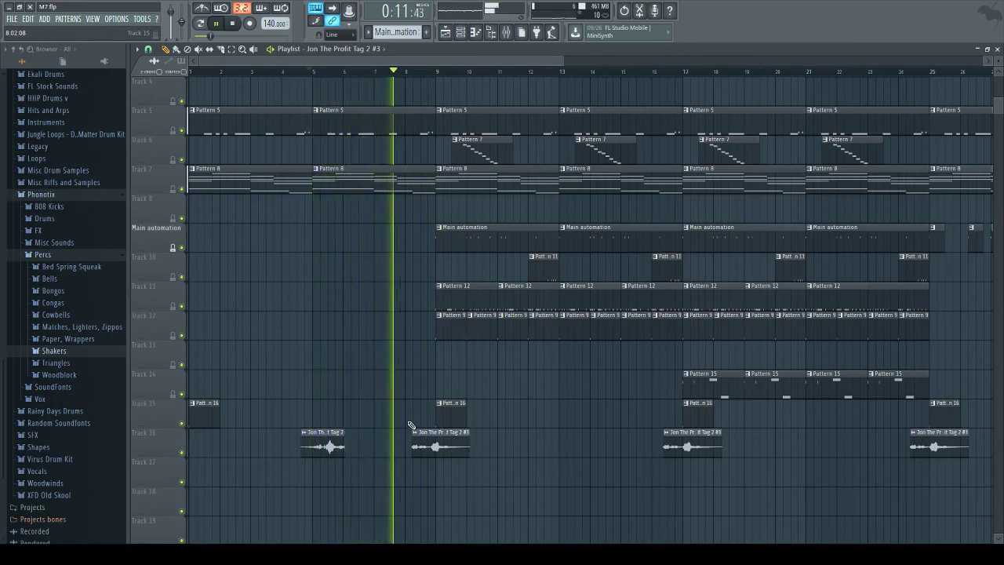
Step: Check the mixer track levels while the song plays past bar 9
click(508, 32)
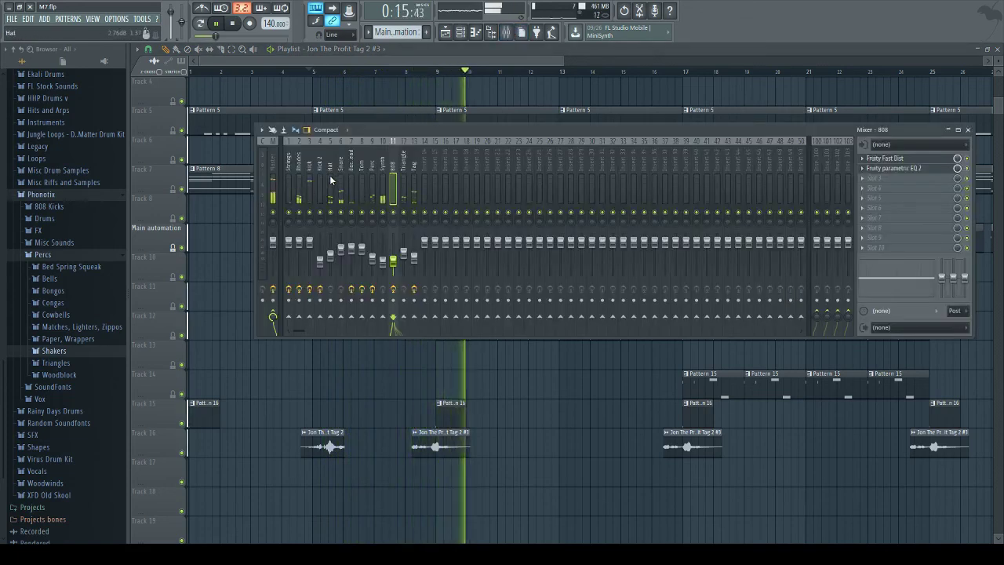
click(352, 248)
key(F9)
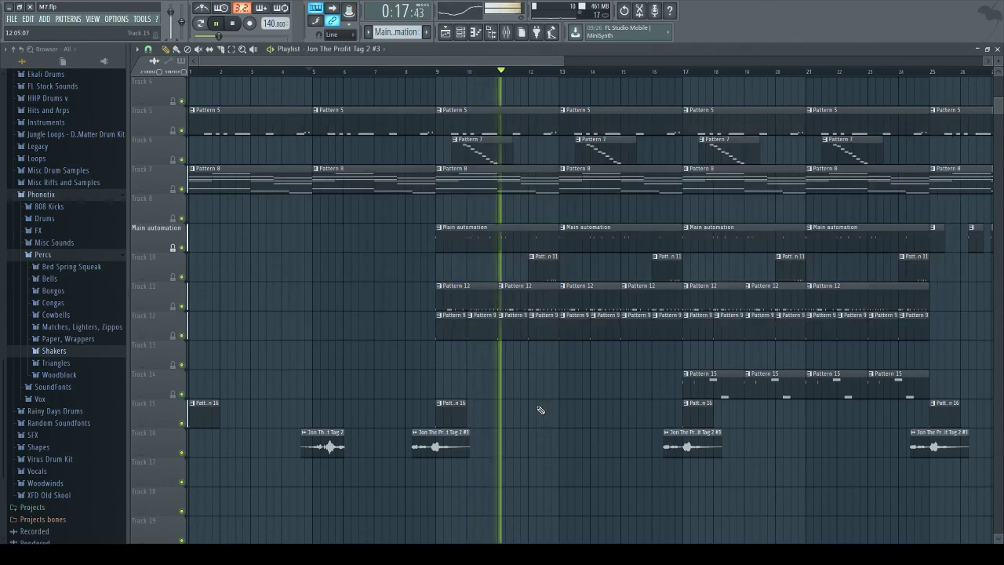
Step: Slightly raise the time-stretch multiplier in the third producer tag channel's sample settings
key(F6)
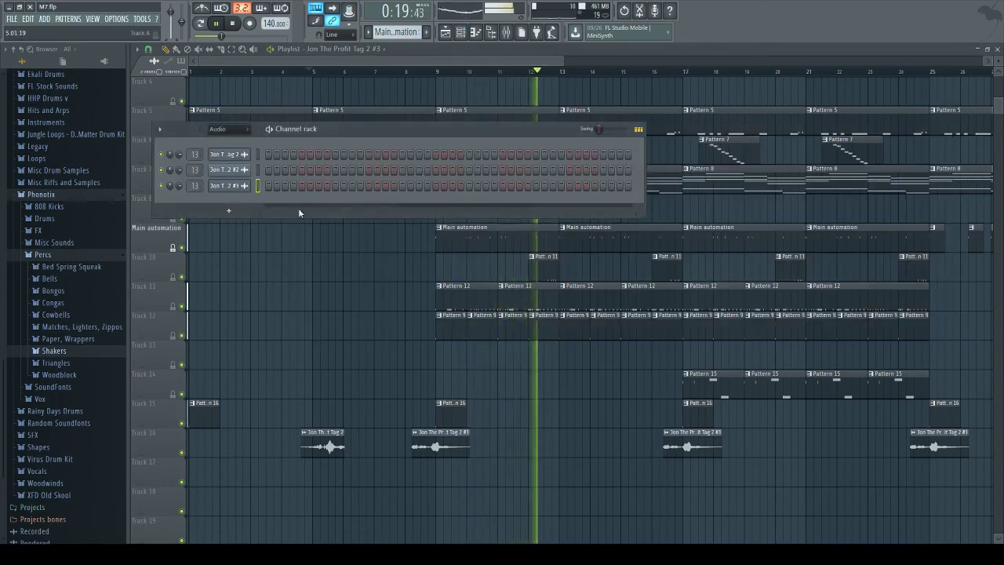
click(240, 188)
click(213, 158)
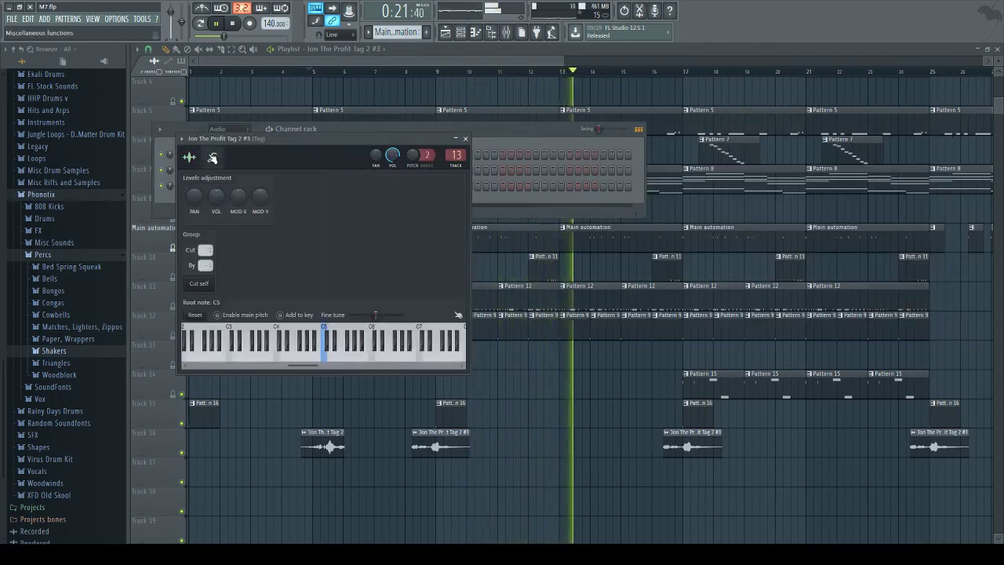
click(189, 157)
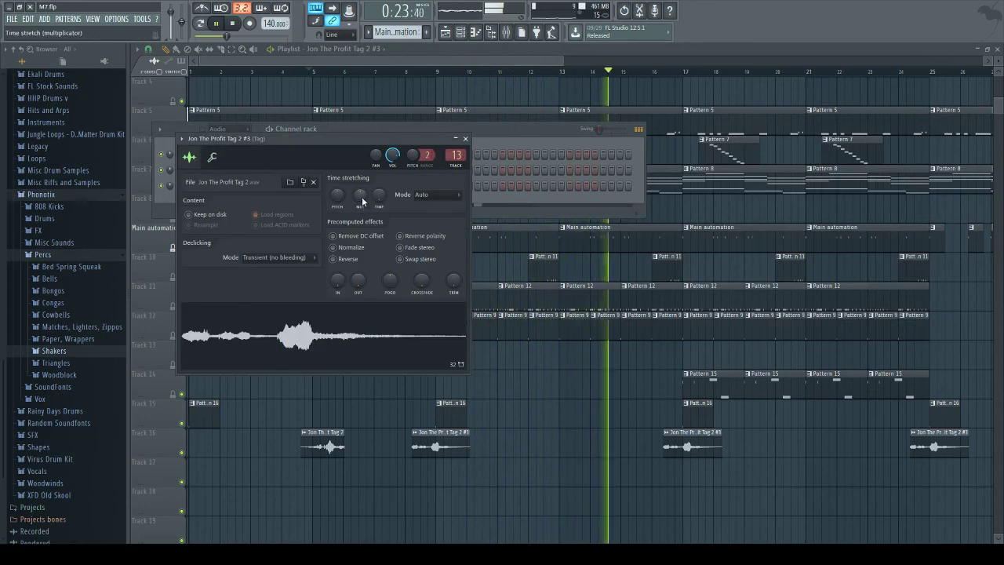
drag(361, 194, 360, 188)
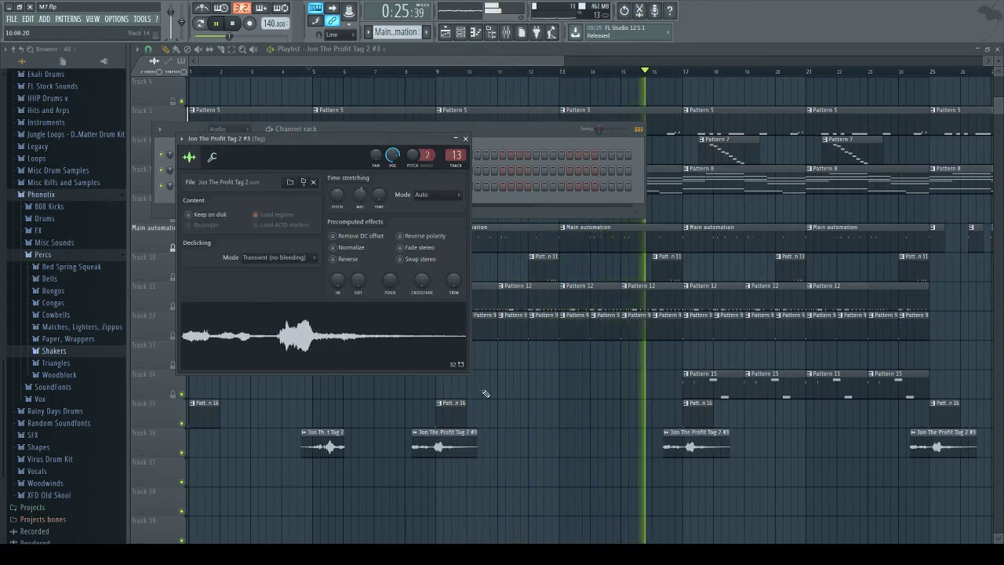
click(417, 155)
Step: Replay the lead-in to bar 9 and shift the later producer tag clips to start about three quarters of a bar before bars 17 and 25
click(403, 71)
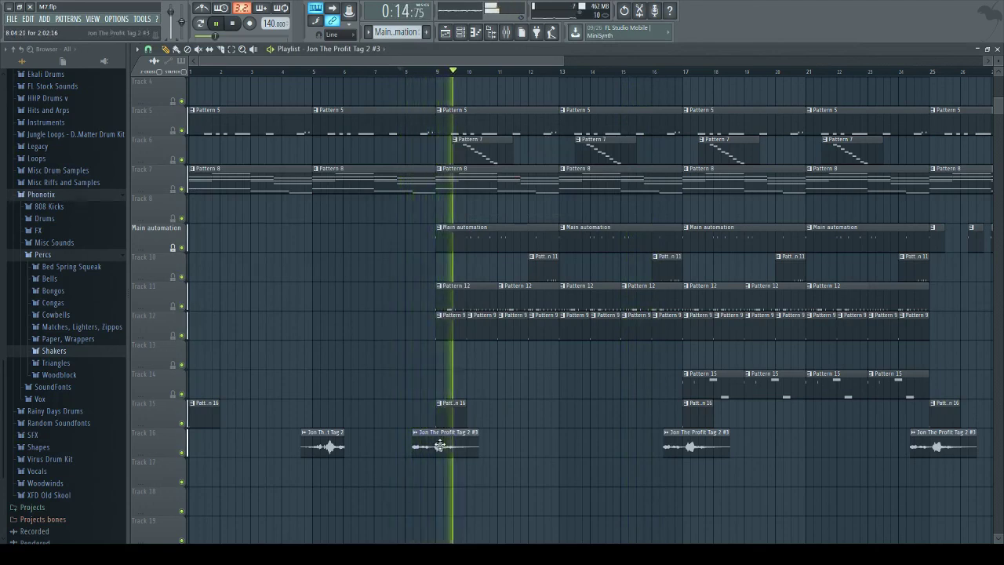
click(390, 72)
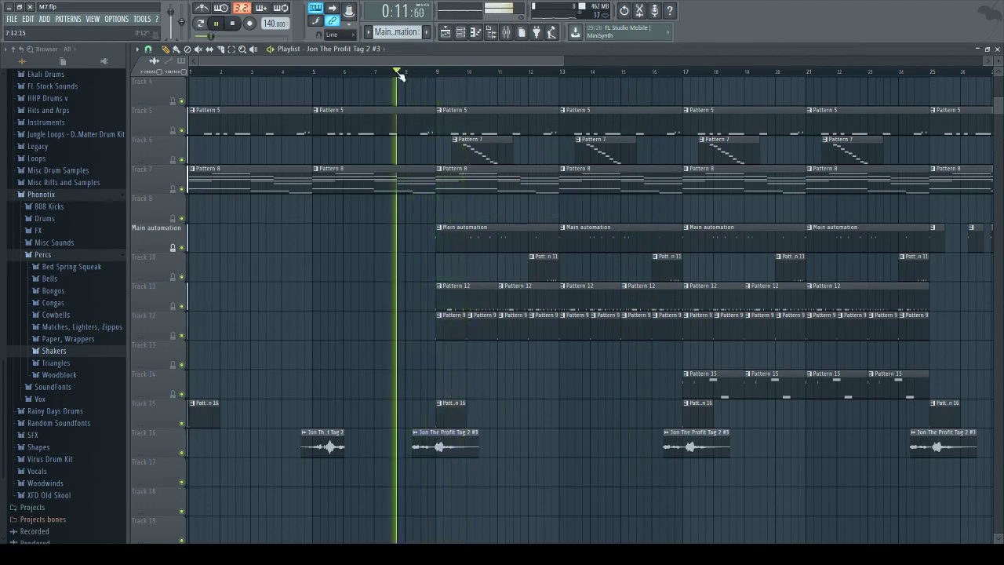
click(314, 73)
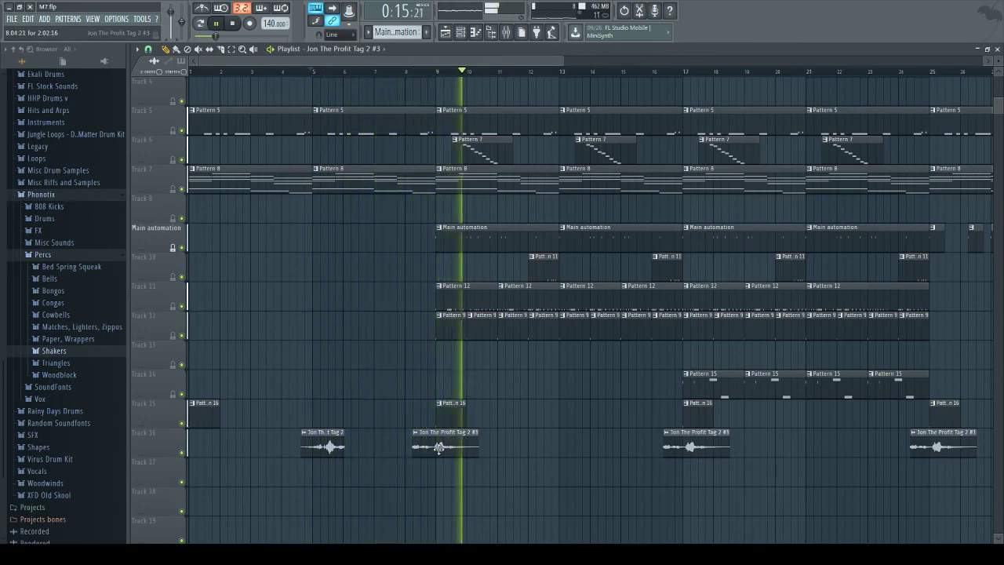
drag(673, 454, 676, 450)
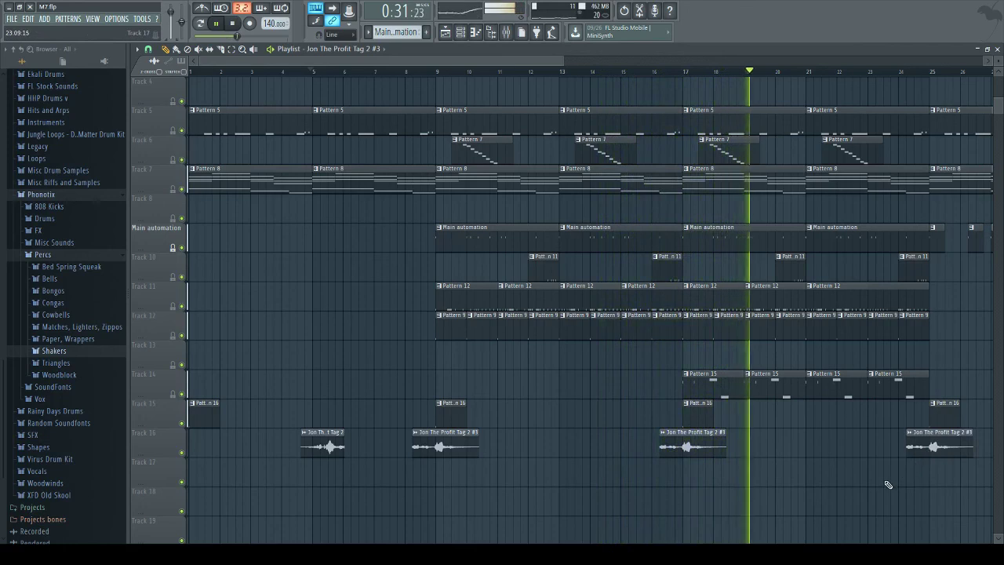
Step: Review the arrangement across all tracks during playback and inspect Pattern 4 in the channel rack
scroll(556, 437, up, 2)
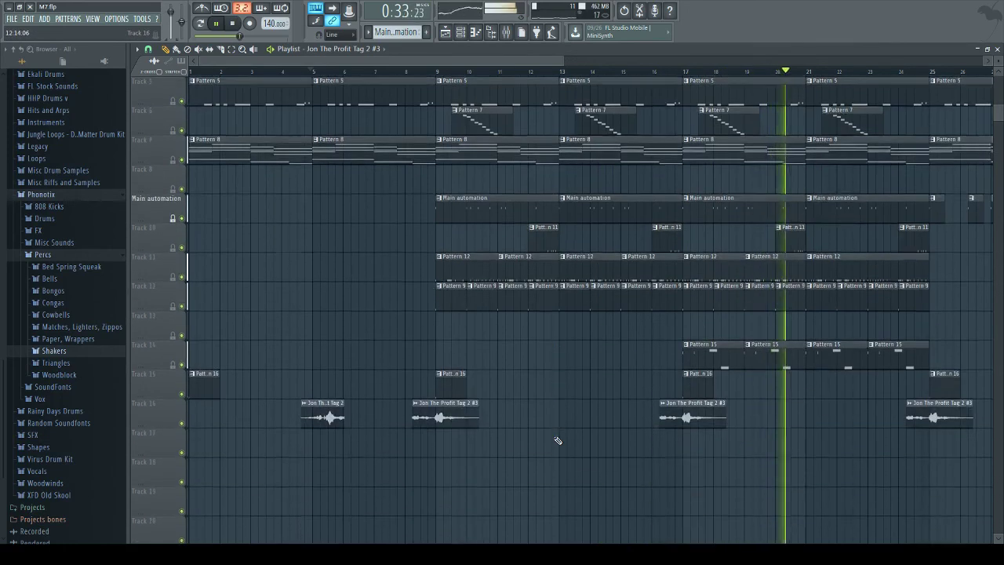
scroll(557, 439, up, 1)
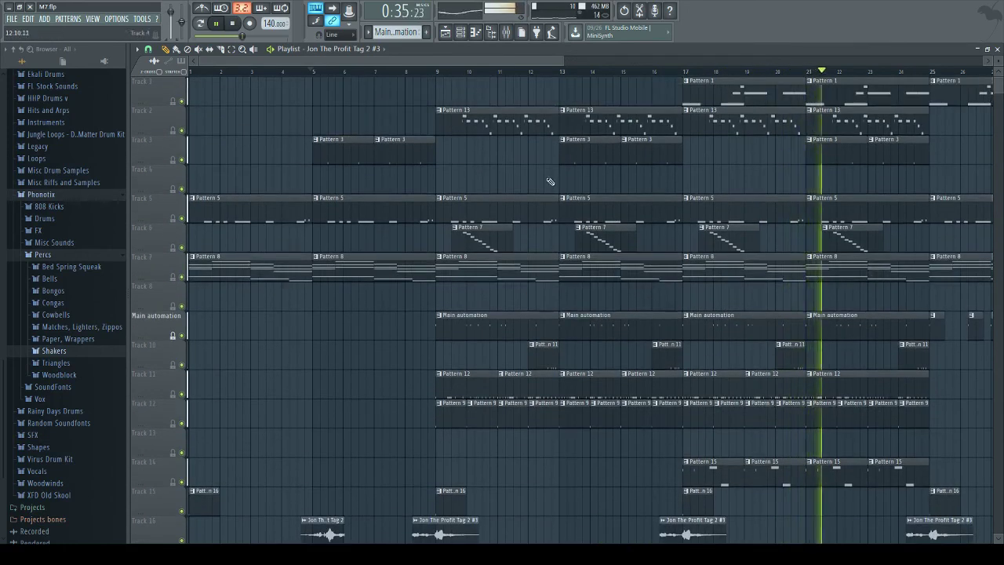
mouse_move(552, 62)
mouse_down()
mouse_move(703, 68)
mouse_move(534, 65)
mouse_up()
scroll(410, 33, down, 2)
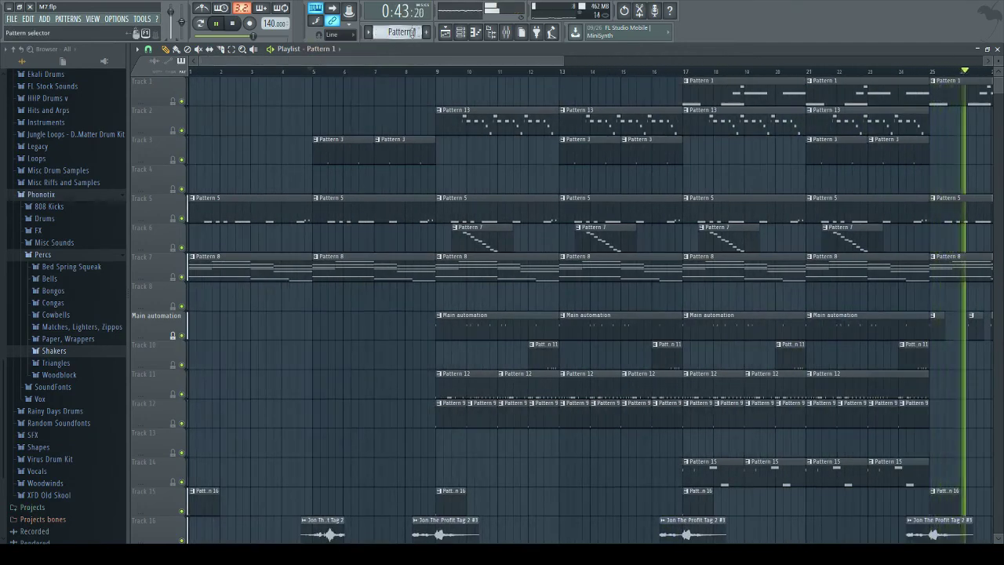
click(460, 33)
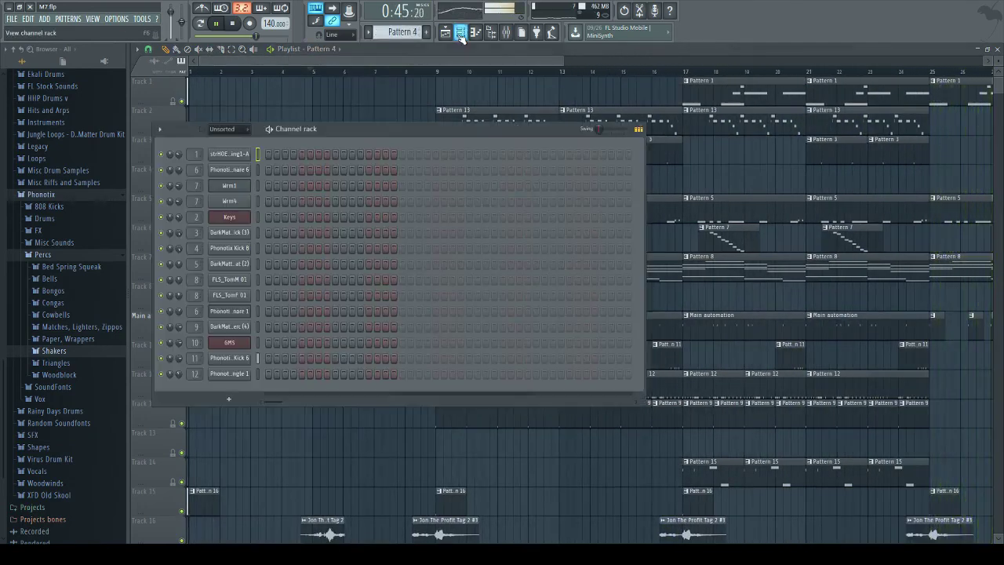
click(462, 36)
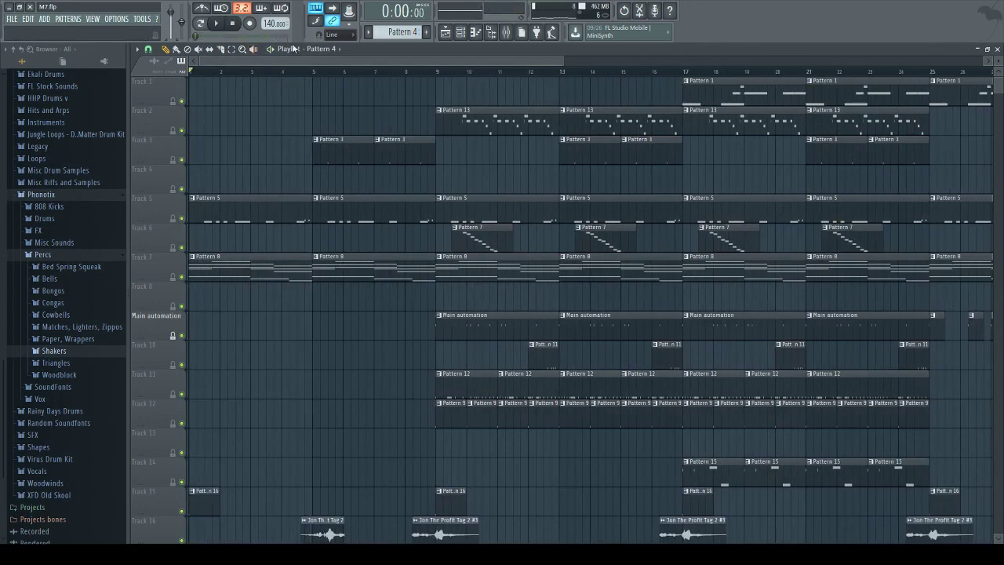
Step: Look over the stopped arrangement through about bar 37 on all tracks, returning to the beginning
scroll(529, 359, down, 5)
scroll(529, 360, right, 5)
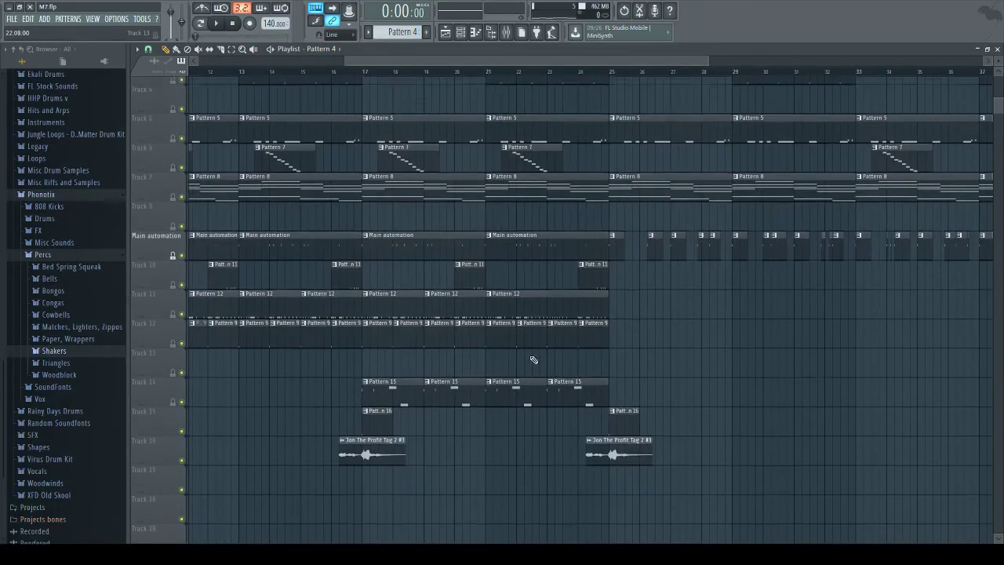
scroll(518, 377, up, 5)
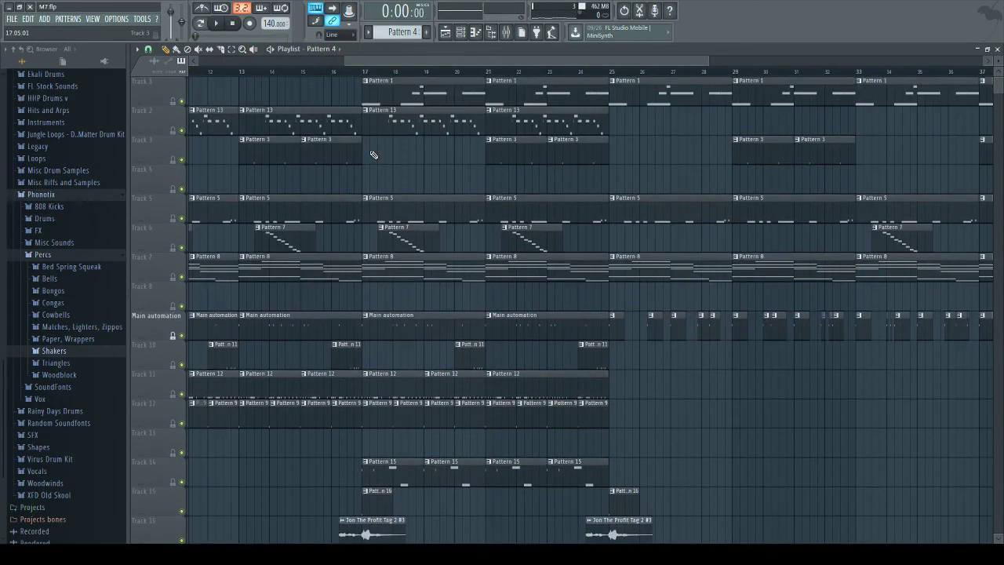
drag(445, 64, 252, 118)
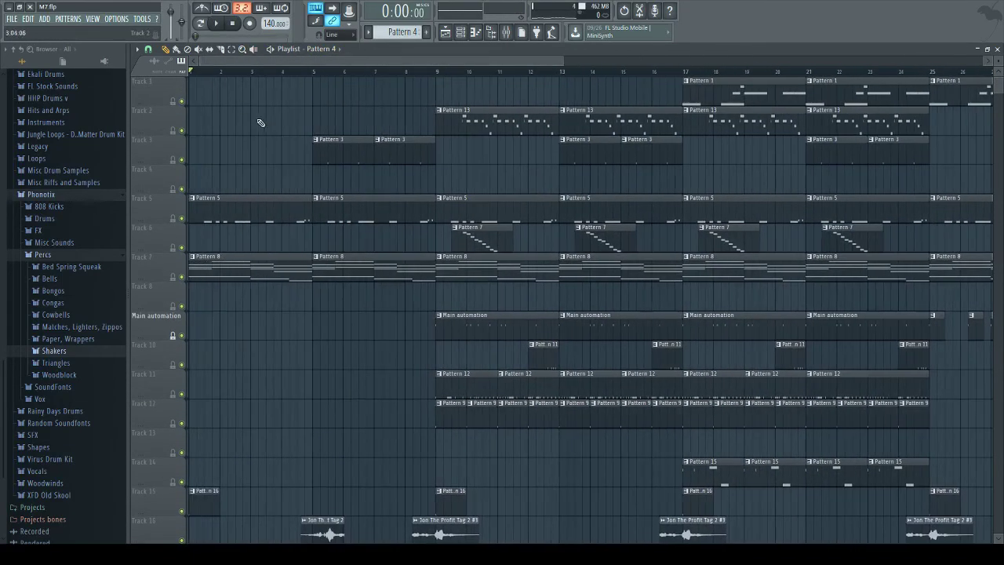